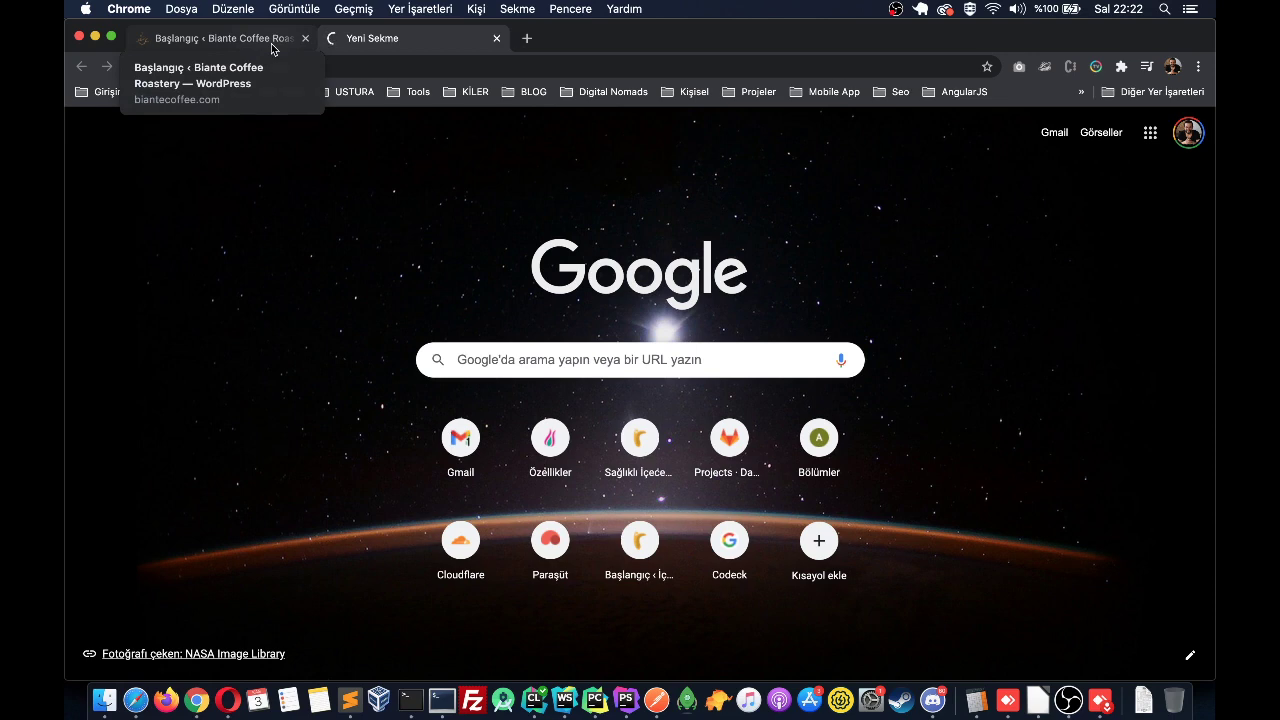
Step: View the biantecoffee.com storefront home page, and return to the WordPress dashboard
click(222, 38)
key(ctrl+Tab)
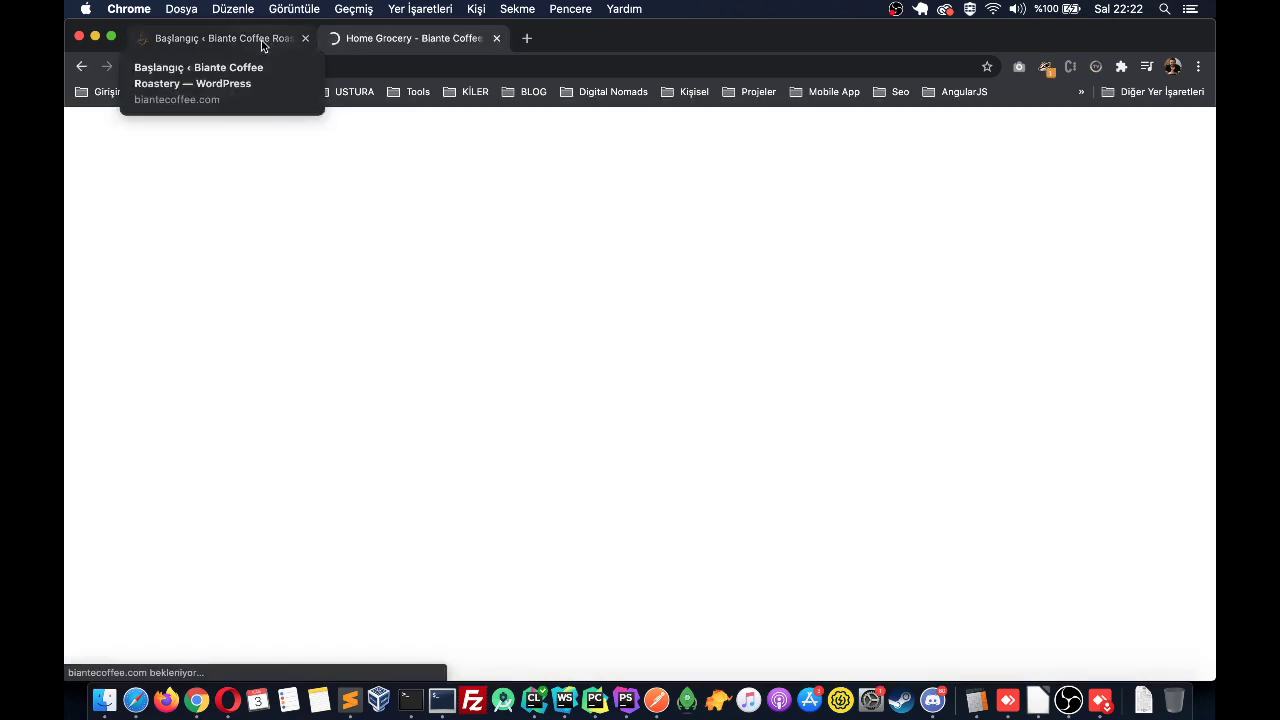
scroll(615, 355, down, 5)
scroll(615, 357, up, 5)
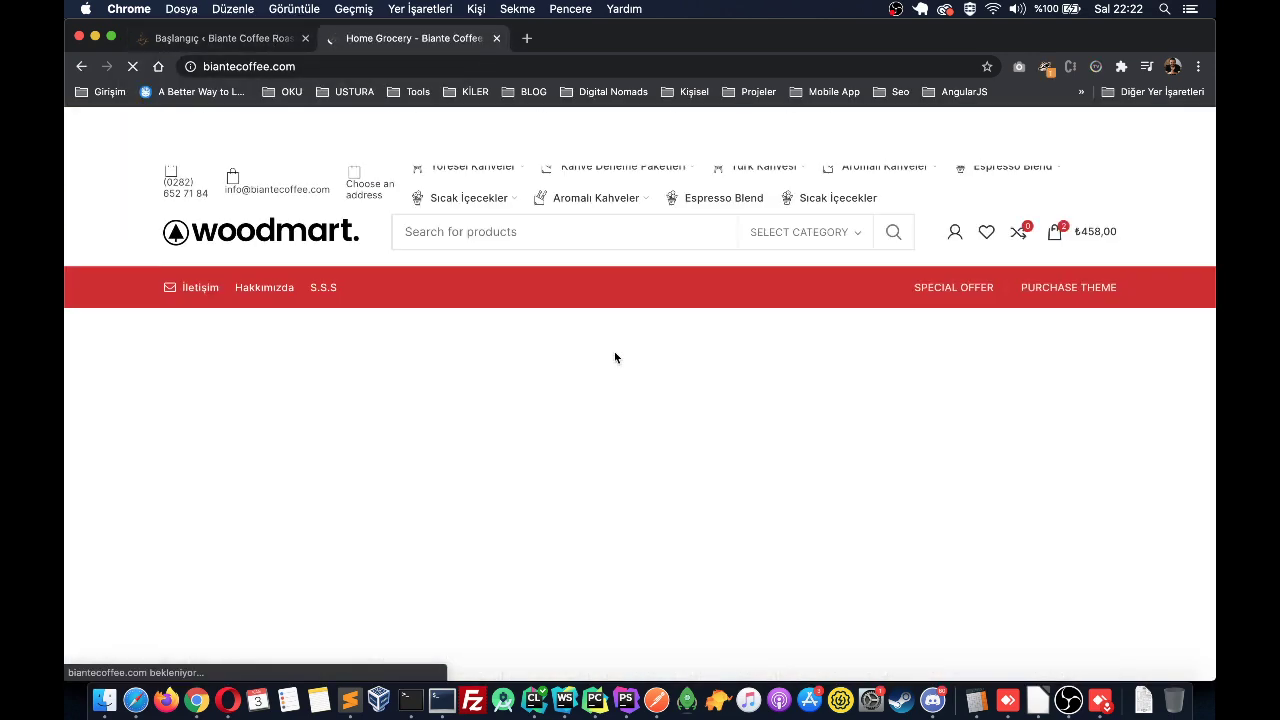
click(300, 40)
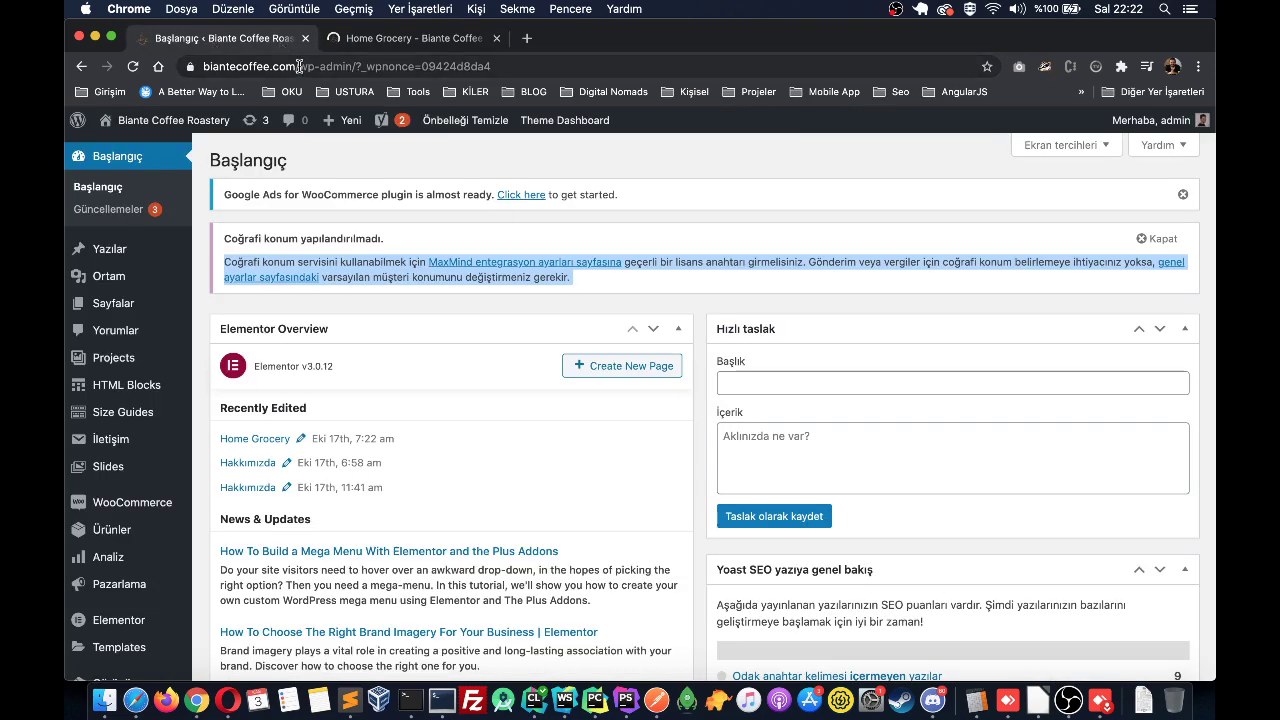
Step: Examine the wp-admin address and the sections of the dashboard's main menu, from Yazılar down to Slider Revolution
drag(298, 66, 360, 66)
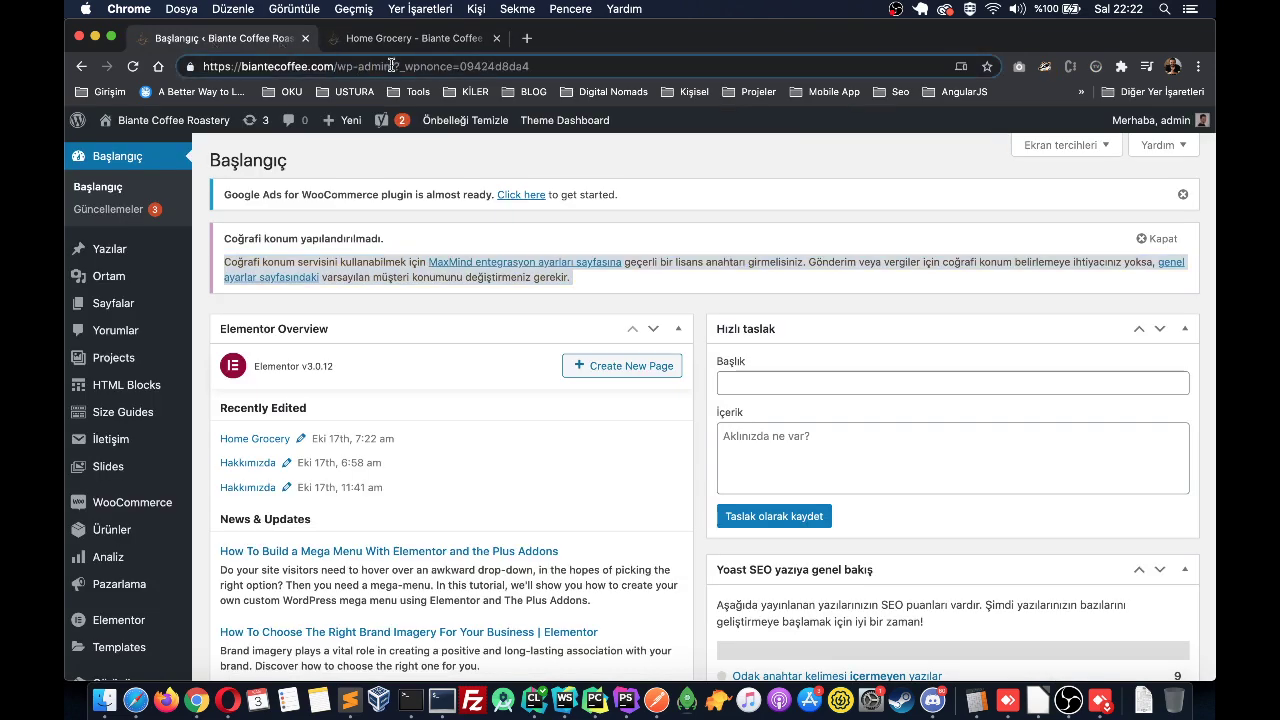
scroll(165, 383, down, 10)
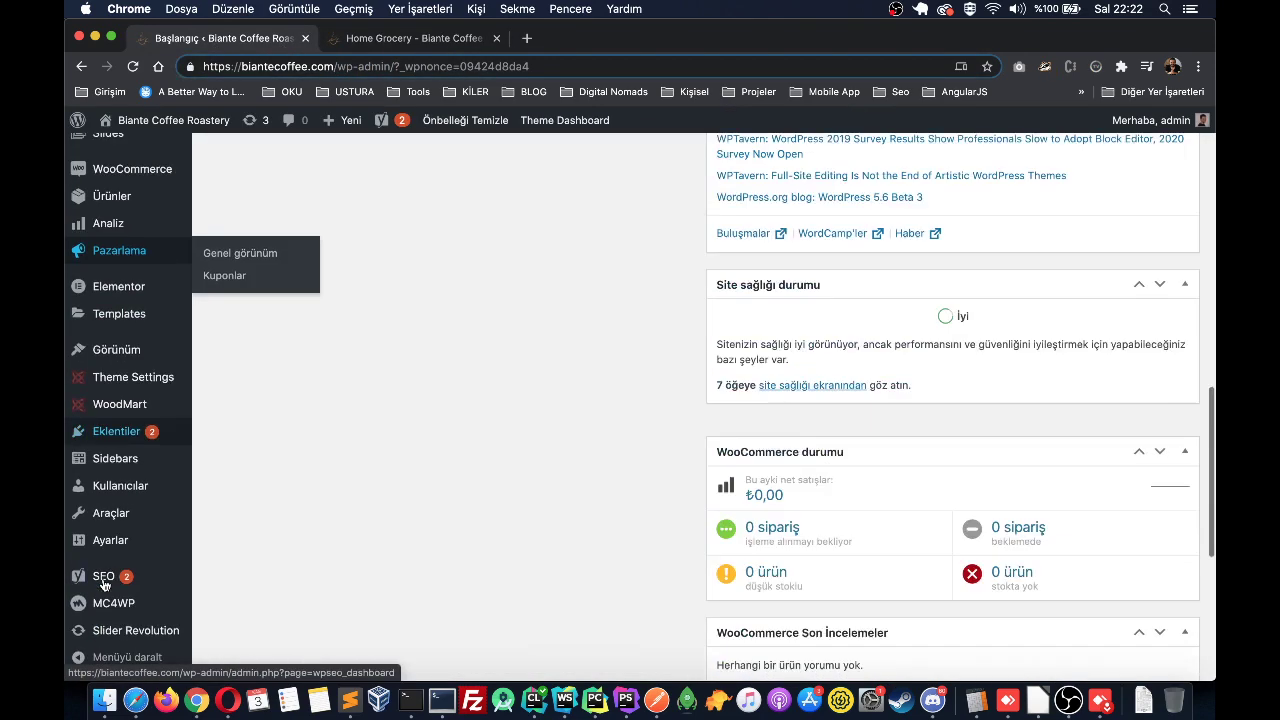
scroll(131, 405, up, 10)
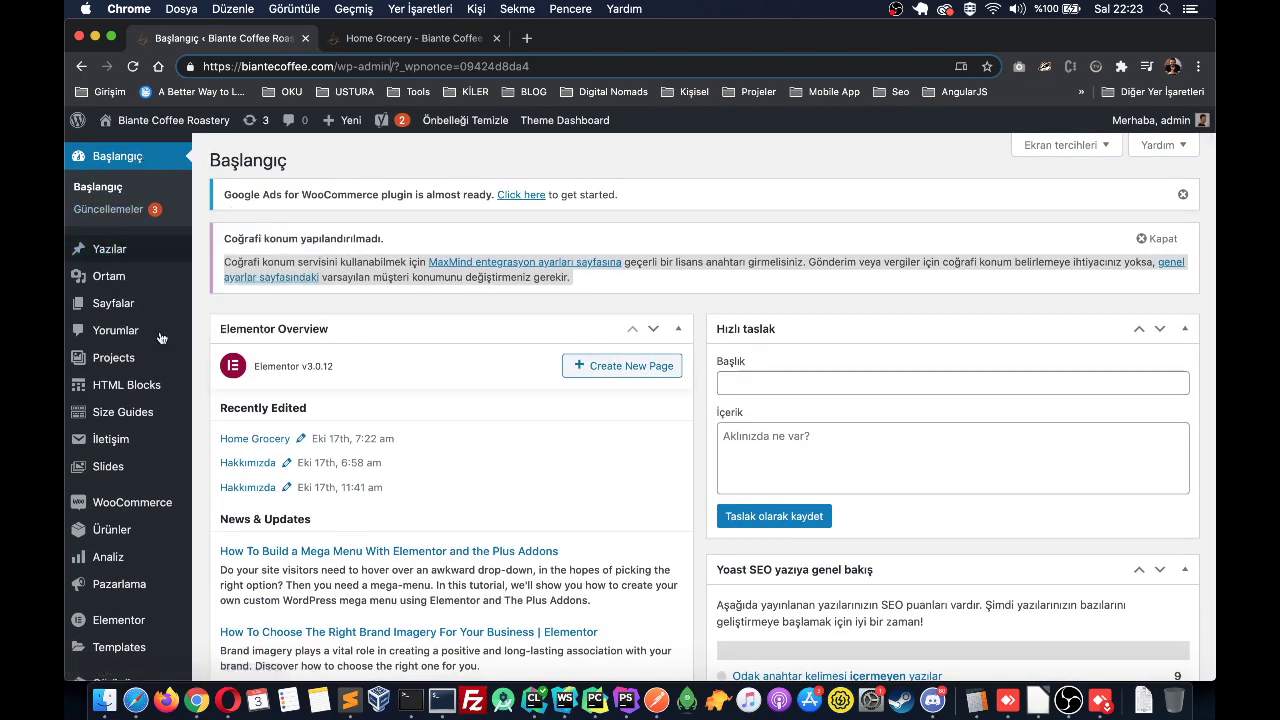
scroll(175, 400, down, 10)
scroll(175, 432, up, 5)
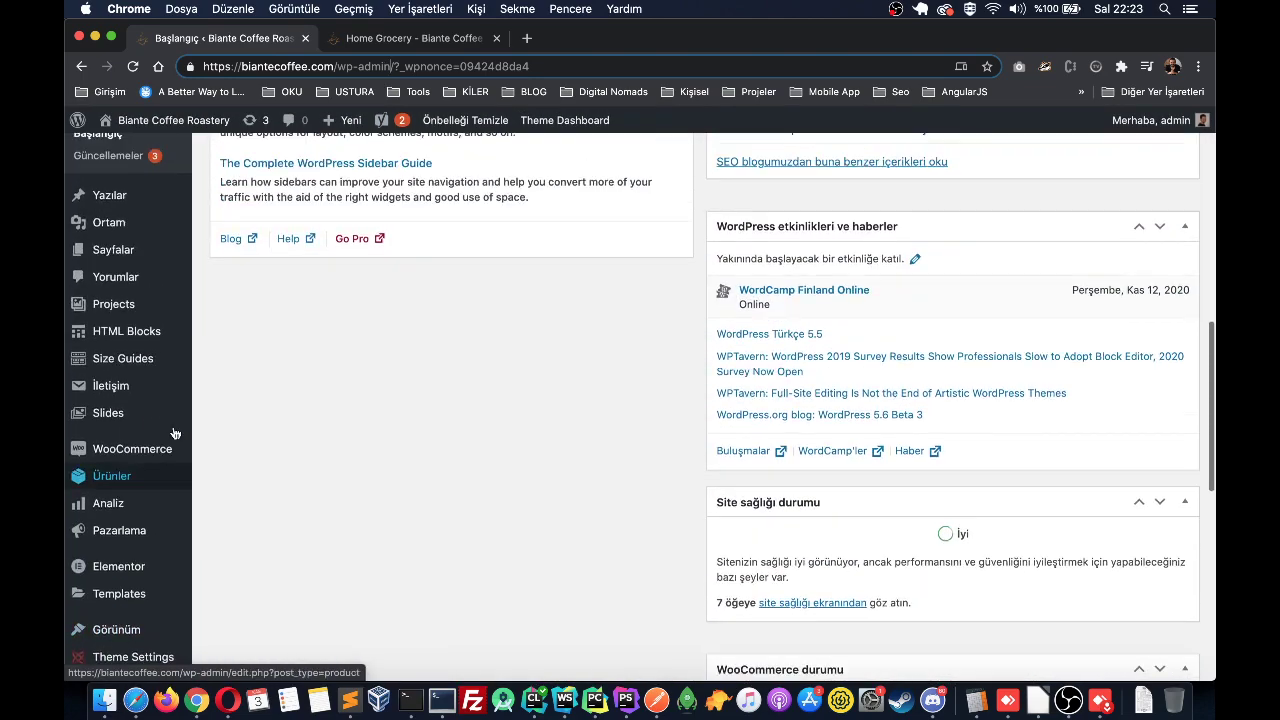
scroll(131, 472, down, 1)
scroll(131, 472, up, 3)
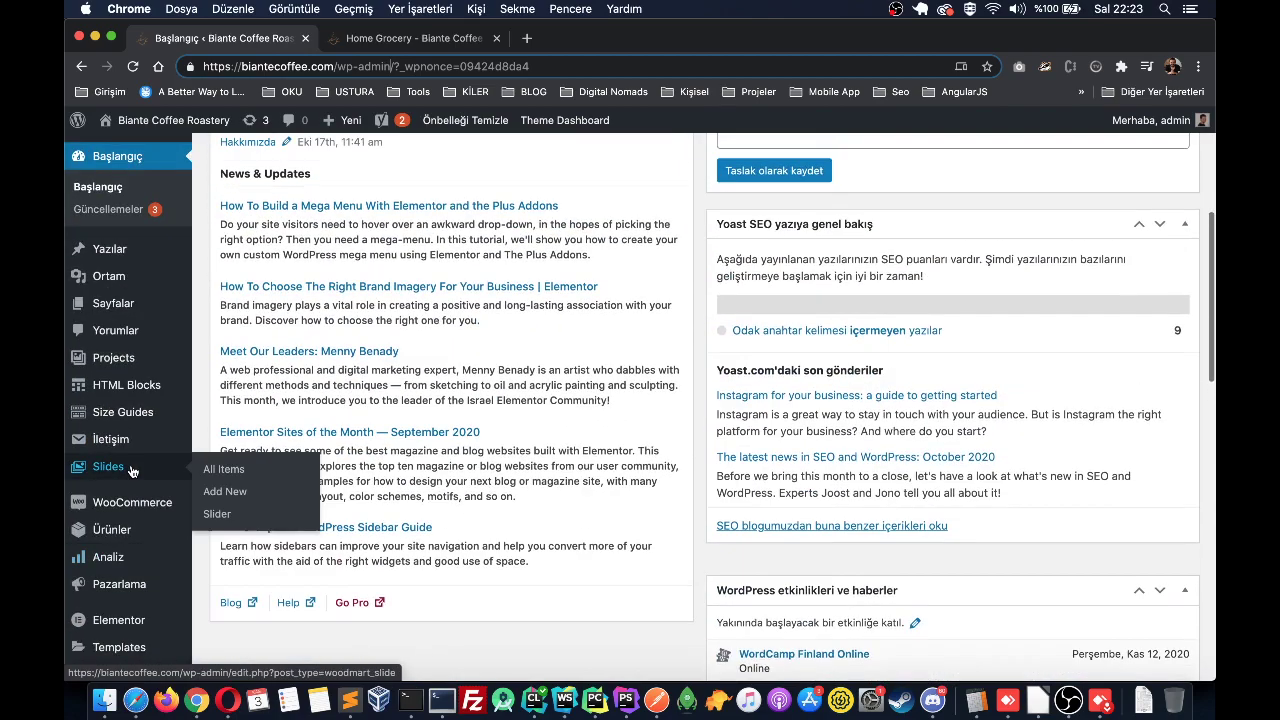
scroll(130, 470, down, 4)
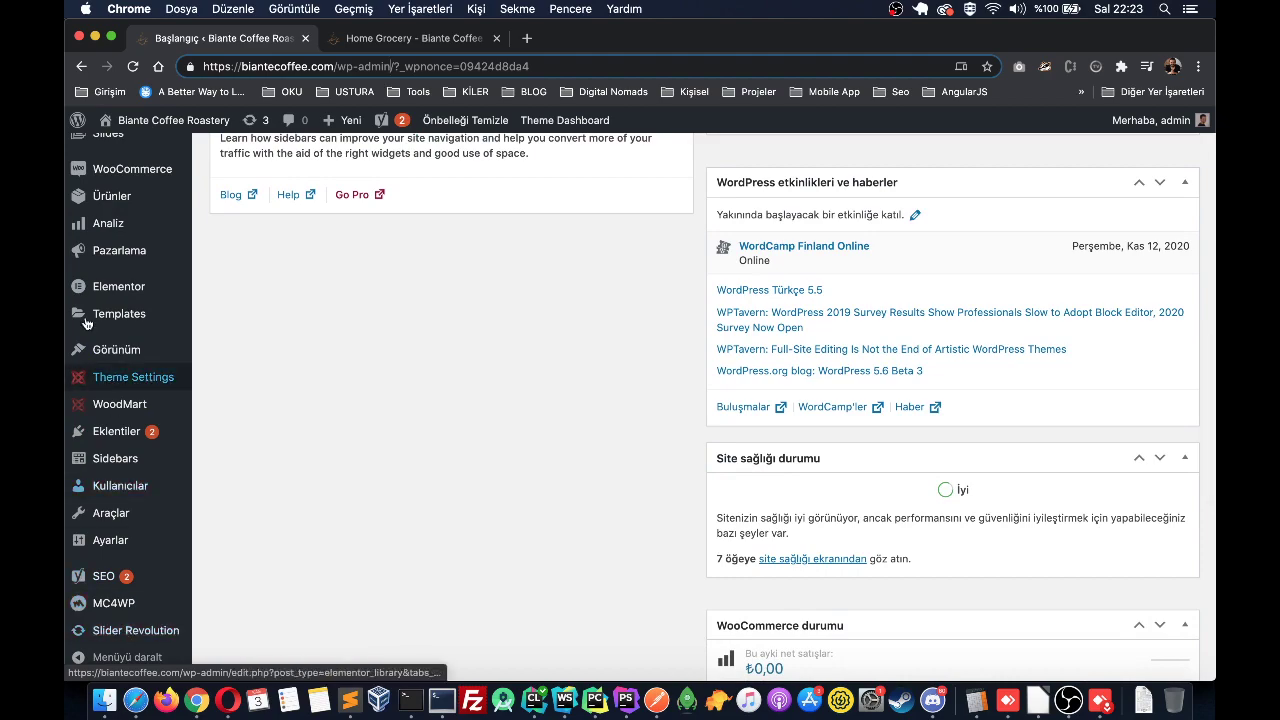
scroll(180, 380, up, 10)
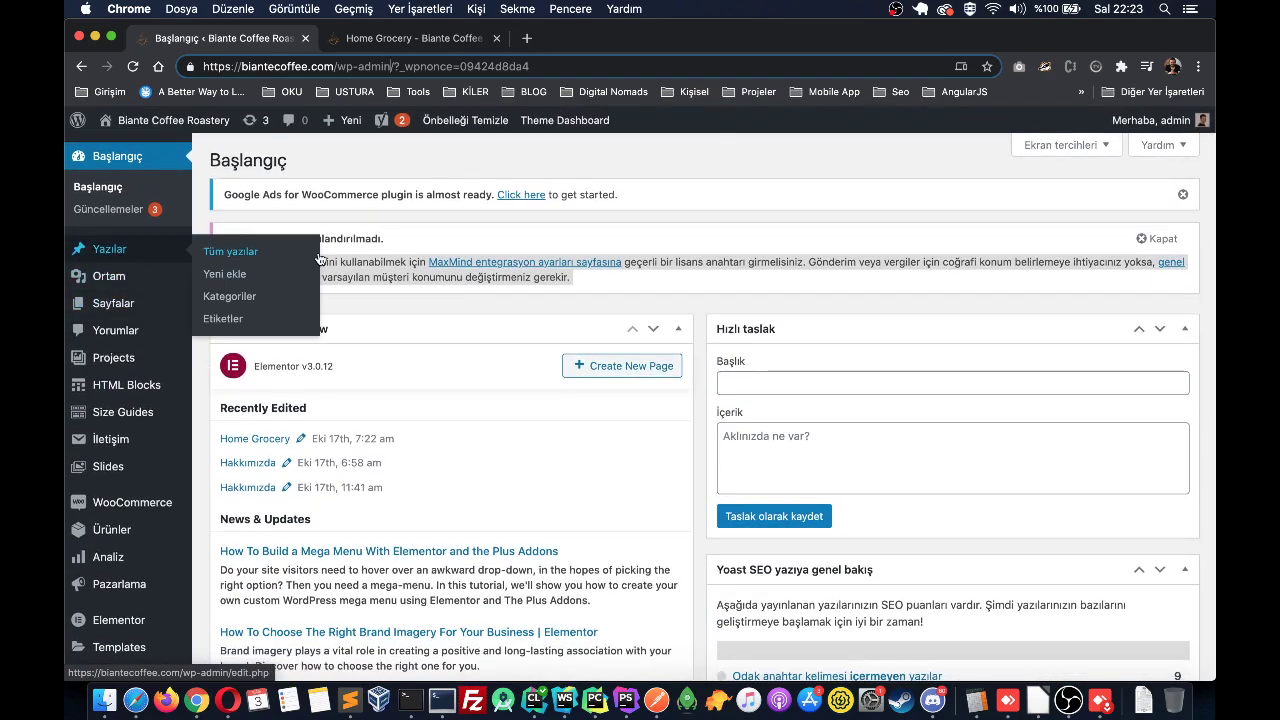
Step: Read the Google Ads for WooCommerce and geolocation notices at the head of the dashboard
click(499, 289)
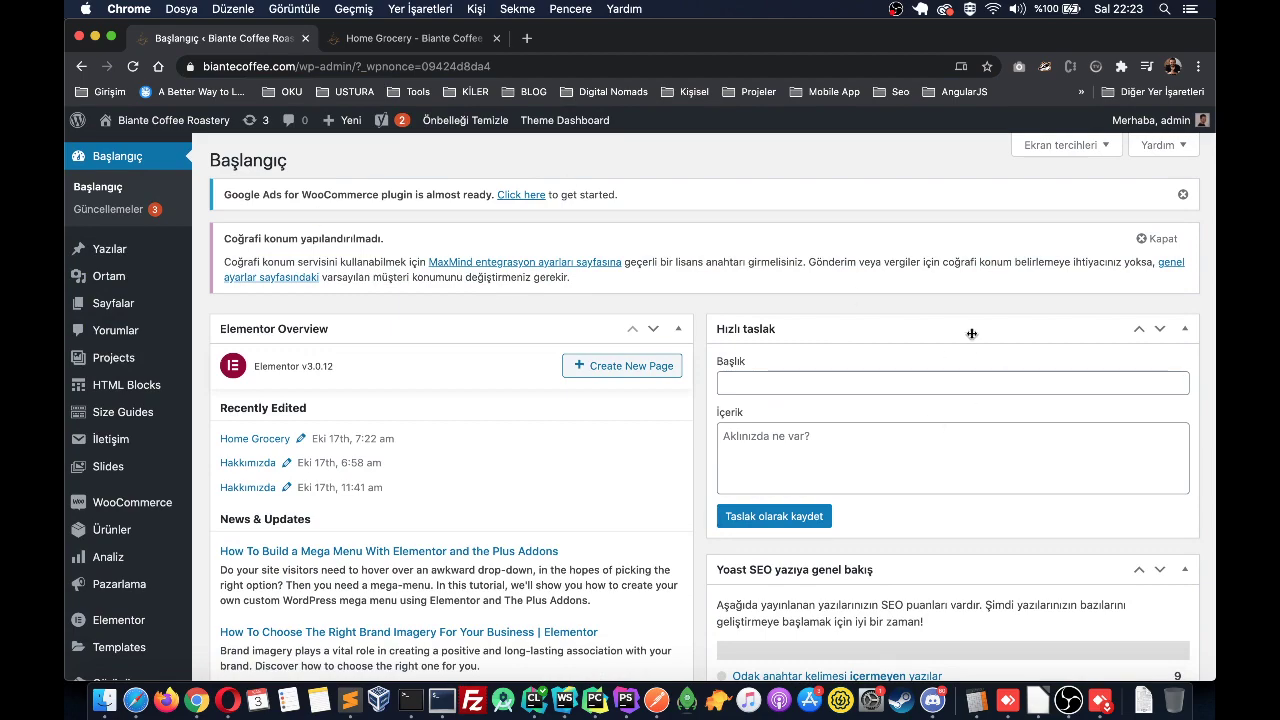
triple_click(335, 200)
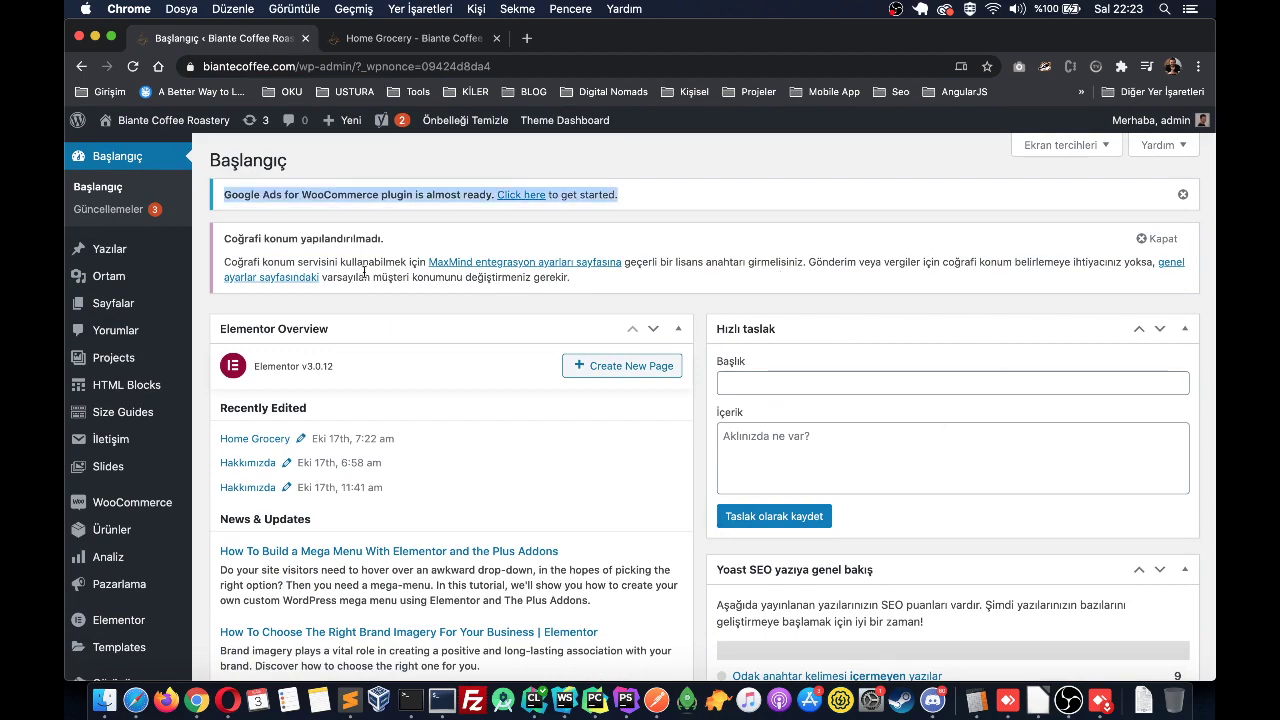
triple_click(346, 277)
Step: Move the WooCommerce durumu widget into the dashboard's first column, above Elementor Overview
scroll(365, 278, down, 5)
scroll(365, 278, down, 10)
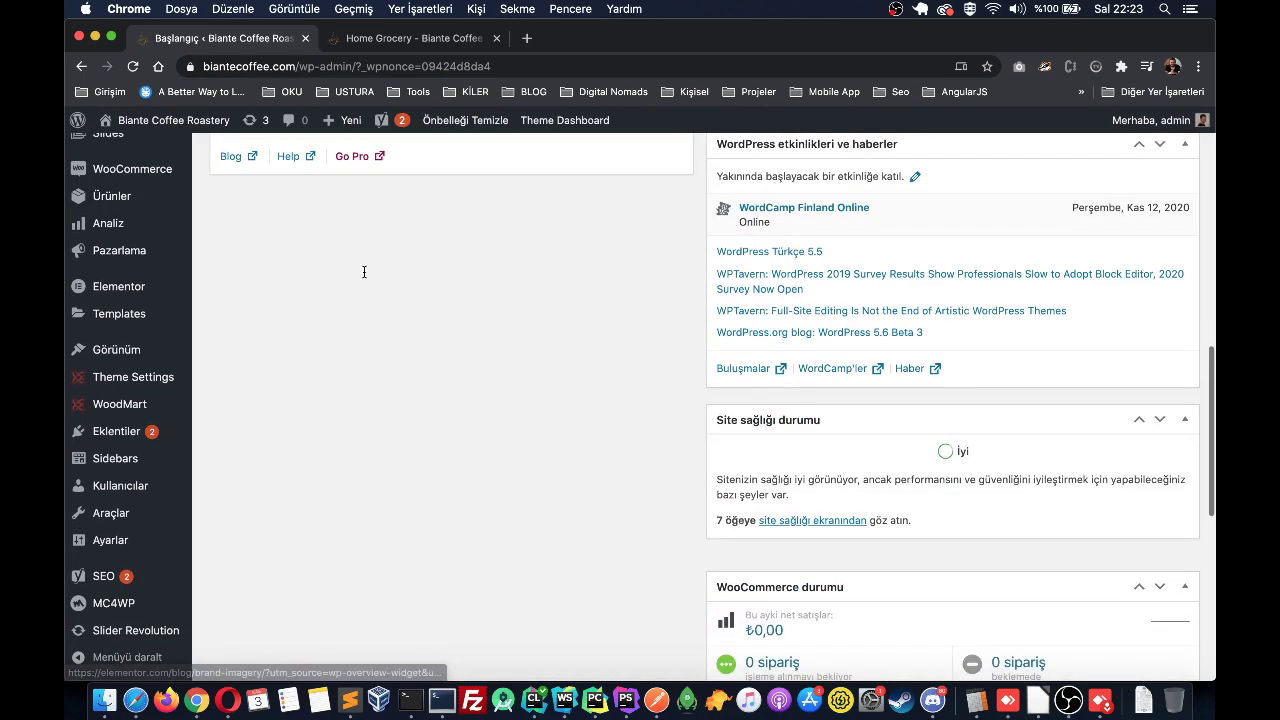
drag(940, 330, 483, 281)
click(483, 281)
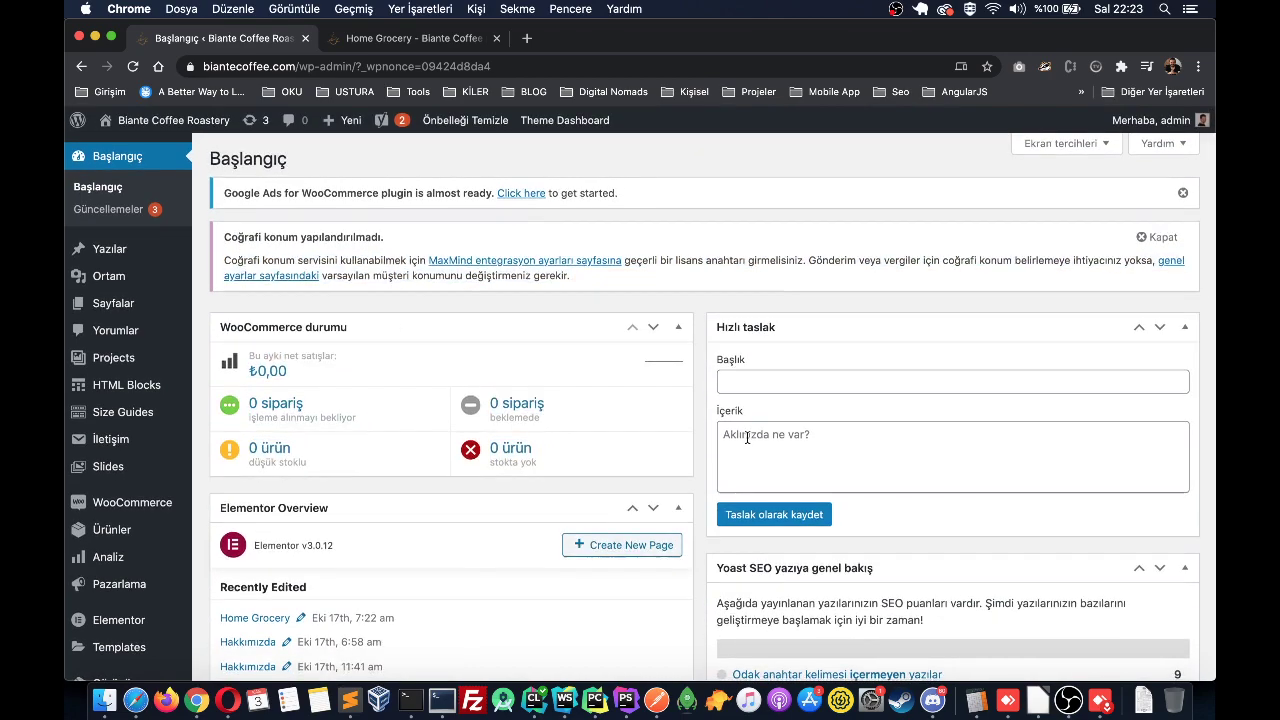
Step: Move the Site sağlığı durumu widget into the dashboard's first column, directly beneath WooCommerce durumu
scroll(747, 437, down, 10)
scroll(765, 403, up, 4)
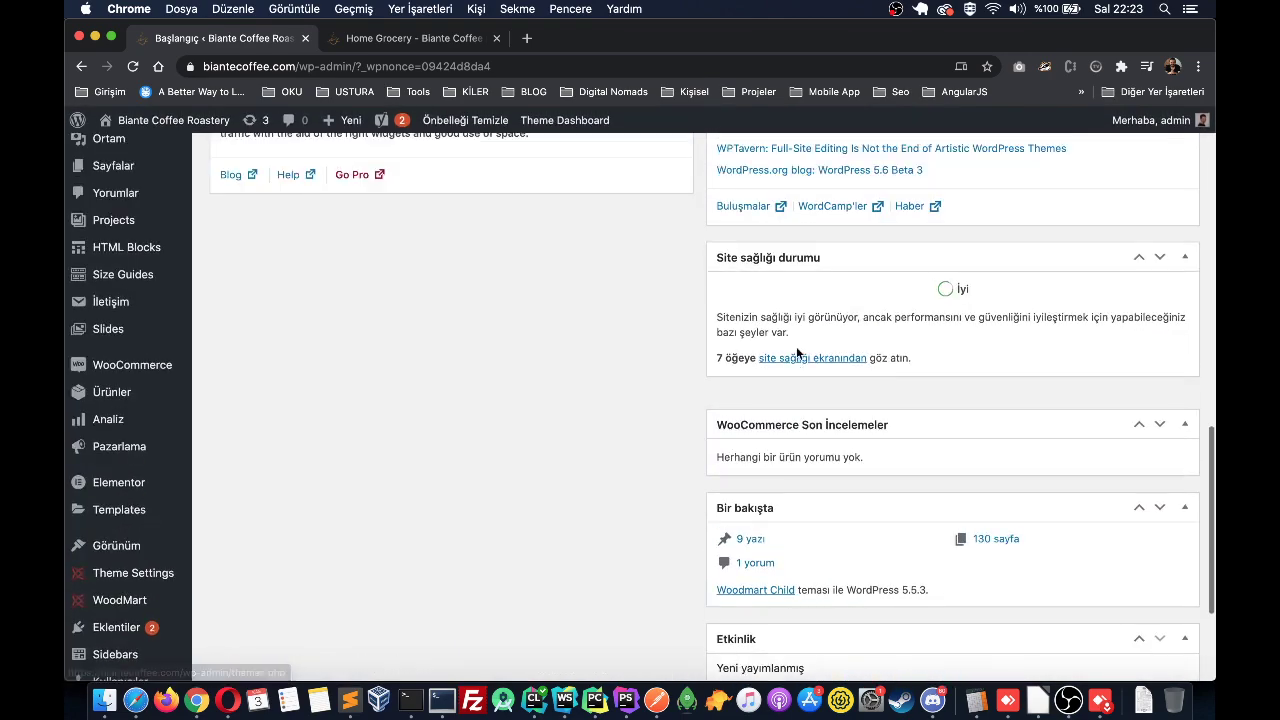
mouse_move(835, 254)
mouse_down()
mouse_move(590, 224)
mouse_move(545, 122)
mouse_move(457, 206)
mouse_move(341, 222)
mouse_move(387, 422)
mouse_up()
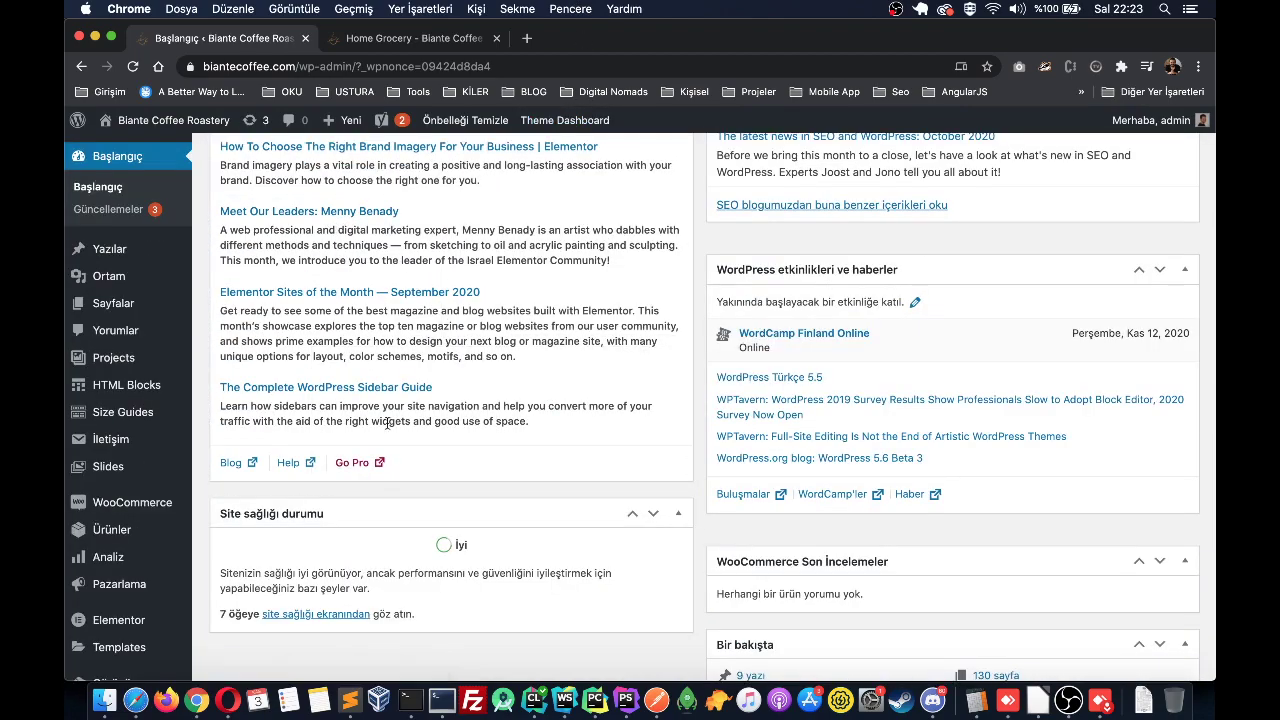
mouse_move(337, 520)
mouse_down()
mouse_move(335, 172)
mouse_move(419, 476)
mouse_up()
scroll(440, 452, up, 3)
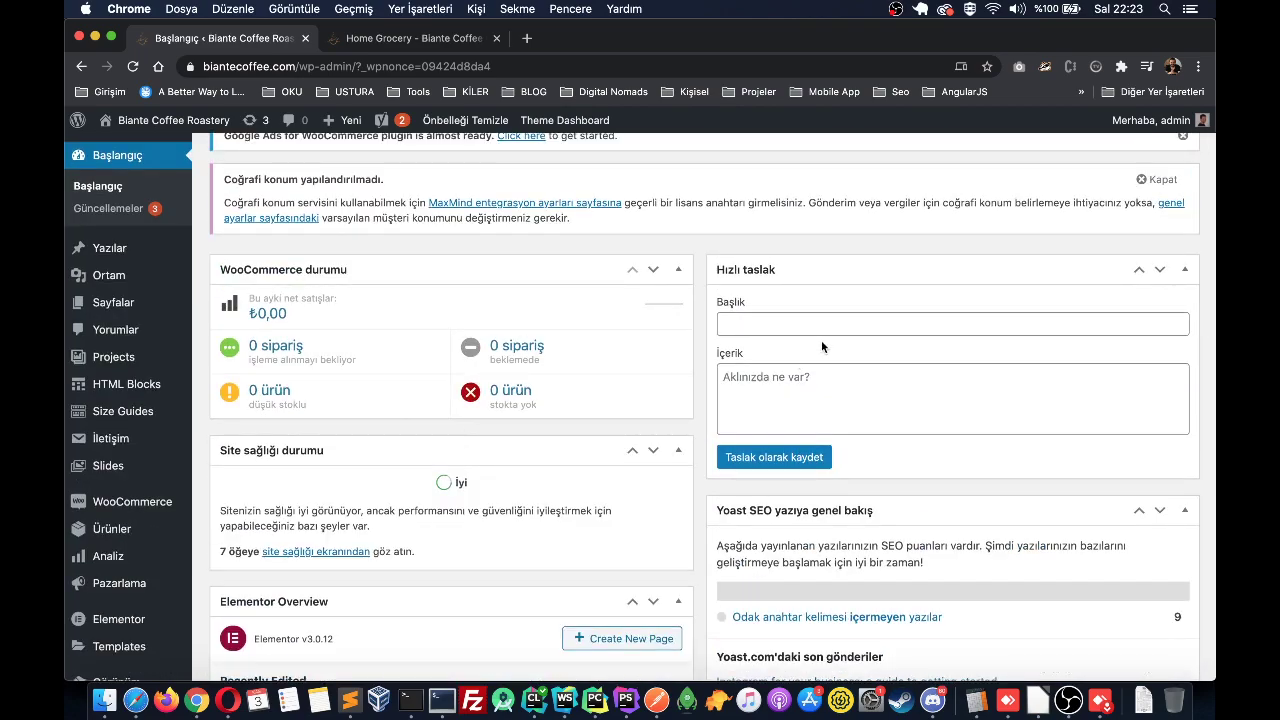
Step: Review the rearranged dashboard widgets and reload the Başlangıç page
scroll(821, 340, up, 1)
scroll(445, 518, down, 2)
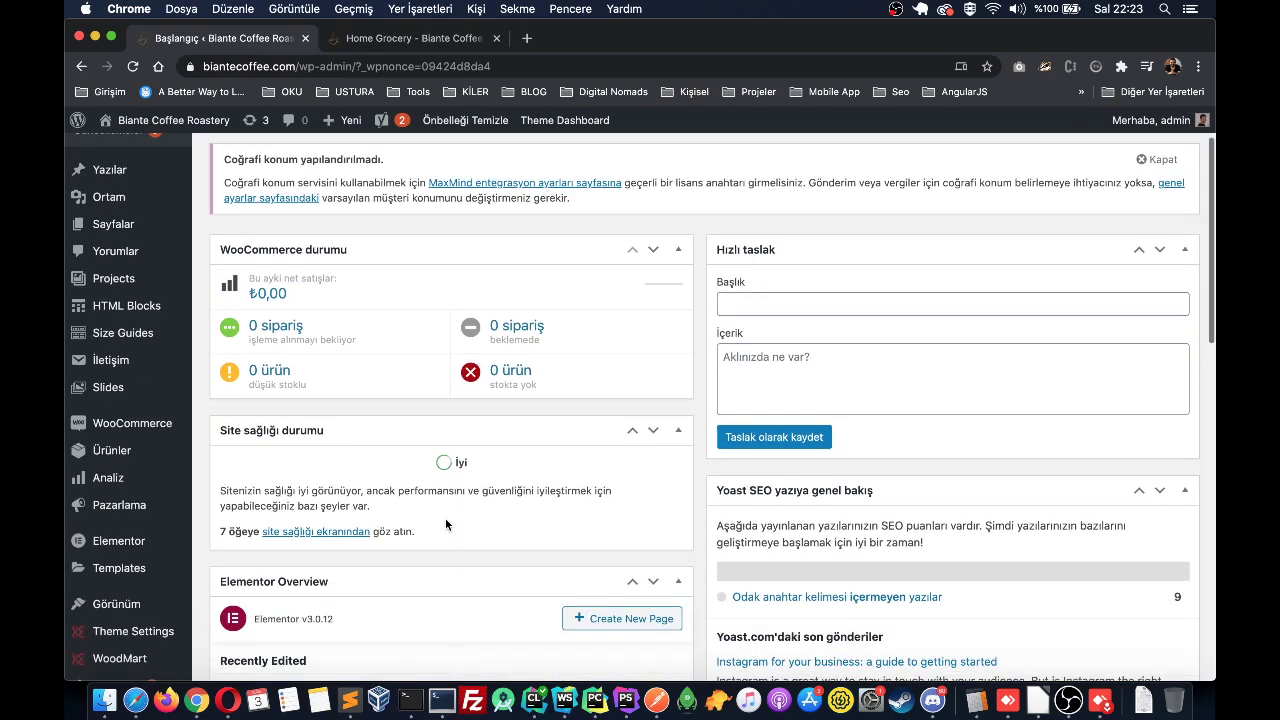
scroll(445, 518, down, 15)
scroll(445, 518, up, 20)
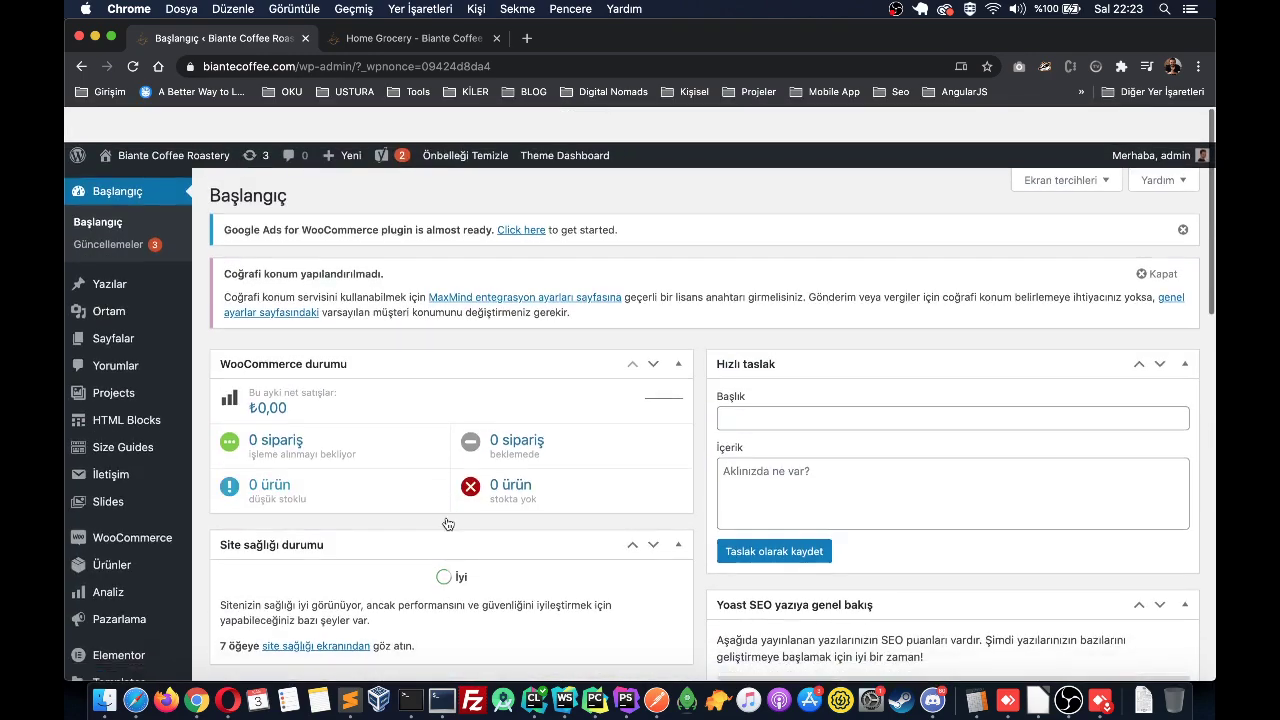
click(141, 155)
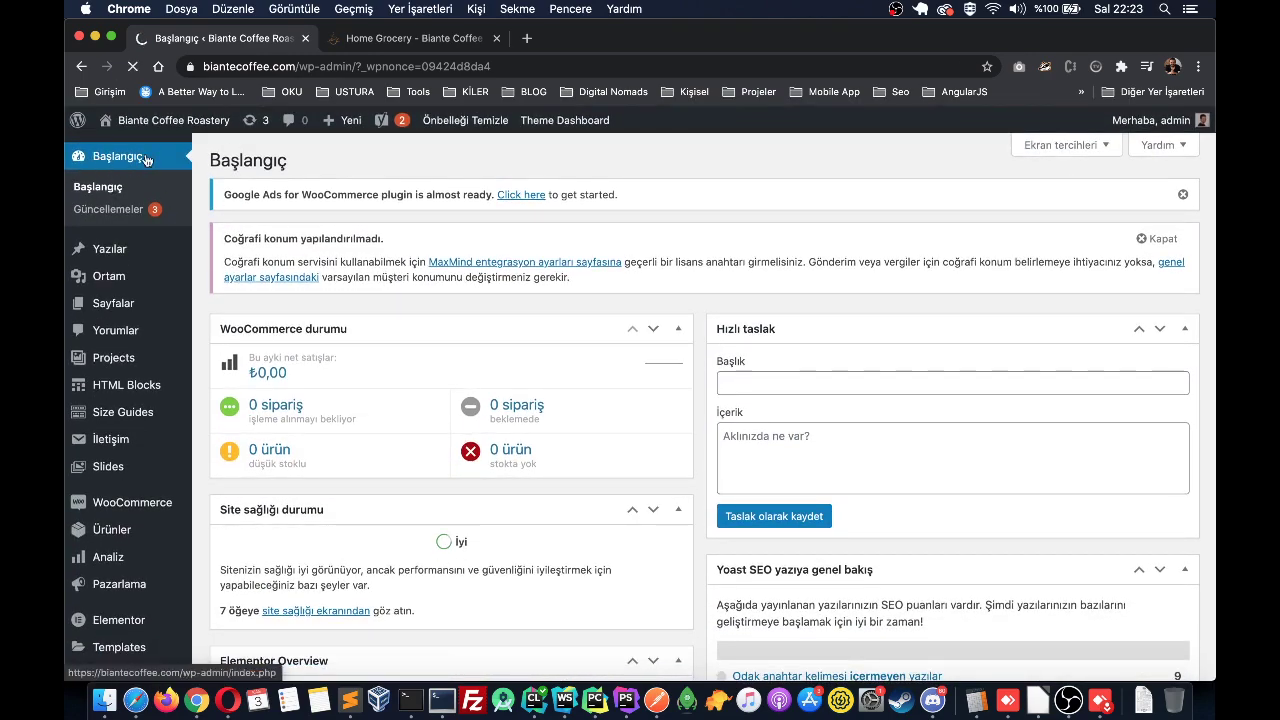
Step: Open the store page and the site's home page from the dashboard, each in a new browser tab
mouse_move(158, 137)
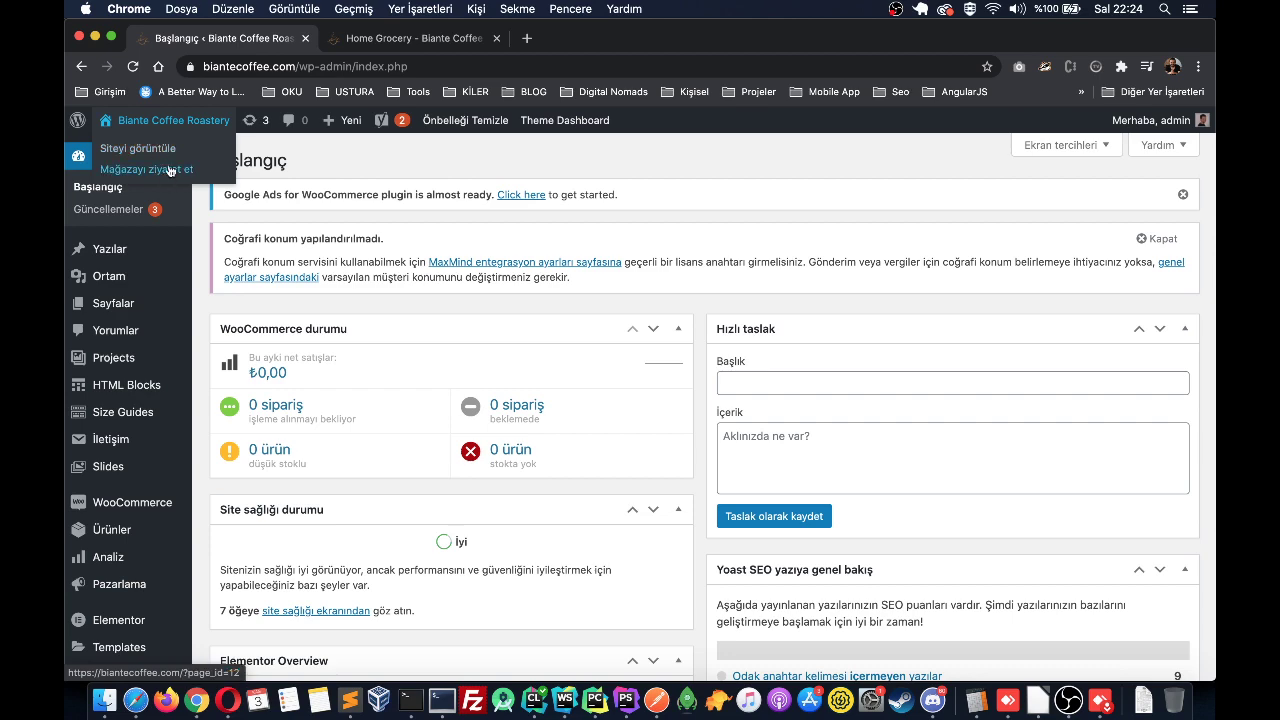
right_click(169, 168)
click(200, 170)
right_click(157, 147)
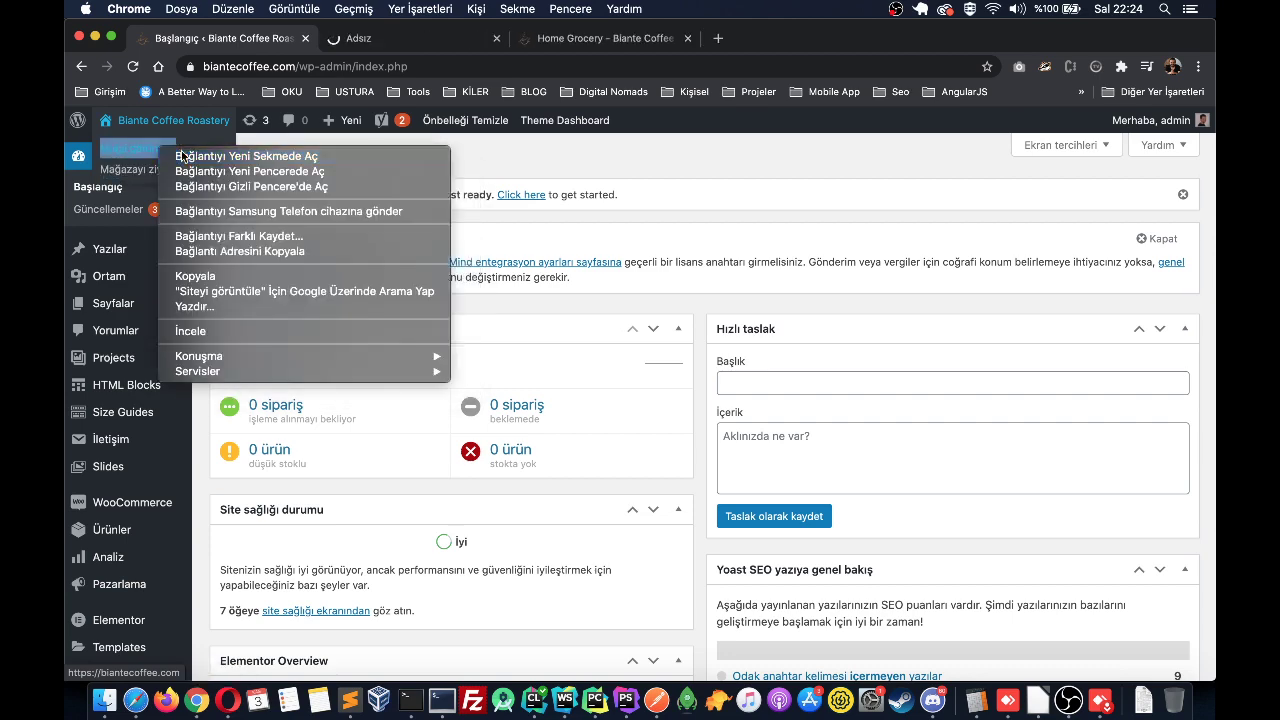
click(183, 156)
Step: Examine the Shop page's category list, price and color filters, and product grid
click(414, 43)
click(594, 43)
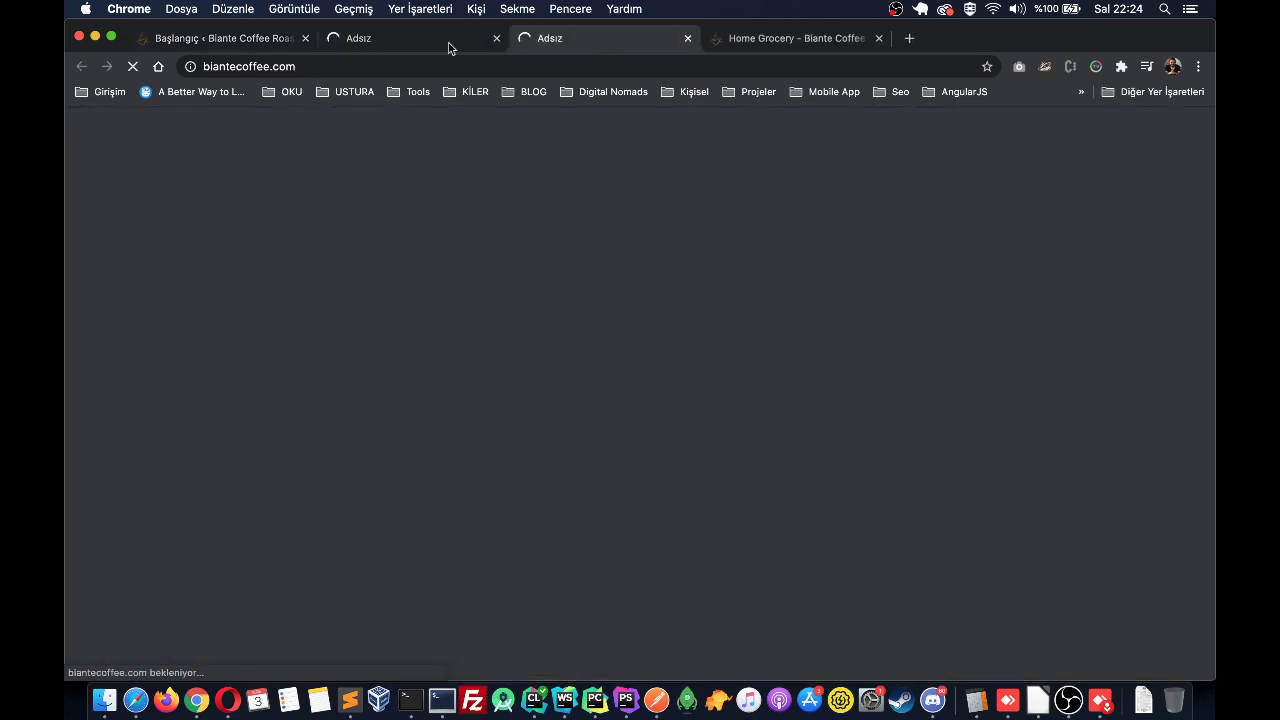
click(411, 42)
click(549, 47)
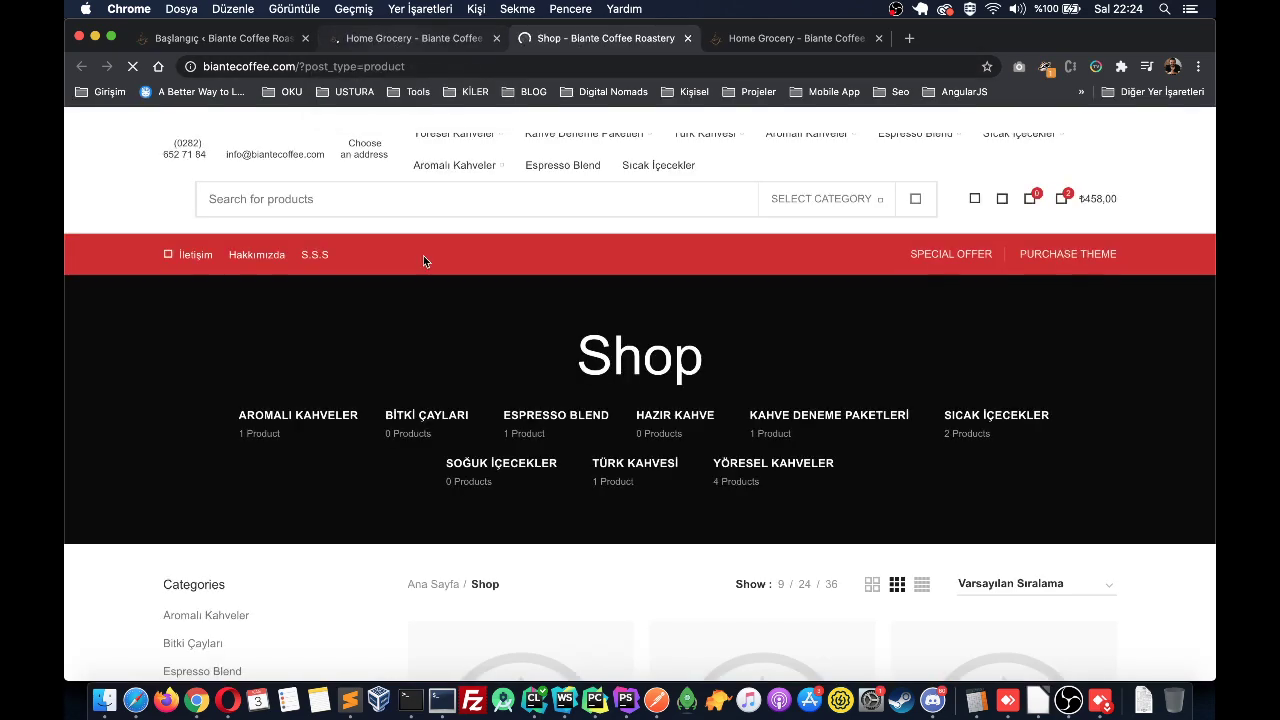
scroll(423, 260, down, 10)
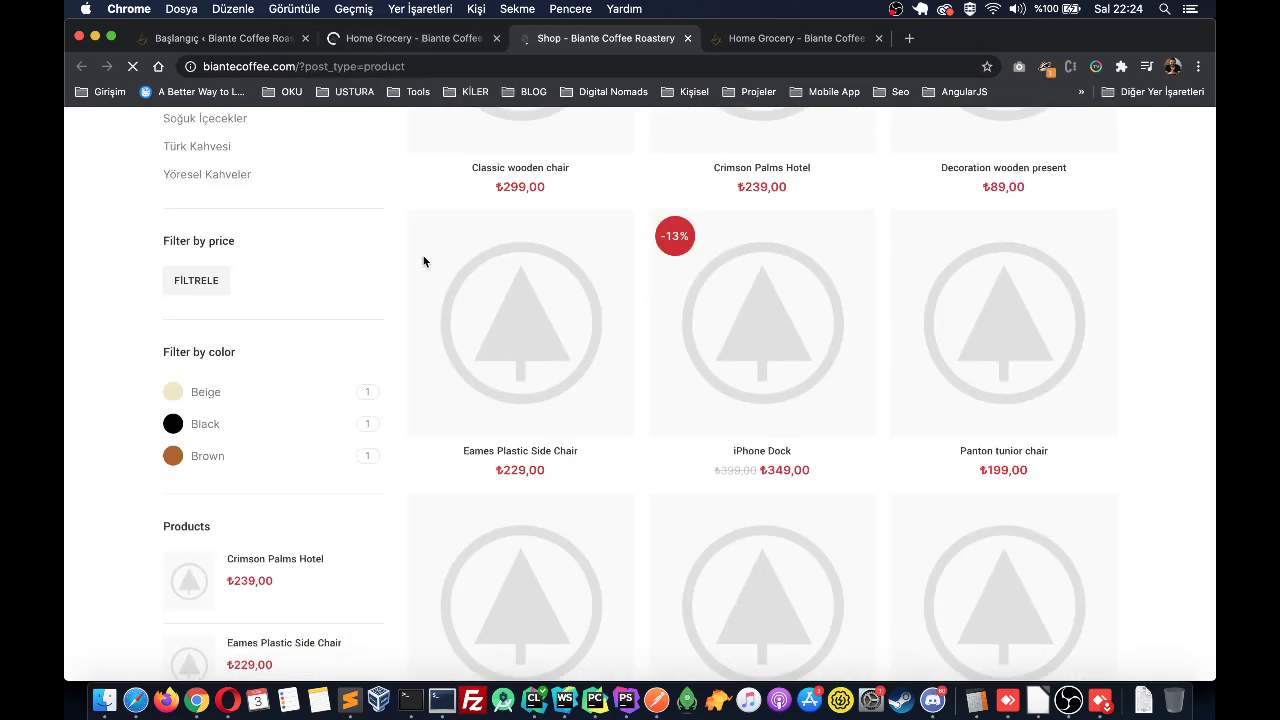
scroll(537, 267, up, 10)
scroll(633, 421, down, 10)
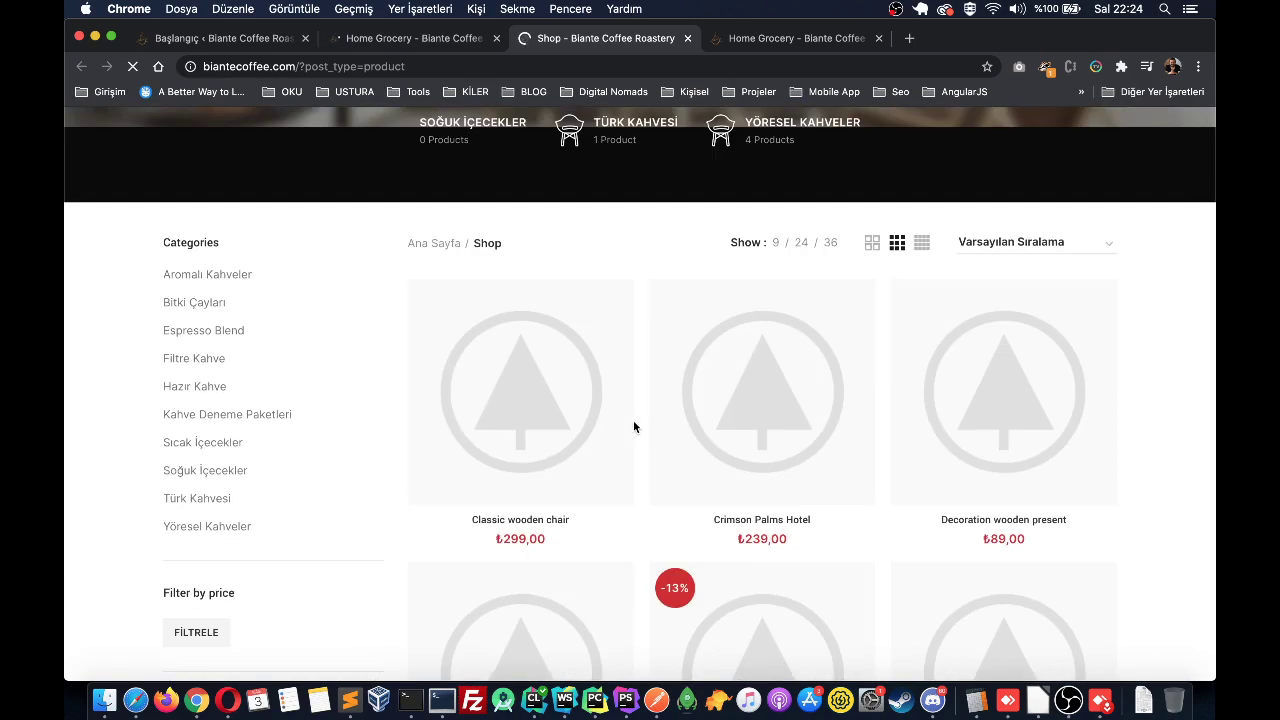
scroll(245, 355, up, 10)
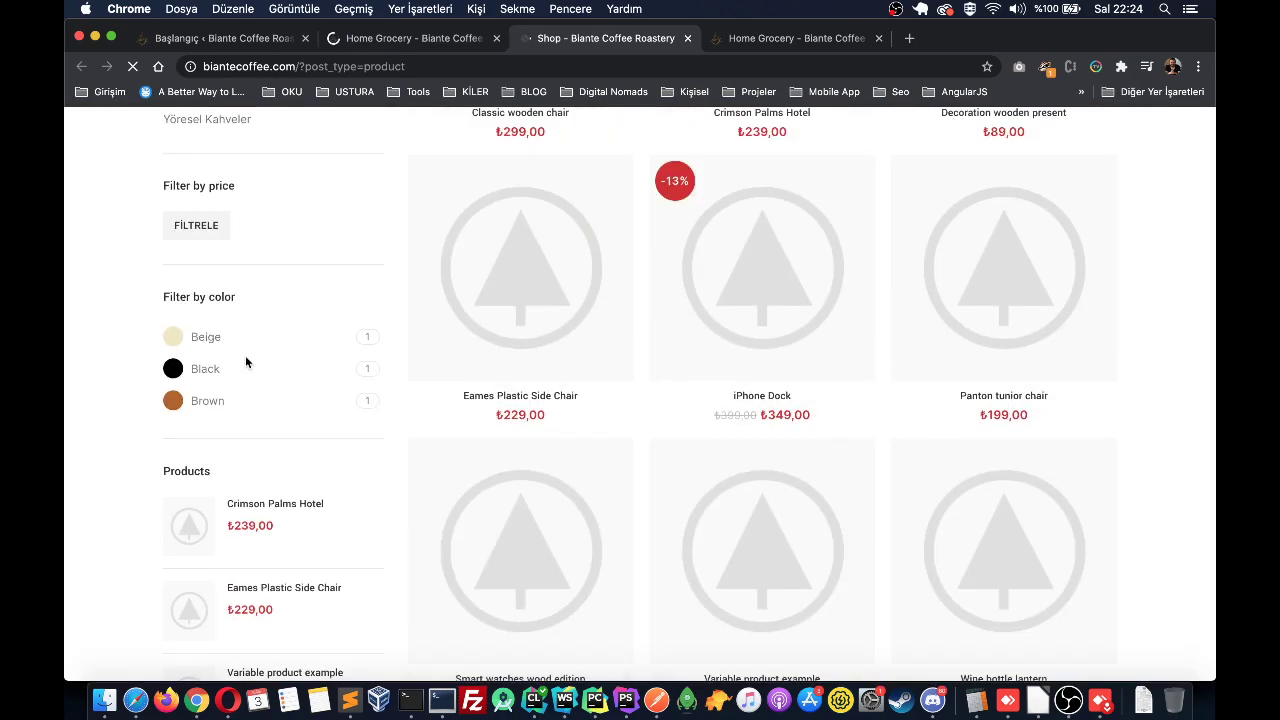
scroll(739, 413, down, 5)
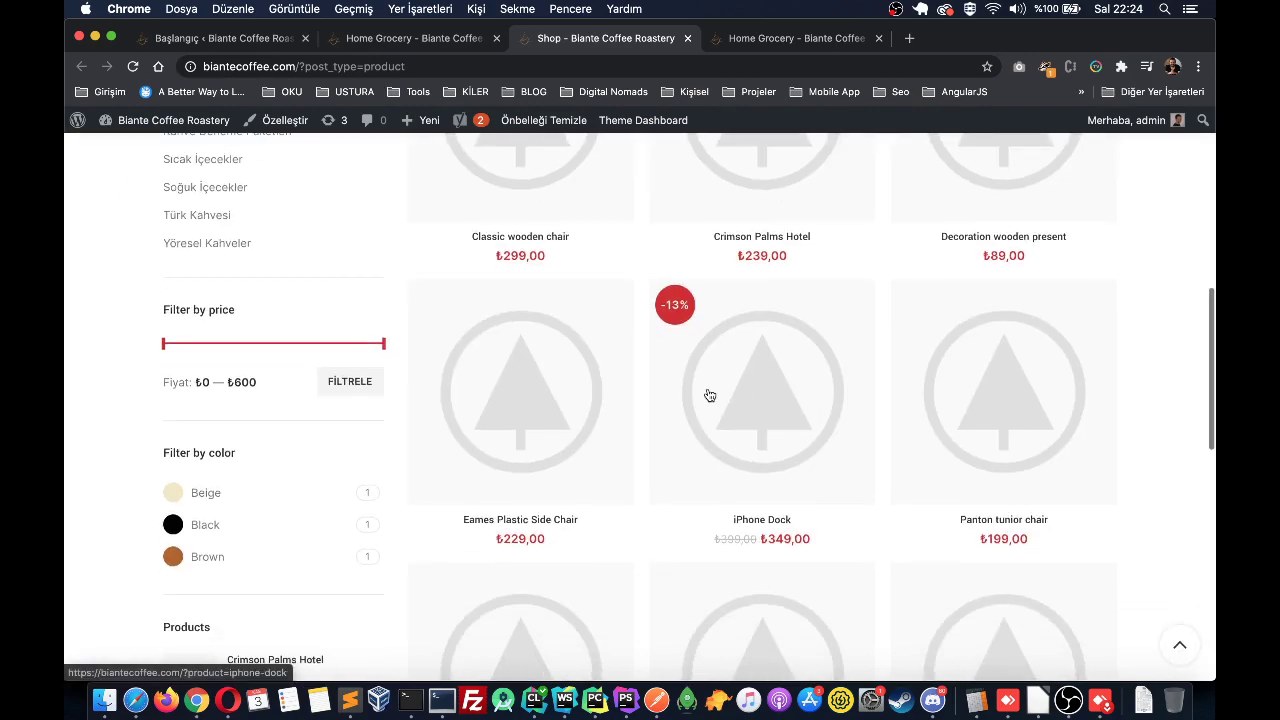
scroll(737, 437, up, 5)
Step: Look through the newly opened Home Grocery home page and close its tab
click(434, 40)
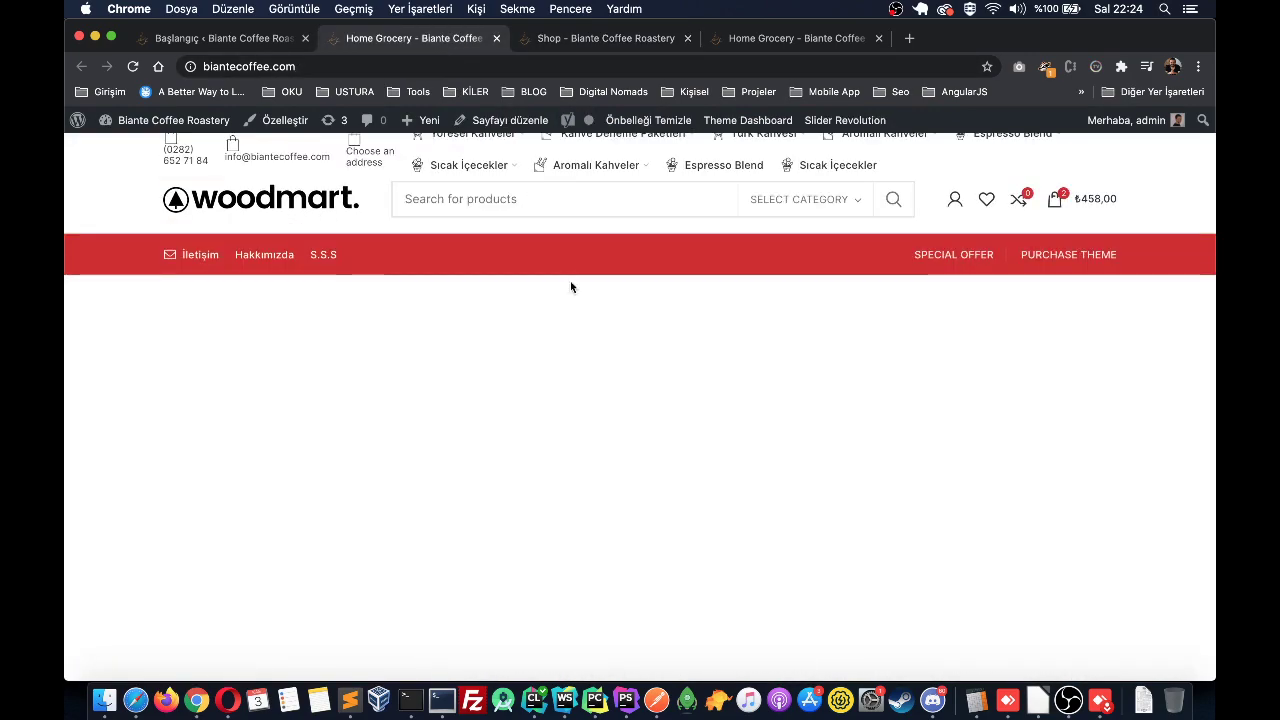
scroll(562, 388, down, 10)
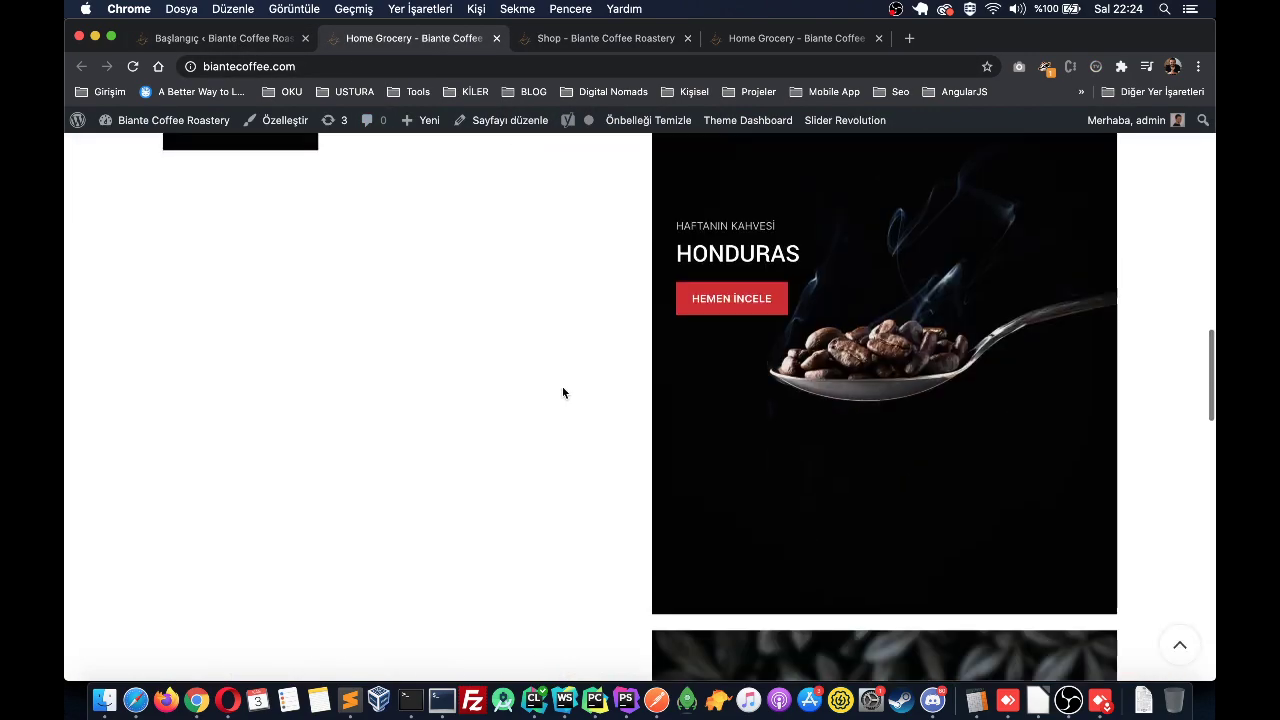
scroll(562, 388, up, 10)
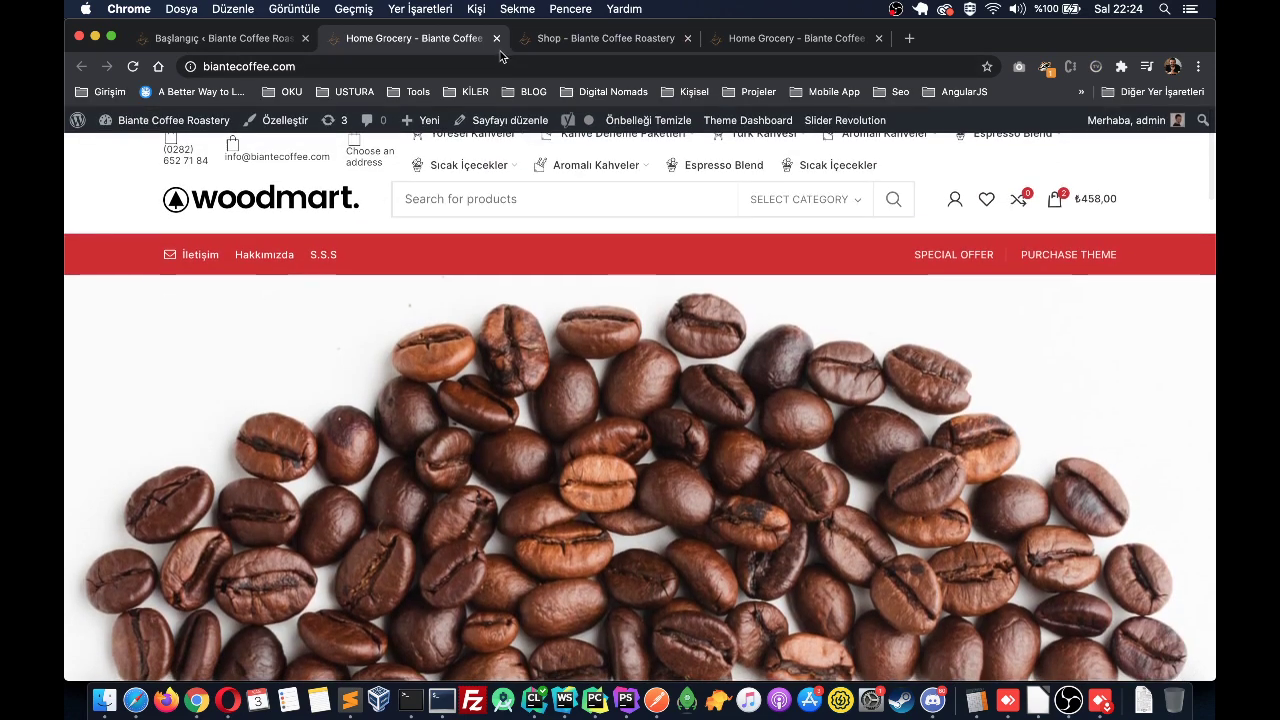
click(497, 39)
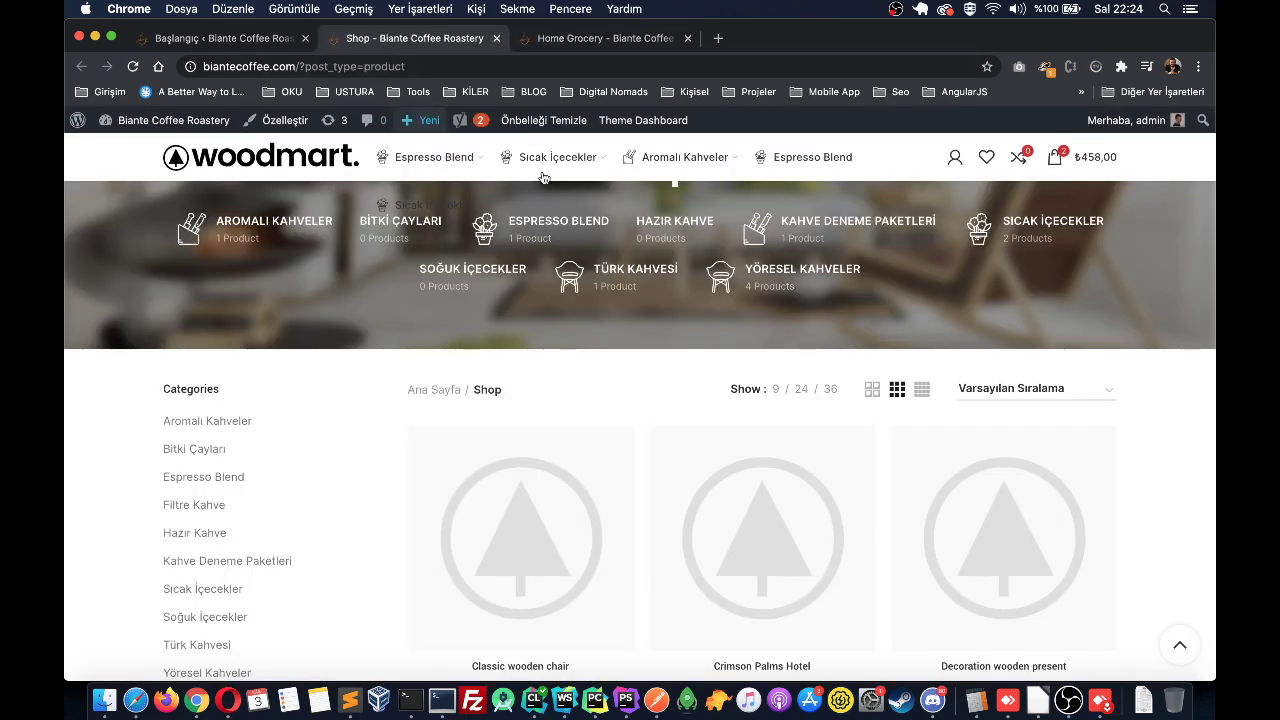
Step: Compare the Shop page's header area with the WordPress dashboard, ending on the Shop page
scroll(500, 170, up, 3)
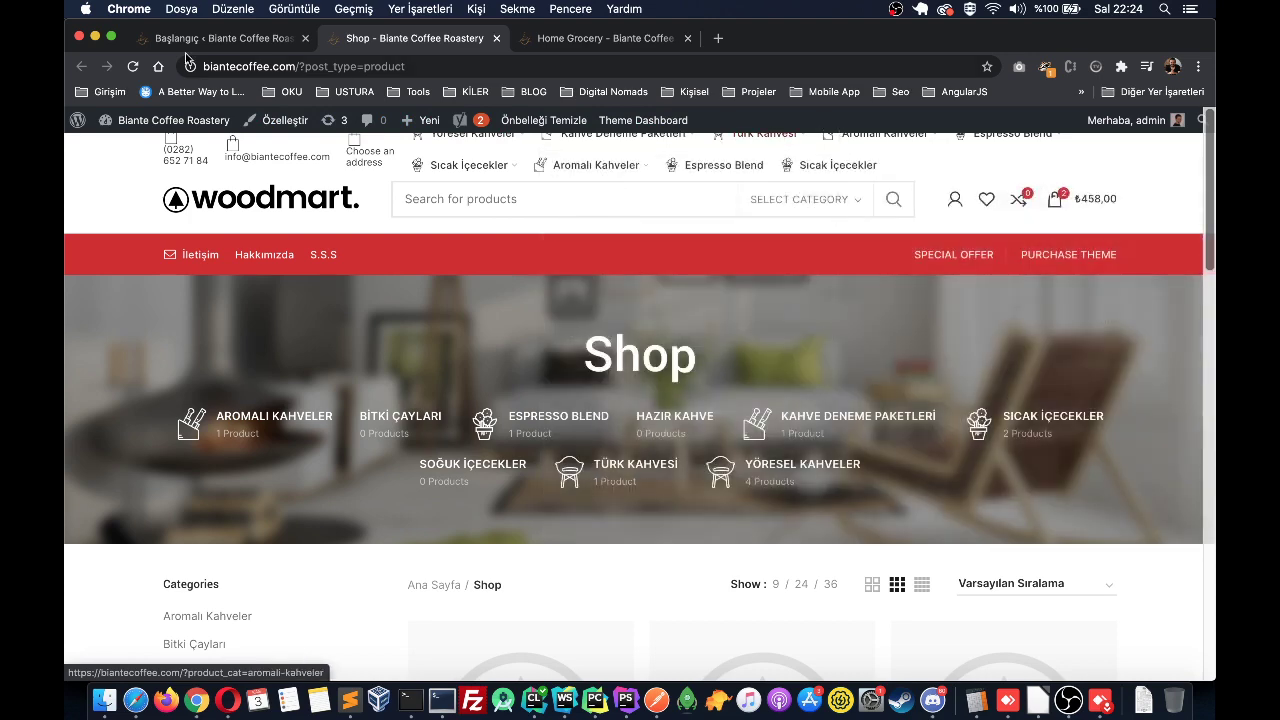
click(200, 38)
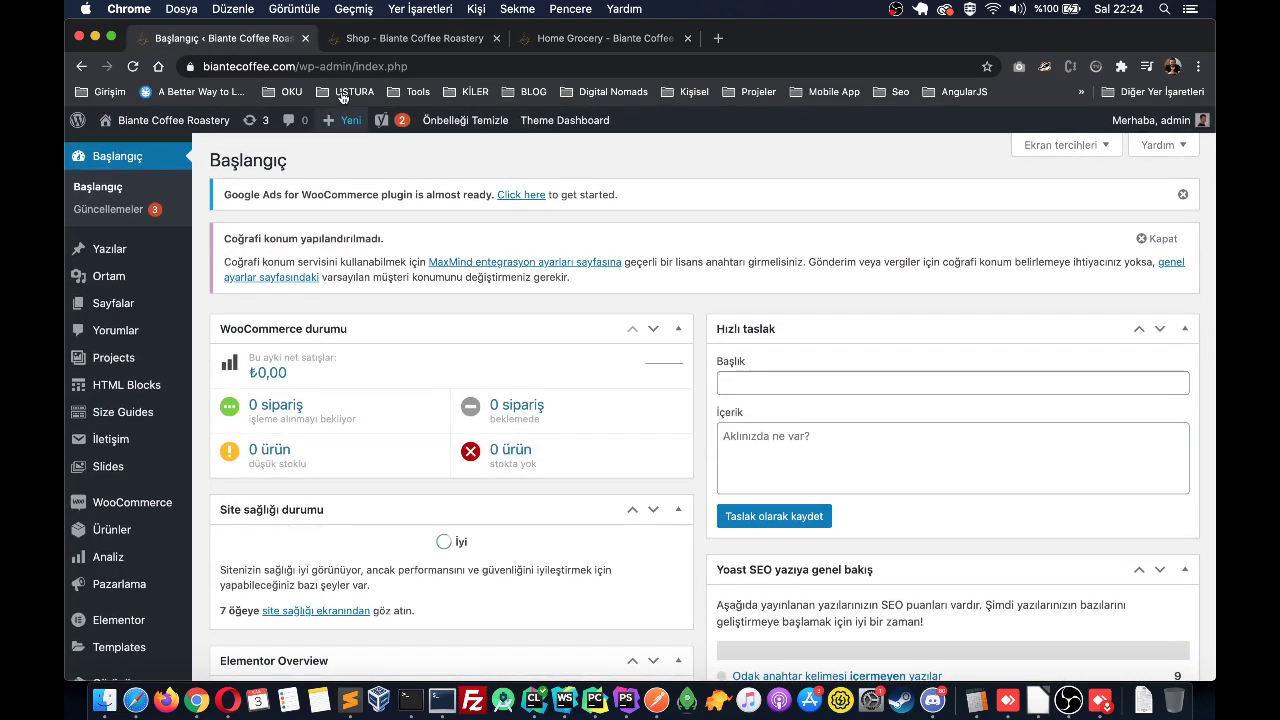
click(390, 40)
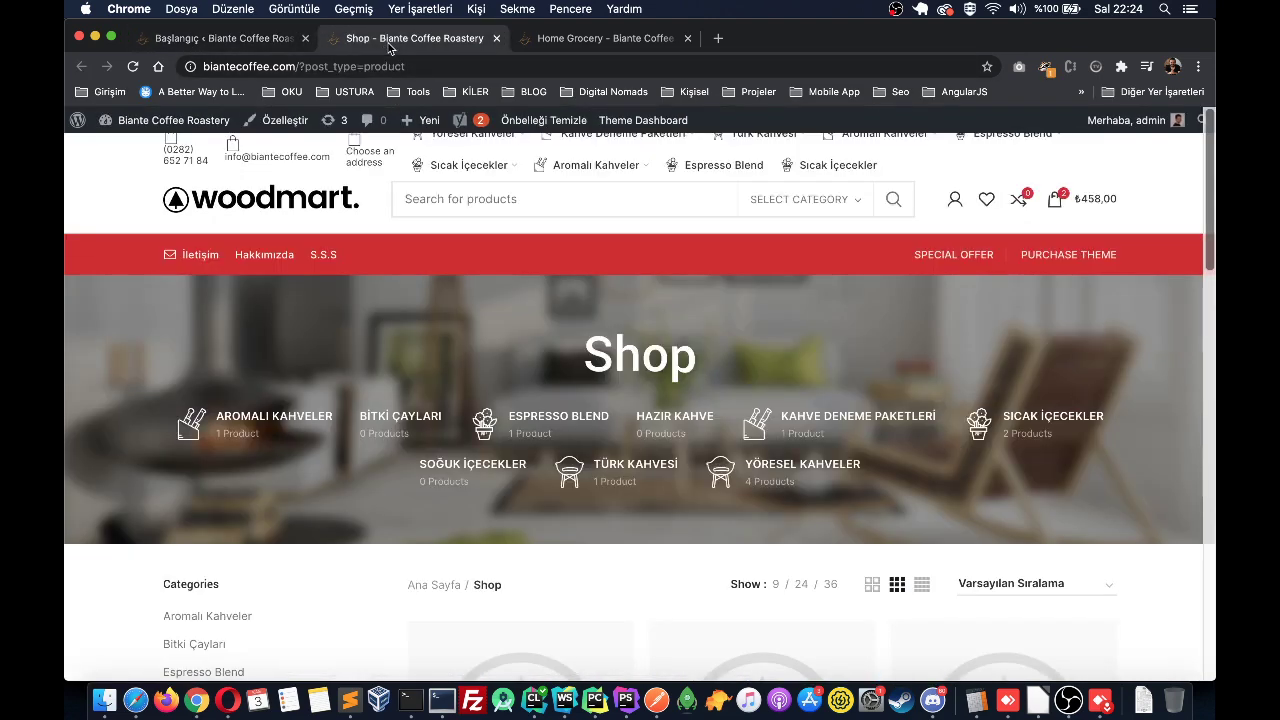
Step: Switch between the Shop page and the admin dashboard to compare their admin bars, ending on the dashboard
click(268, 44)
click(453, 42)
click(236, 44)
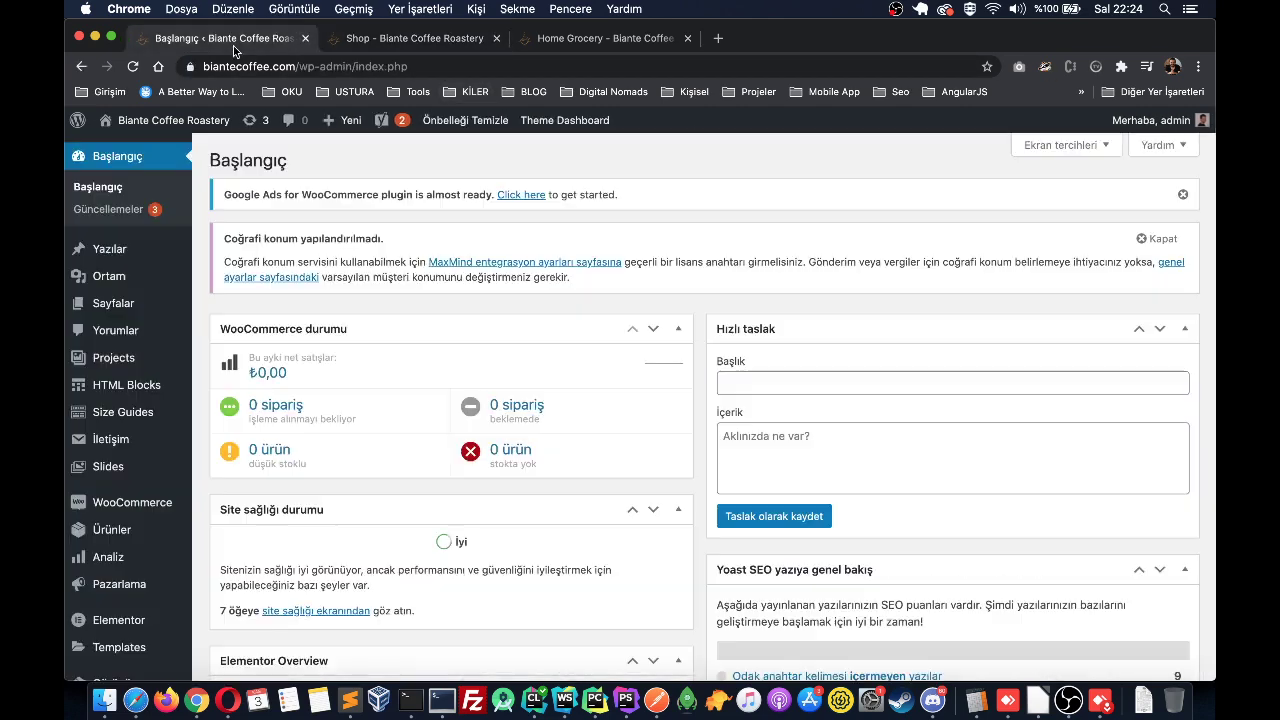
click(433, 45)
click(232, 40)
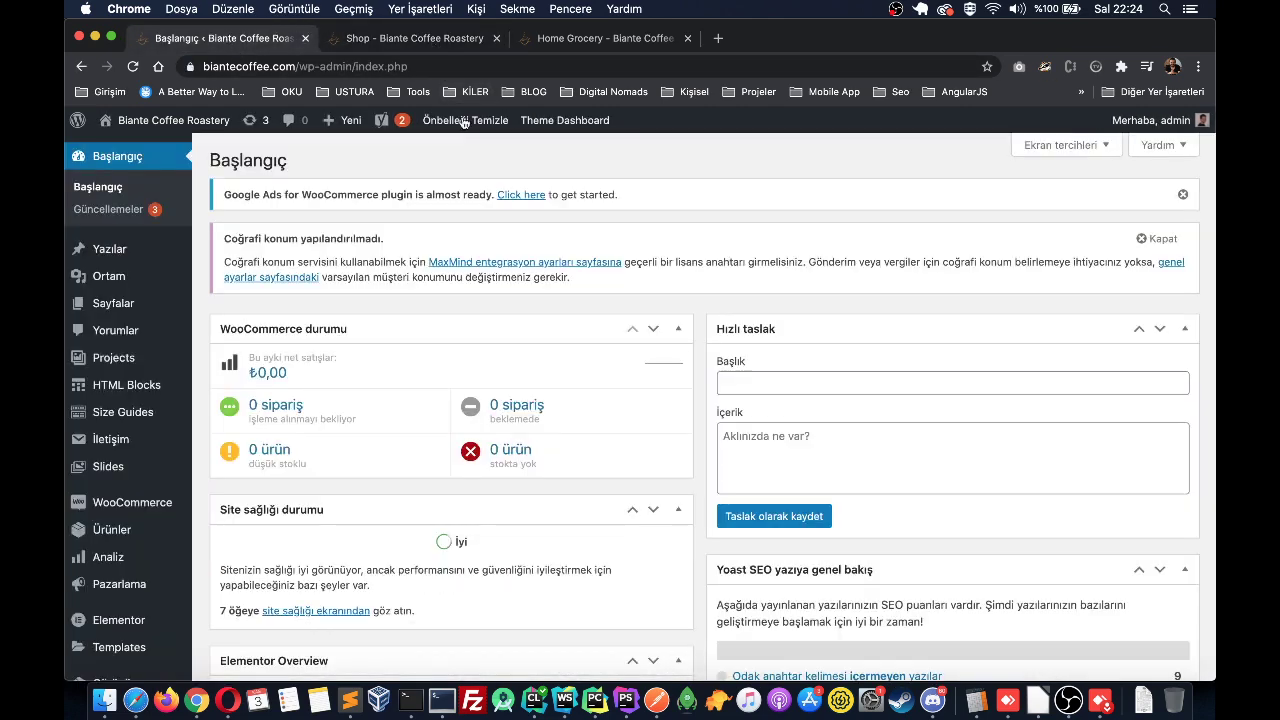
Step: Open the WordPress updates page in a new browser tab, place it directly after the dashboard tab, and bring it into view
right_click(254, 122)
click(284, 127)
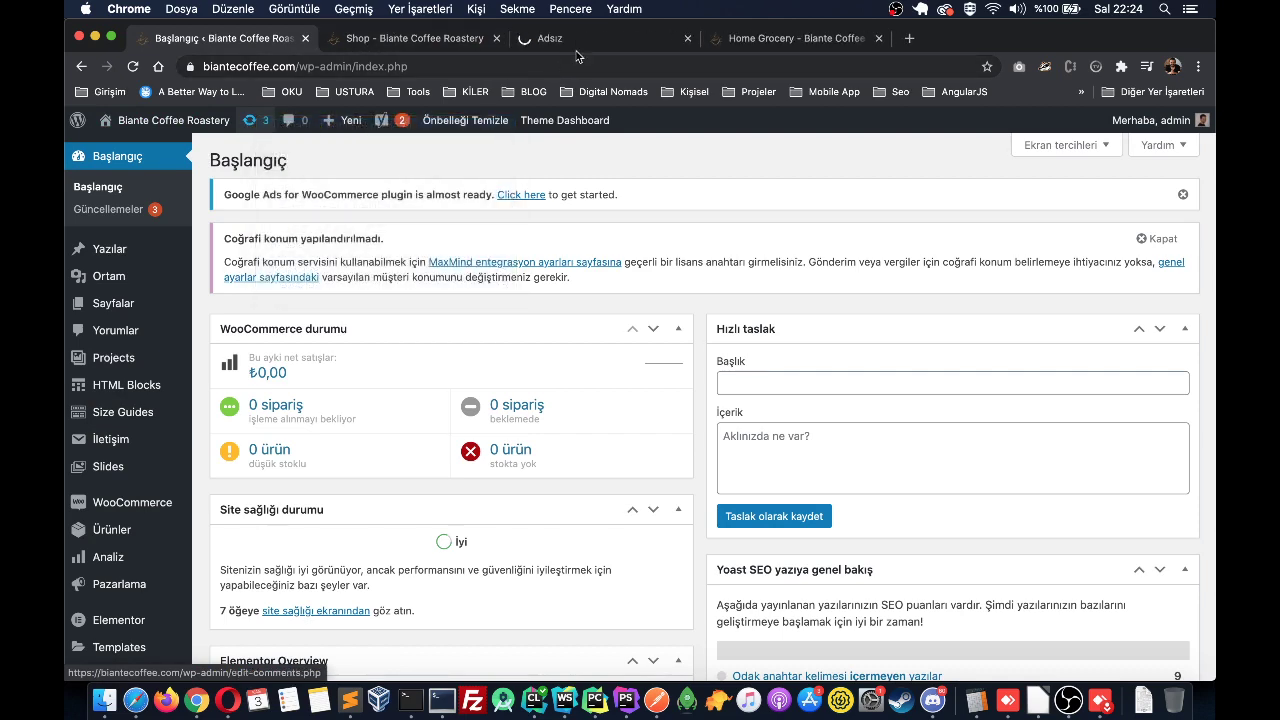
drag(560, 42, 300, 40)
click(228, 42)
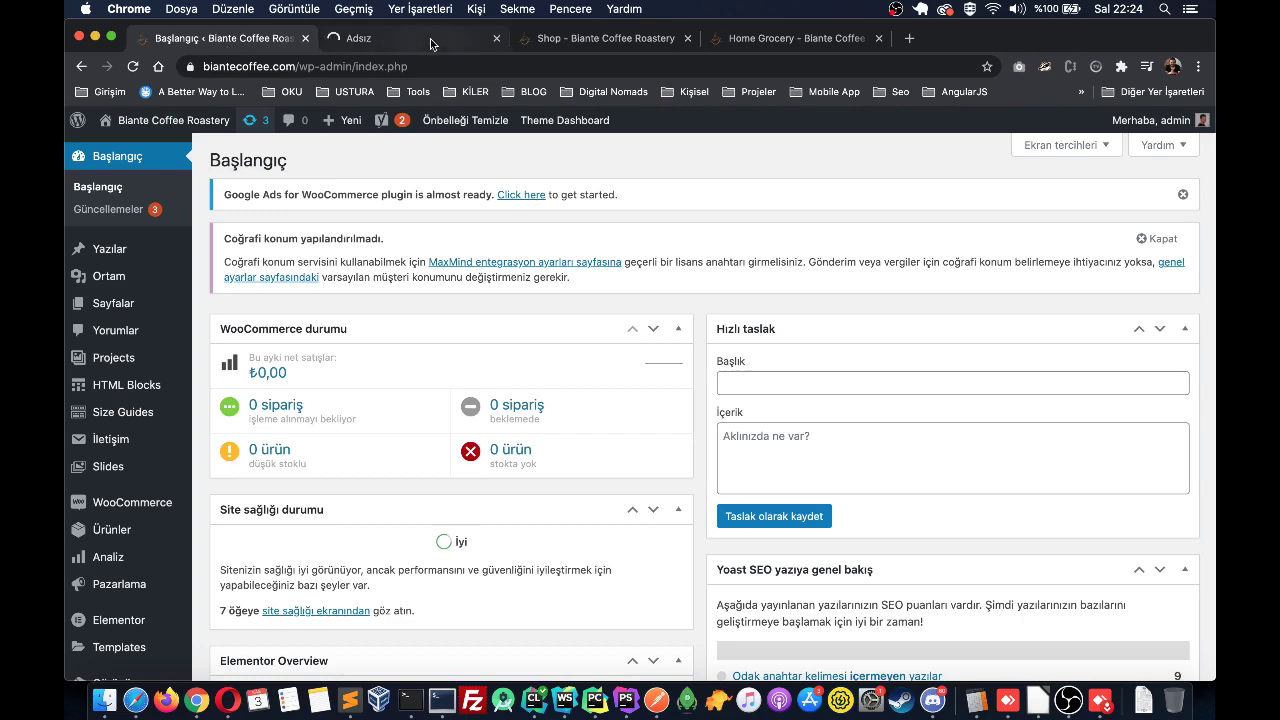
click(378, 40)
click(976, 91)
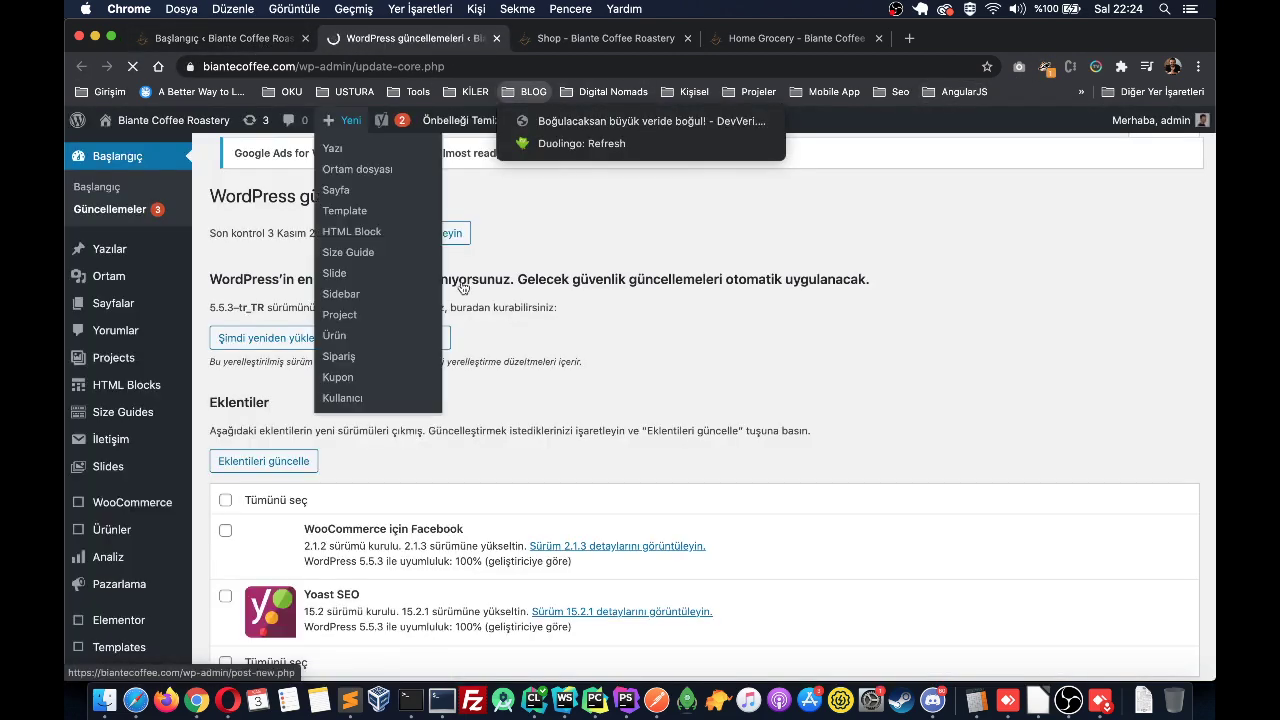
click(264, 253)
click(412, 91)
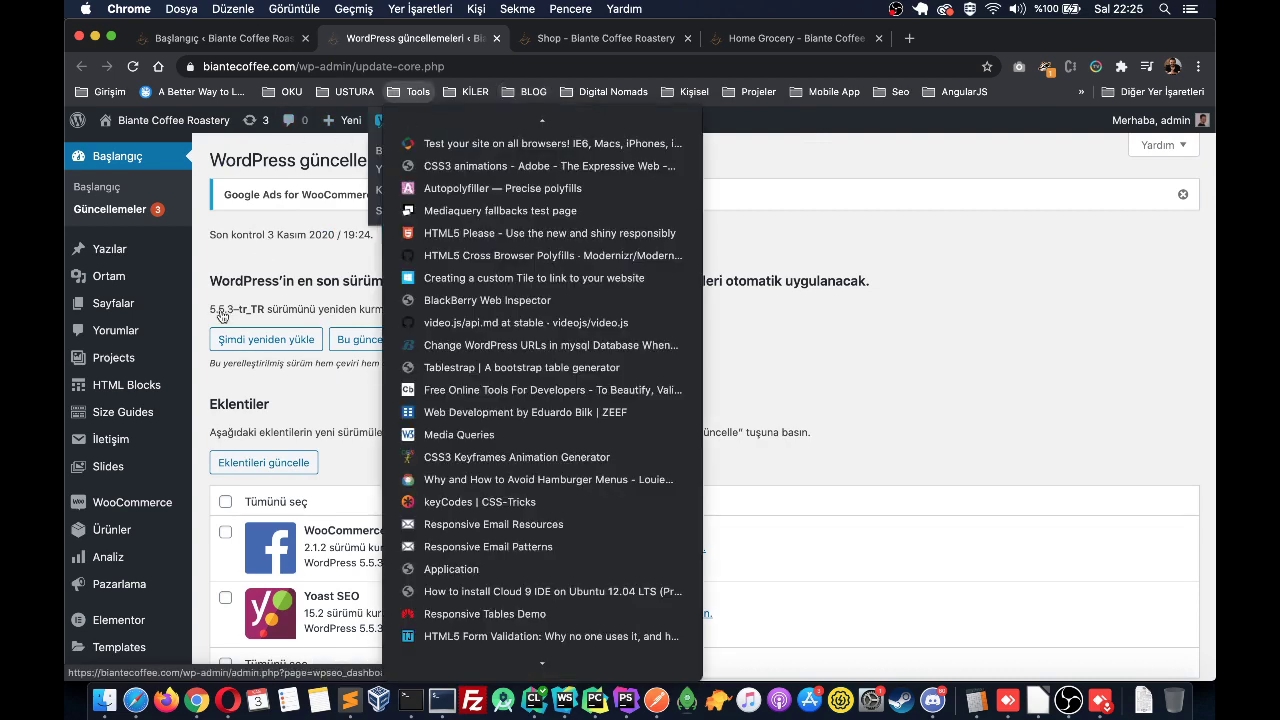
click(222, 316)
mouse_move(126, 290)
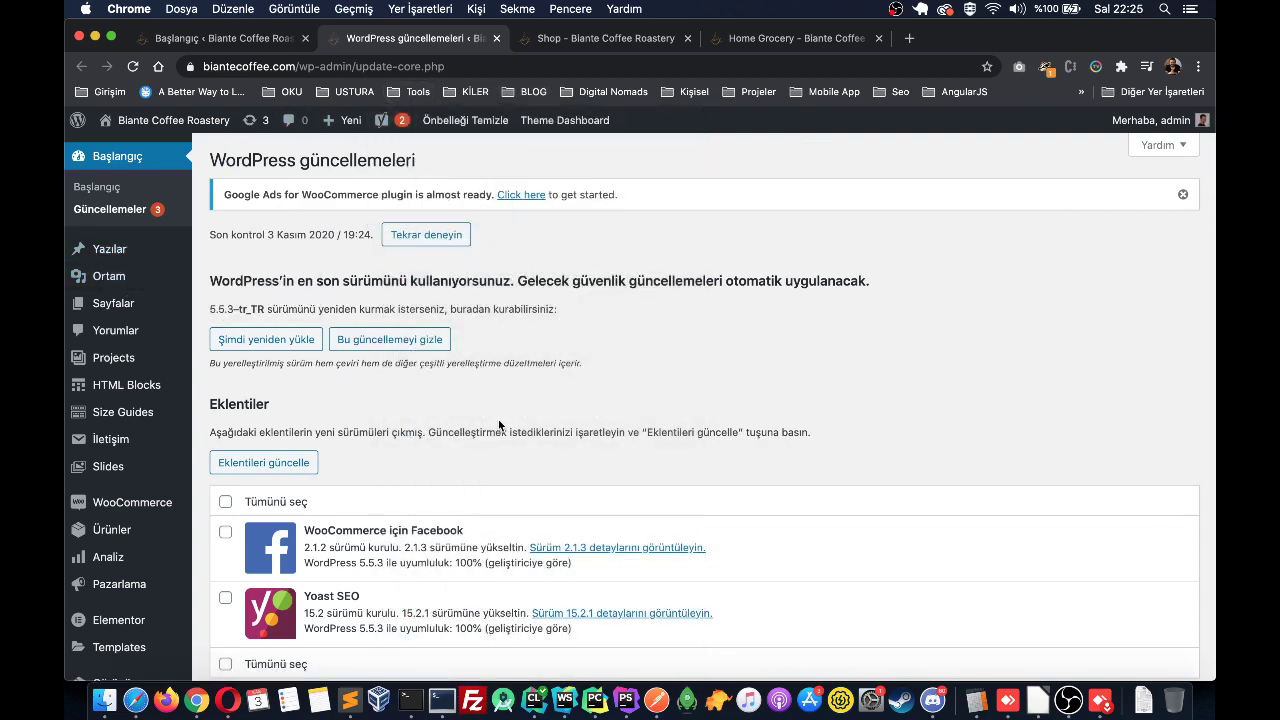
Step: Select all plugins with available updates, WooCommerce için Facebook and Yoast SEO, and start updating them
scroll(280, 445, down, 2)
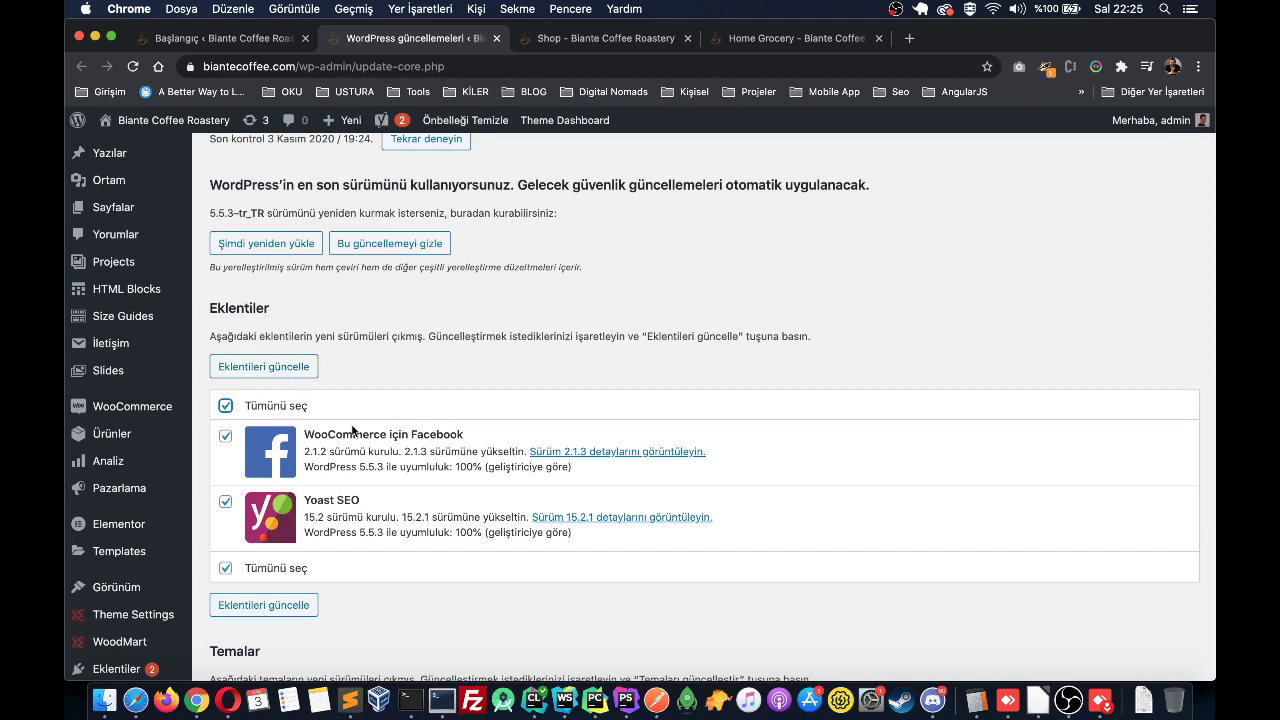
click(284, 370)
scroll(313, 290, up, 2)
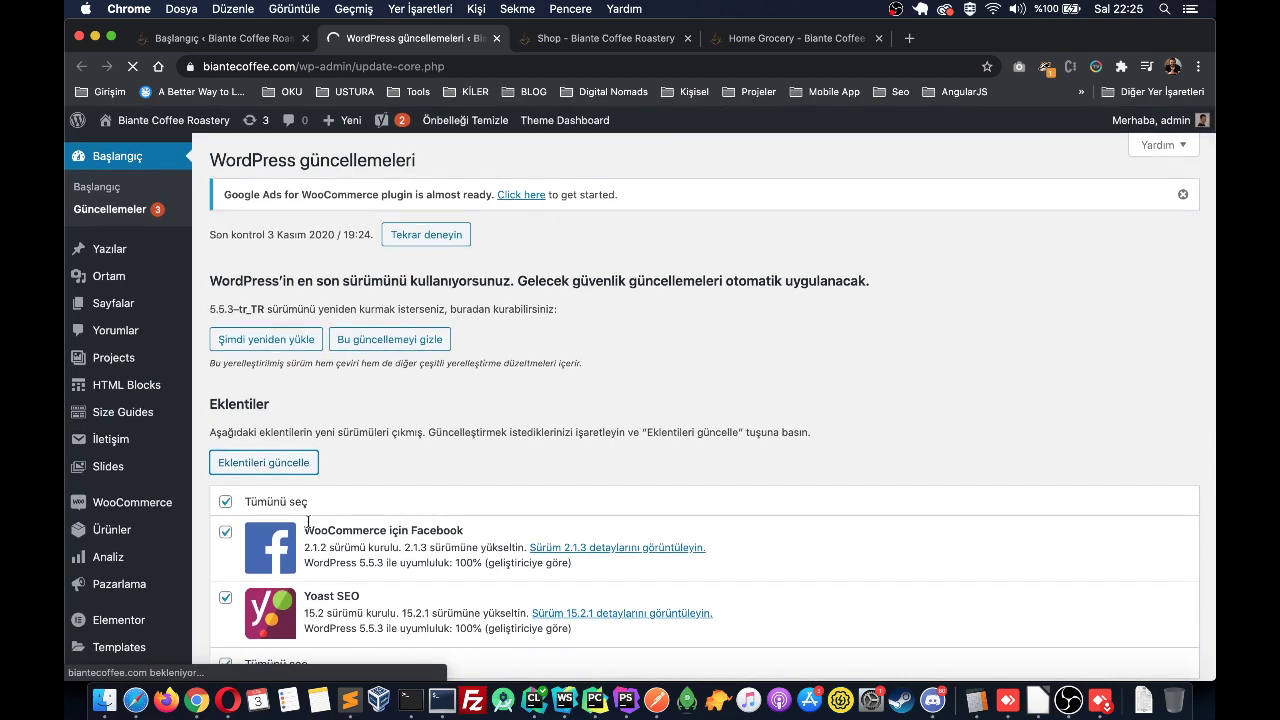
scroll(229, 324, down, 4)
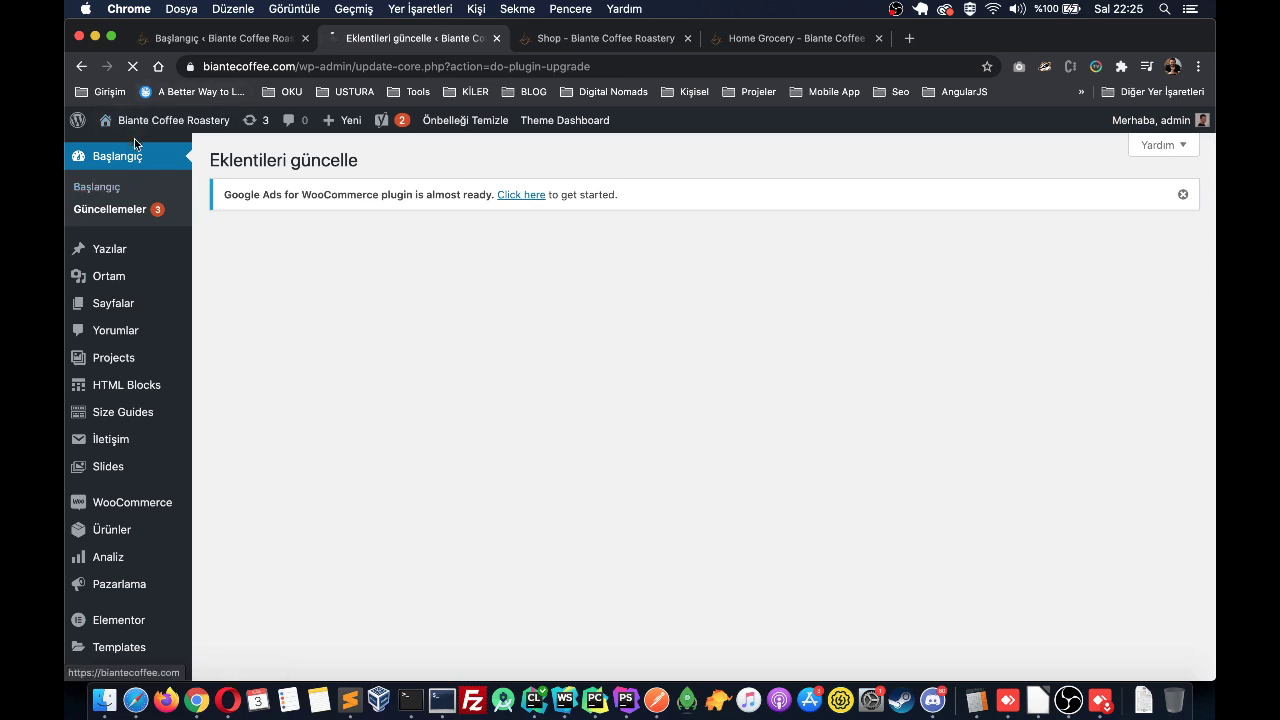
Step: Open the updates page in an additional tab while the plugins update, look it over, and return to the plugin update tab
right_click(120, 208)
click(148, 212)
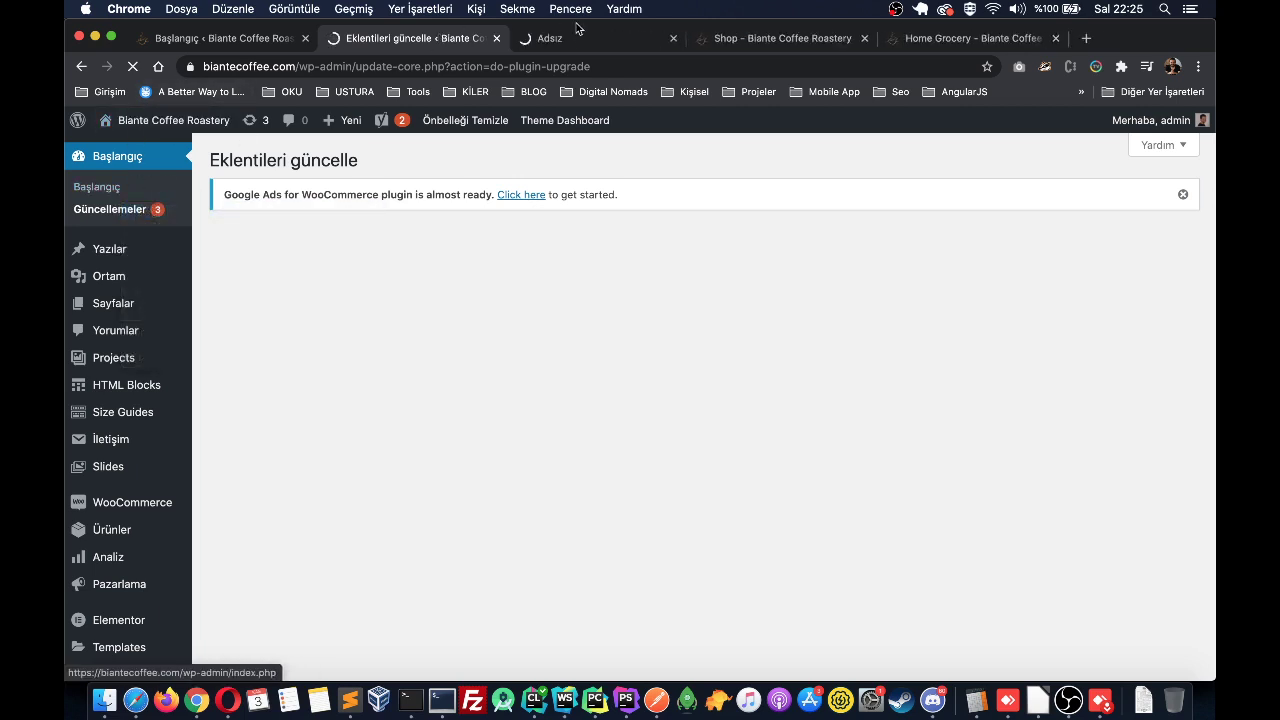
click(610, 38)
drag(610, 38, 400, 38)
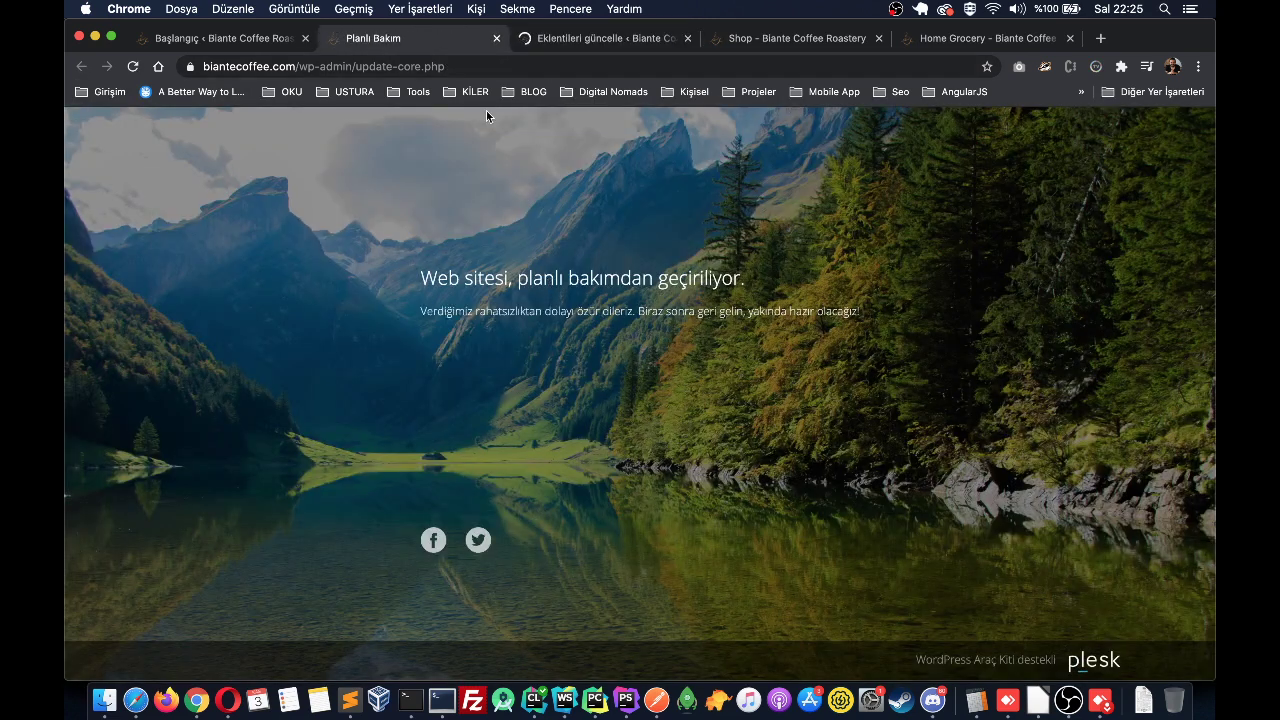
drag(360, 137, 469, 212)
click(885, 459)
click(457, 212)
click(567, 39)
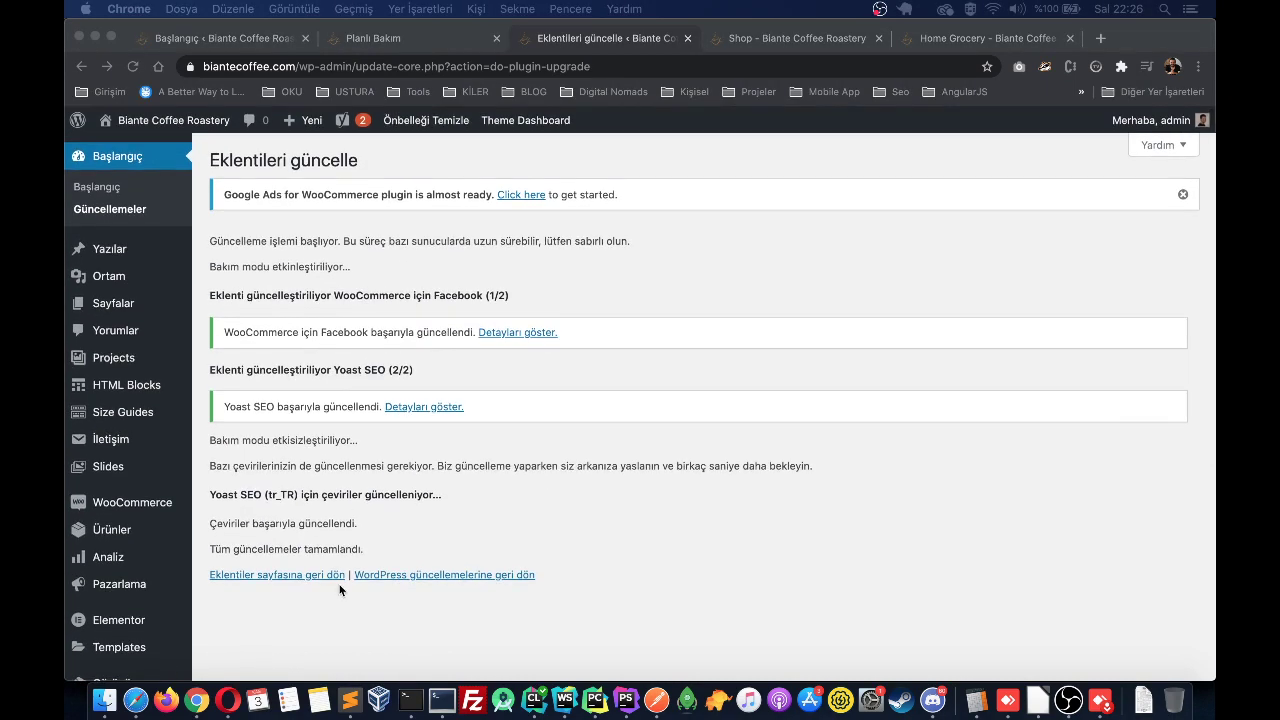
Step: Go back to the plugins page from the finished update and close the extra maintenance page tab
click(326, 577)
click(326, 577)
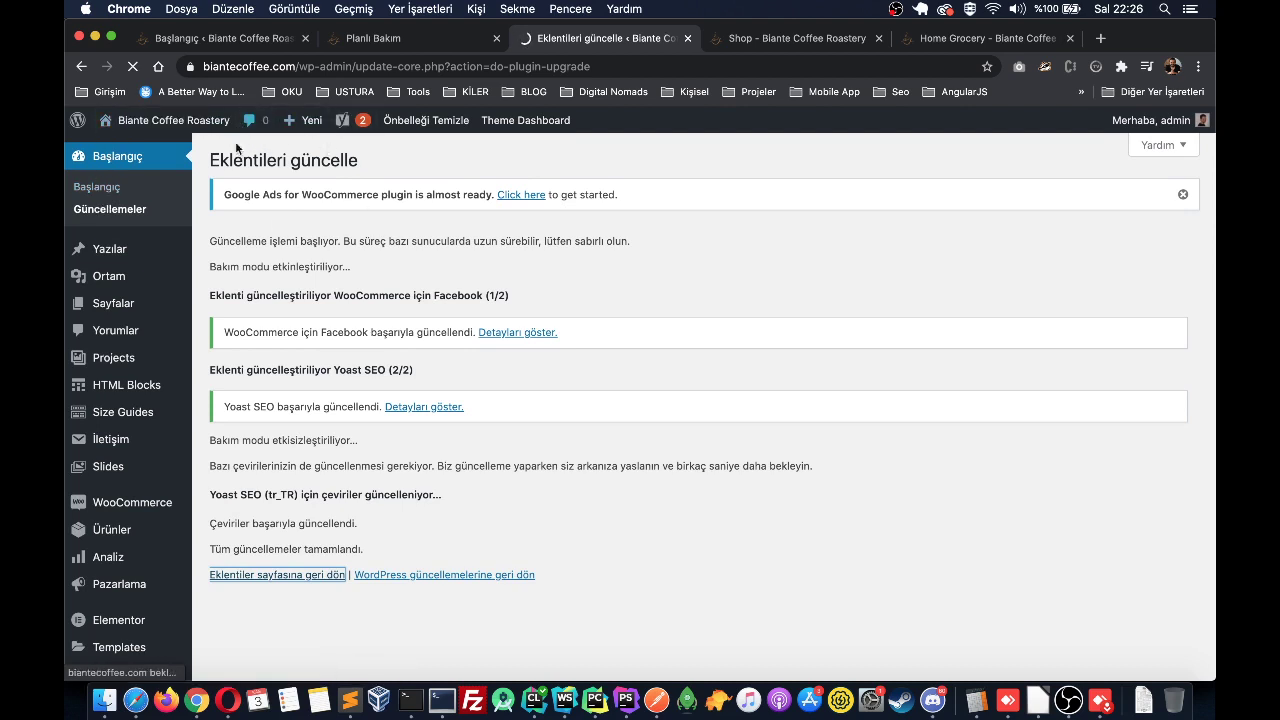
click(497, 38)
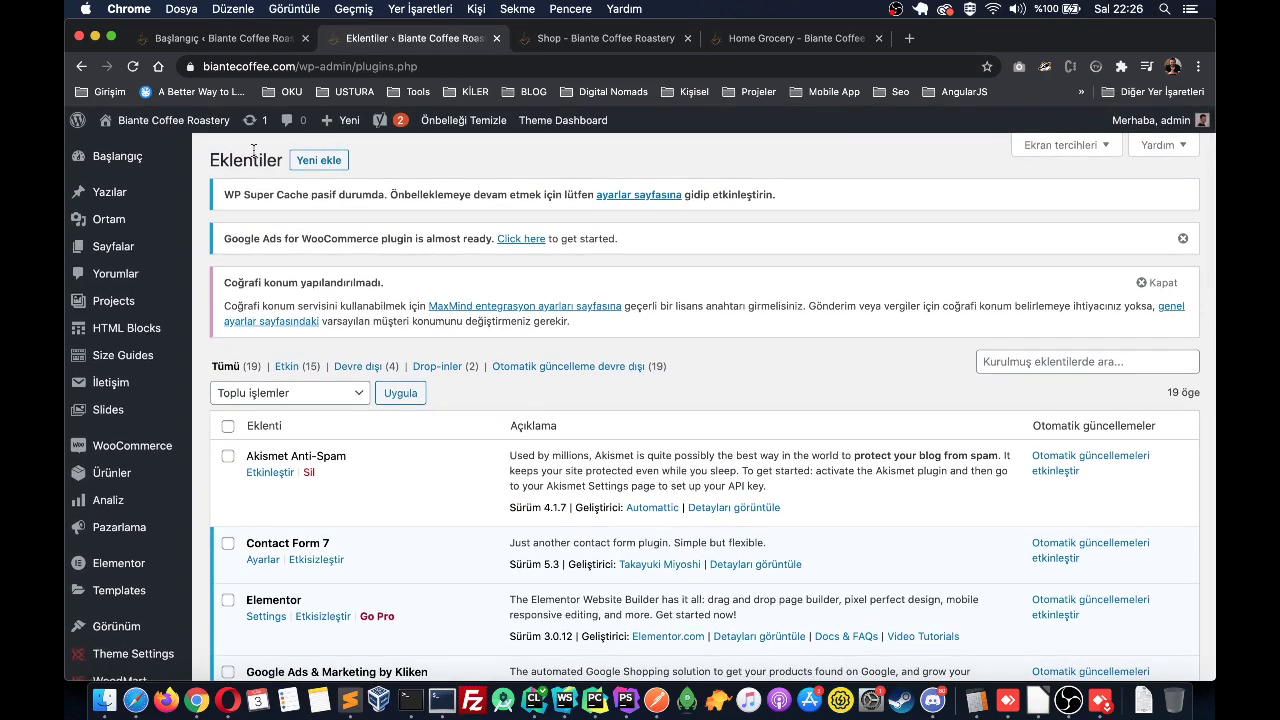
Step: Try to update the Woodmart theme to version 5.2.0 from the WordPress updates page
click(251, 121)
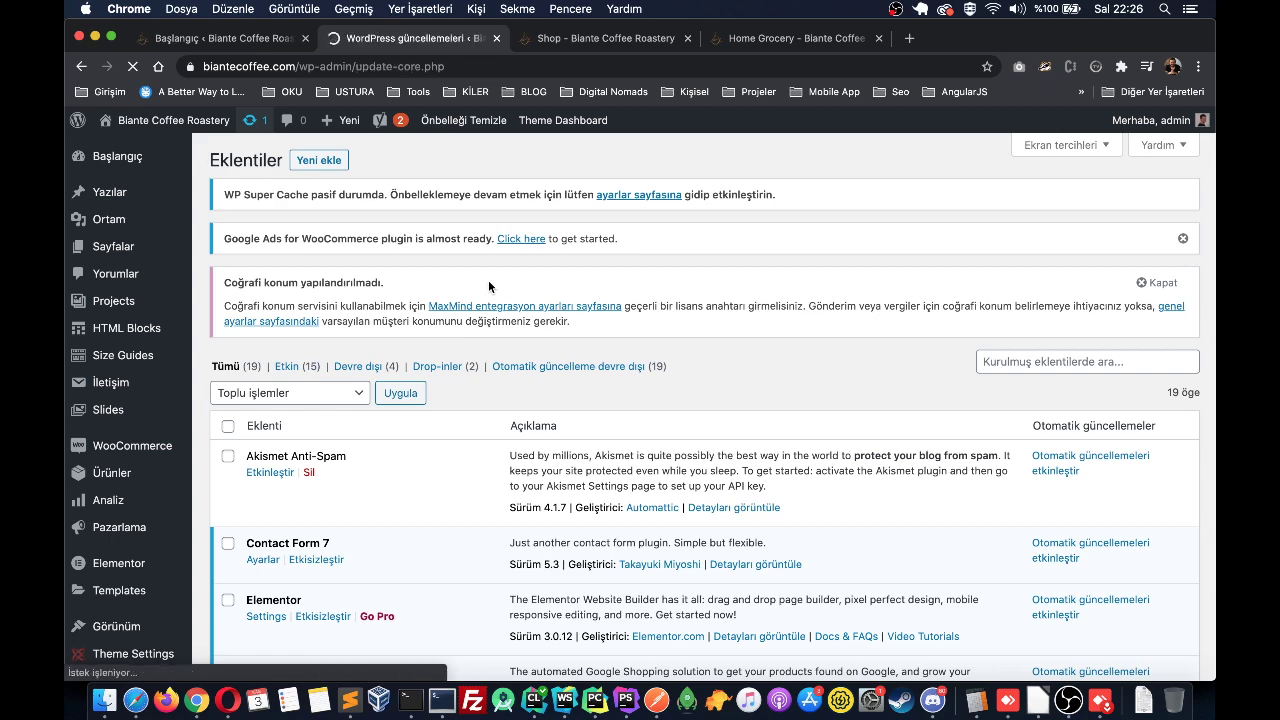
scroll(458, 411, down, 4)
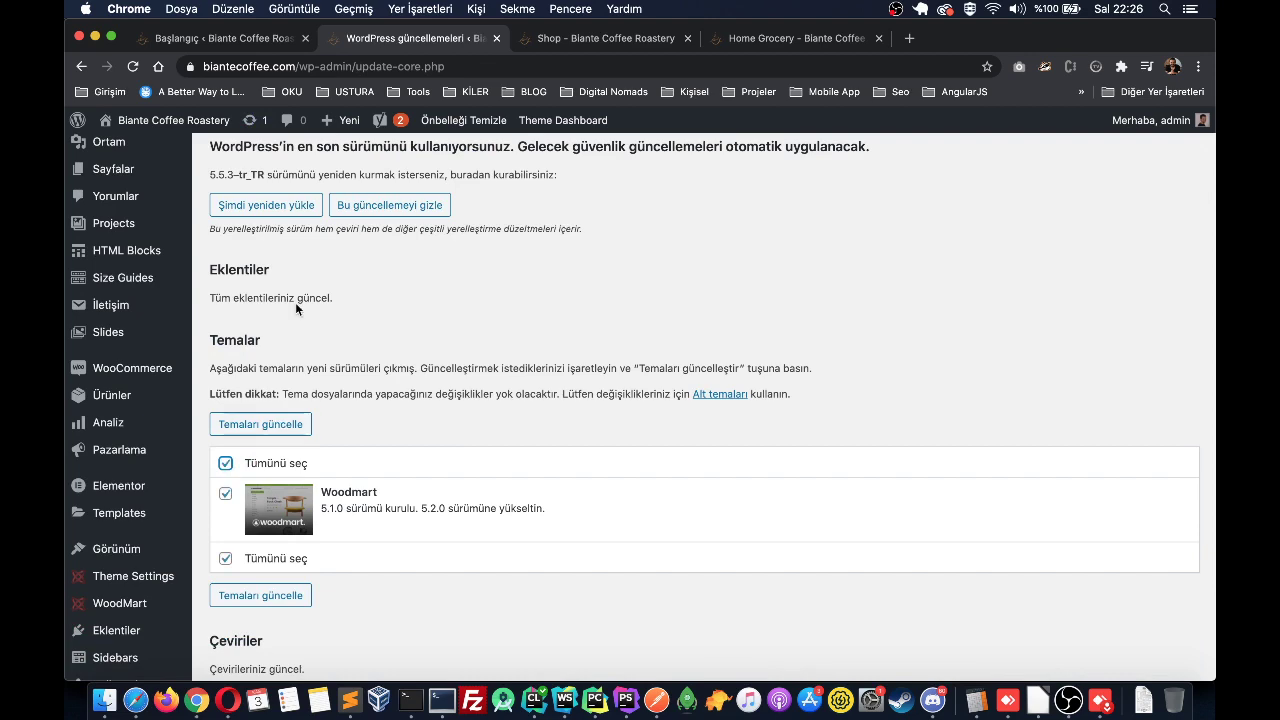
scroll(295, 302, up, 3)
scroll(256, 522, down, 2)
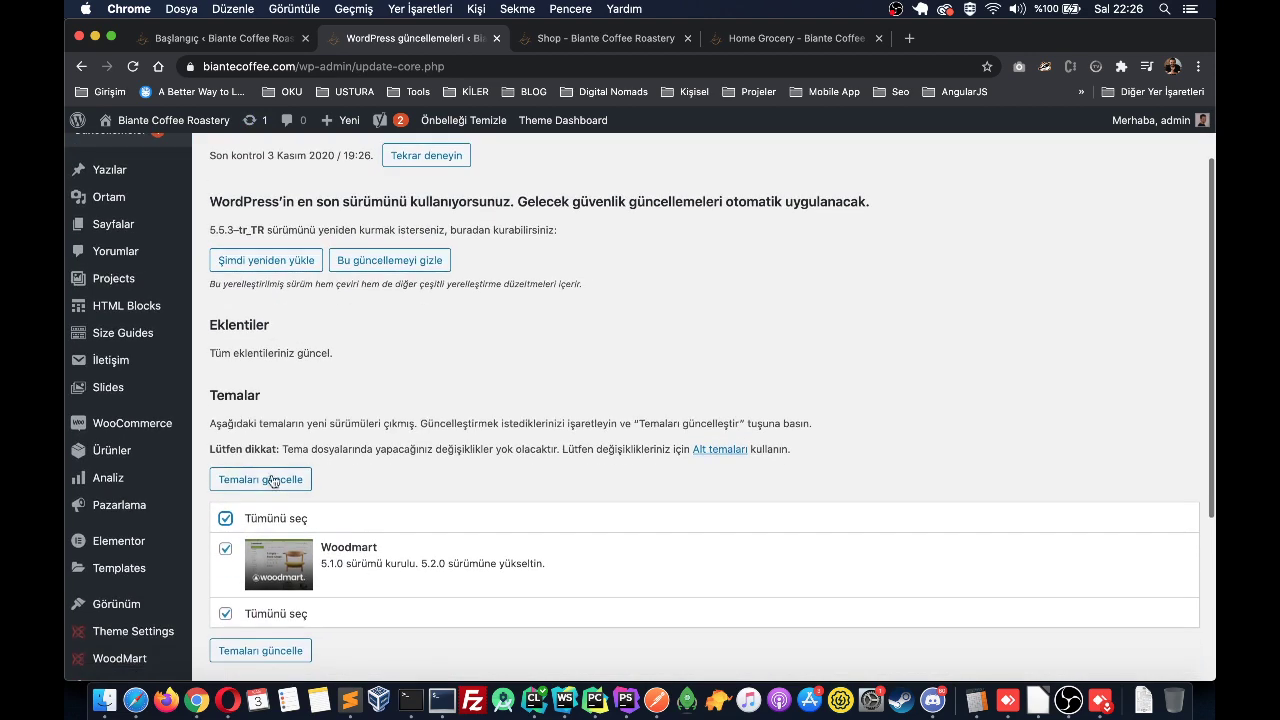
click(282, 469)
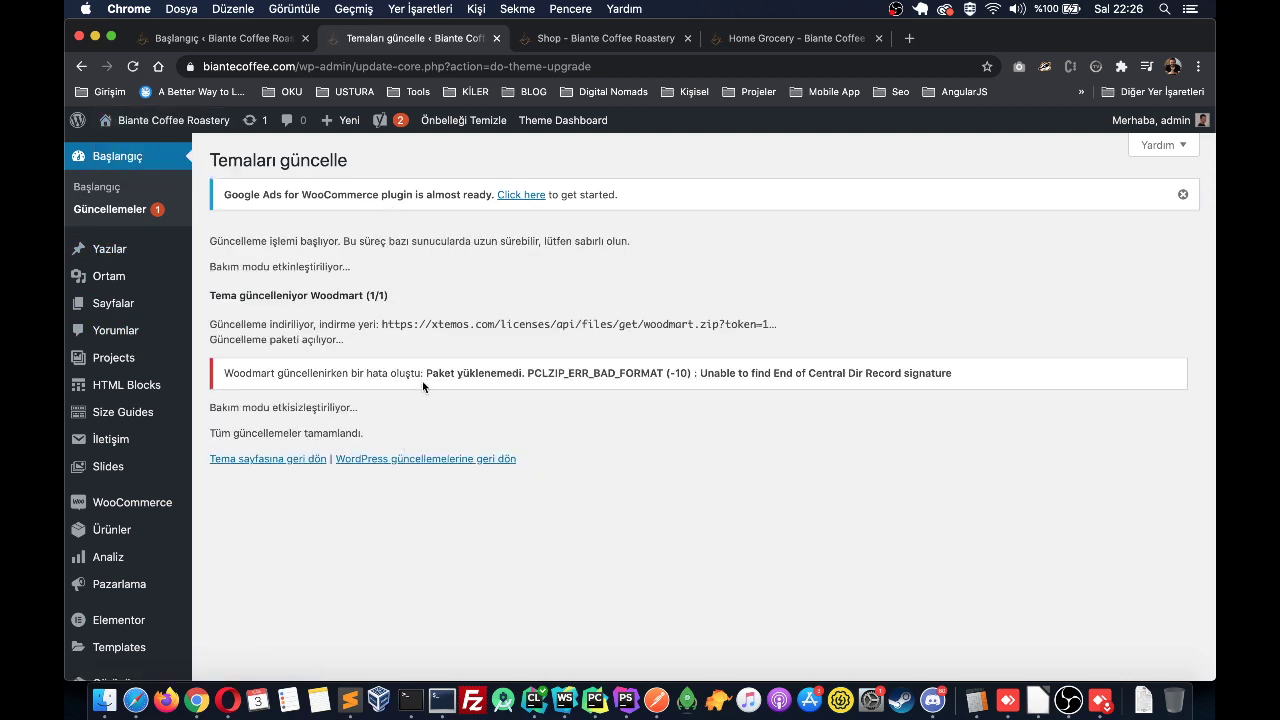
Step: Highlight and read the message shown for the Woodmart theme update
triple_click(422, 381)
triple_click(439, 380)
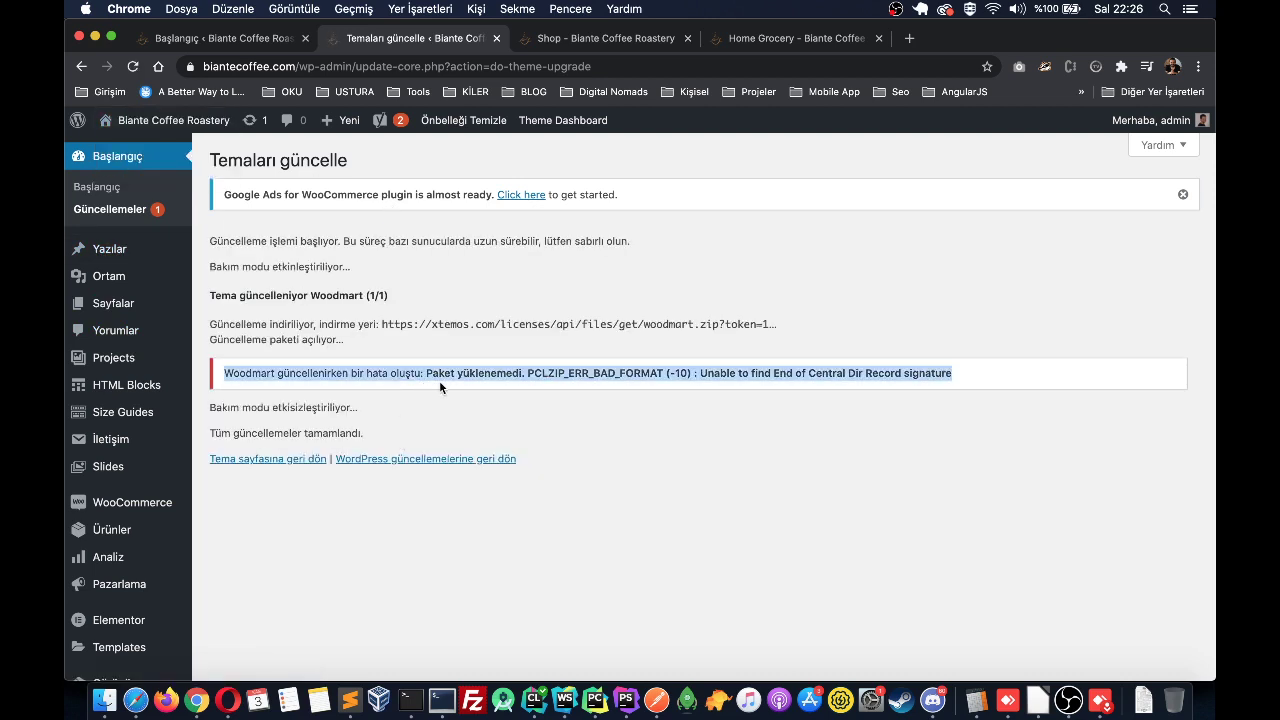
click(460, 380)
triple_click(460, 380)
Step: Open the site's comments page and look over its comment list and status filters
click(113, 183)
drag(770, 373, 537, 285)
click(423, 286)
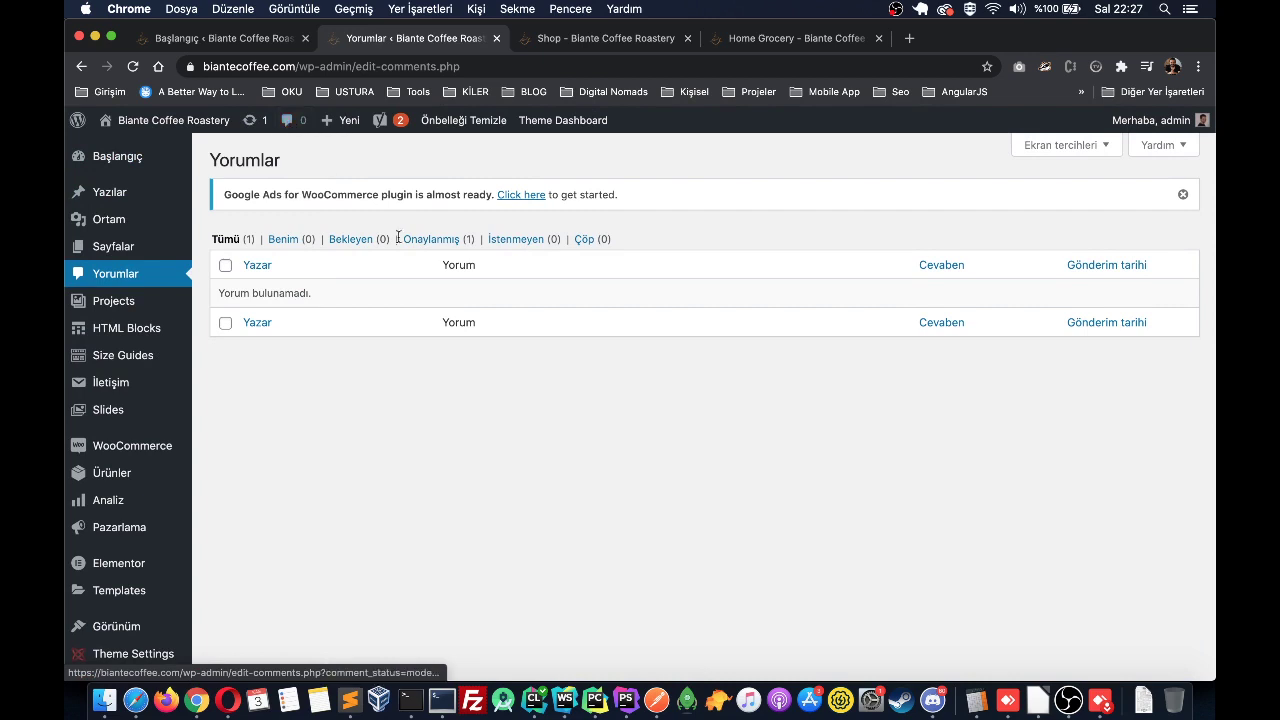
click(293, 128)
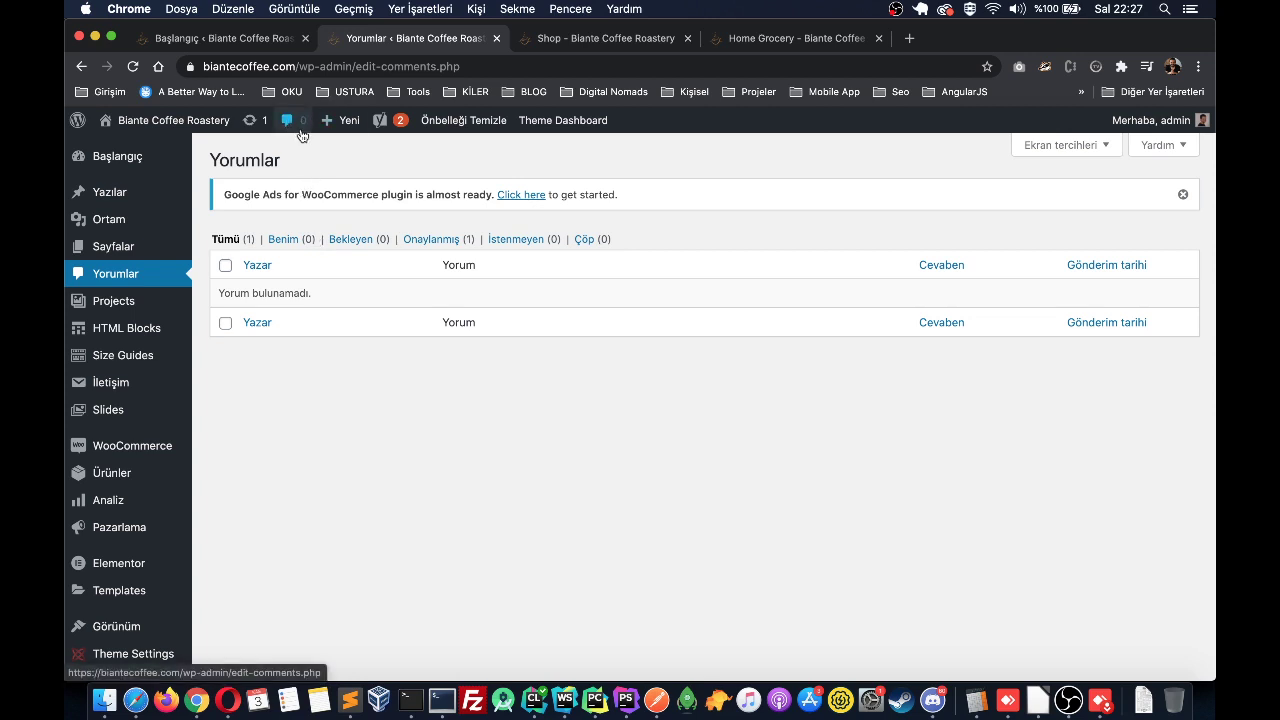
Step: Examine the admin bar's new-content, Yoast SEO, cache-clearing and Theme Dashboard entries and the full admin sidebar menu
mouse_move(346, 128)
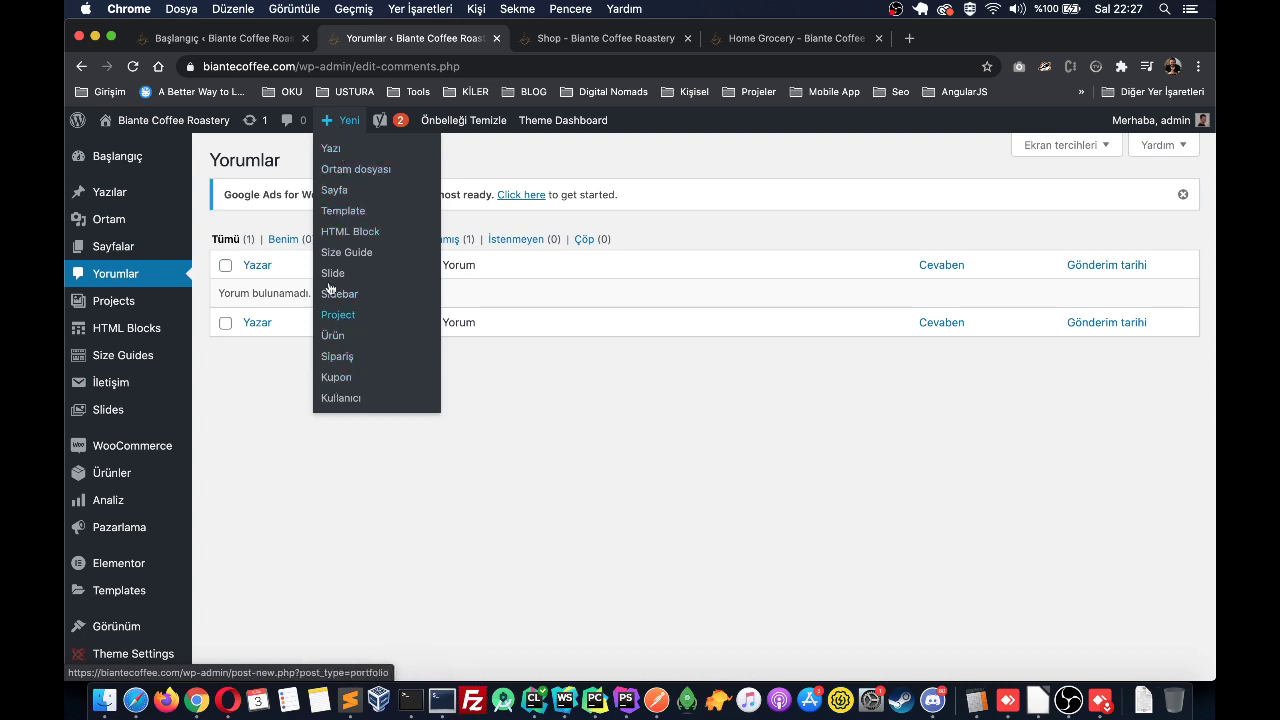
mouse_move(399, 121)
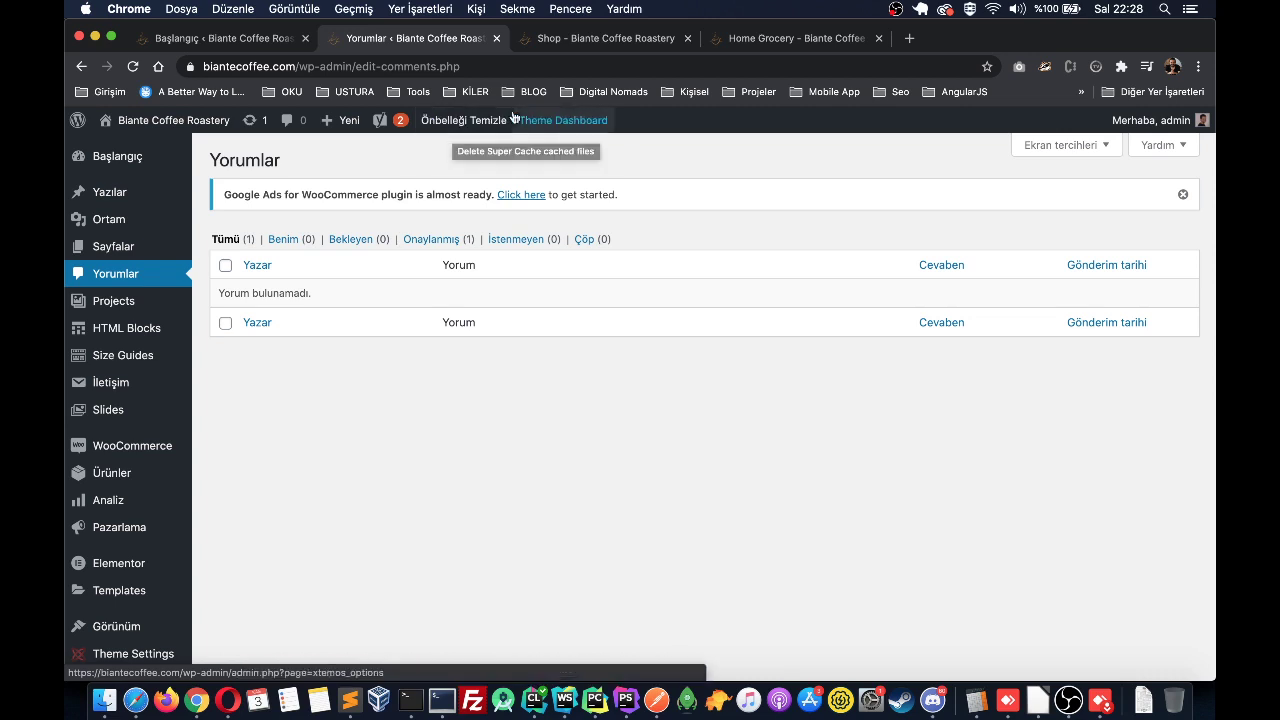
mouse_move(540, 121)
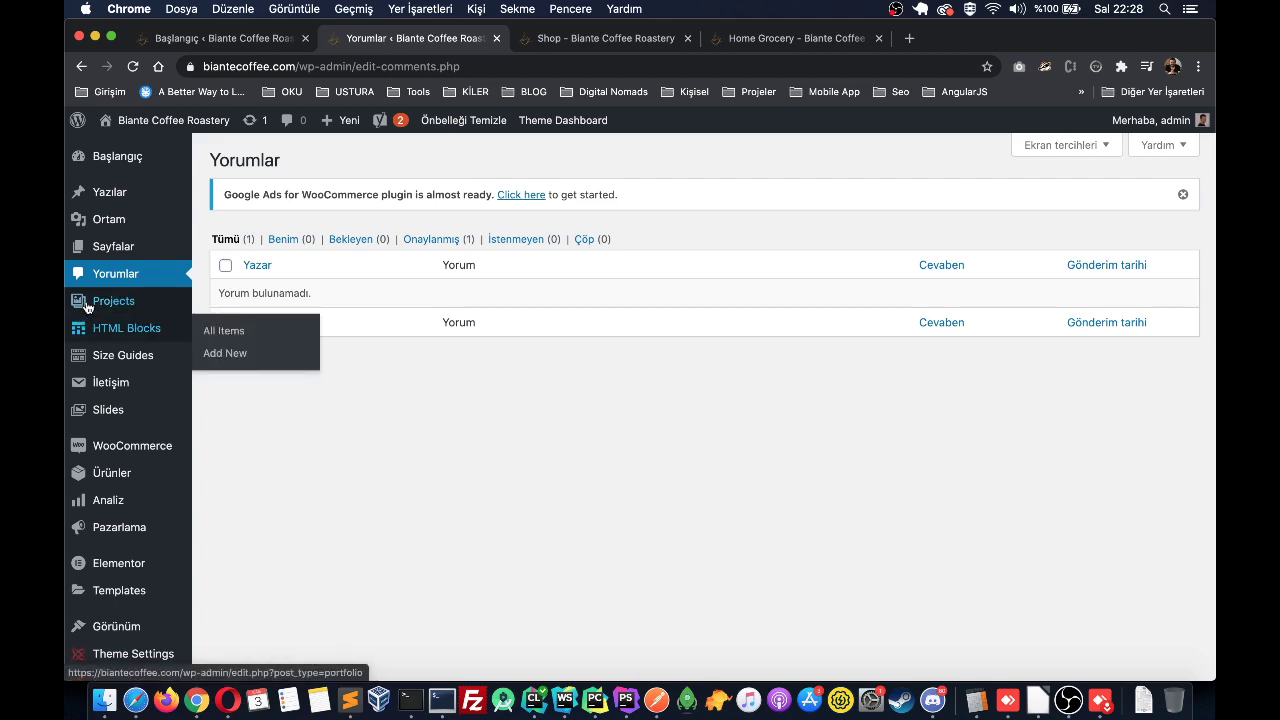
scroll(127, 550, down, 5)
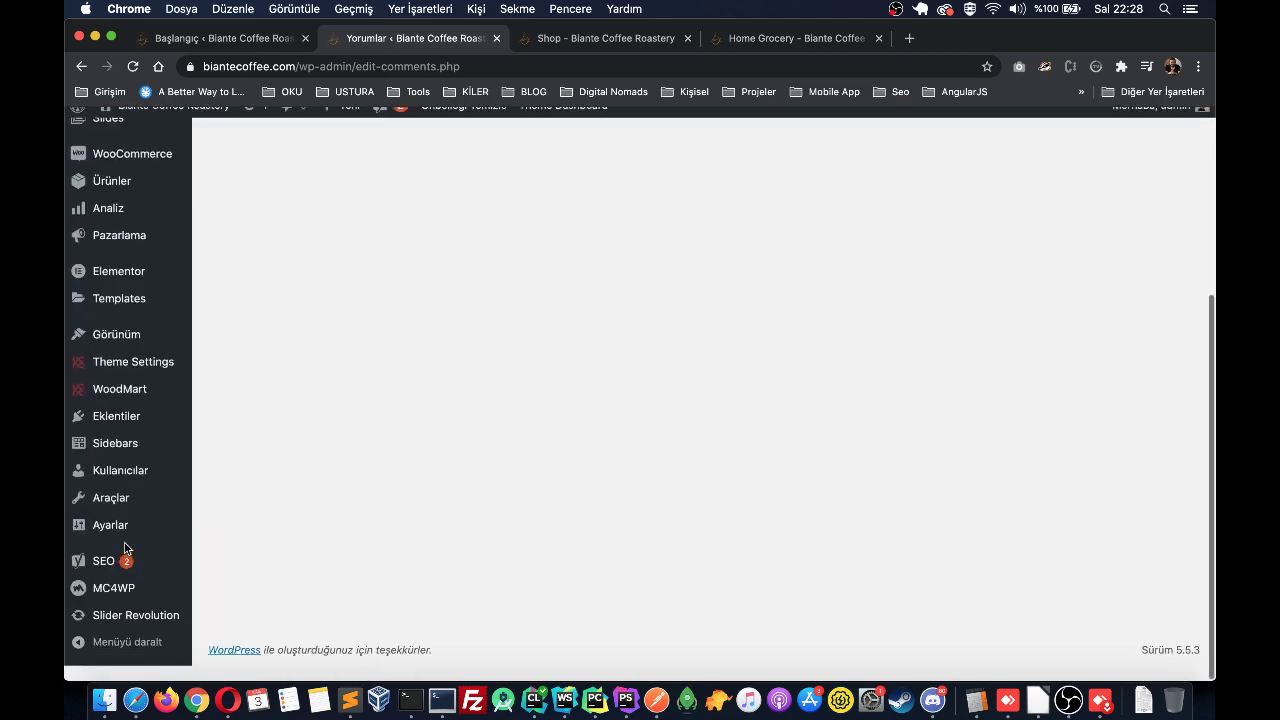
scroll(128, 480, up, 5)
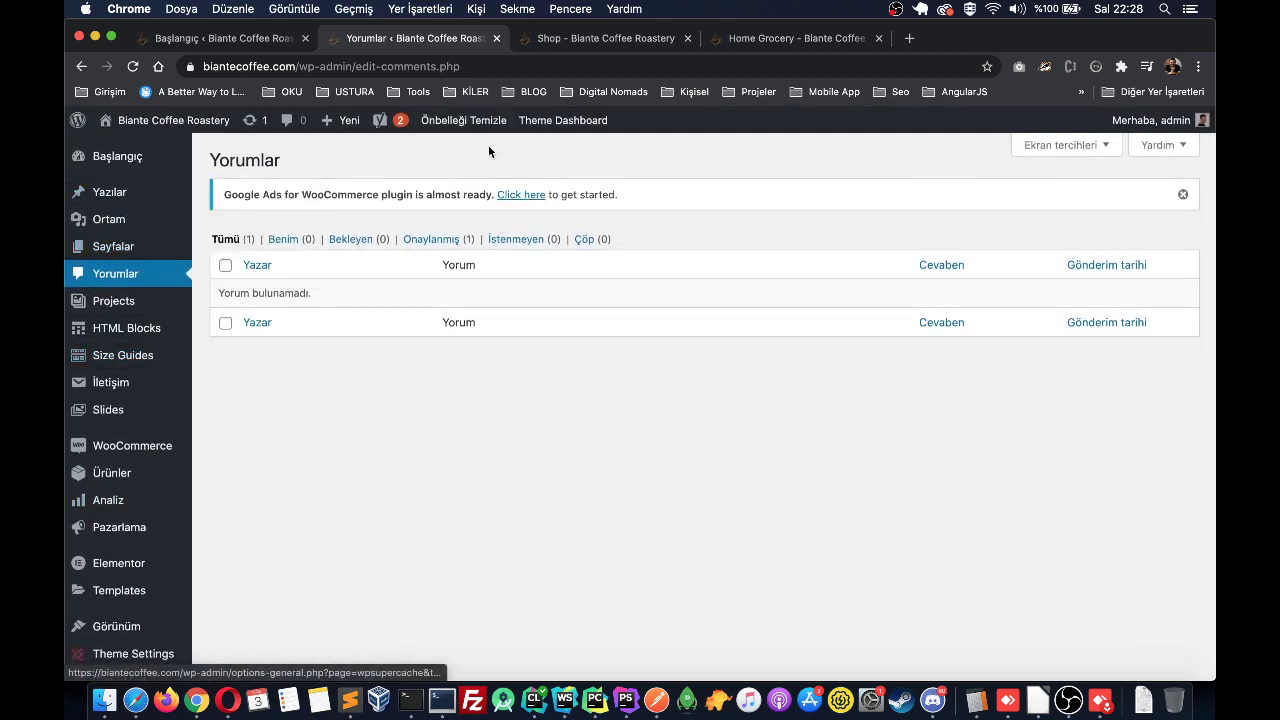
Step: Open the list of all blog posts and look through its entries
mouse_move(156, 174)
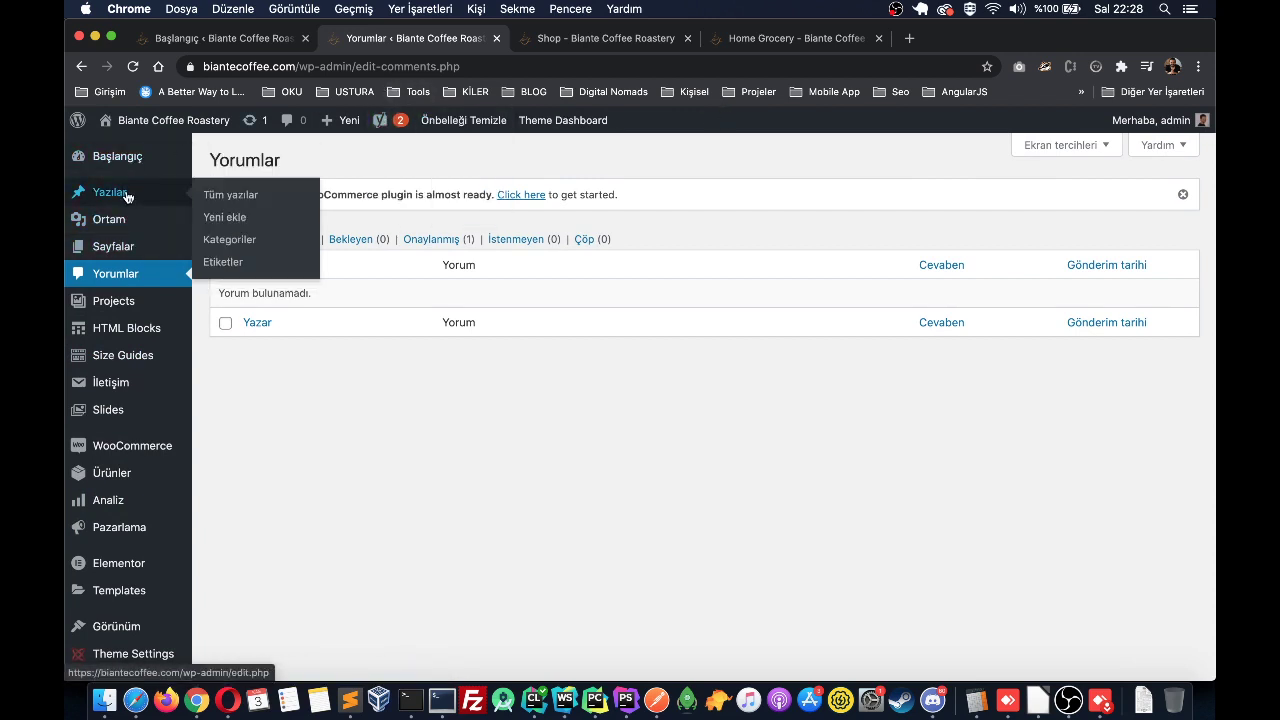
click(310, 260)
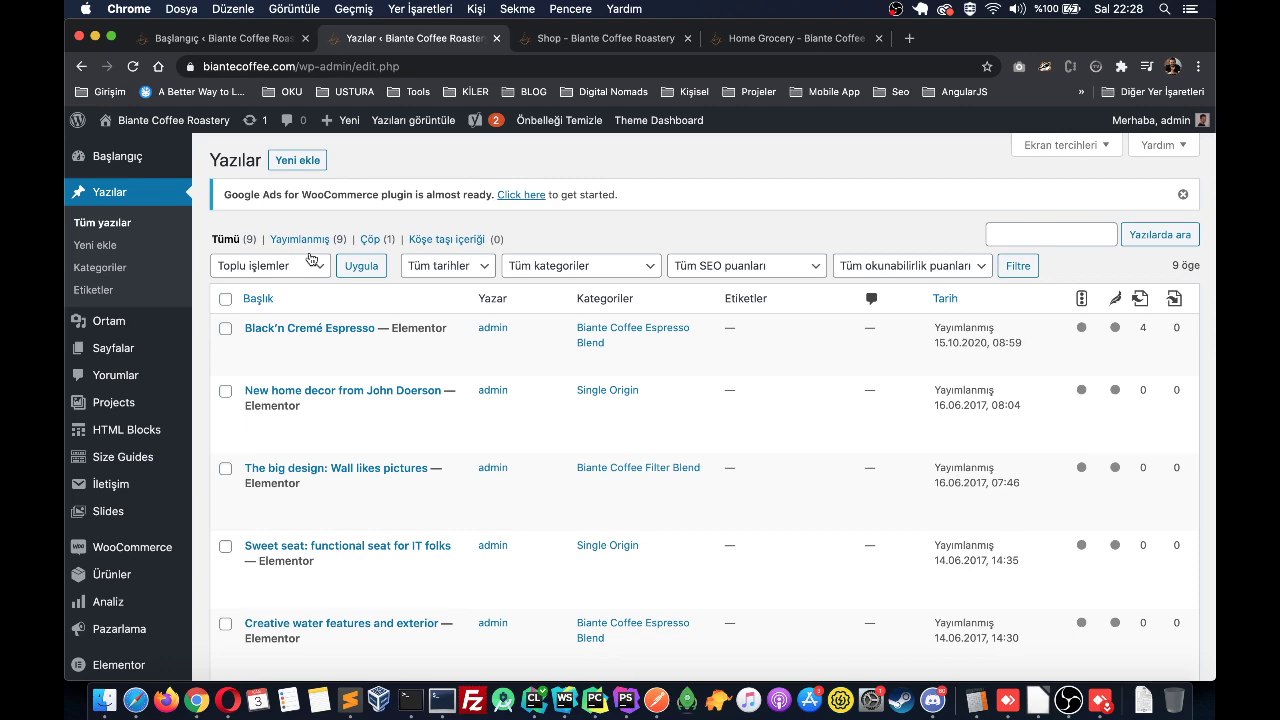
scroll(502, 447, down, 10)
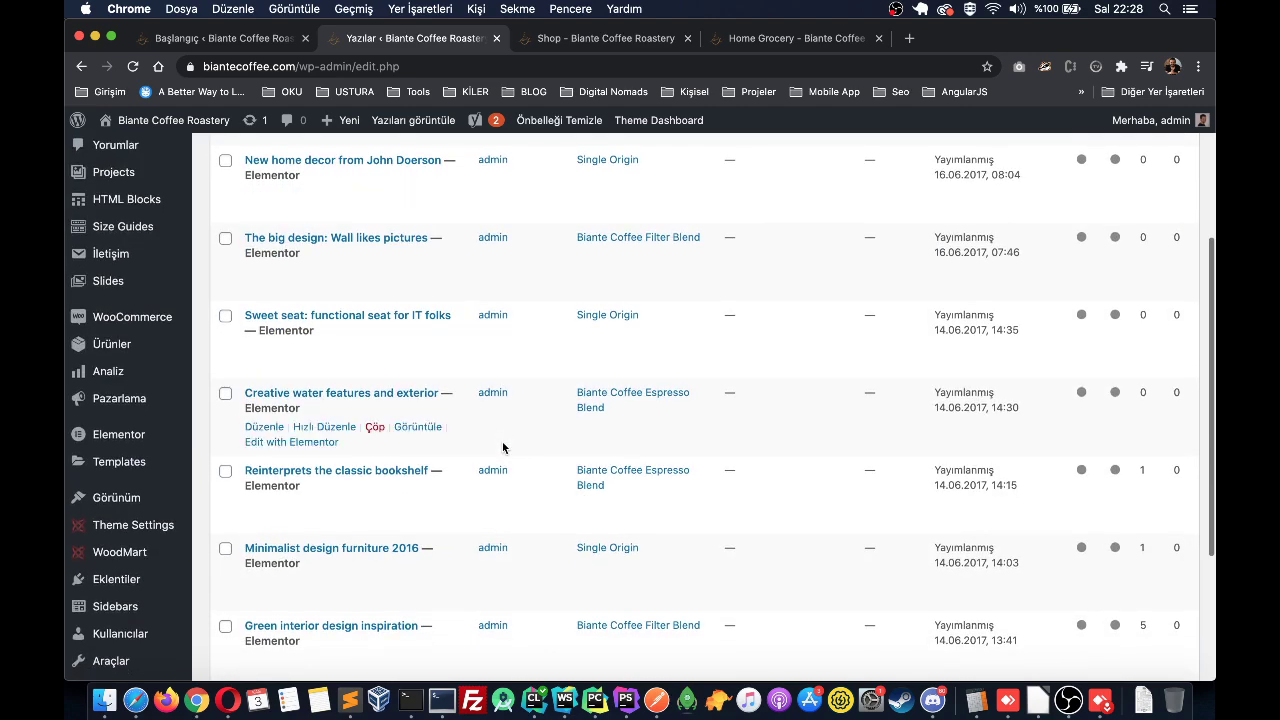
scroll(502, 447, up, 10)
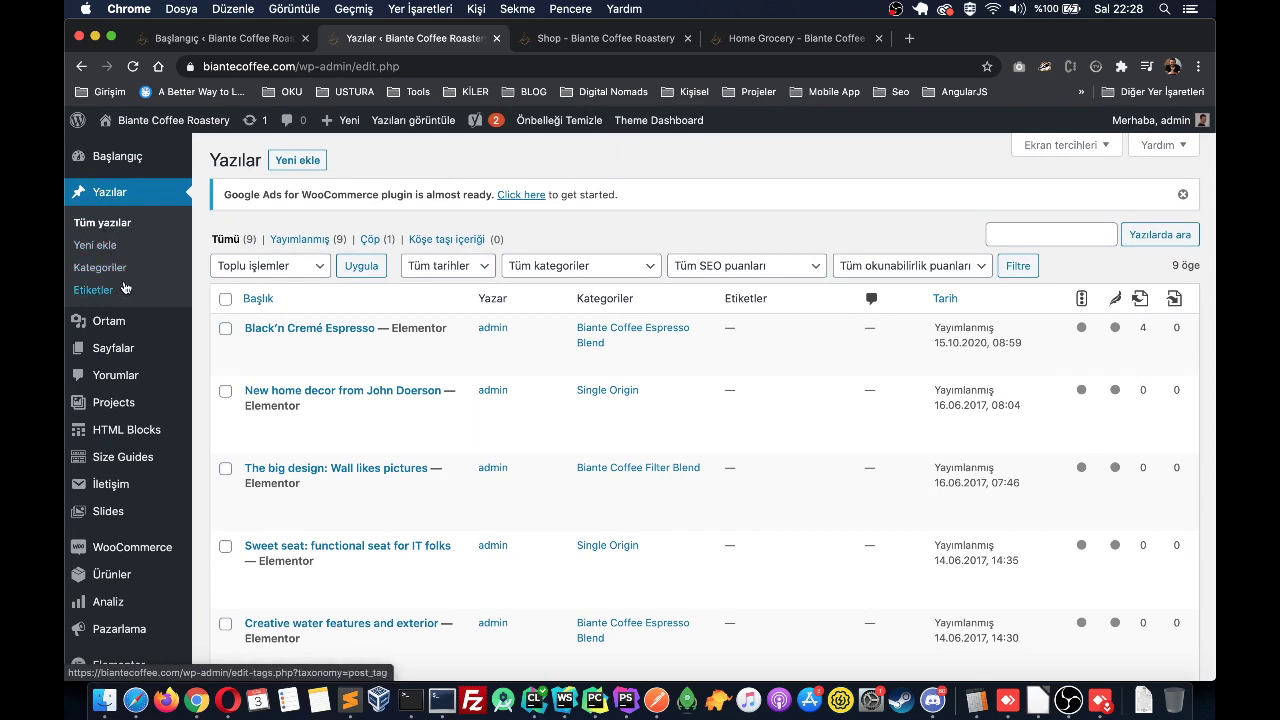
scroll(517, 427, down, 2)
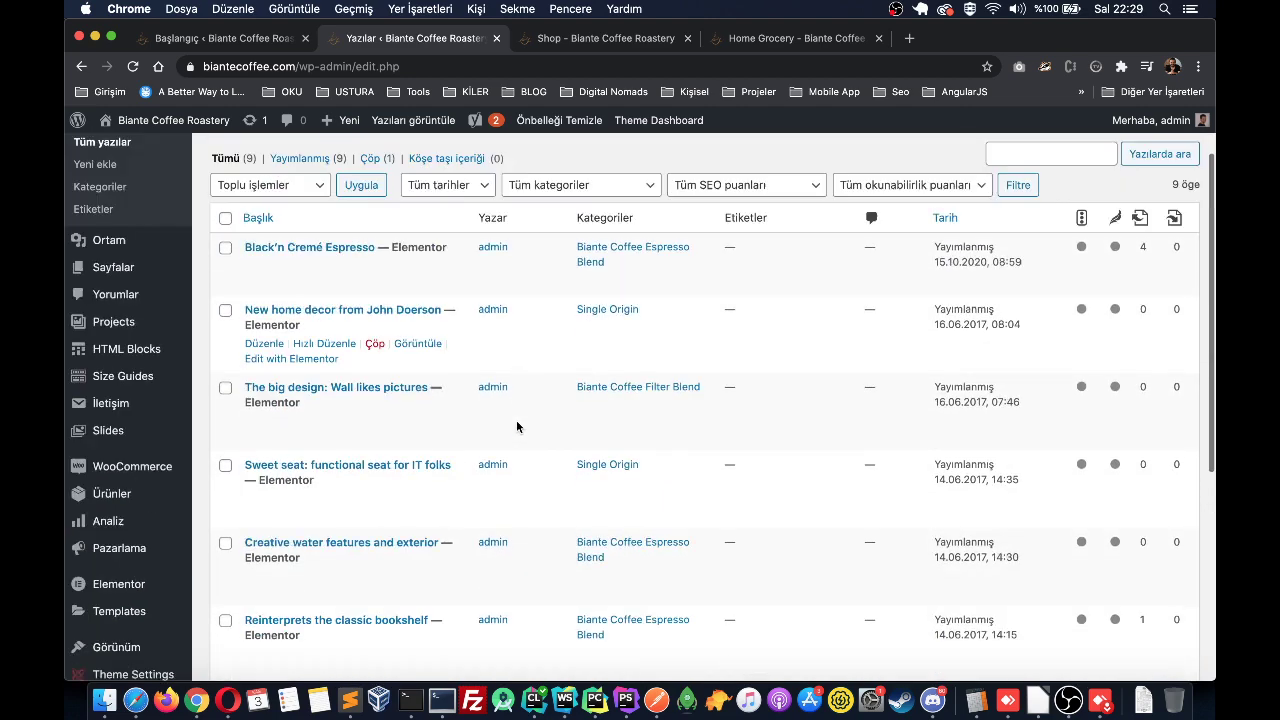
scroll(517, 427, up, 2)
Step: Select the Black'n Cremé Espresso post and view the bulk actions available for it
click(225, 328)
click(293, 270)
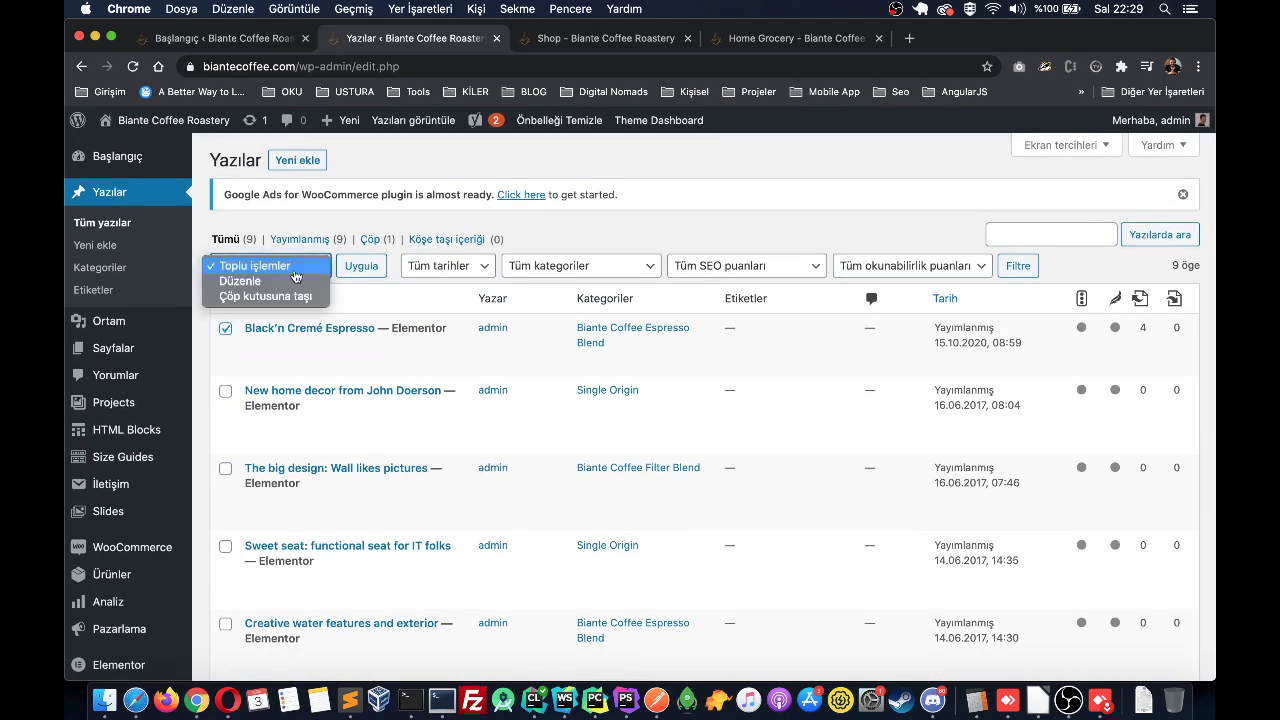
key(Escape)
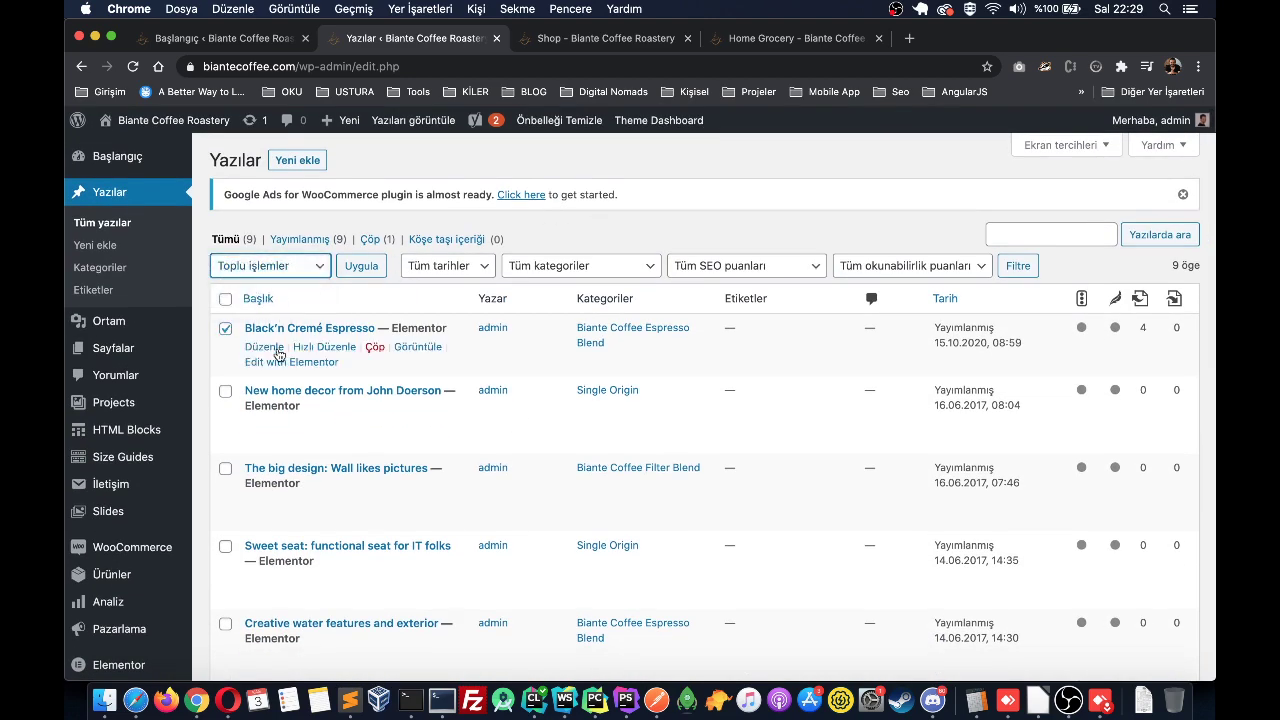
Step: Open quick editing for the Black'n Cremé Espresso post, look at its title, slug and tags fields, and close it without saving
click(322, 347)
click(390, 384)
key(super+a)
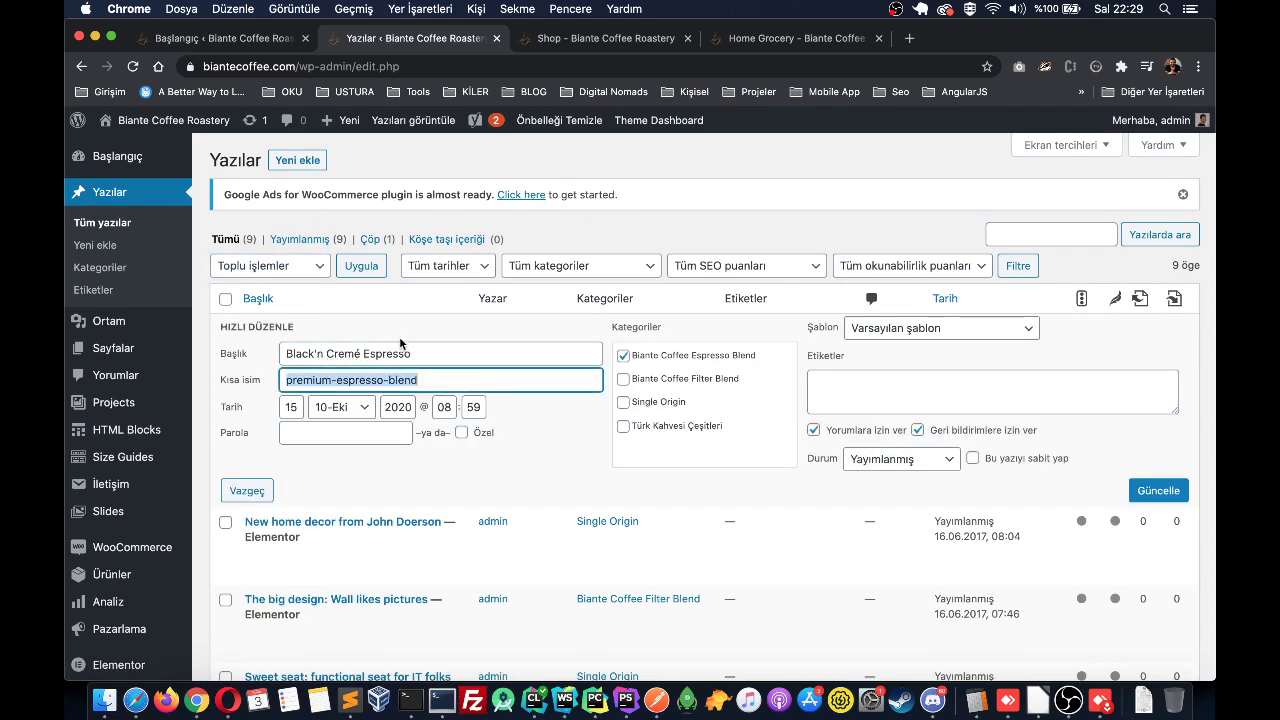
click(403, 352)
key(super+a)
click(490, 361)
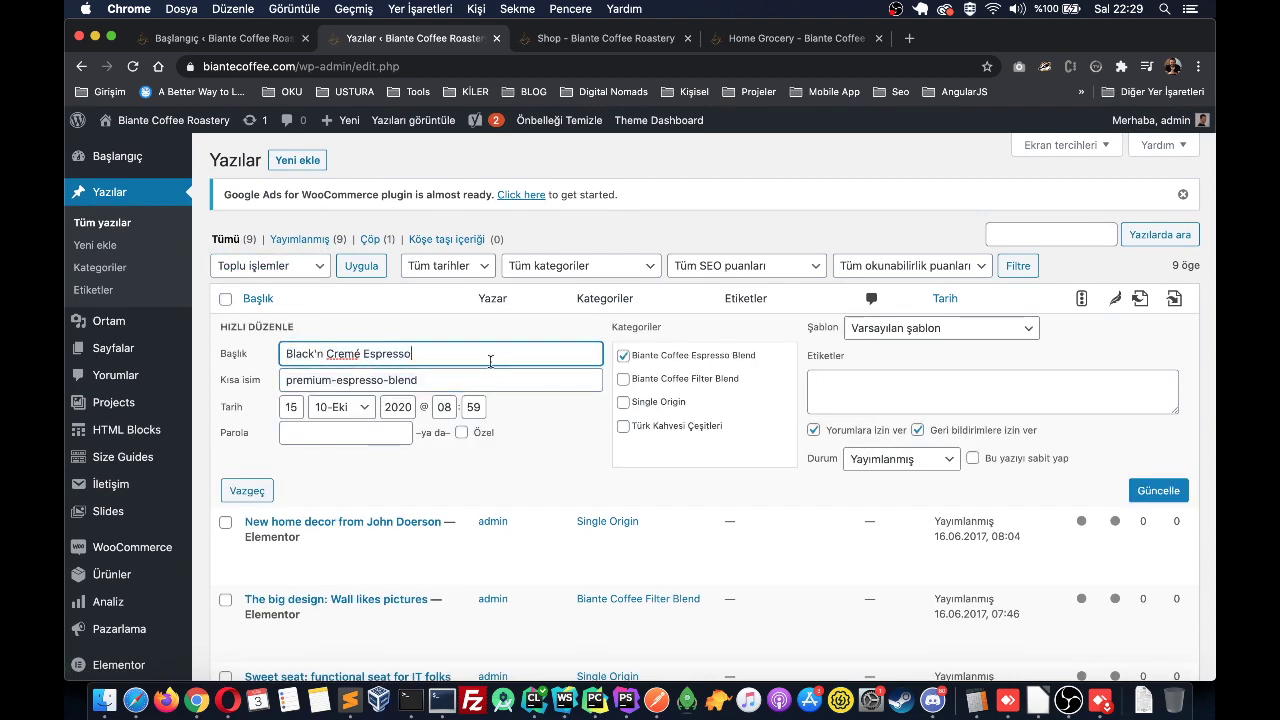
triple_click(490, 361)
triple_click(493, 380)
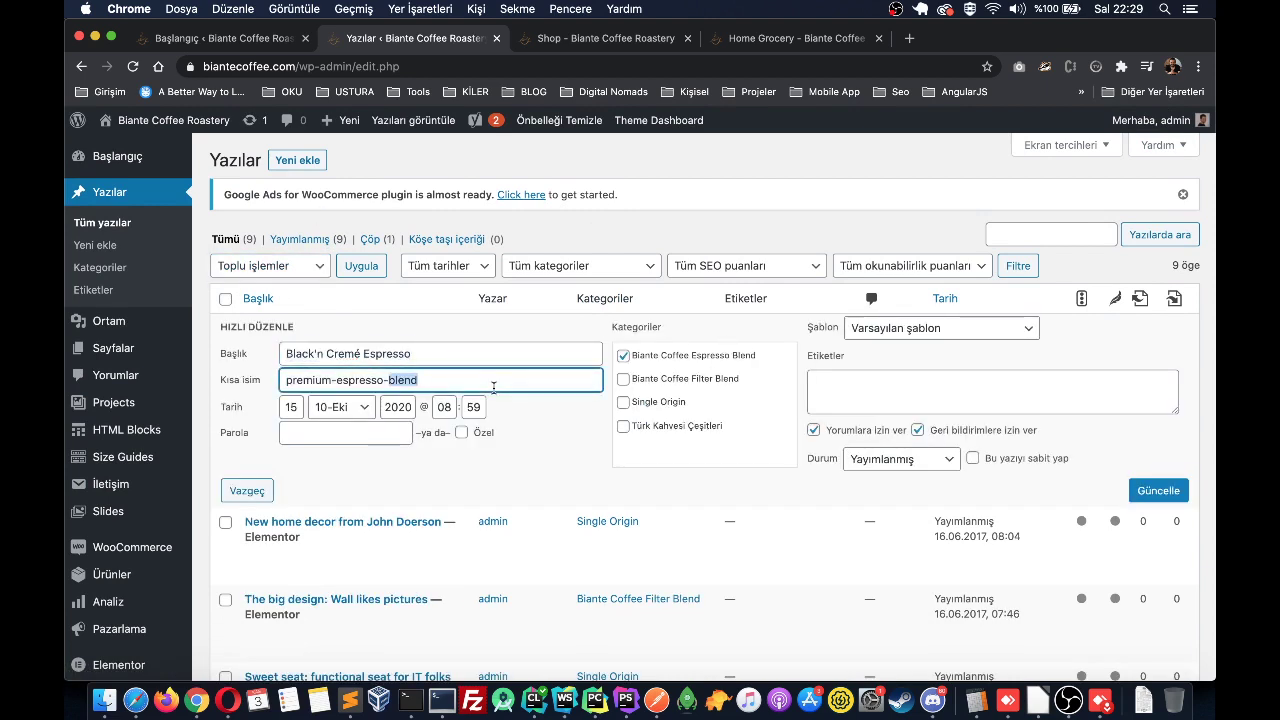
click(938, 393)
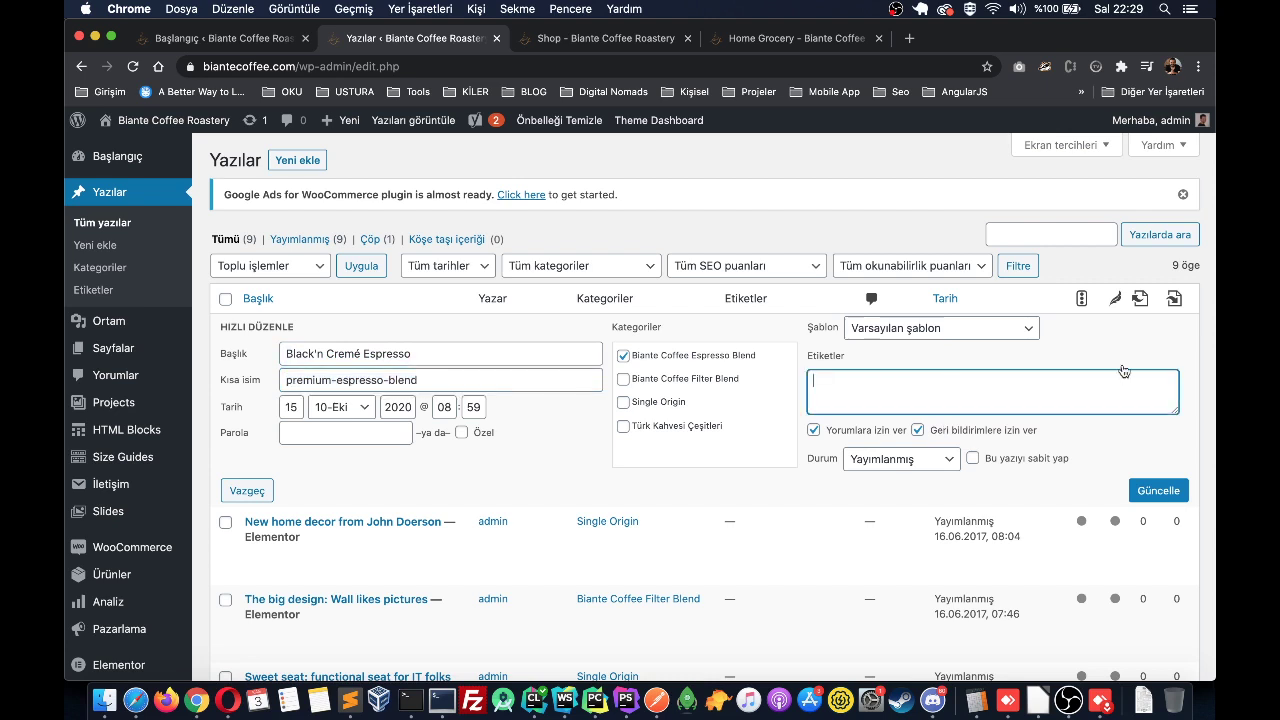
click(247, 491)
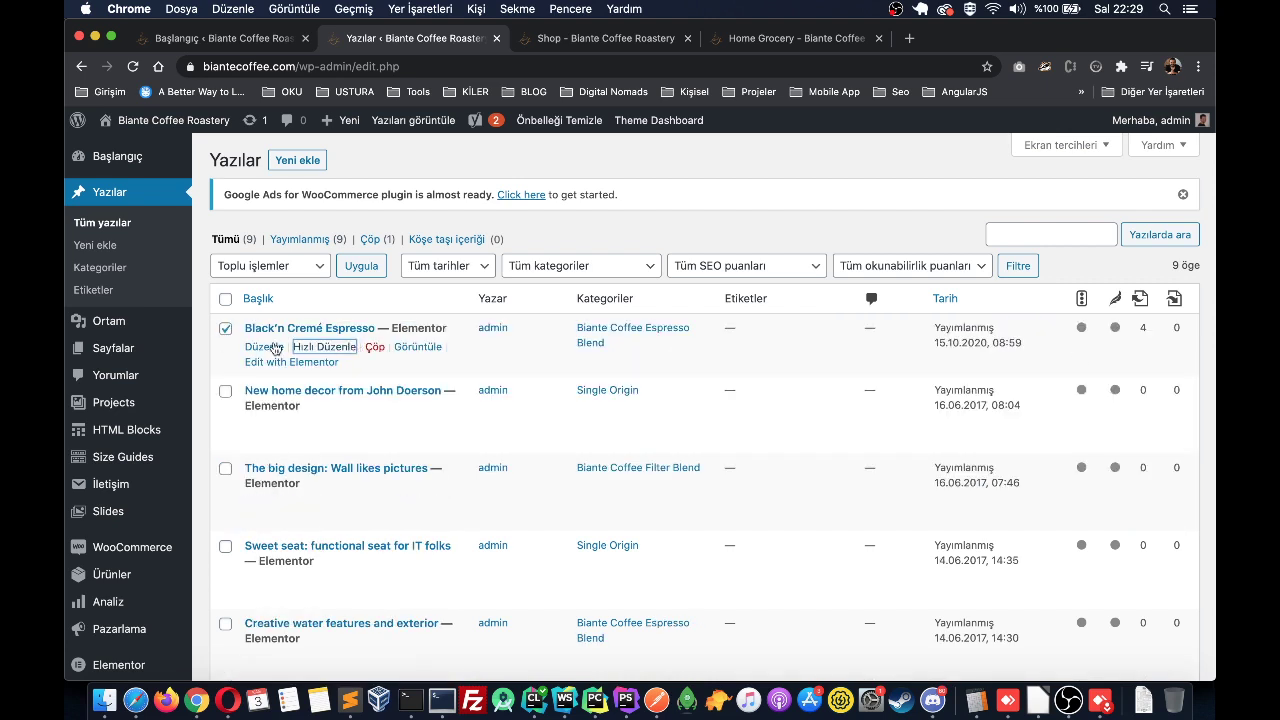
Step: Deselect the Black'n Cremé Espresso post, then open its quick edit form and cancel it
click(225, 328)
click(329, 347)
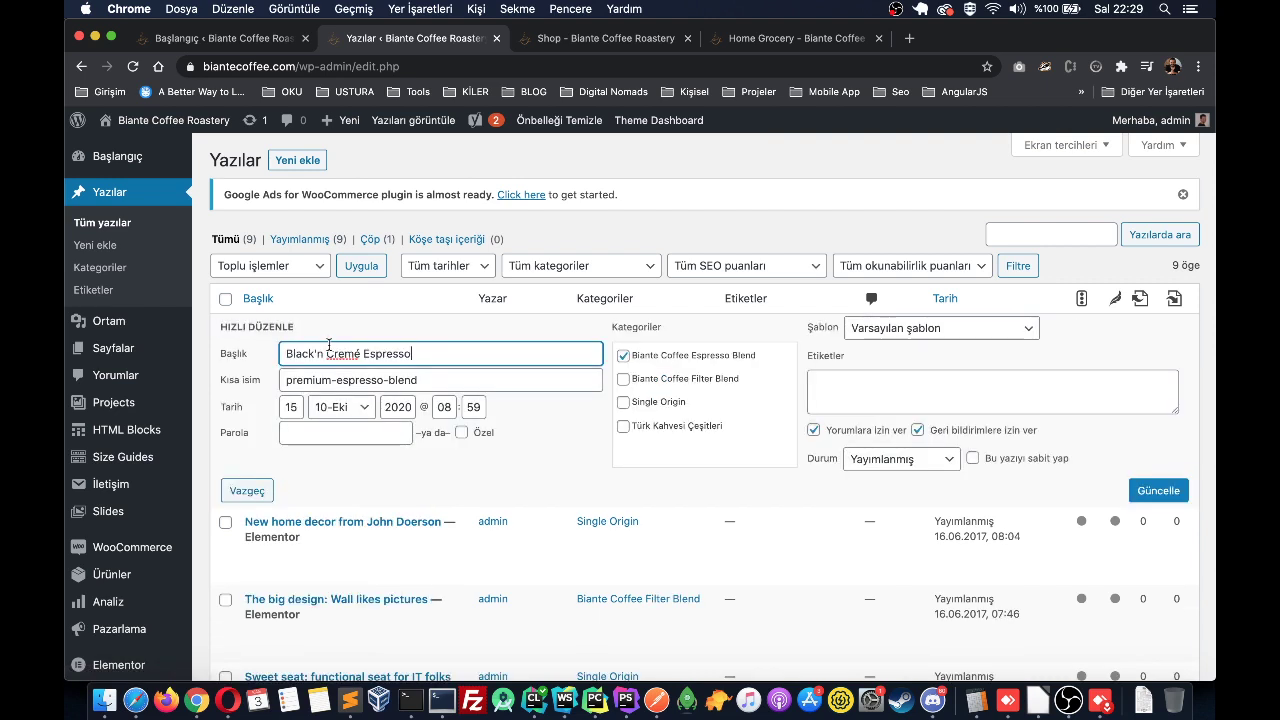
click(290, 486)
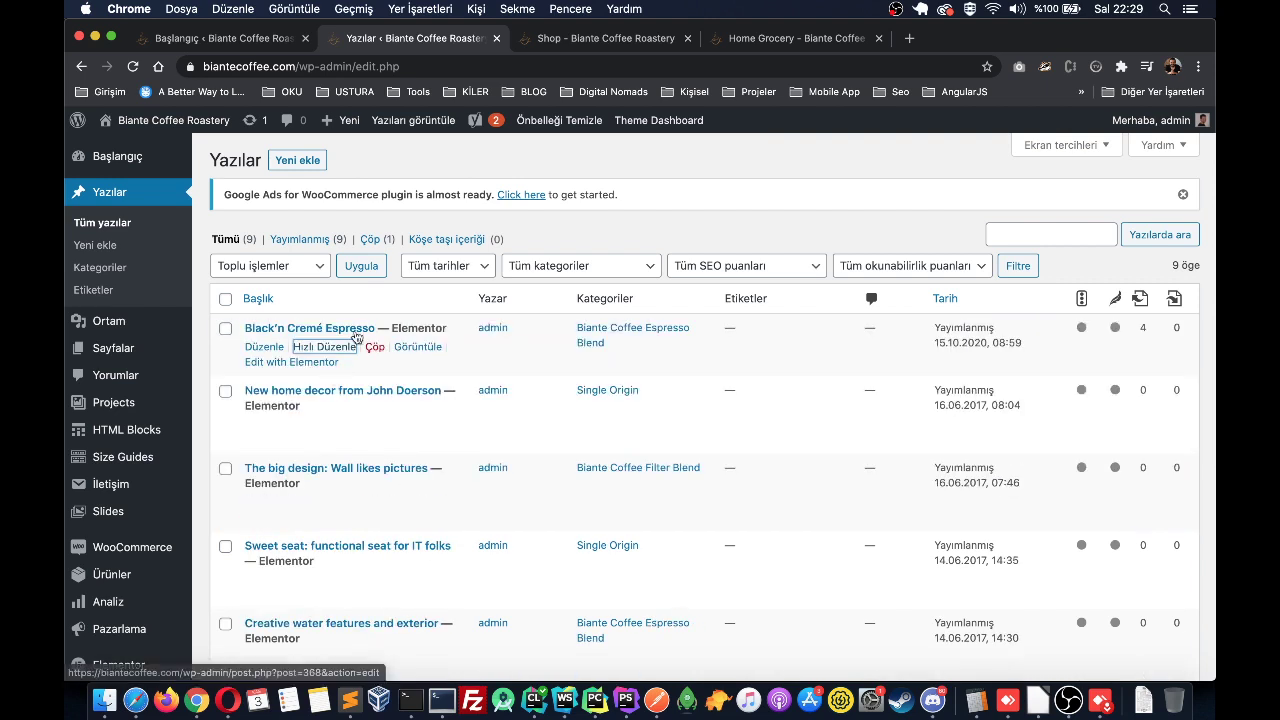
Step: Reopen quick editing for the Black'n Cremé Espresso post and examine the wording of its URL slug
click(325, 347)
drag(452, 381, 305, 383)
triple_click(303, 381)
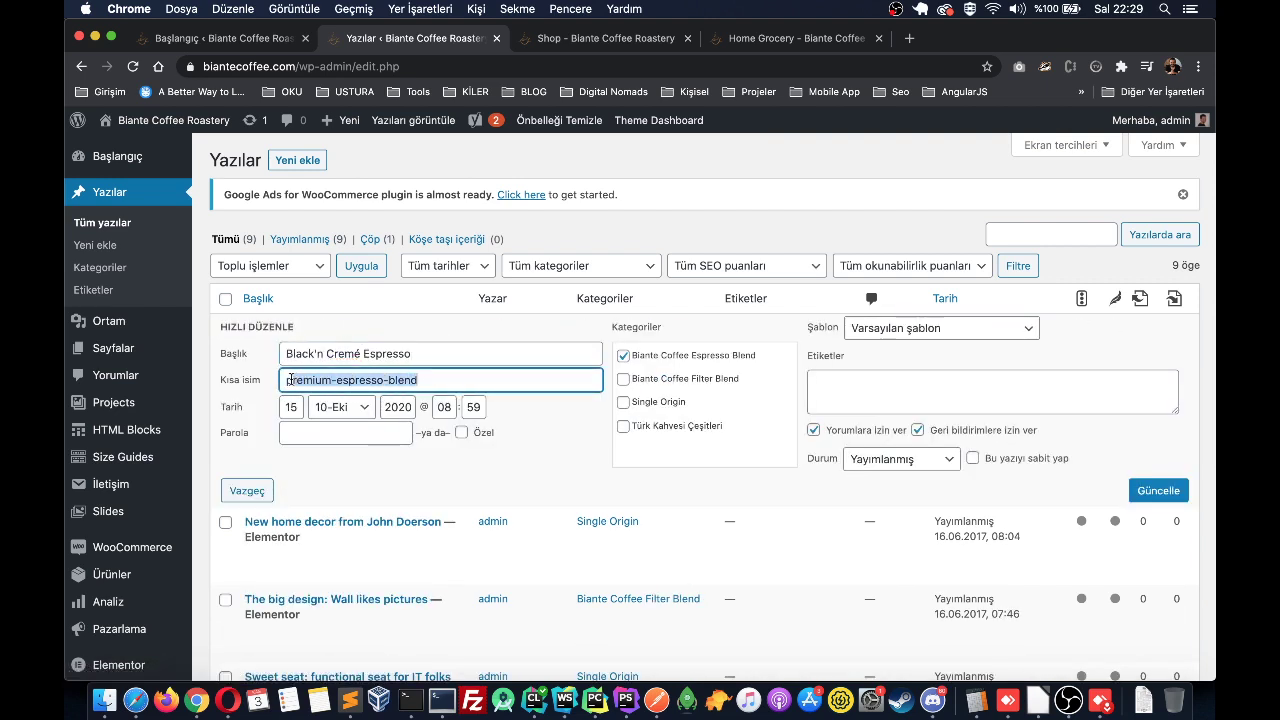
triple_click(307, 381)
triple_click(345, 380)
click(350, 380)
triple_click(355, 380)
click(362, 380)
triple_click(362, 380)
triple_click(362, 380)
double_click(305, 380)
triple_click(300, 385)
double_click(308, 380)
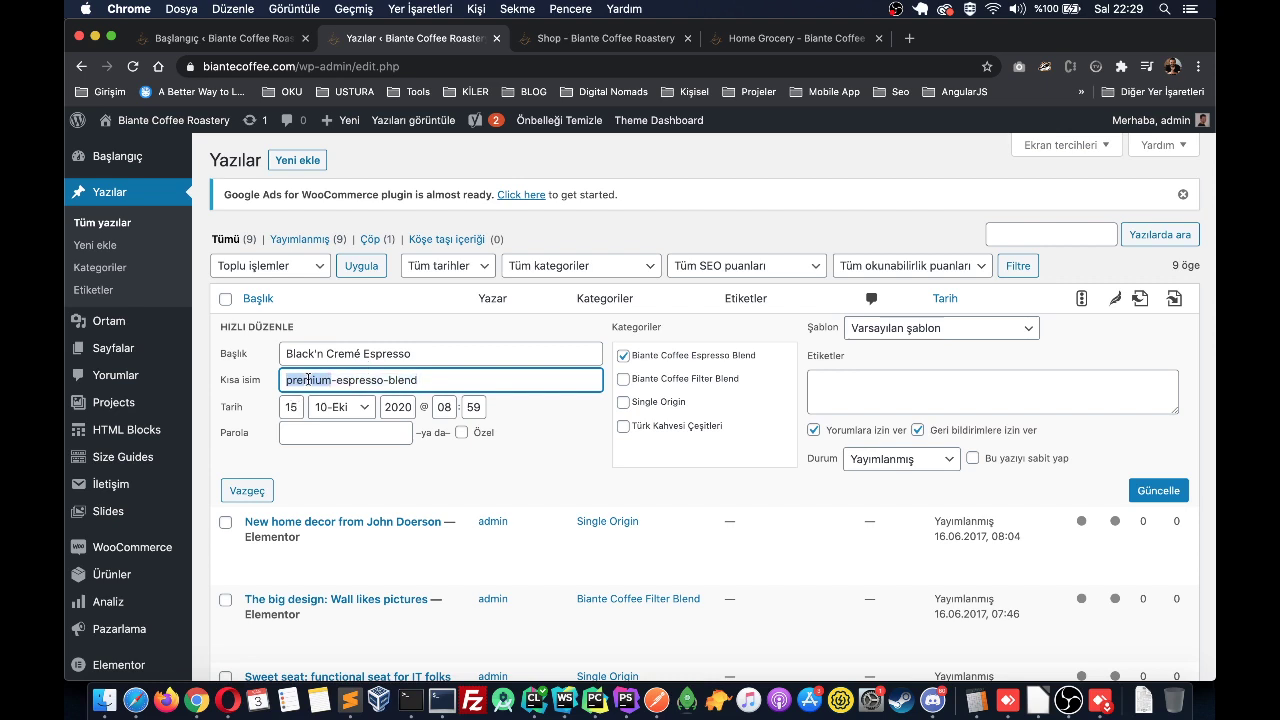
click(301, 380)
triple_click(379, 380)
click(379, 380)
drag(284, 380, 446, 377)
click(446, 377)
triple_click(447, 376)
click(447, 376)
triple_click(448, 375)
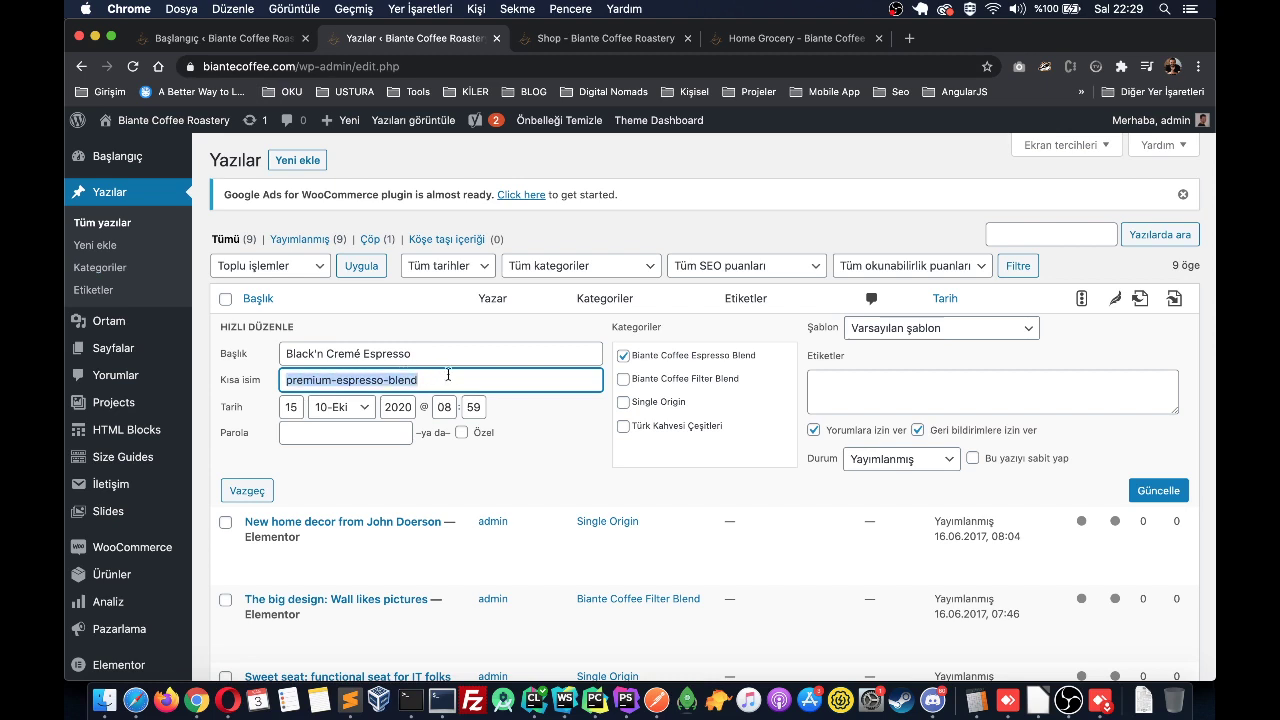
click(467, 375)
triple_click(467, 375)
click(467, 375)
triple_click(488, 383)
double_click(288, 381)
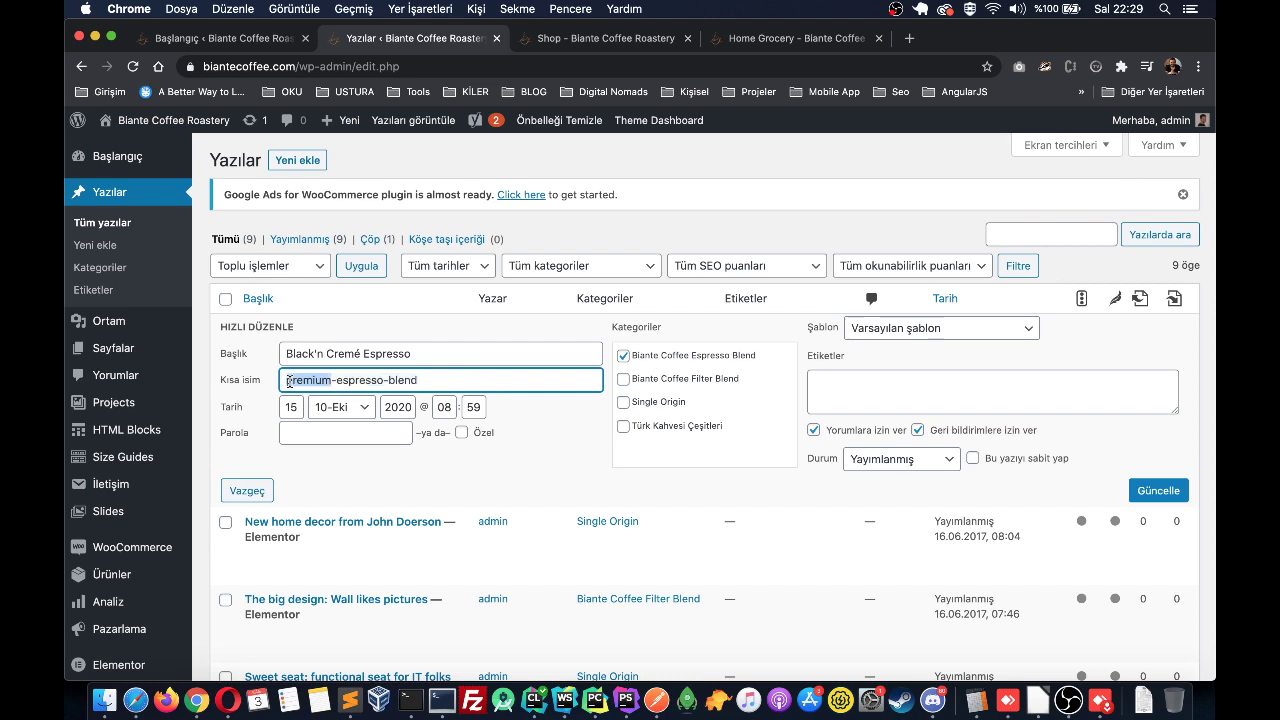
triple_click(288, 381)
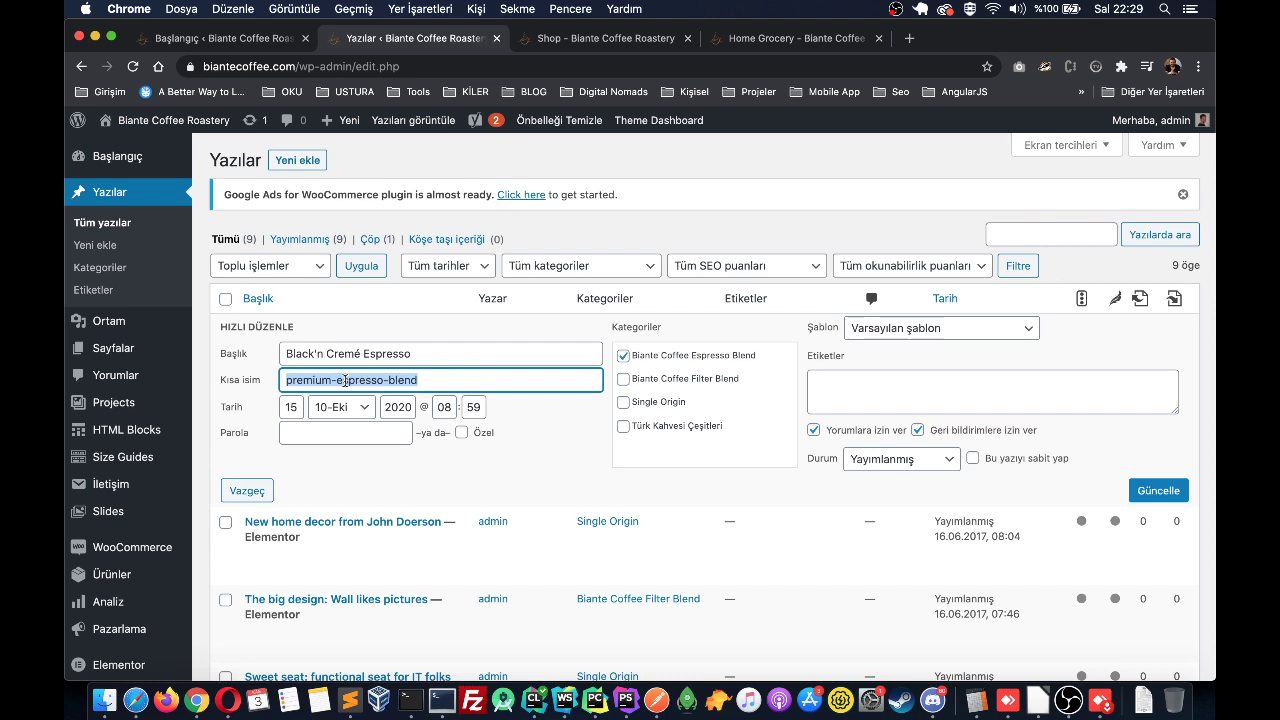
triple_click(345, 381)
triple_click(403, 386)
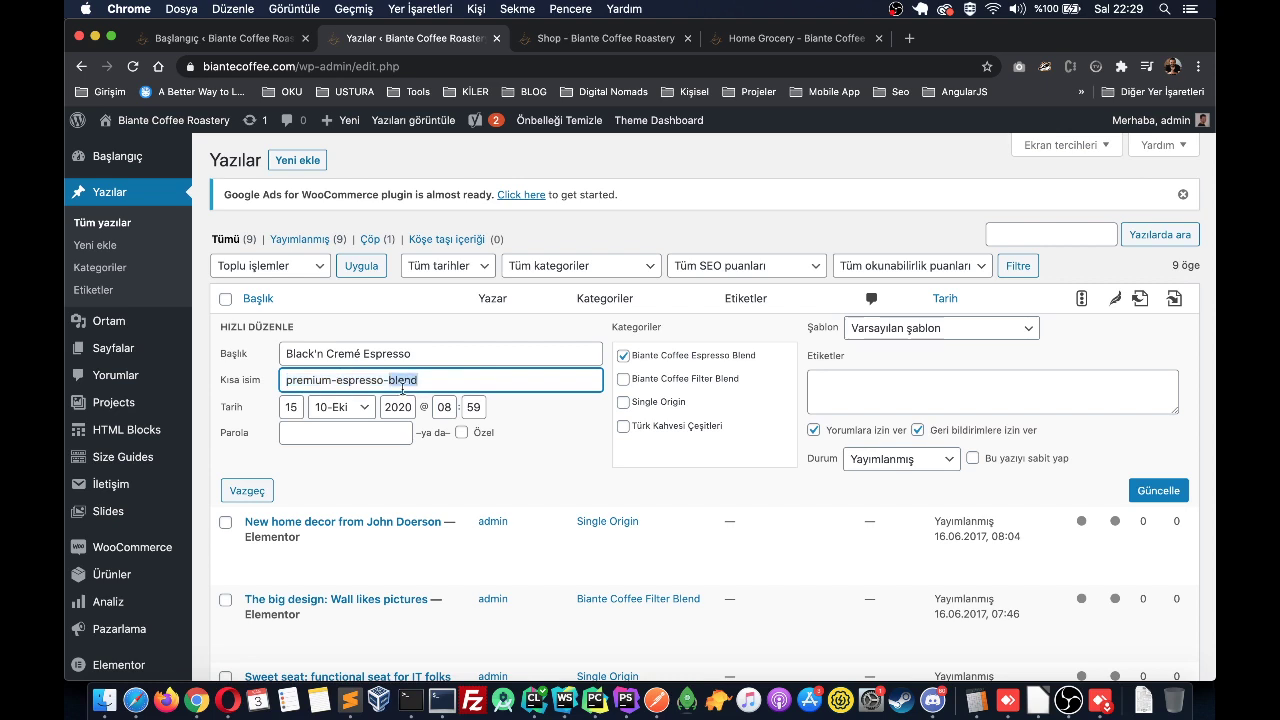
click(431, 377)
triple_click(431, 377)
click(448, 377)
triple_click(372, 381)
triple_click(401, 383)
triple_click(443, 382)
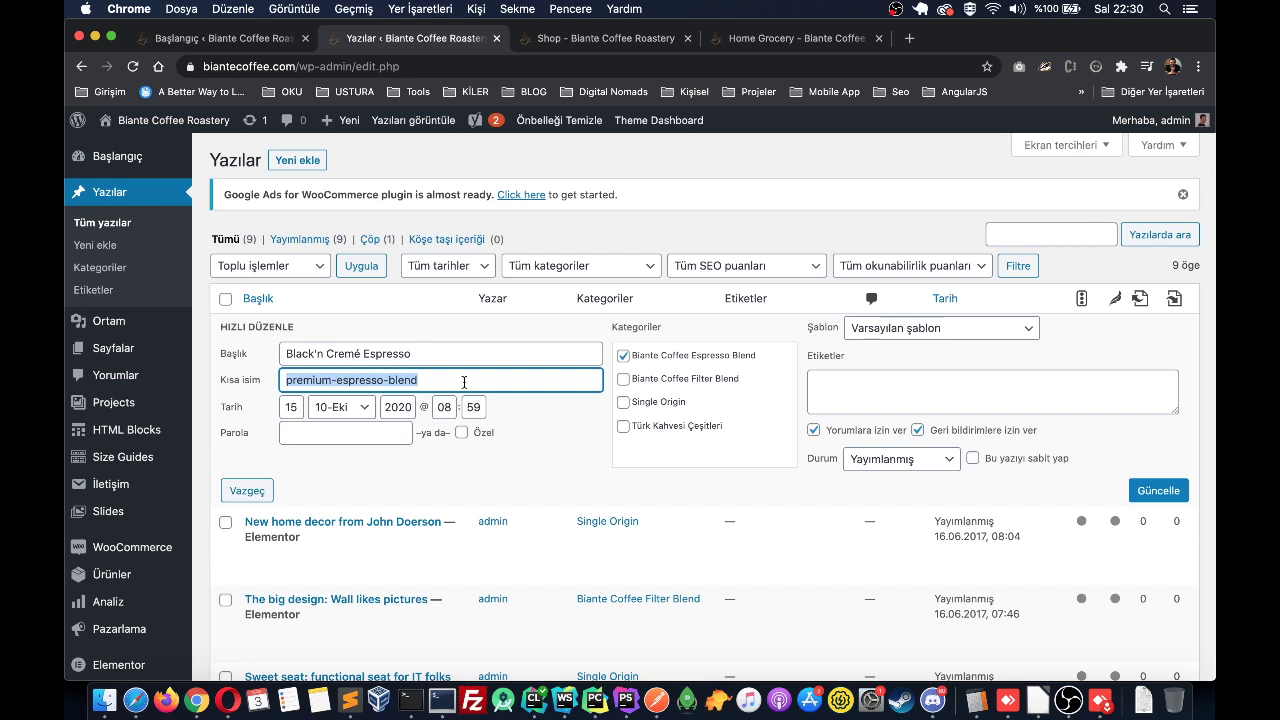
click(580, 440)
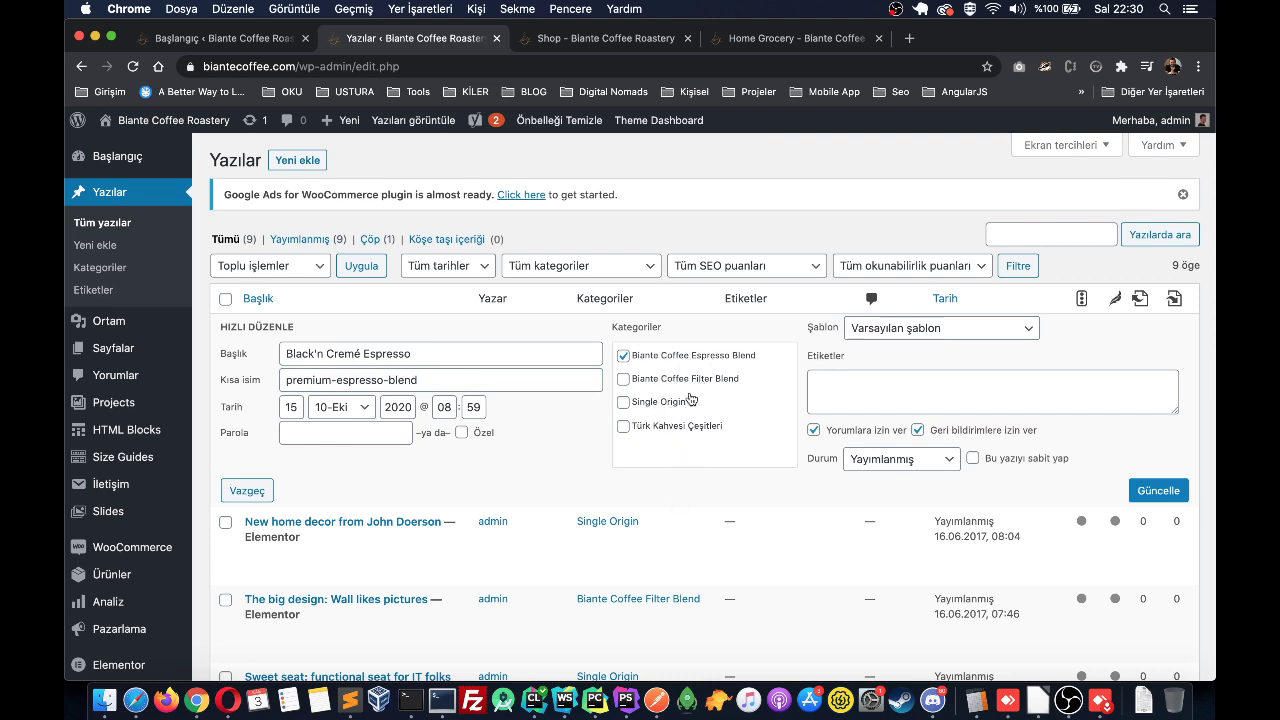
Step: Examine the category choices, the slug and the tags field in the post's quick edit form
scroll(690, 400, down, 1)
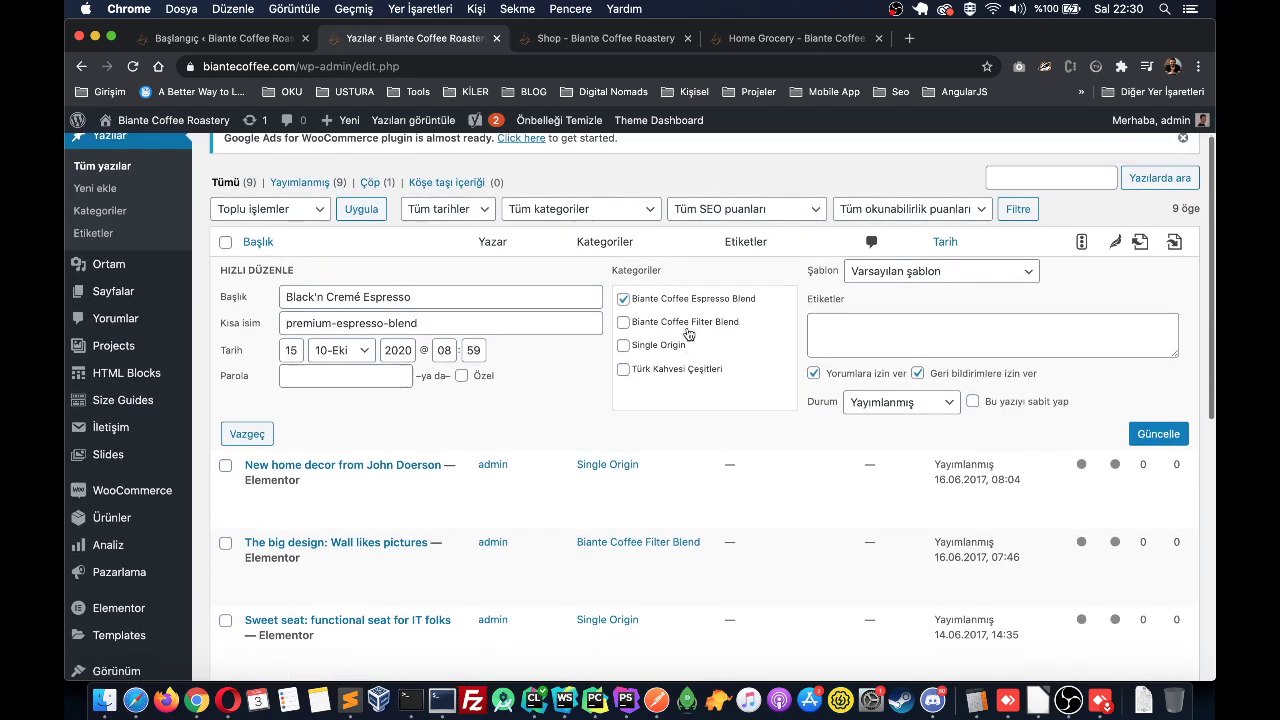
scroll(683, 310, up, 1)
click(889, 391)
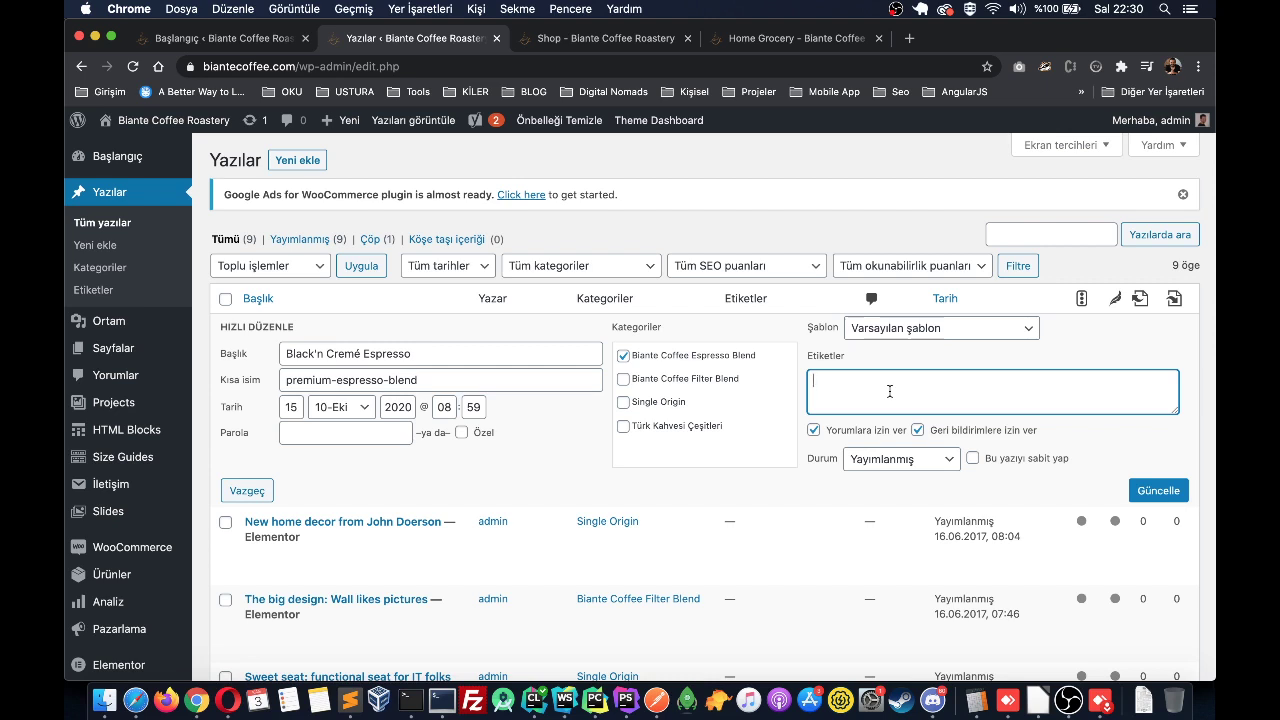
triple_click(484, 380)
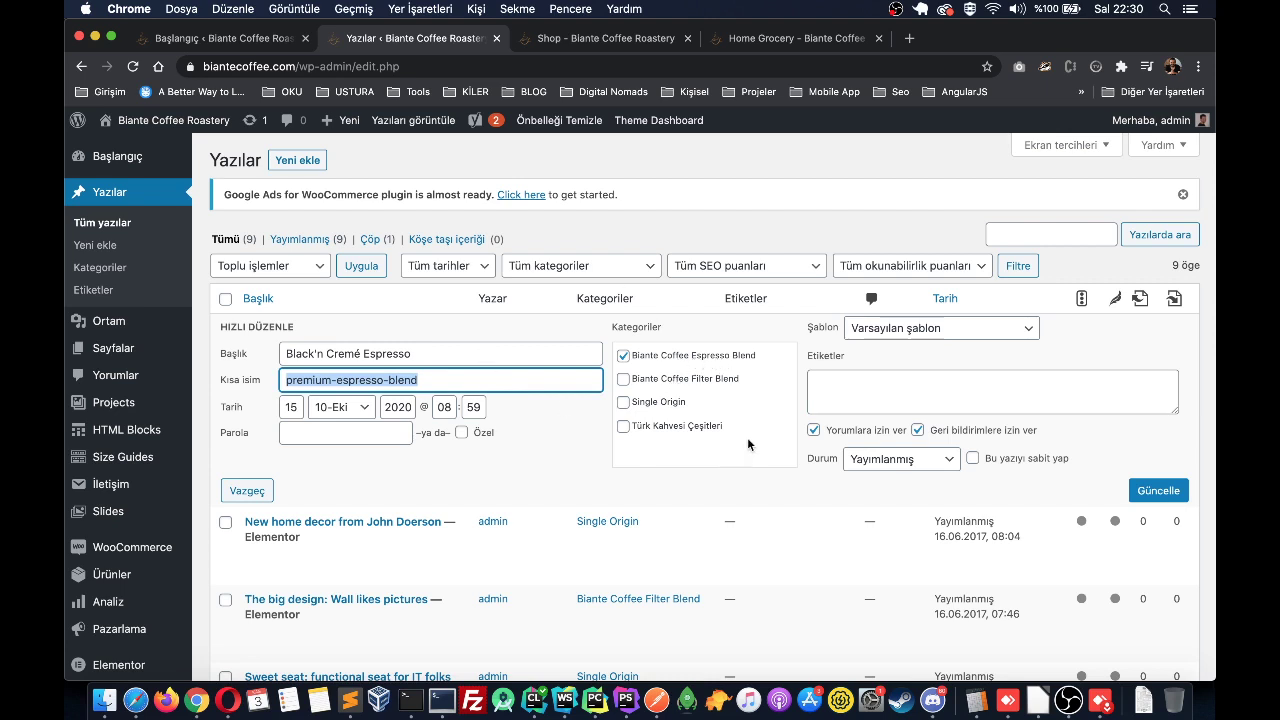
click(881, 407)
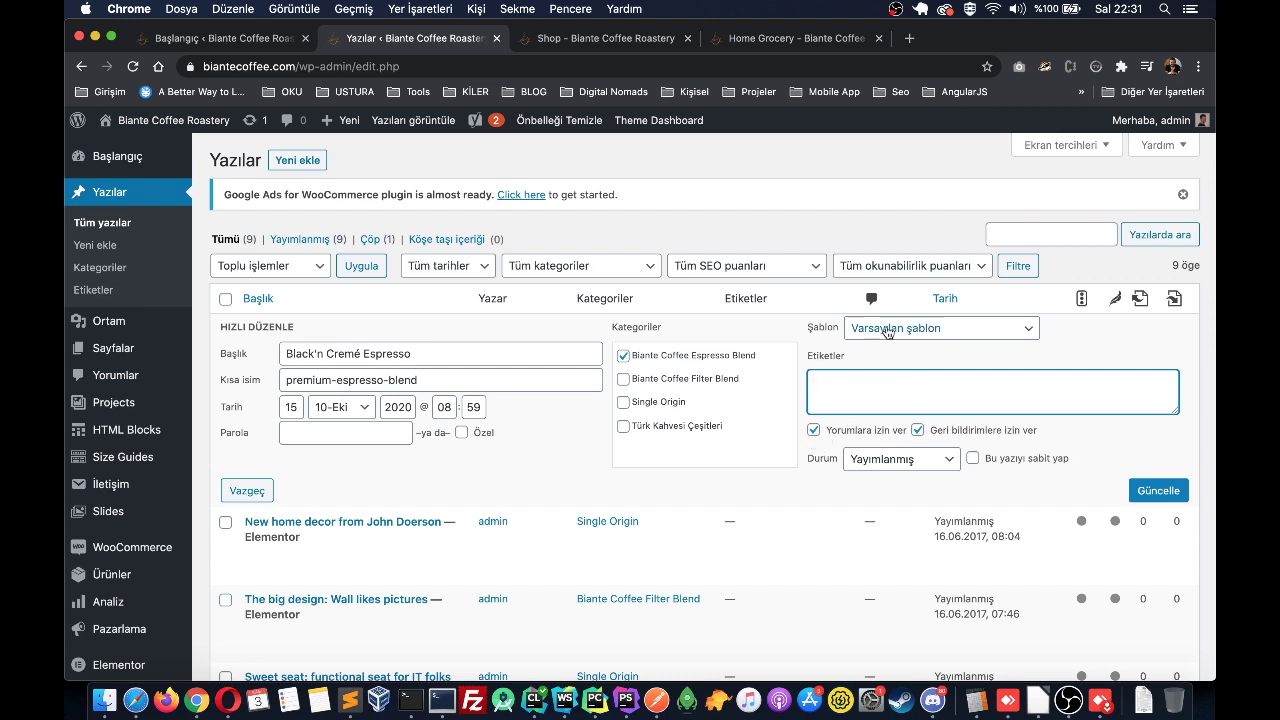
Step: View the publication status options for the post and keep Yayımlanmış selected
click(925, 465)
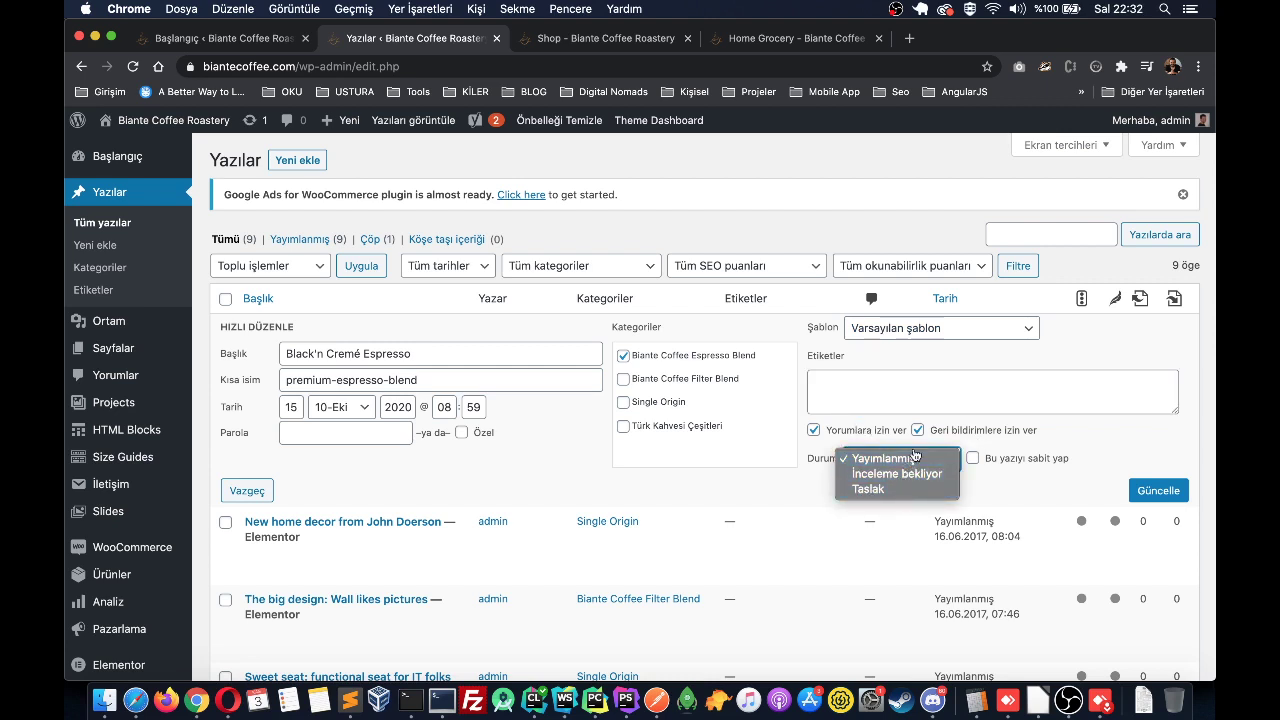
click(896, 459)
click(896, 463)
key(Escape)
Step: Look through the post list, filter it by the Biante Coffee Filter Blend category, and return to all posts
scroll(523, 470, down, 1)
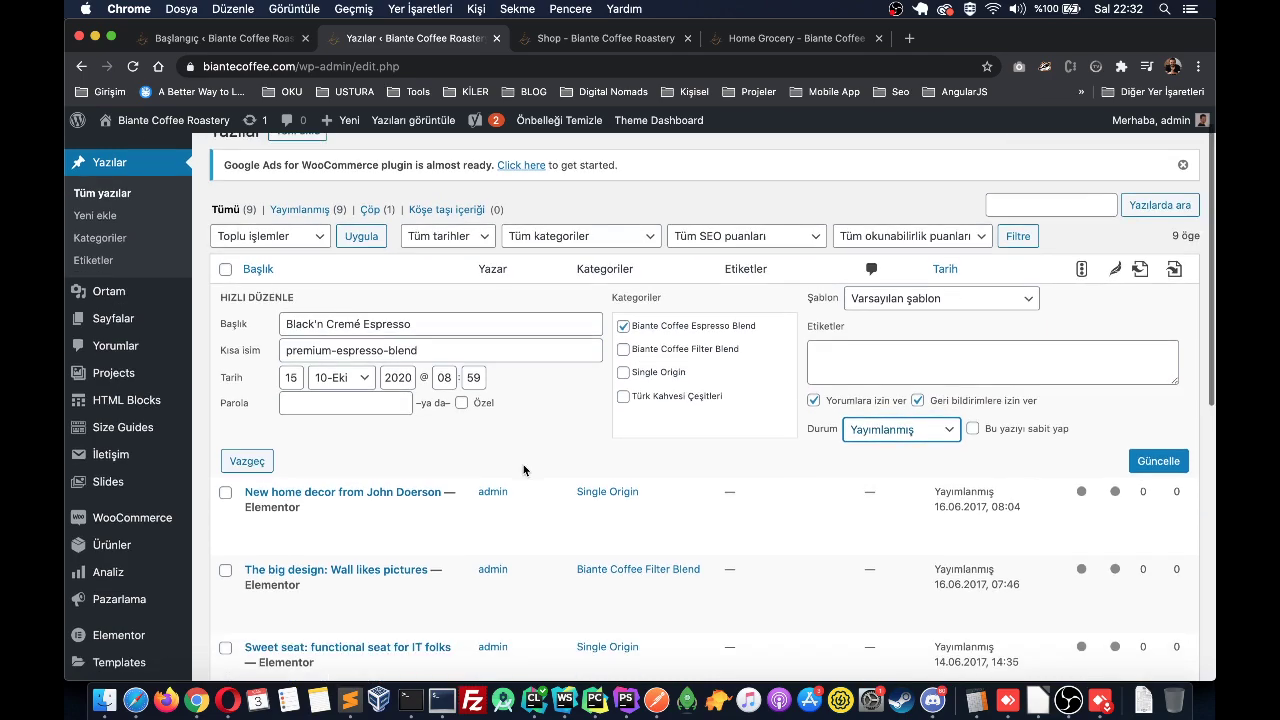
scroll(523, 464, down, 10)
scroll(523, 464, up, 10)
scroll(523, 448, down, 5)
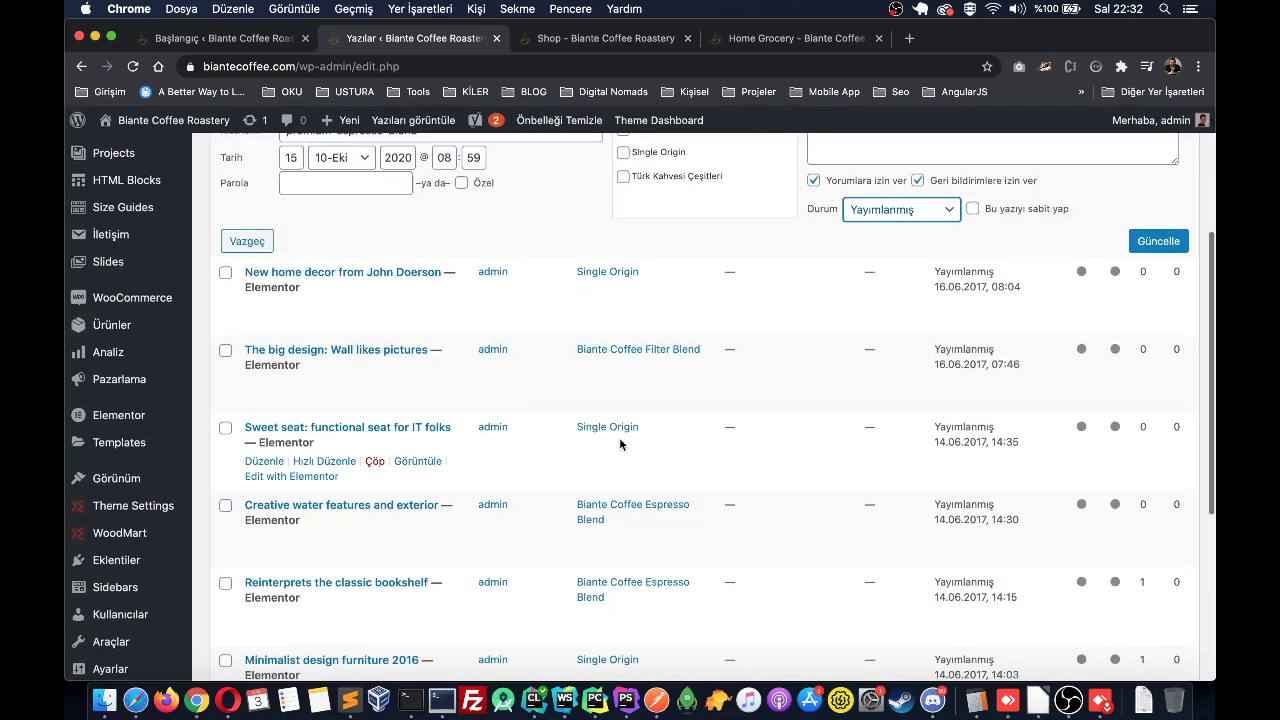
scroll(587, 509, down, 4)
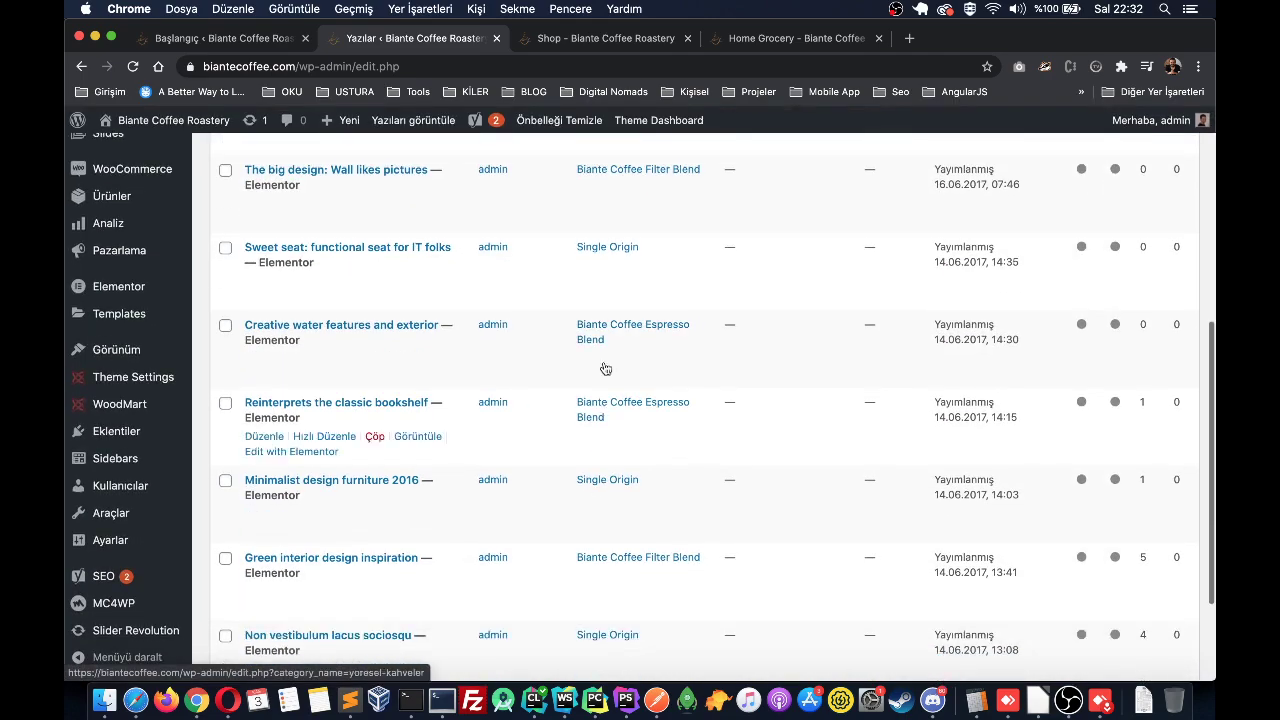
scroll(620, 480, down, 3)
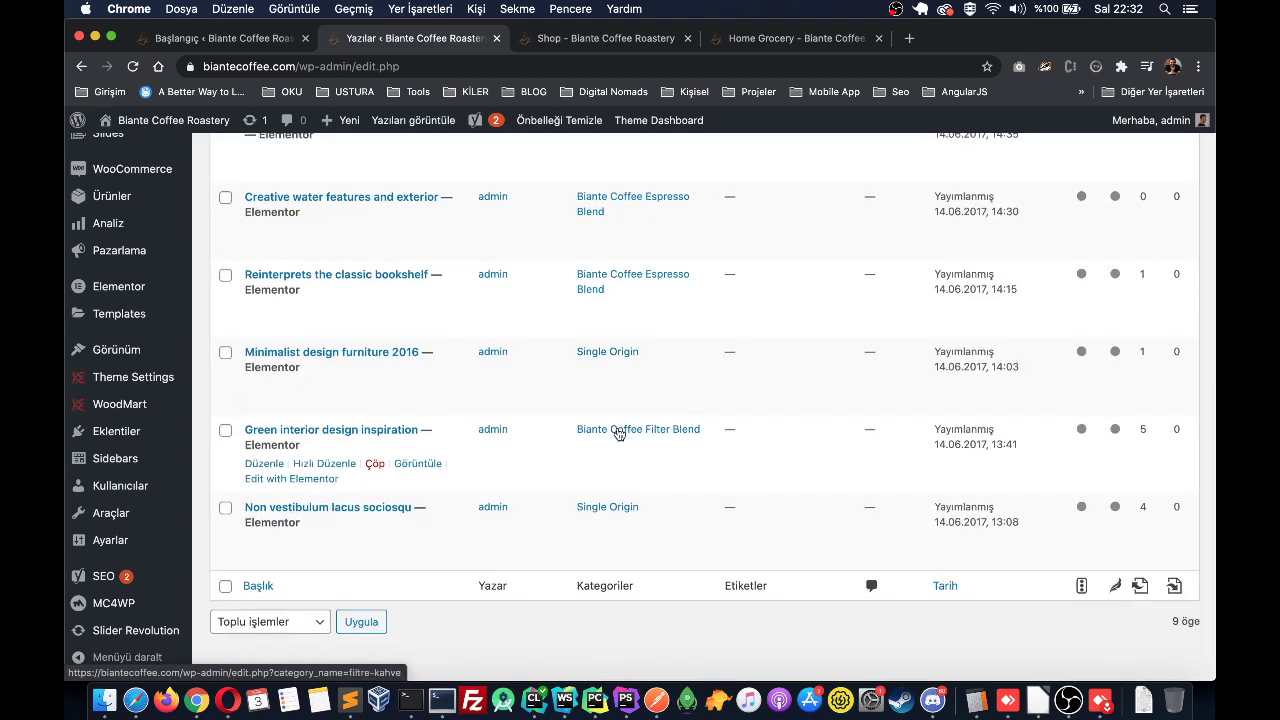
click(618, 432)
scroll(620, 282, up, 10)
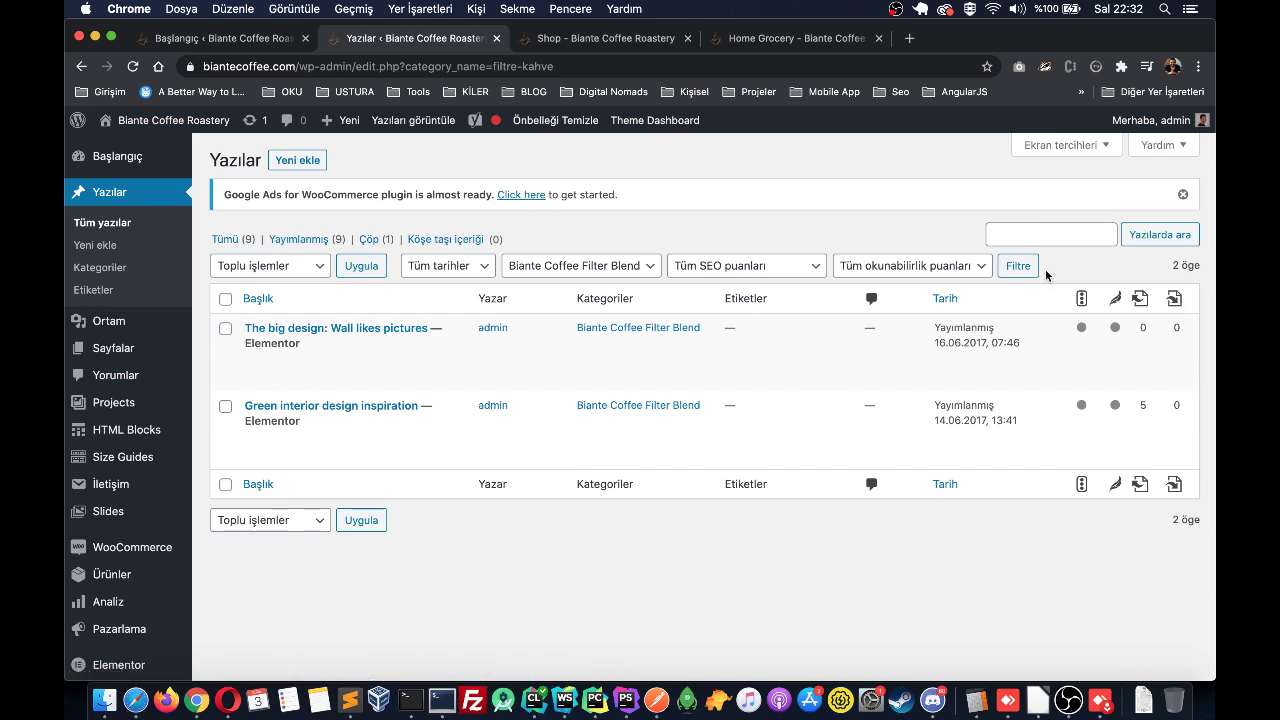
mouse_move(475, 121)
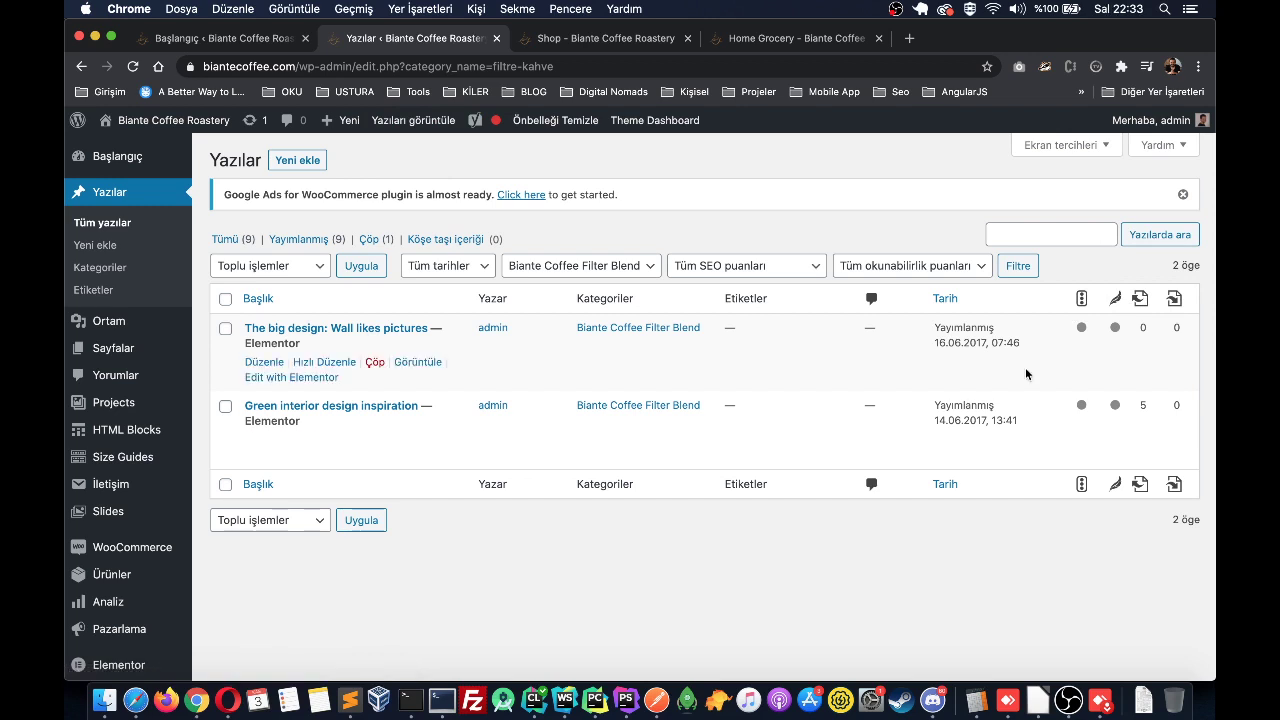
click(226, 239)
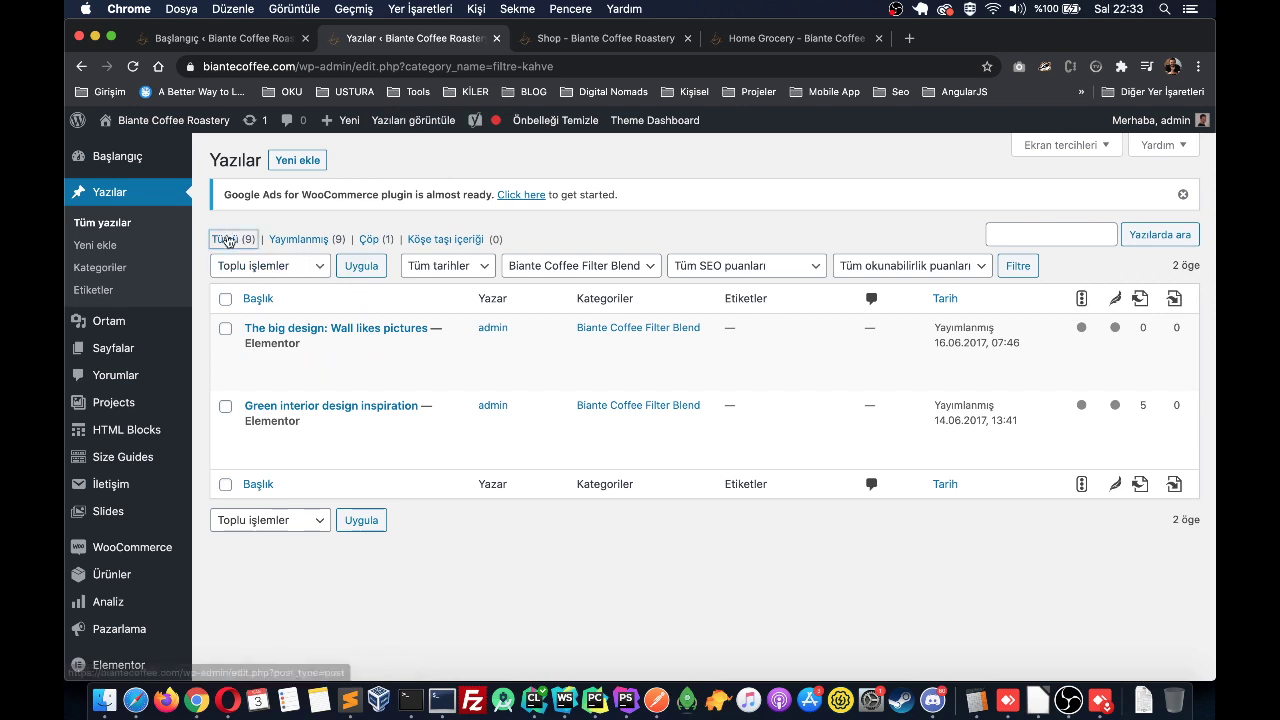
Step: Start a new blog post, dismiss the block editor's welcome guide and look over the empty editor page
click(284, 168)
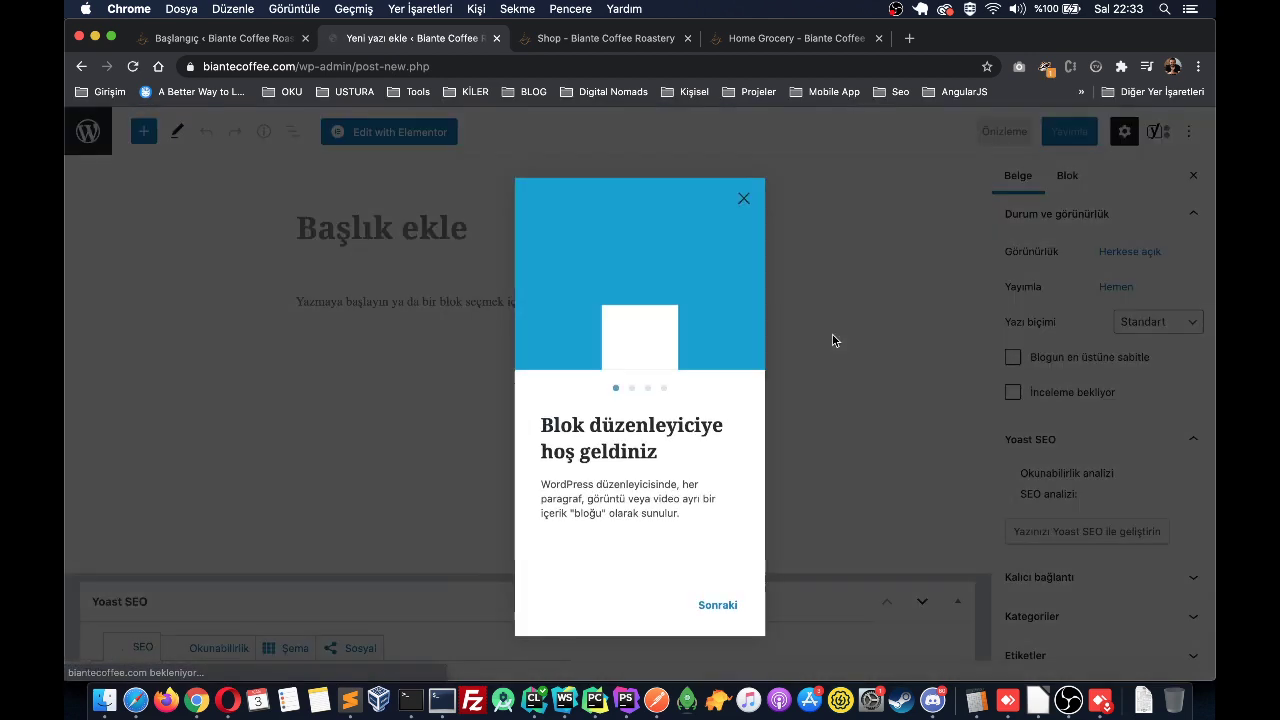
click(743, 186)
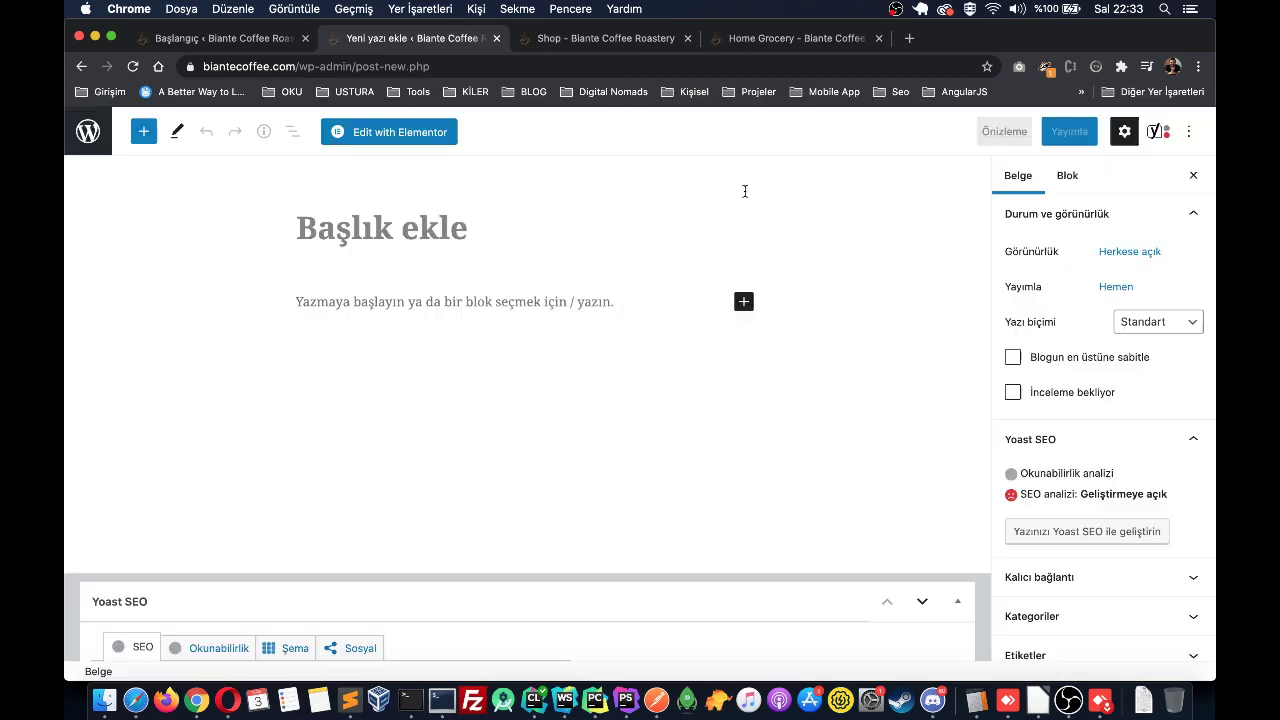
scroll(543, 395, down, 10)
scroll(543, 399, up, 5)
Step: Title the new post "3. Nesil Kahve Furyası"
text(3. Nesi)
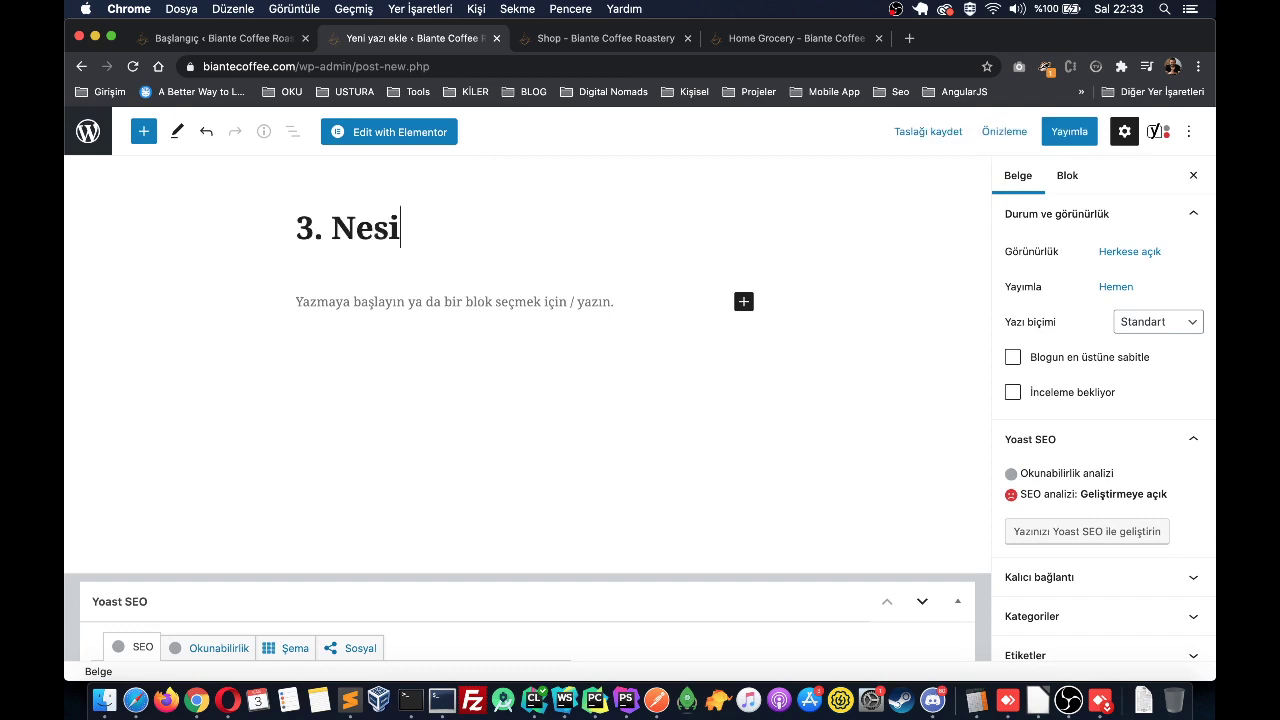
text(l Kahve A)
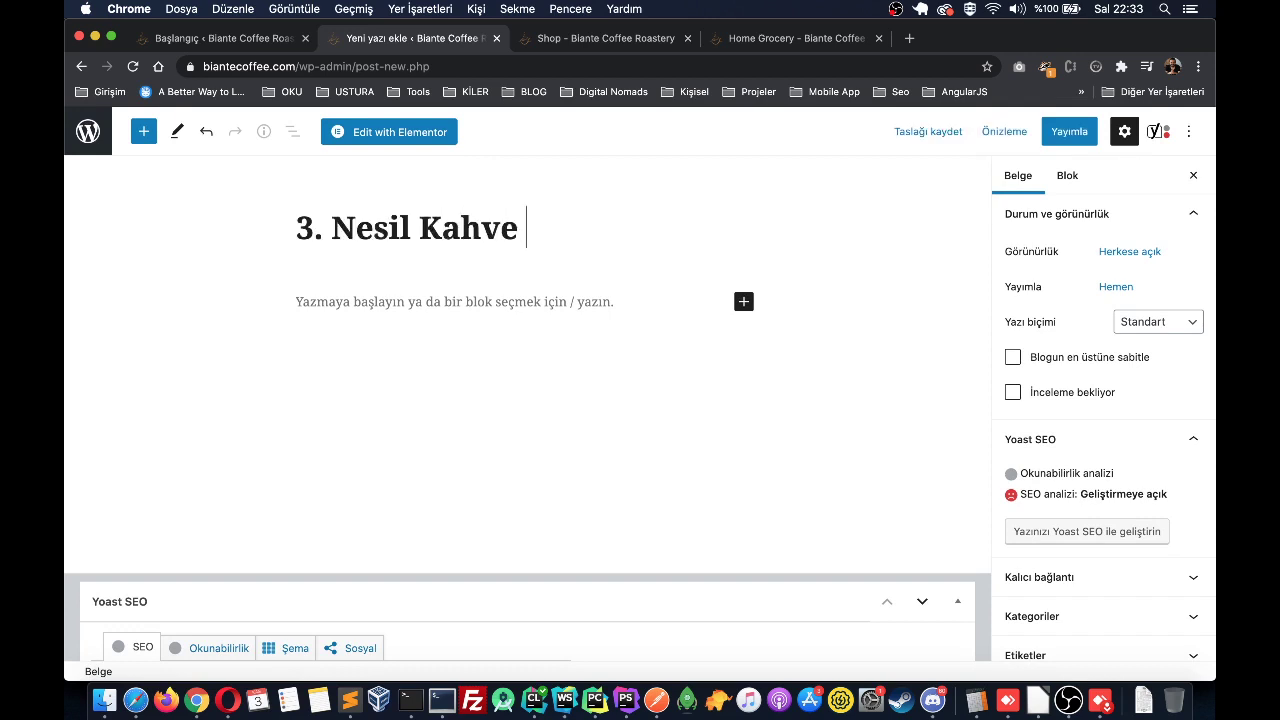
key(BackSpace)
text(N)
key(BackSpace)
key(BackSpace)
text(Sa)
key(BackSpace)
key(BackSpace)
key(BackSpace)
text(Furyası)
Step: Set the post's Yoast SEO focus keyphrase to "3. Nesil Kahve Festivali"
scroll(310, 292, down, 1)
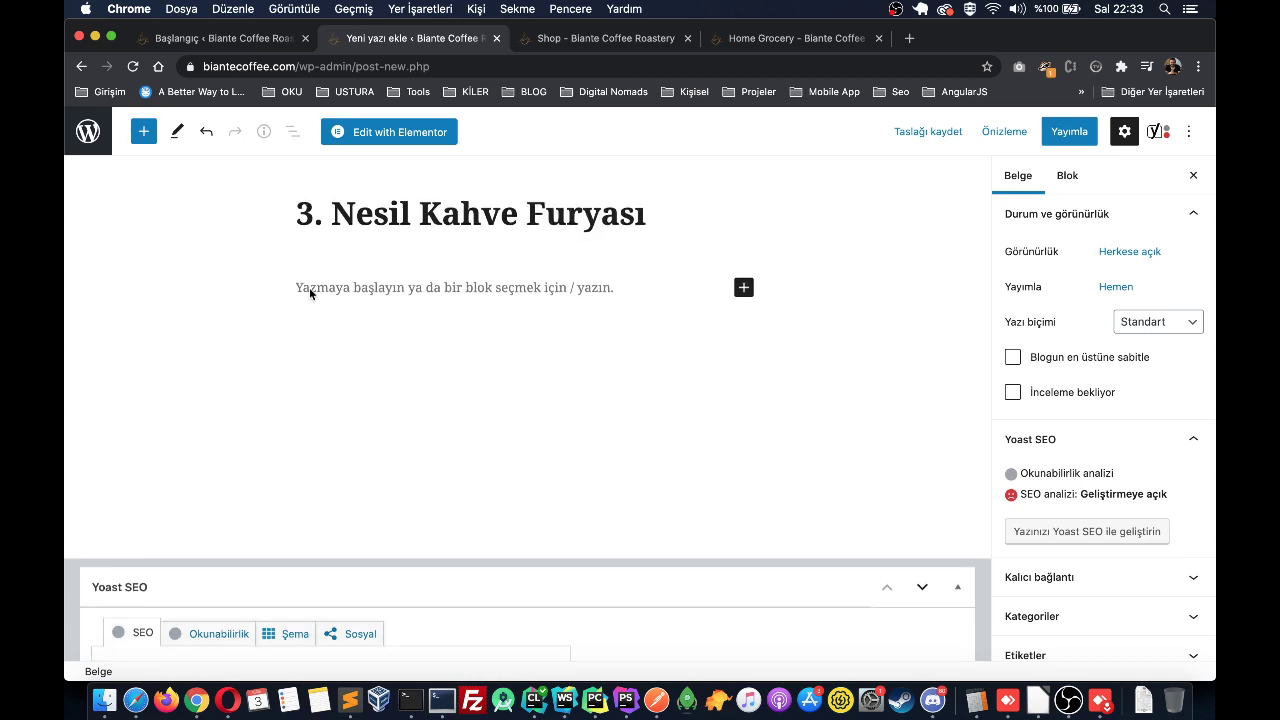
scroll(310, 292, down, 5)
click(176, 560)
text(3. )
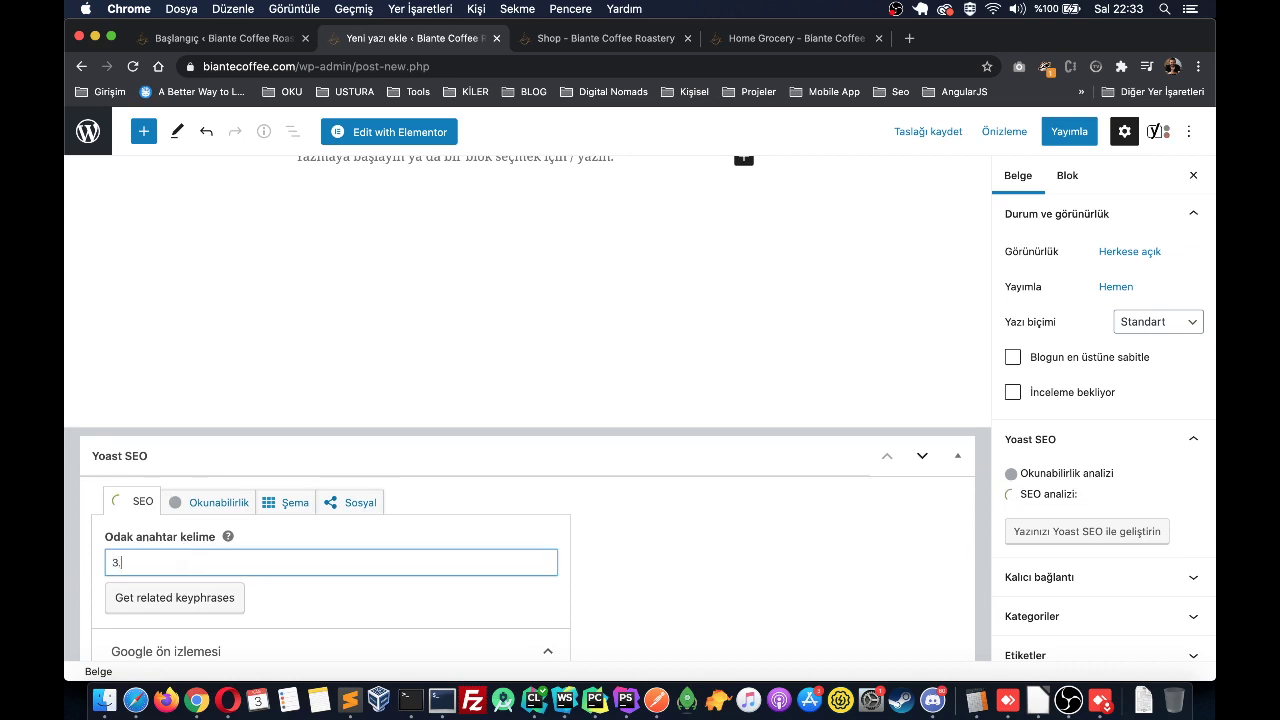
text(Nesil Kahve Festivali)
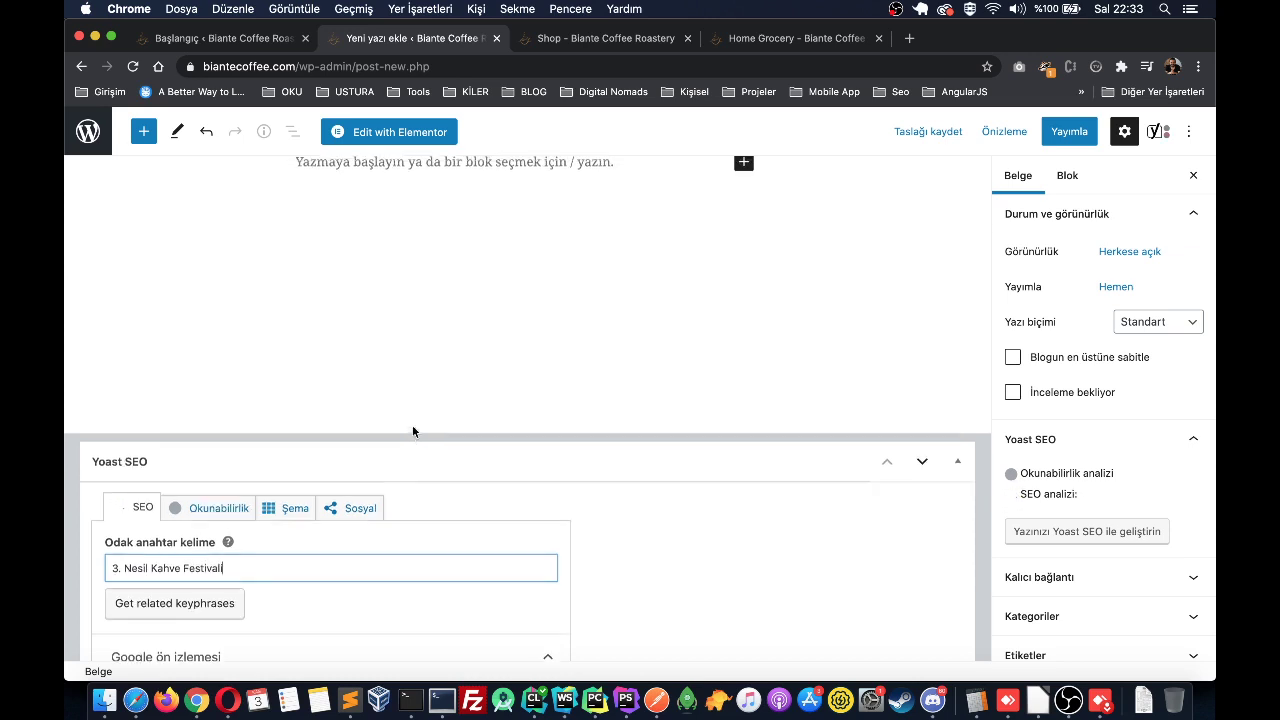
Step: Replace the last word of the post title with "Festivali" so it matches the focus keyphrase
scroll(414, 428, up, 3)
double_click(586, 228)
text(Festivali)
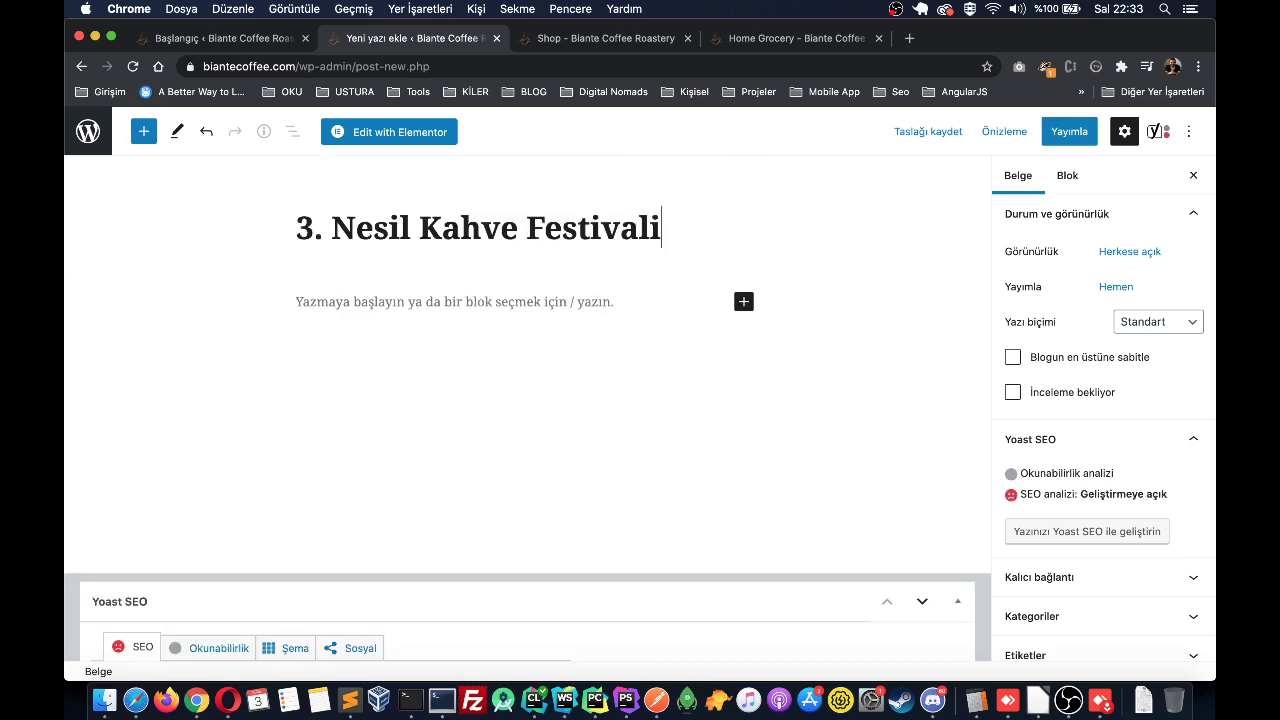
Step: Look over the post's Yoast SEO focus keyphrase, Google preview, SEO title, slug and meta description fields, ending in the SEO title
scroll(597, 240, down, 5)
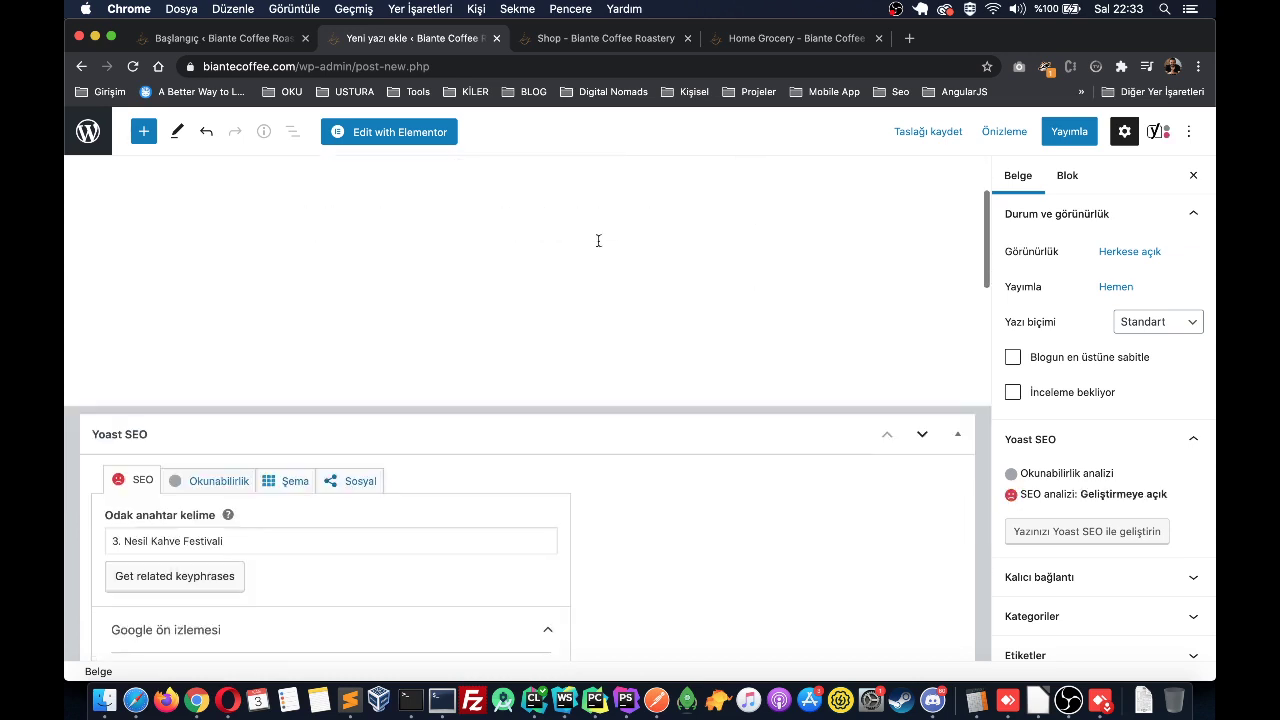
triple_click(251, 514)
scroll(251, 514, down, 5)
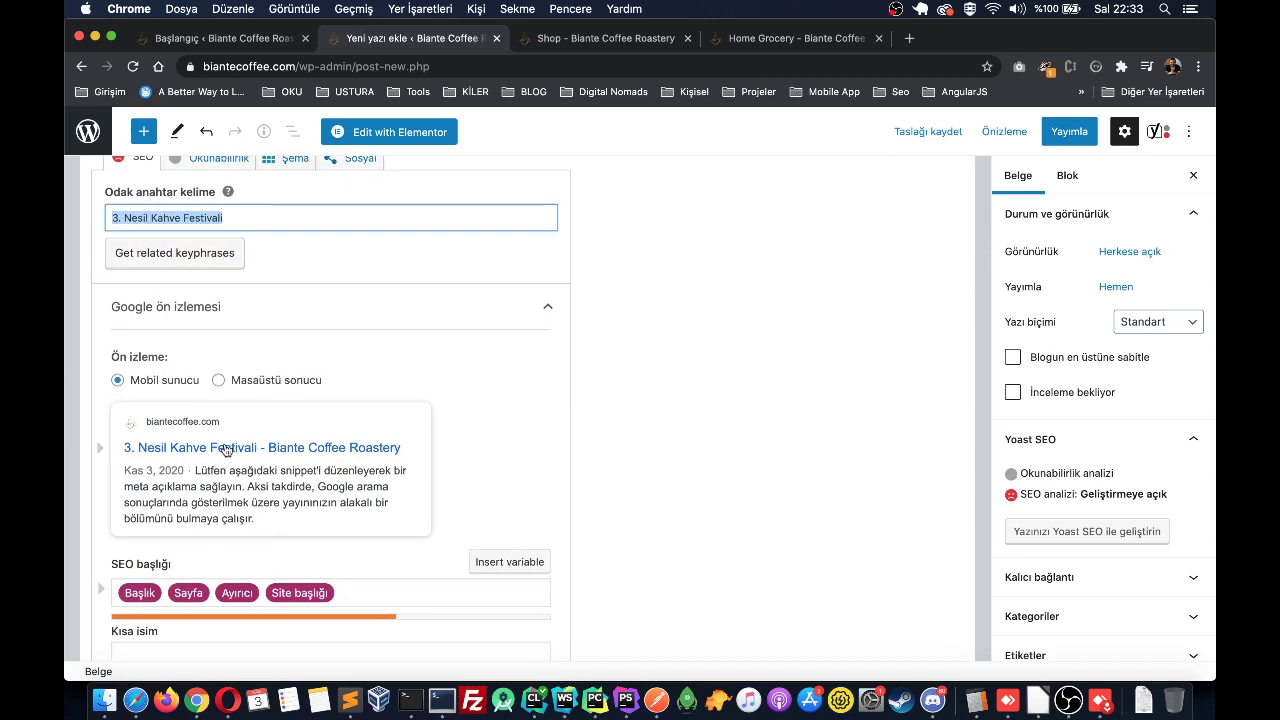
scroll(240, 470, down, 4)
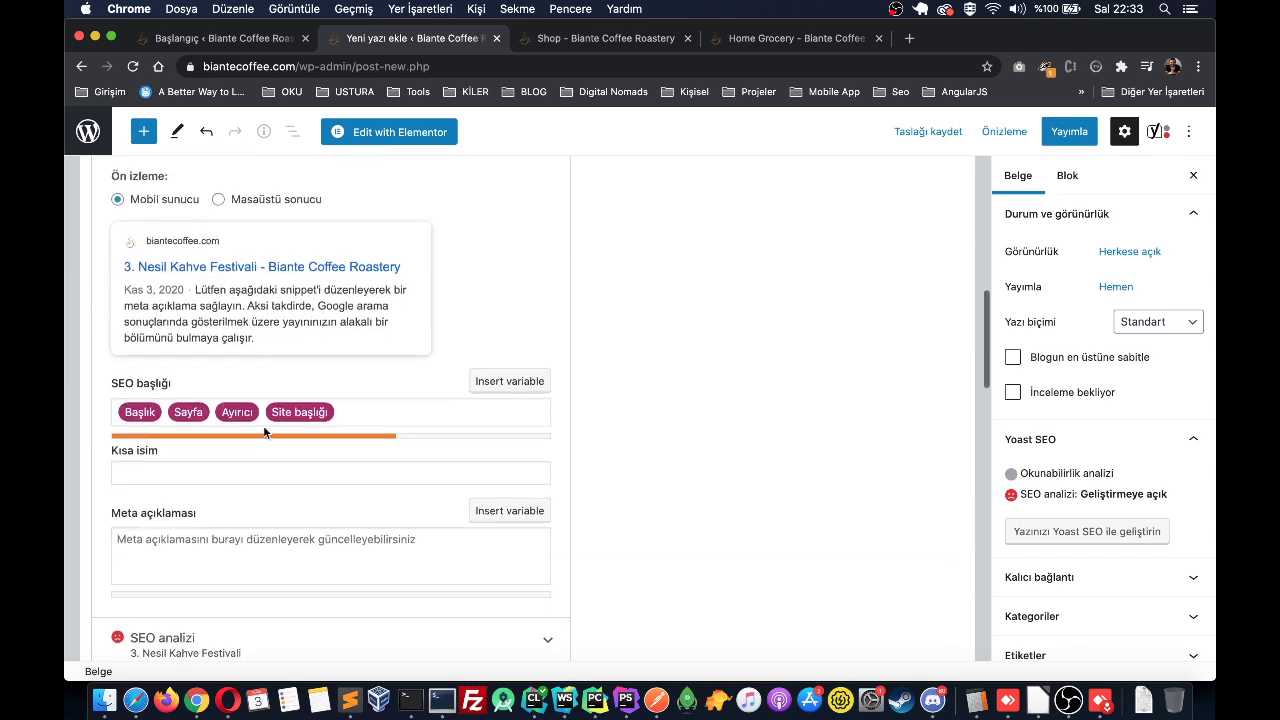
click(304, 562)
scroll(250, 400, up, 1)
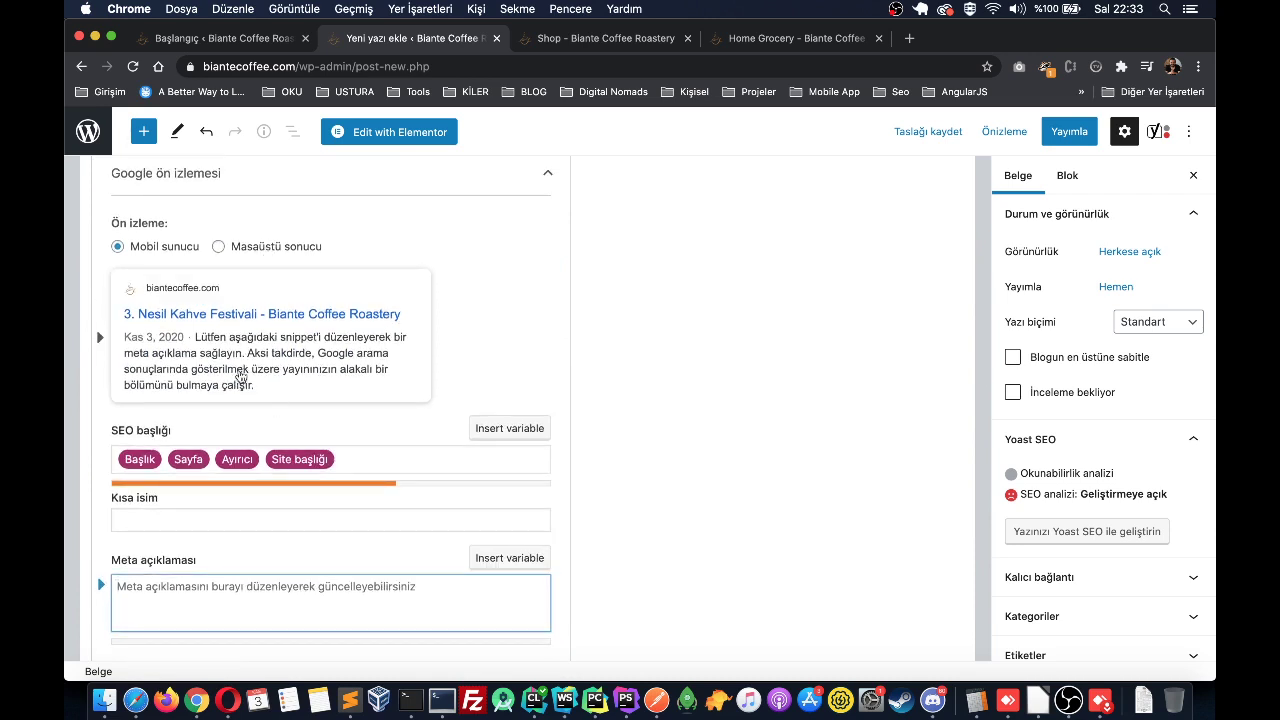
click(213, 514)
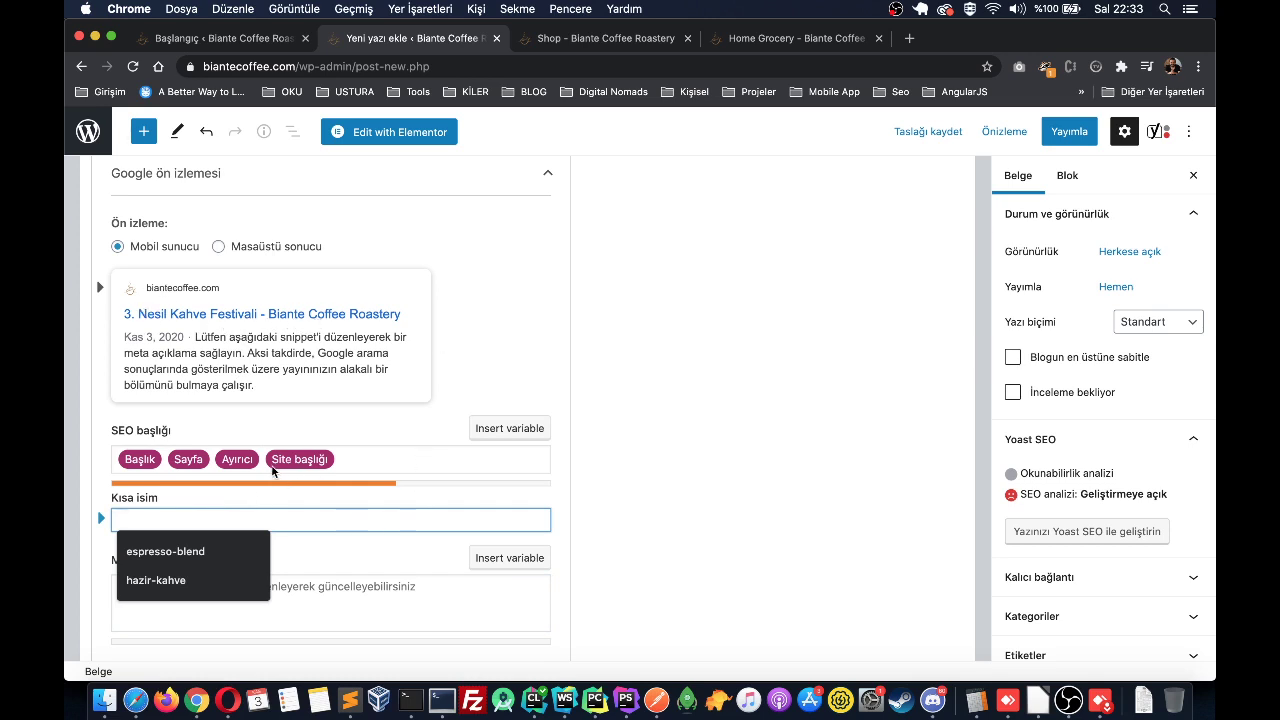
click(360, 460)
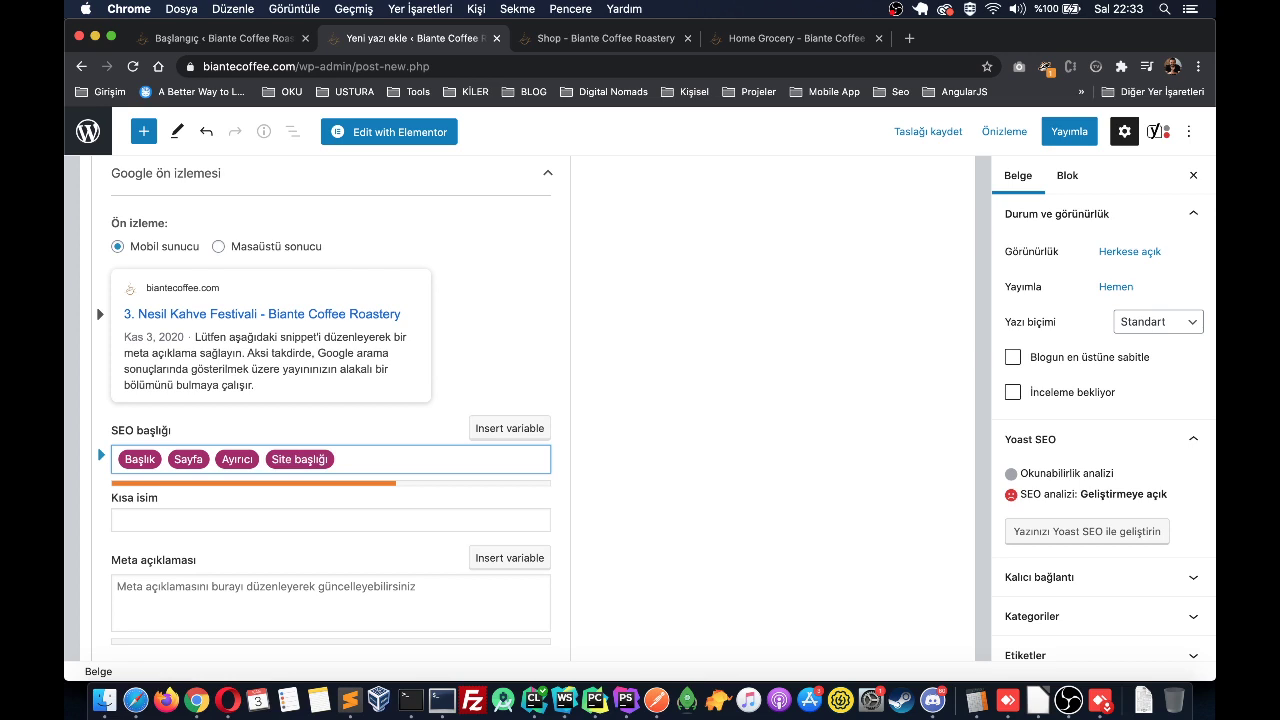
text(- 12)
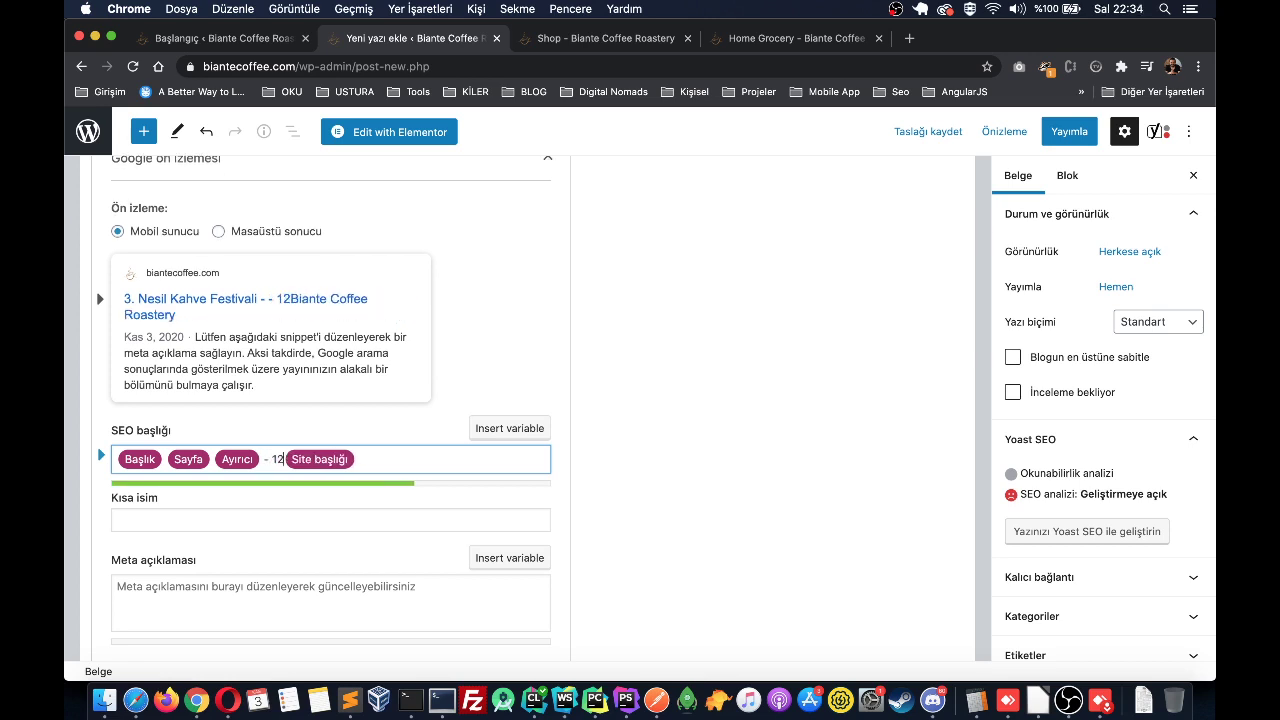
text( Haziraz)
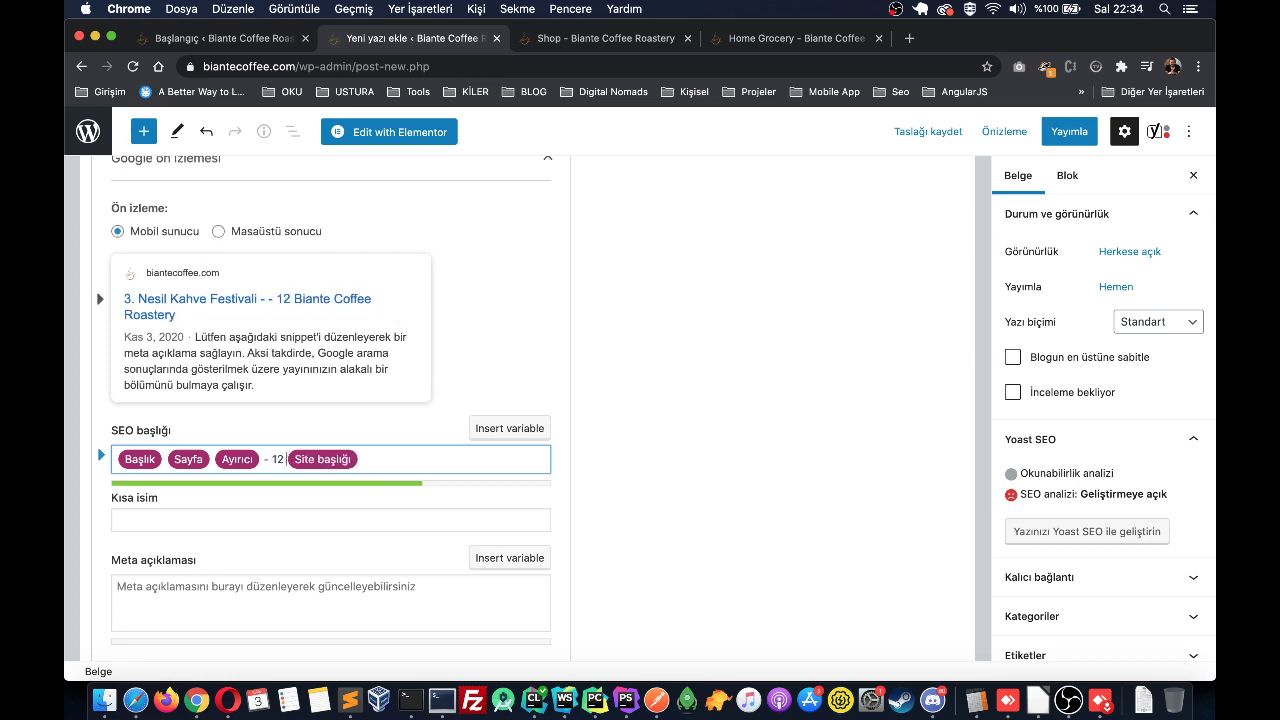
key(BackSpace)
key(BackSpace)
key(BackSpace)
key(BackSpace)
key(BackSpace)
key(BackSpace)
key(BackSpace)
key(BackSpace)
key(BackSpace)
key(BackSpace)
key(BackSpace)
key(BackSpace)
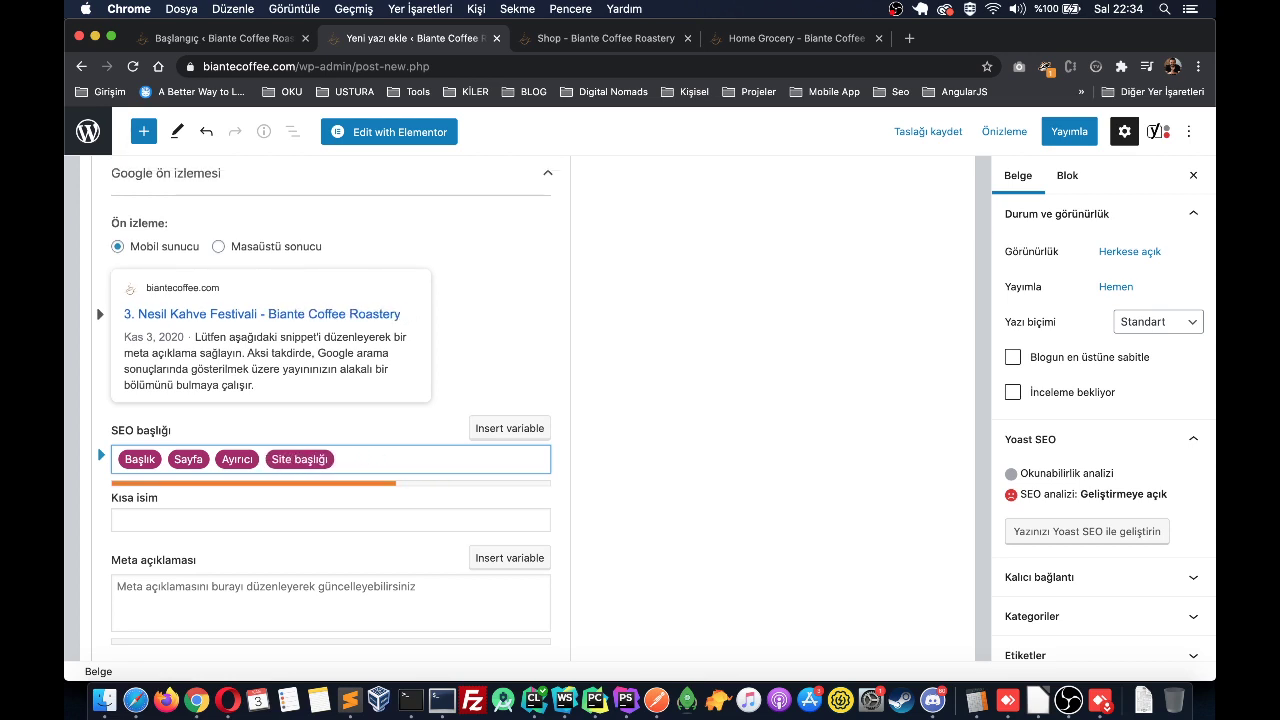
text(Ayr)
key(BackSpace)
key(BackSpace)
key(BackSpace)
Step: Insert "12 Haziran 2020 Festival" between the separator and site title variables of the SEO title
text(12 Haziran 2020)
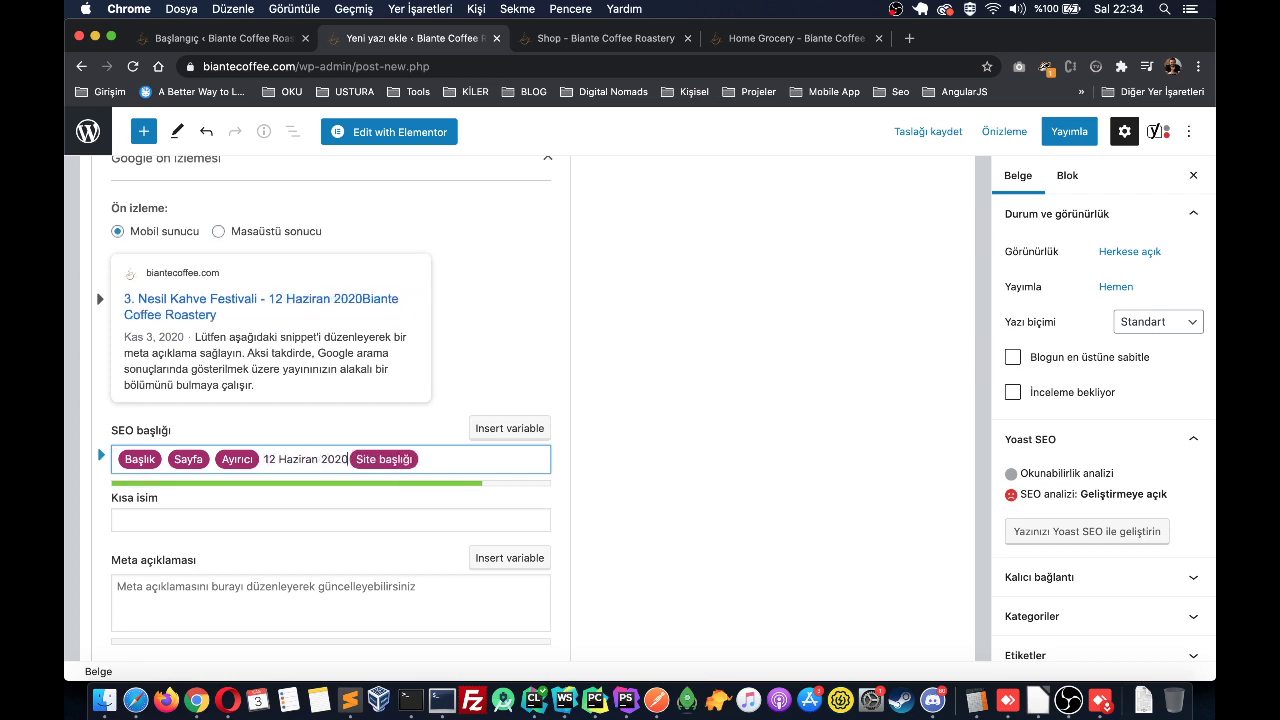
text( Fesli)
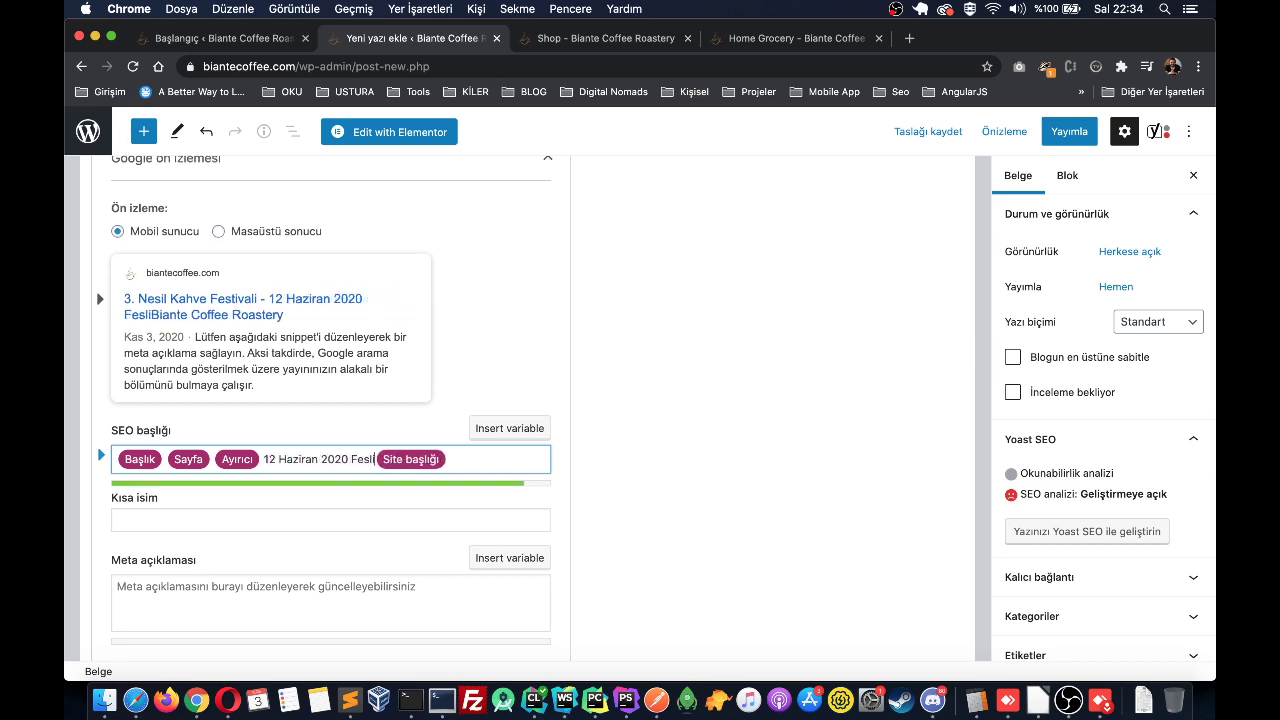
key(BackSpace)
key(BackSpace)
text(tival Bil)
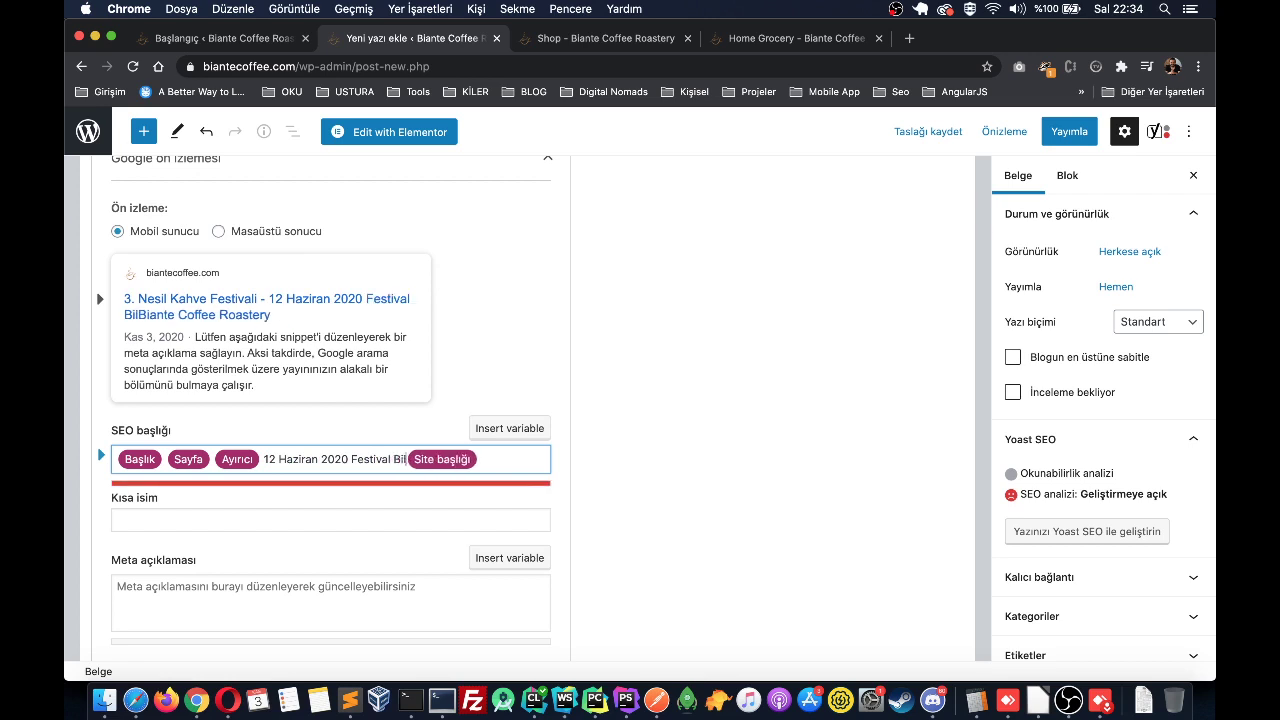
key(BackSpace)
key(BackSpace)
key(BackSpace)
text(-)
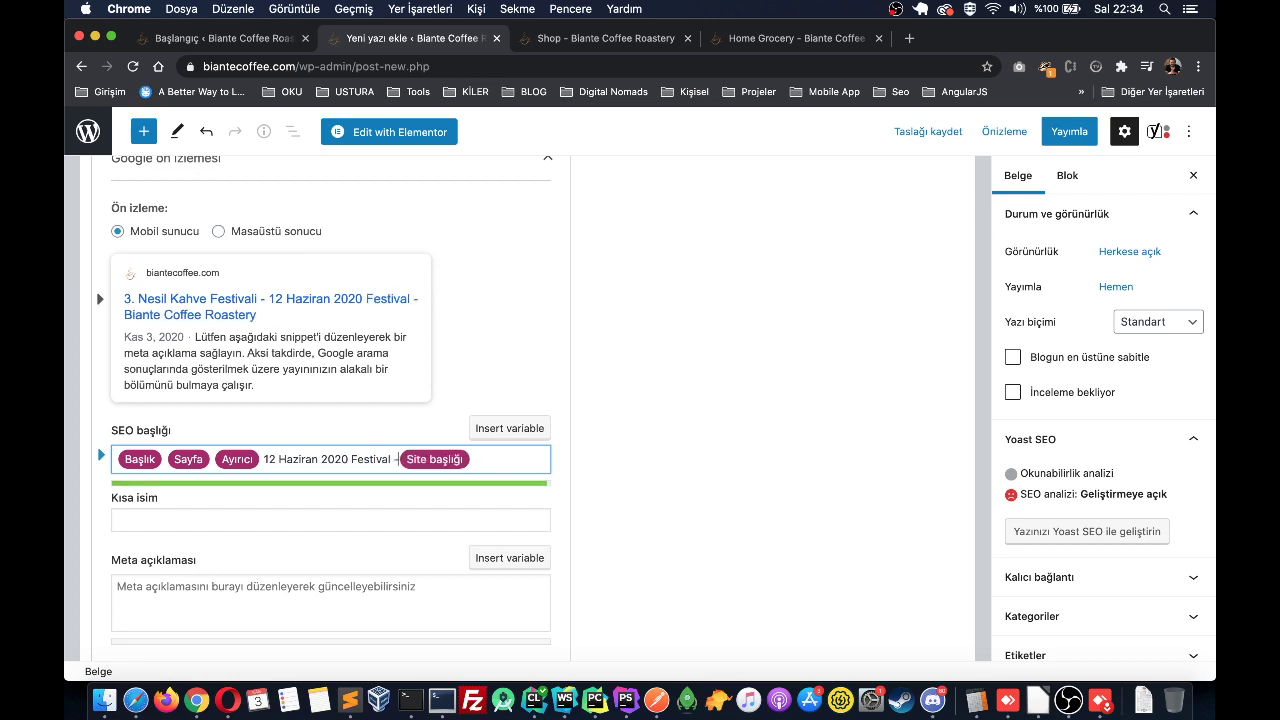
key(BackSpace)
key(BackSpace)
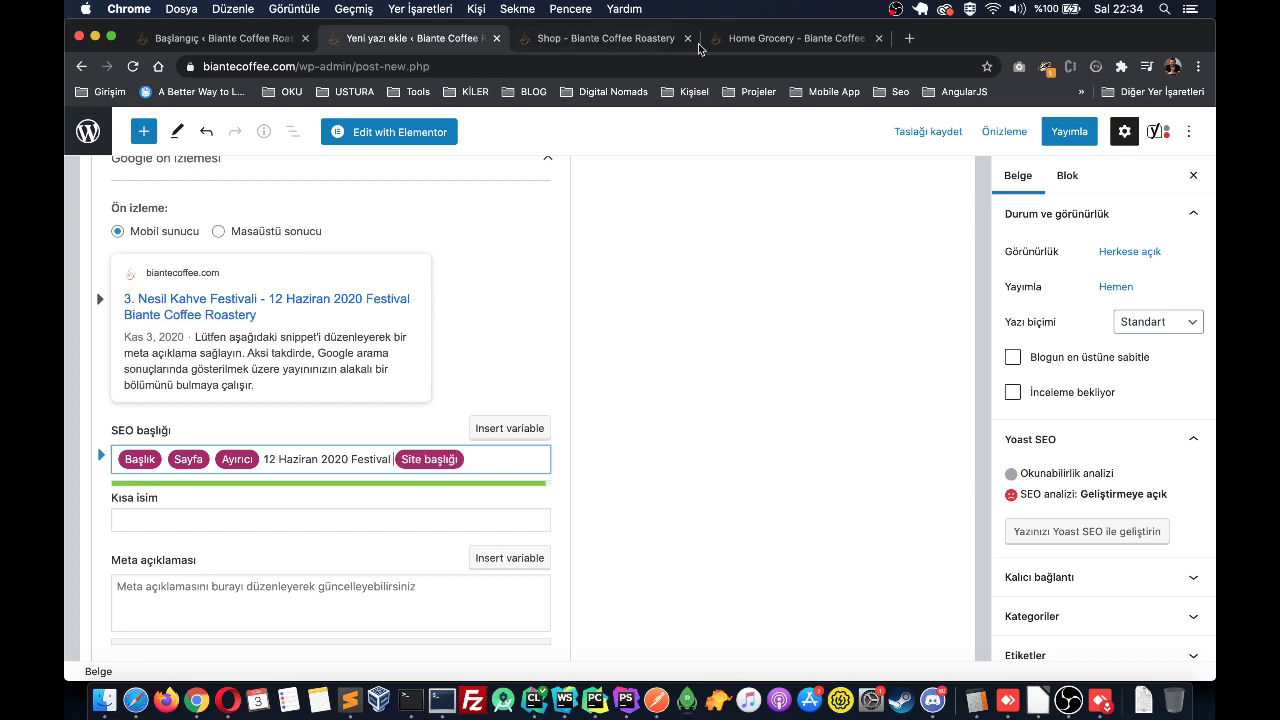
Step: Set the post's slug to "3-nesil-kahve-festivali" in the Yoast SEO settings
scroll(272, 327, down, 1)
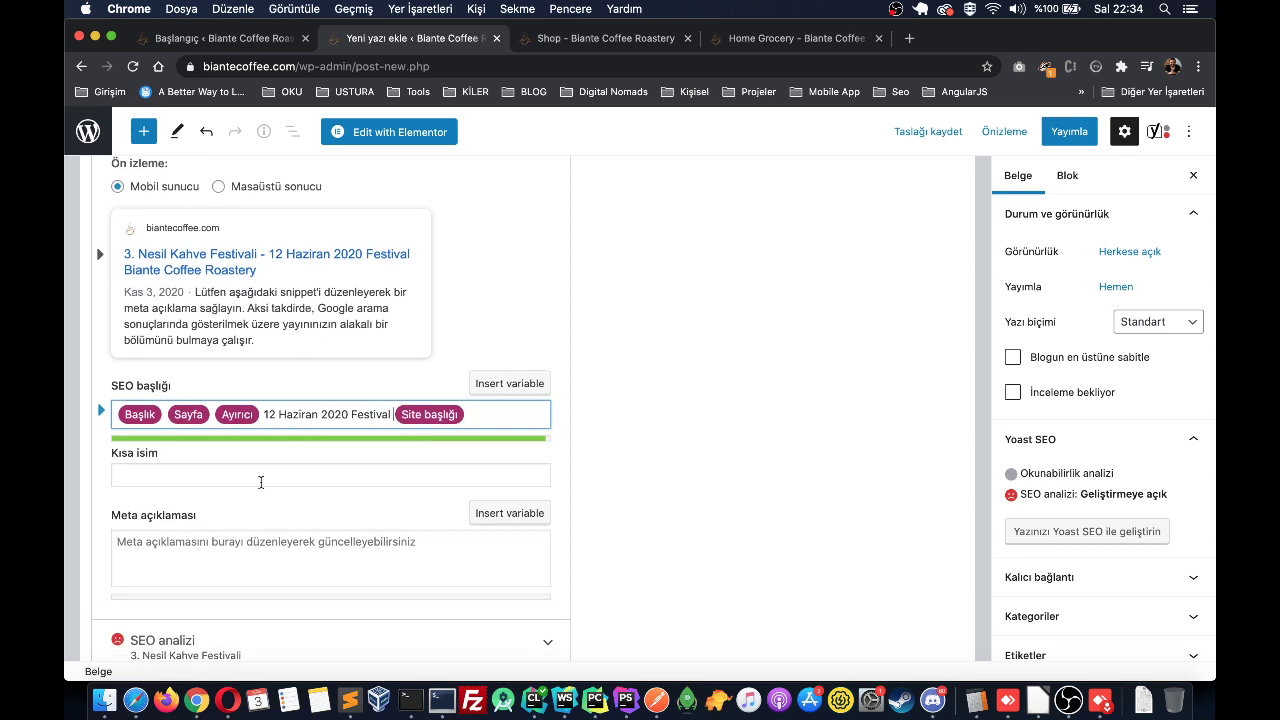
click(259, 478)
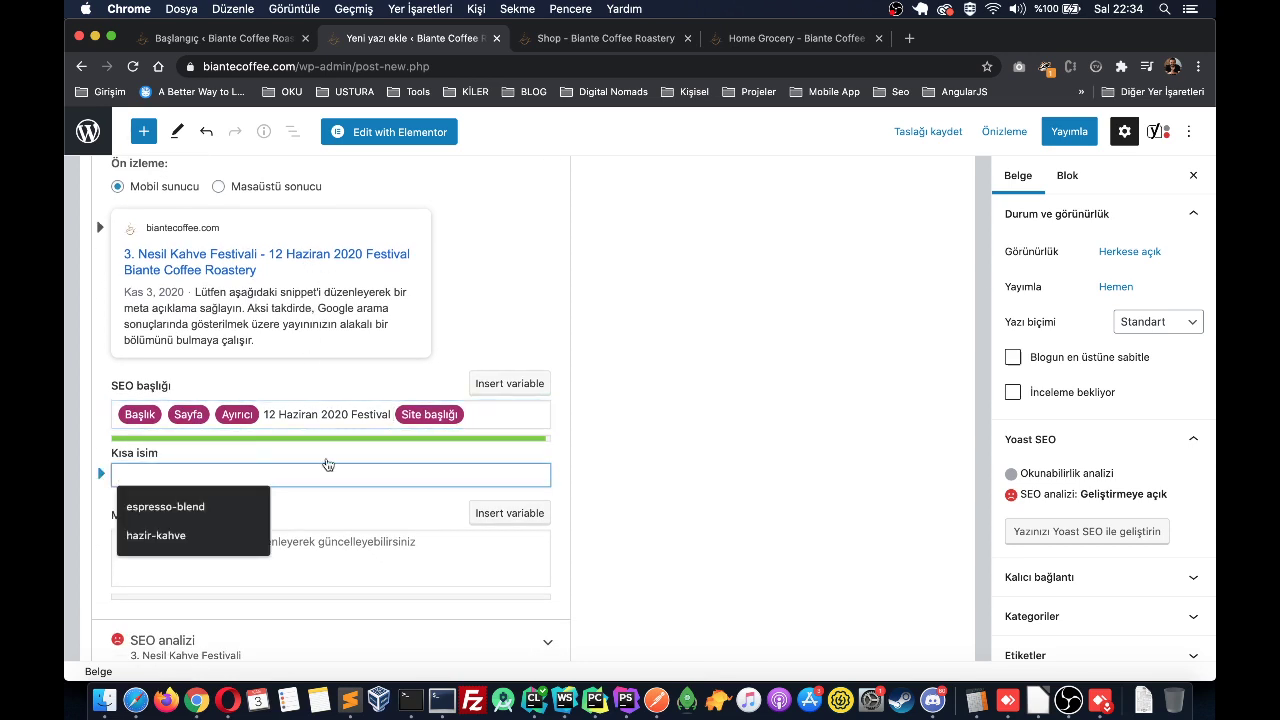
text(l-kahve-festivali)
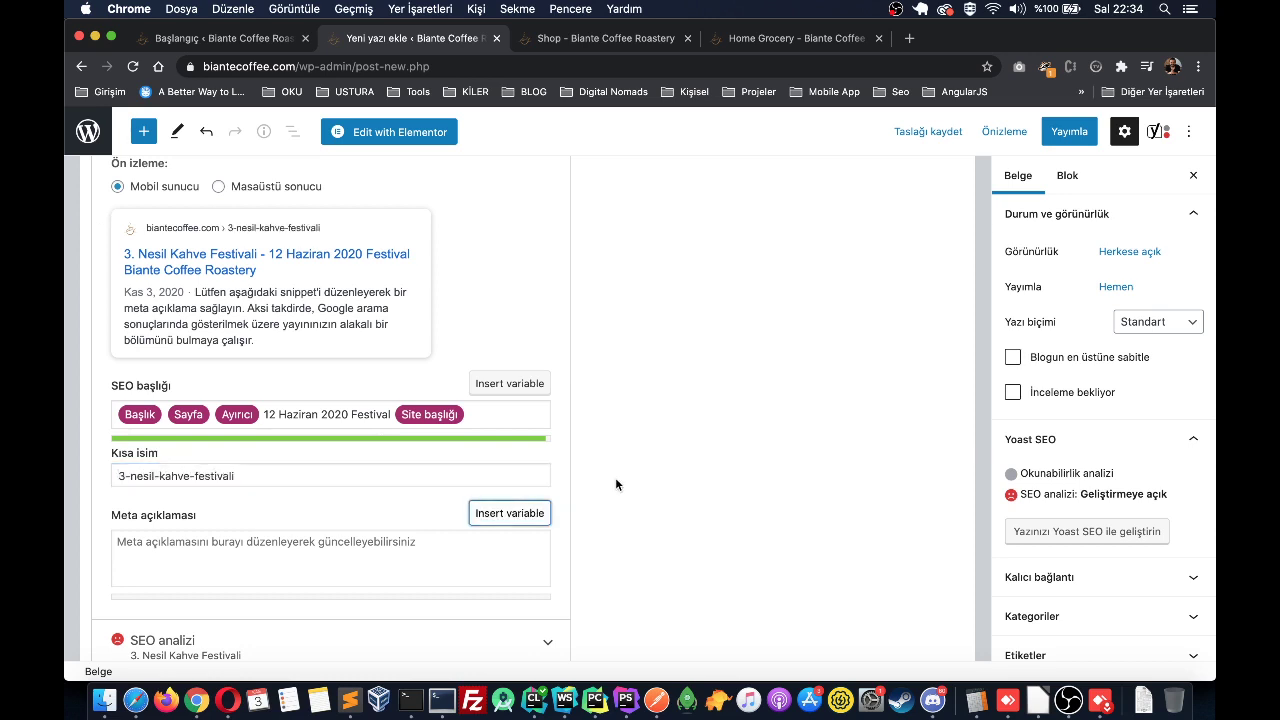
Step: Write the meta description "12 Hazirandaki 3. Nesil Kahve festivali biletleri ve açıklamaları için"
click(443, 560)
text(12 Hazirandaki )
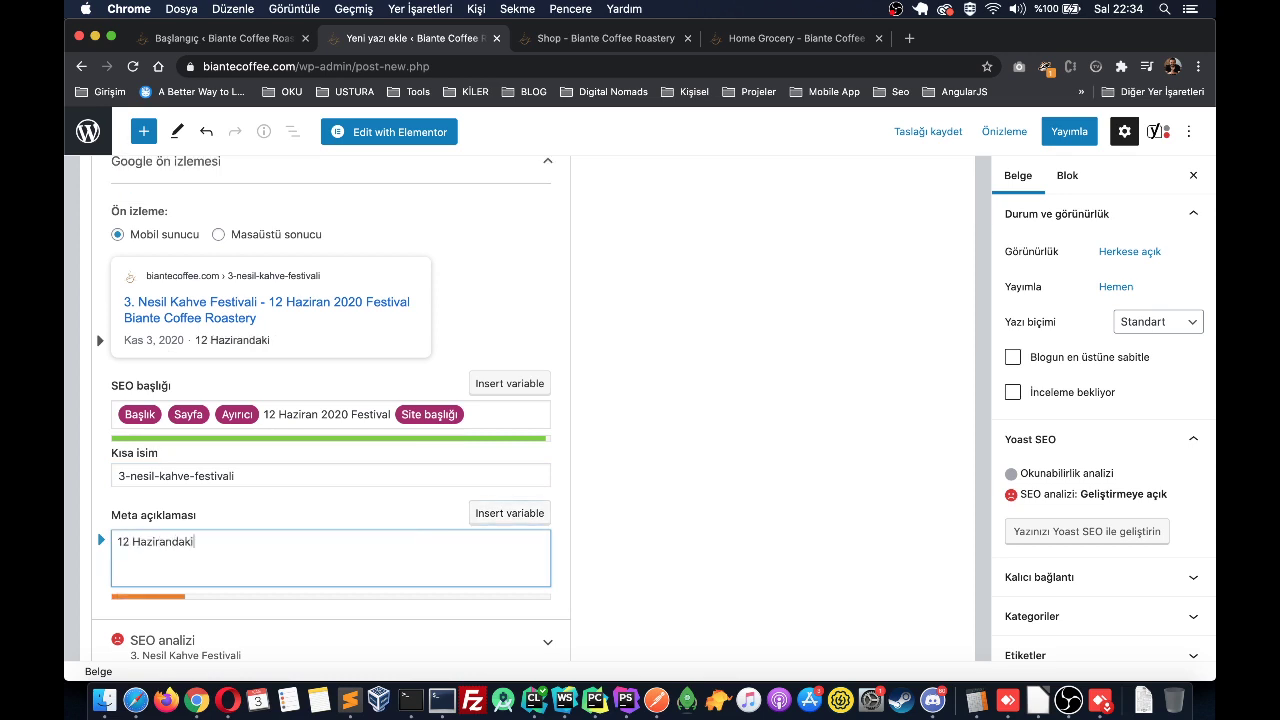
text(3. Nesil Ka)
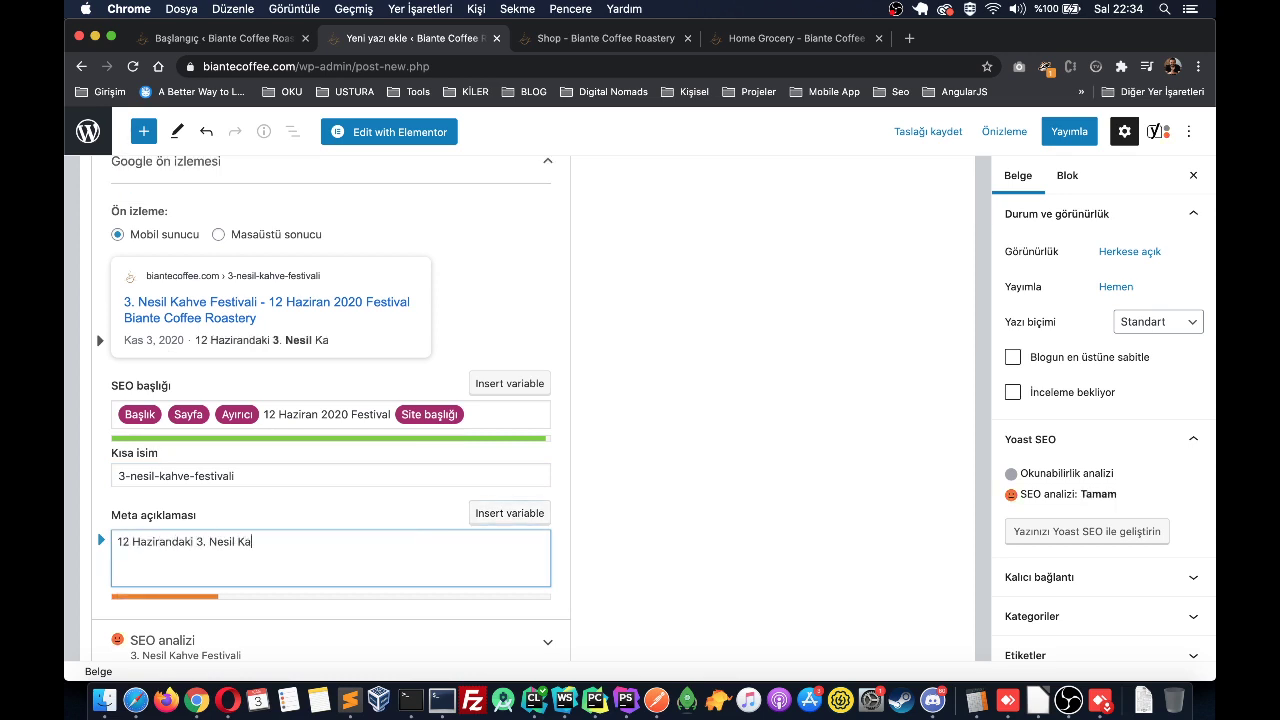
text(hve festivali )
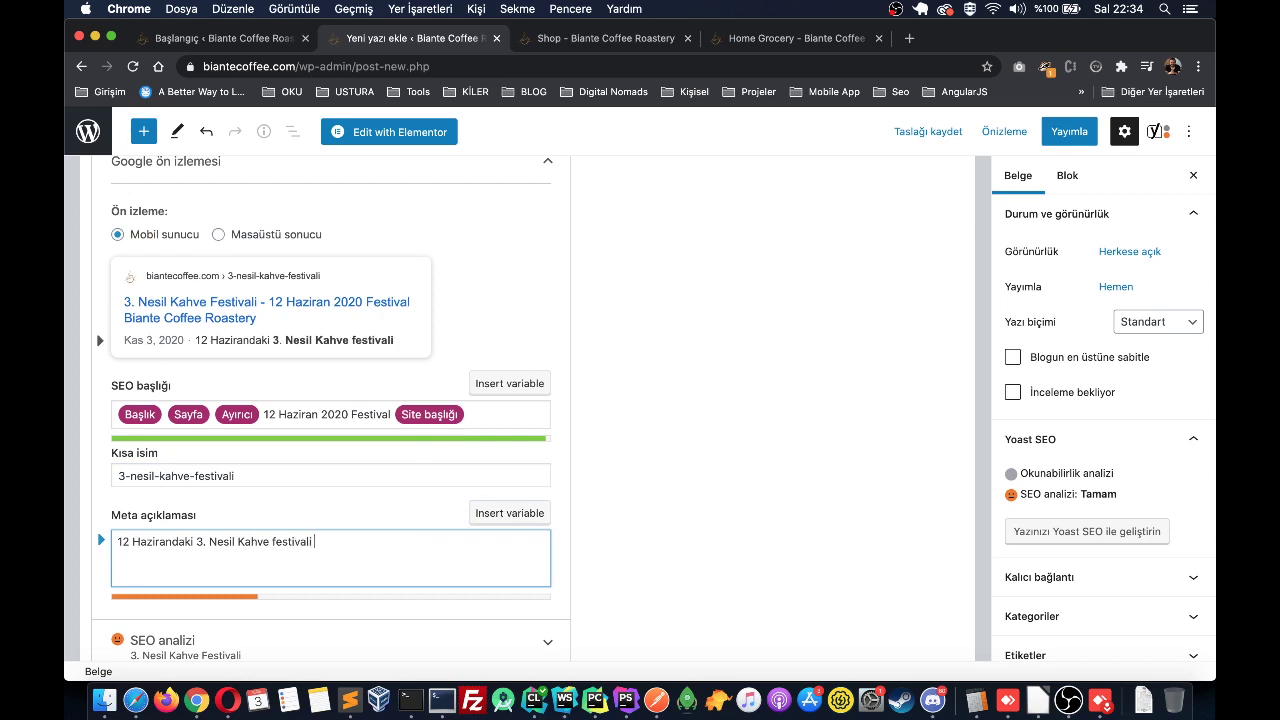
text(için biletleri ve açıklamaları için)
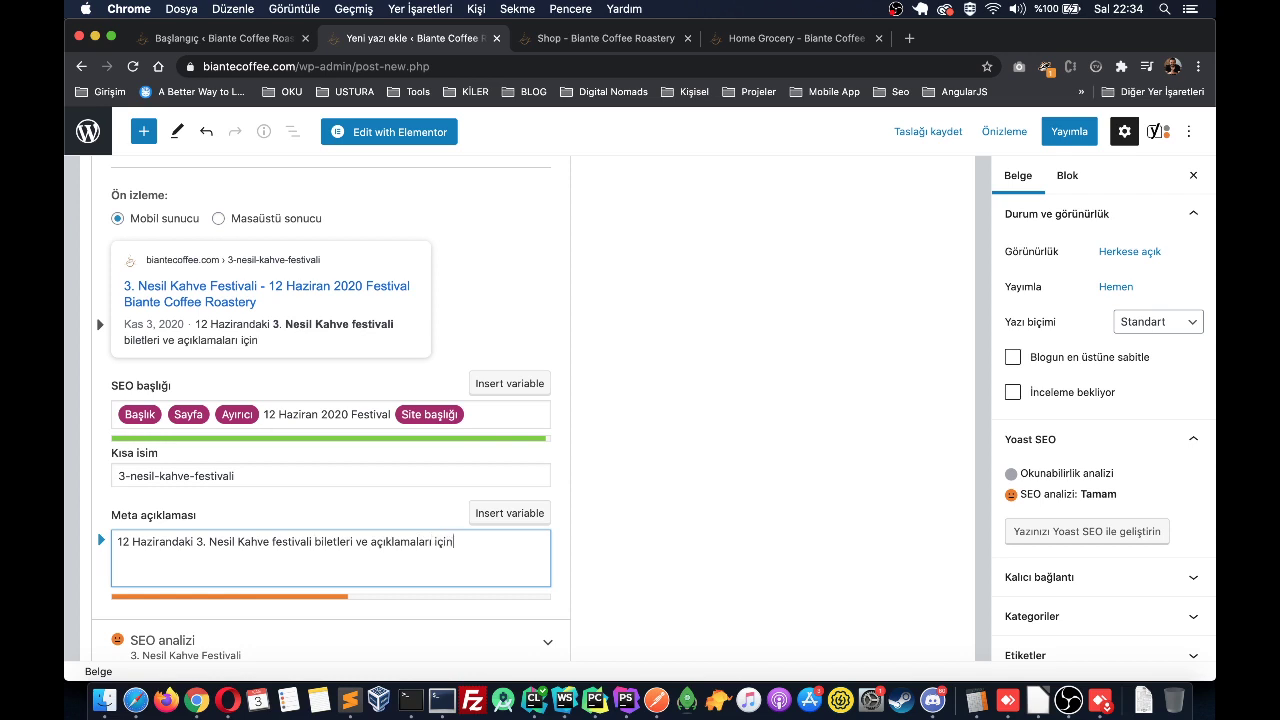
text(tıklayın)
key(BackSpace)
key(BackSpace)
key(BackSpace)
key(BackSpace)
key(BackSpace)
key(BackSpace)
Step: Add "Uluslararası Çorlu 5. Kahve Festivali" to the beginning of the meta description
key(super+a)
key(Left)
text(Ulusla)
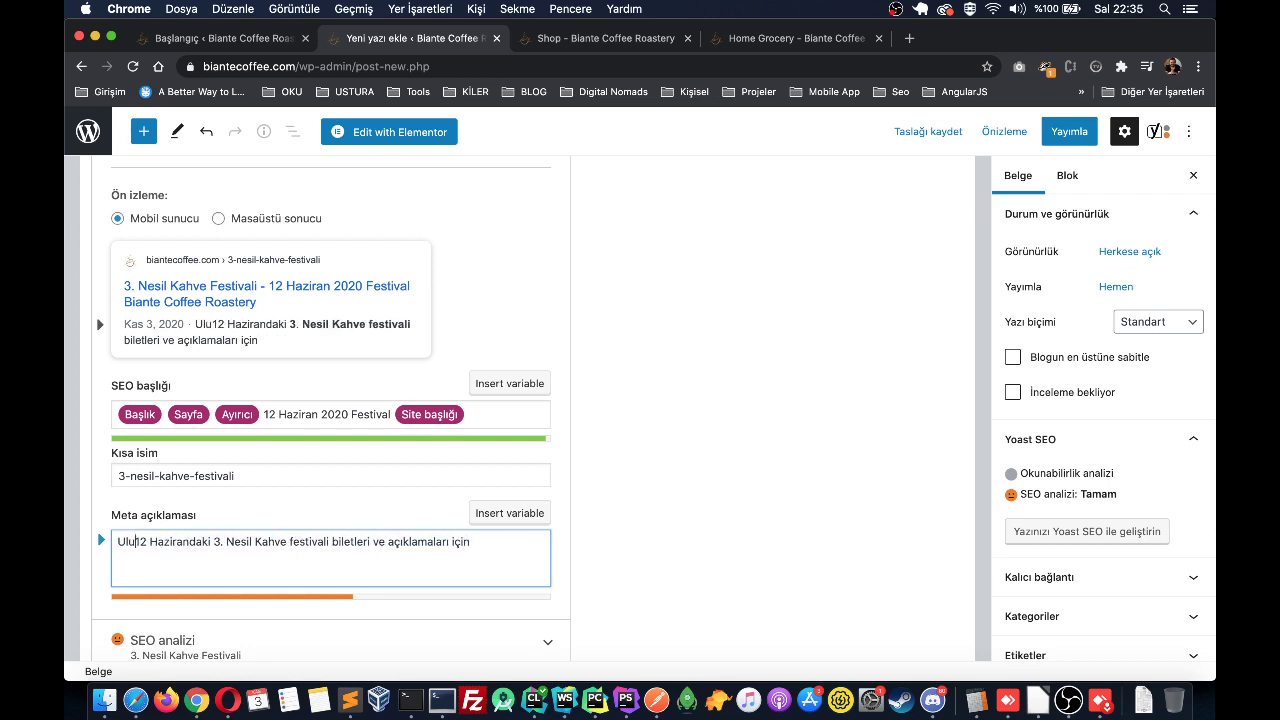
text(rarası Çorlu )
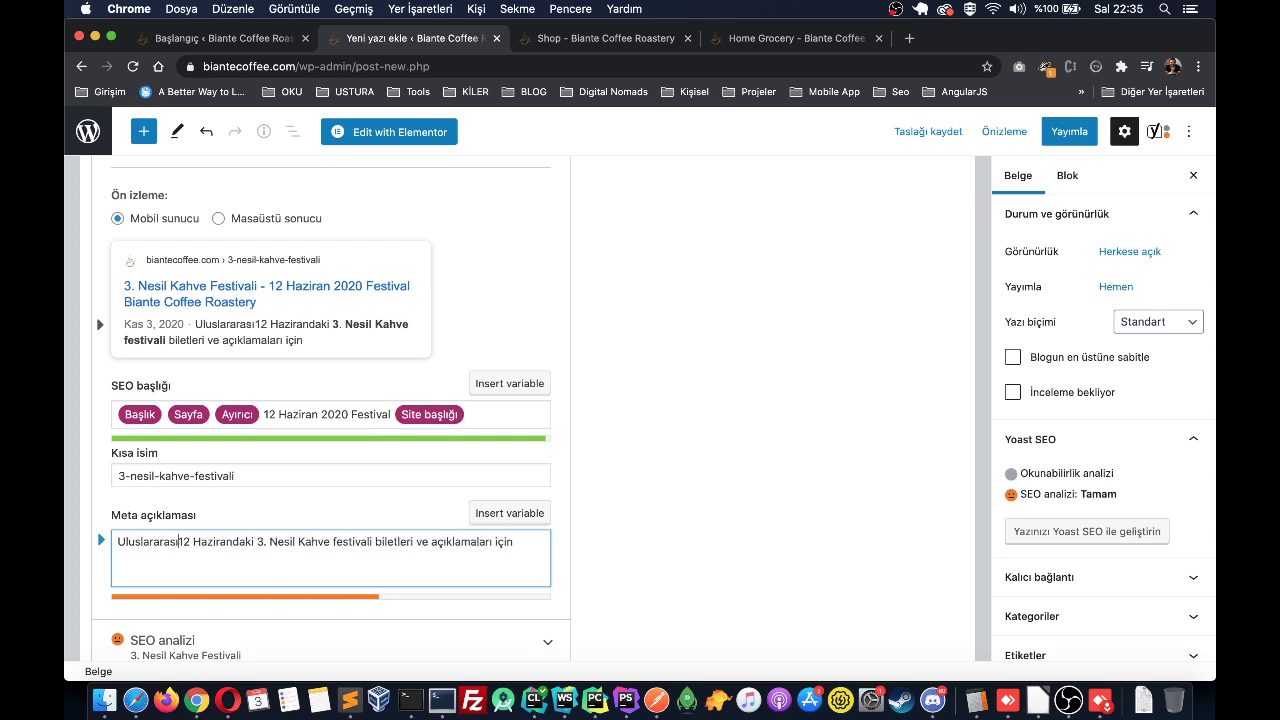
text(5. Kahve )
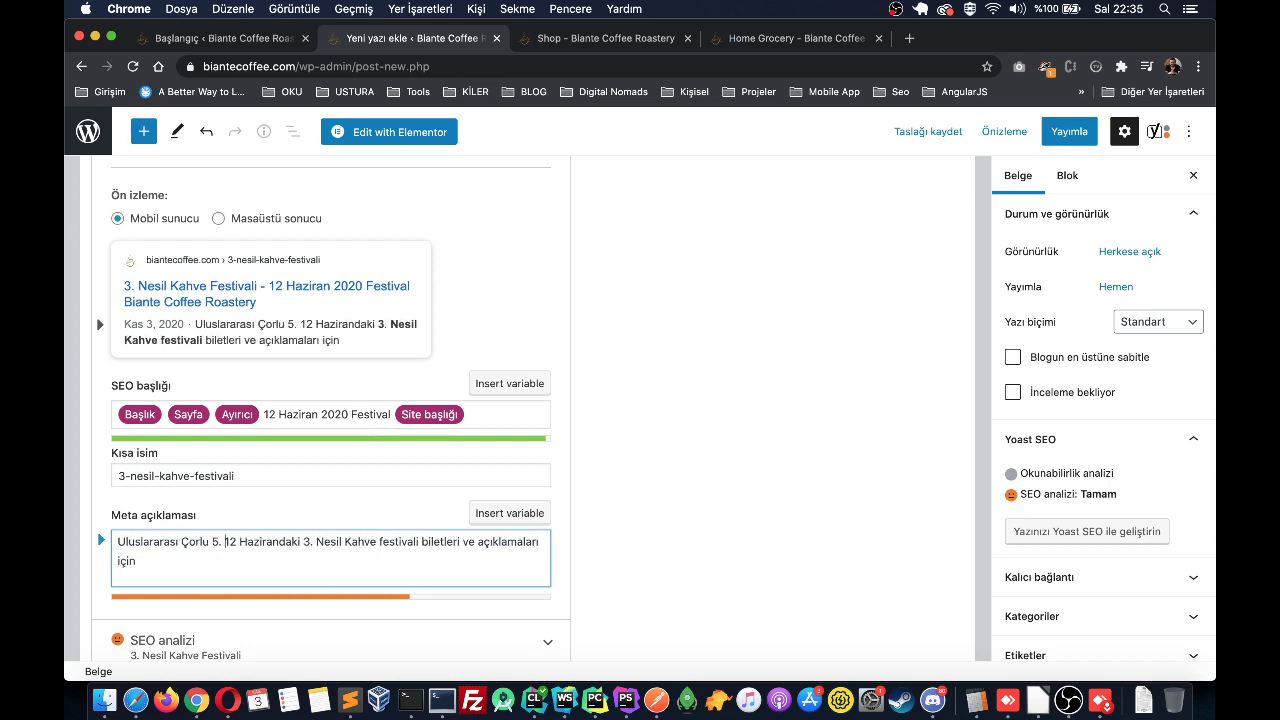
text(Festivali)
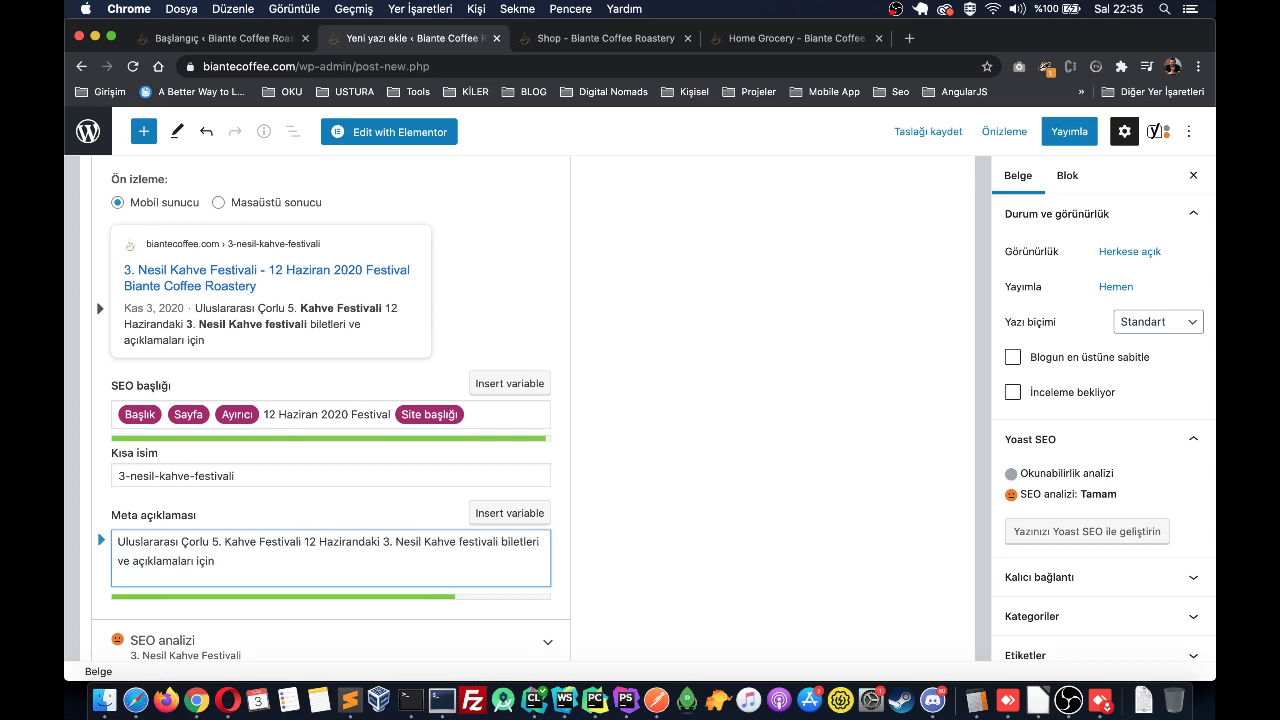
Step: Review the finished meta description and Google preview, and expand the SEO analysis to read its results
scroll(290, 602, down, 1)
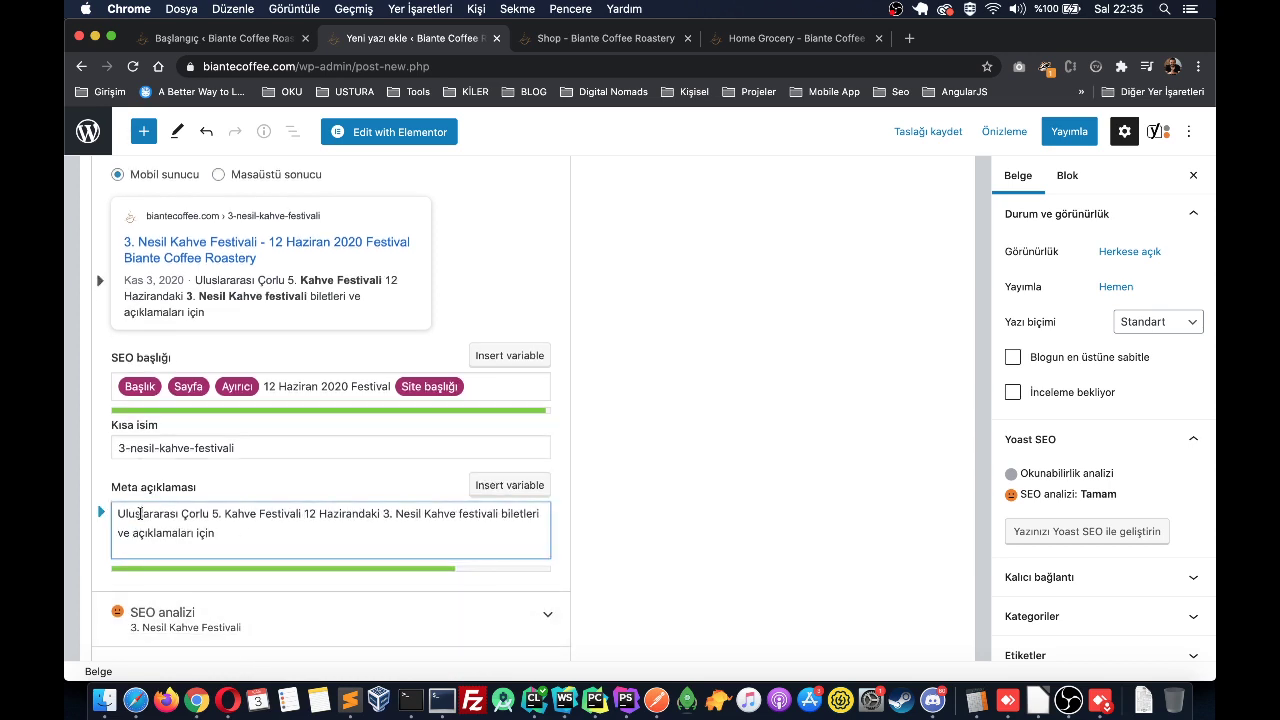
triple_click(140, 513)
click(402, 540)
scroll(471, 417, up, 3)
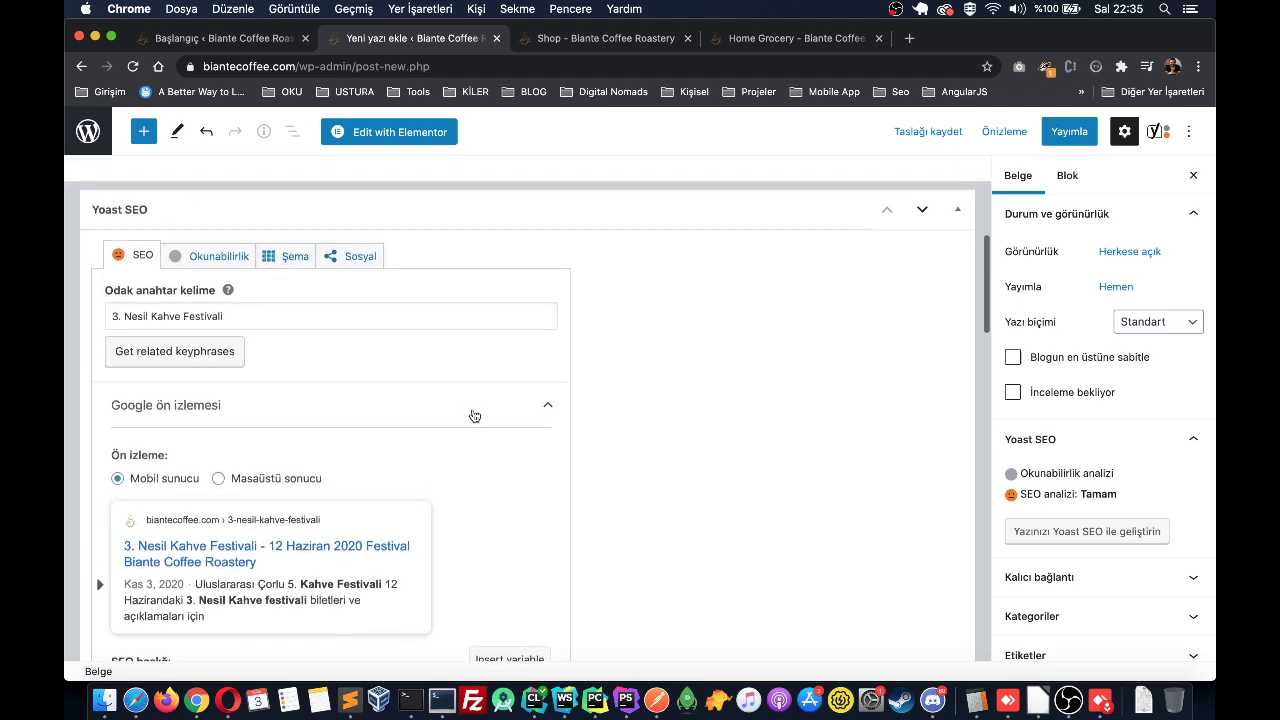
scroll(474, 416, down, 2)
scroll(472, 412, down, 5)
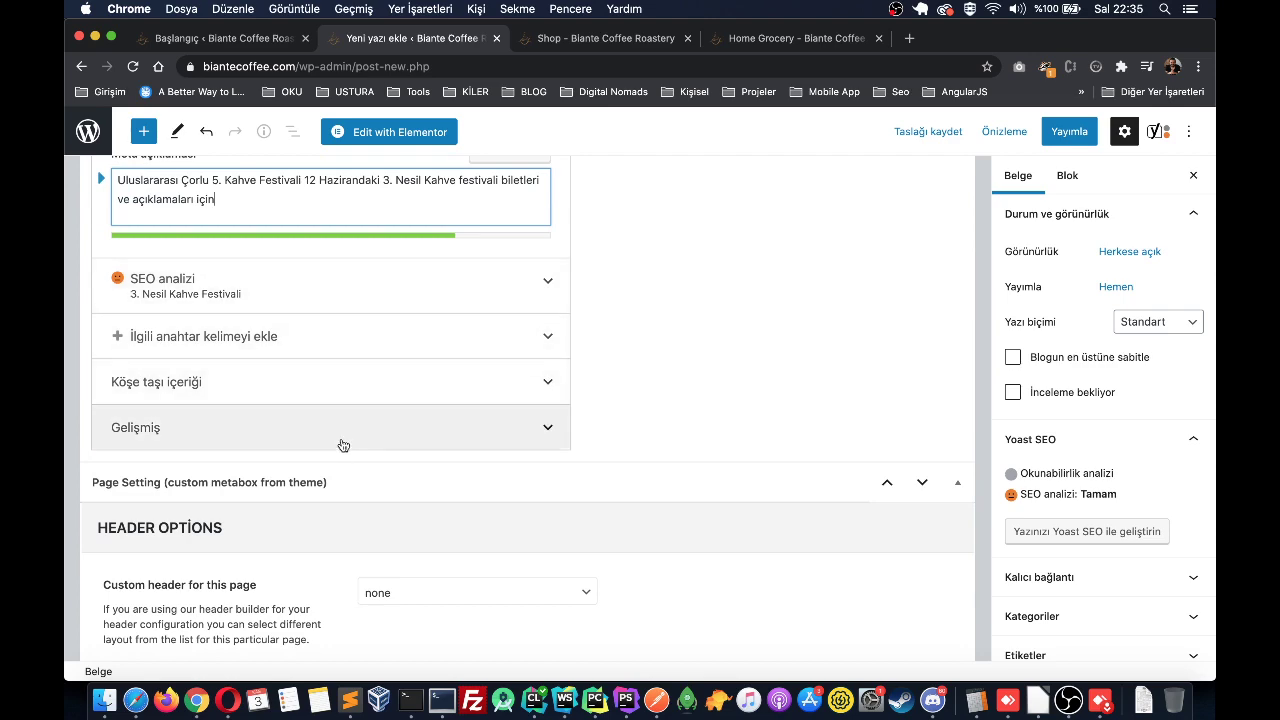
scroll(340, 443, up, 3)
scroll(341, 438, down, 1)
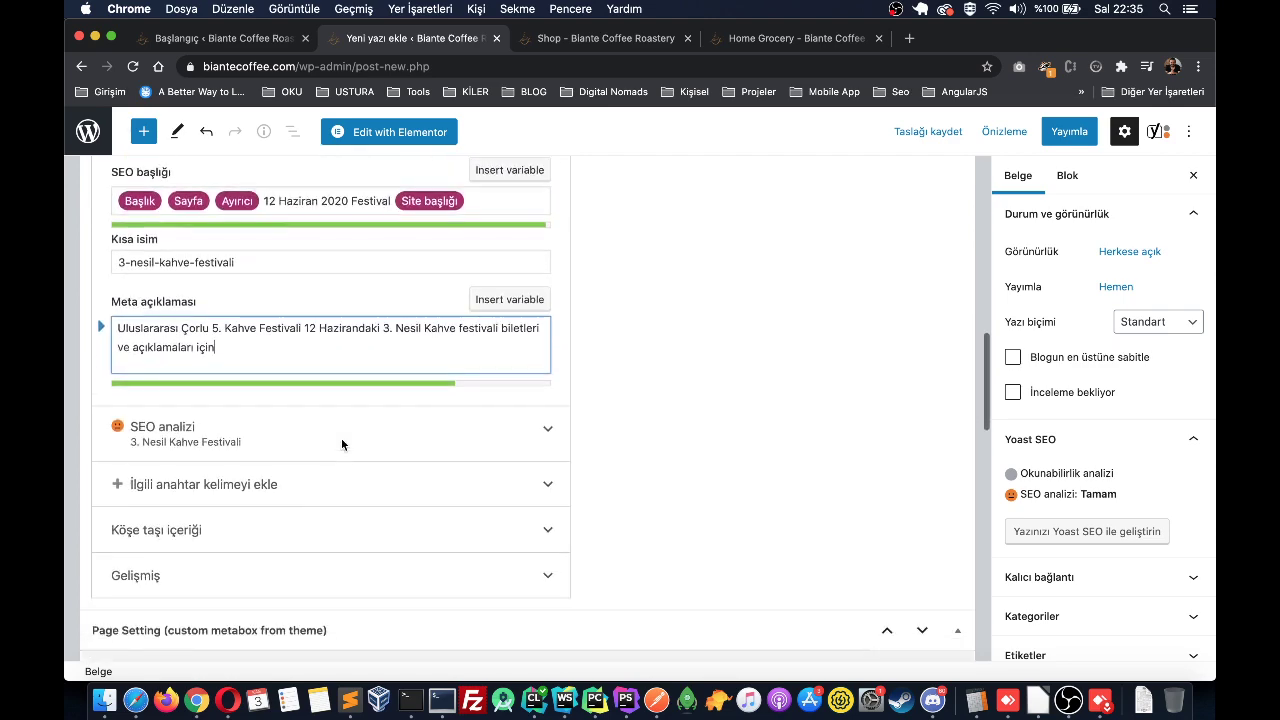
click(549, 418)
scroll(529, 417, down, 2)
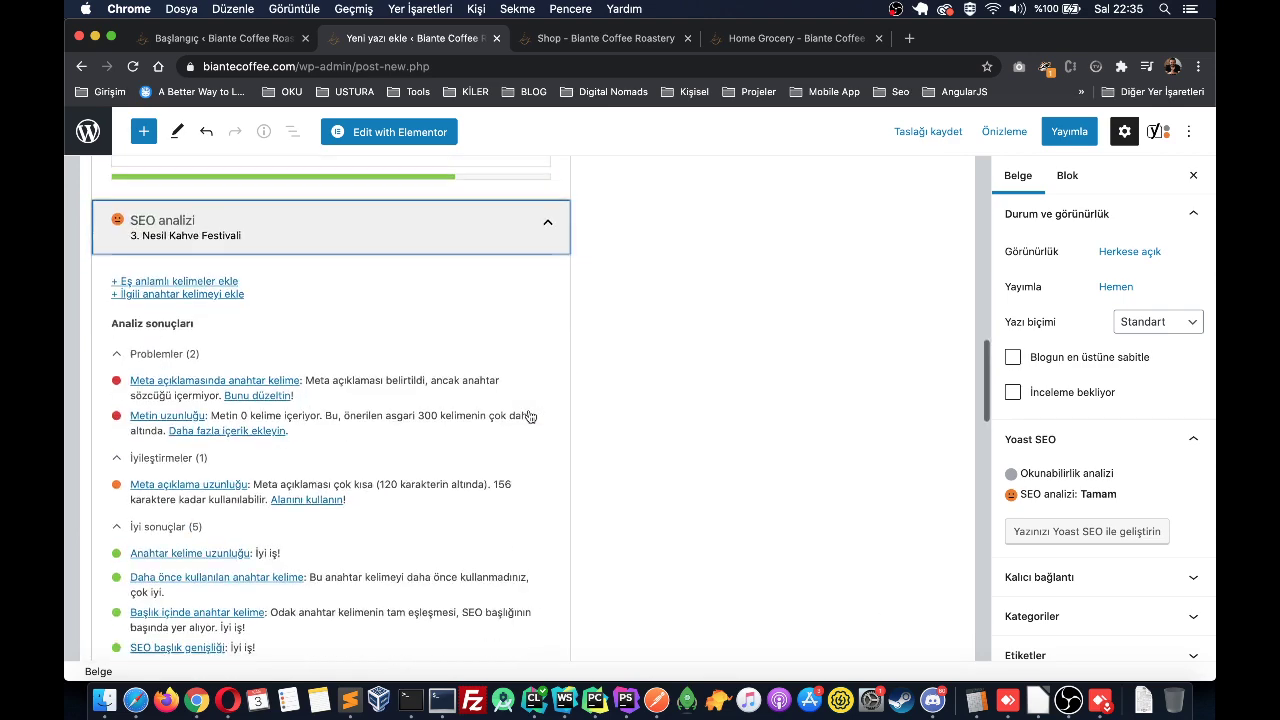
Step: Compare the focus keyphrase with the meta description and the problems listed in the SEO analysis
scroll(529, 412, up, 8)
triple_click(300, 398)
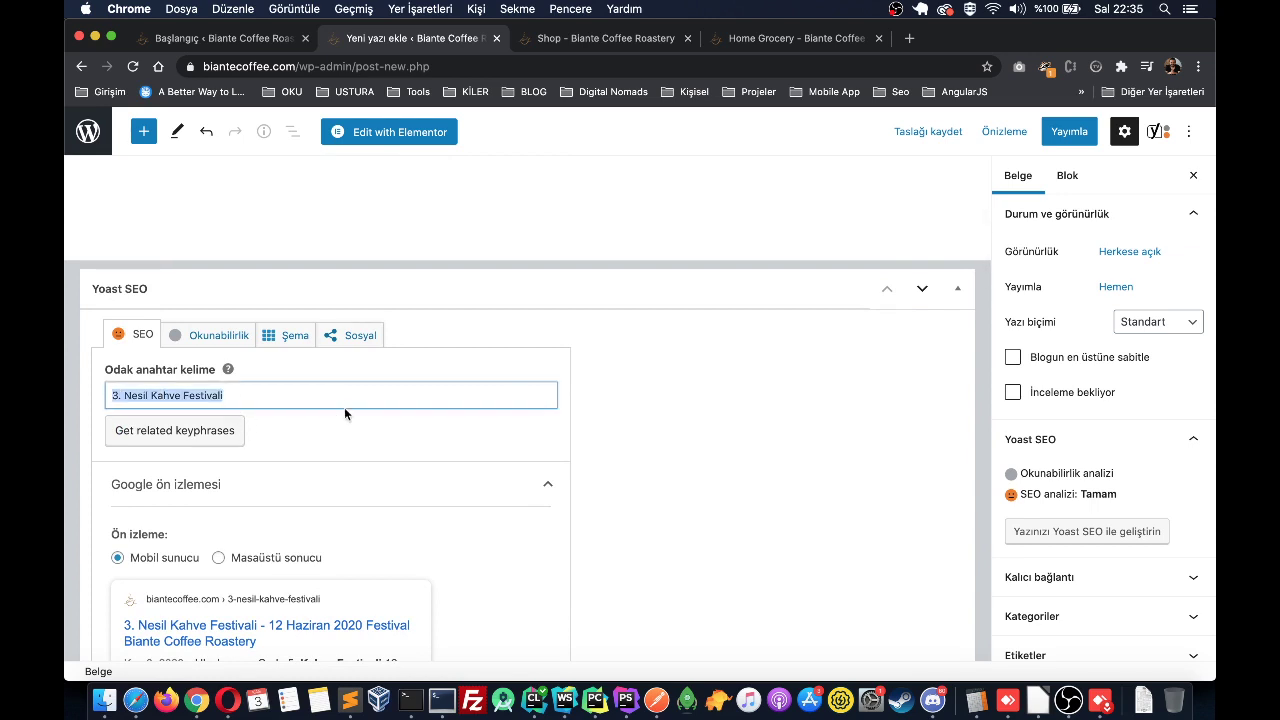
click(383, 404)
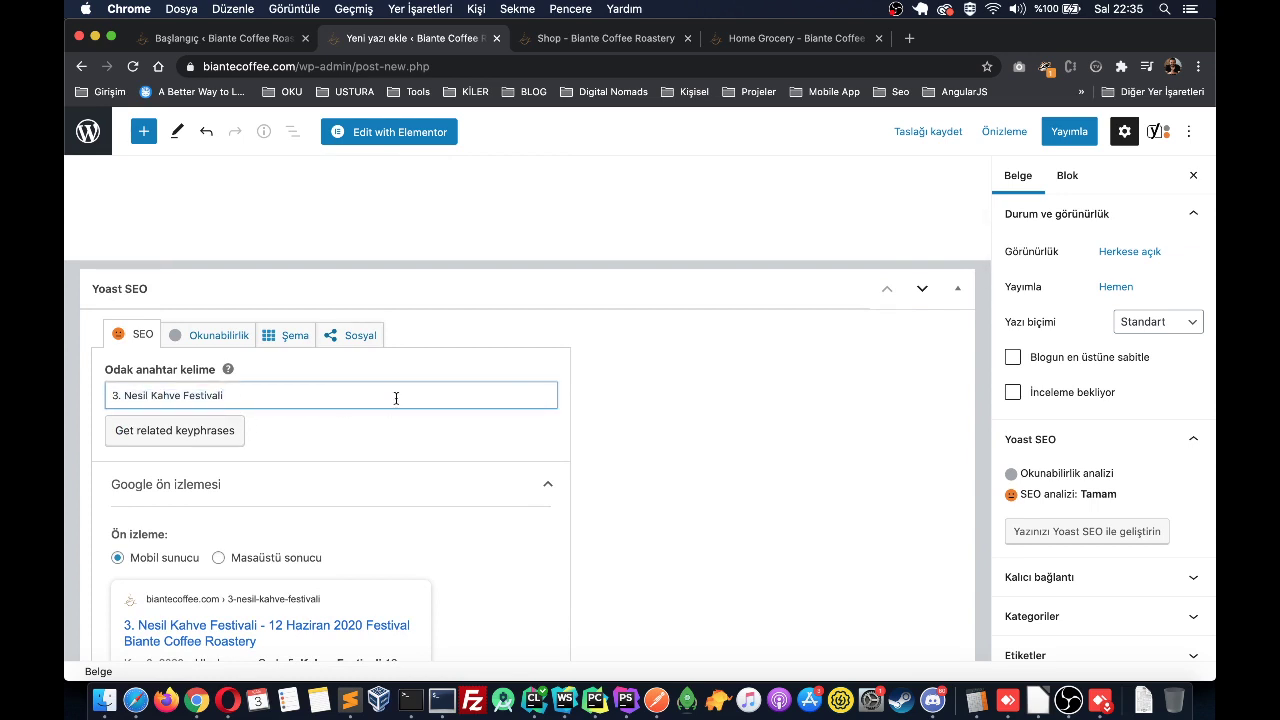
key(alt+shift+Left)
key(alt+shift+Left)
key(alt+shift+Left)
key(alt+shift+Left)
scroll(396, 400, down, 8)
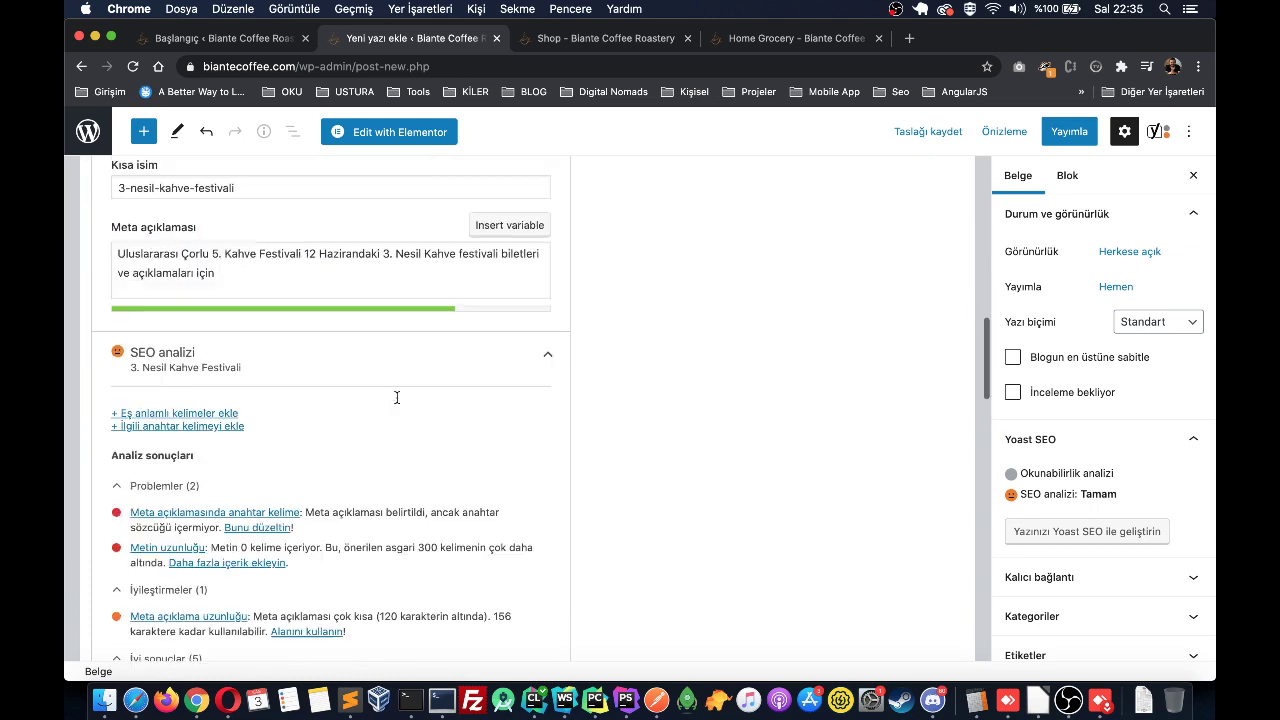
scroll(396, 396, down, 3)
Step: Write "Merhaba Arkadaşlar! Bu bir blog yazısı!" as the first paragraph under the post title
scroll(396, 396, up, 15)
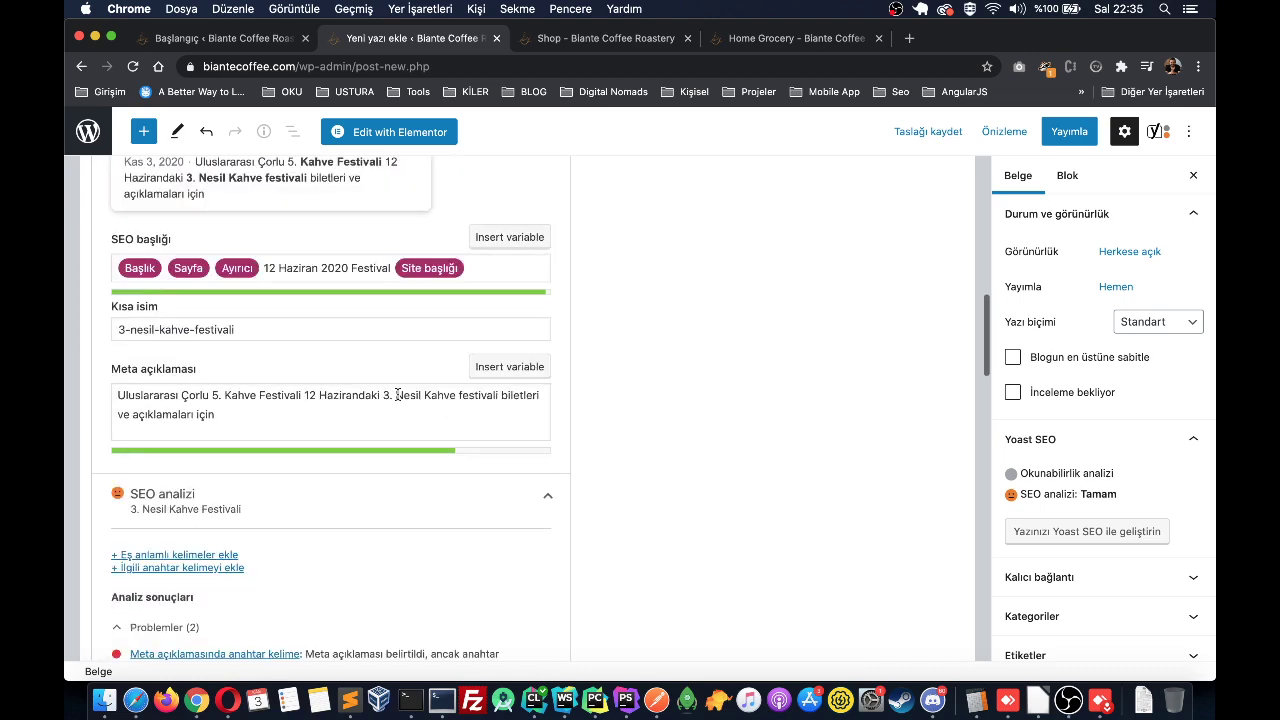
click(472, 300)
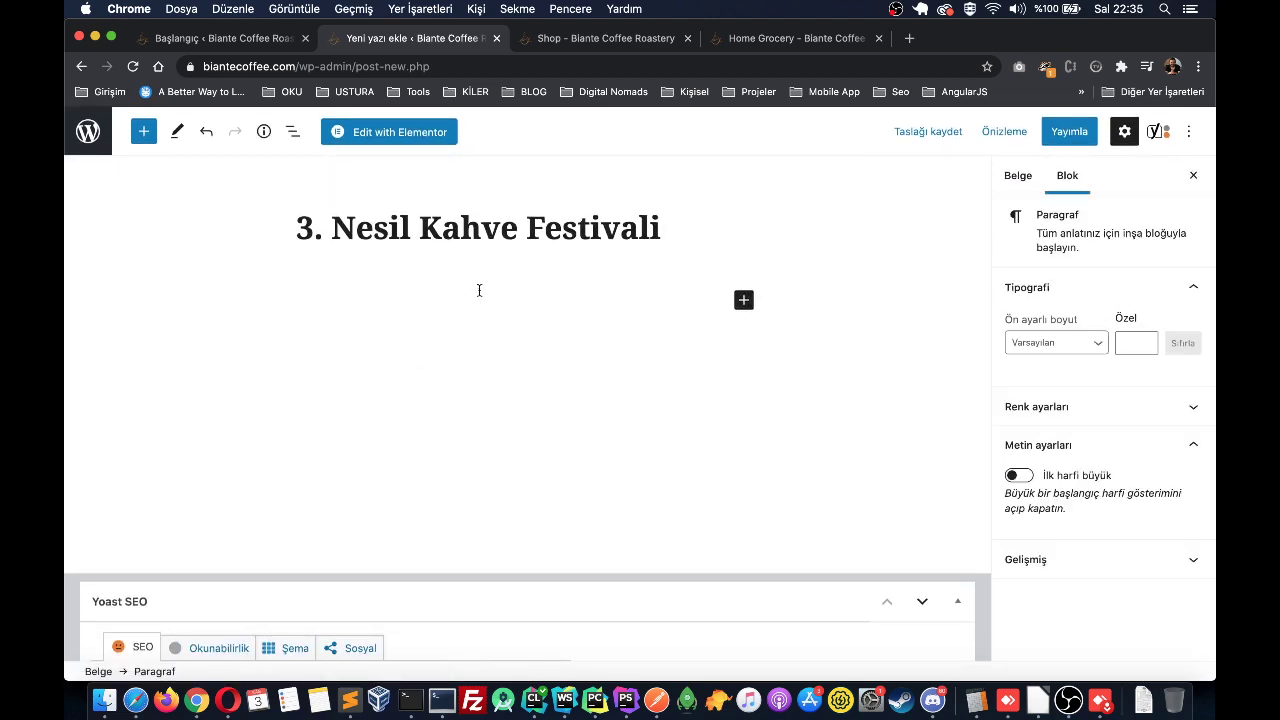
text(Merhaba Arkadaşlar! Bu bir blog yazısı!)
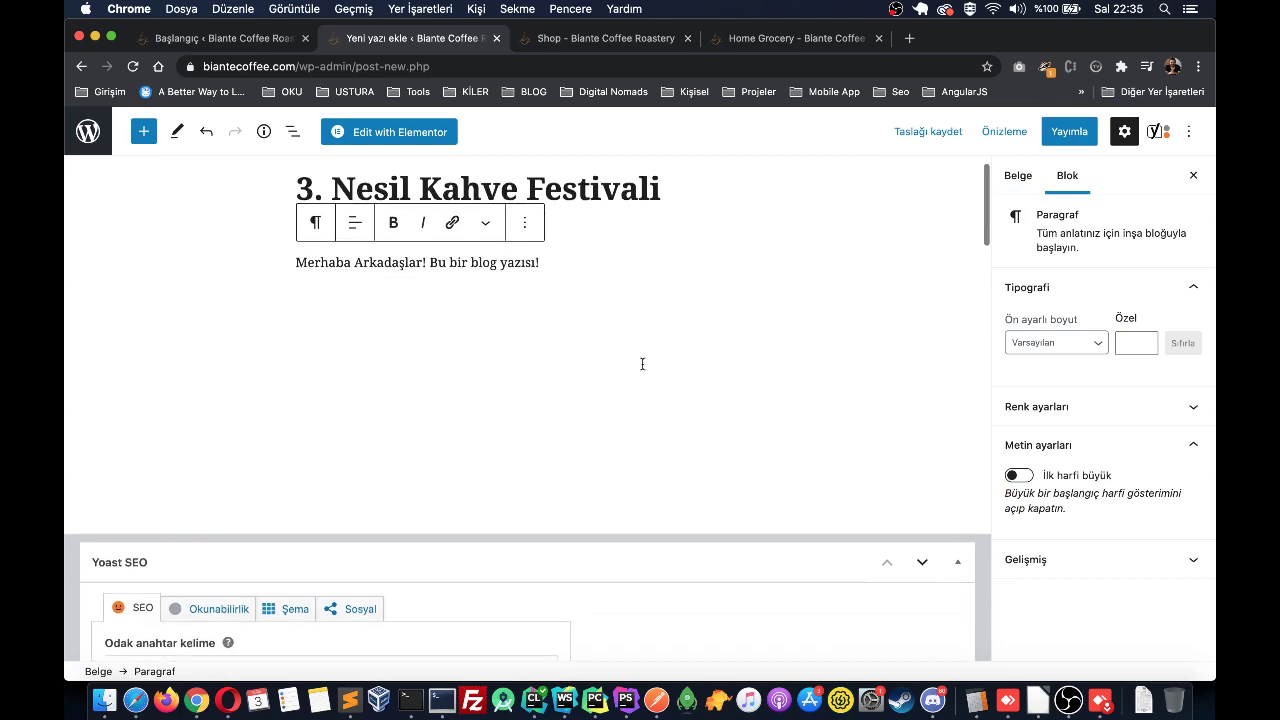
scroll(642, 365, down, 10)
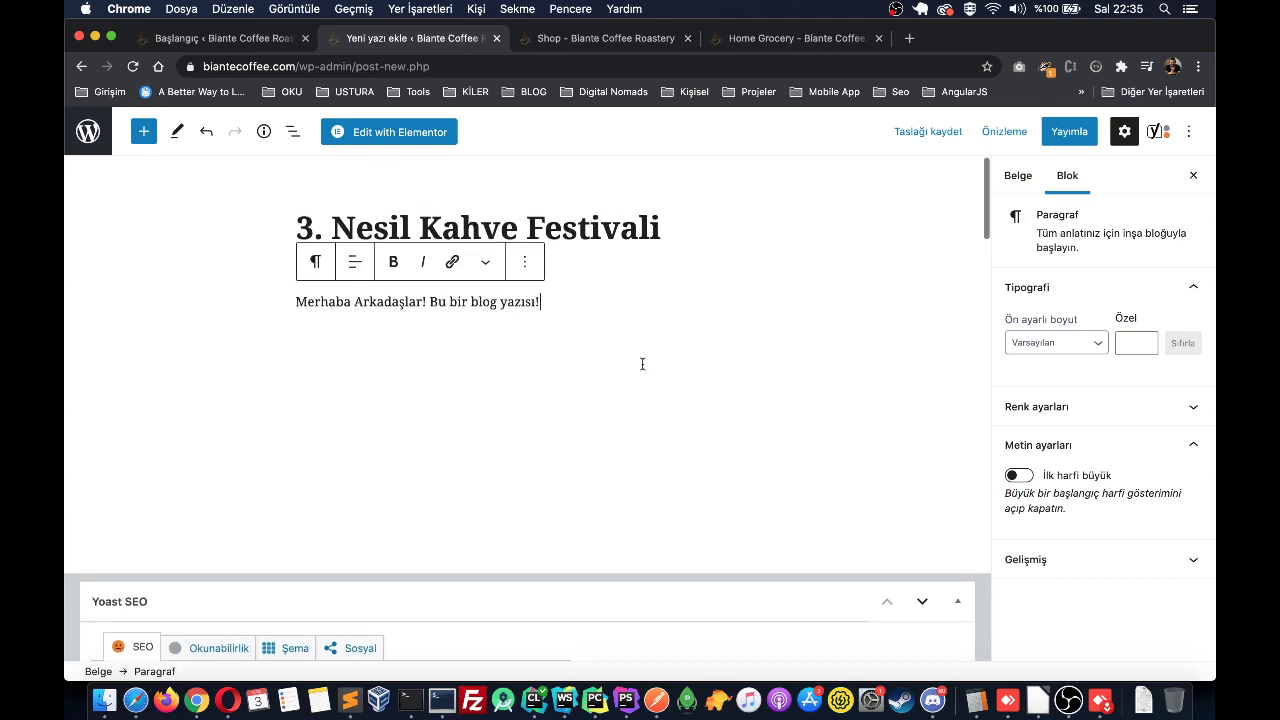
scroll(642, 365, down, 5)
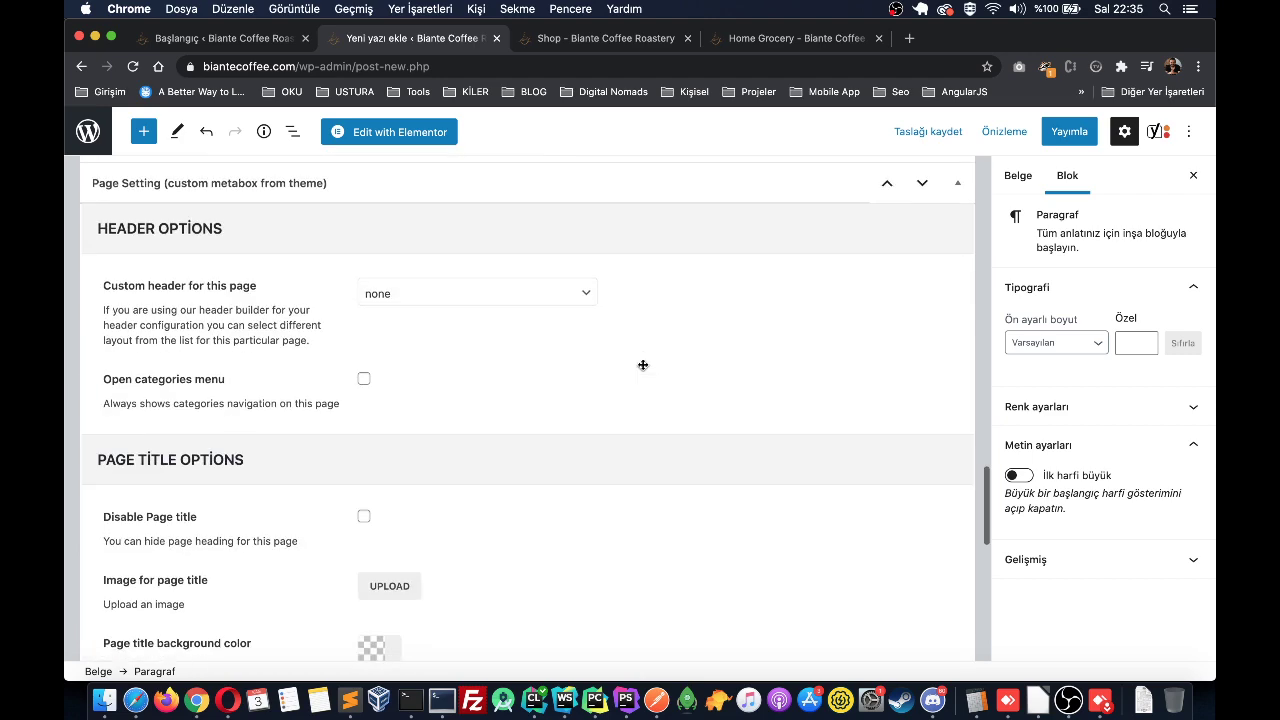
scroll(642, 365, up, 10)
scroll(642, 336, up, 3)
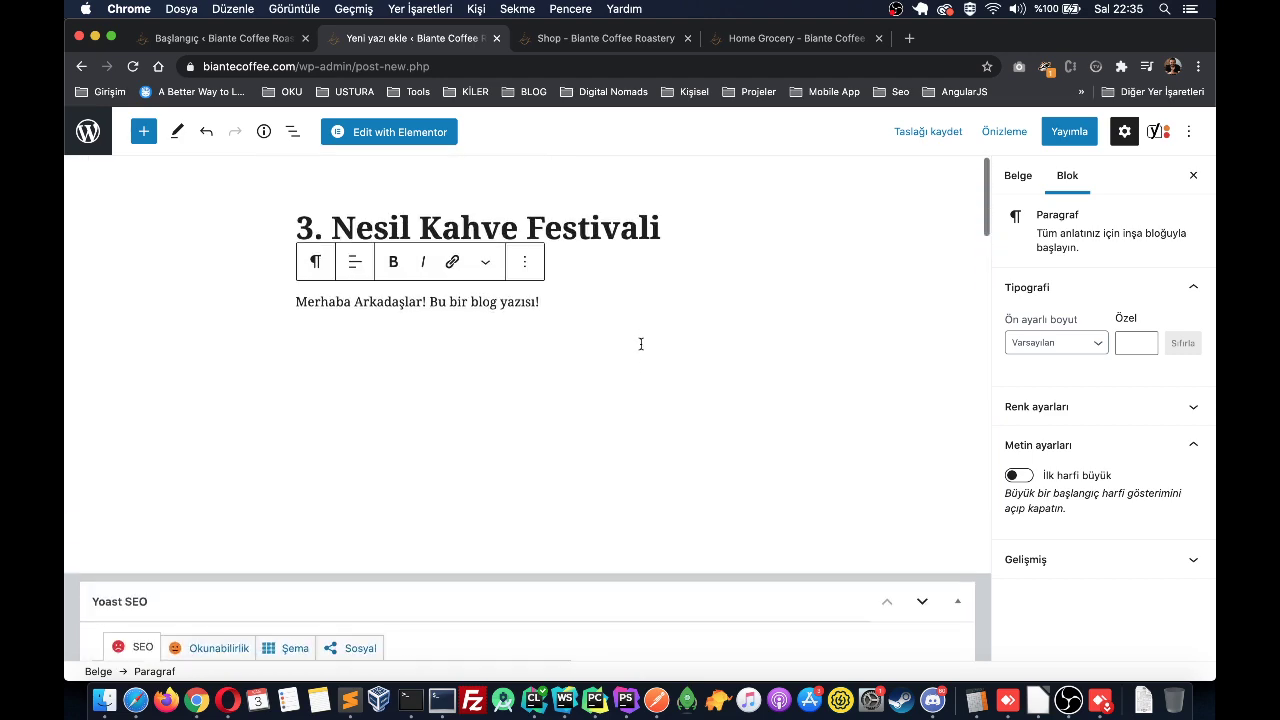
click(499, 319)
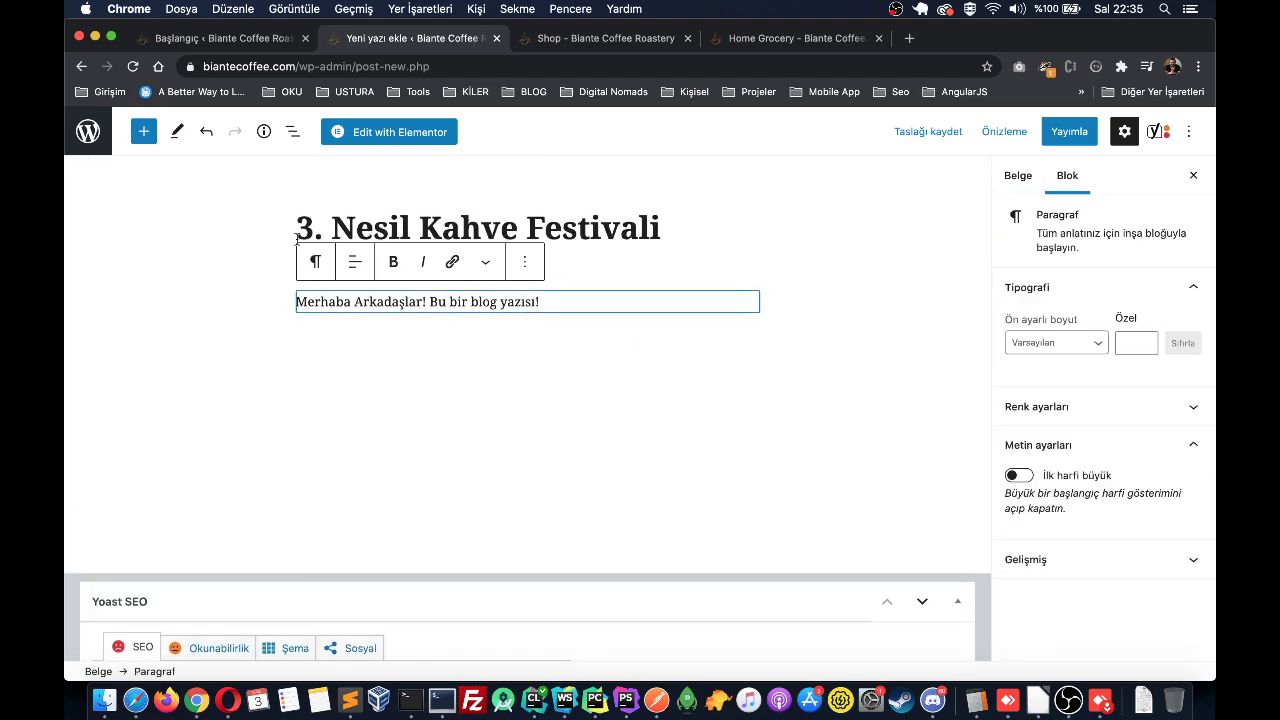
click(410, 196)
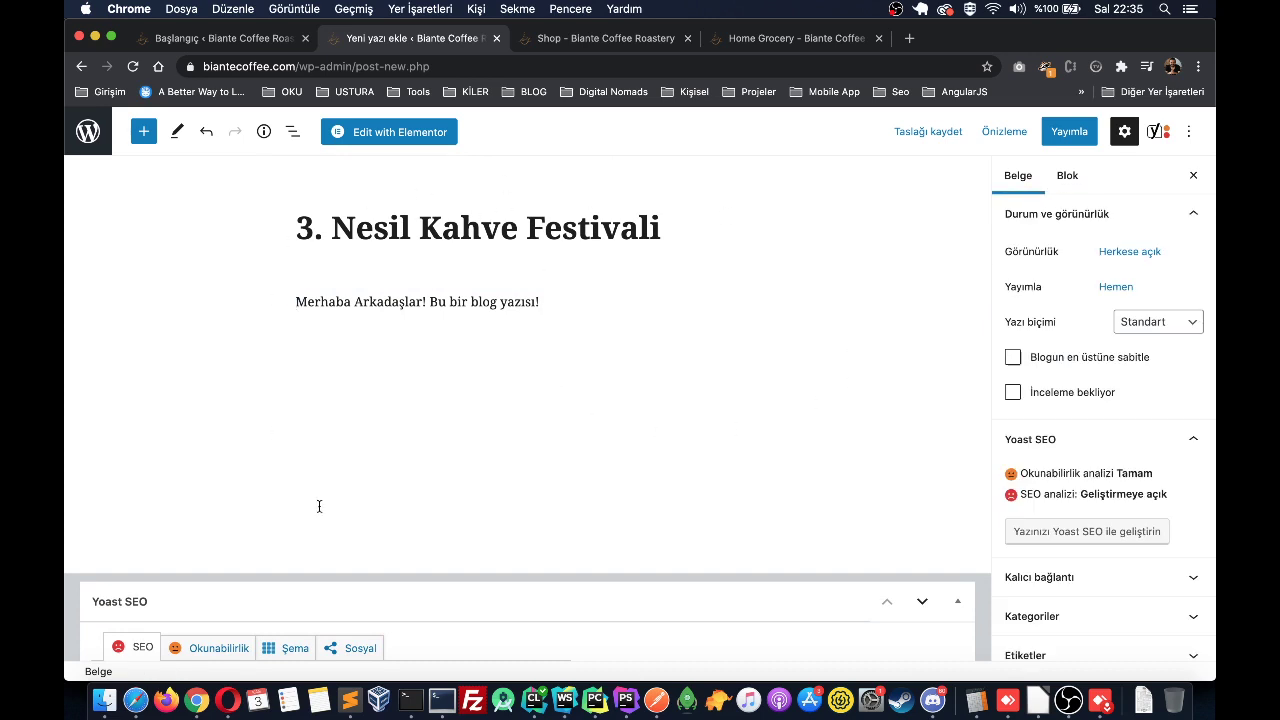
Step: Add one empty paragraph below the greeting paragraph
click(549, 300)
key(Return)
key(Return)
key(Return)
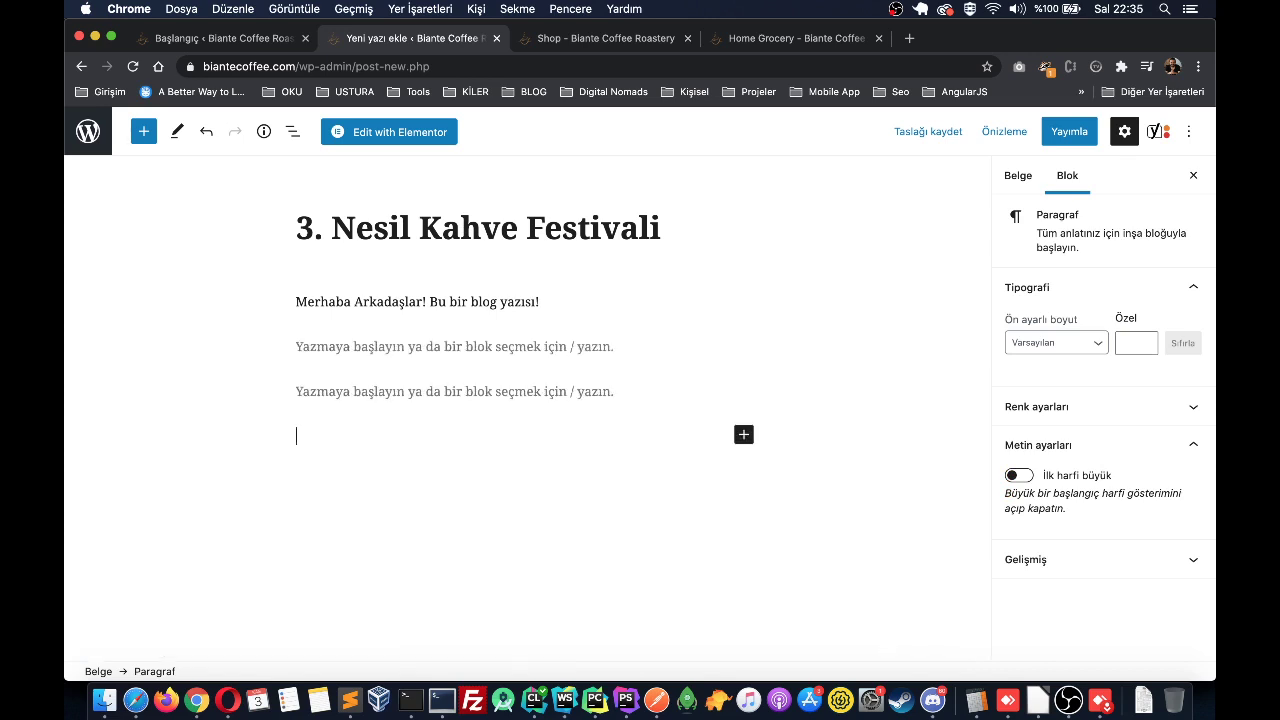
key(BackSpace)
key(BackSpace)
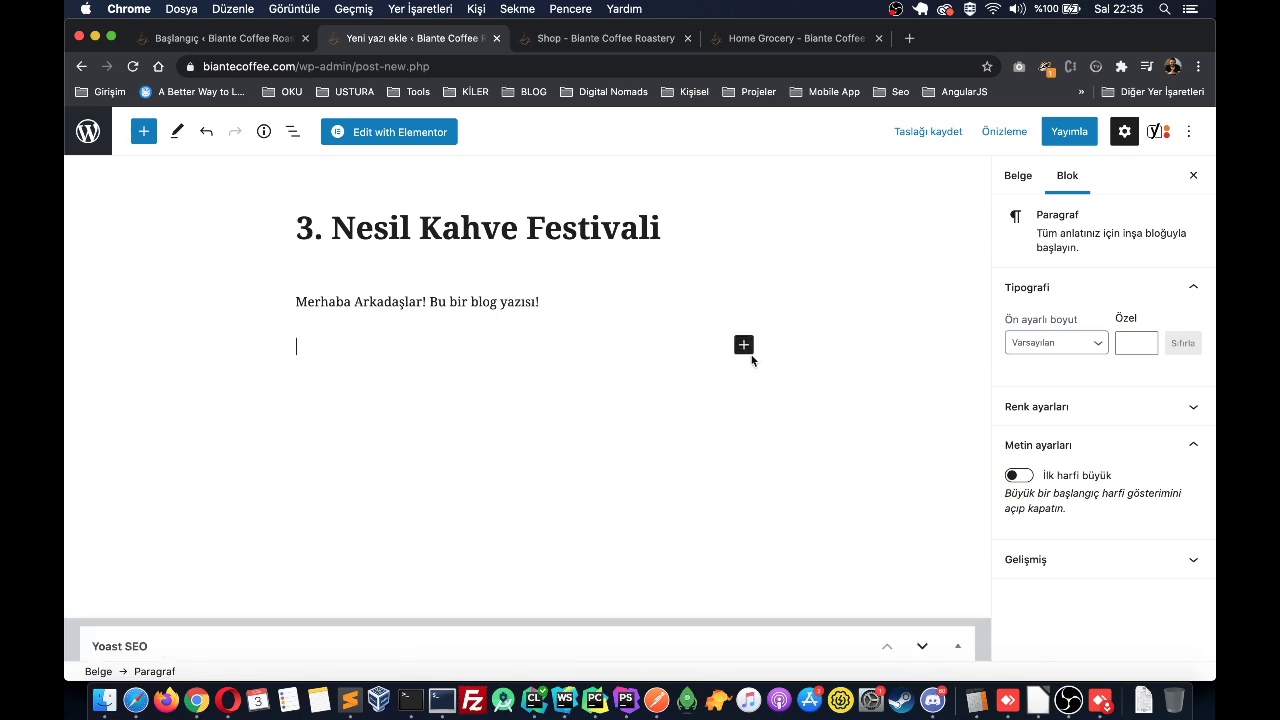
Step: Open the full block library and look through the available text, media, design and widget blocks
click(744, 346)
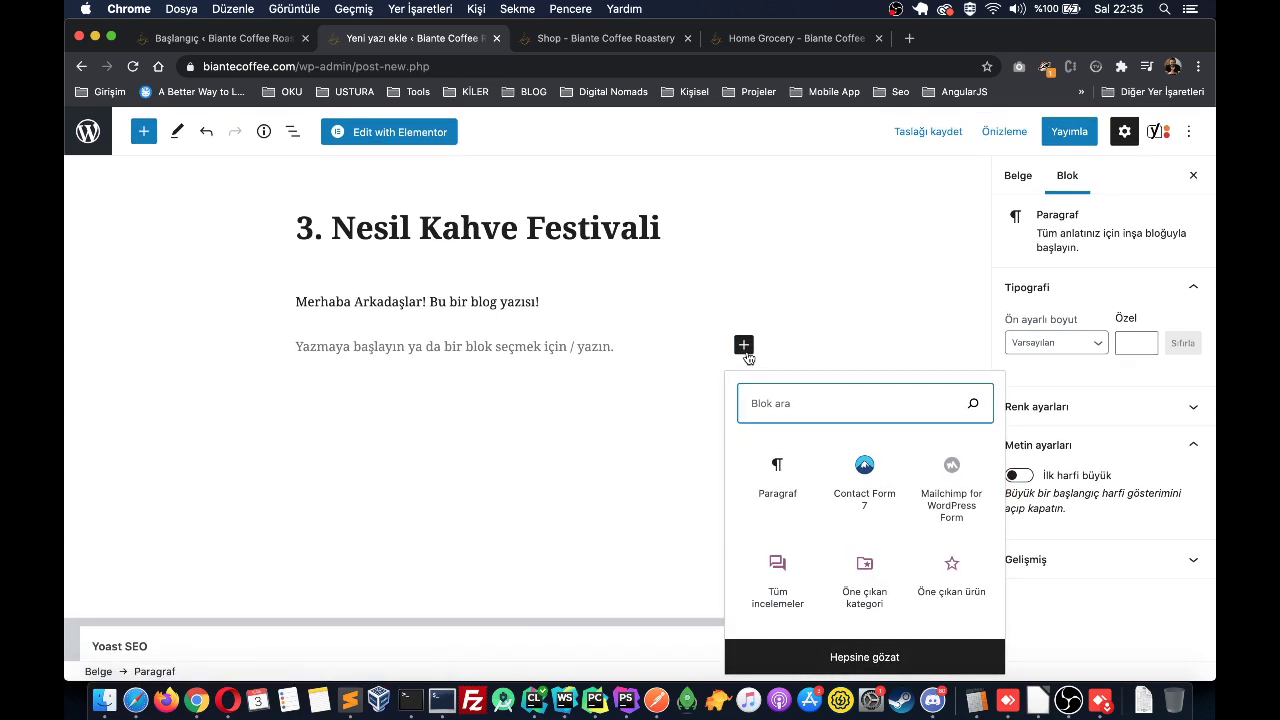
click(685, 349)
click(746, 357)
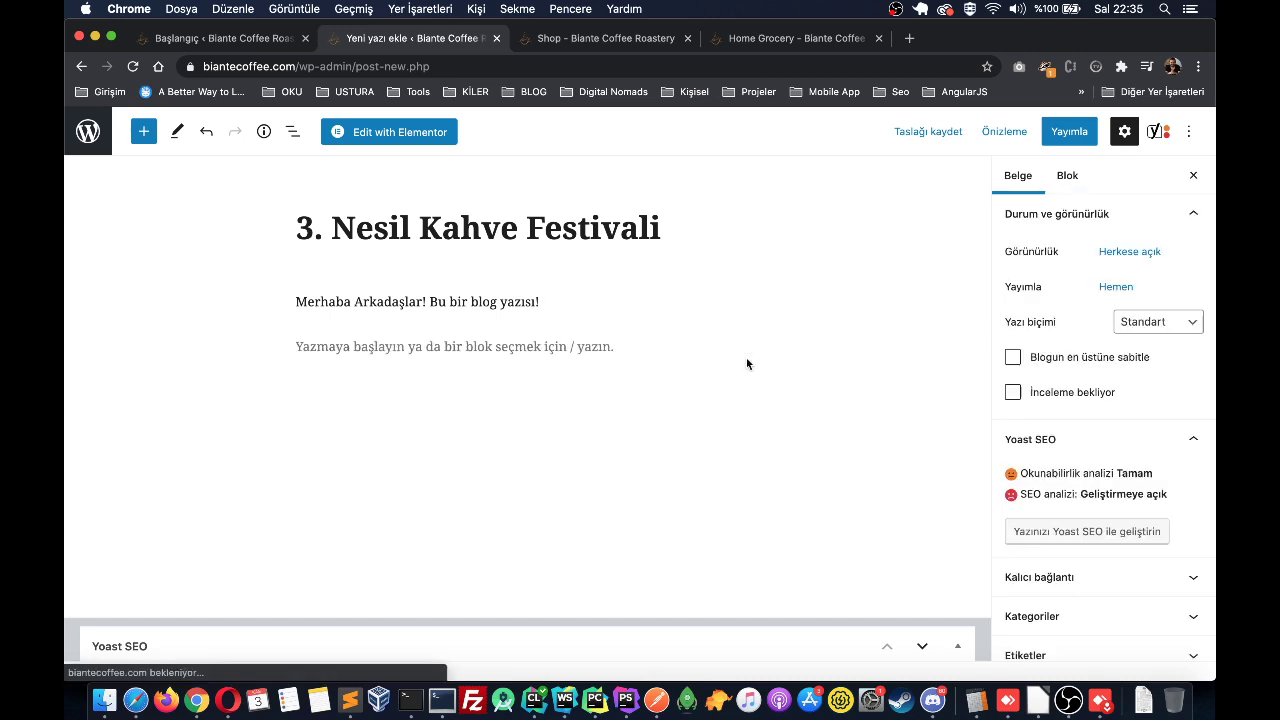
click(747, 350)
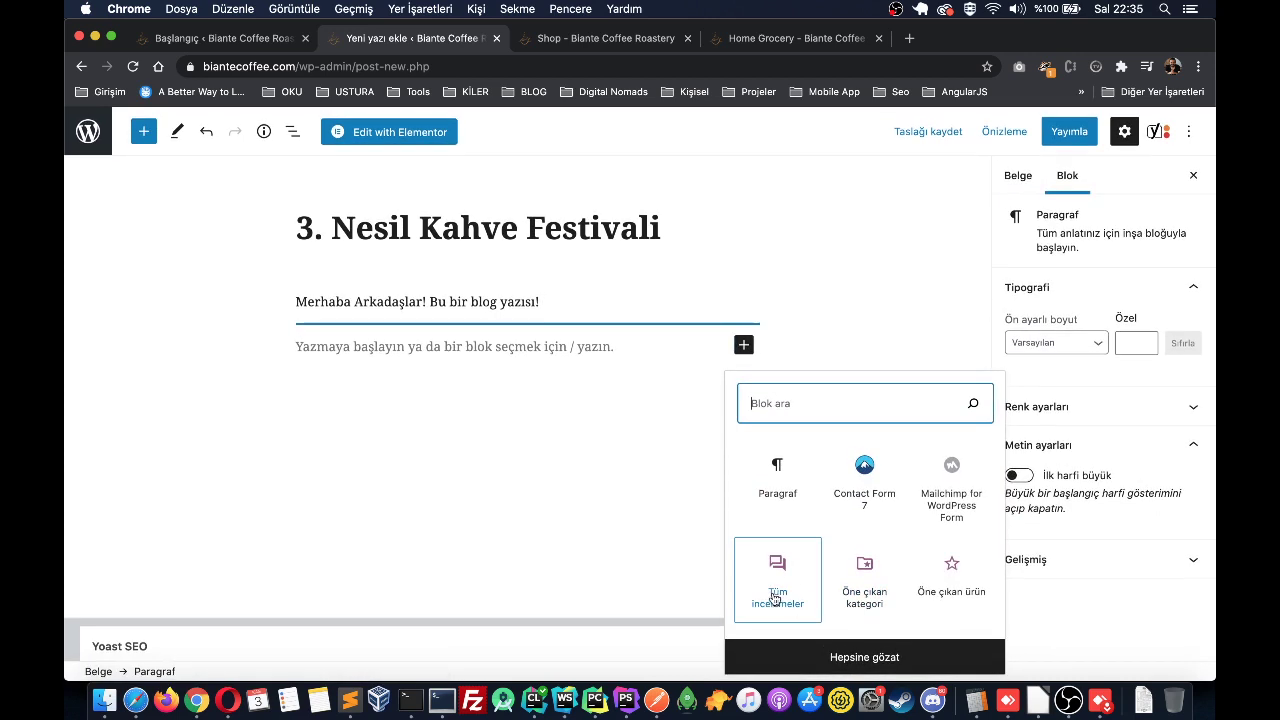
click(880, 659)
scroll(141, 347, down, 3)
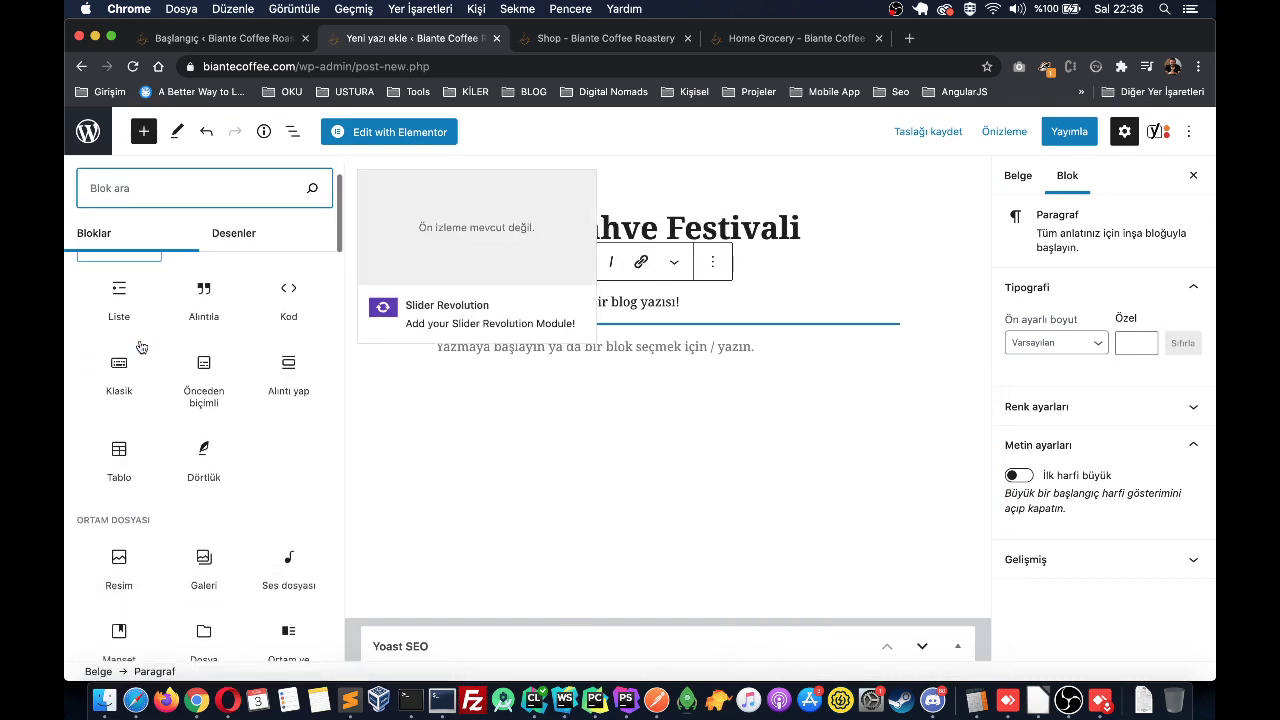
scroll(141, 347, up, 2)
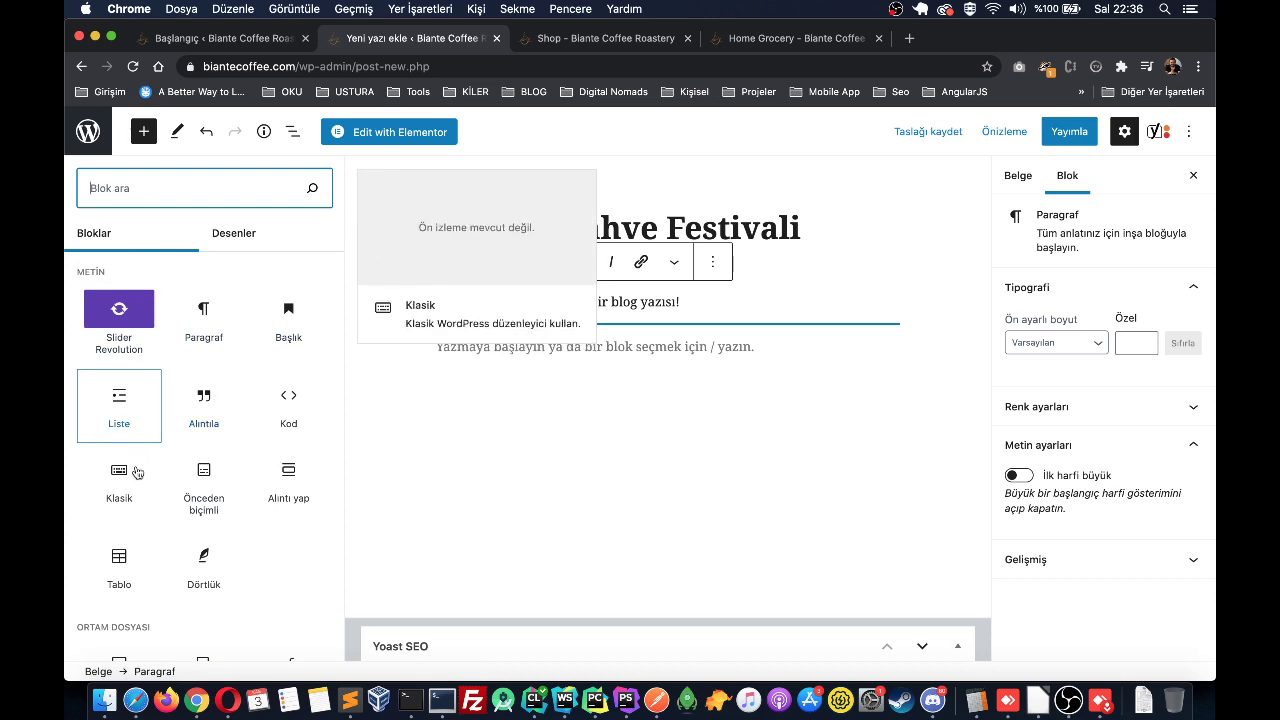
scroll(137, 472, down, 1)
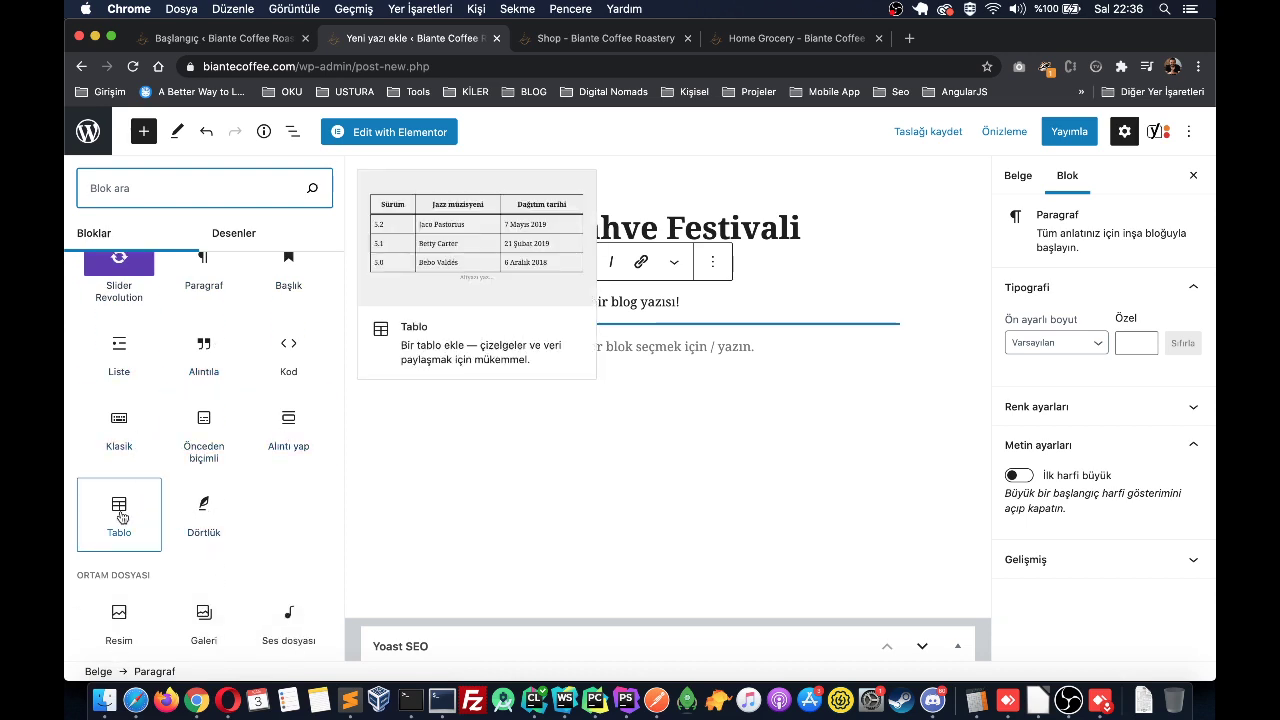
scroll(123, 430, up, 1)
scroll(123, 430, down, 6)
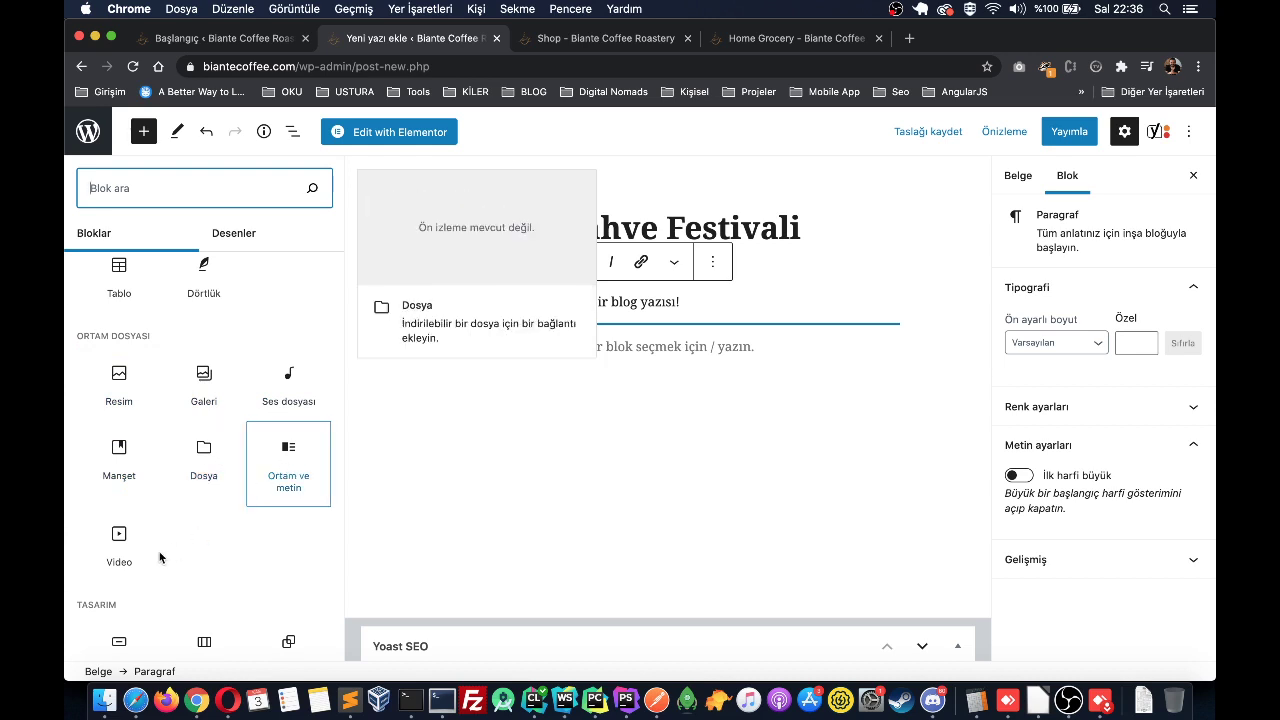
scroll(141, 557, down, 3)
scroll(141, 557, down, 3)
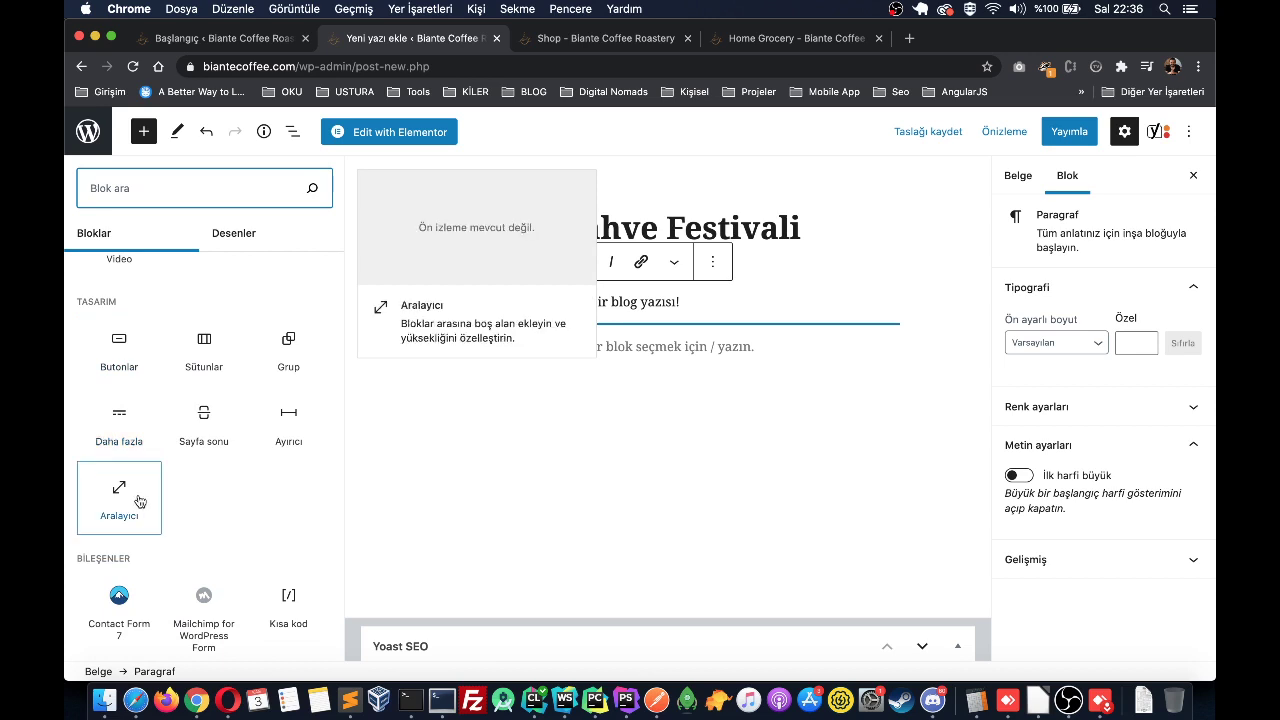
scroll(257, 356, down, 4)
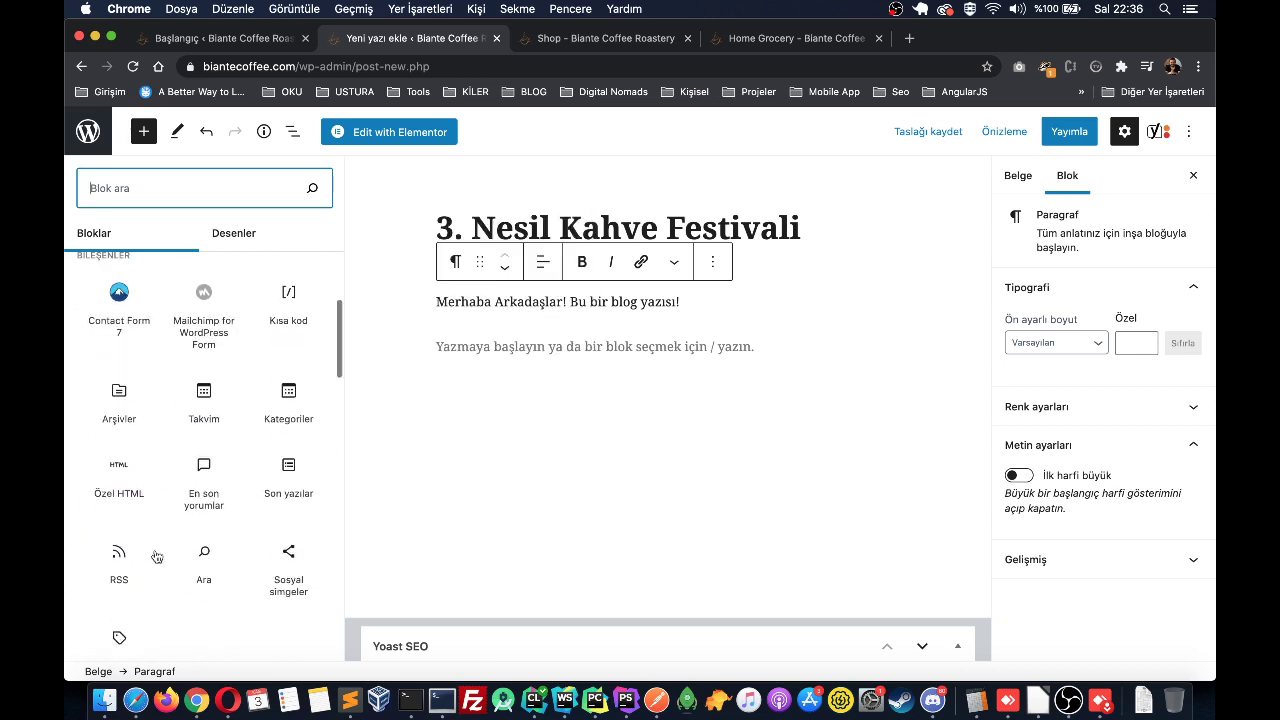
scroll(168, 474, up, 20)
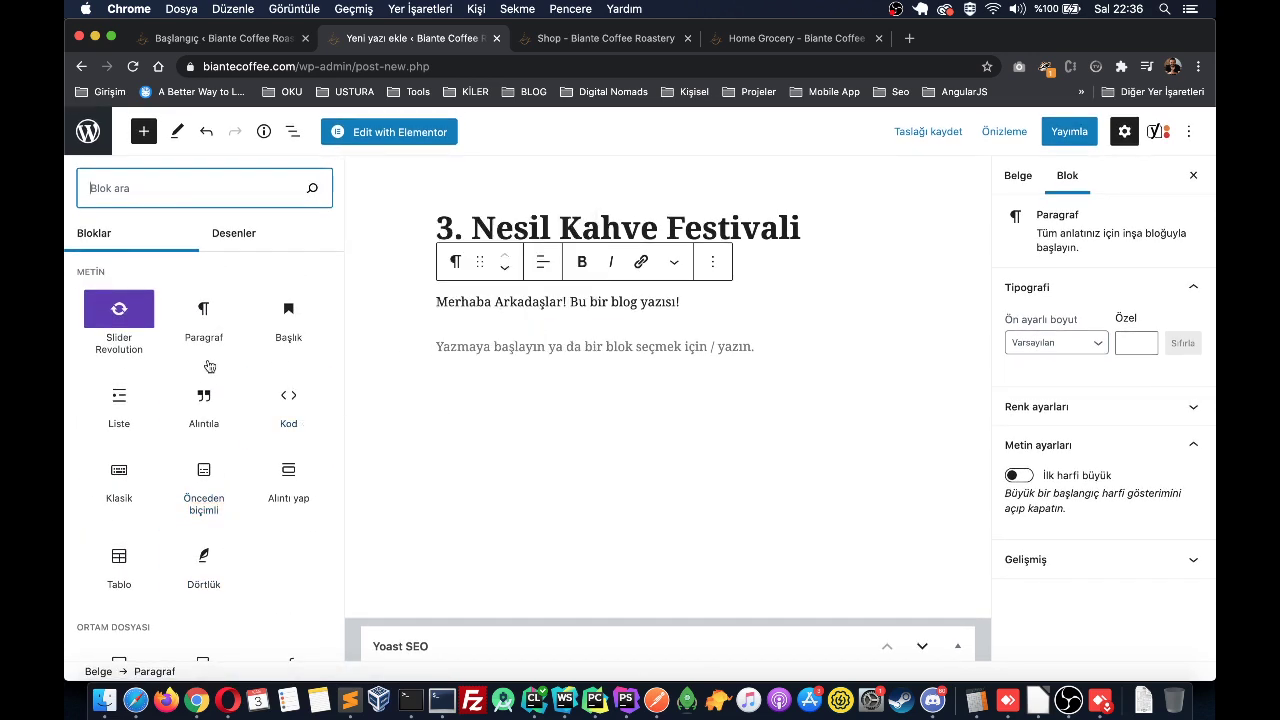
Step: Replace the greeting paragraph's second sentence with "Festival Yaklaşıyor!" and add another empty paragraph below it
click(777, 343)
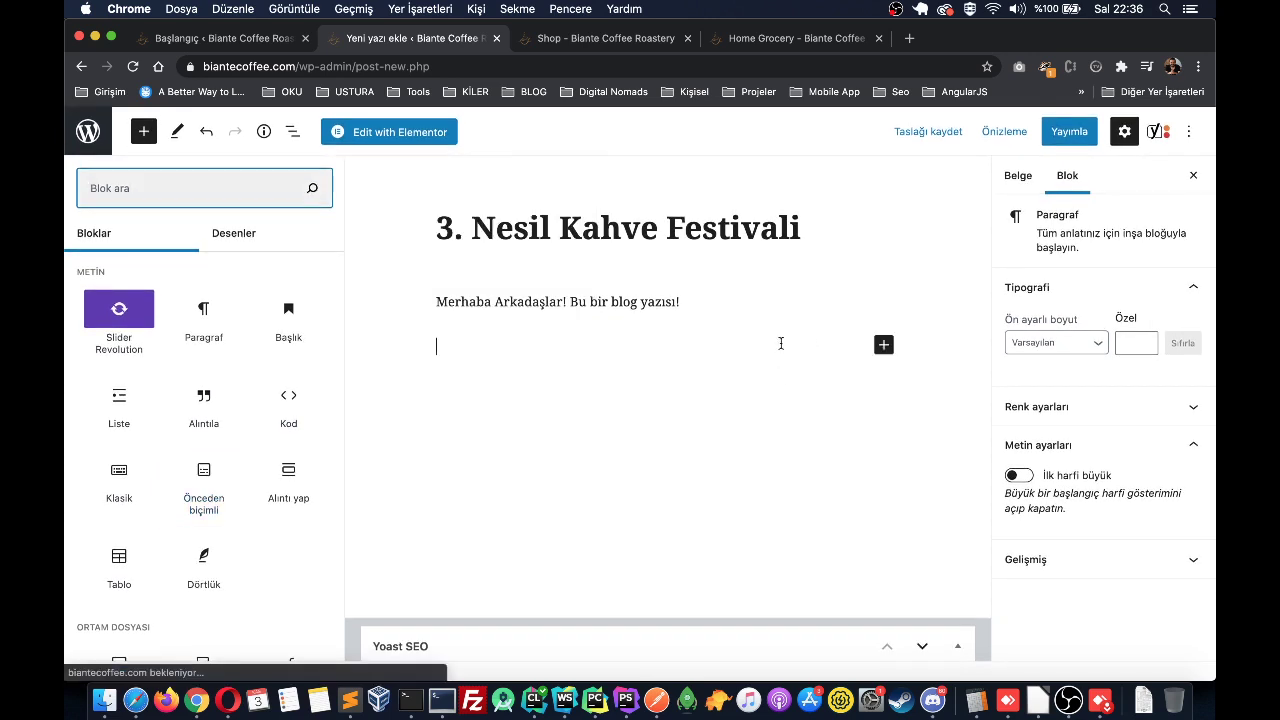
triple_click(444, 298)
click(521, 298)
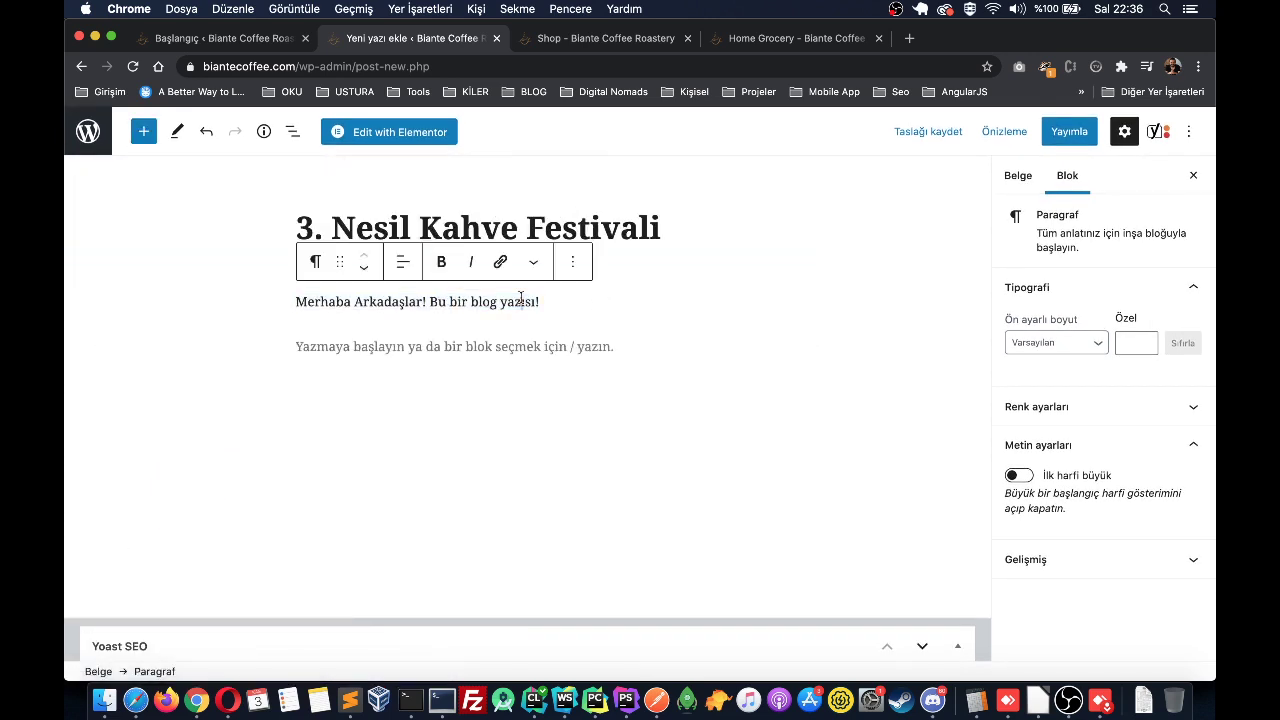
triple_click(593, 311)
key(Right)
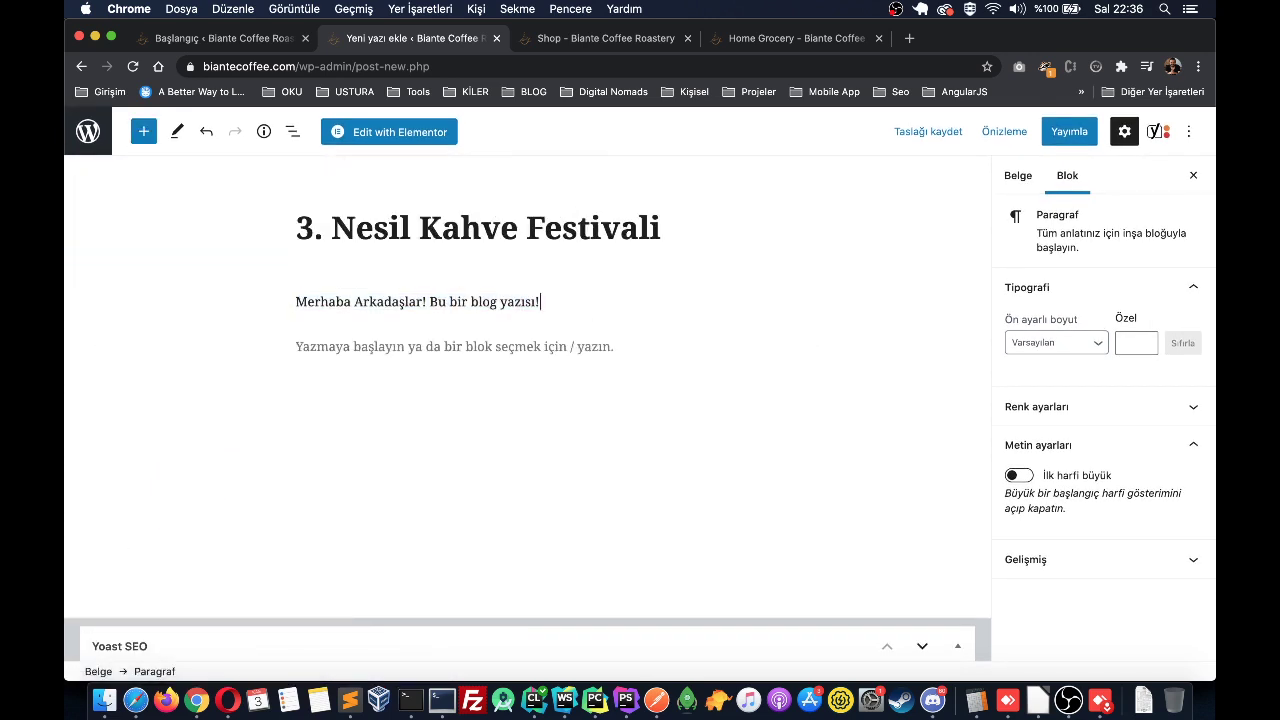
shift+click(430, 300)
text(Festival)
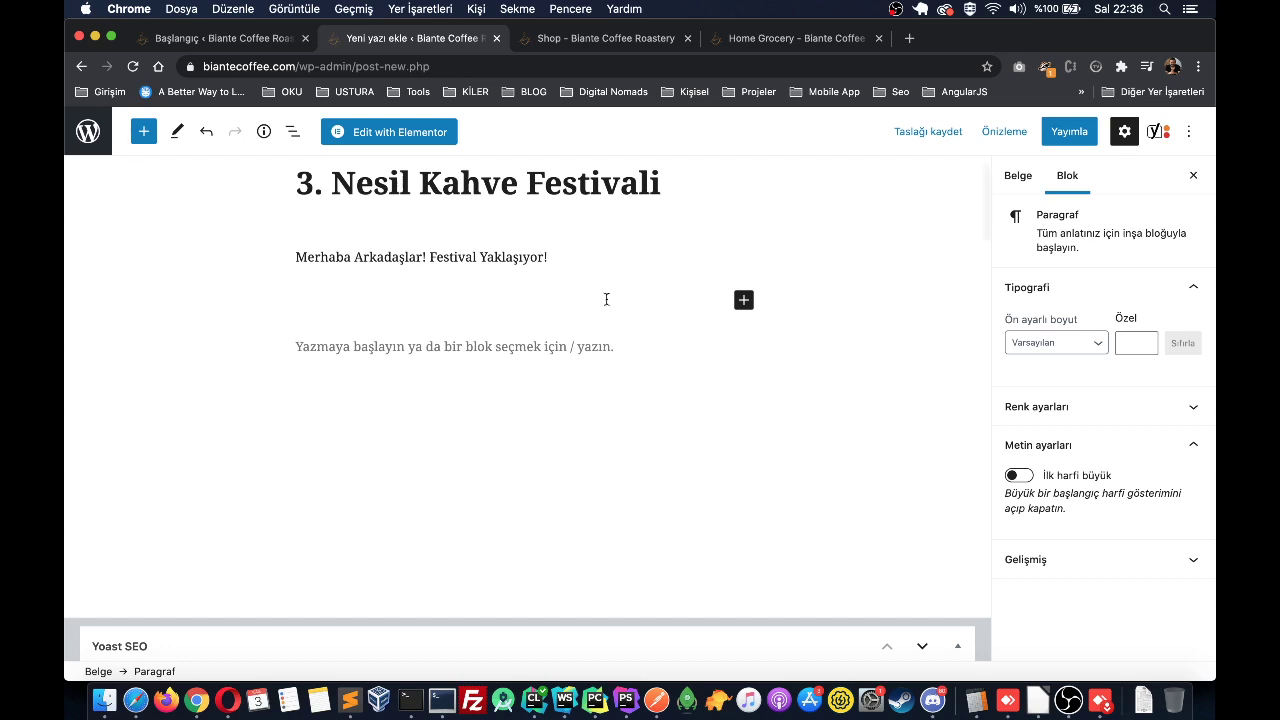
Step: Insert an image block (Resim) directly below the greeting paragraph
click(742, 302)
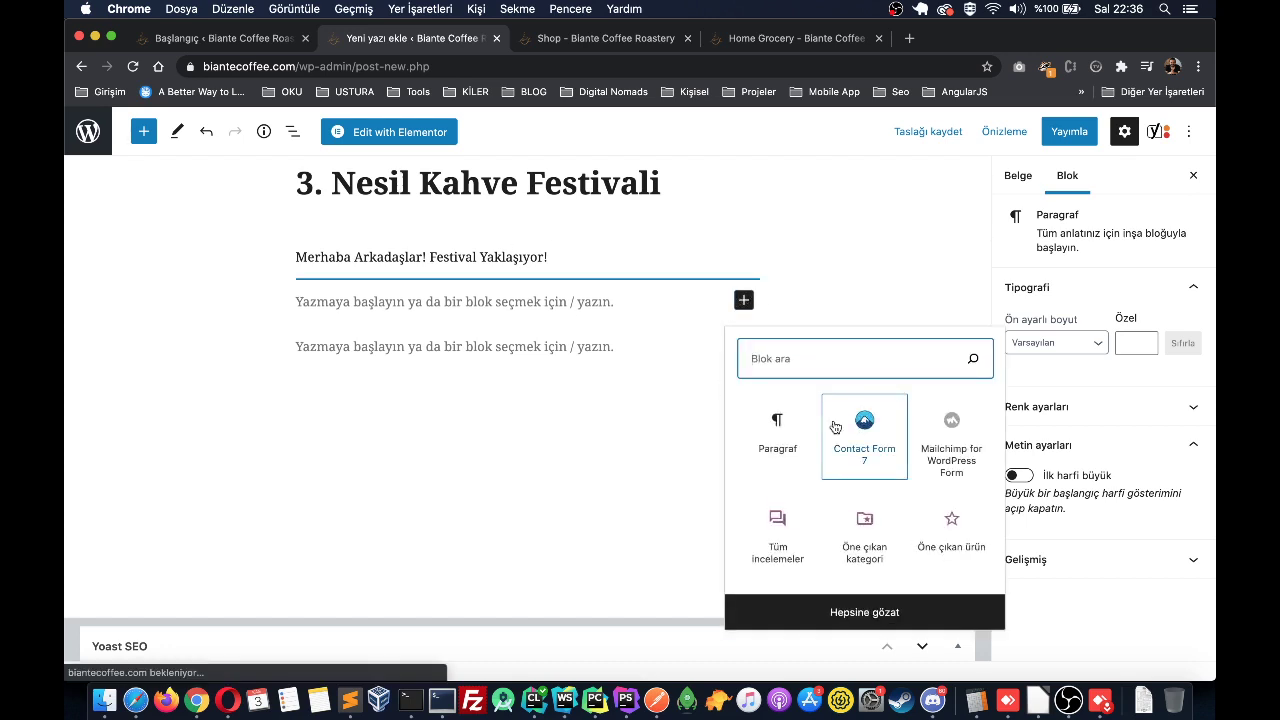
click(538, 370)
click(143, 131)
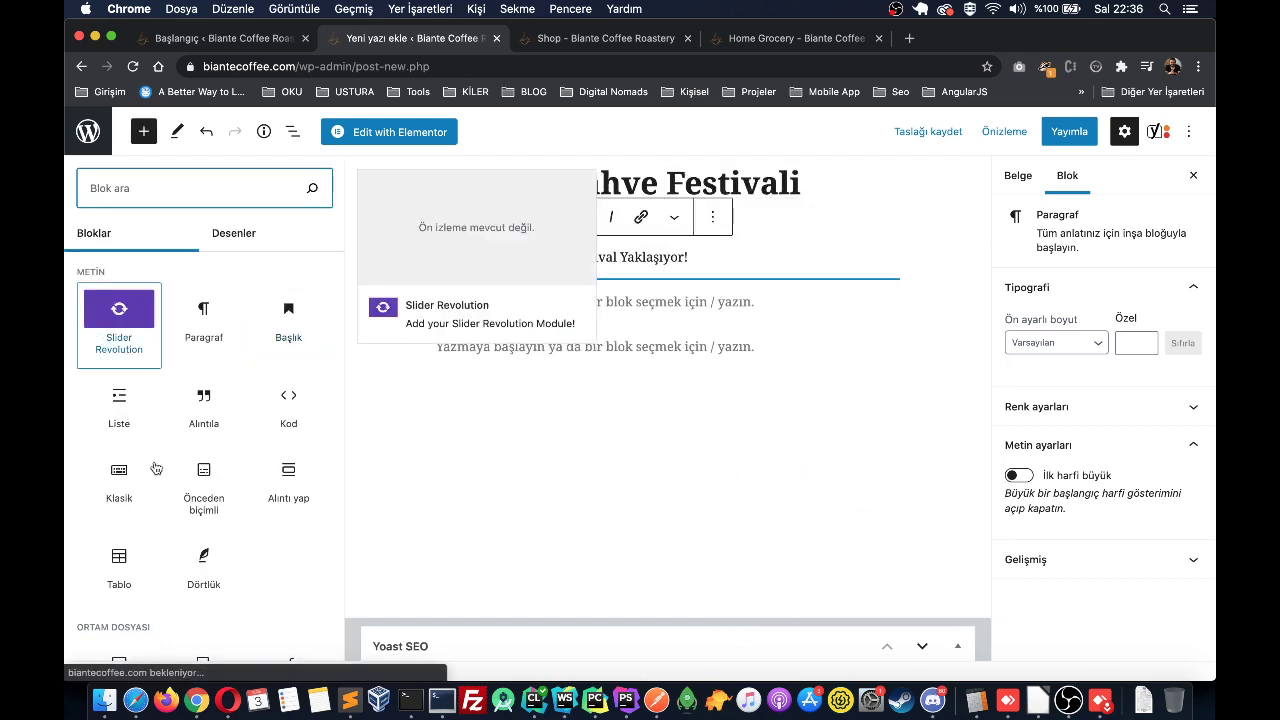
scroll(204, 460, down, 3)
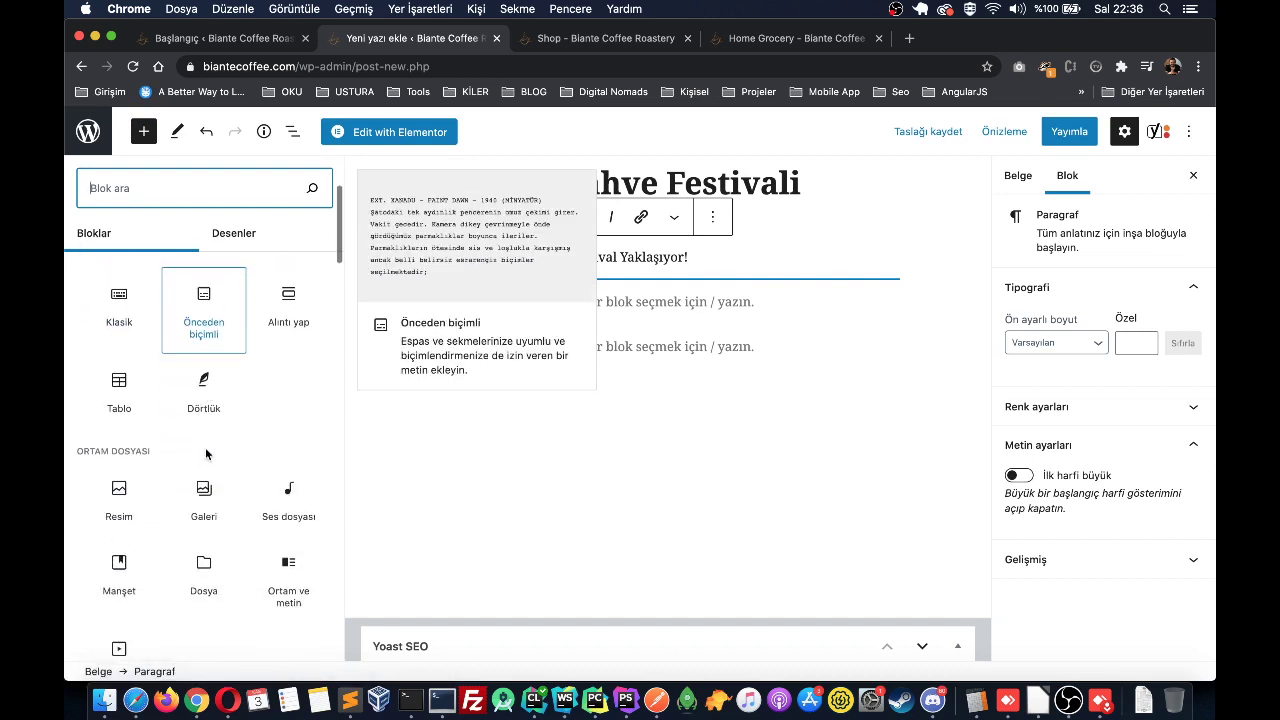
scroll(204, 460, up, 3)
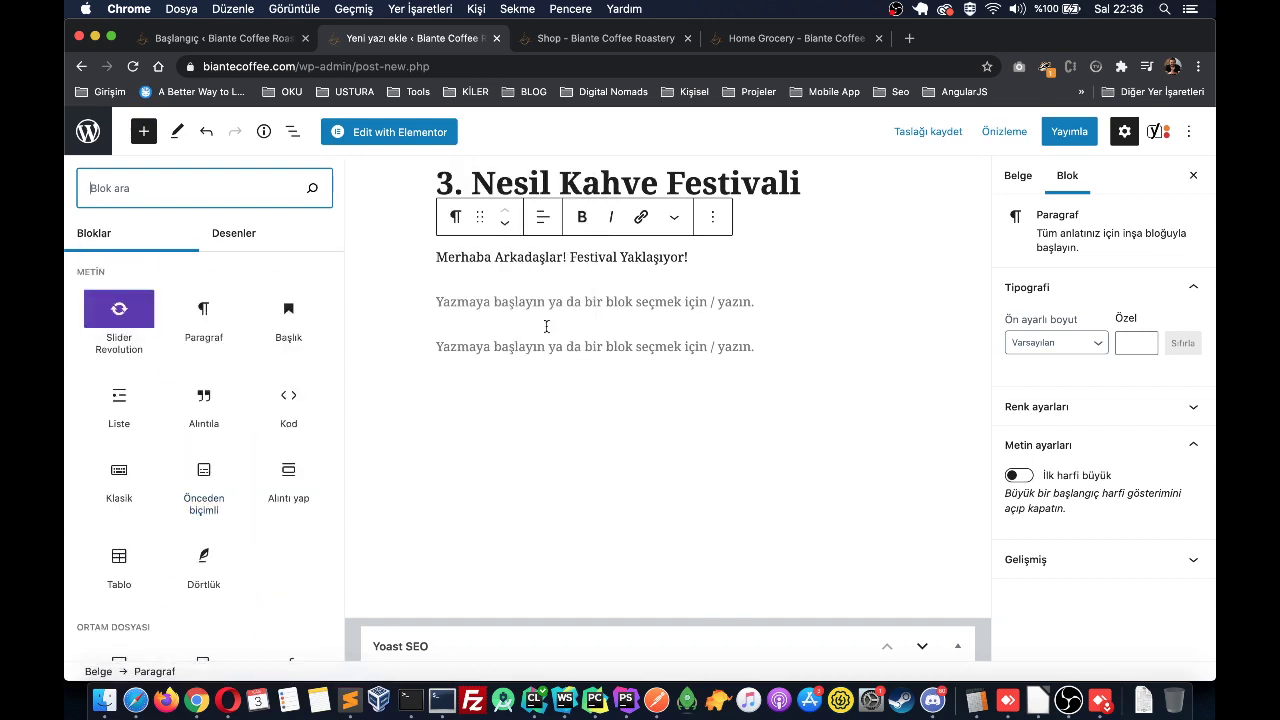
scroll(168, 498, down, 2)
scroll(168, 498, down, 3)
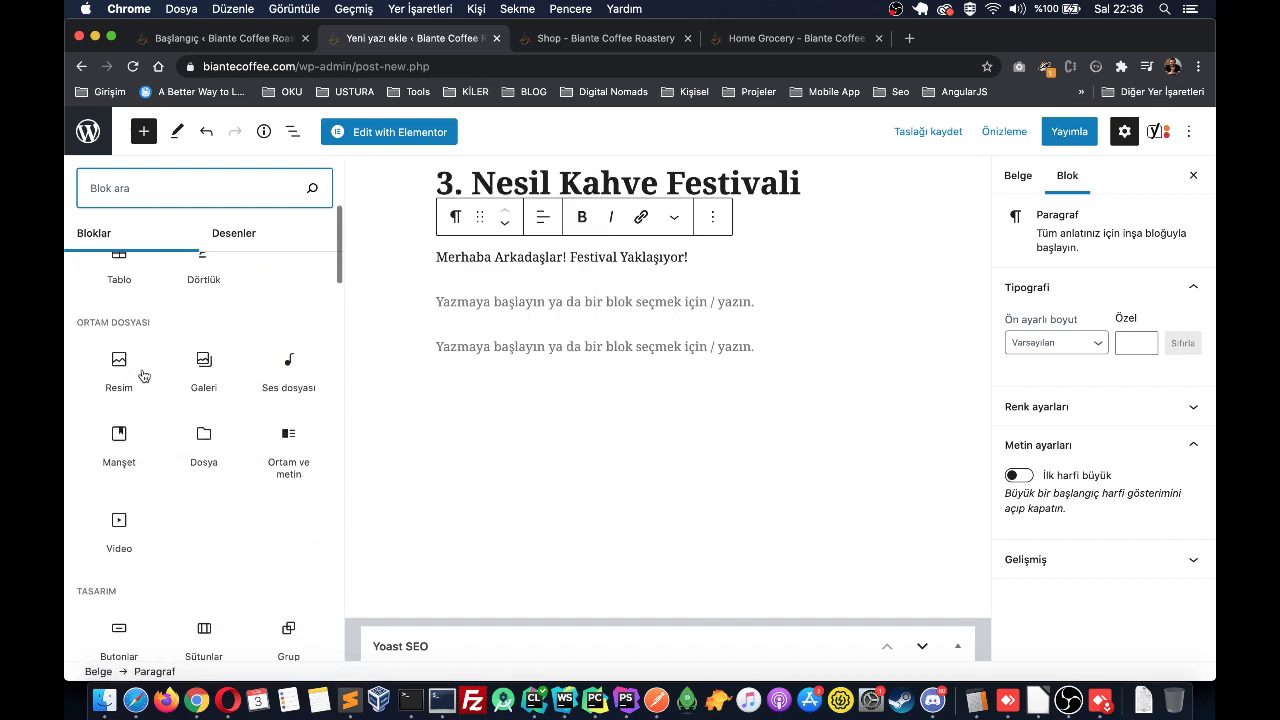
click(143, 374)
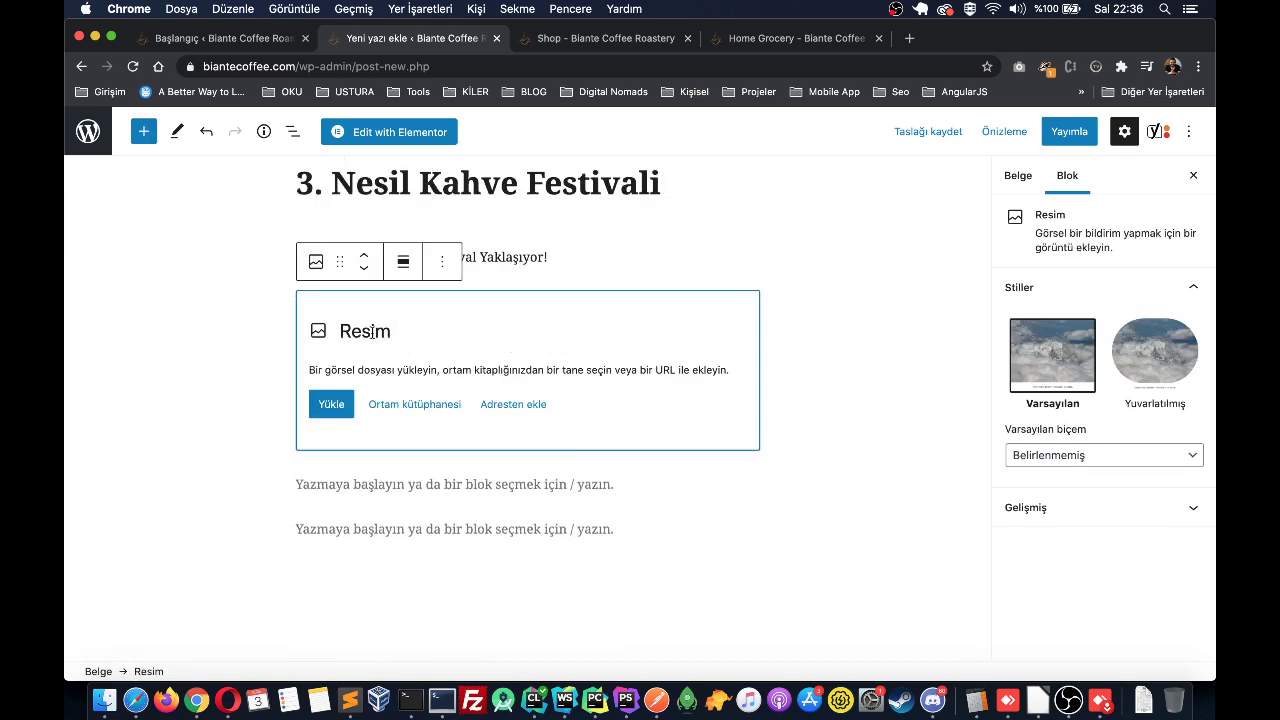
Step: Browse the media library for the image block and select the photo of the kettle and pour-over coffee dripper
click(409, 412)
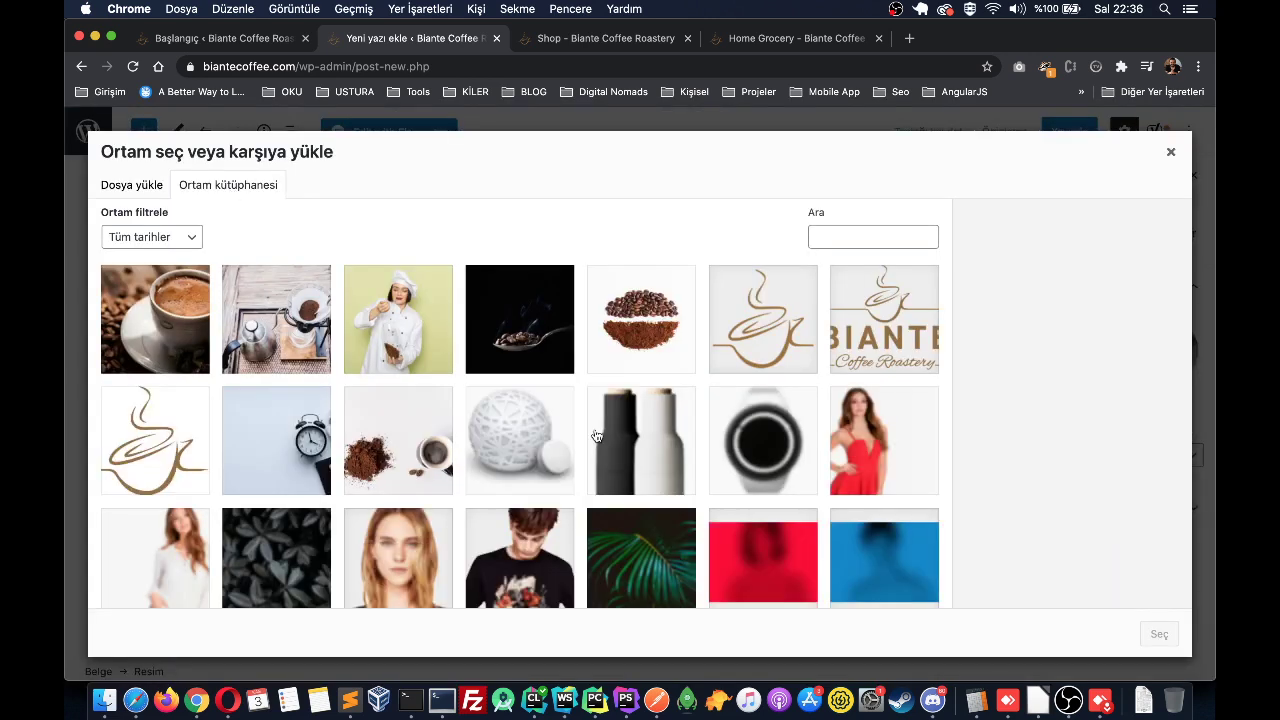
scroll(595, 571, down, 5)
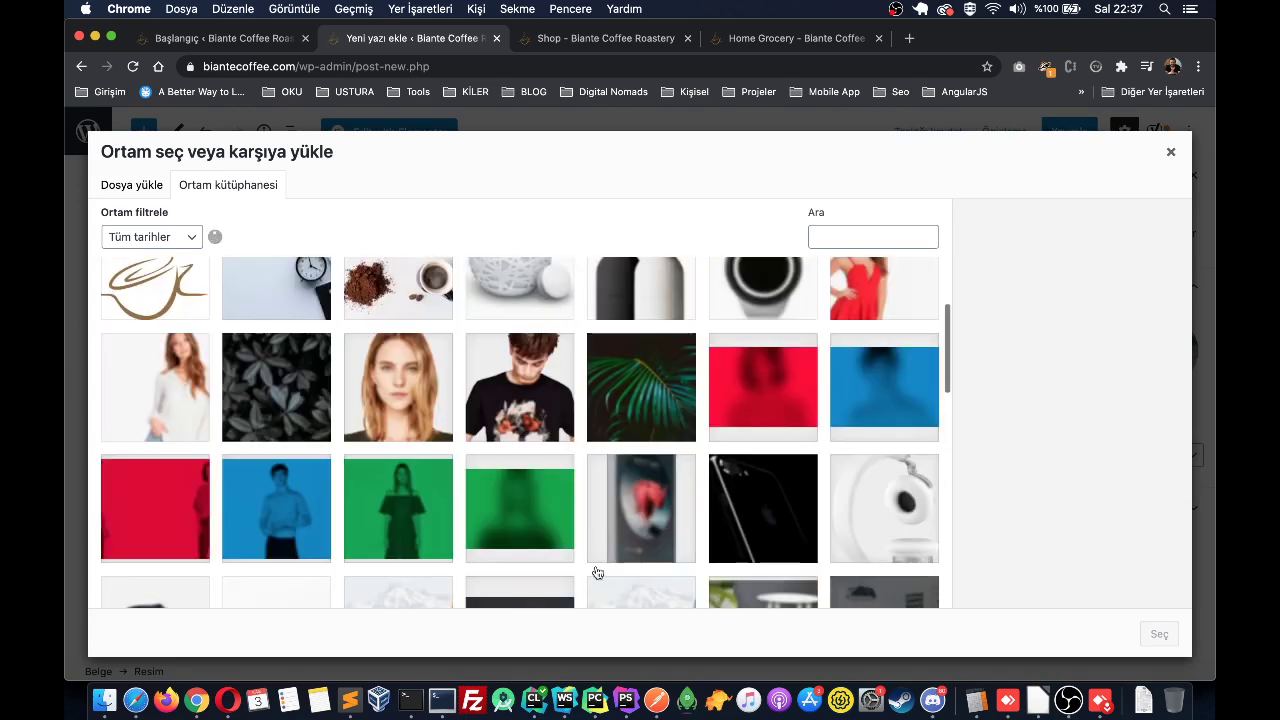
scroll(597, 572, up, 4)
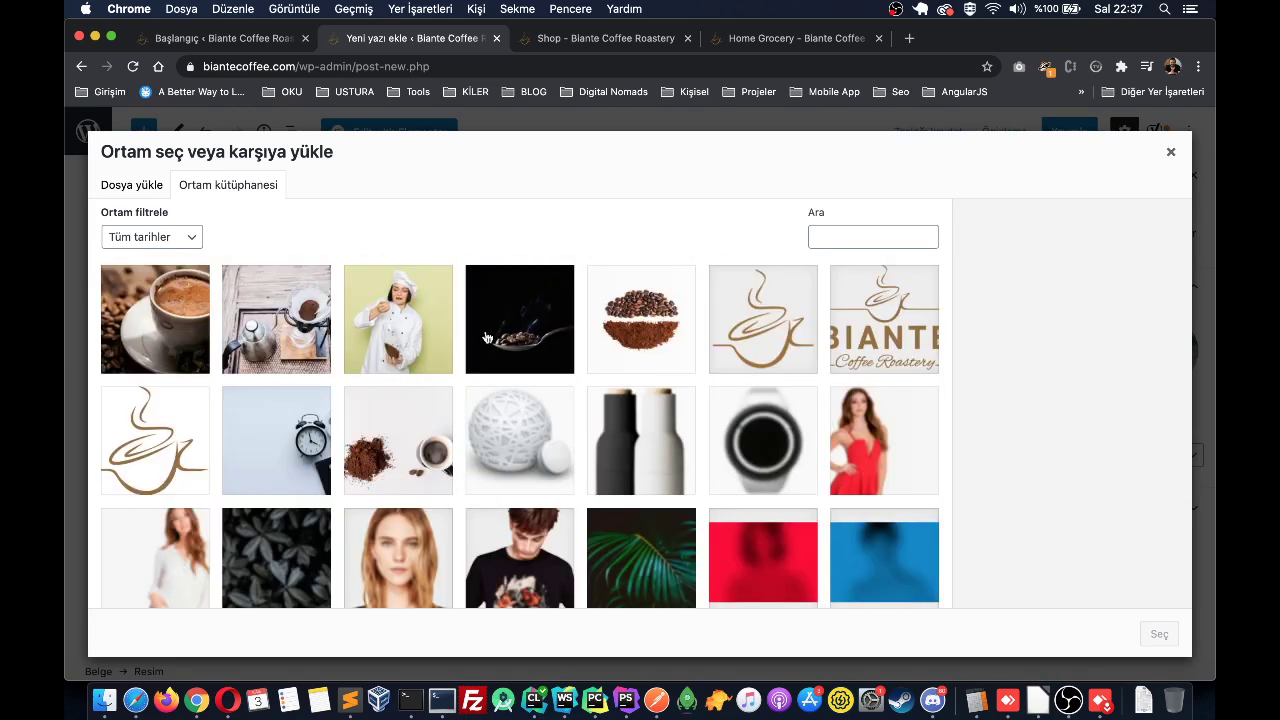
click(287, 335)
scroll(1095, 444, down, 3)
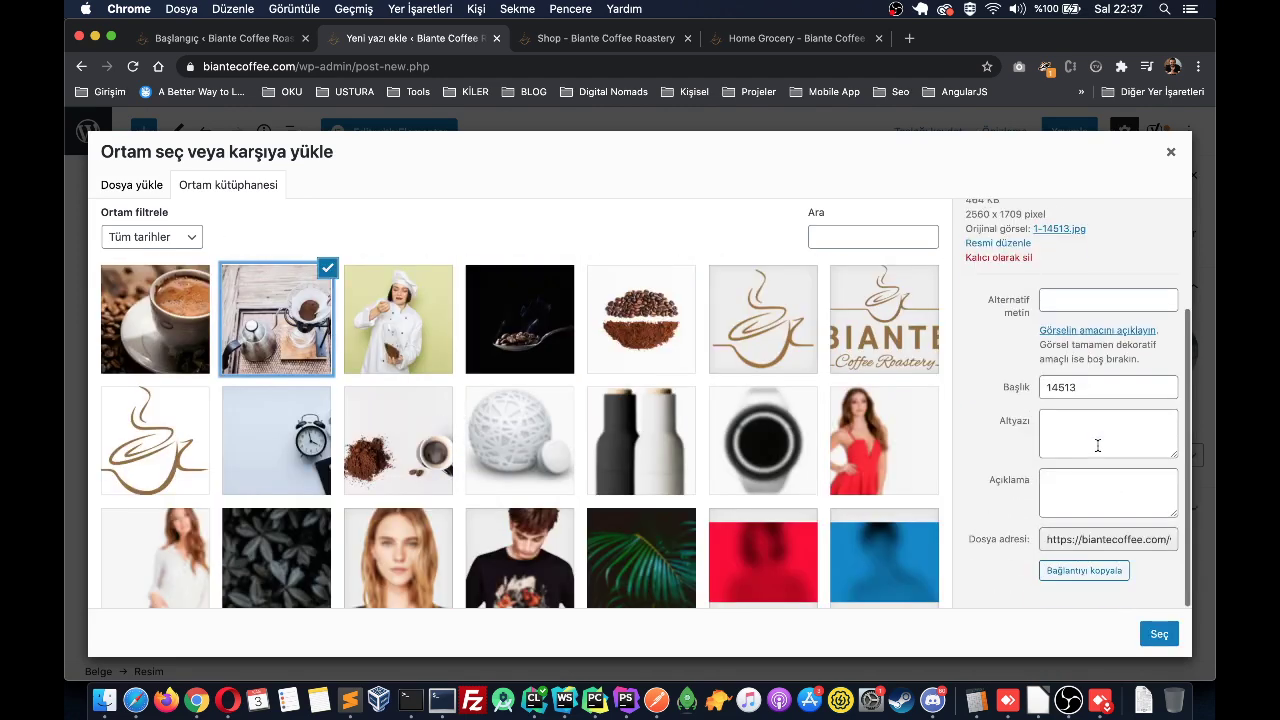
scroll(1095, 444, up, 3)
Step: Set the selected photo's alternative text (Alternatif metin) to "Festival"
click(1095, 444)
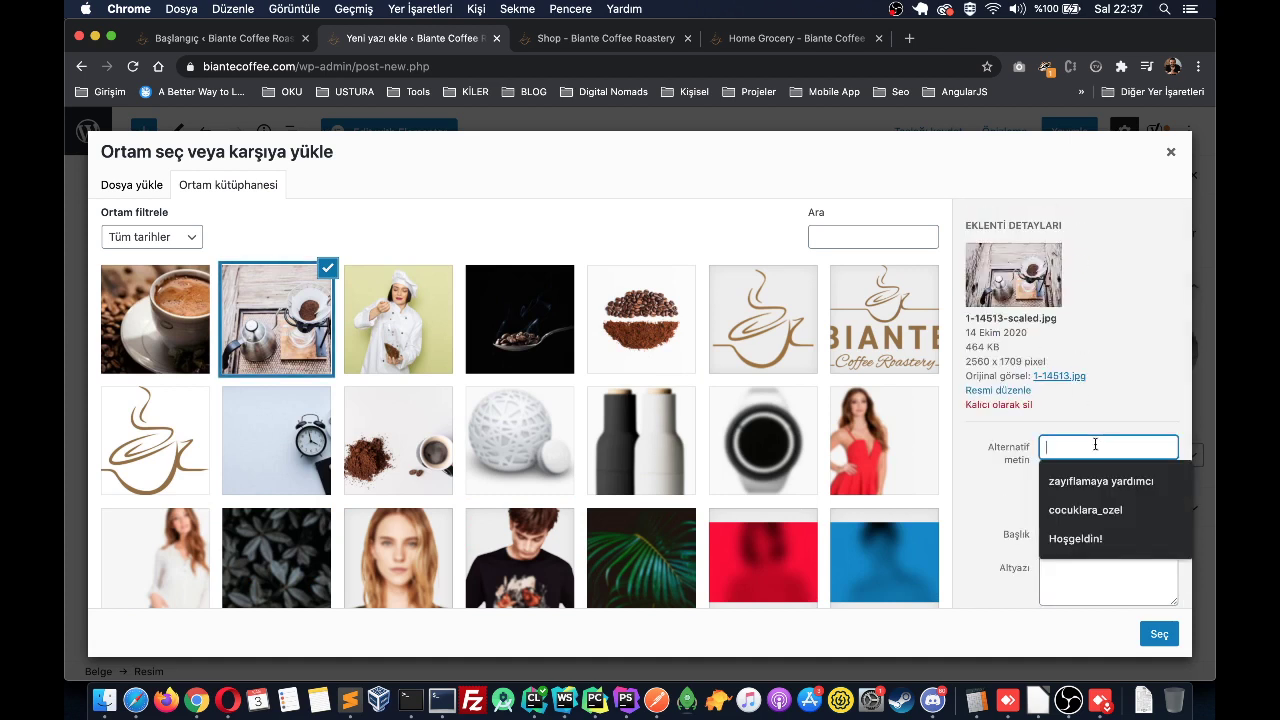
click(1031, 485)
click(1086, 530)
scroll(1090, 470, down, 3)
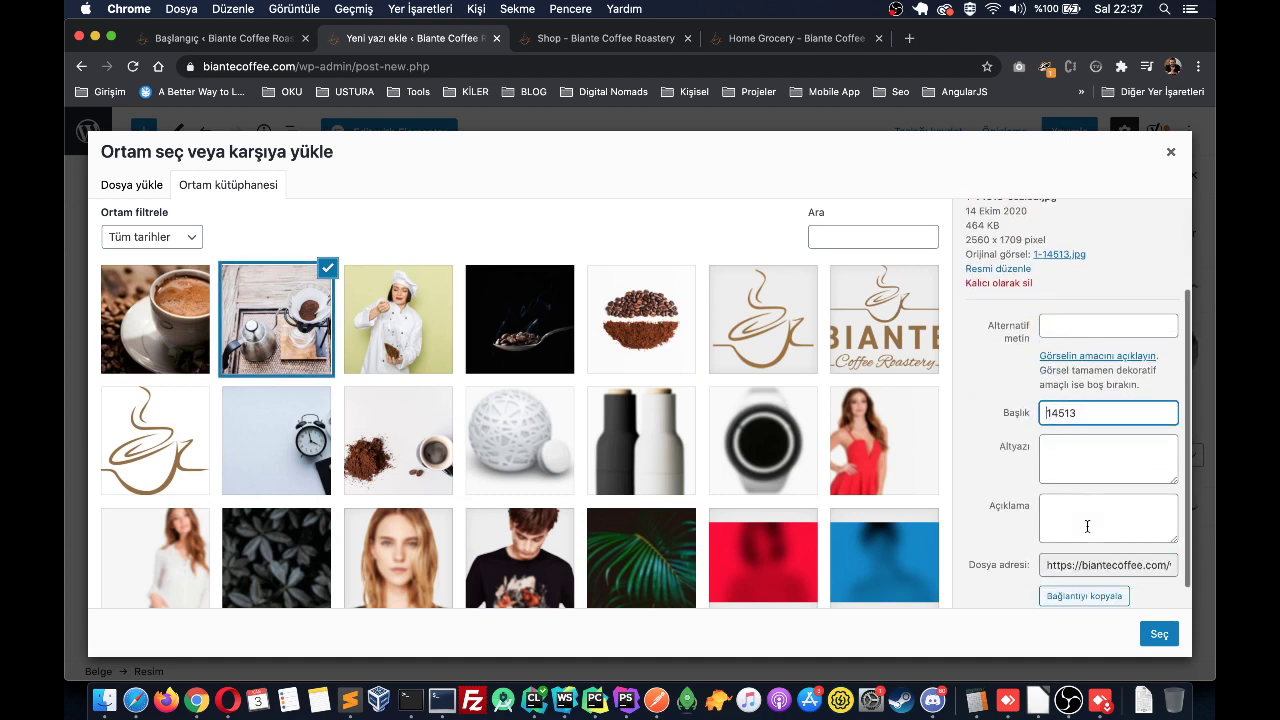
click(1085, 500)
scroll(970, 380, up, 2)
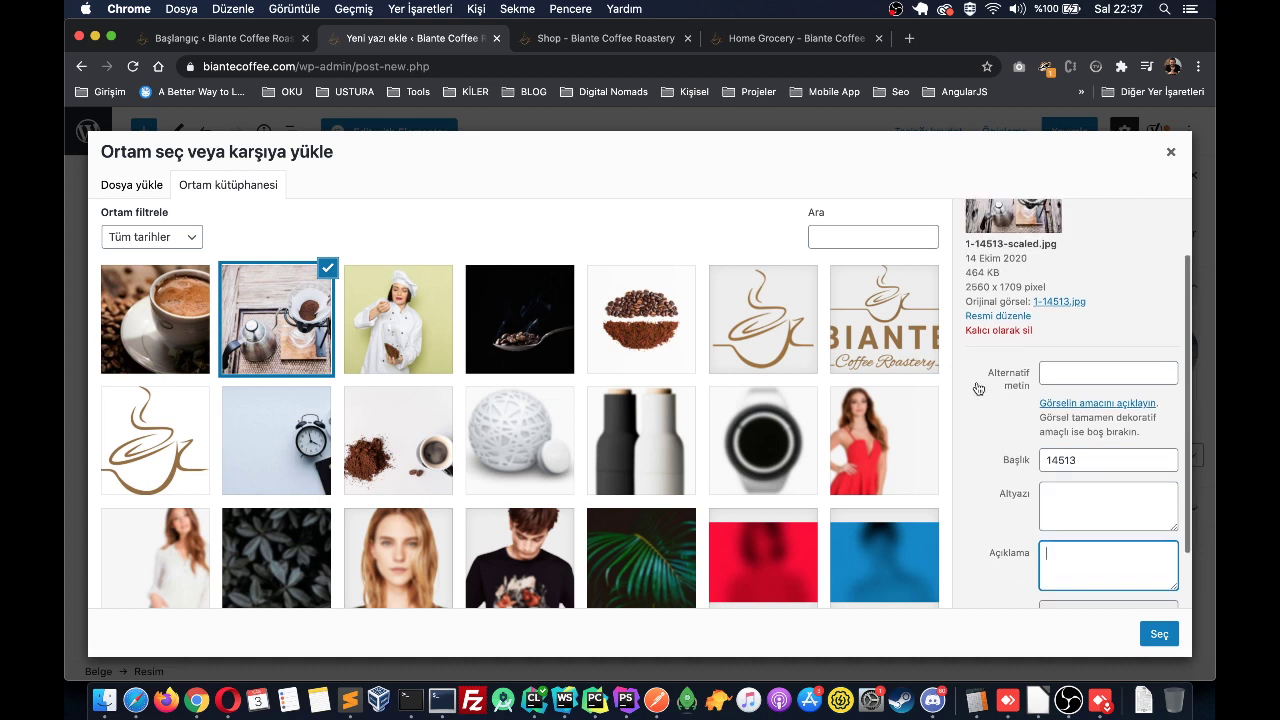
click(1071, 363)
scroll(1071, 380, up, 2)
text(Festival)
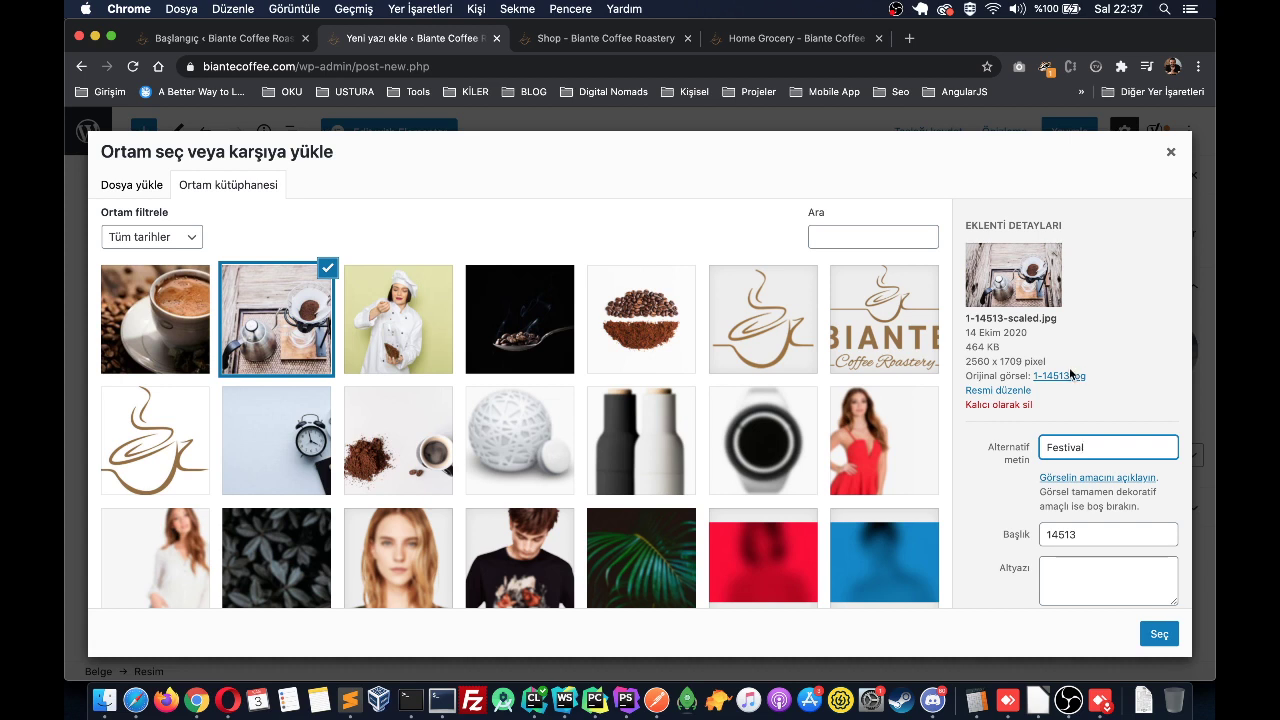
Step: Set the photo's title, caption and description to "Festival" and insert it into the image block
key(Tab)
key(Tab)
key(BackSpace)
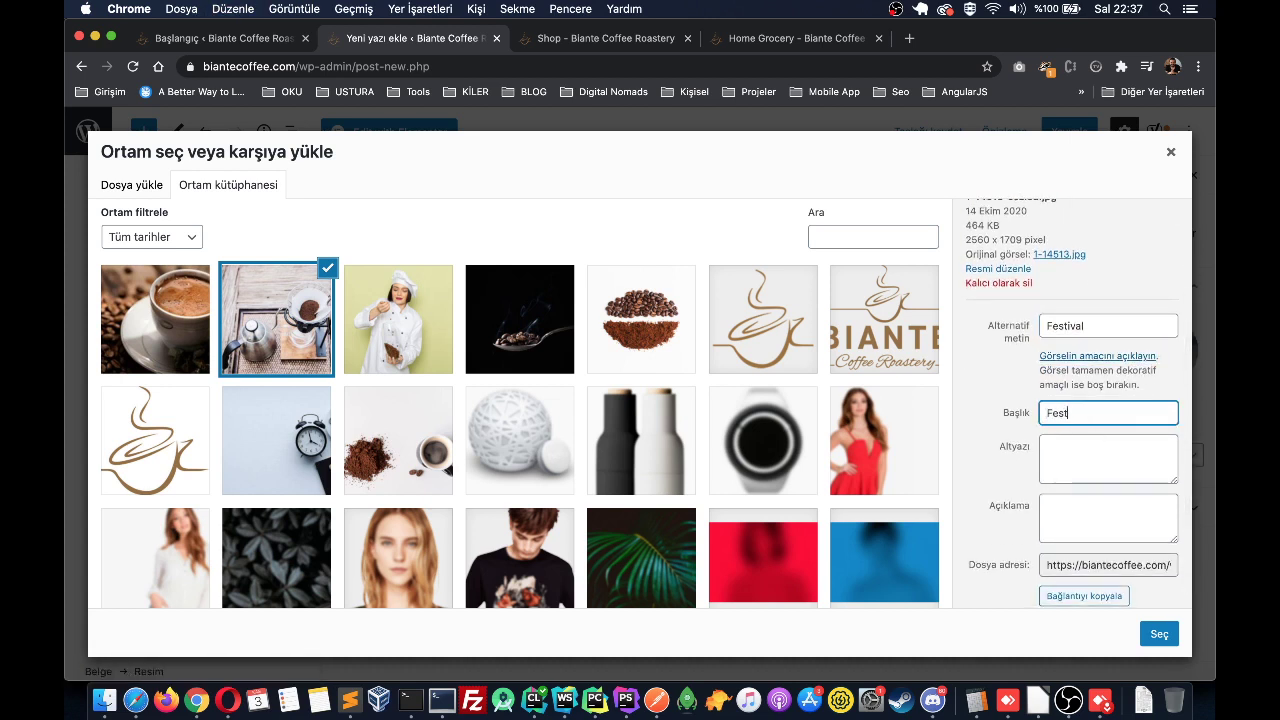
text(Festival)
key(Tab)
text(Festival)
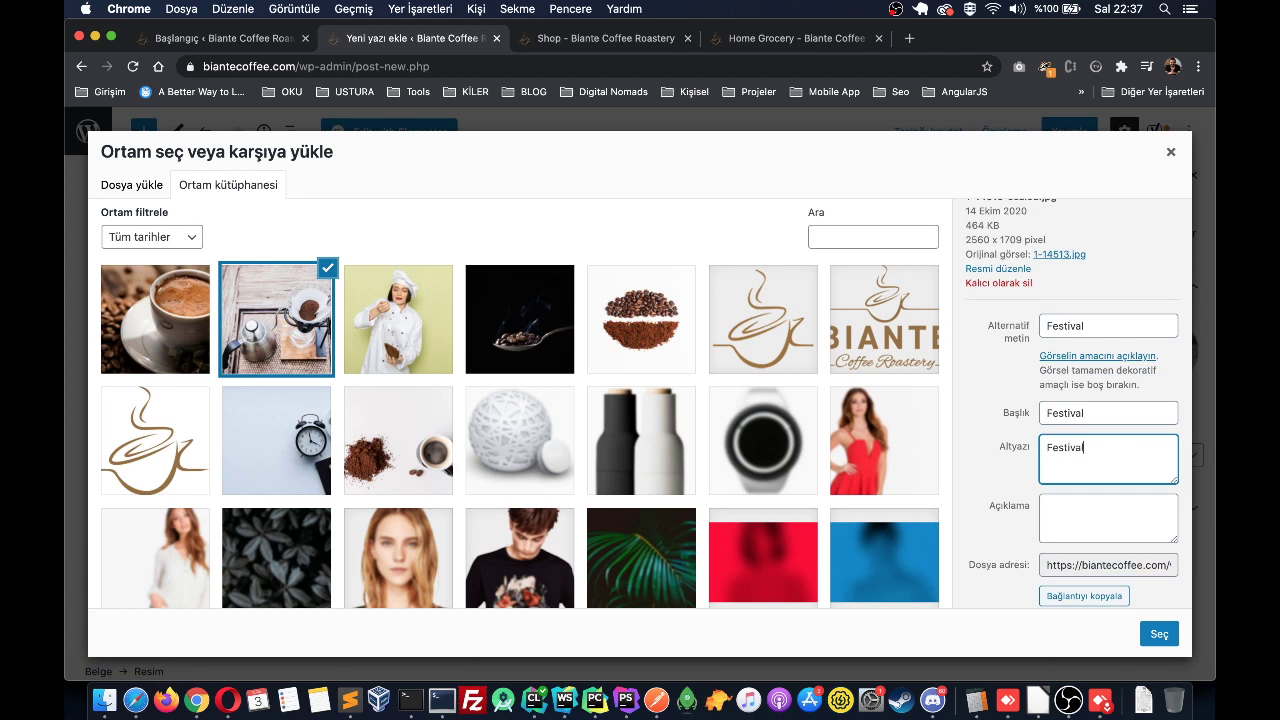
key(Tab)
text(FEs)
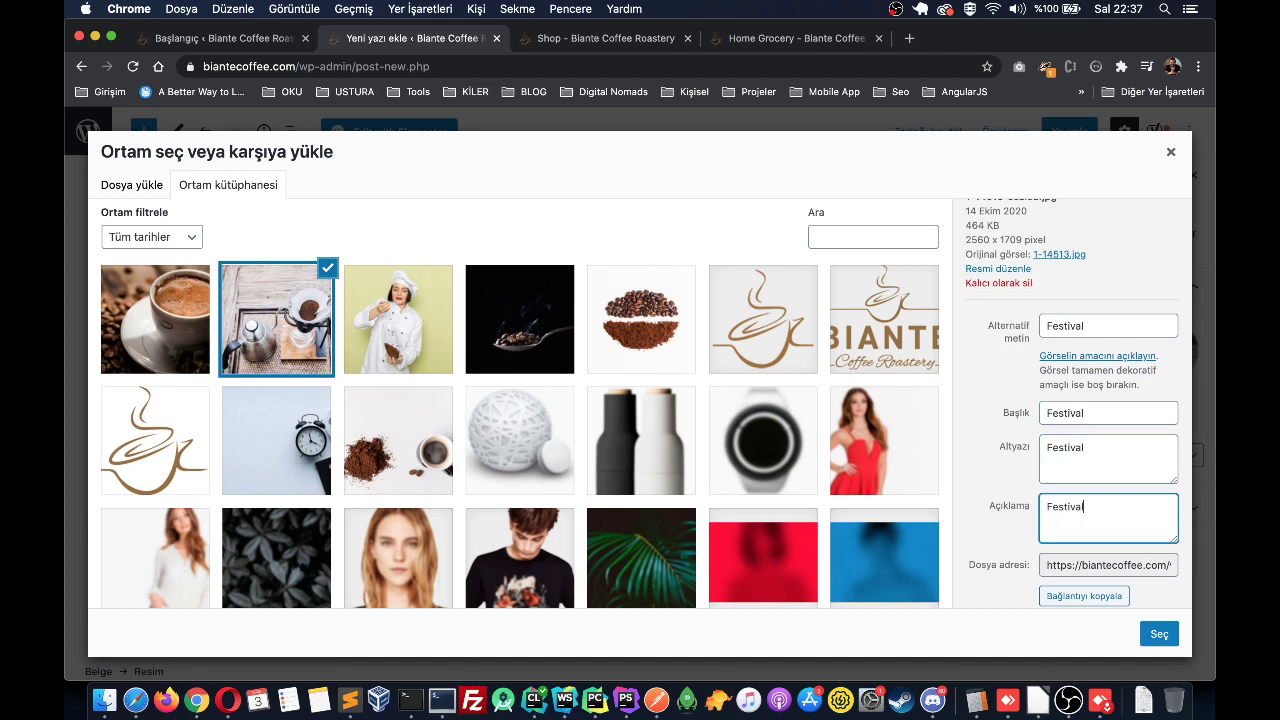
key(Tab)
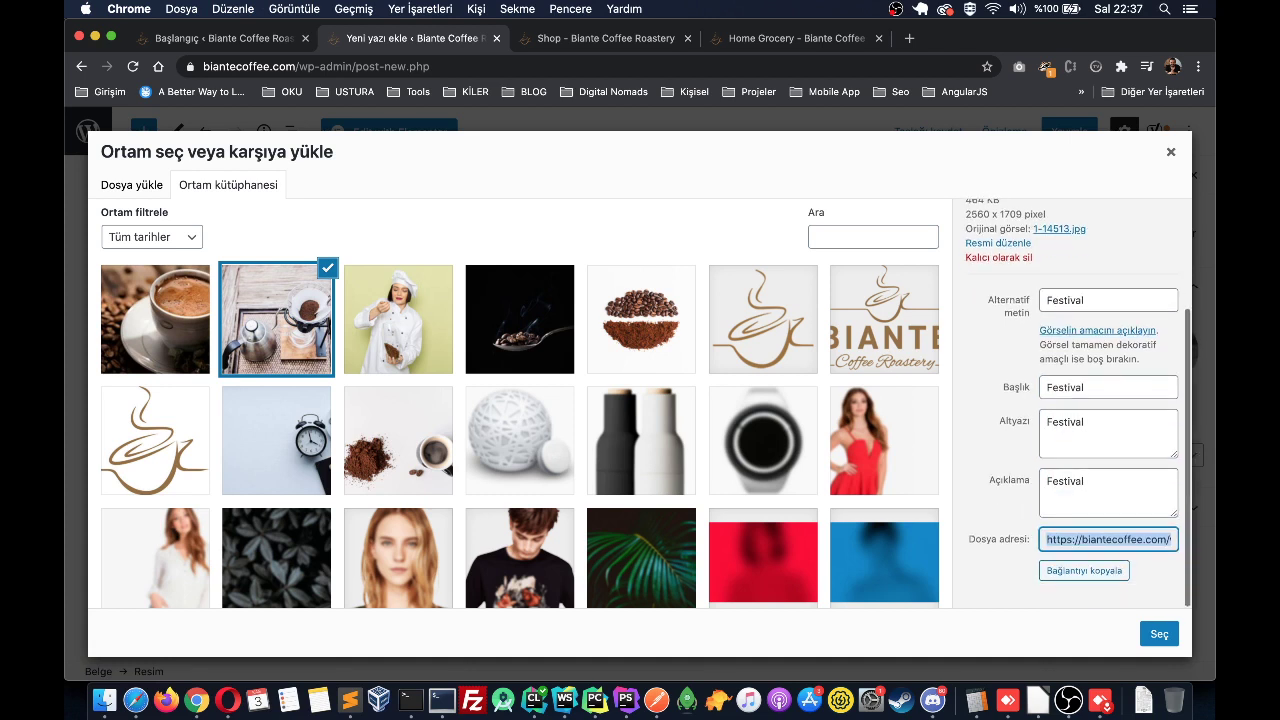
click(1150, 639)
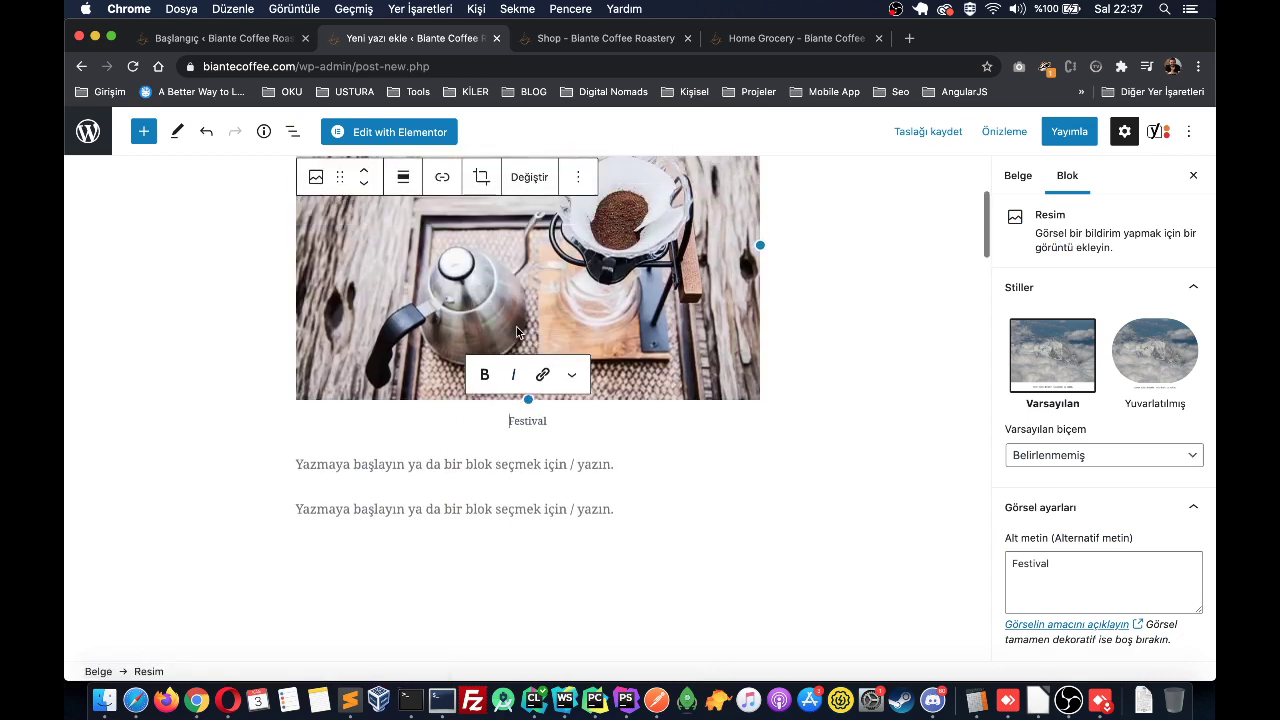
scroll(517, 332, up, 3)
click(508, 334)
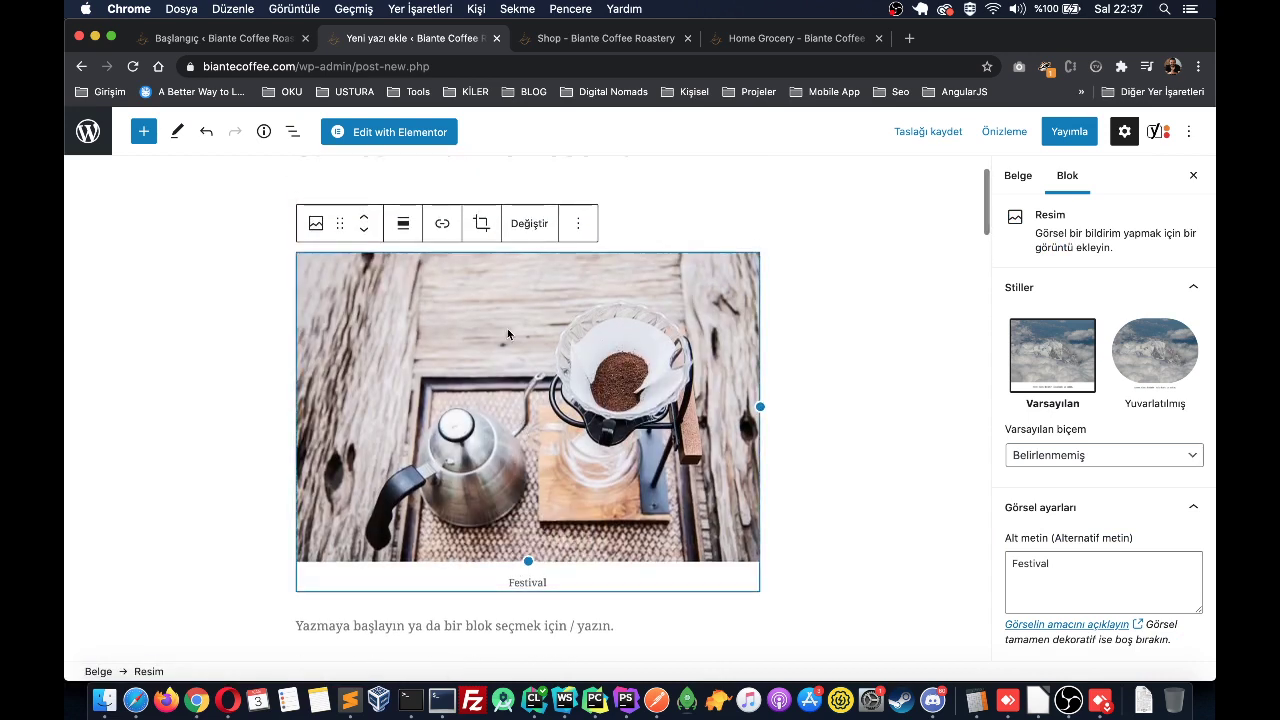
double_click(513, 583)
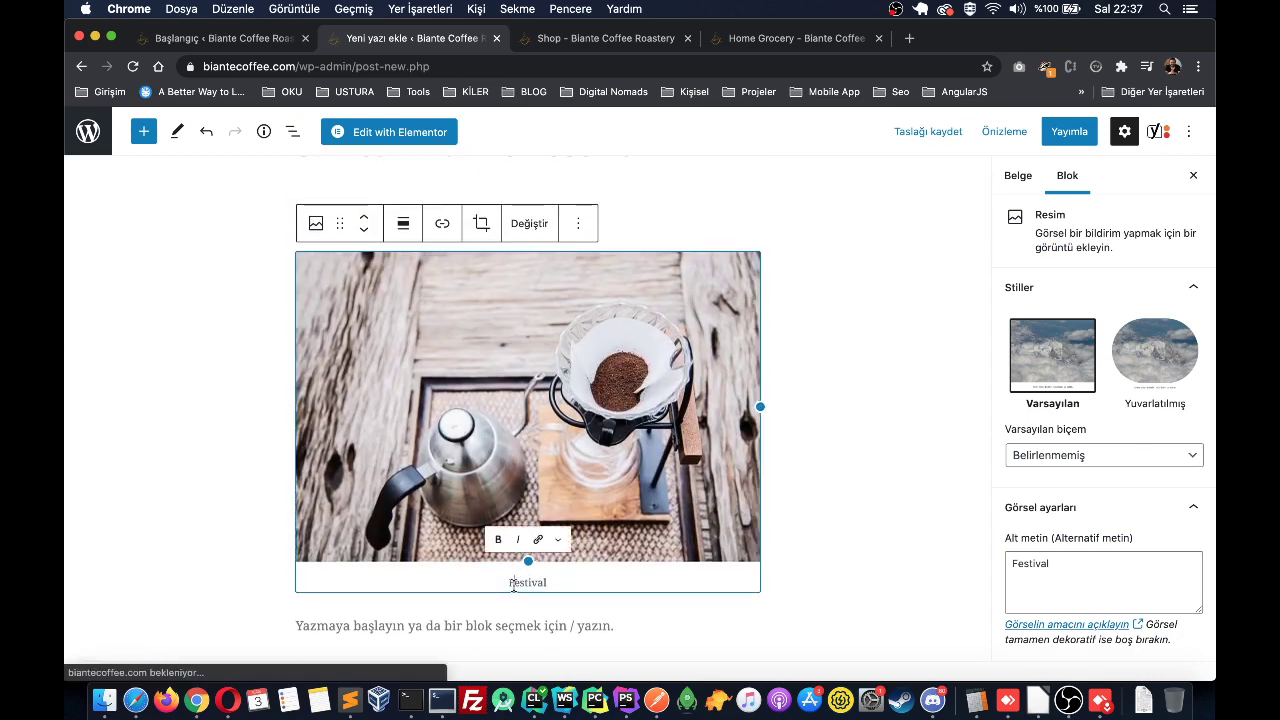
click(543, 539)
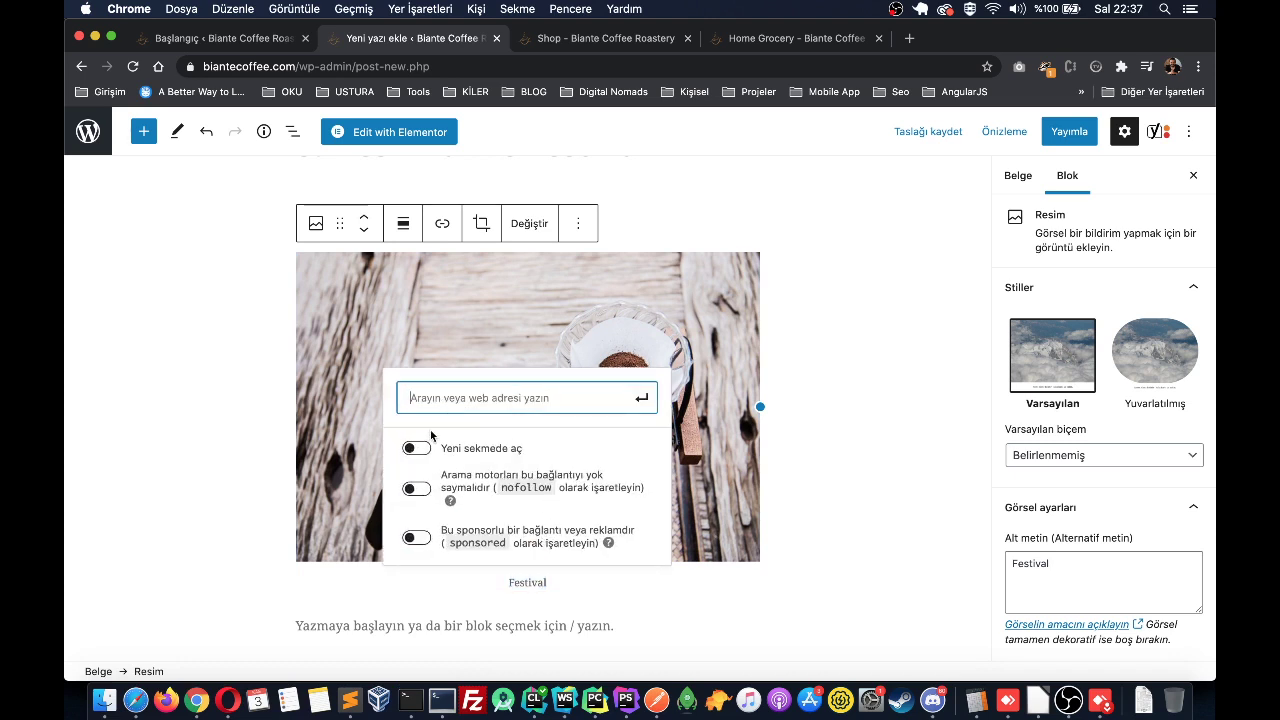
text(htt)
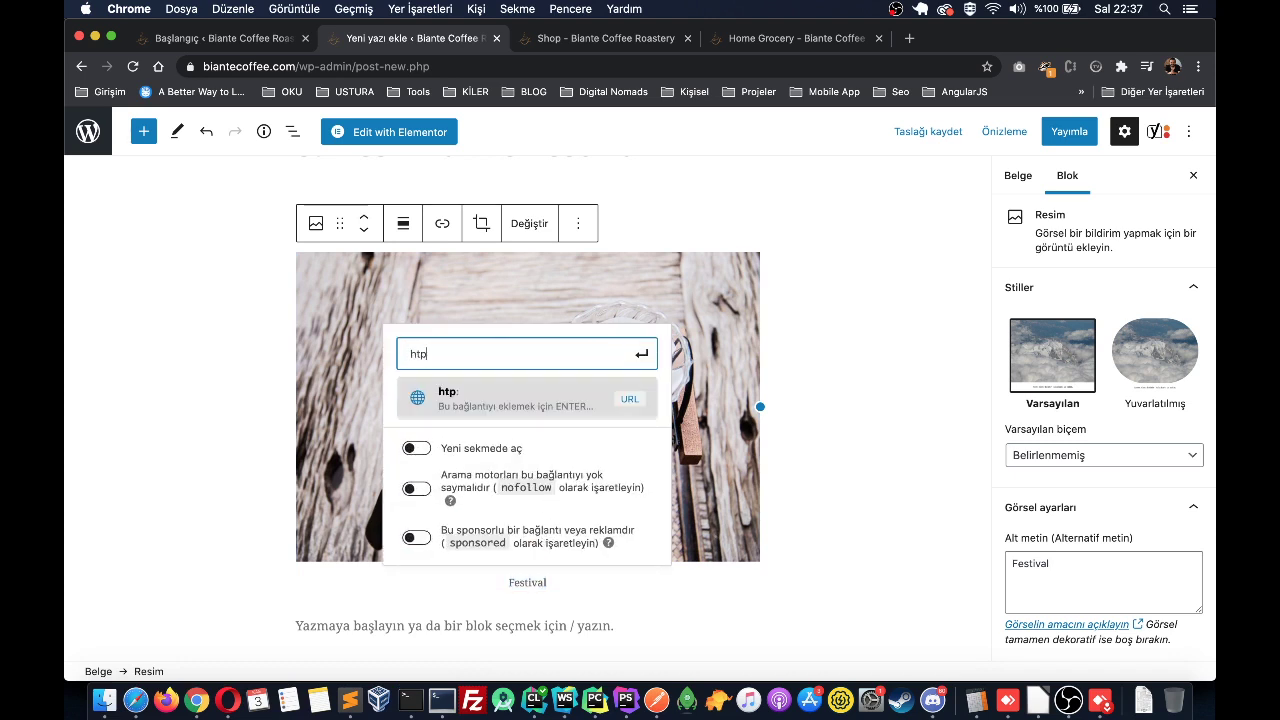
text(p://google.c)
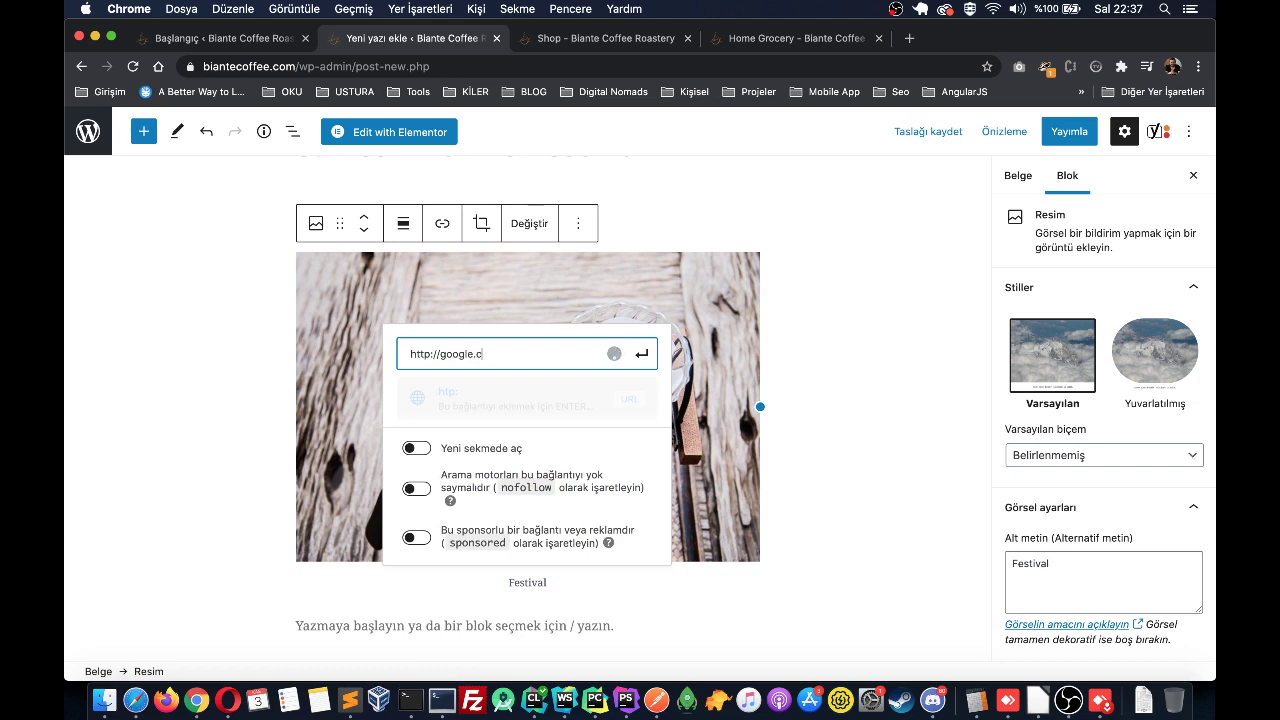
text(om/)
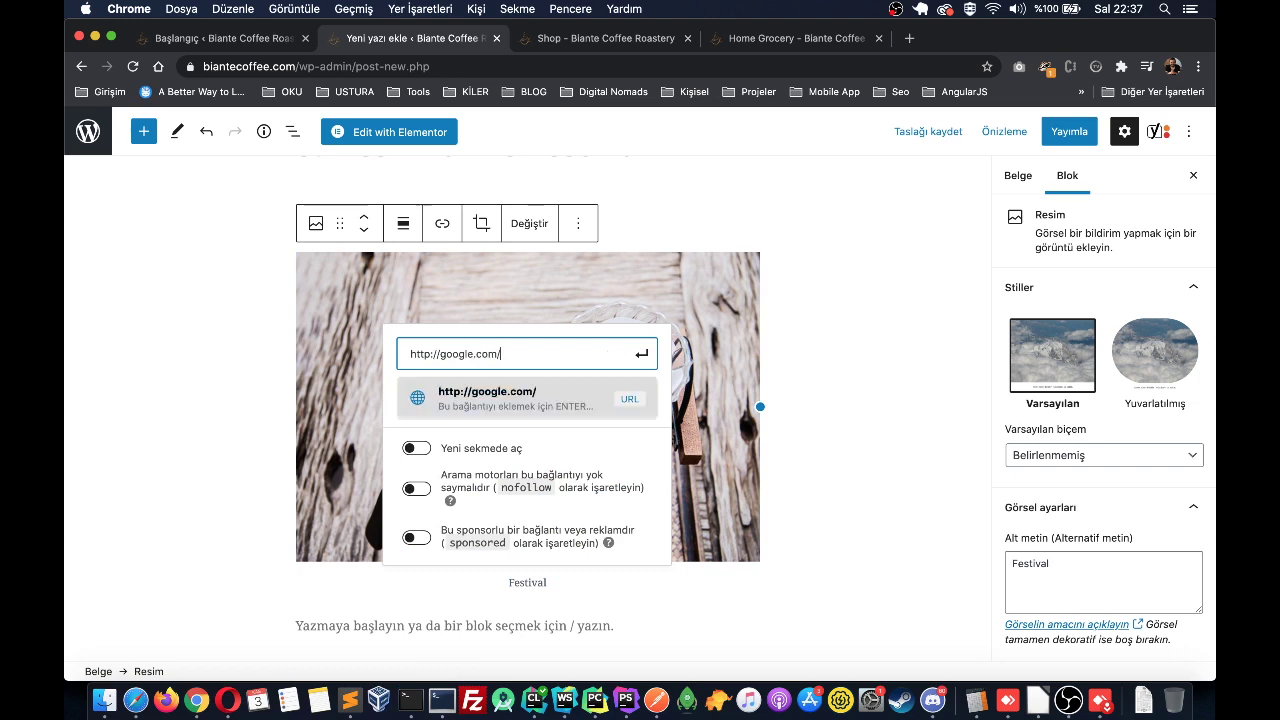
click(417, 448)
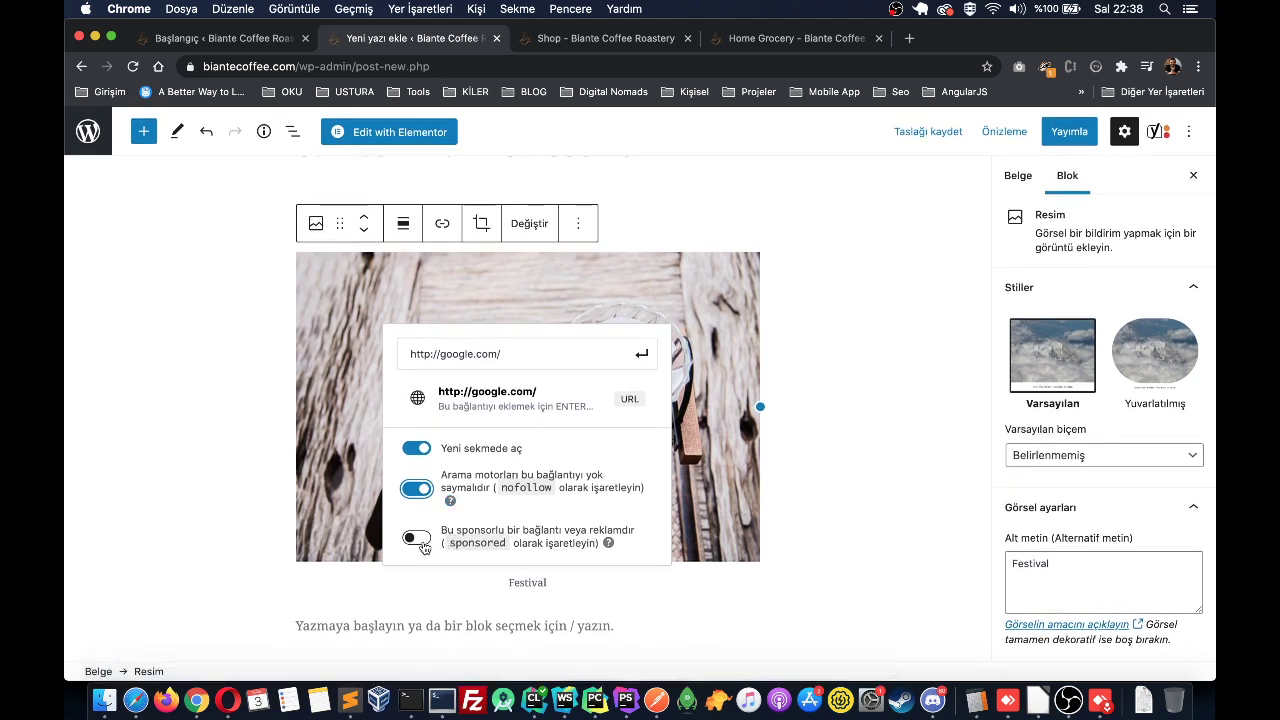
click(571, 582)
Step: Look through the Yoast SEO analysis and the sidebar and footer options below the post, then review its title and content
scroll(574, 540, down, 5)
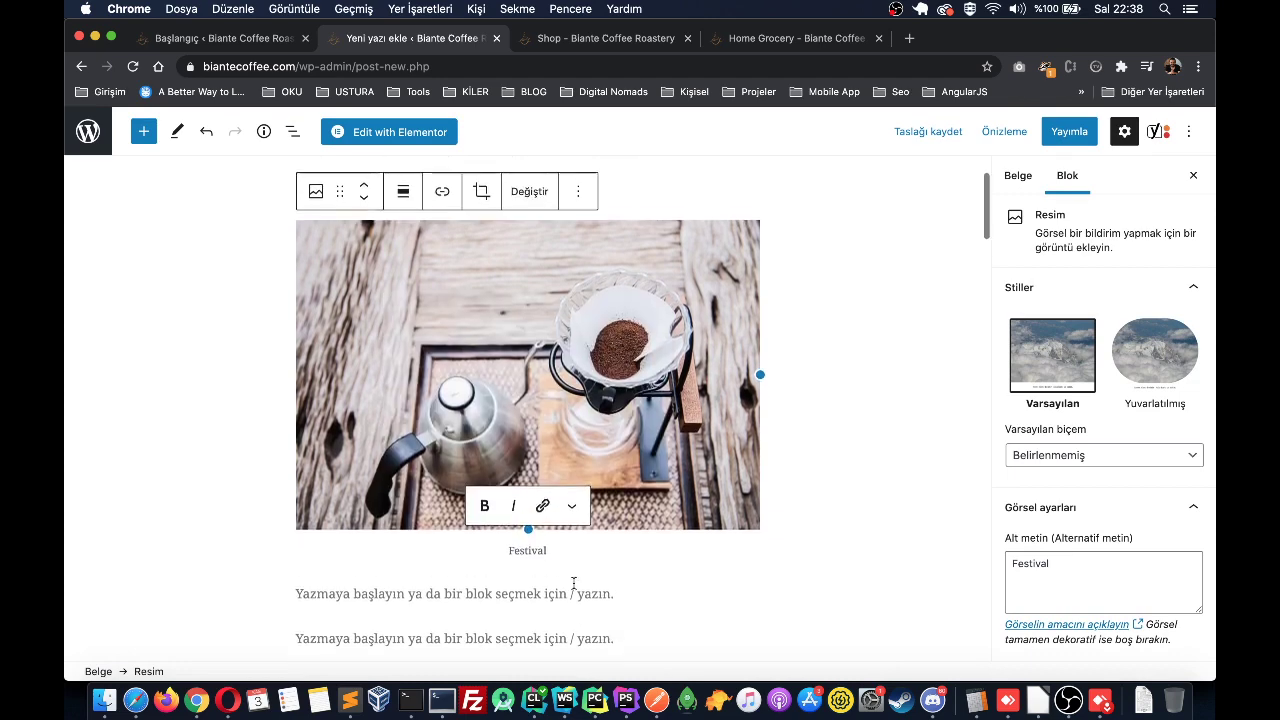
scroll(555, 433, down, 15)
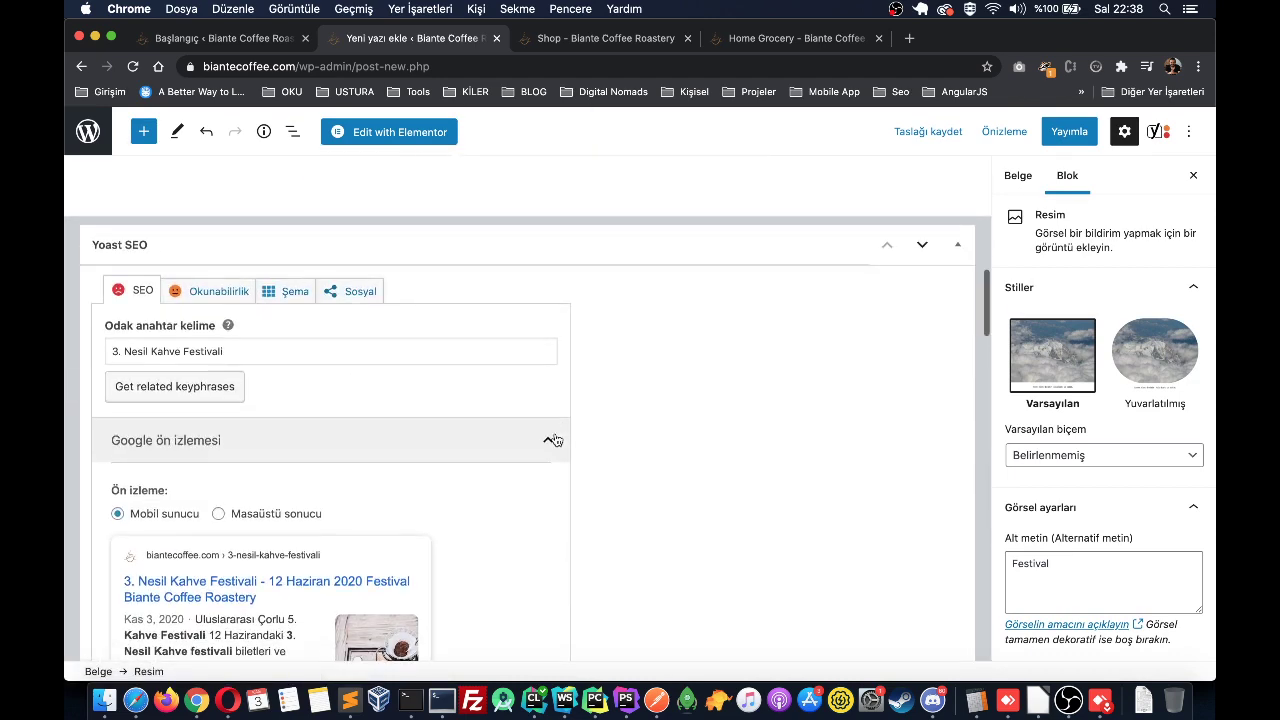
scroll(552, 415, down, 15)
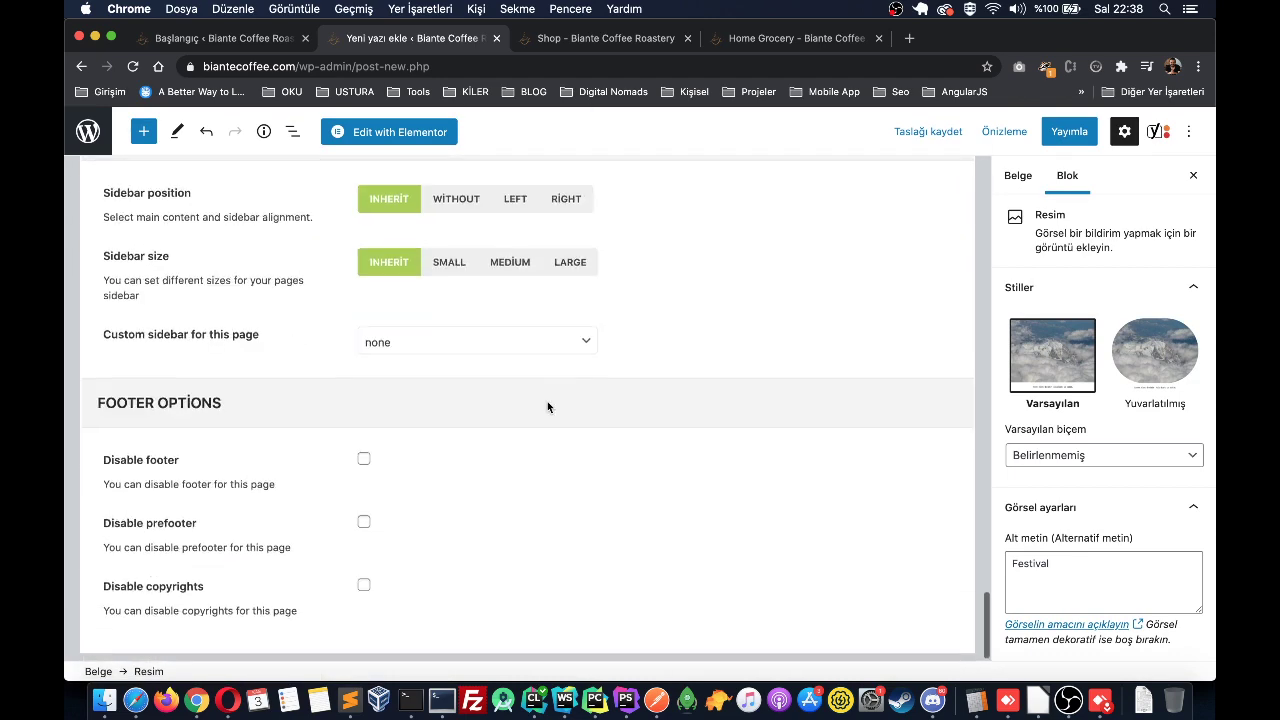
scroll(547, 402, up, 3)
scroll(548, 408, up, 15)
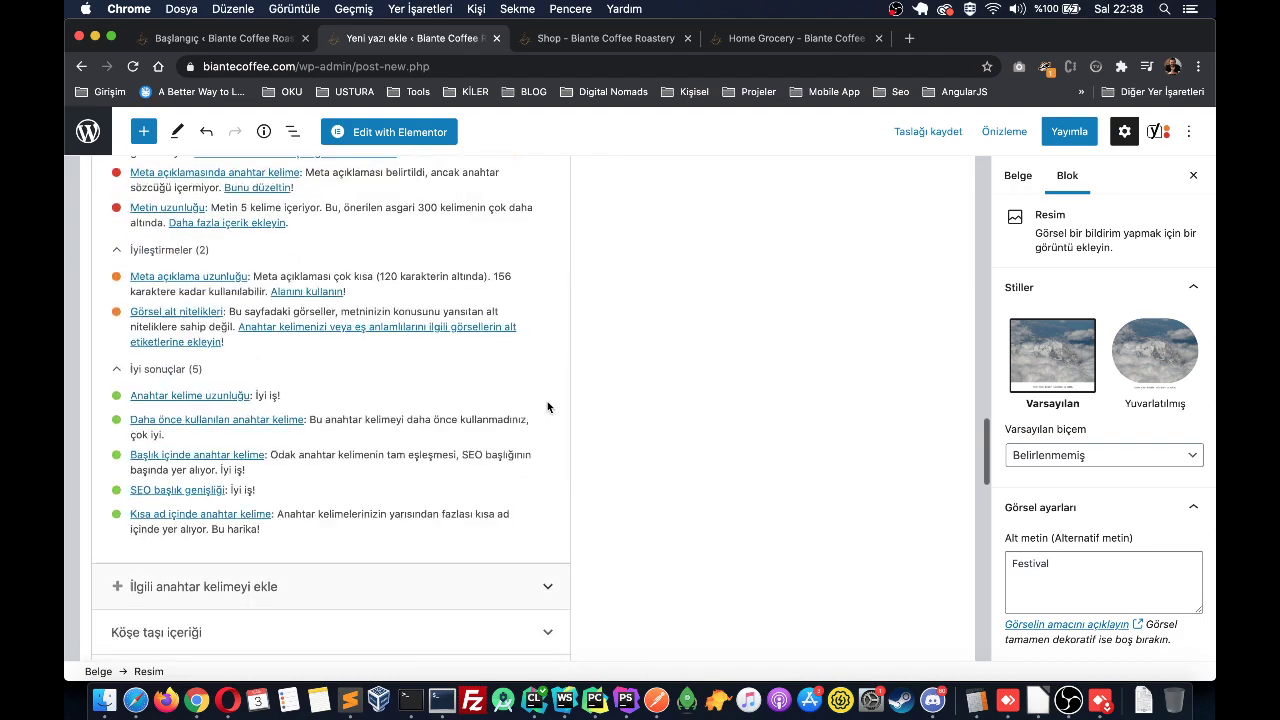
scroll(548, 408, up, 10)
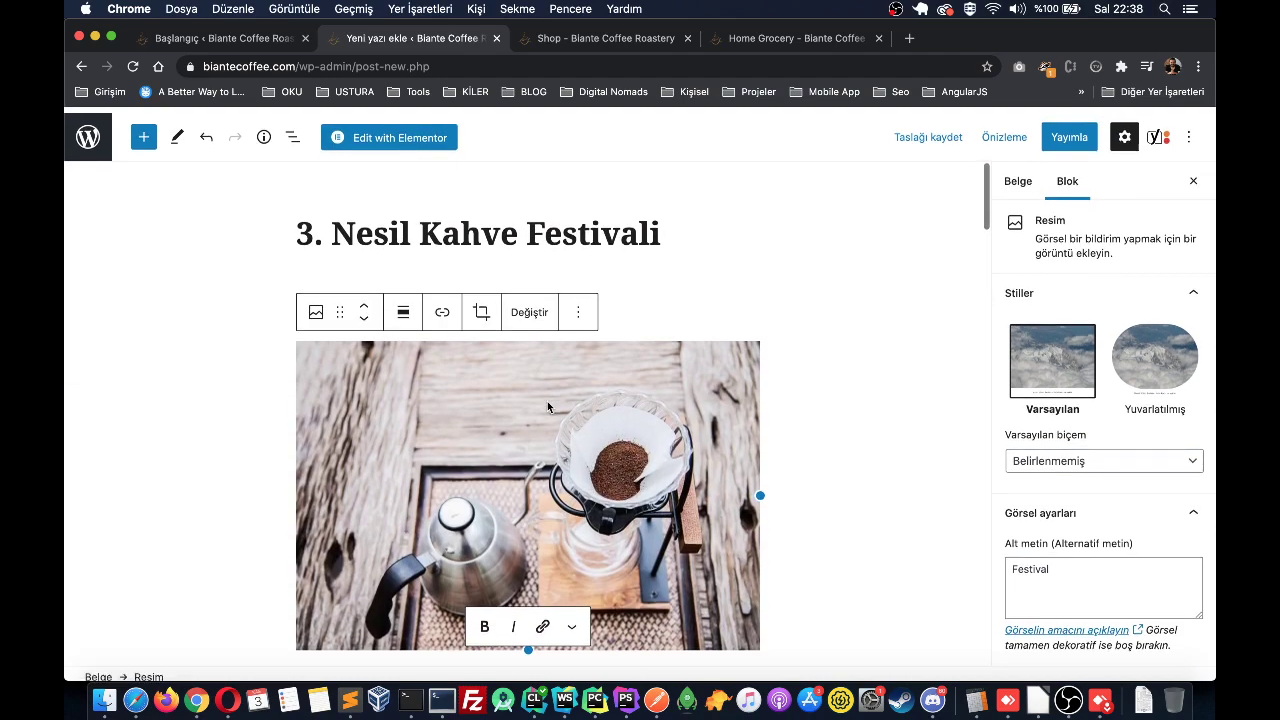
triple_click(573, 222)
double_click(618, 222)
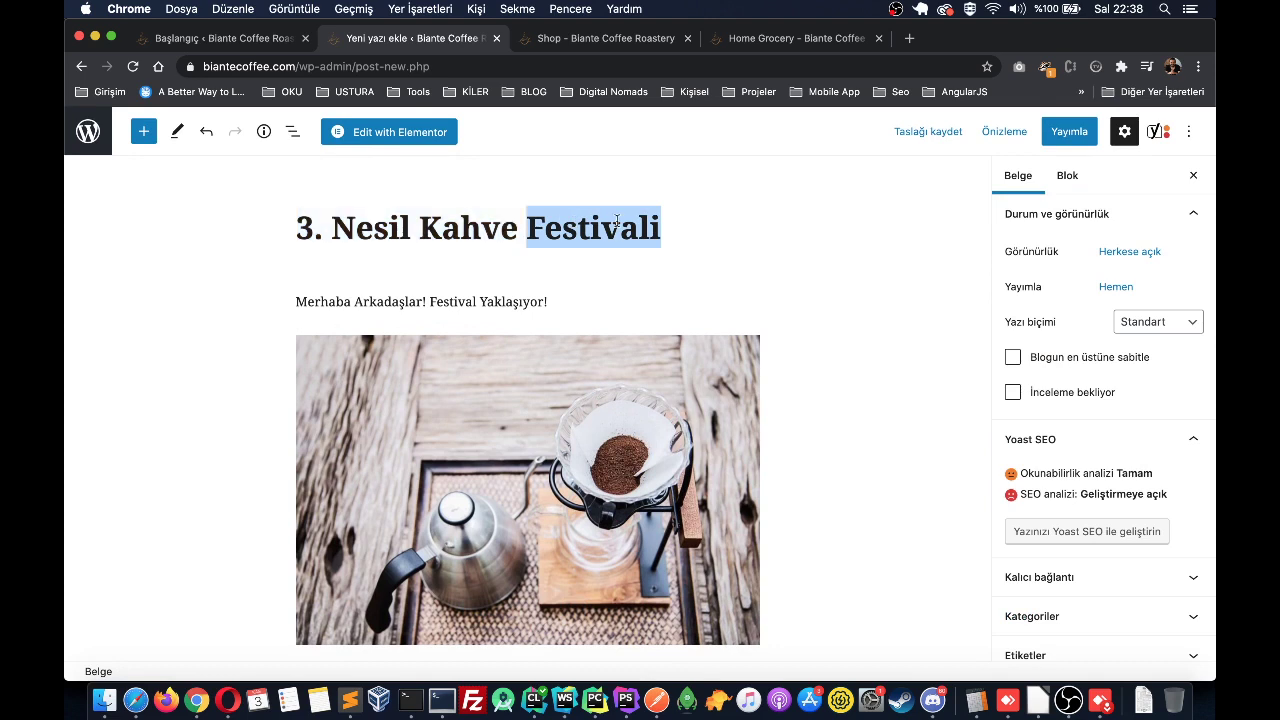
click(618, 222)
scroll(405, 243, down, 1)
scroll(405, 243, down, 1)
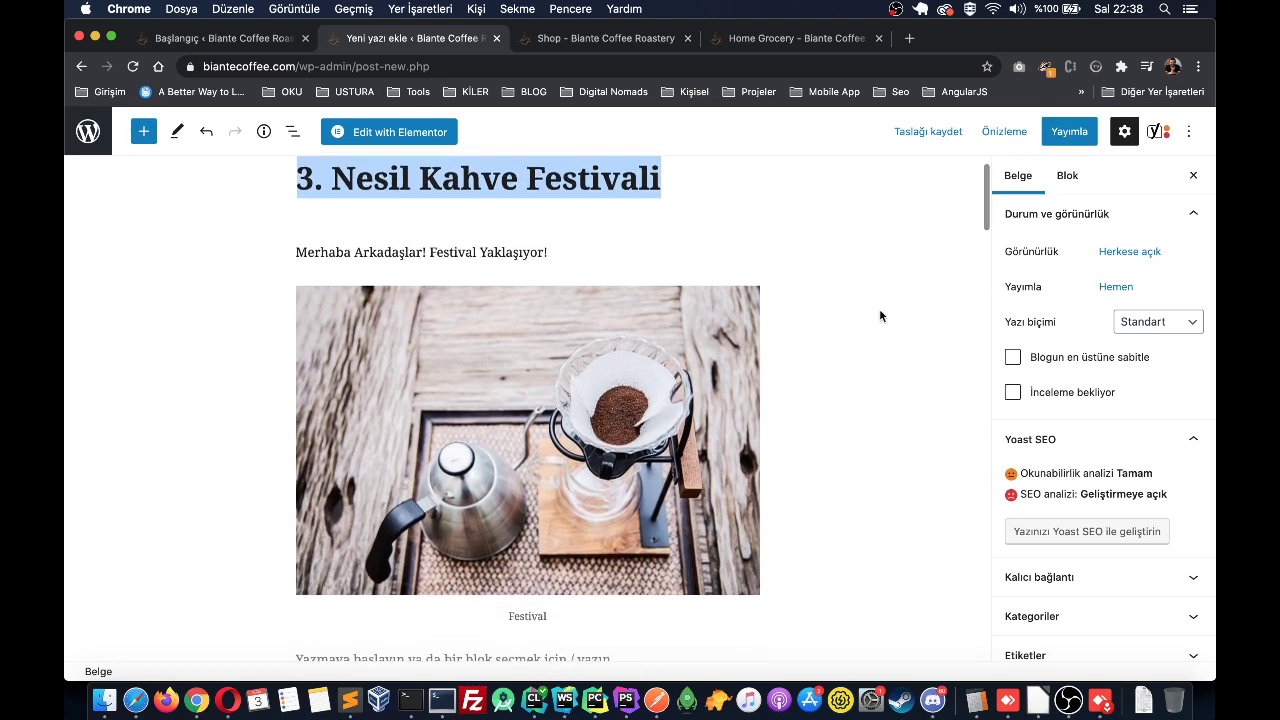
scroll(879, 316, up, 1)
Step: Check the available post formats, keep Standart, and pin the post to the top of the blog
click(1155, 322)
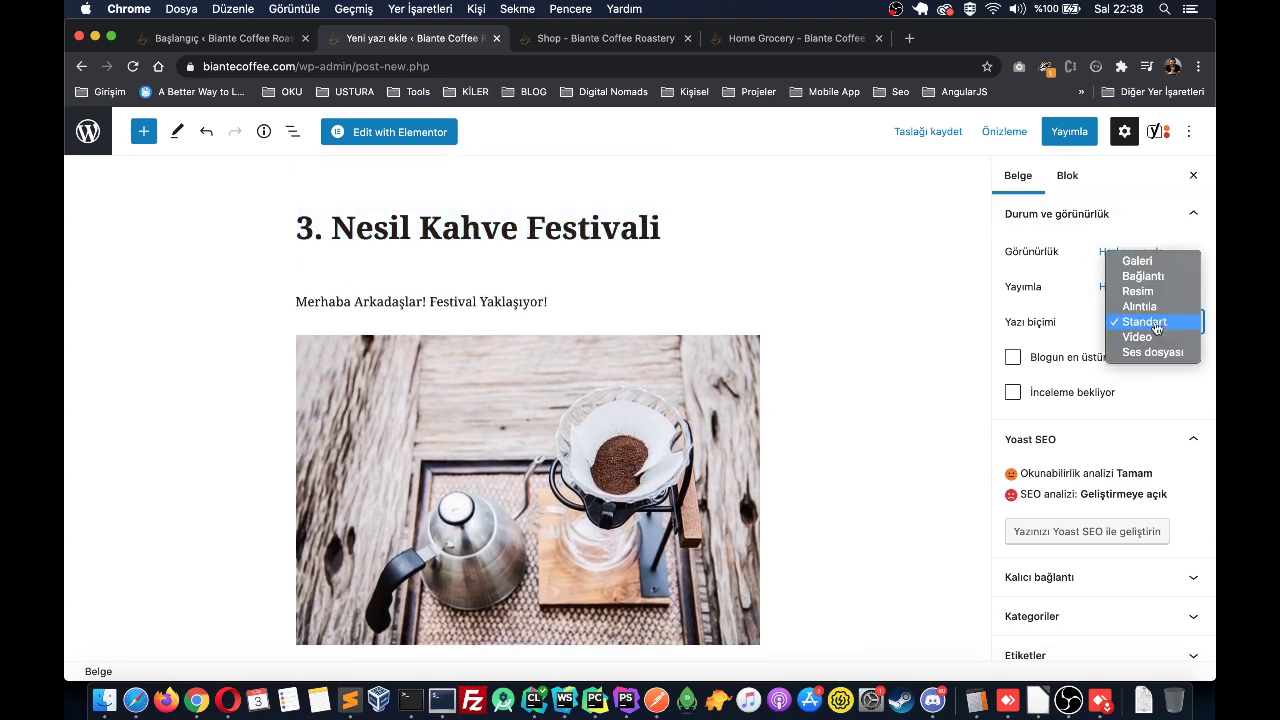
click(1024, 330)
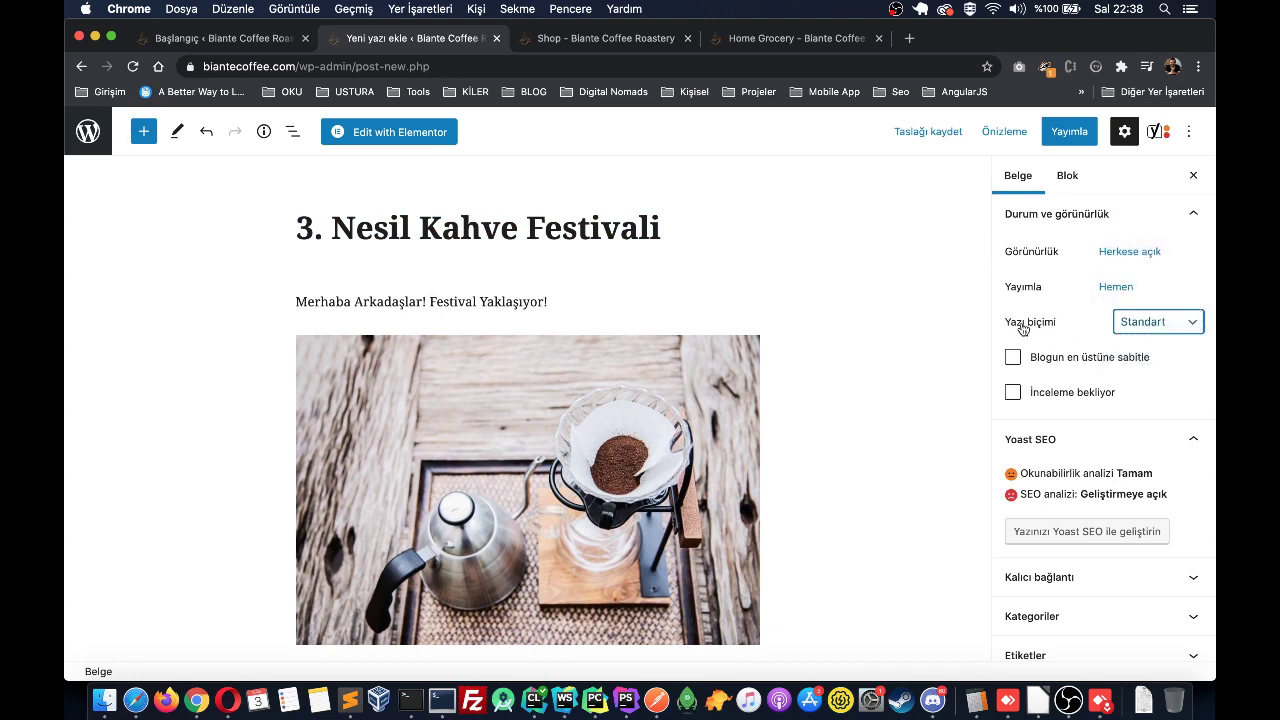
scroll(1077, 369, down, 1)
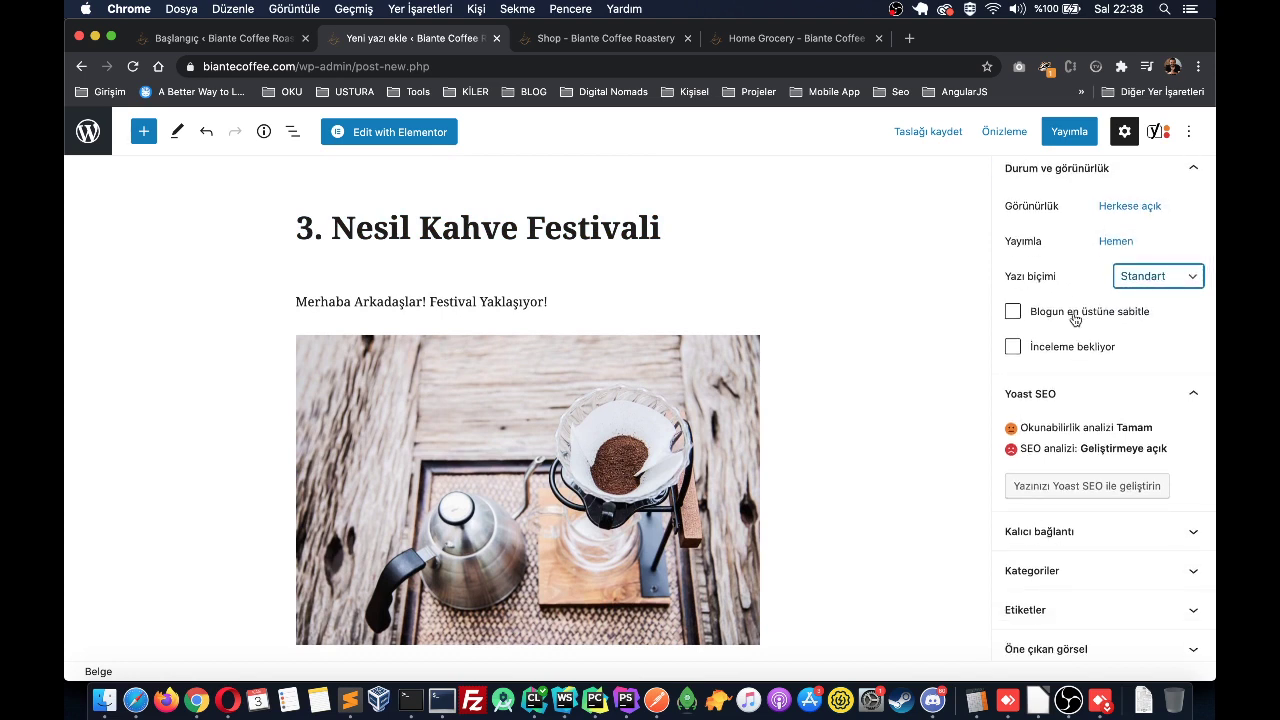
click(1075, 319)
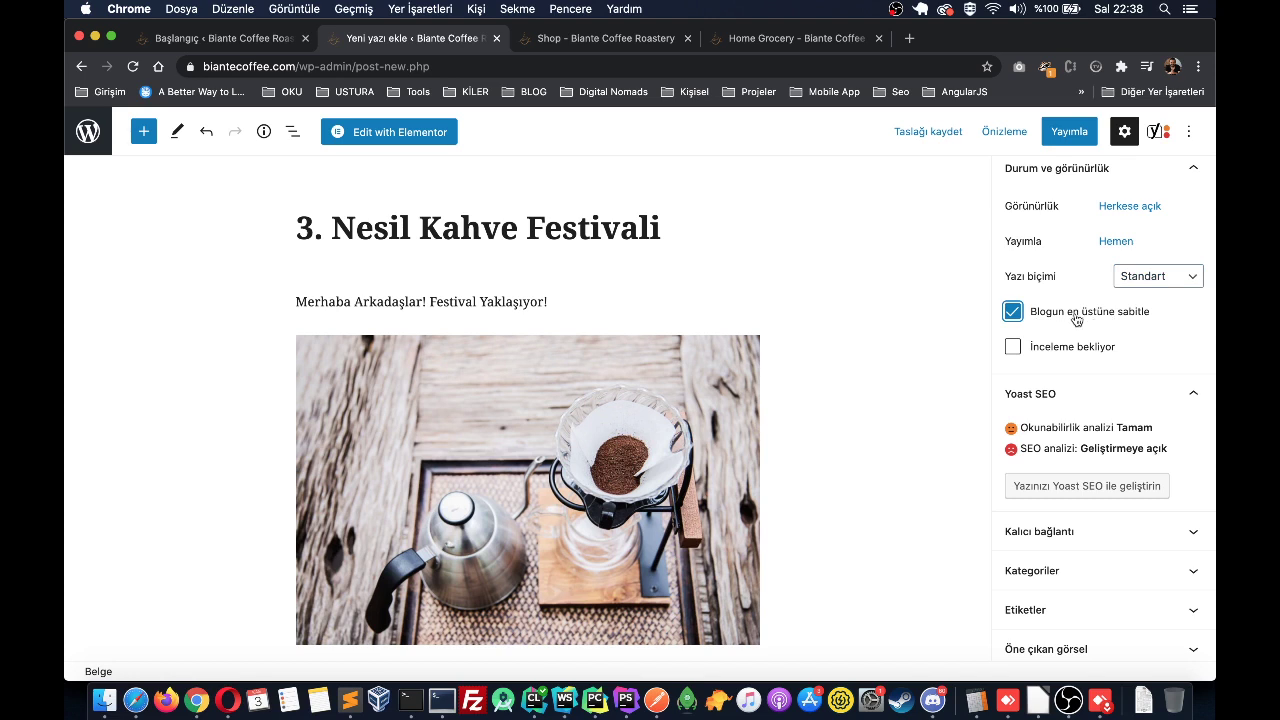
Step: Look over the post's remaining document settings and open its preview in a new tab
scroll(638, 363, down, 2)
scroll(640, 360, down, 3)
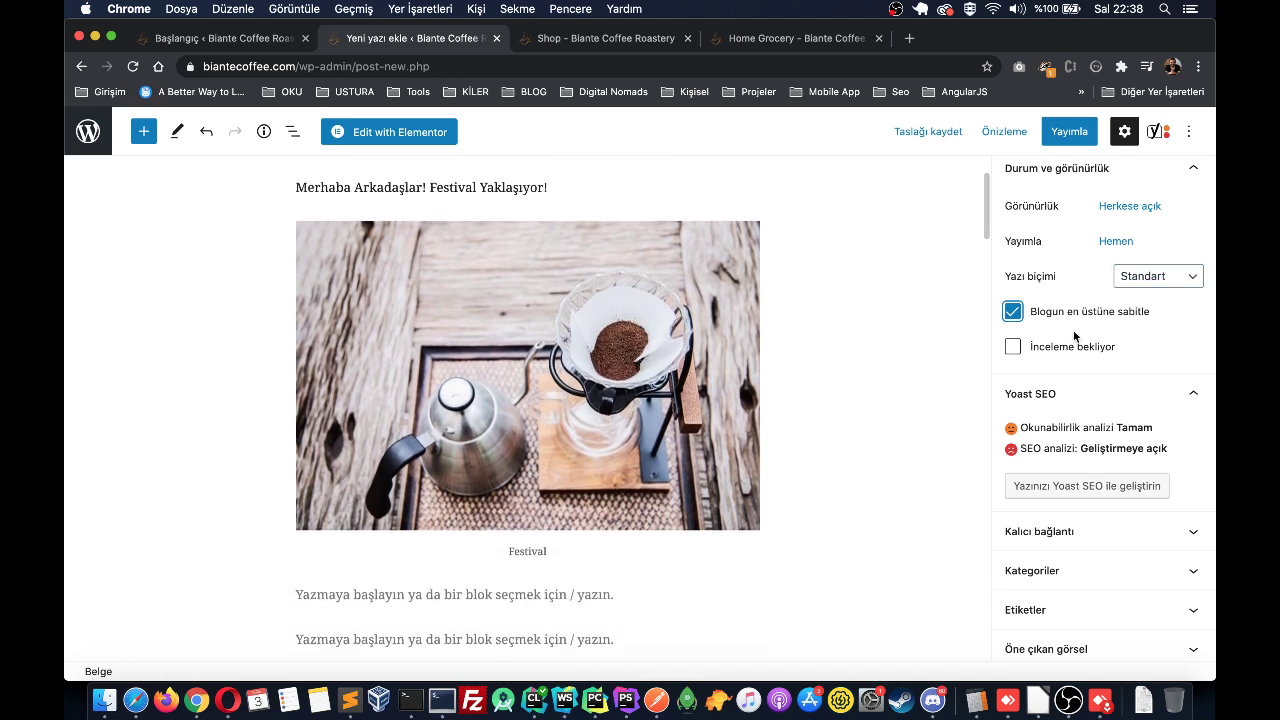
scroll(1076, 336, down, 5)
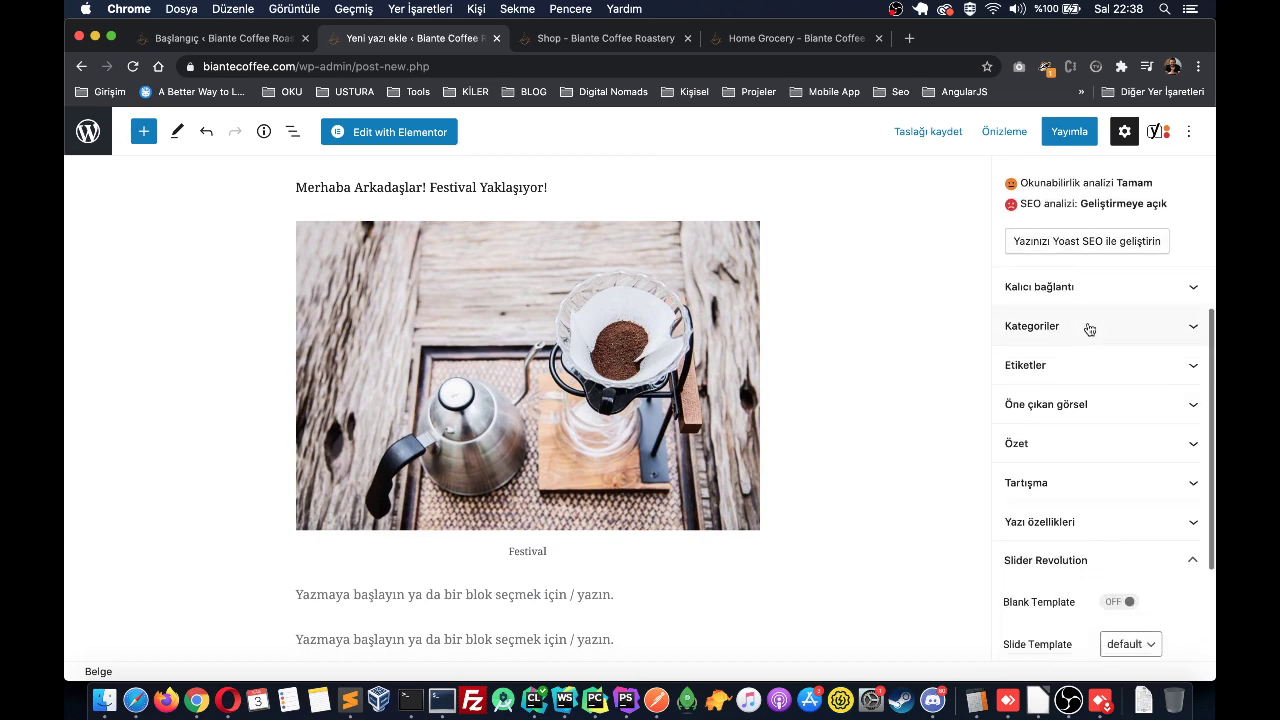
scroll(1089, 329, down, 3)
scroll(1128, 572, up, 10)
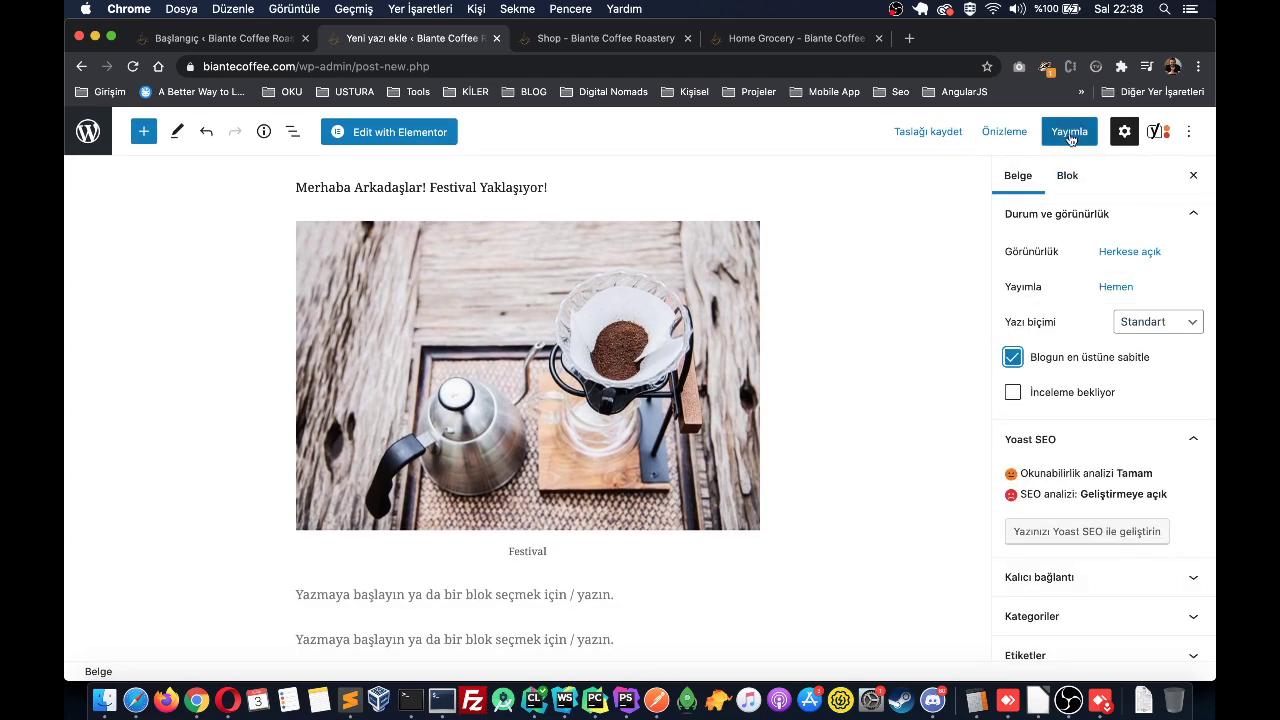
click(1004, 131)
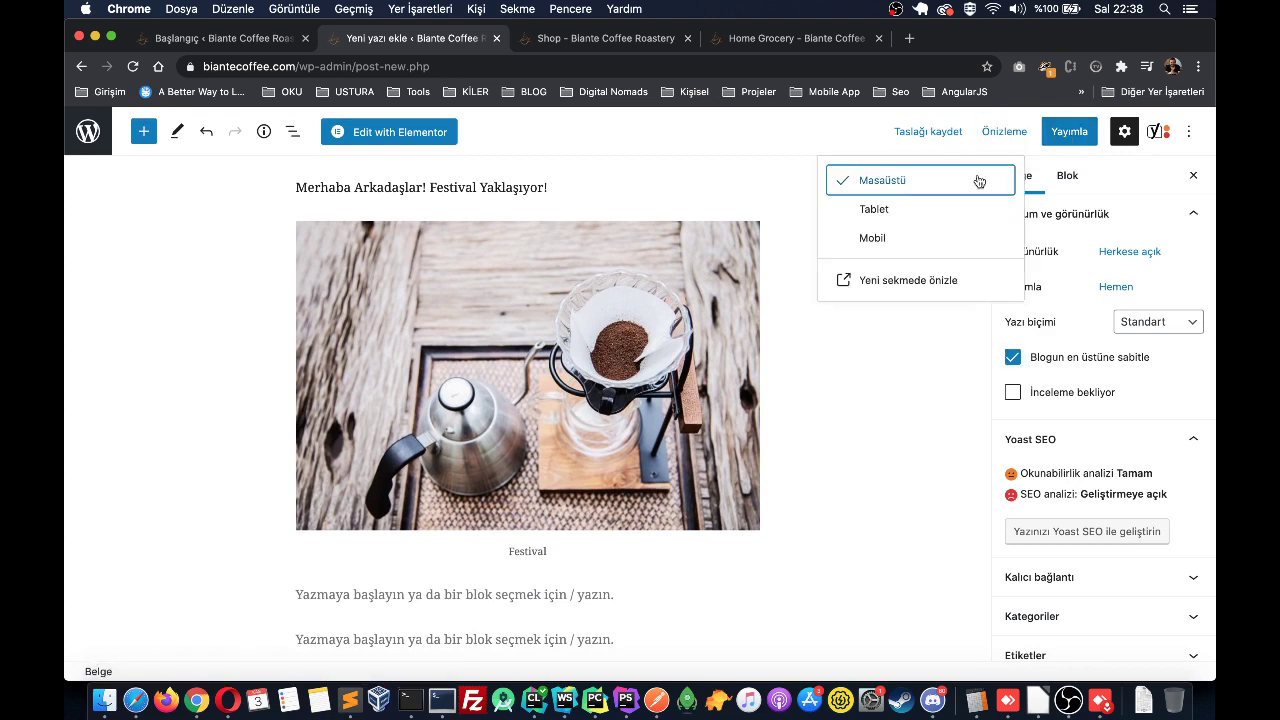
click(929, 286)
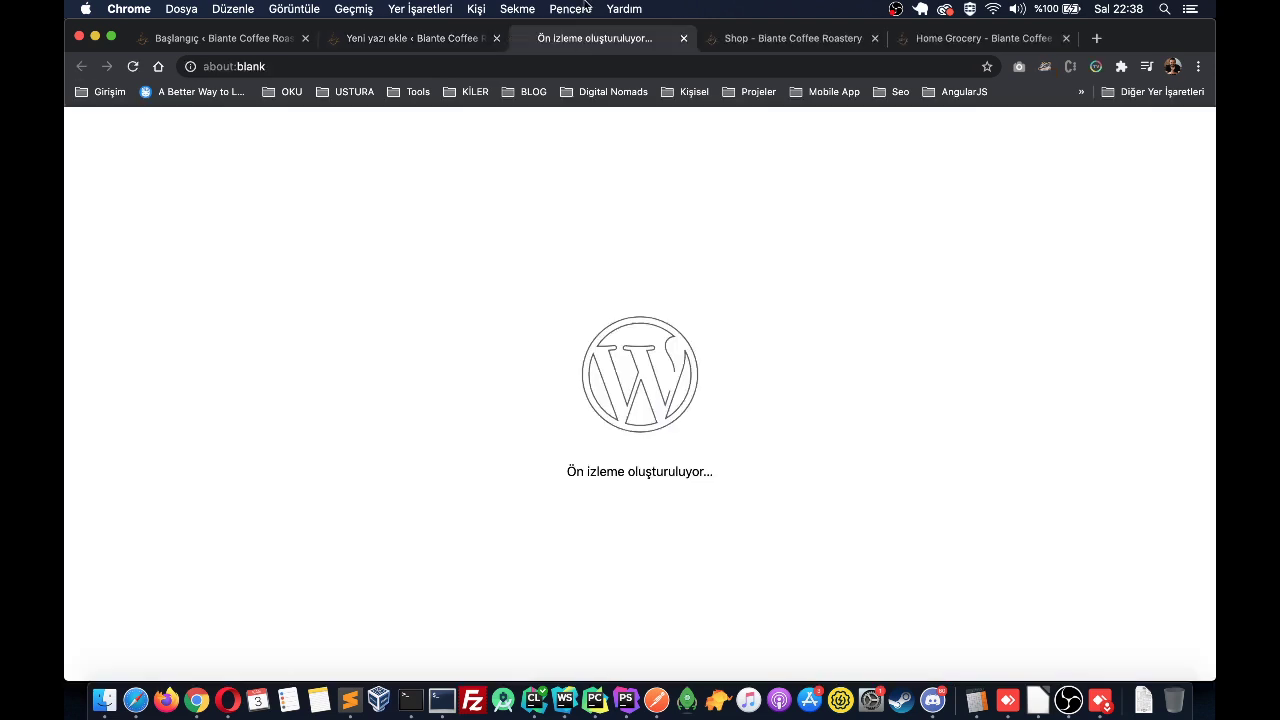
click(438, 40)
click(595, 38)
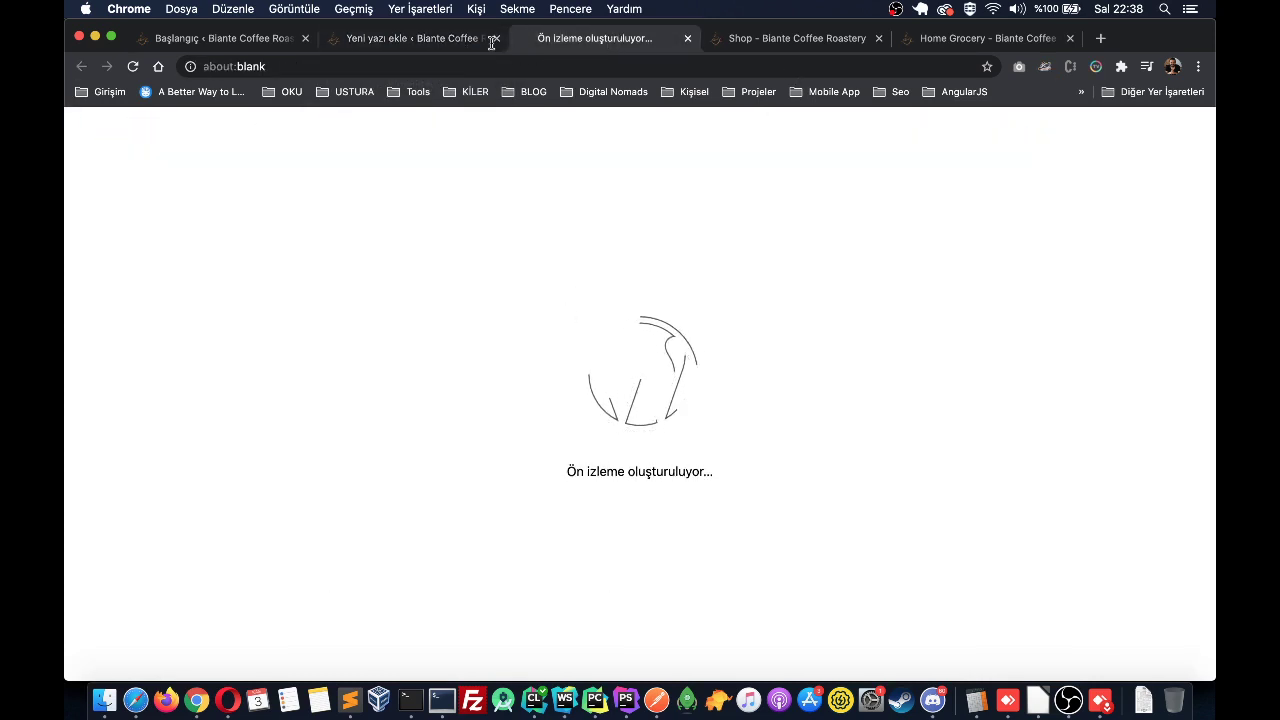
Step: Return to the post editor and publish the festival post immediately with public visibility
click(421, 40)
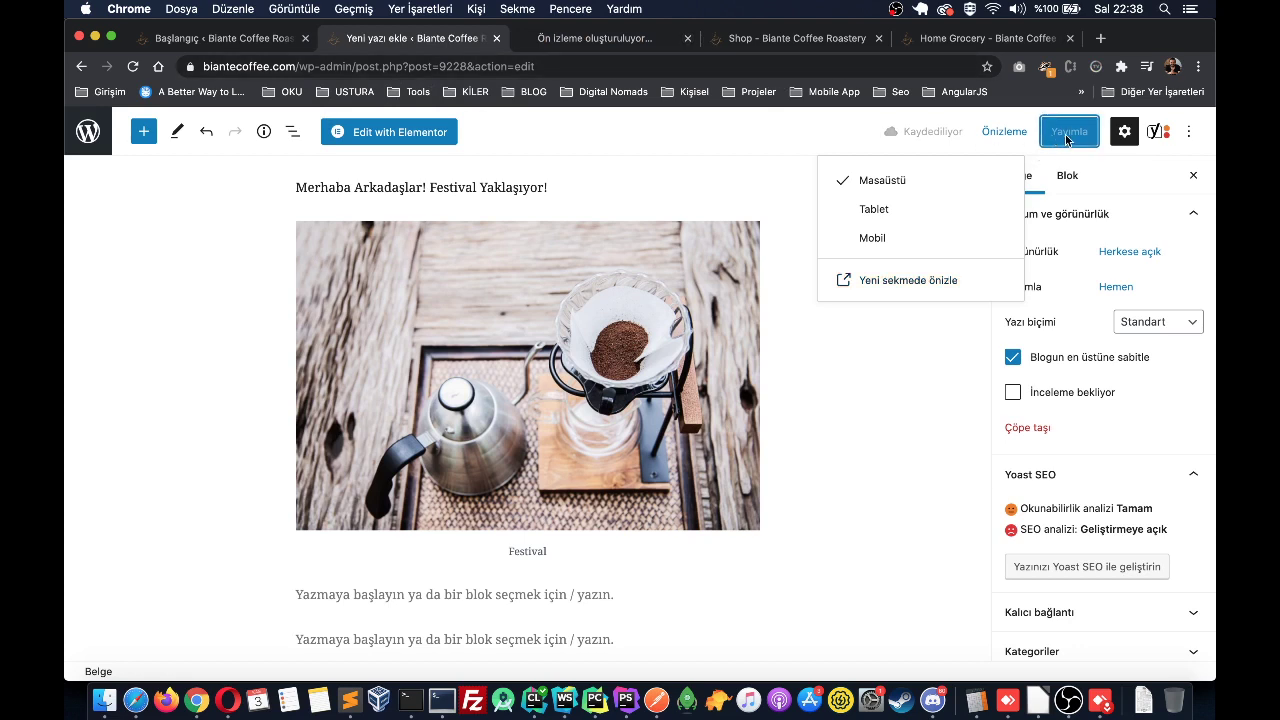
click(882, 180)
click(1069, 131)
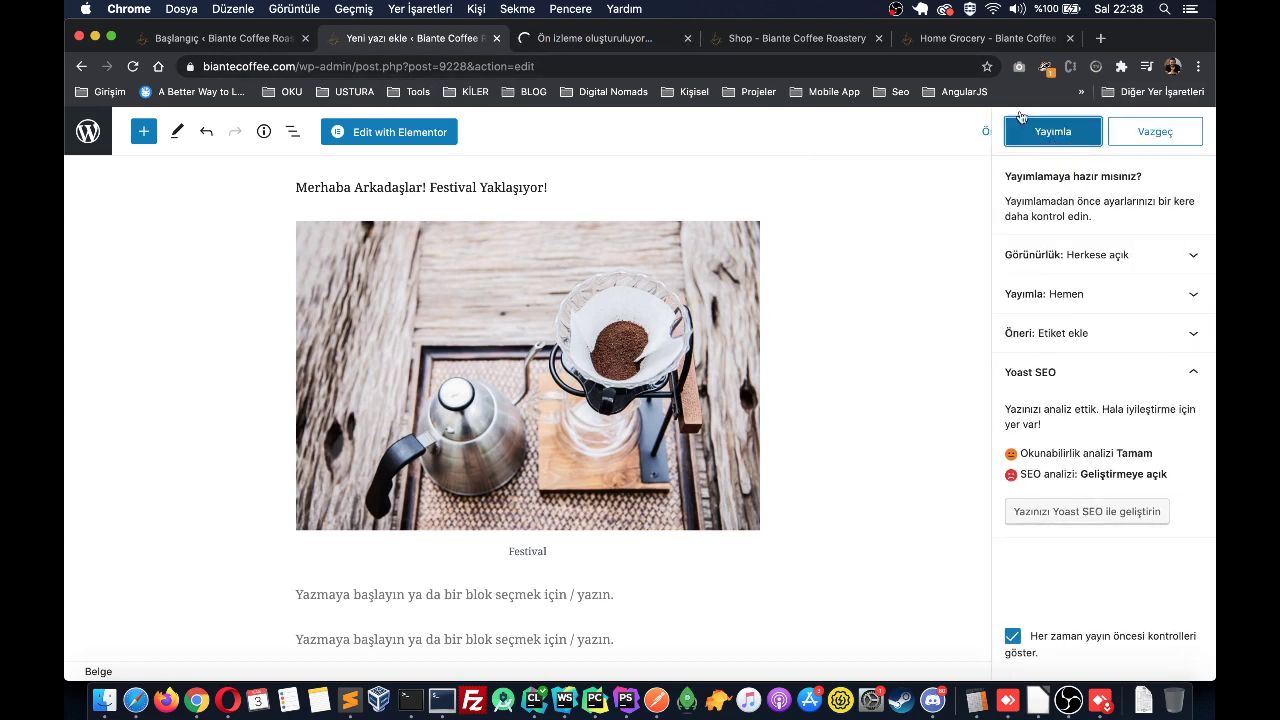
click(1053, 131)
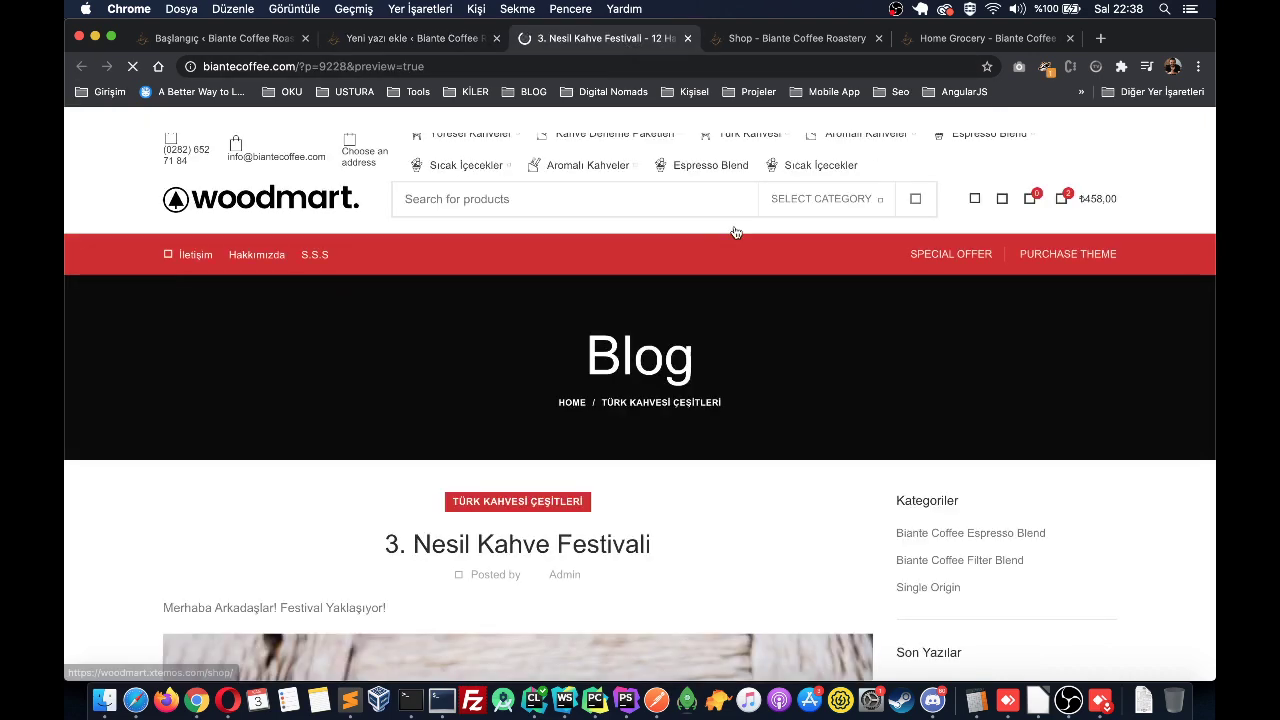
Step: Review the festival post's preview page, from the title, text and image to the sidebar, comment form and footer
scroll(530, 387, down, 5)
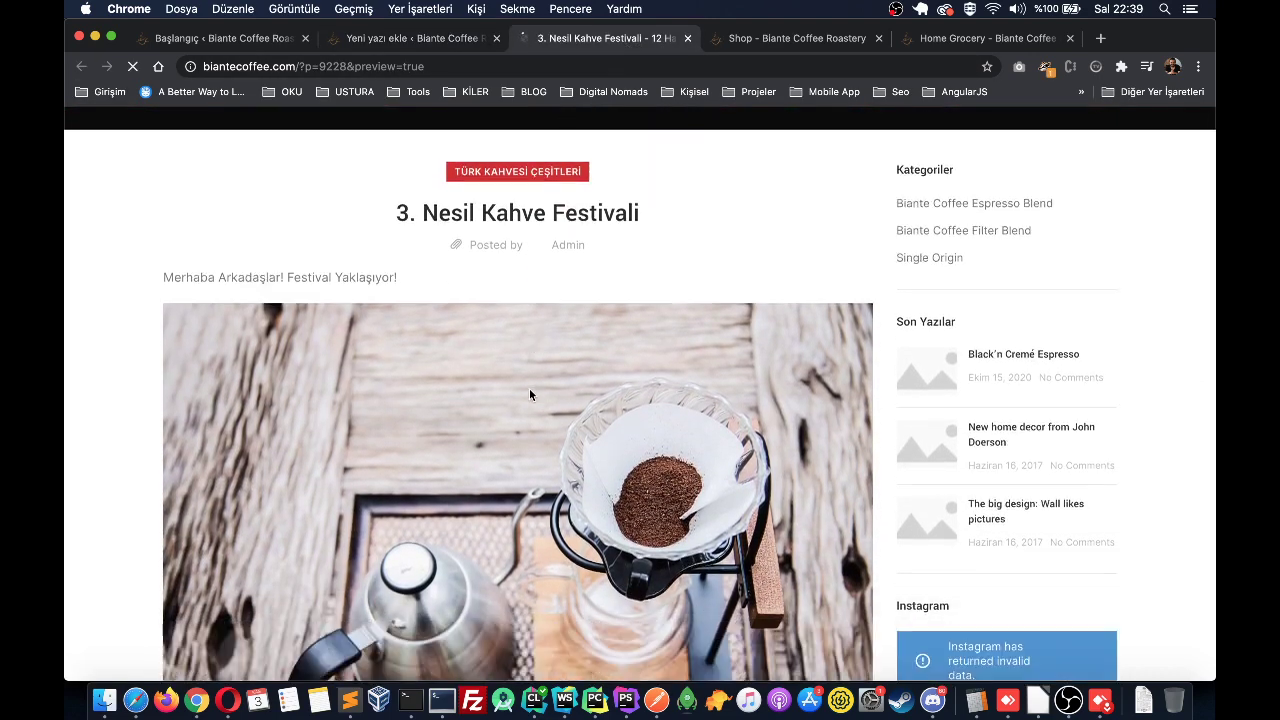
scroll(530, 393, down, 10)
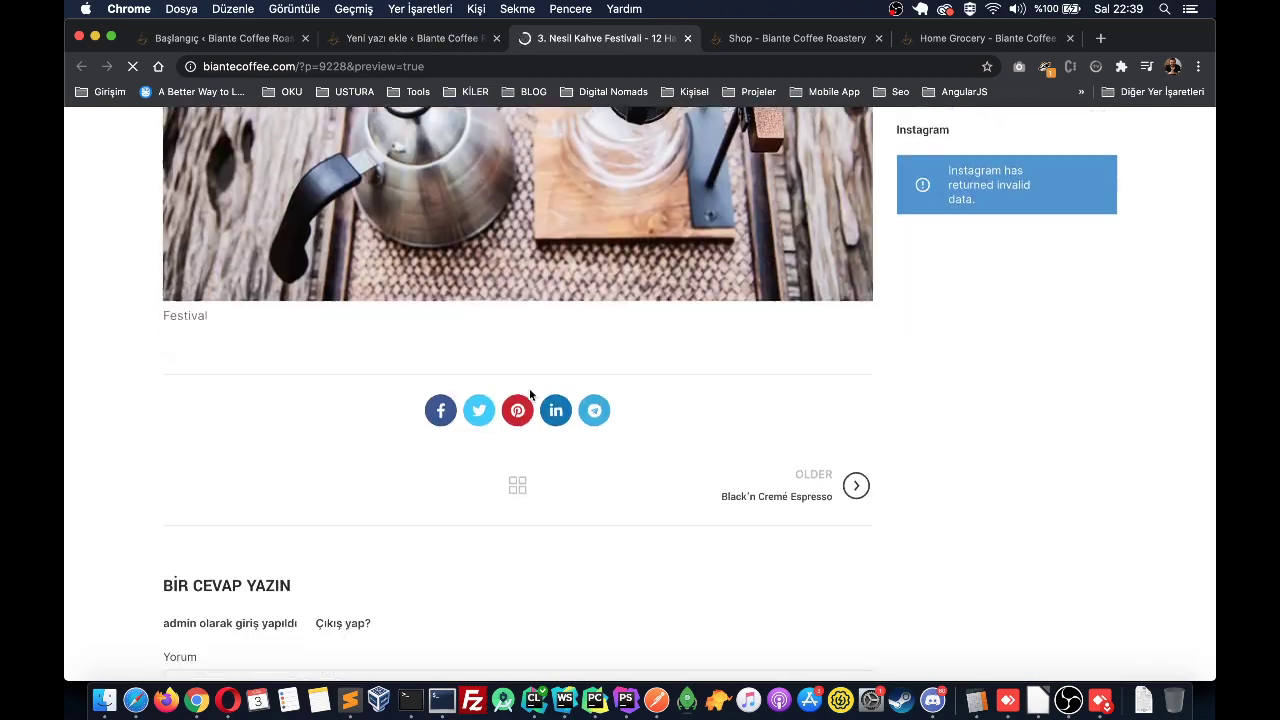
scroll(529, 393, down, 4)
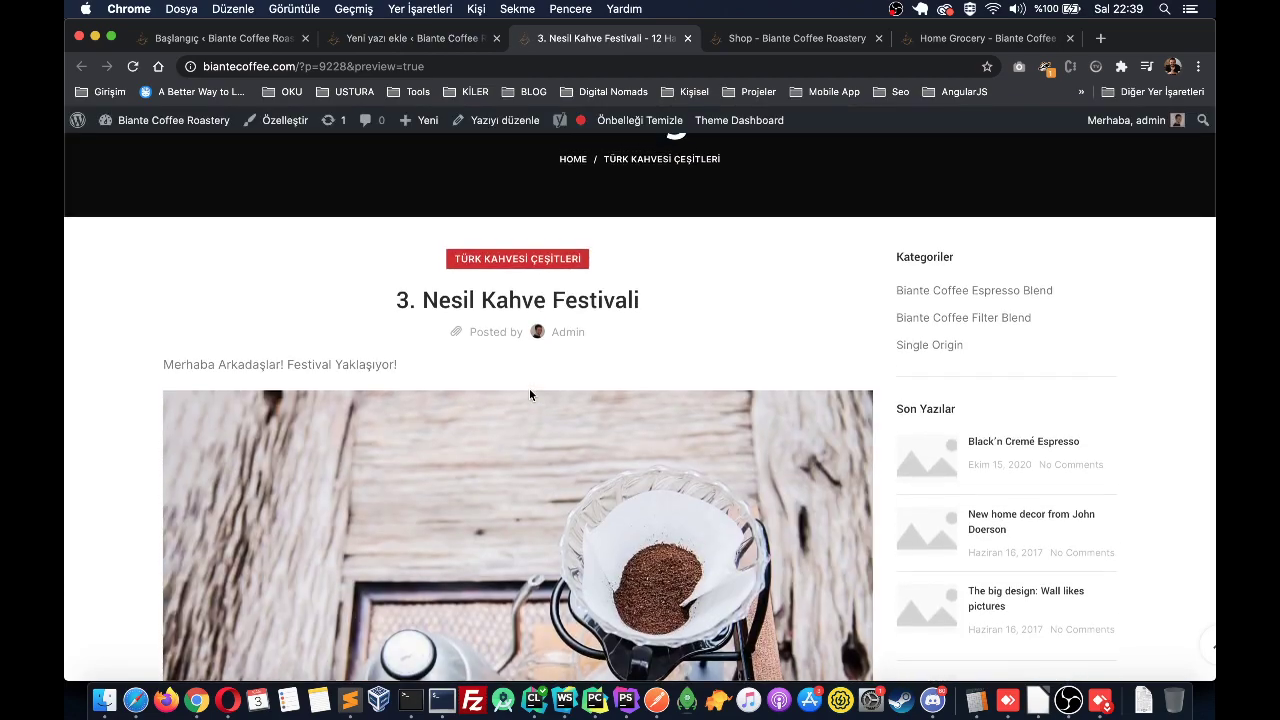
scroll(529, 394, up, 5)
scroll(530, 396, down, 2)
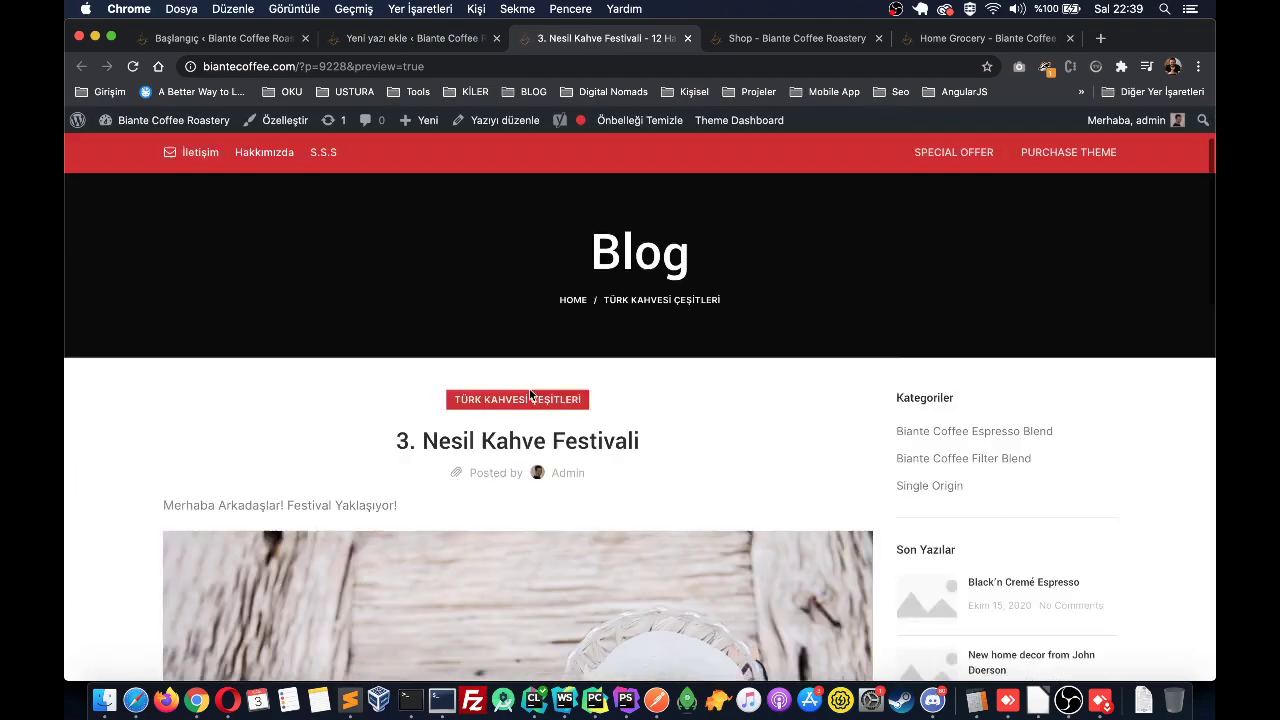
scroll(530, 395, down, 5)
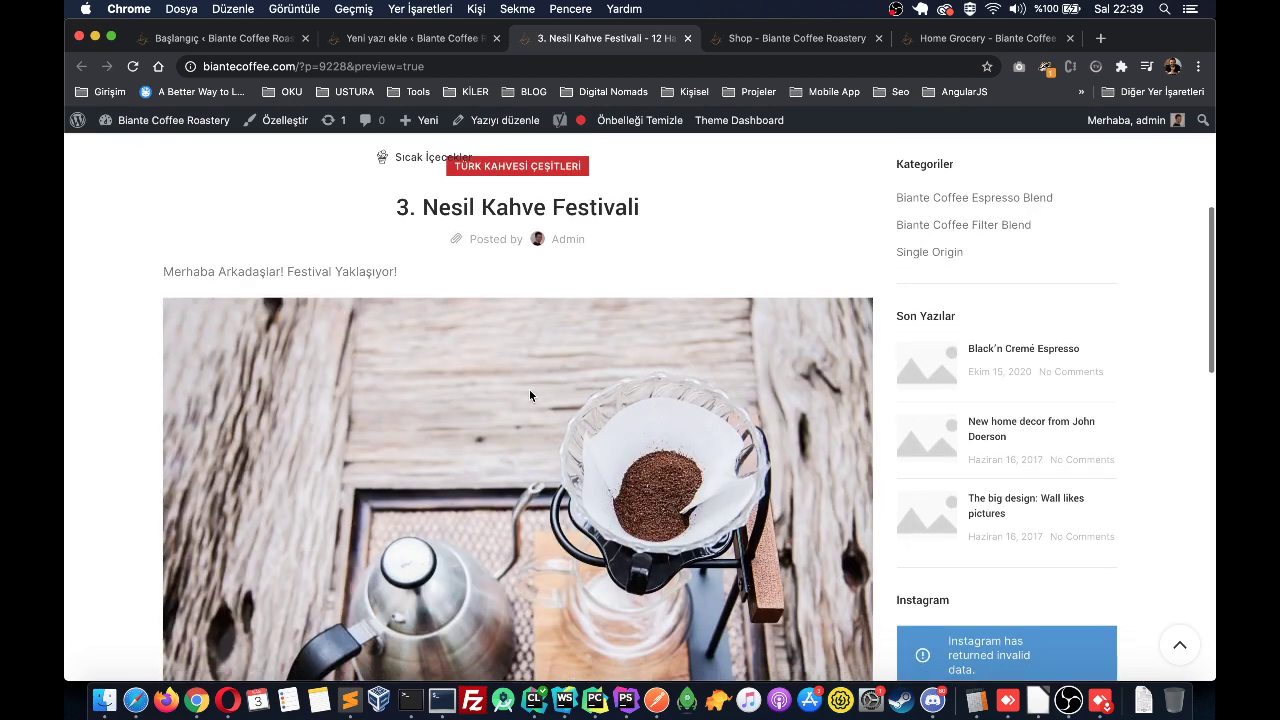
scroll(529, 370, down, 1)
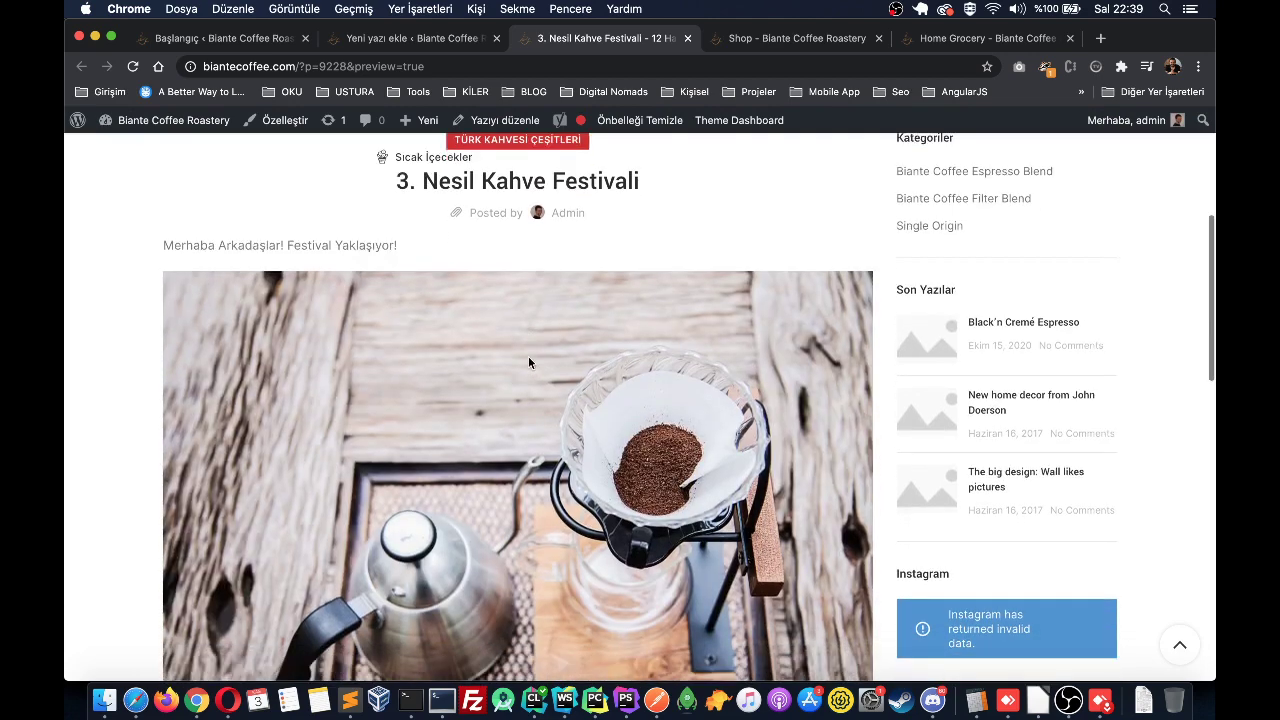
scroll(528, 360, up, 5)
scroll(530, 358, down, 3)
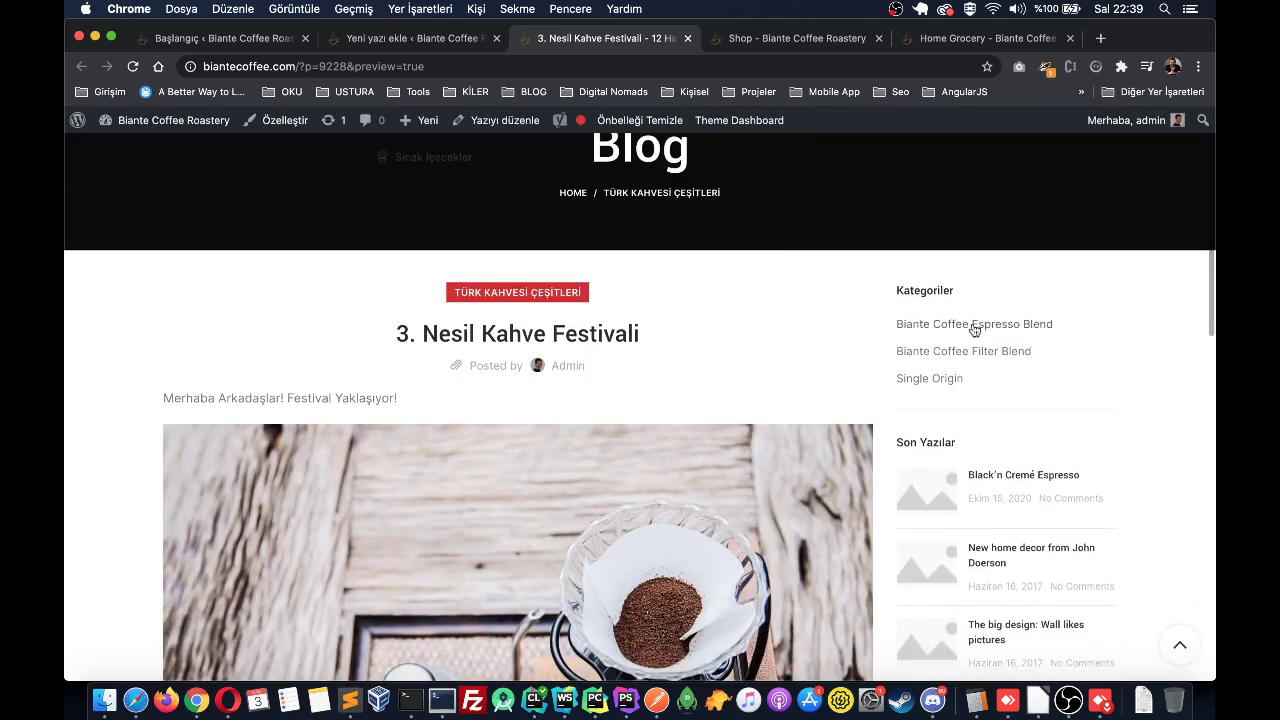
scroll(972, 328, down, 20)
scroll(972, 329, down, 3)
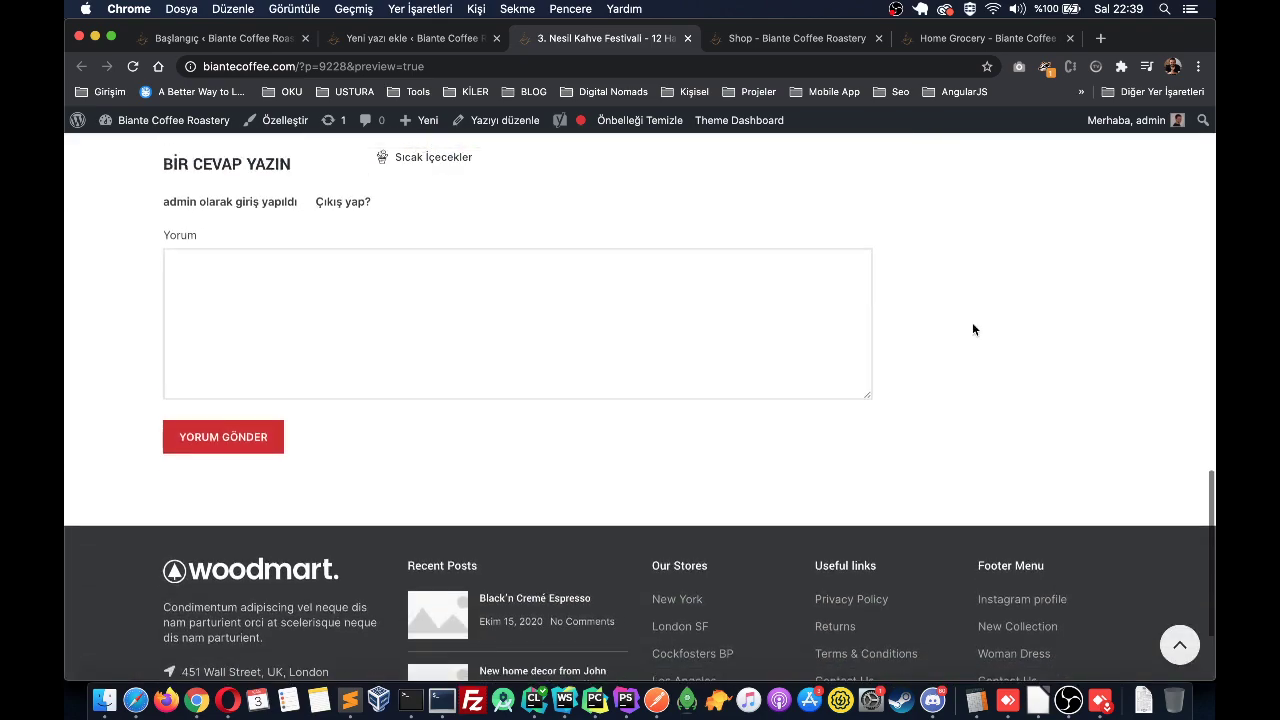
scroll(718, 281, up, 2)
scroll(479, 365, up, 20)
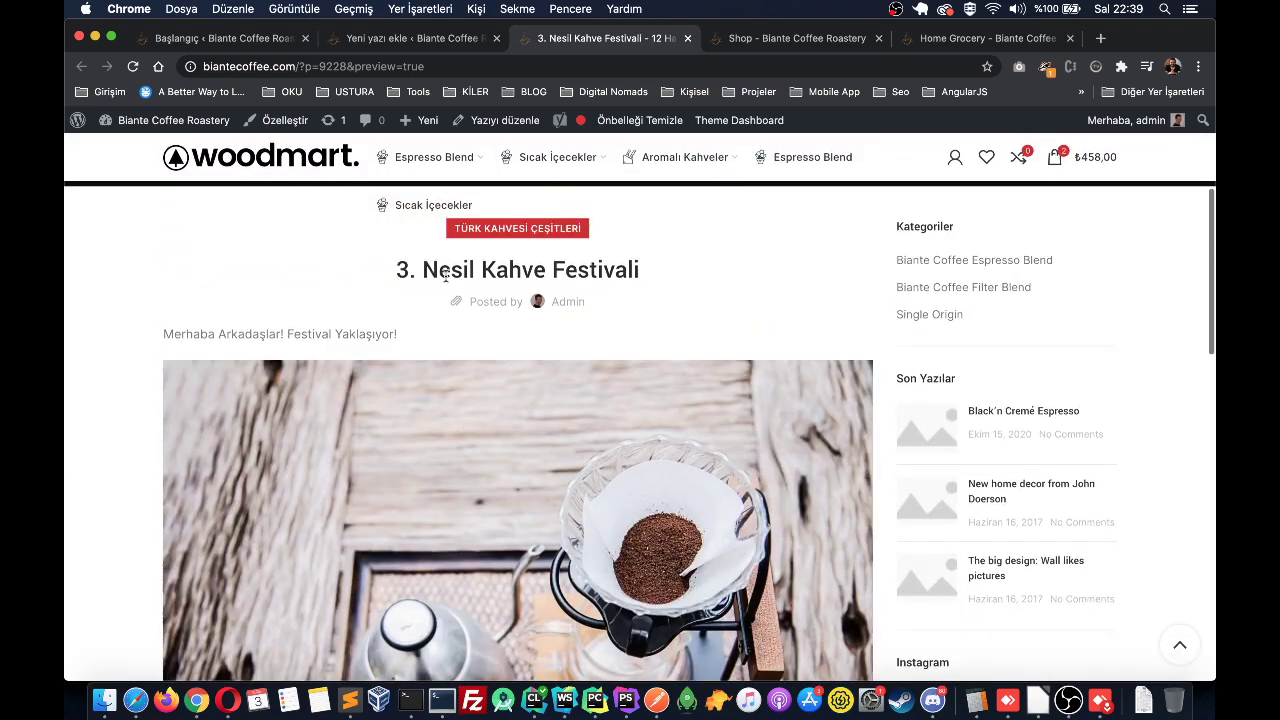
scroll(446, 334, down, 1)
scroll(540, 500, down, 1)
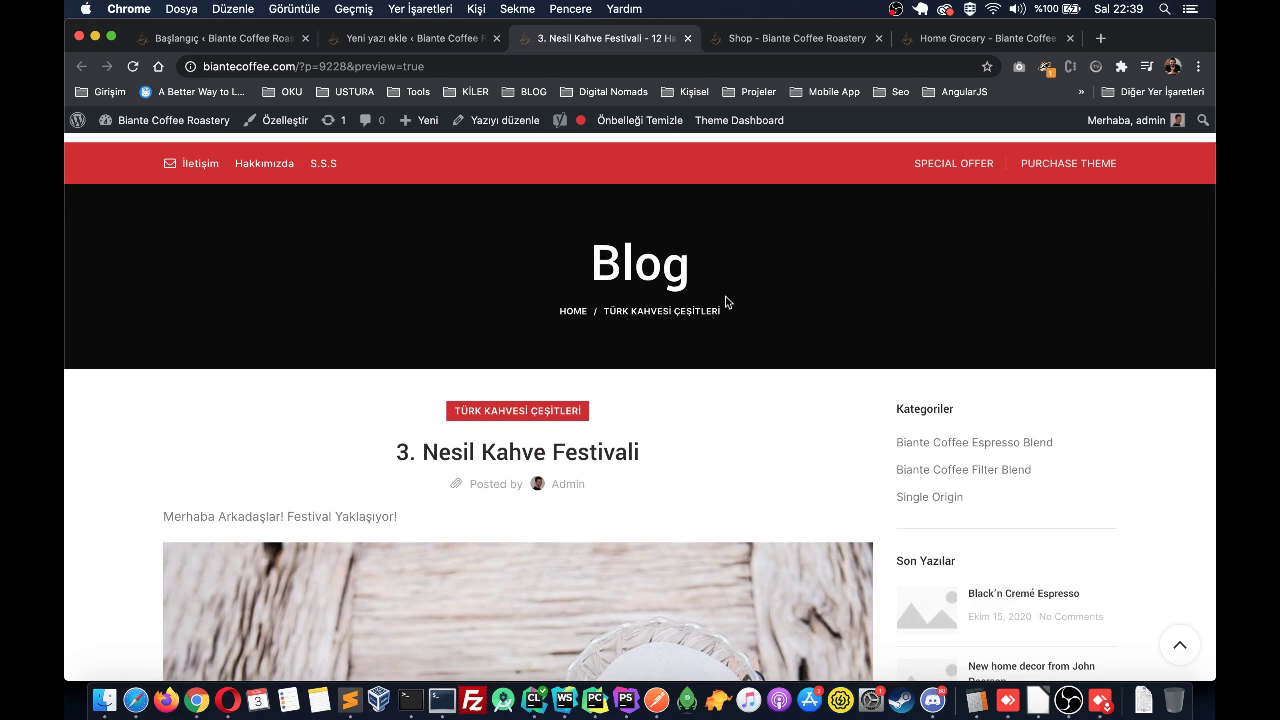
scroll(995, 462, down, 5)
scroll(507, 233, up, 2)
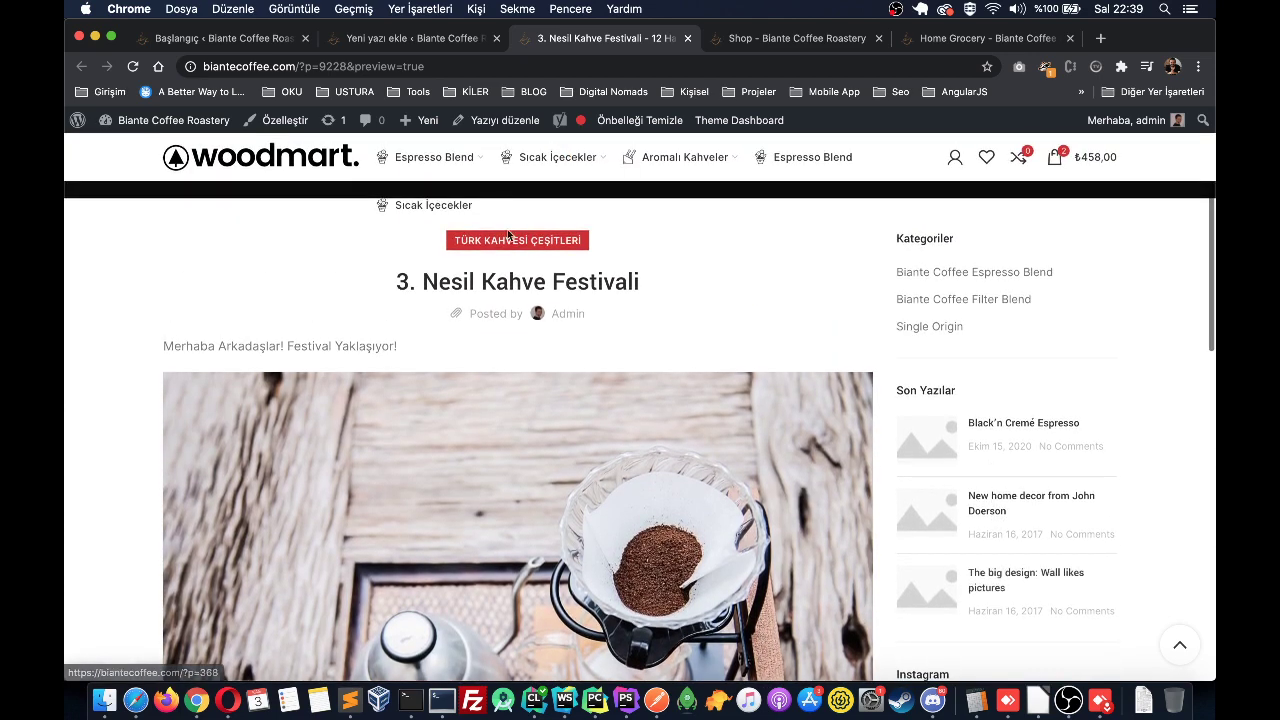
Step: Open the Black'n Cremé Espresso post from the recent posts and read through its content
click(1005, 425)
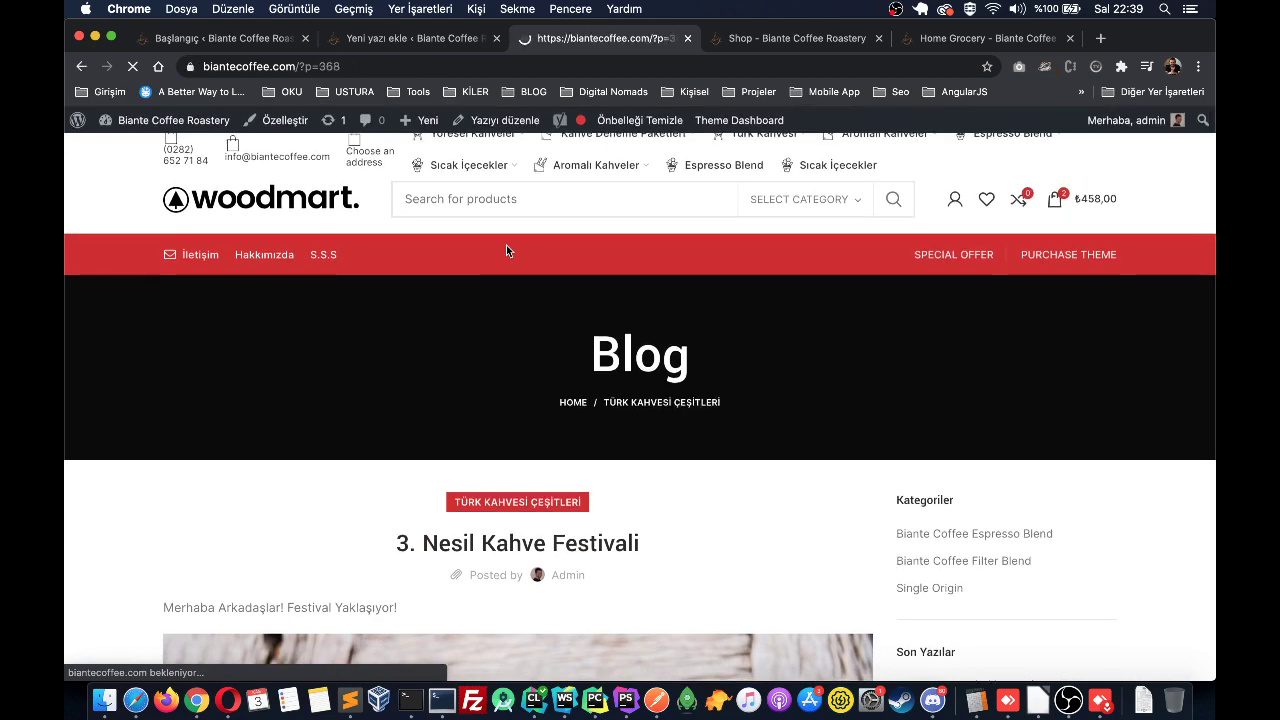
scroll(549, 313, down, 5)
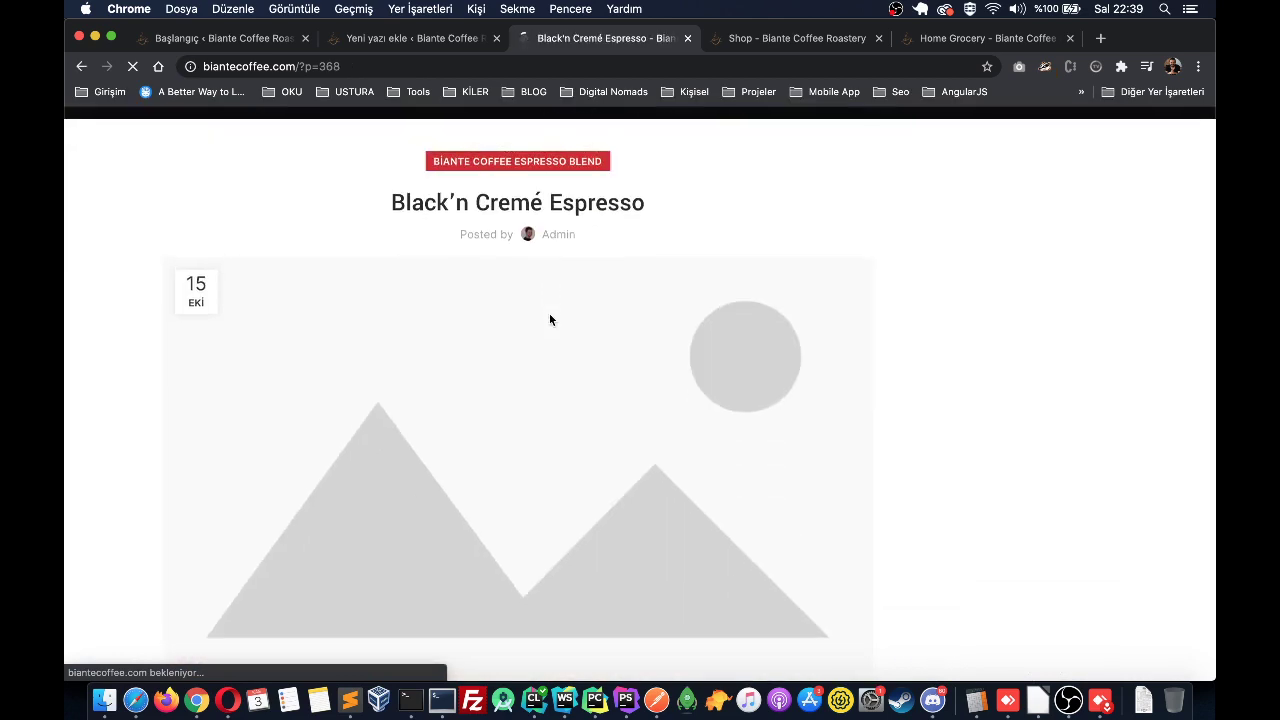
scroll(549, 319, down, 10)
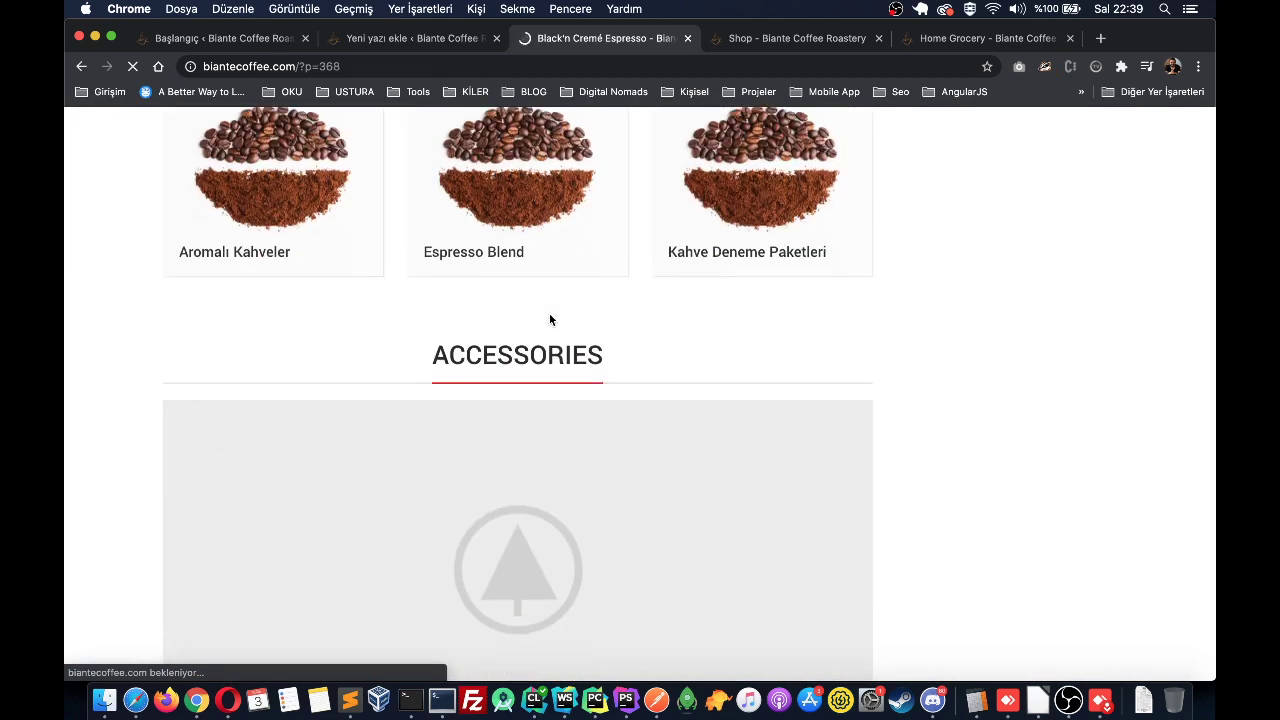
scroll(549, 319, down, 10)
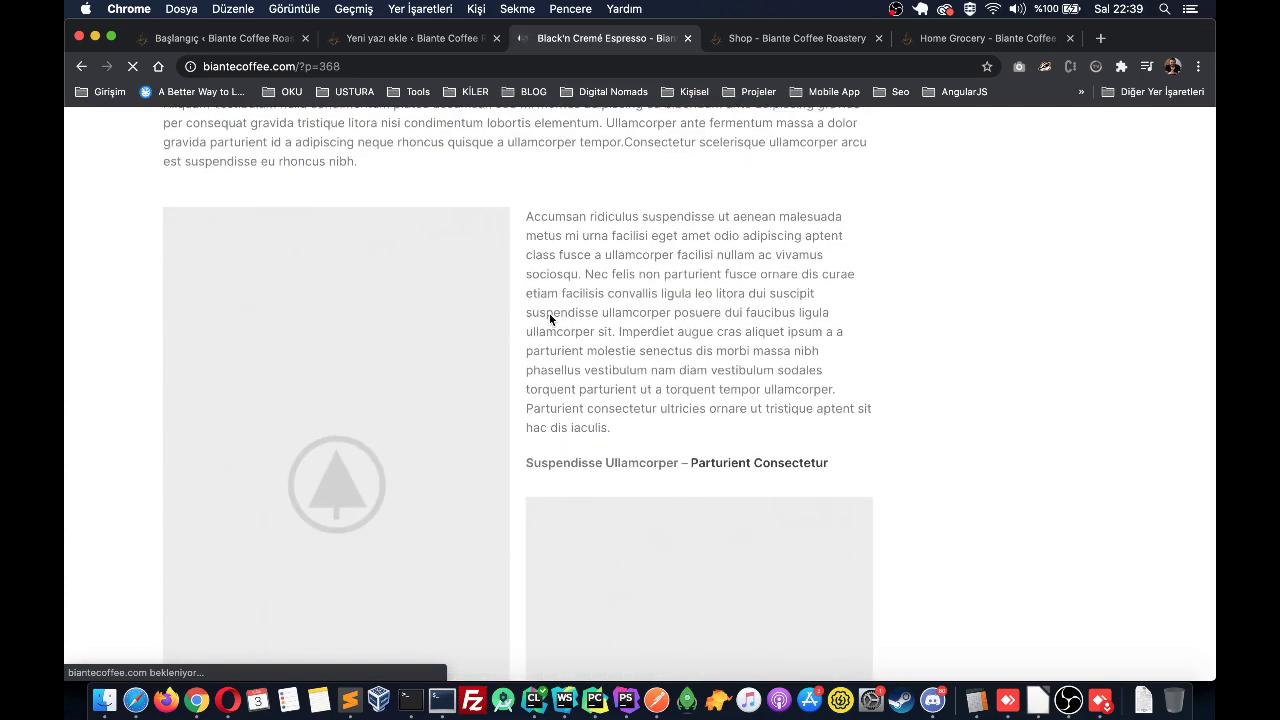
scroll(549, 319, down, 10)
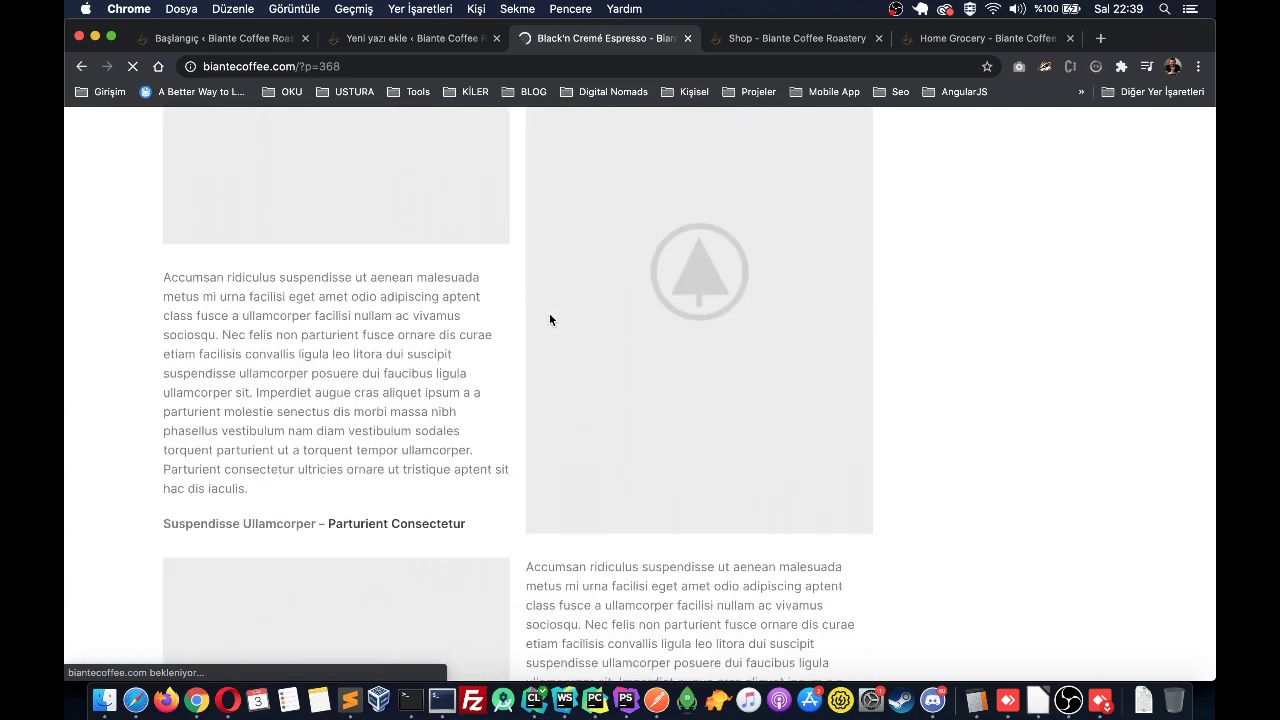
scroll(549, 319, down, 10)
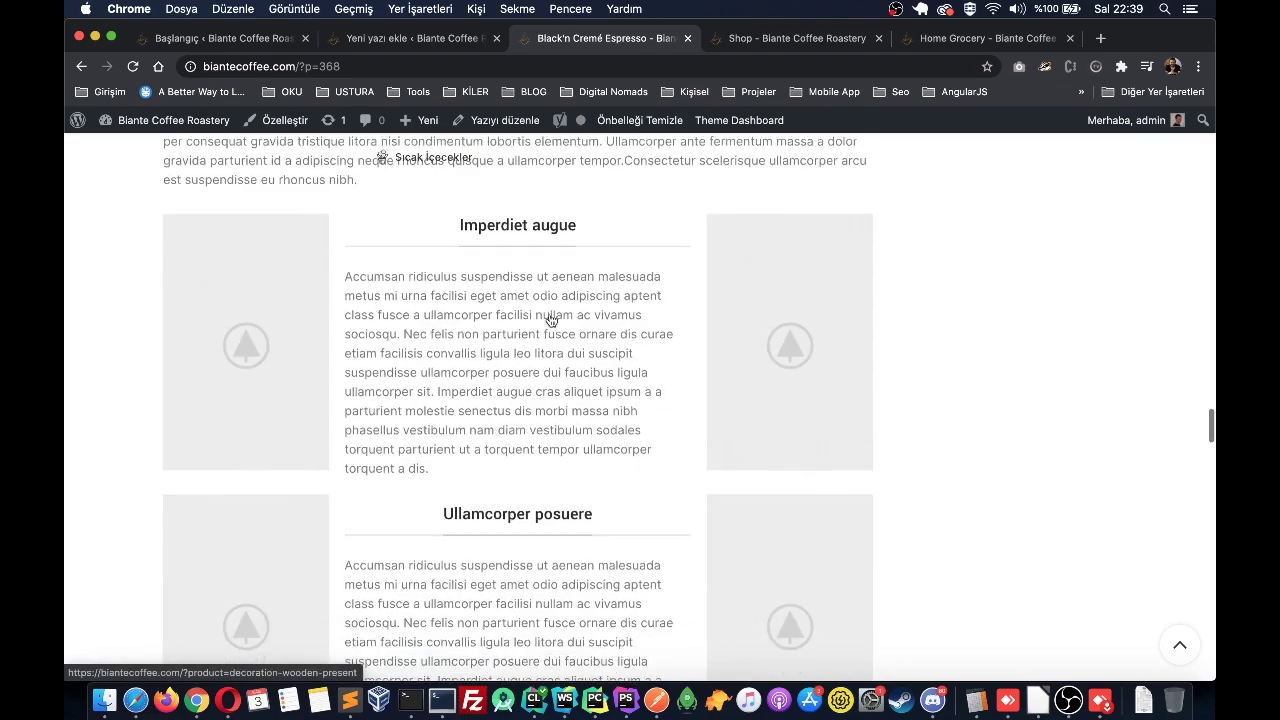
scroll(549, 319, down, 10)
scroll(549, 314, up, 6)
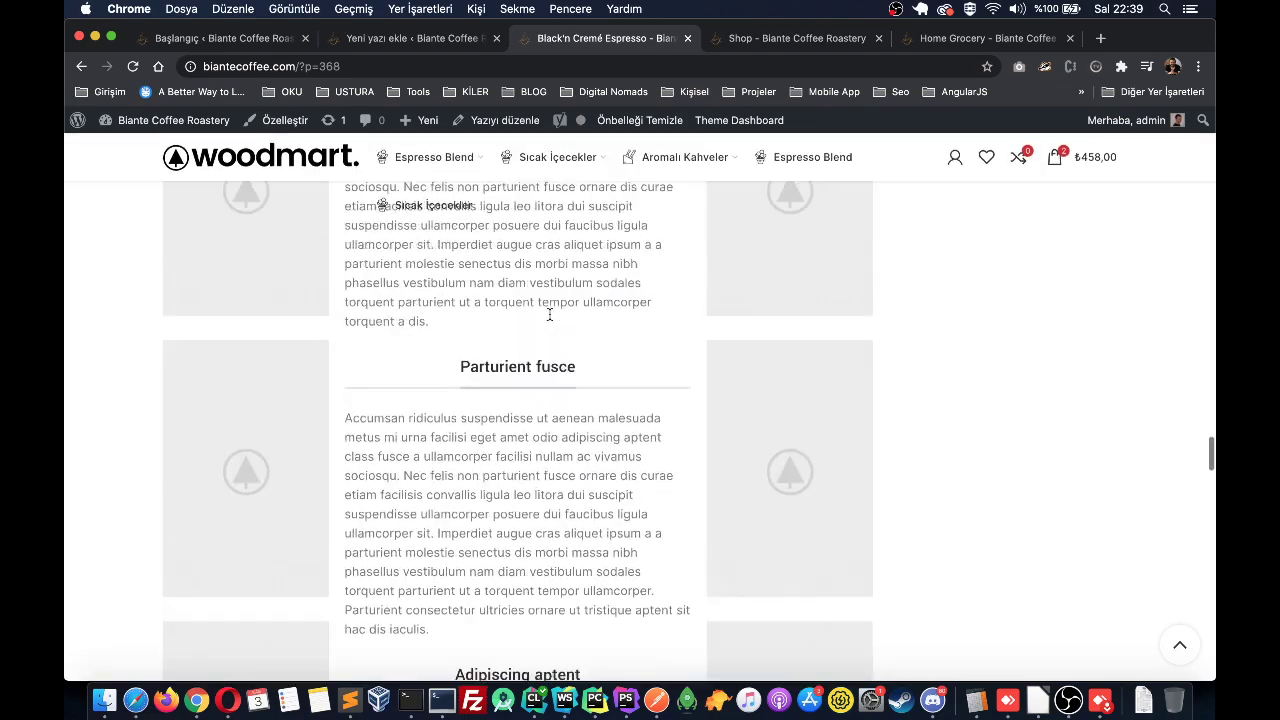
Step: Examine the categories and recent posts listed beside the Black'n Cremé Espresso post, along with its blog header
scroll(549, 314, up, 15)
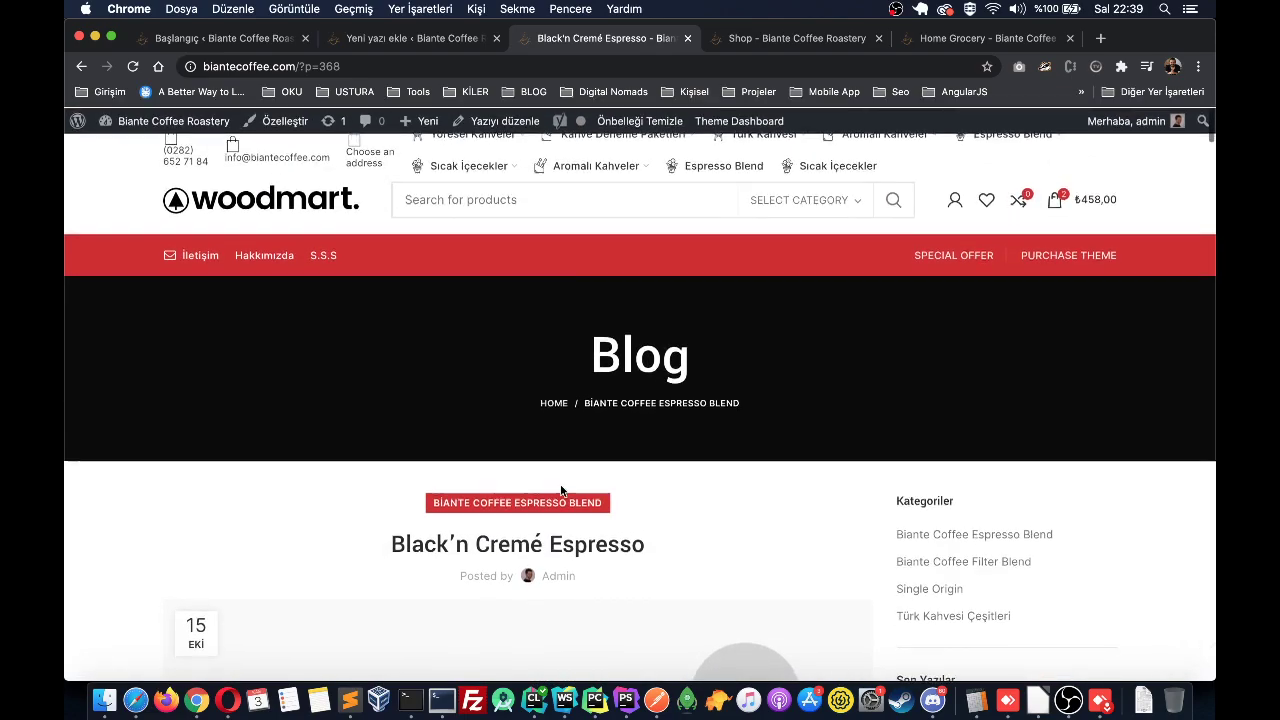
scroll(560, 490, down, 6)
scroll(691, 423, up, 4)
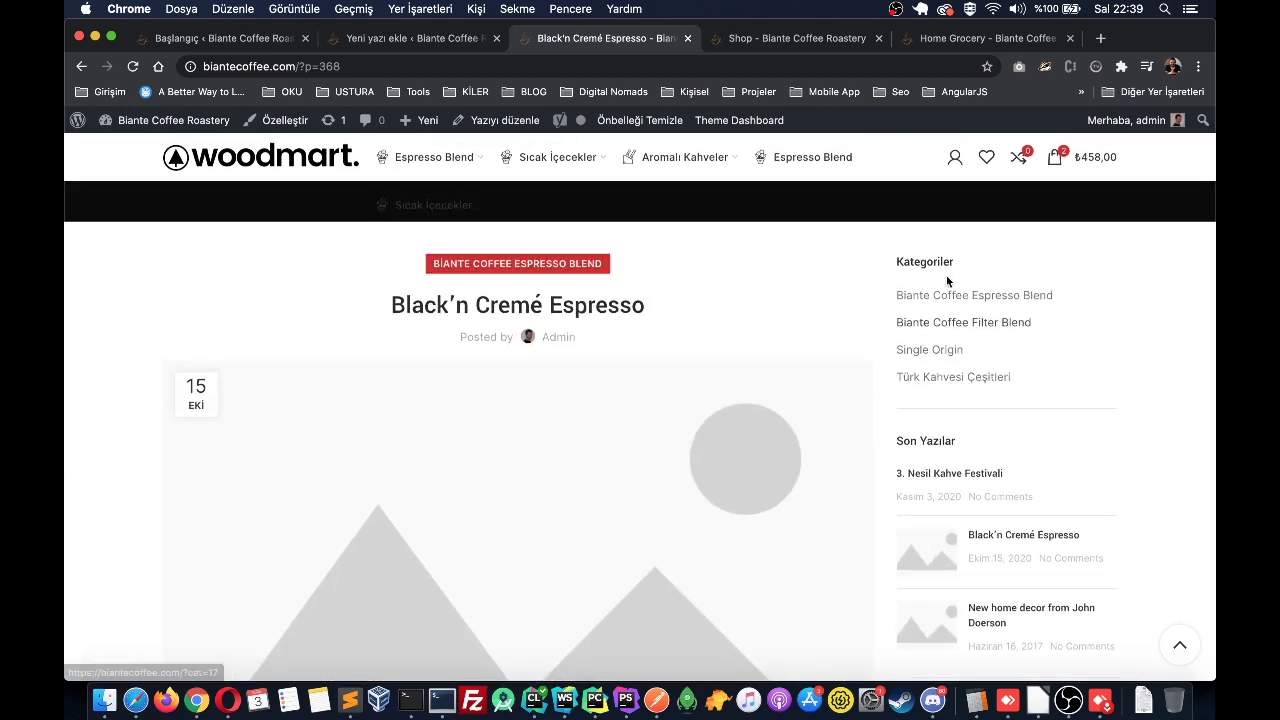
scroll(971, 503, up, 5)
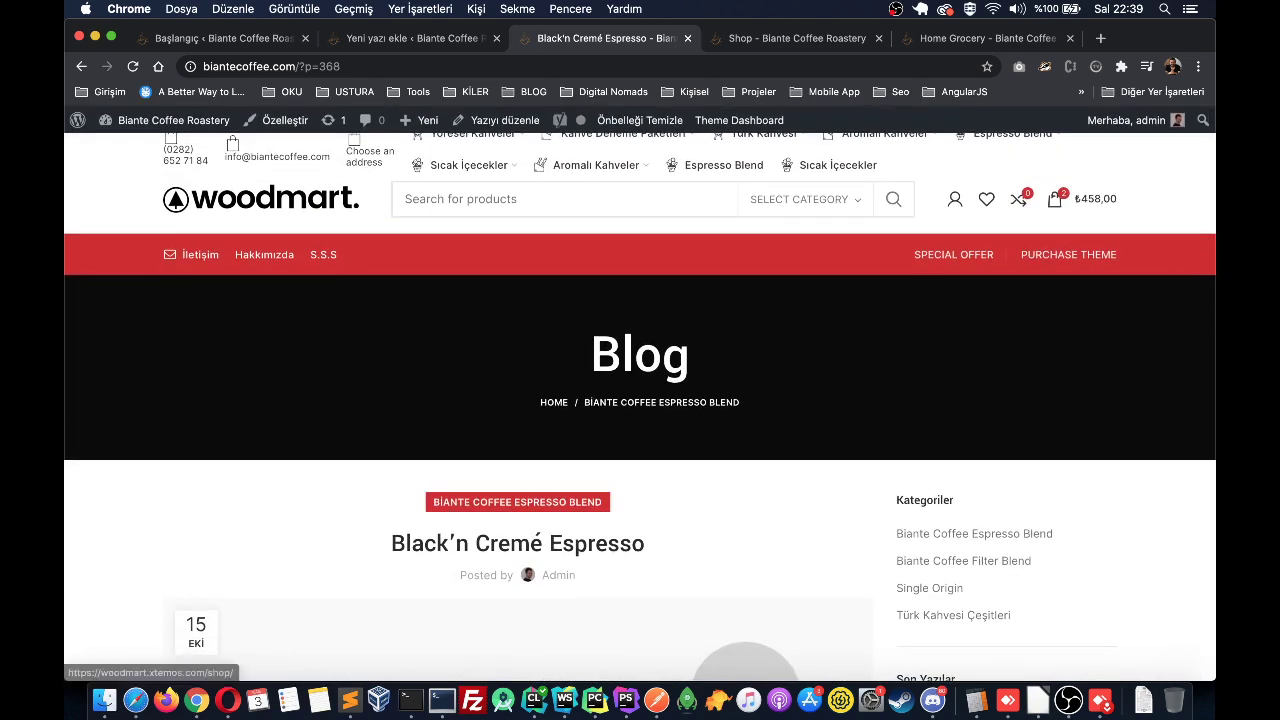
scroll(668, 345, down, 10)
scroll(668, 345, up, 5)
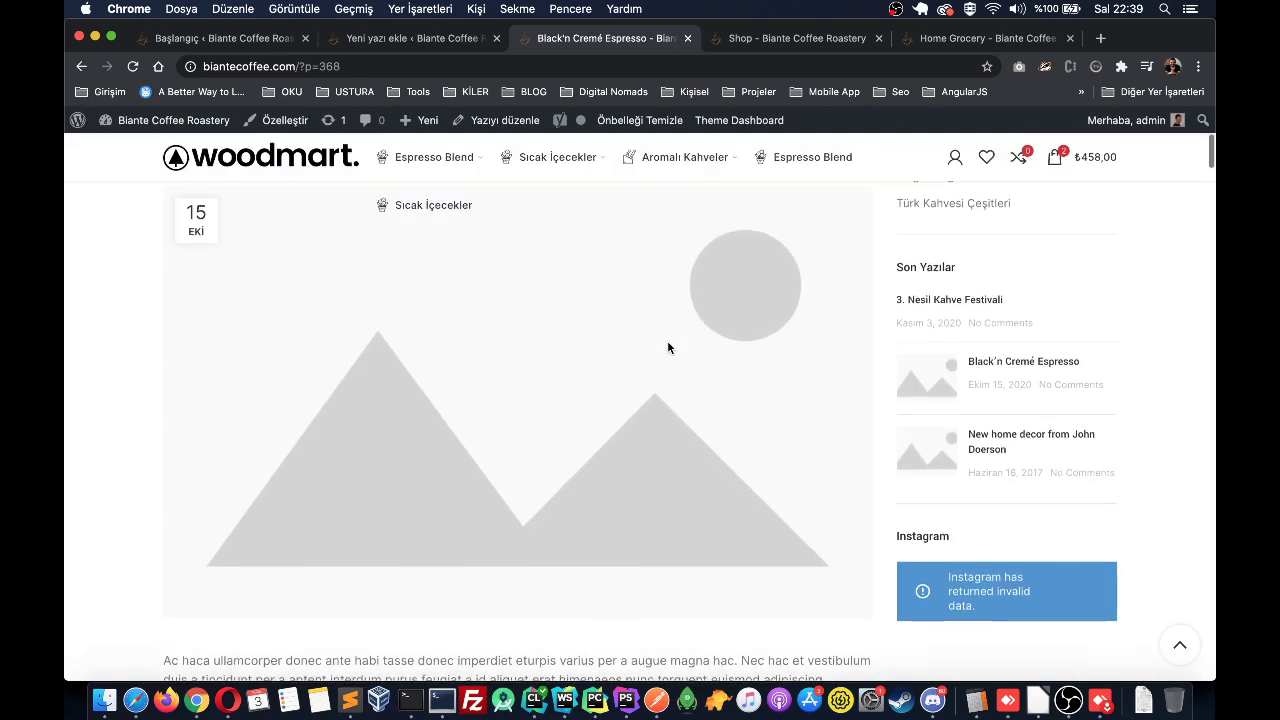
scroll(670, 345, up, 3)
scroll(1030, 461, down, 3)
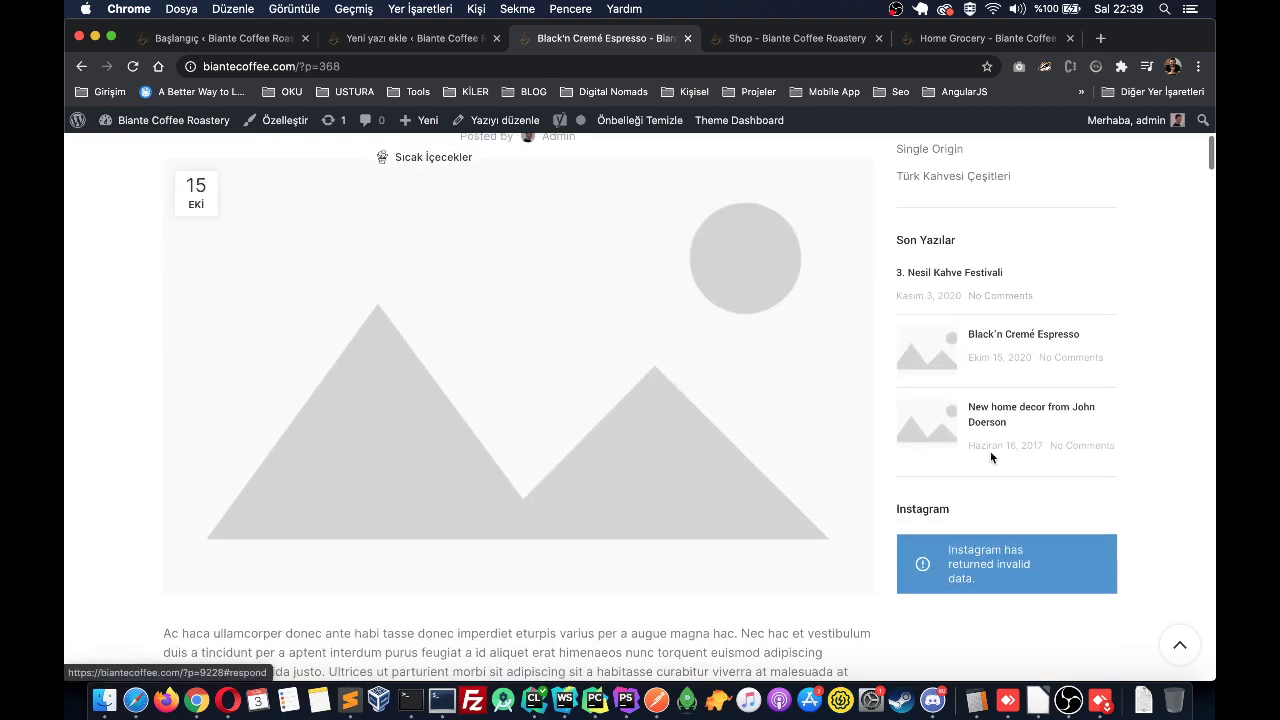
scroll(990, 451, up, 7)
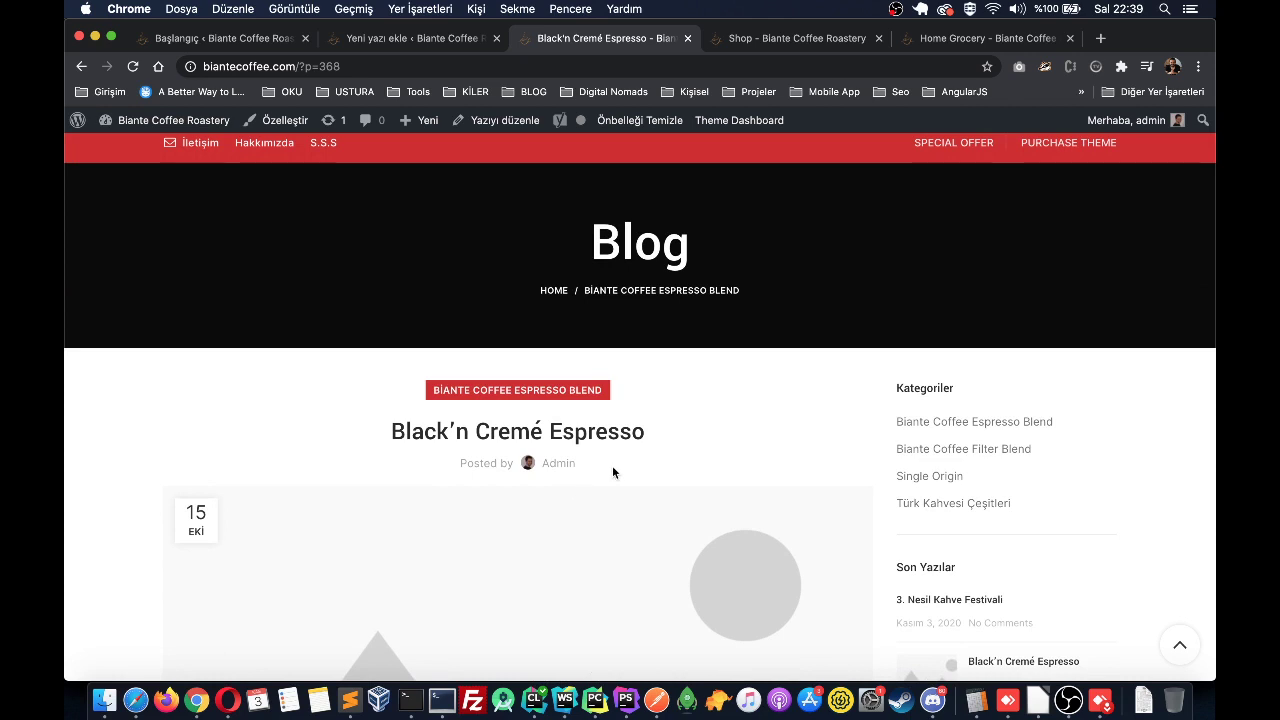
scroll(694, 336, up, 3)
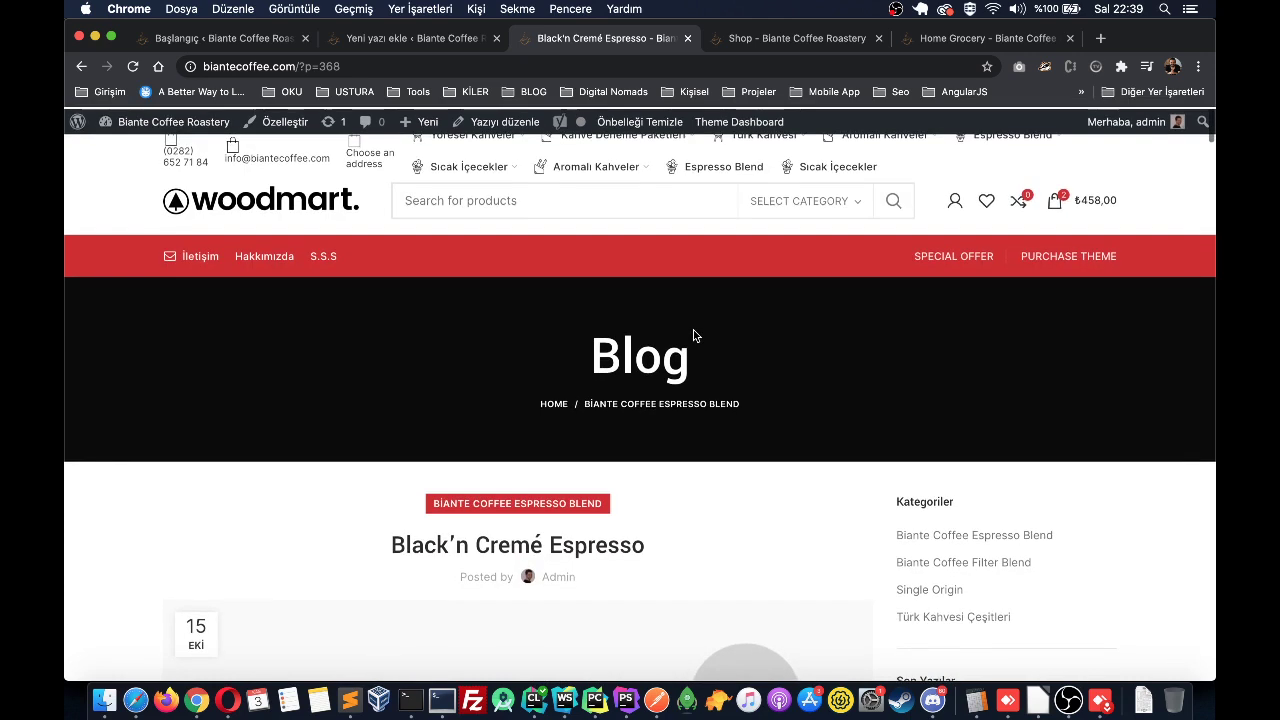
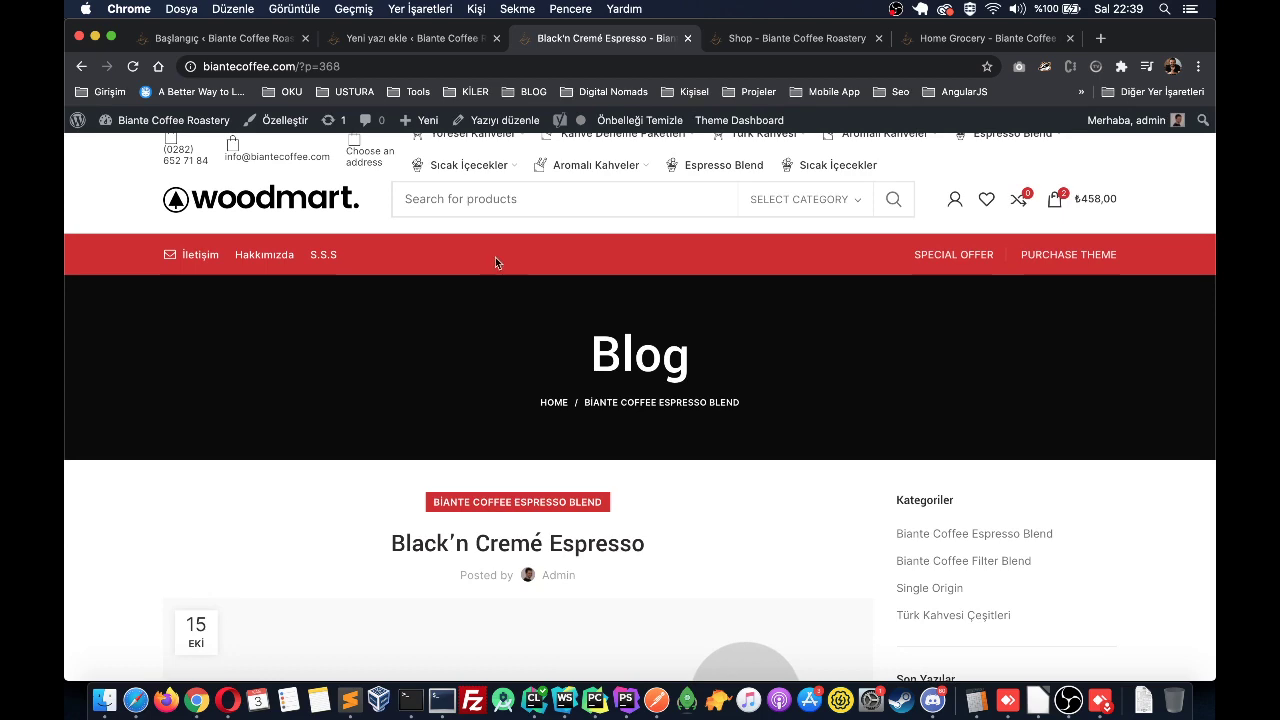
Step: Return to the 3. Nesil Kahve Festivali post editor and dismiss the post-publish panel
scroll(466, 553, down, 1)
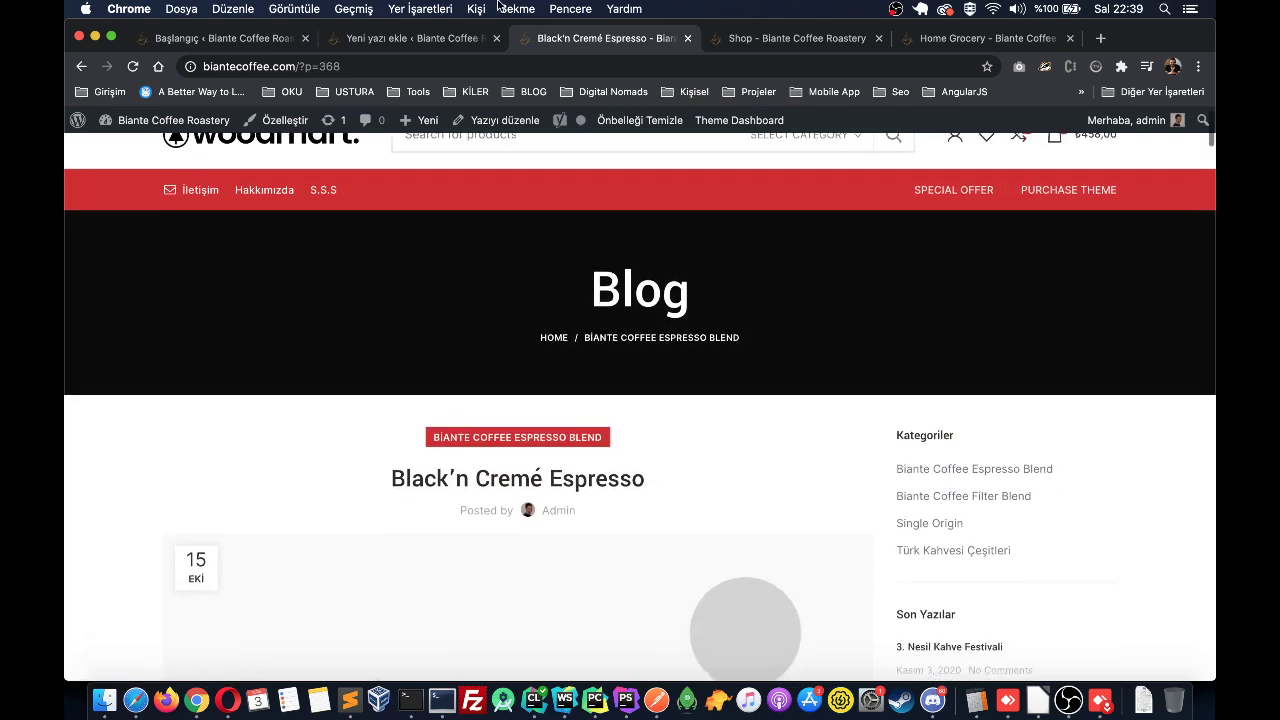
click(415, 38)
click(590, 38)
click(386, 41)
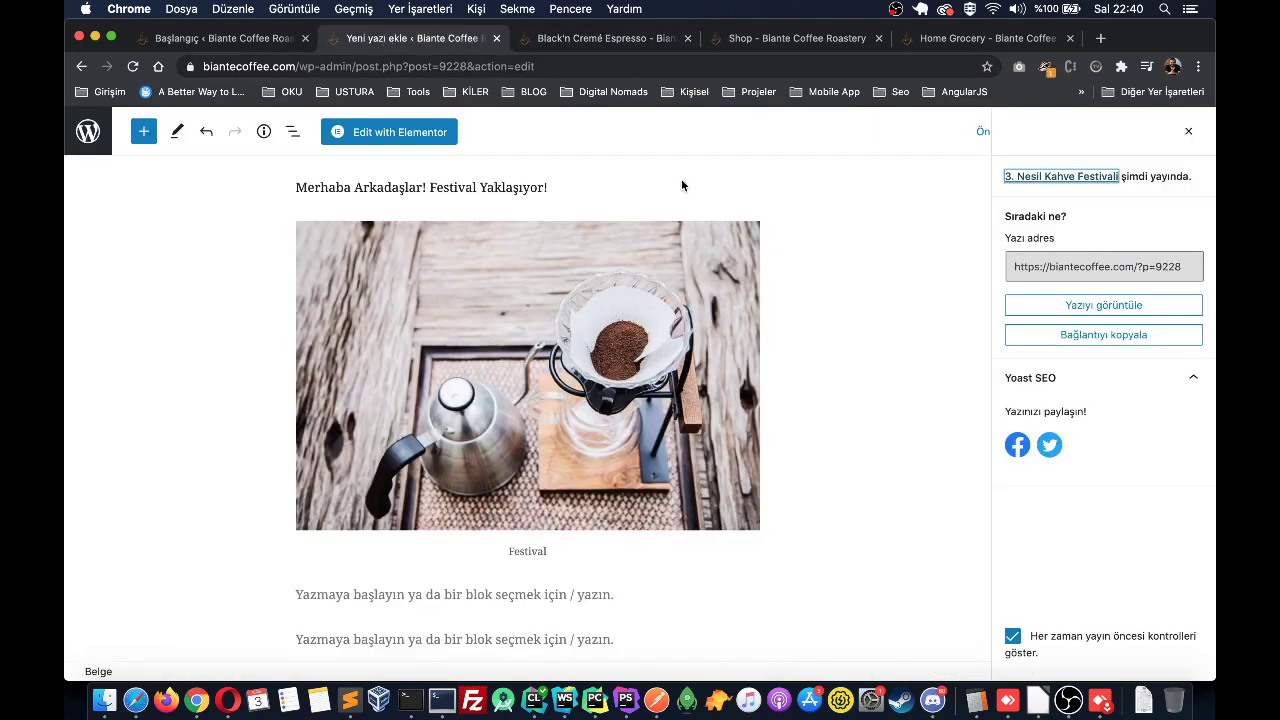
scroll(806, 360, up, 3)
scroll(930, 375, up, 1)
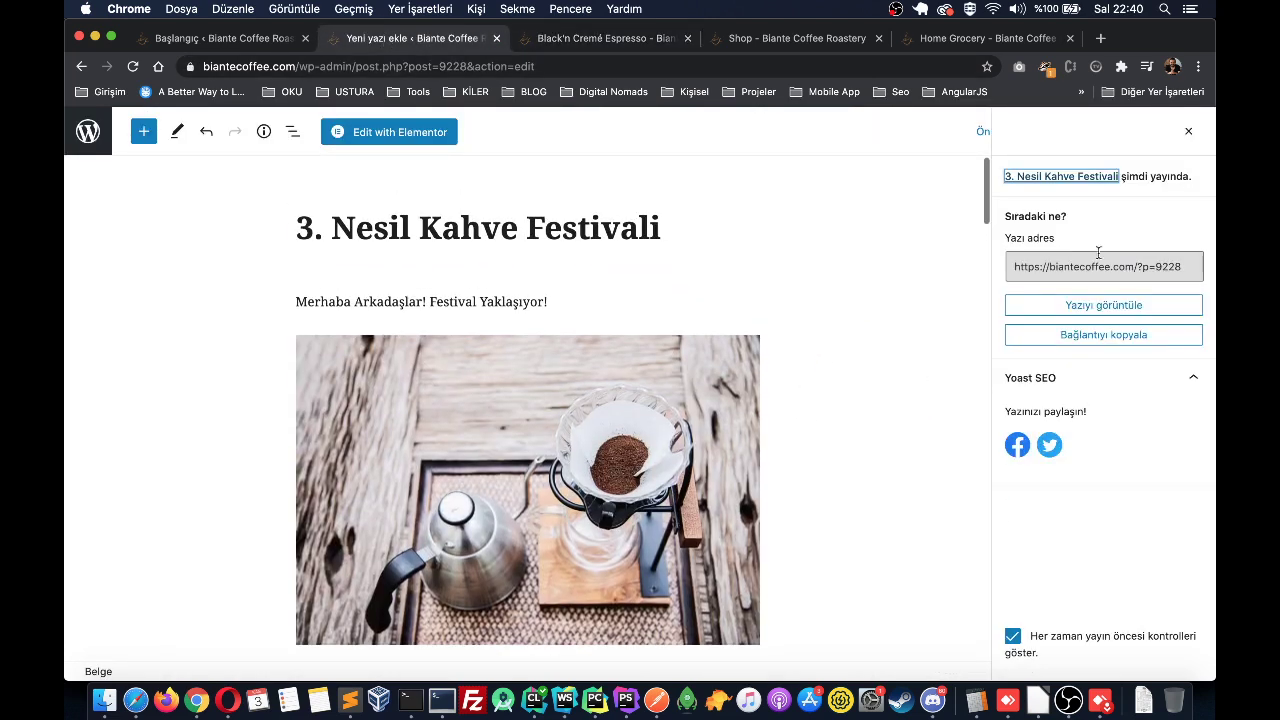
click(1188, 132)
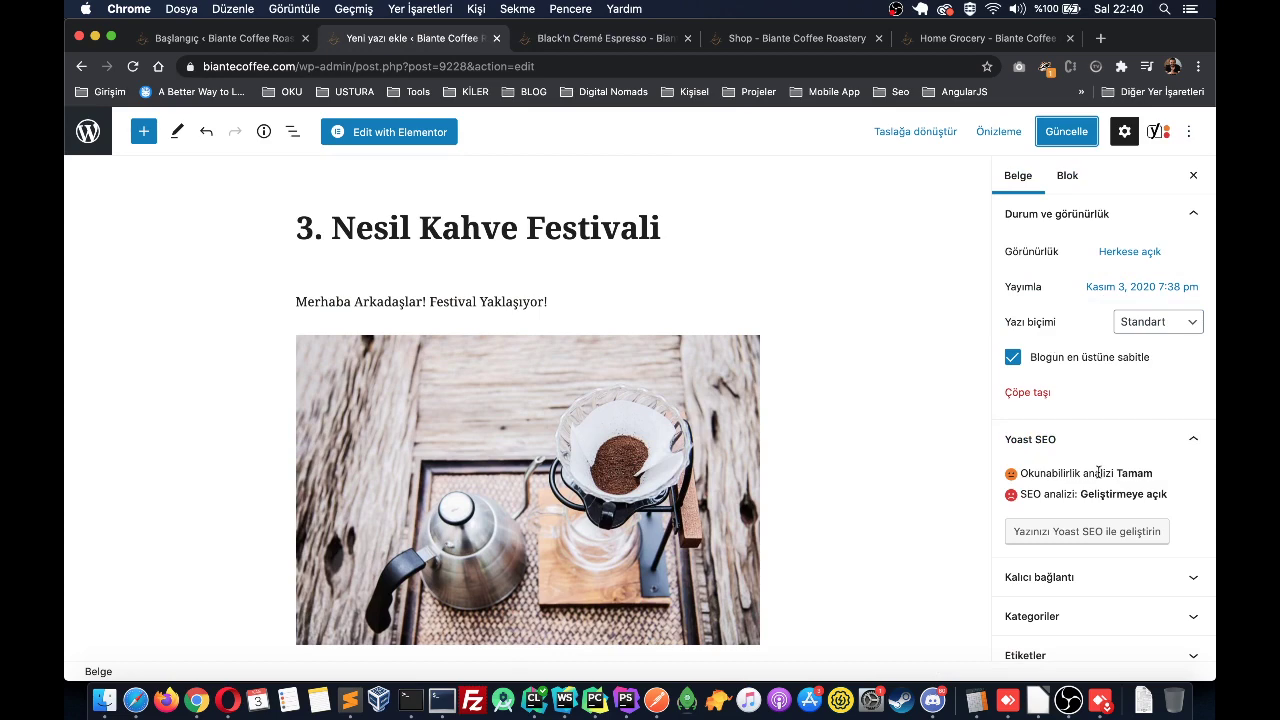
Step: Expand the post's excerpt, featured image, tags, categories and permalink settings
scroll(1098, 472, down, 10)
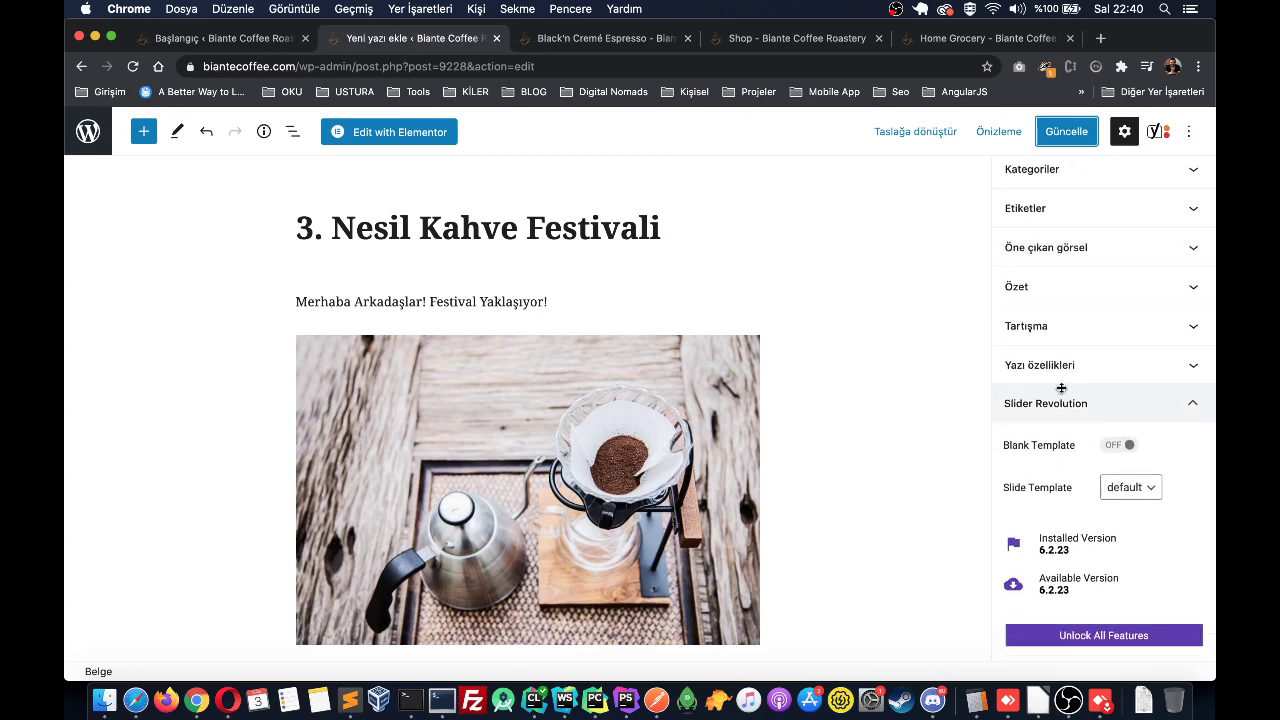
scroll(1060, 375, up, 2)
click(1057, 356)
click(1088, 306)
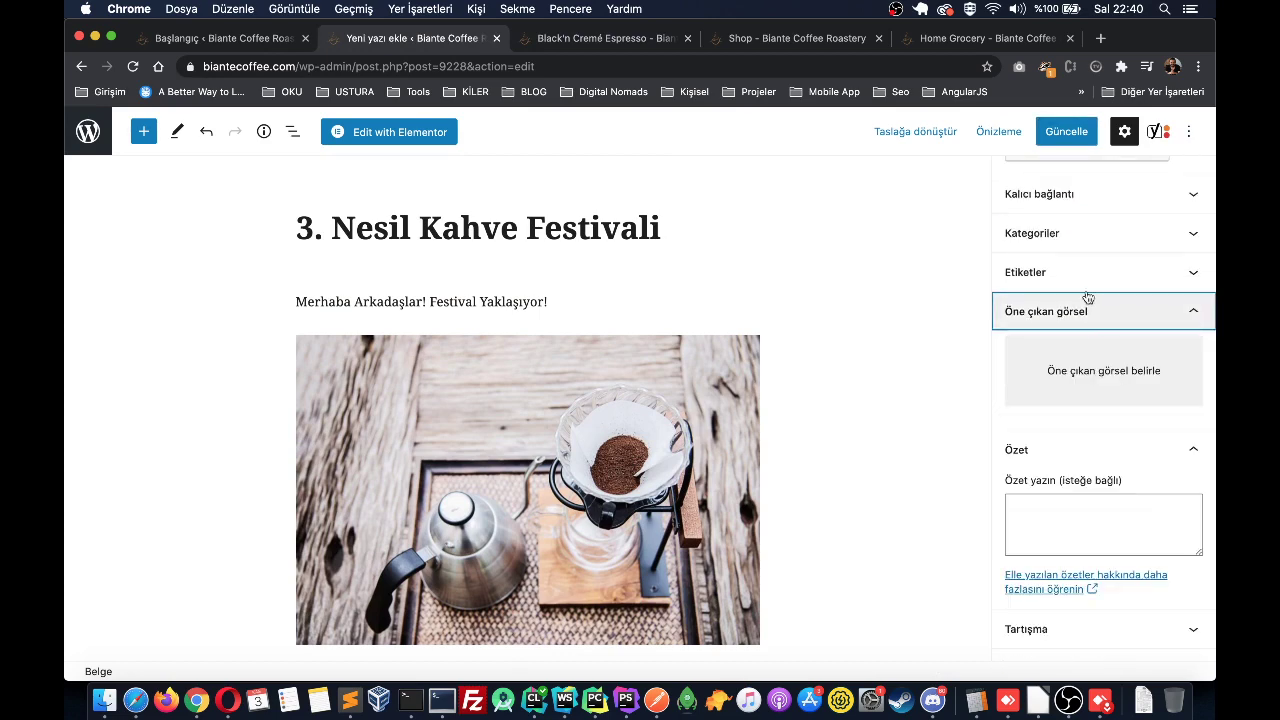
scroll(1088, 298, up, 1)
click(1087, 312)
scroll(1080, 315, up, 1)
click(1078, 340)
click(1066, 318)
scroll(1066, 323, up, 5)
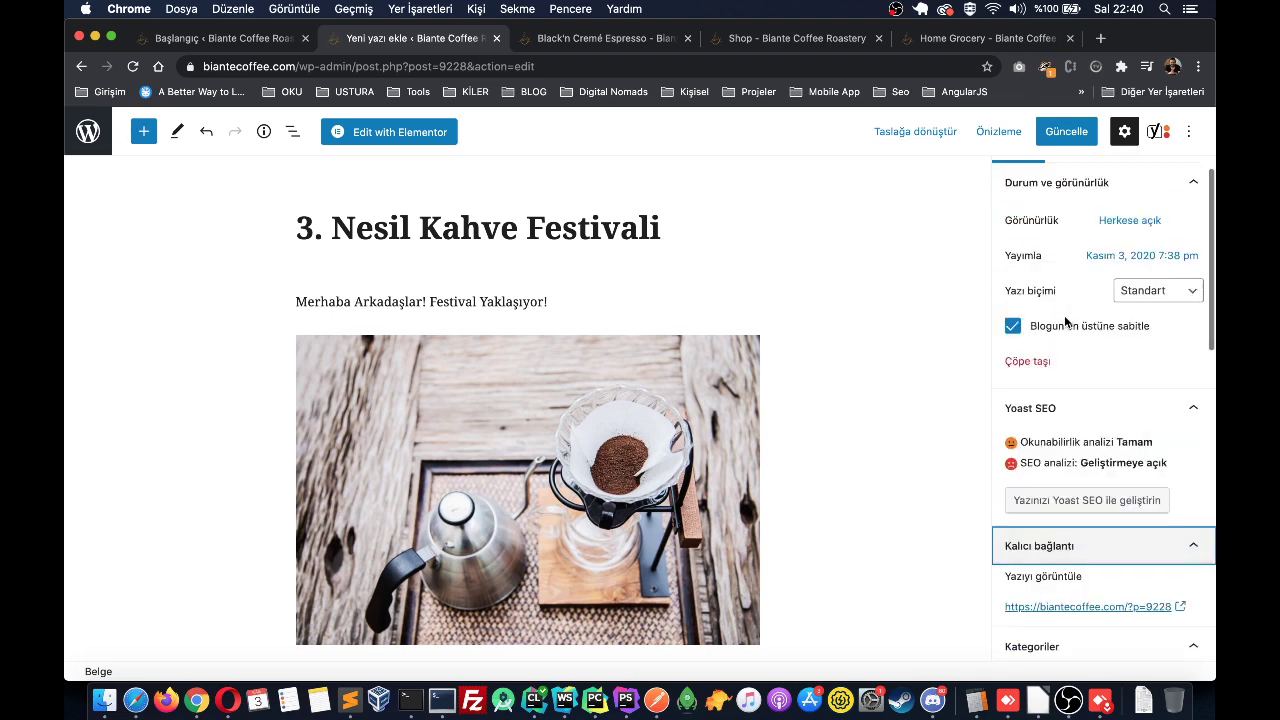
Step: Check the block settings, then examine the post format choices in the document settings without changing the format
click(1066, 176)
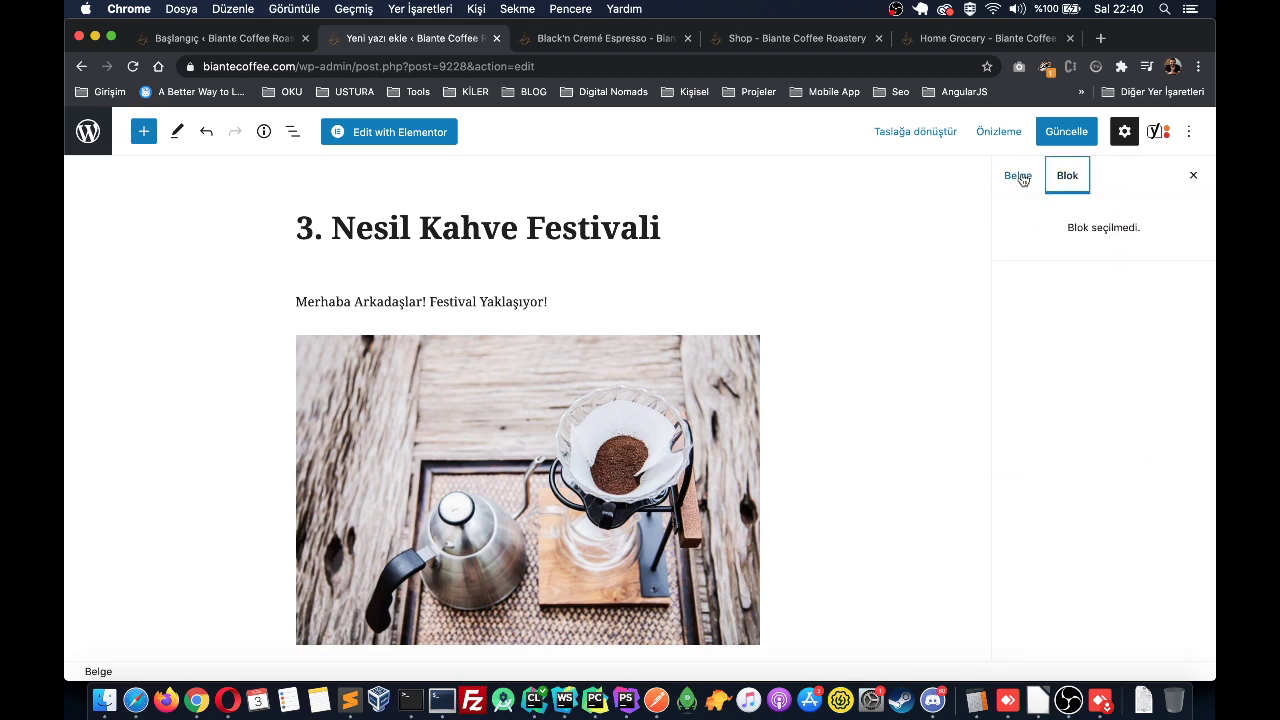
click(1020, 177)
click(1156, 322)
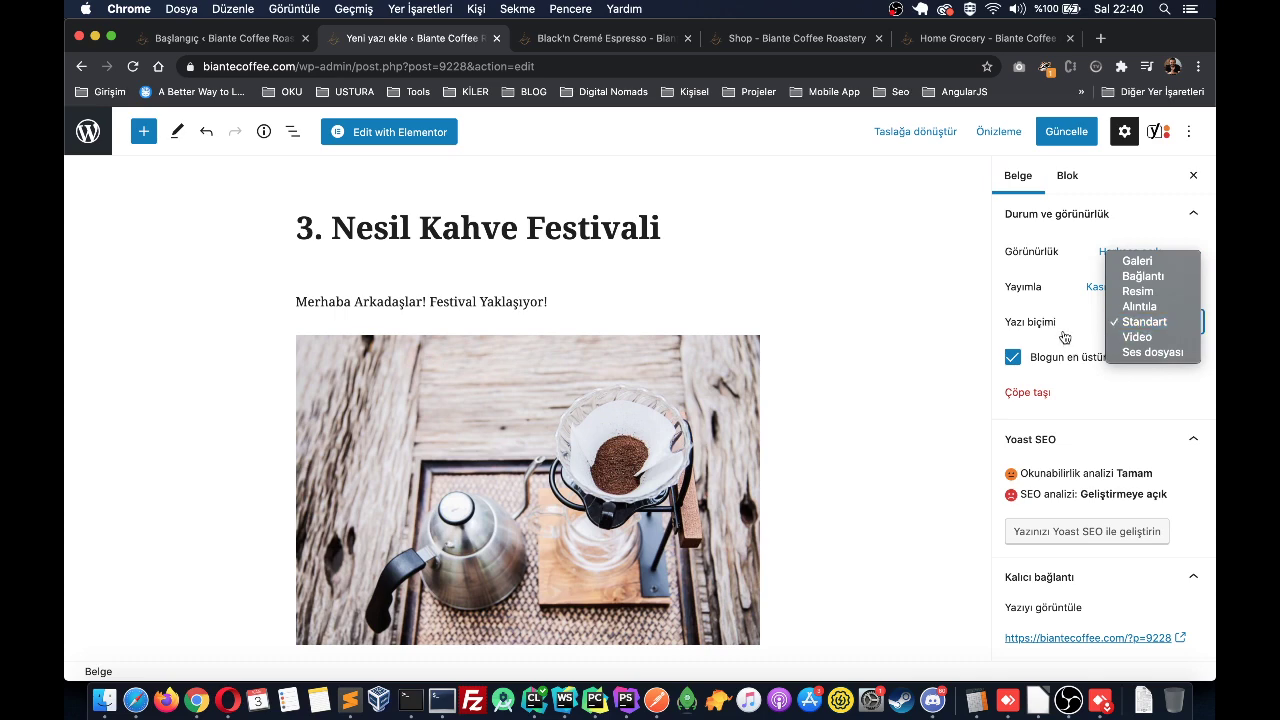
click(1052, 330)
Step: Expand the post's discussion and attribute settings and examine the available templates, keeping Varsayılan şablon
scroll(1147, 331, down, 5)
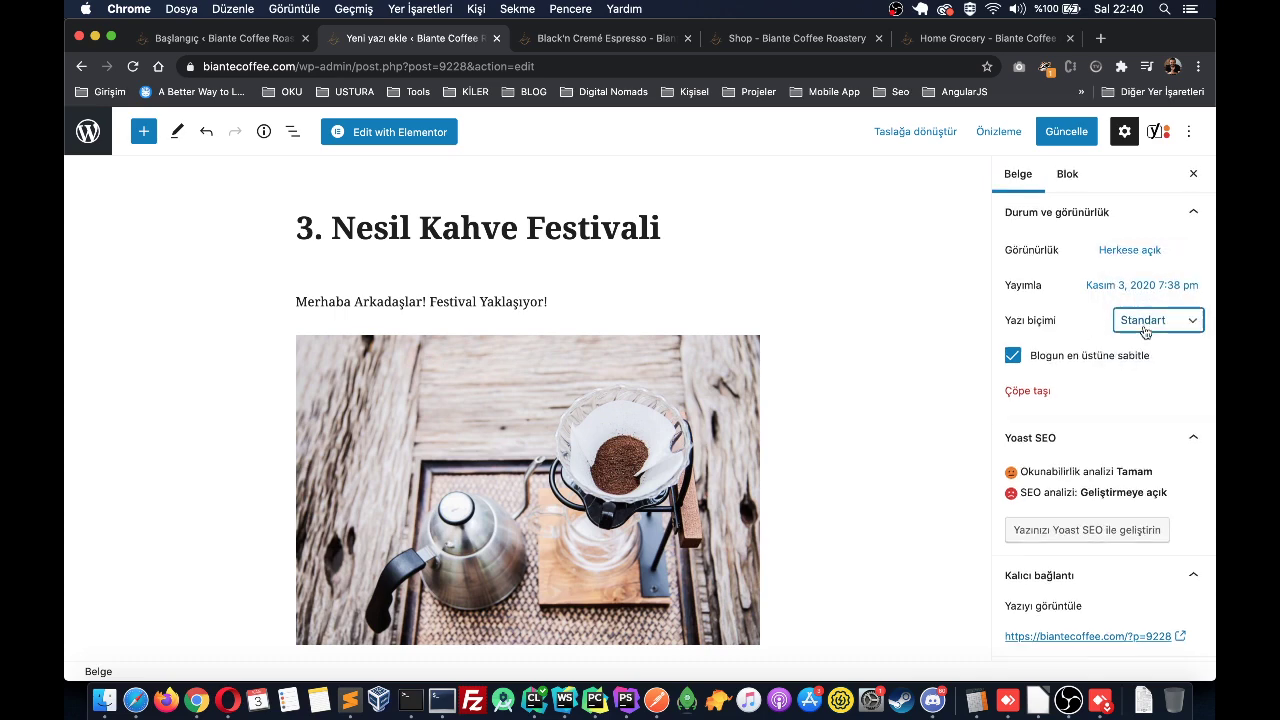
scroll(1145, 332, down, 6)
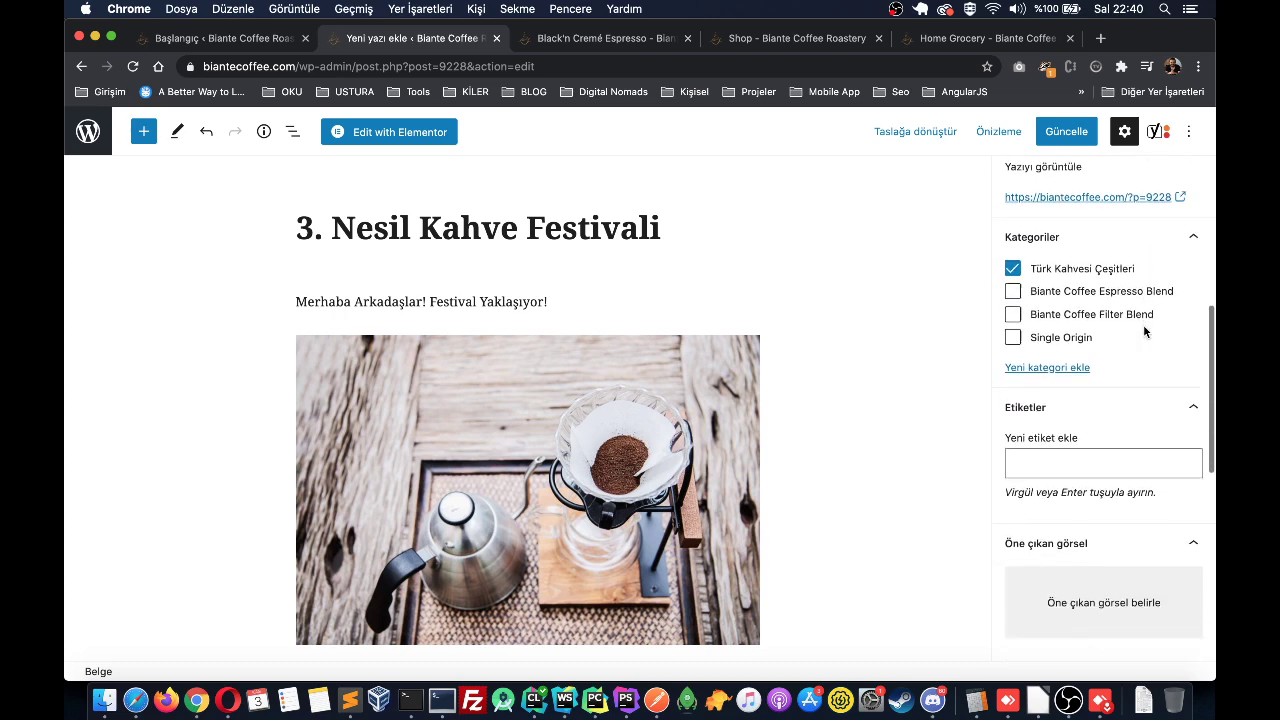
scroll(1143, 330, down, 2)
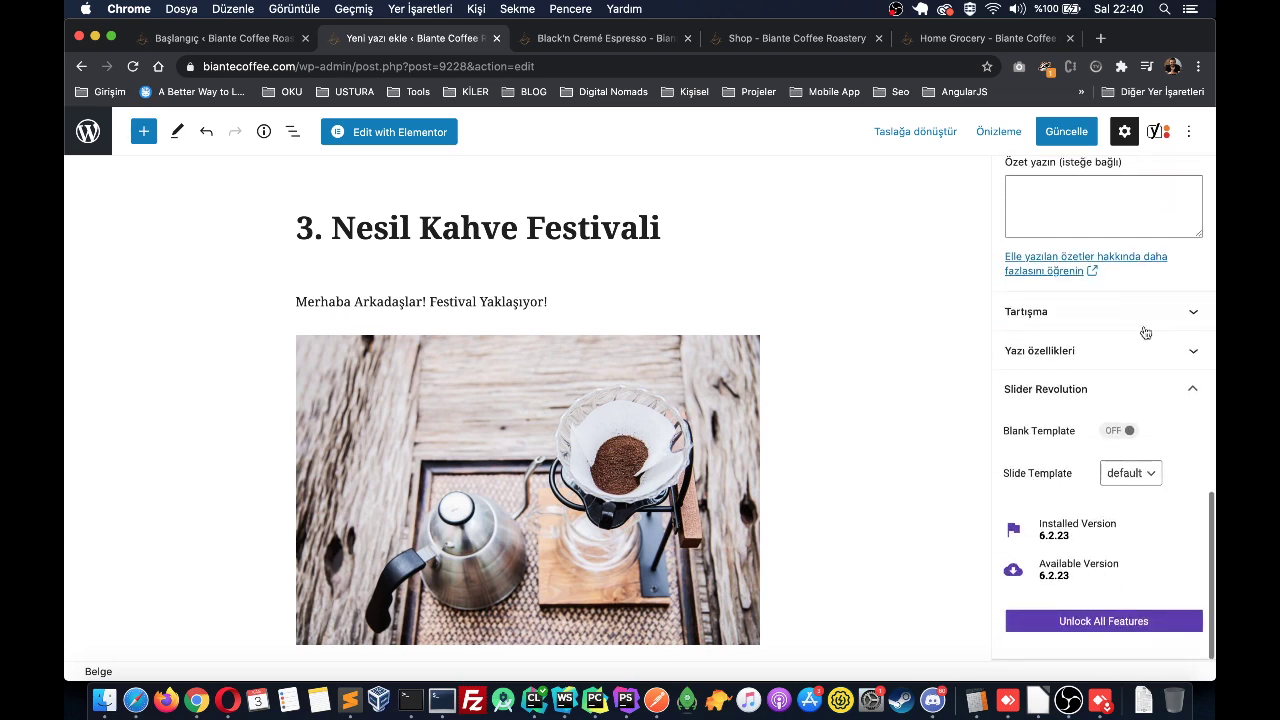
click(1110, 350)
click(1140, 309)
scroll(1123, 462, down, 1)
click(1122, 458)
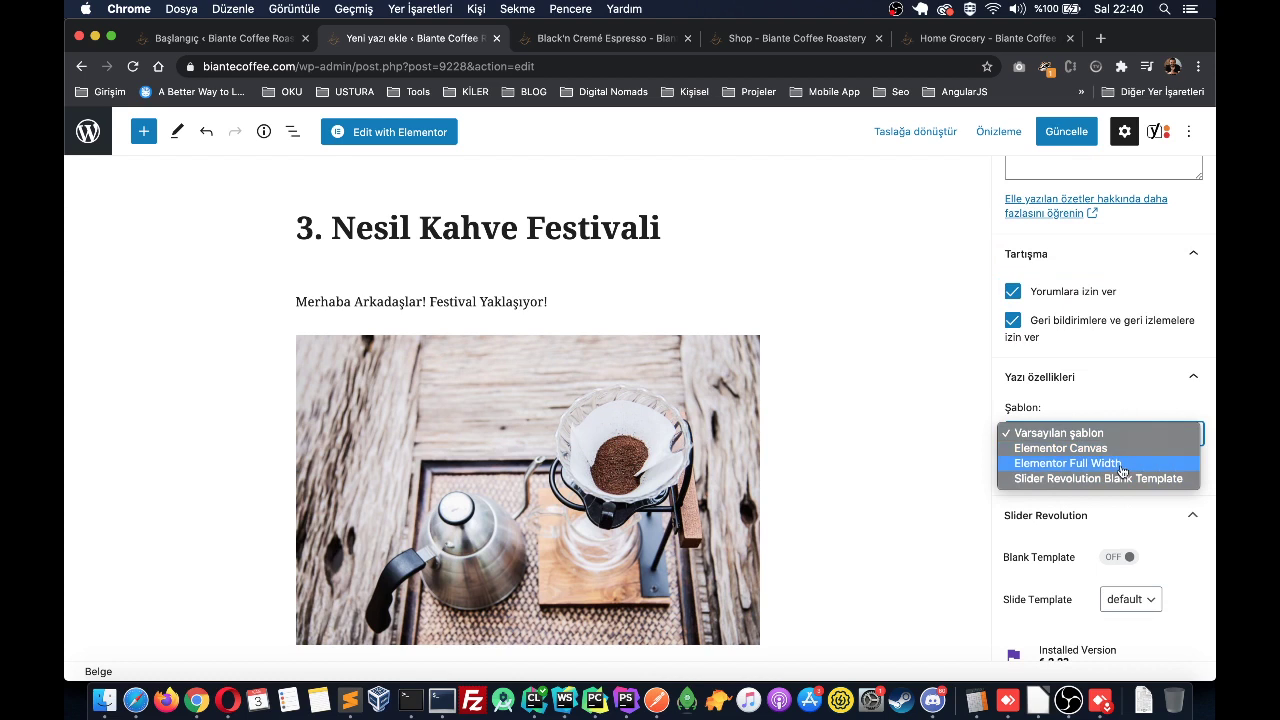
click(1107, 404)
Step: Examine the Slider Revolution settings and slide template choices, keeping the default template
scroll(1109, 474, down, 3)
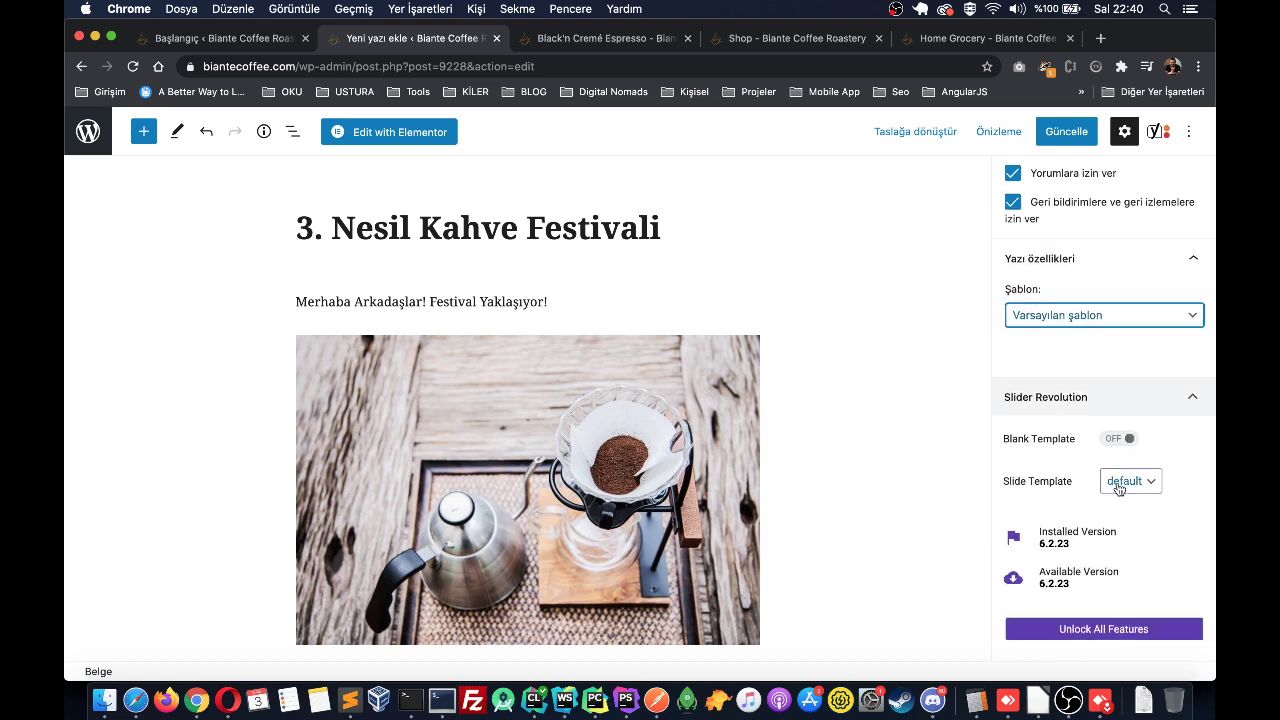
click(1119, 486)
click(1011, 485)
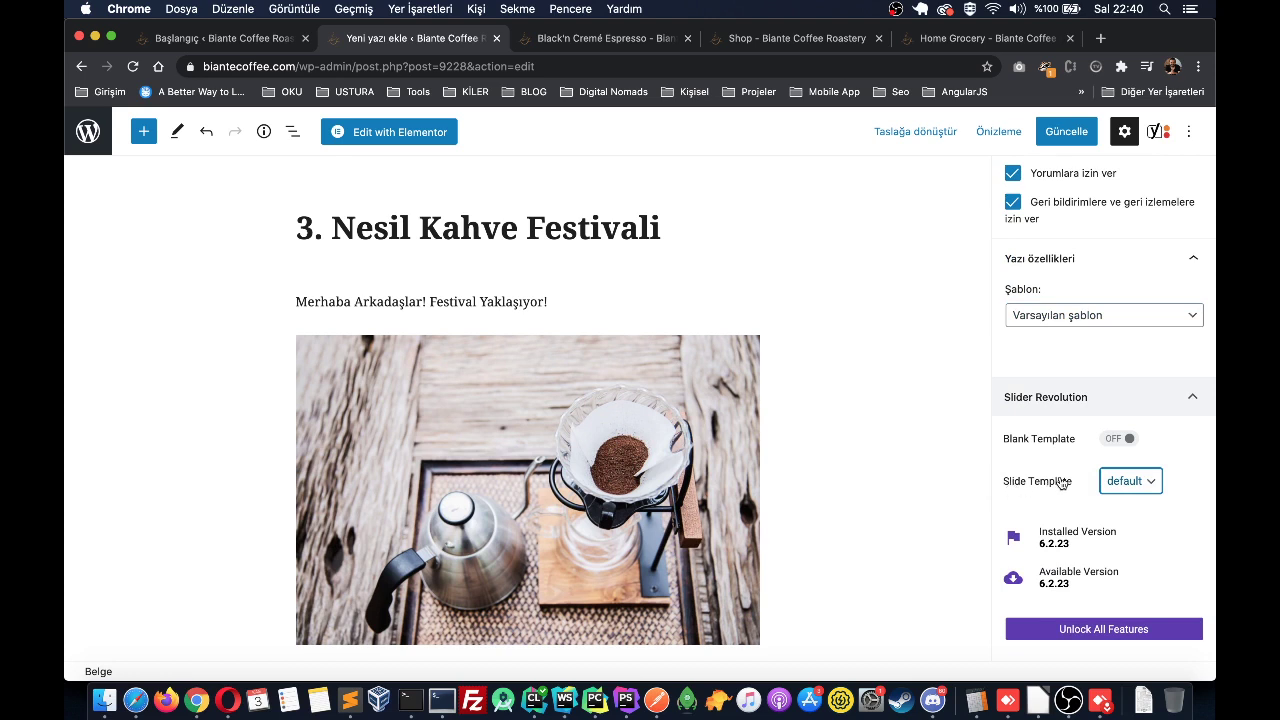
scroll(1062, 483, down, 1)
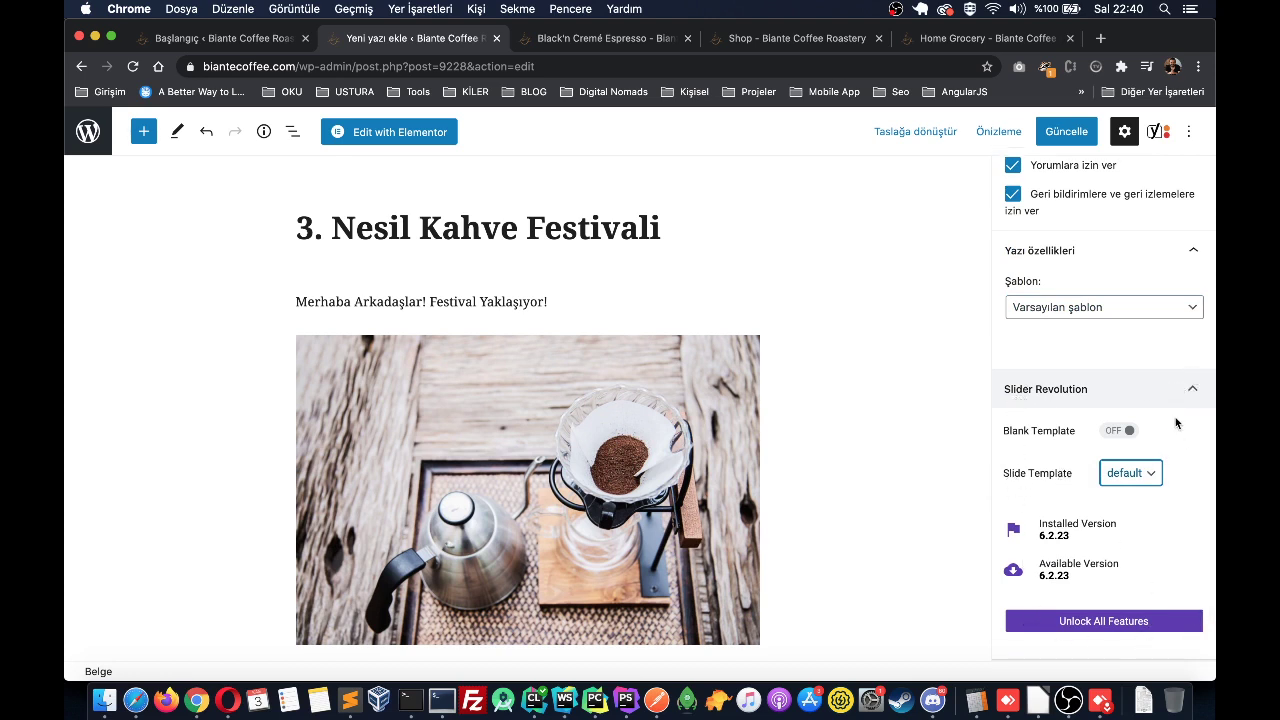
Step: Update the 3. Nesil Kahve Festivali post and close its editor tab
scroll(1085, 493, up, 3)
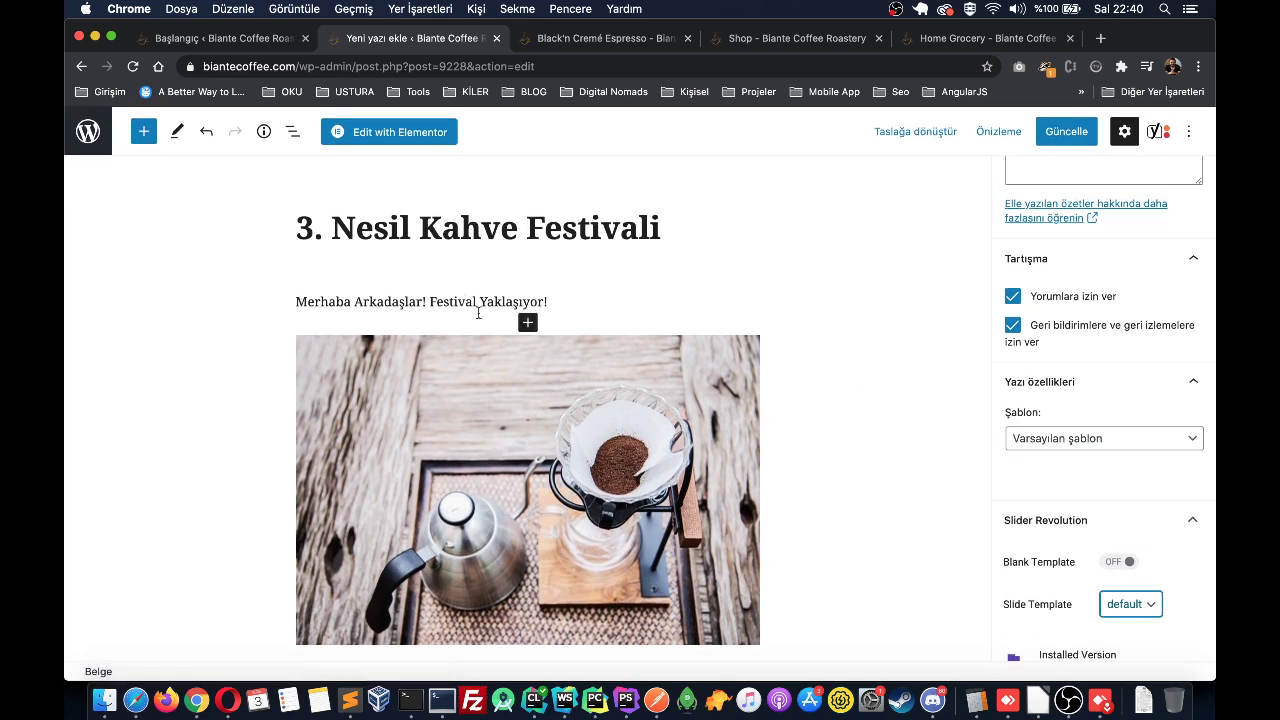
scroll(1166, 523, down, 3)
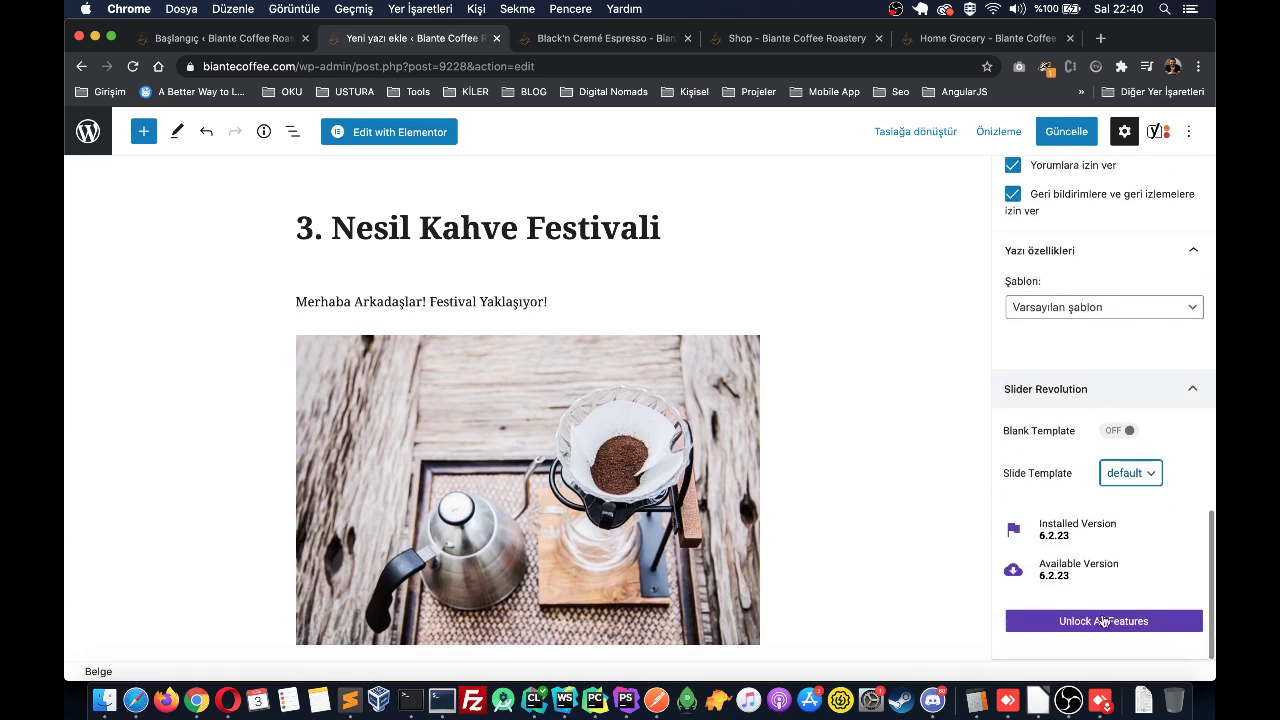
scroll(1080, 500, up, 10)
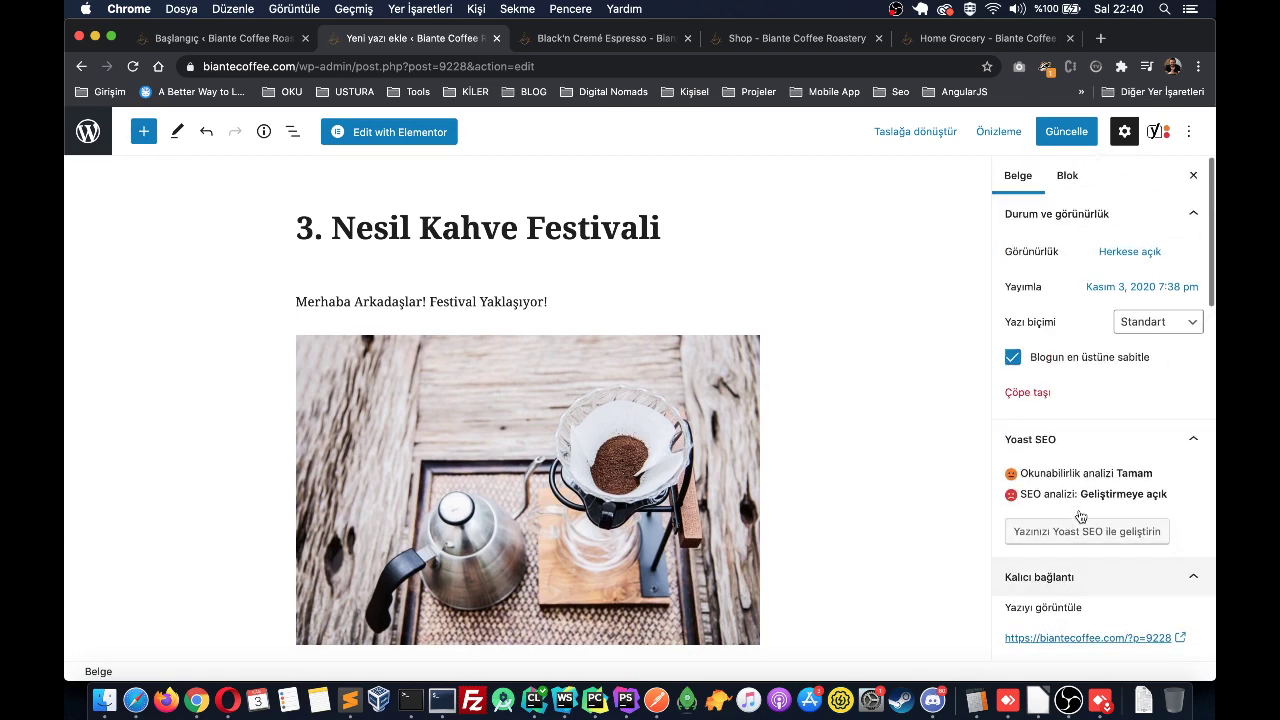
click(1050, 134)
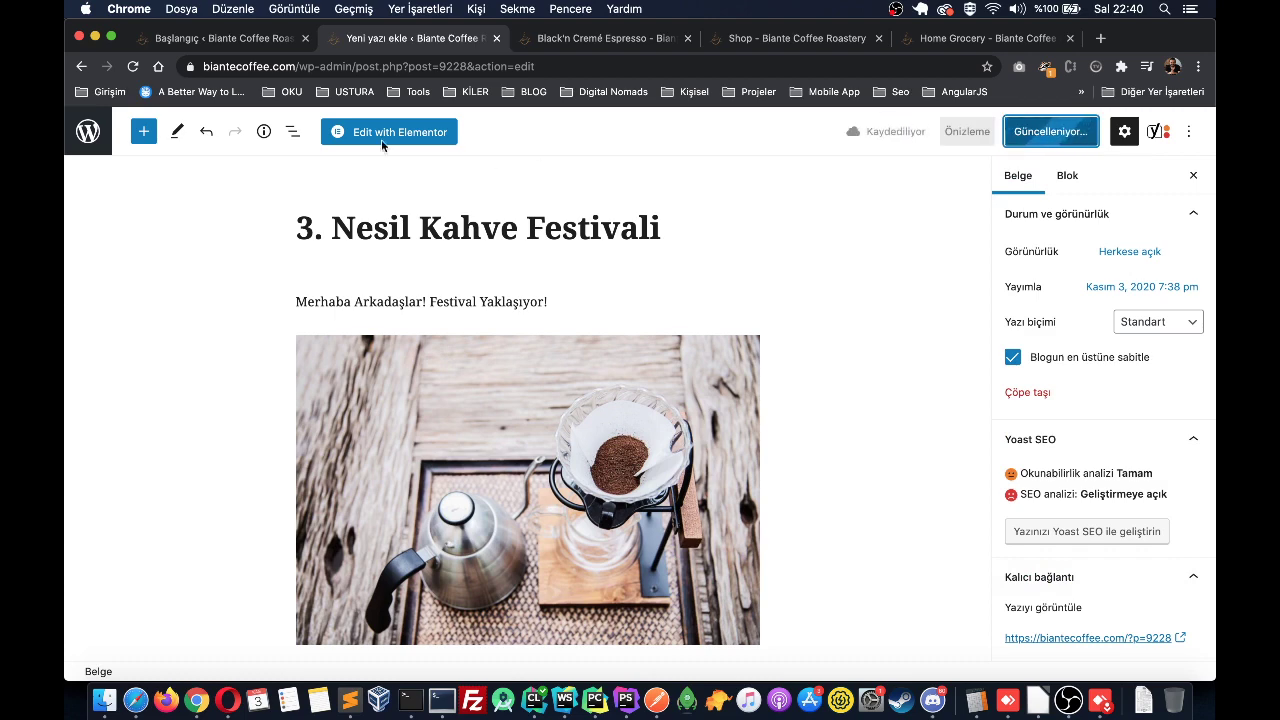
click(496, 39)
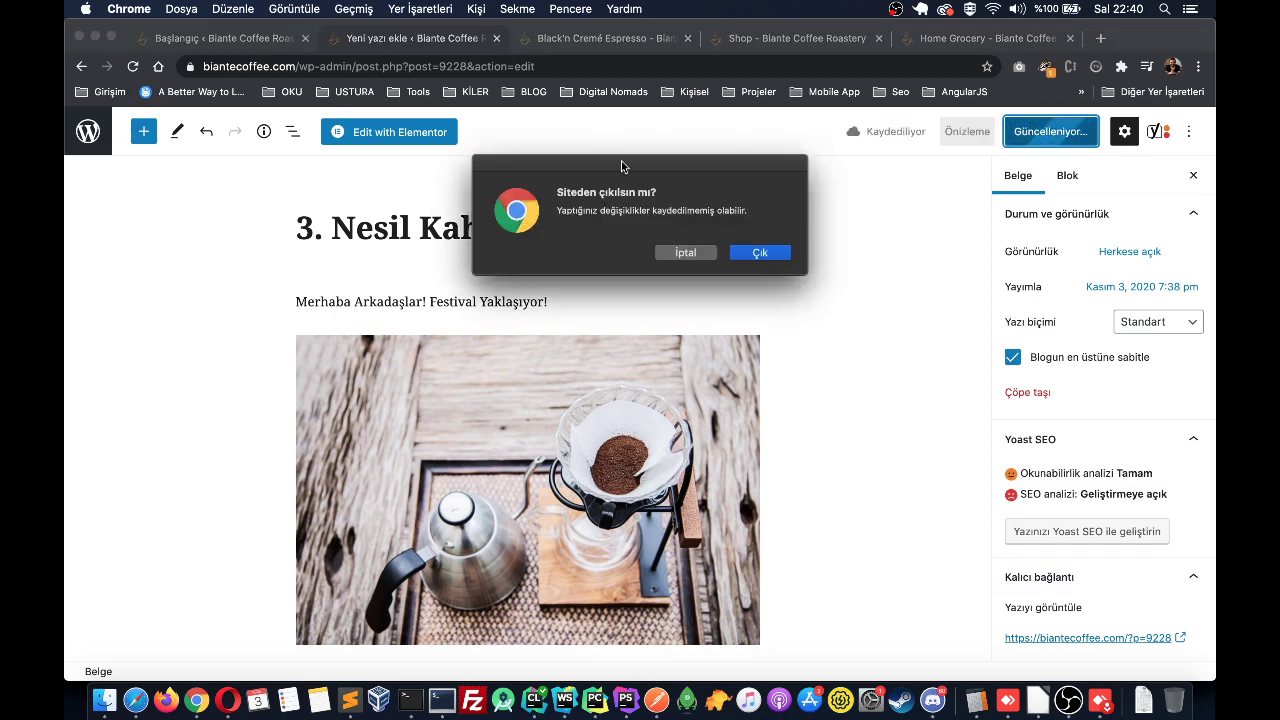
Step: Leave the post editor despite unsaved changes and close every browser tab except the WordPress dashboard
click(762, 257)
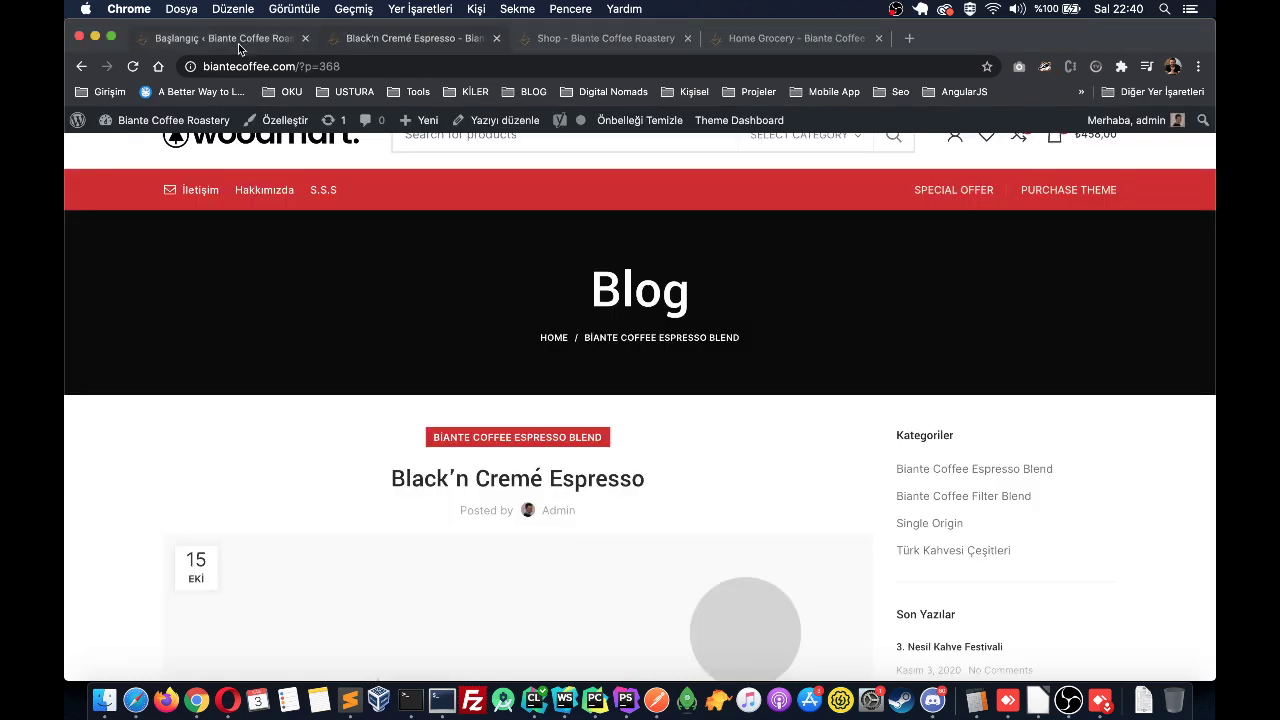
click(238, 43)
click(496, 39)
click(496, 39)
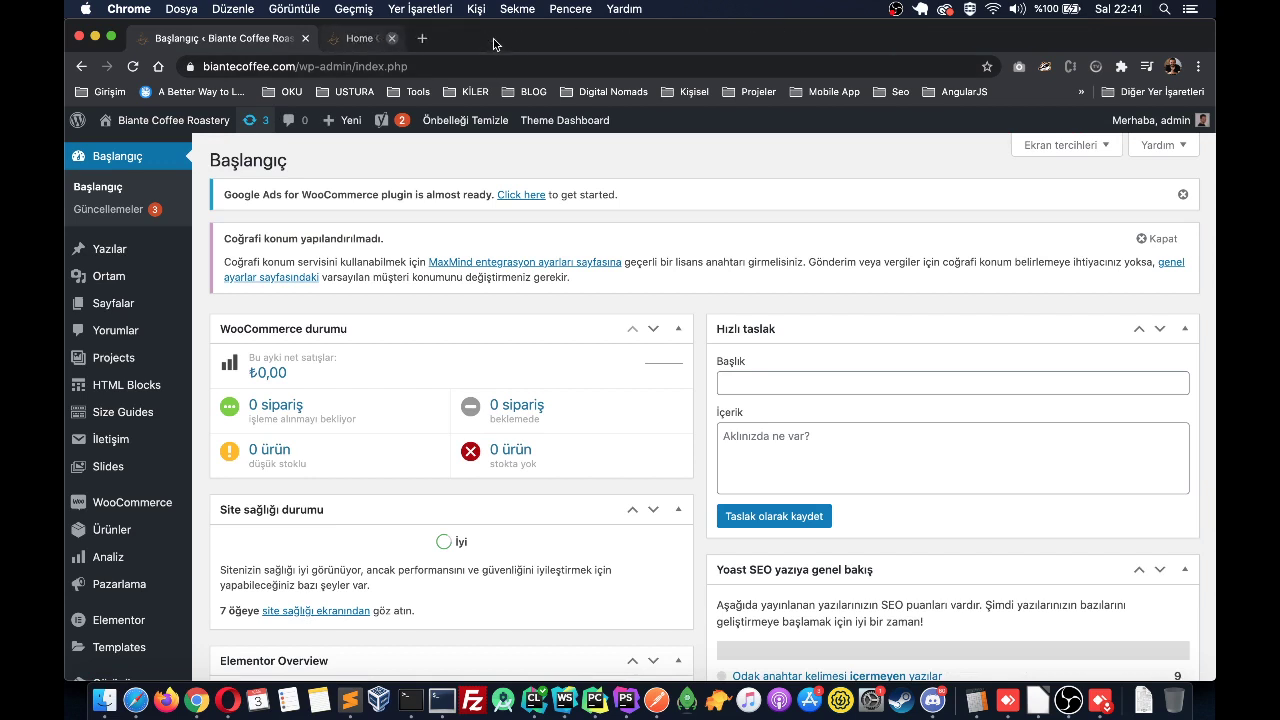
click(496, 39)
Step: Open the post categories page and look through the existing categories and the new category form
mouse_move(143, 250)
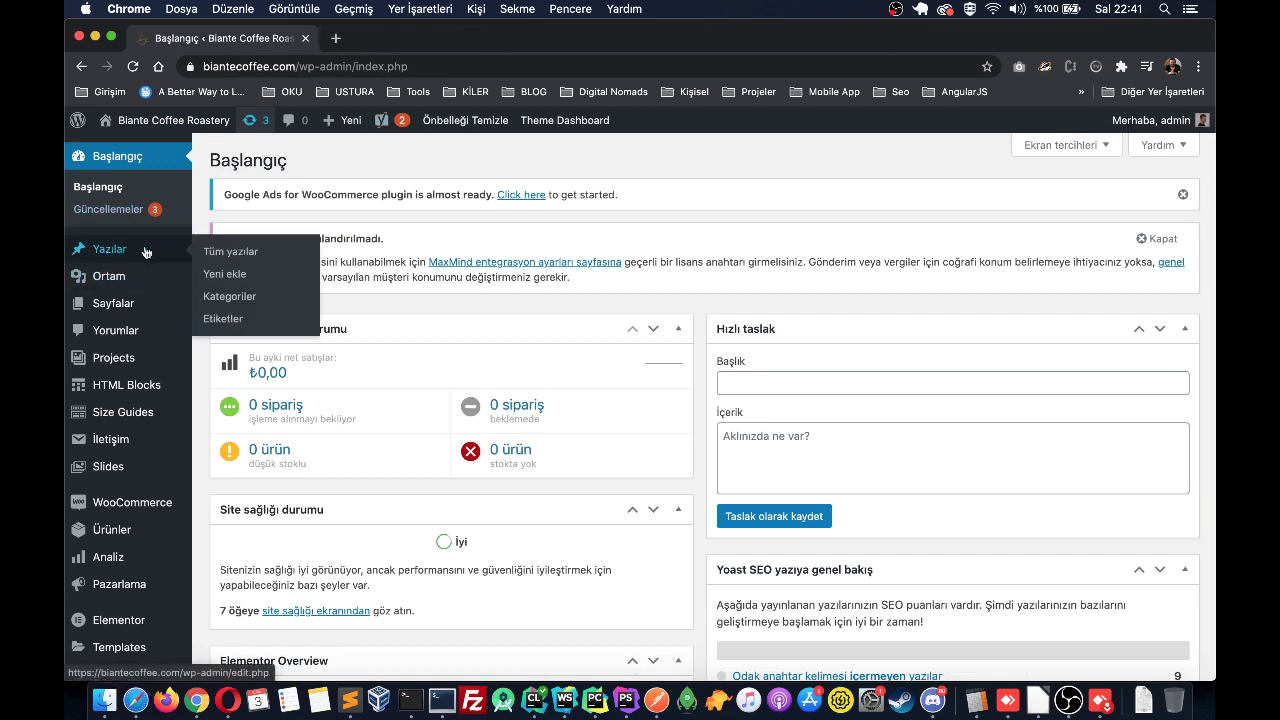
click(229, 296)
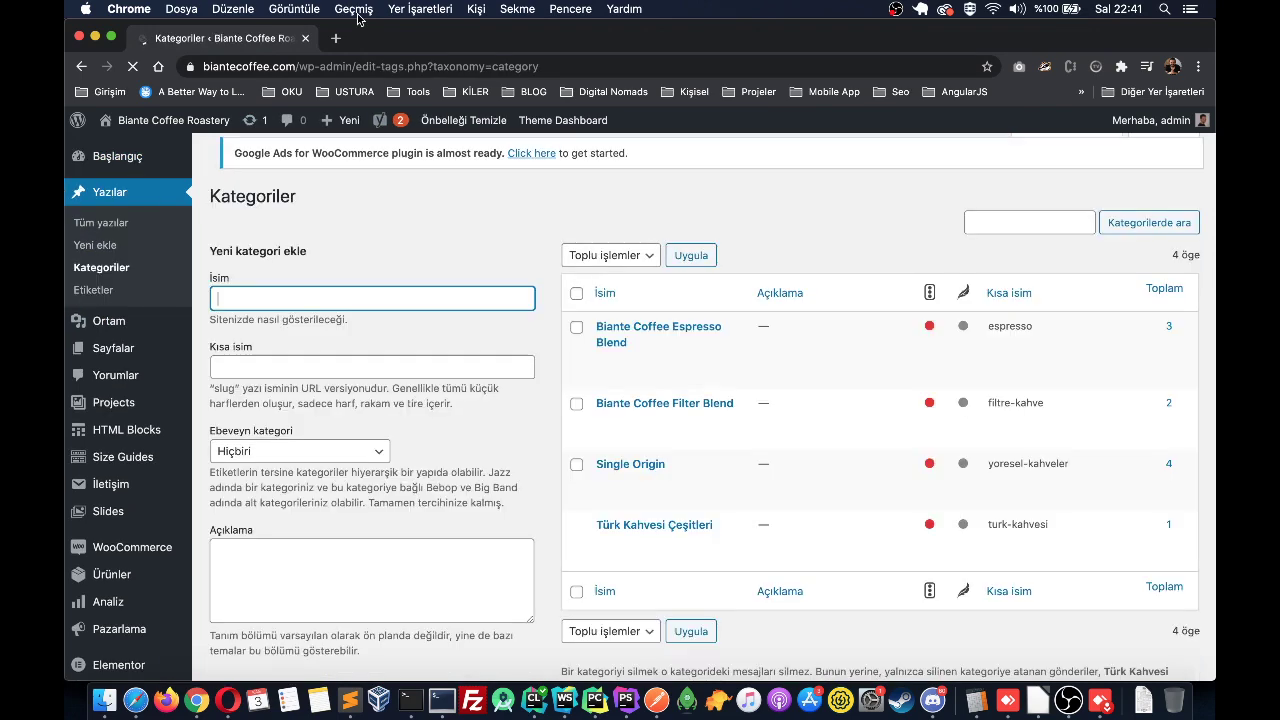
mouse_move(112, 403)
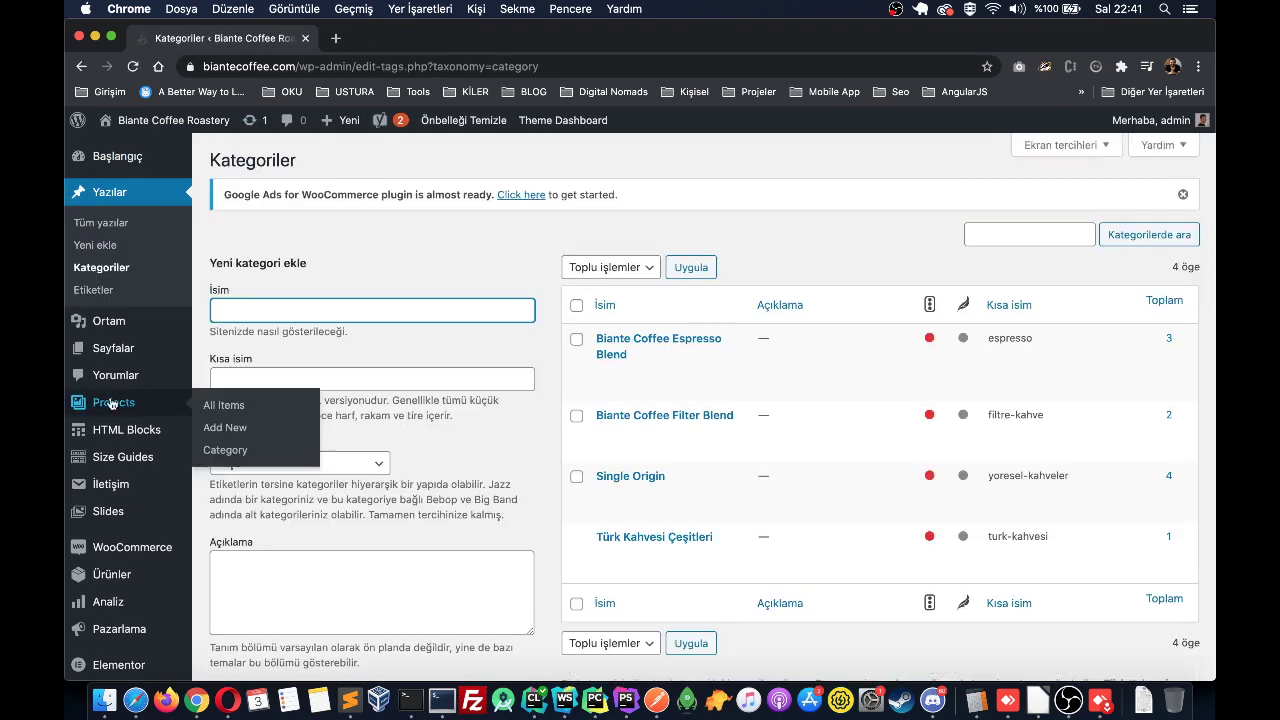
click(505, 257)
scroll(505, 257, down, 5)
scroll(519, 243, up, 5)
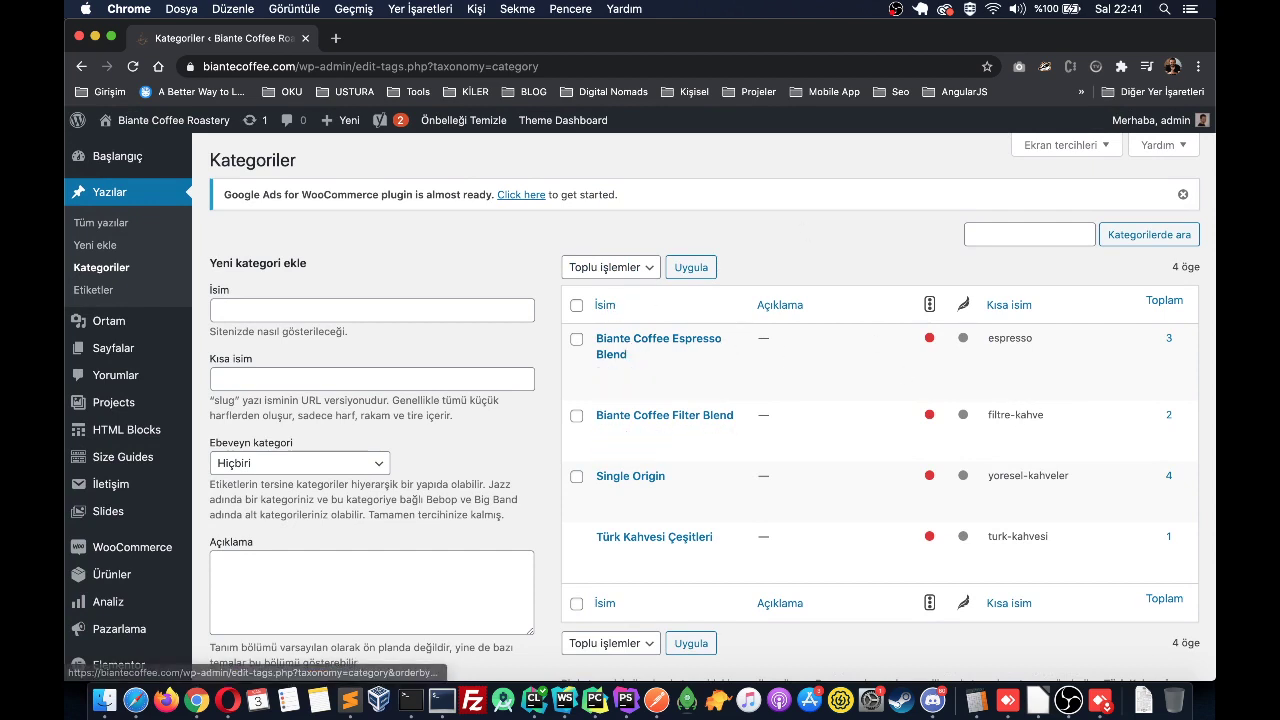
mouse_move(594, 370)
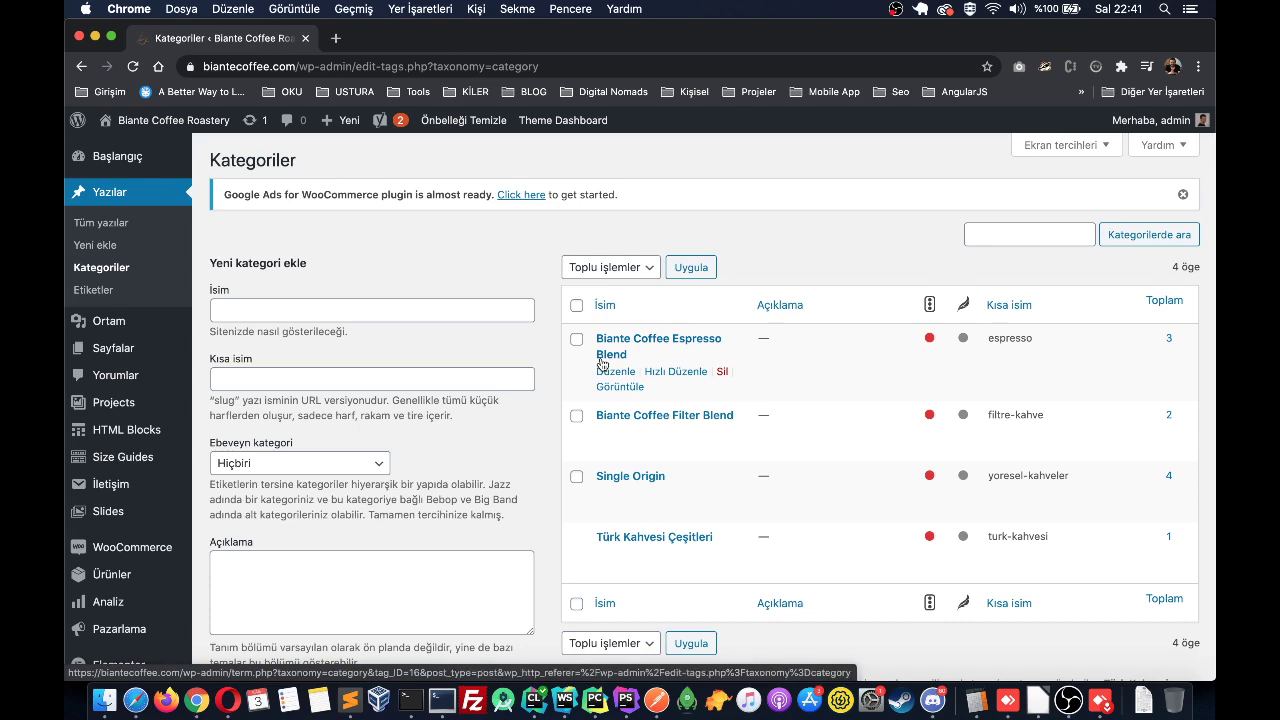
scroll(602, 364, down, 2)
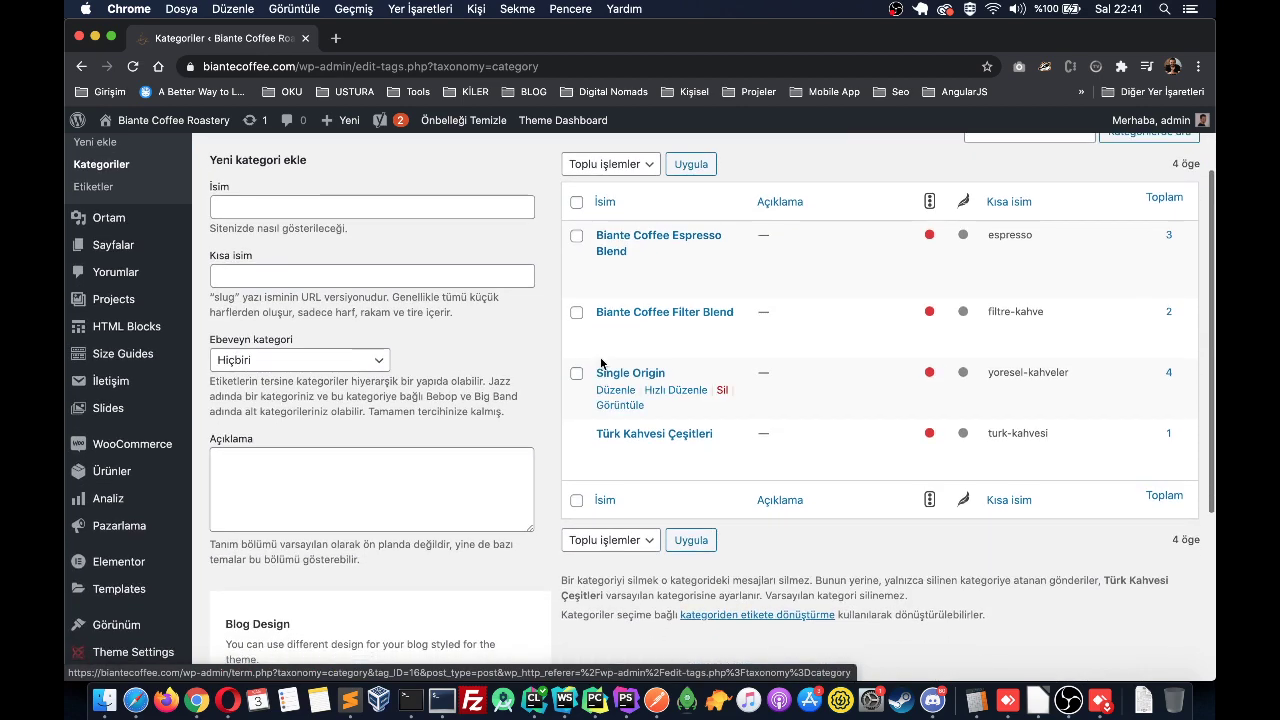
scroll(602, 364, up, 2)
Step: Fill in the new category's name as "Dünyadaki Festivaller" and its slug as "dunyadaki-festivaller"
click(256, 311)
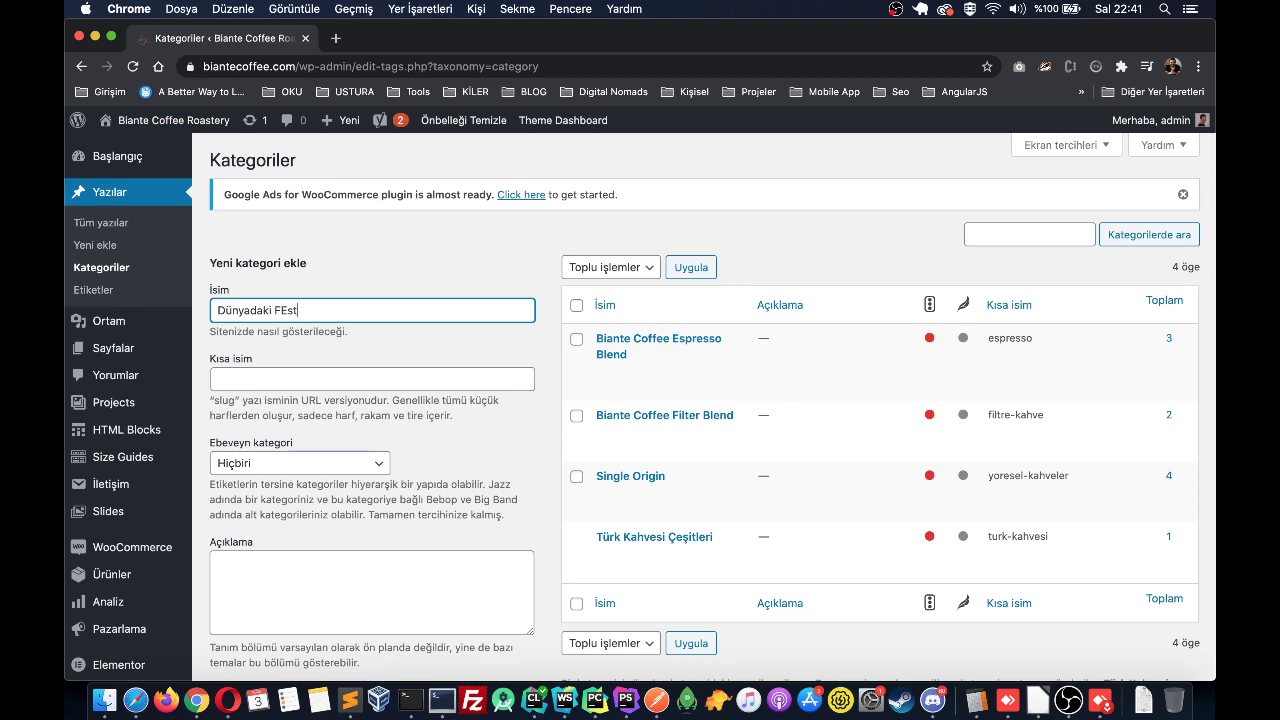
text(Dünyadaki Festivaller)
click(372, 379)
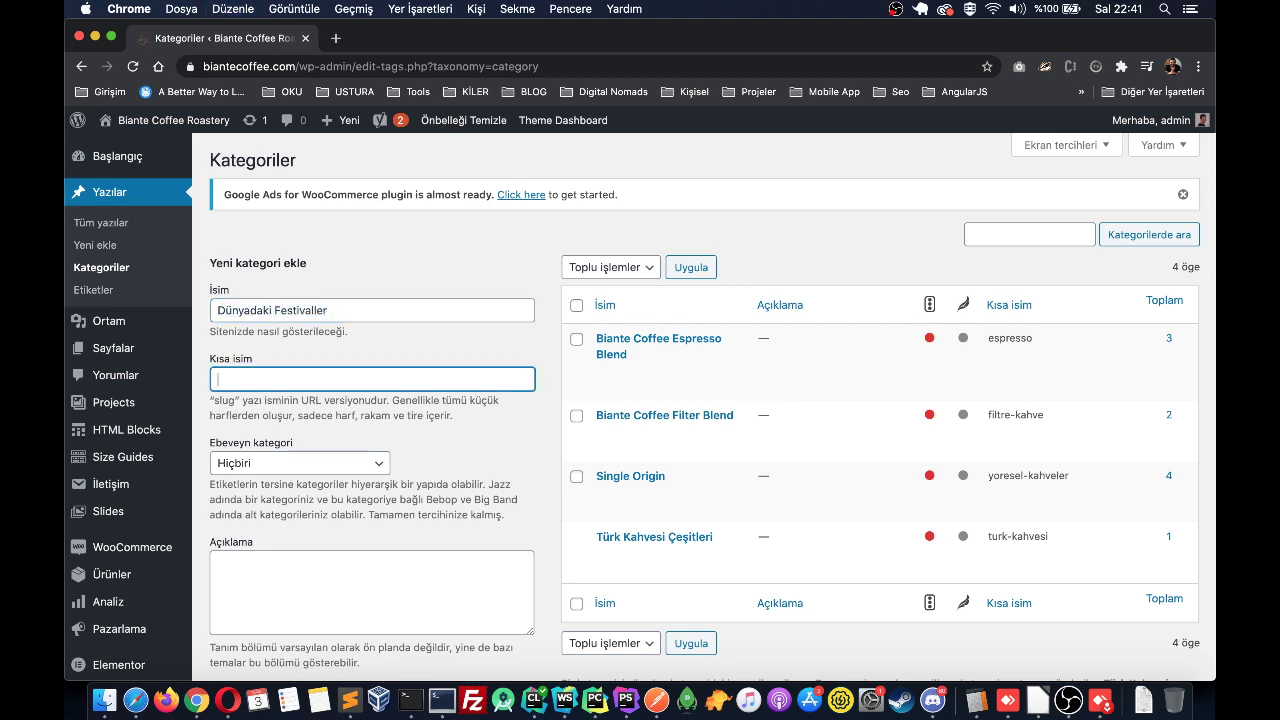
text(dunyadaki-festivaller)
key(super+a)
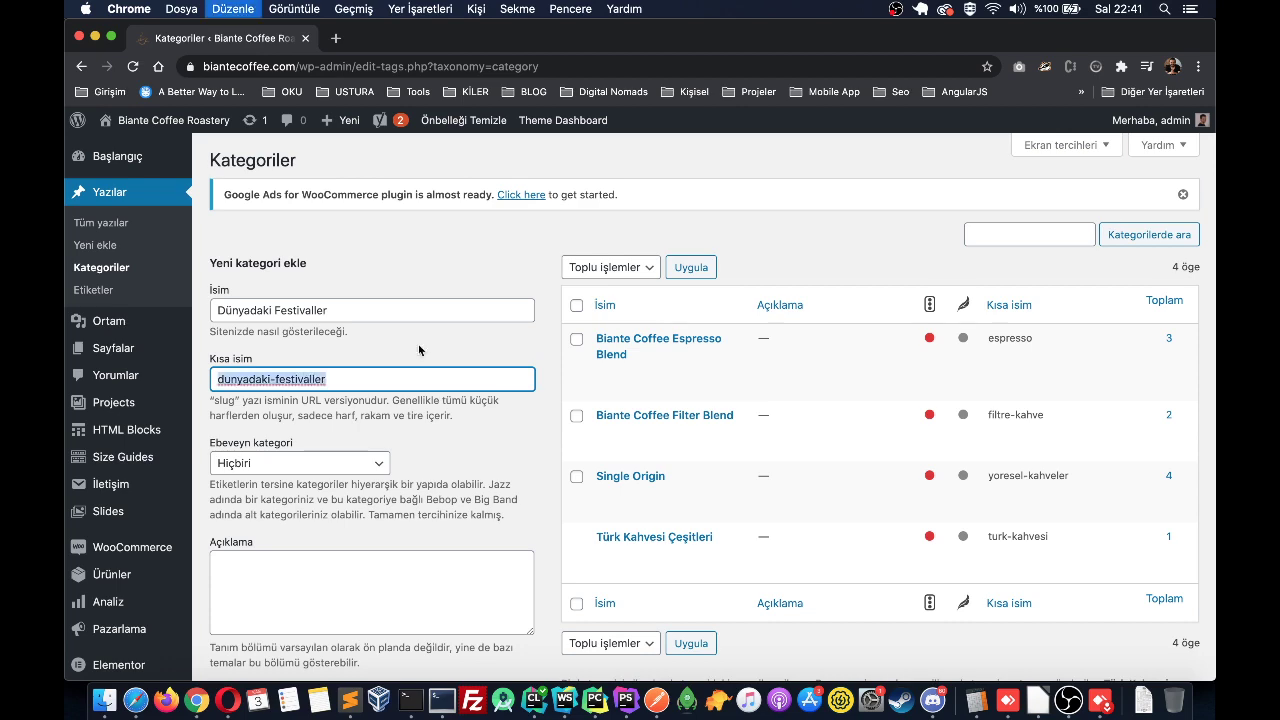
Step: Set the new category's Blog Design to Masonry grid and add the category
scroll(418, 343, down, 8)
click(312, 213)
click(305, 418)
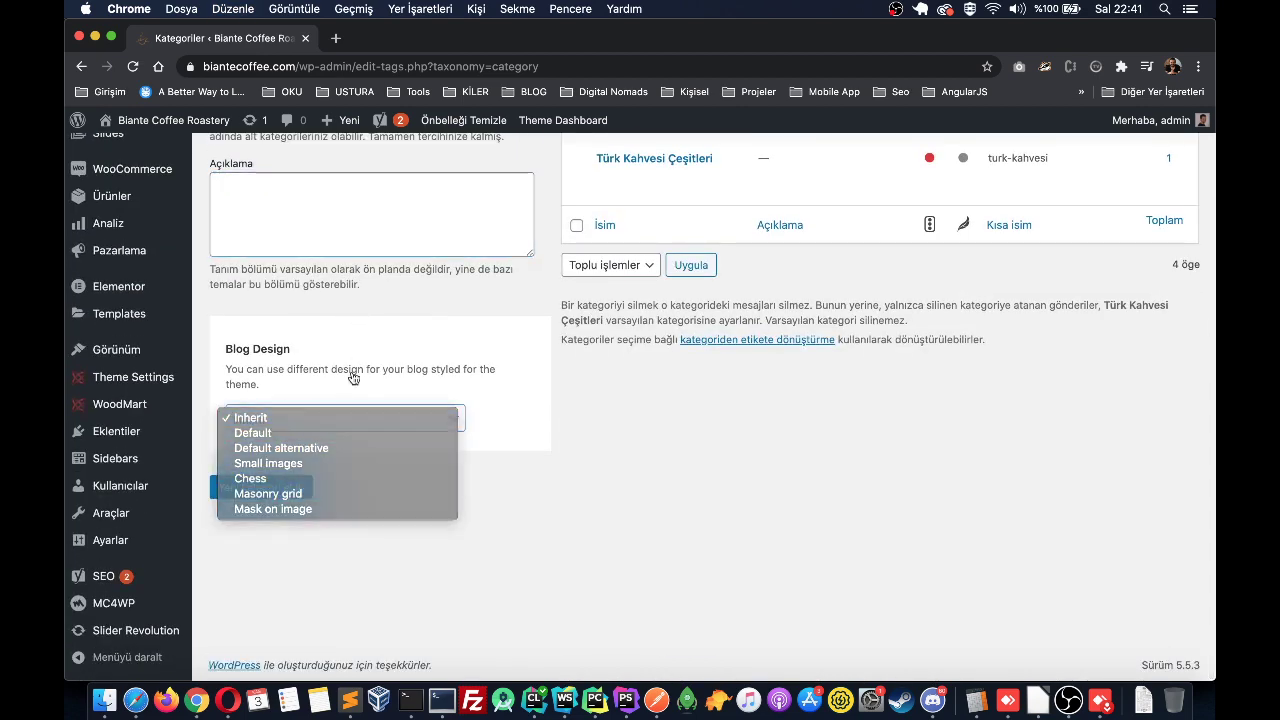
click(352, 371)
scroll(349, 374, up, 1)
click(308, 480)
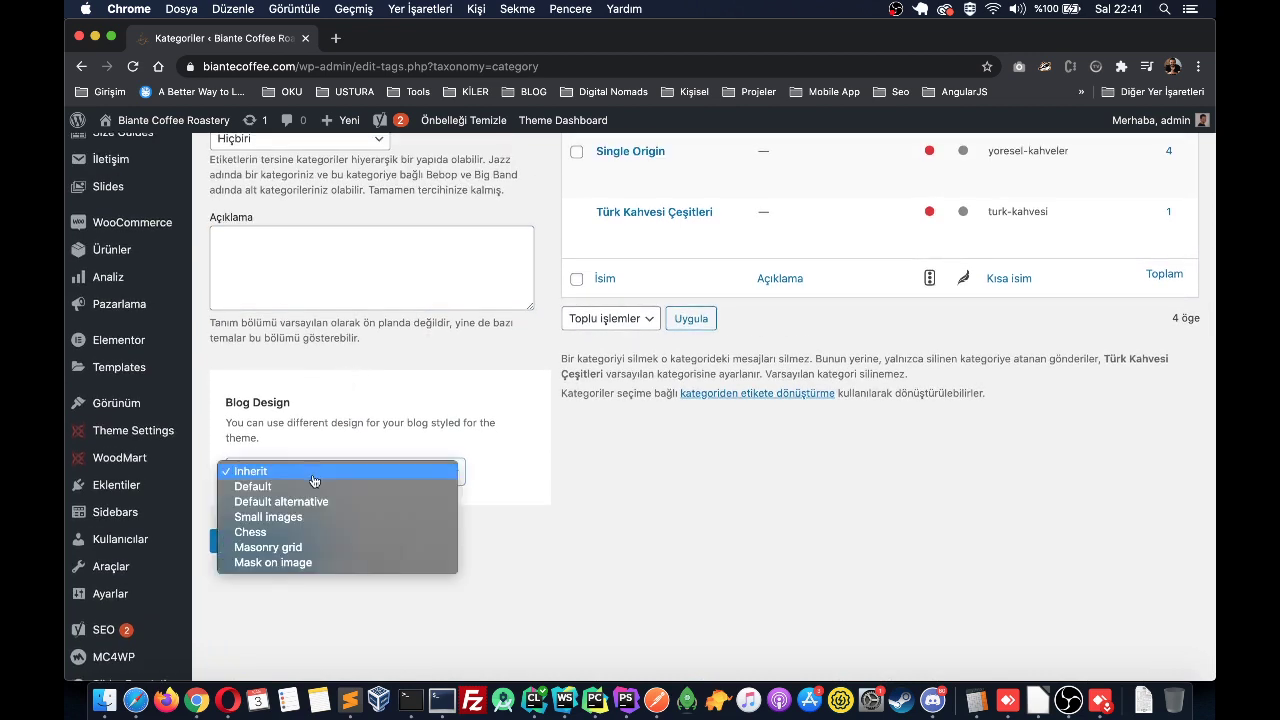
click(318, 547)
click(280, 545)
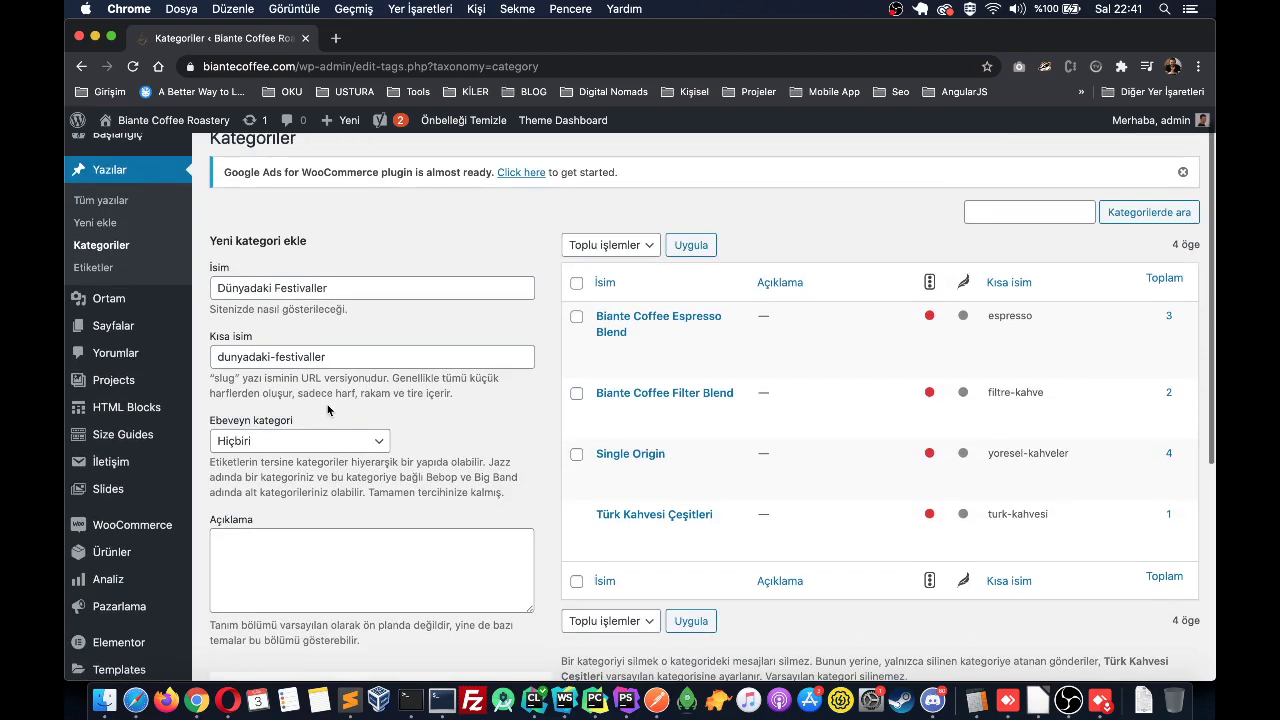
scroll(327, 404, down, 10)
scroll(328, 411, up, 6)
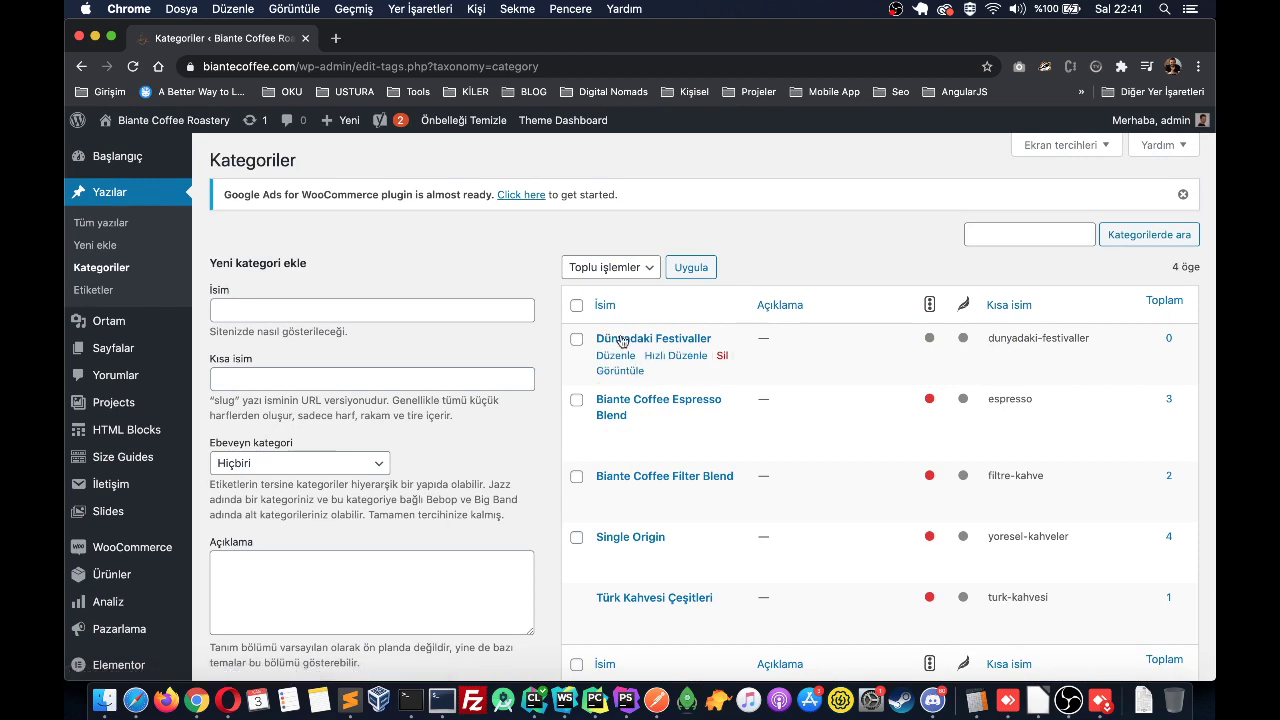
Step: Open the "Dünyadaki Festivaller" category for editing and look over its settings
click(619, 356)
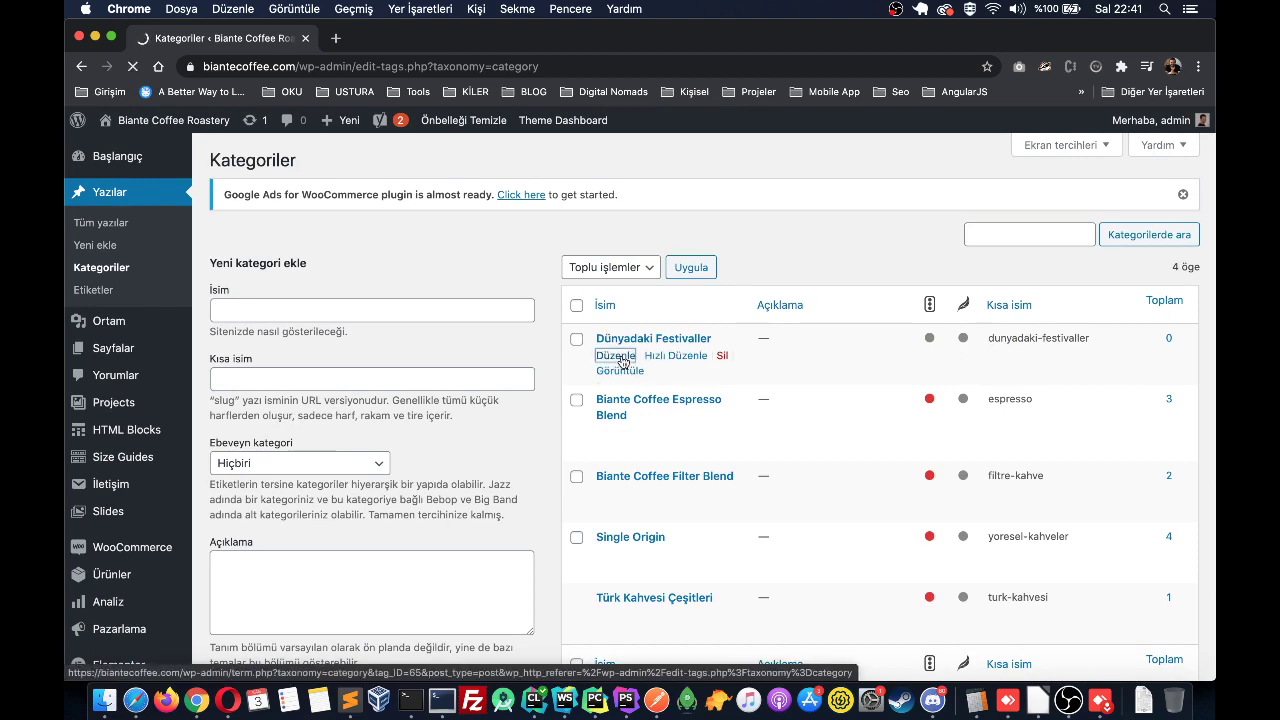
scroll(467, 414, down, 2)
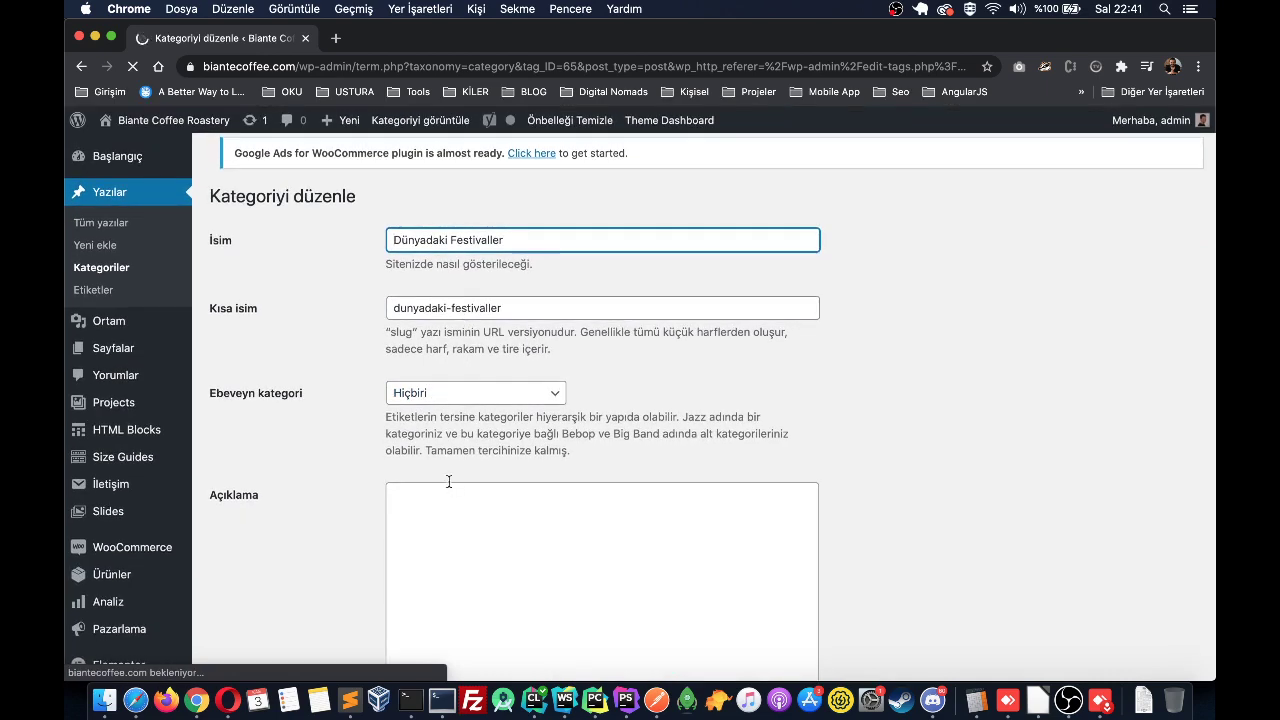
scroll(466, 411, down, 8)
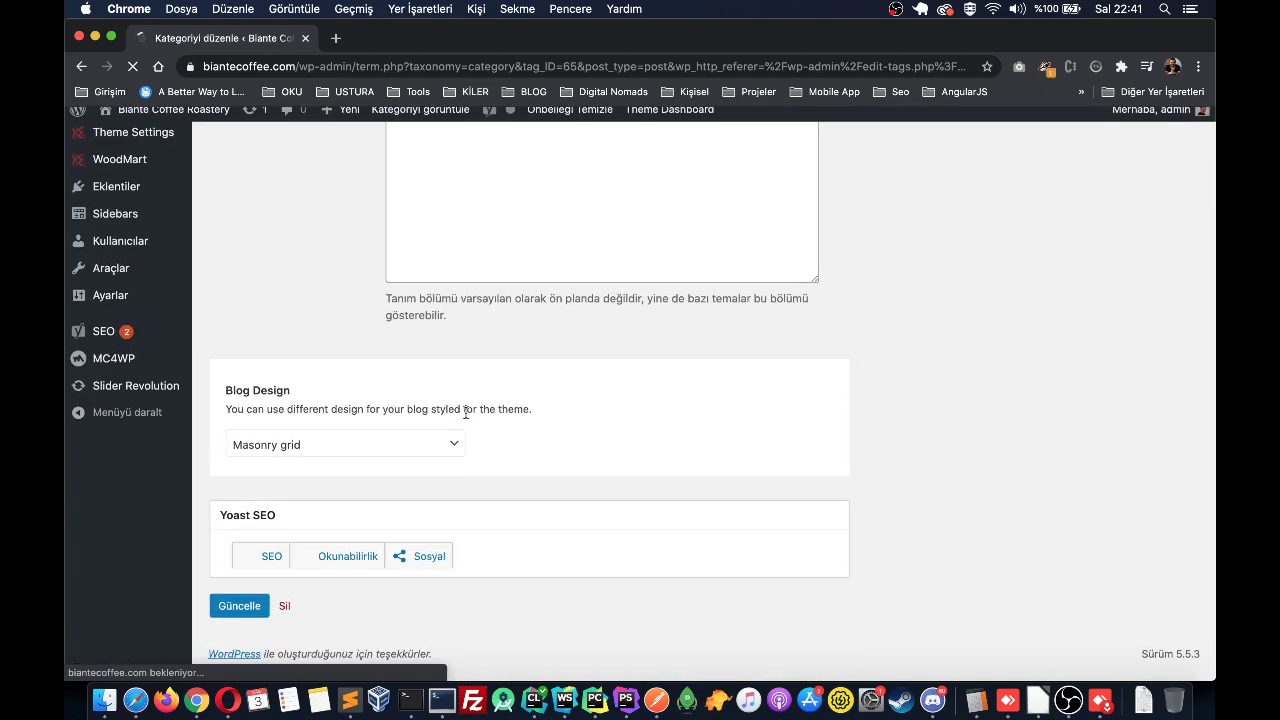
scroll(466, 411, up, 8)
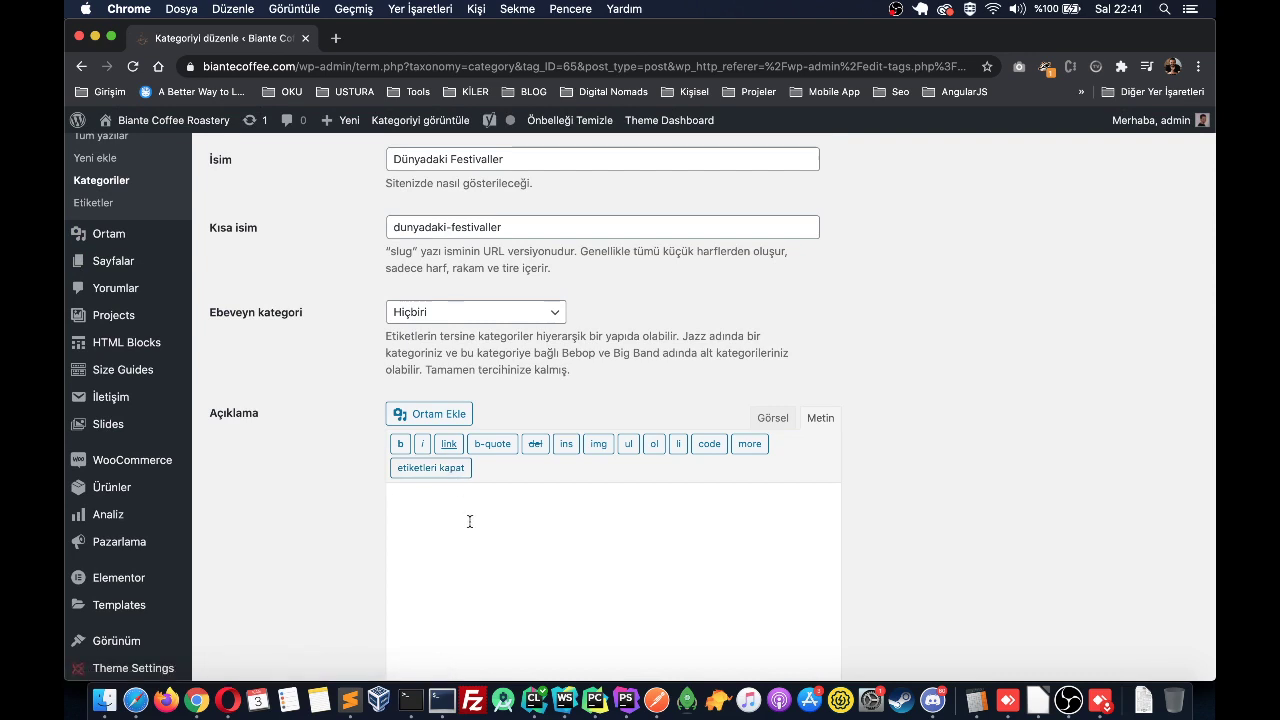
scroll(601, 511, up, 2)
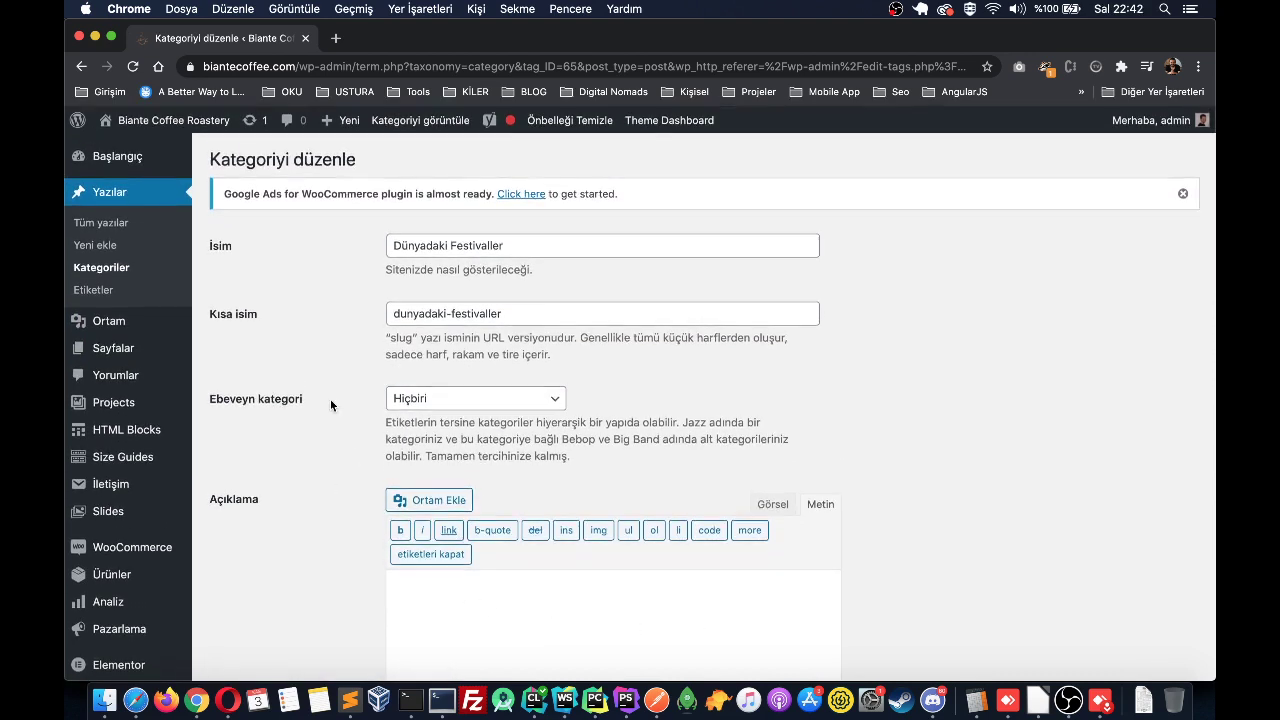
Step: Examine the parent category options, the name and the description field of the category being edited
click(479, 399)
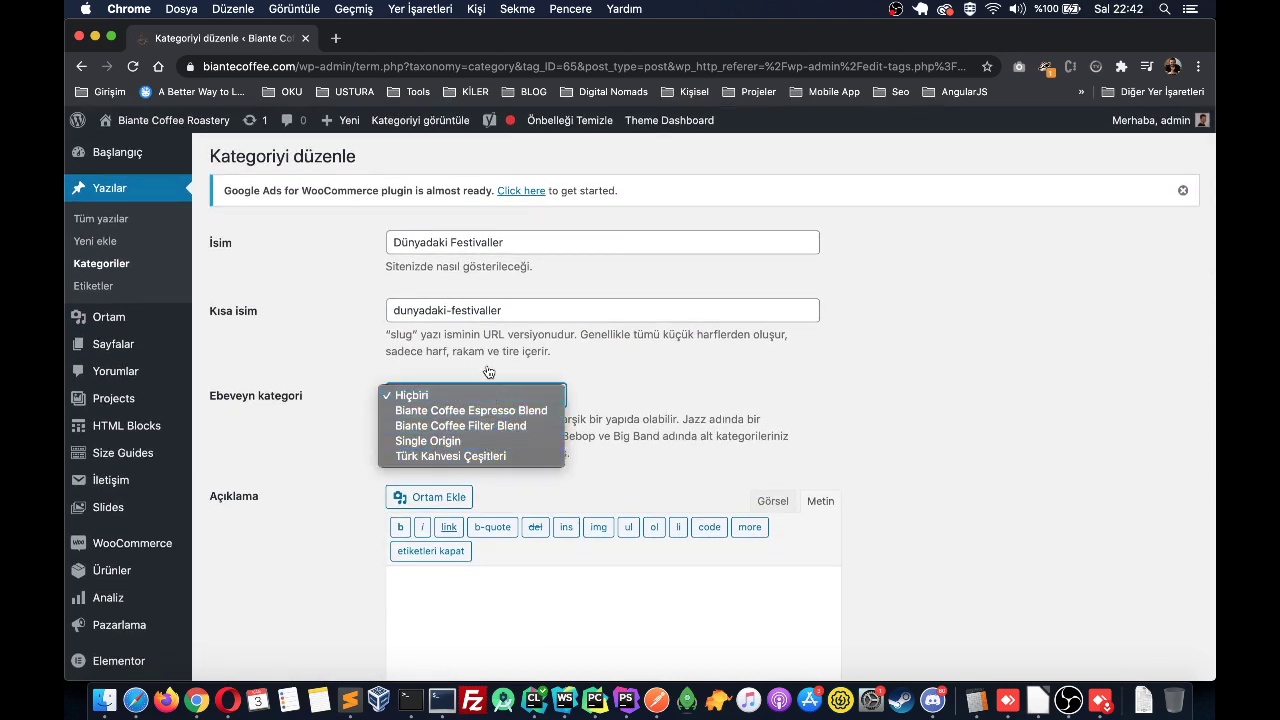
click(276, 465)
scroll(275, 463, down, 1)
click(510, 225)
key(super+a)
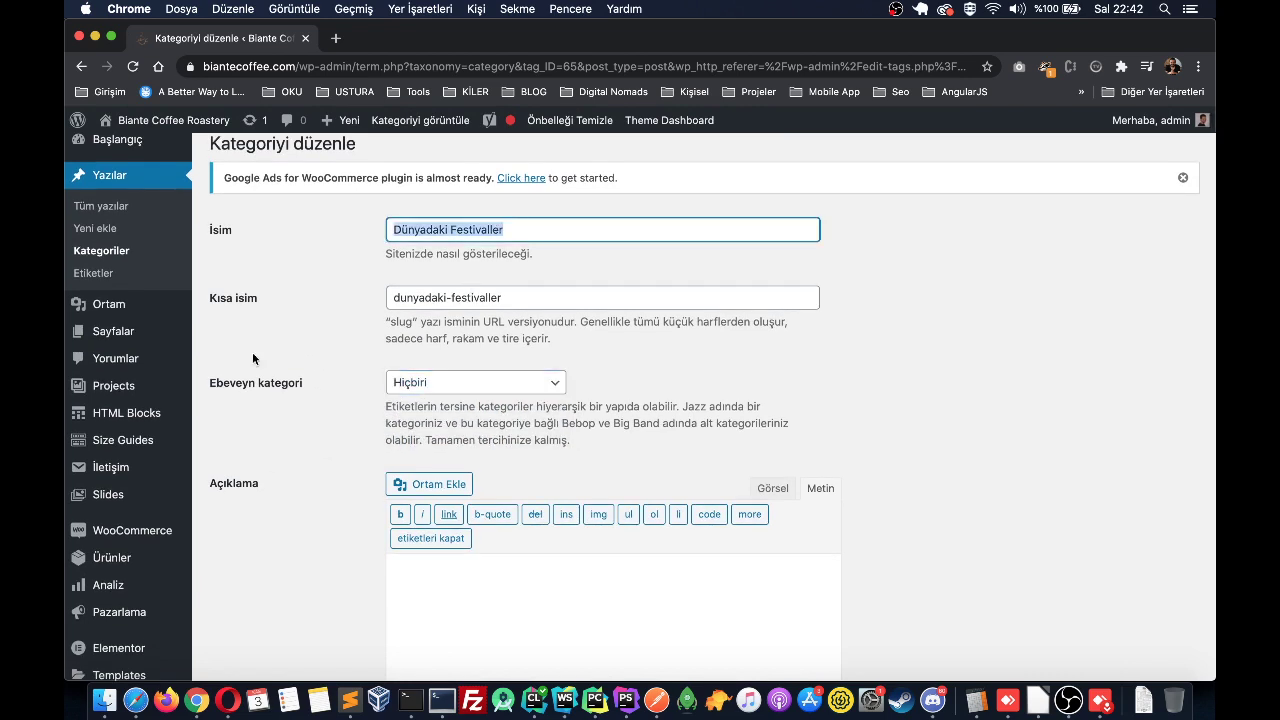
click(230, 449)
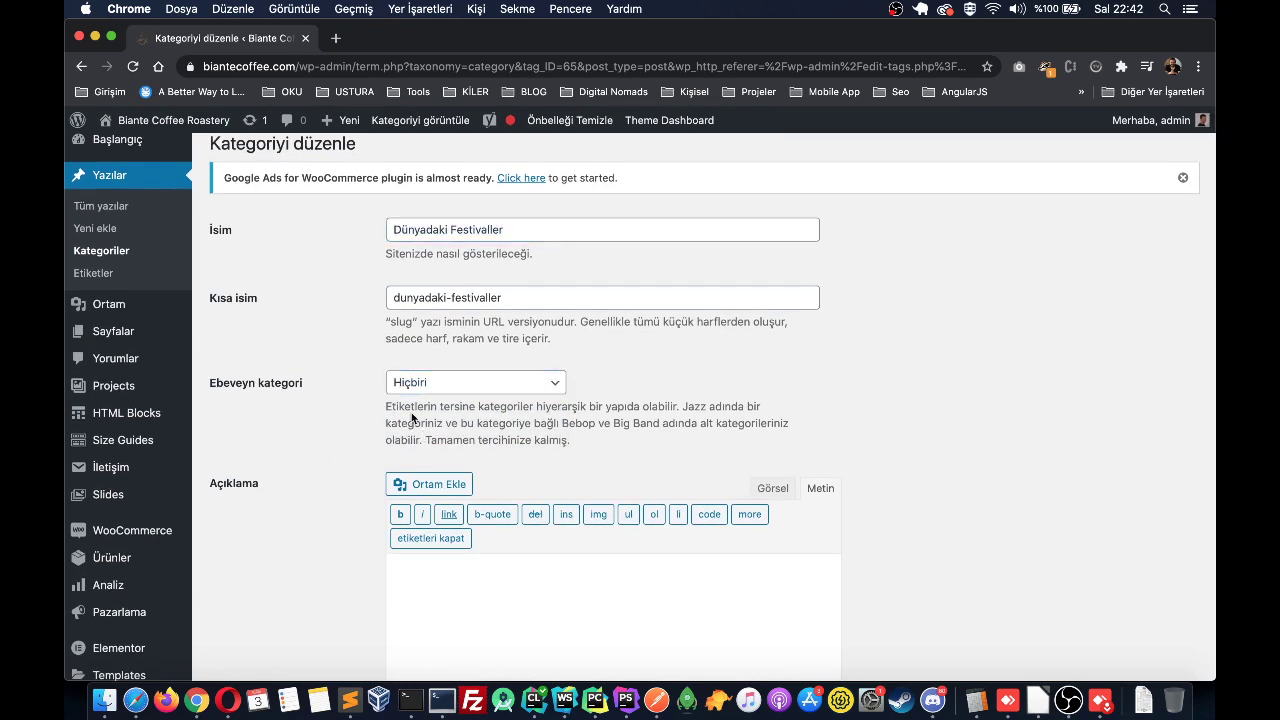
scroll(411, 418, down, 6)
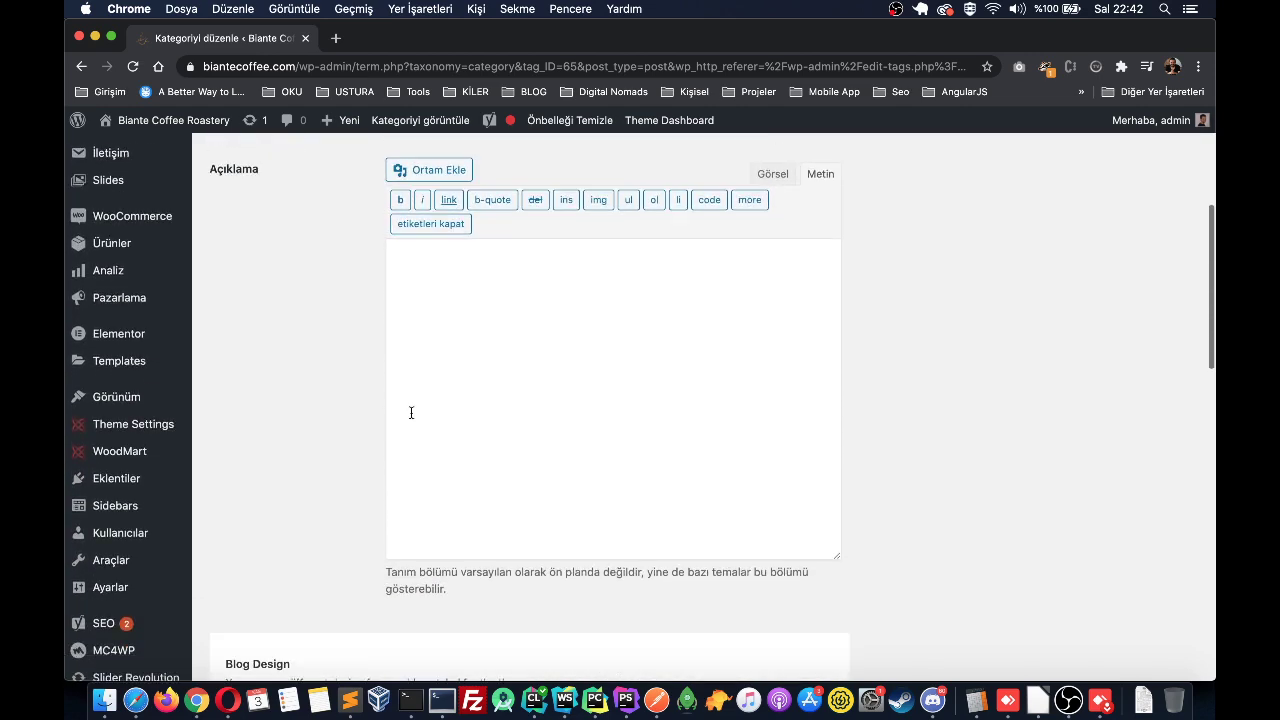
scroll(411, 413, up, 6)
Step: Rename the category to "Uluslararası Festivaller" and change its slug to "uluslarası-festivaller"
double_click(404, 246)
text(Ul)
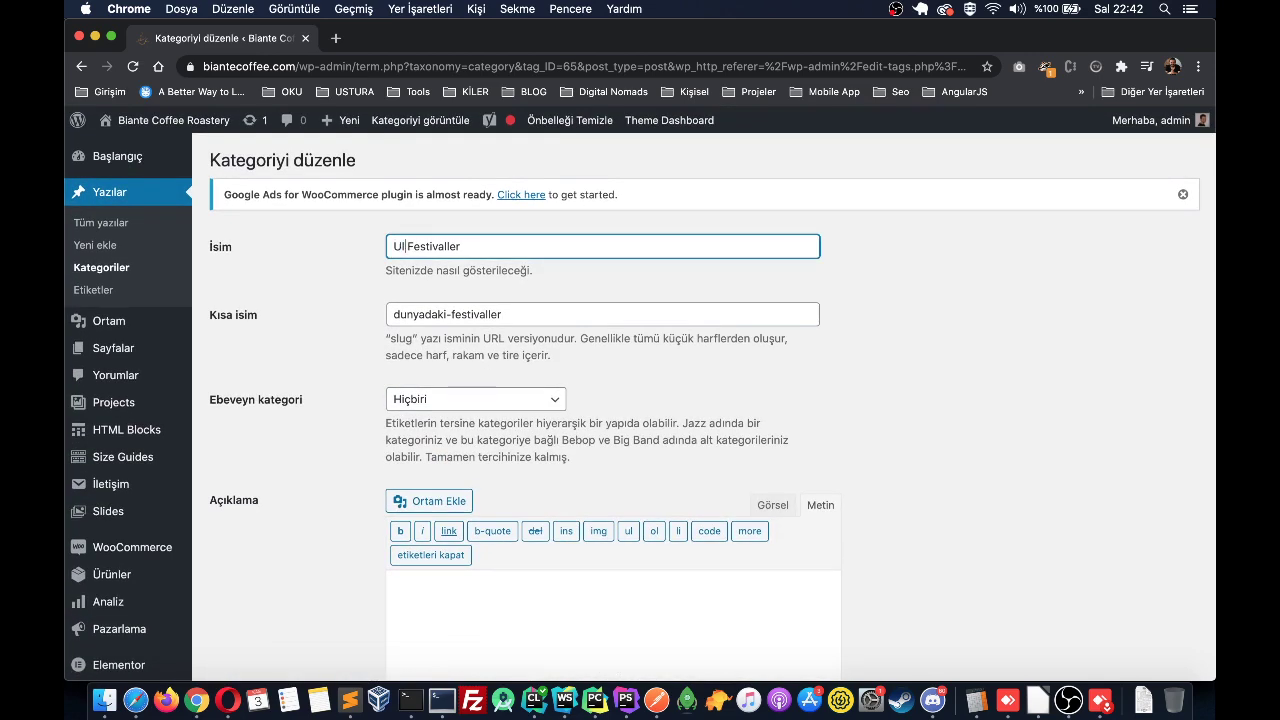
text(uslararası)
double_click(428, 314)
text(uluslara)
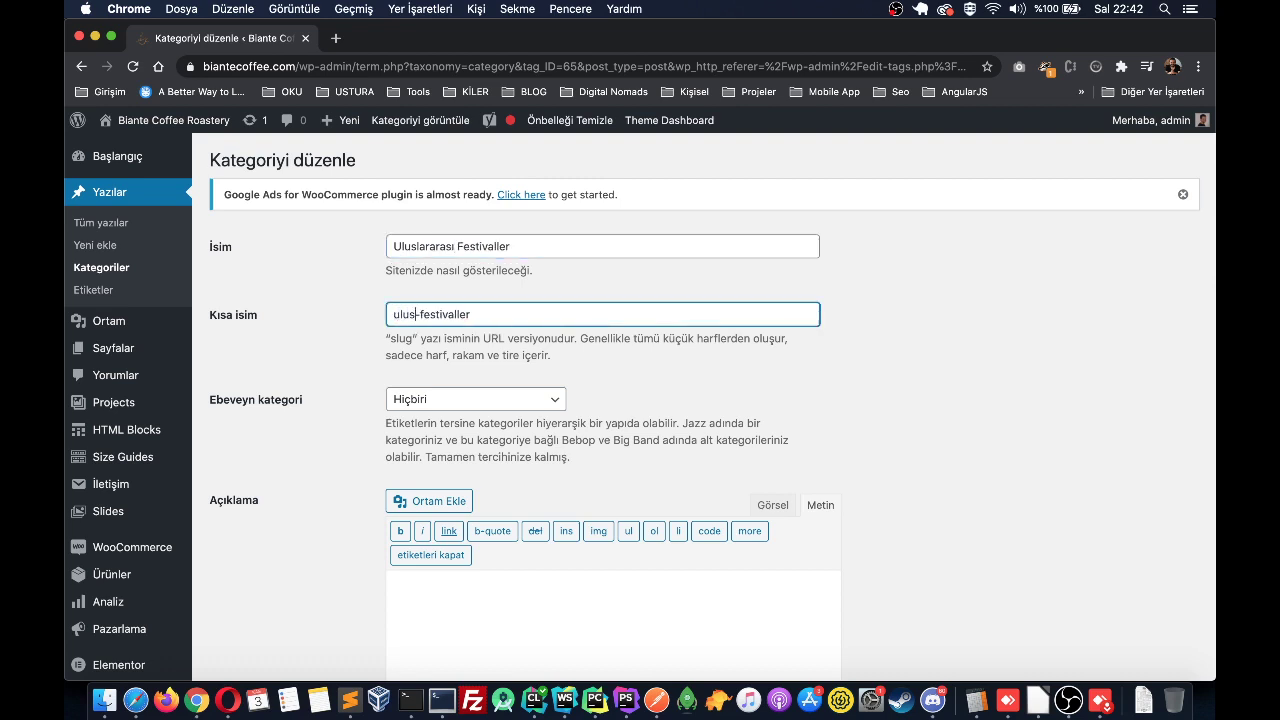
text(rrasi)
Step: Change the category's Yoast SEO focus keyphrase to "Uluslararası Festivaller"
scroll(424, 331, down, 15)
scroll(445, 636, up, 10)
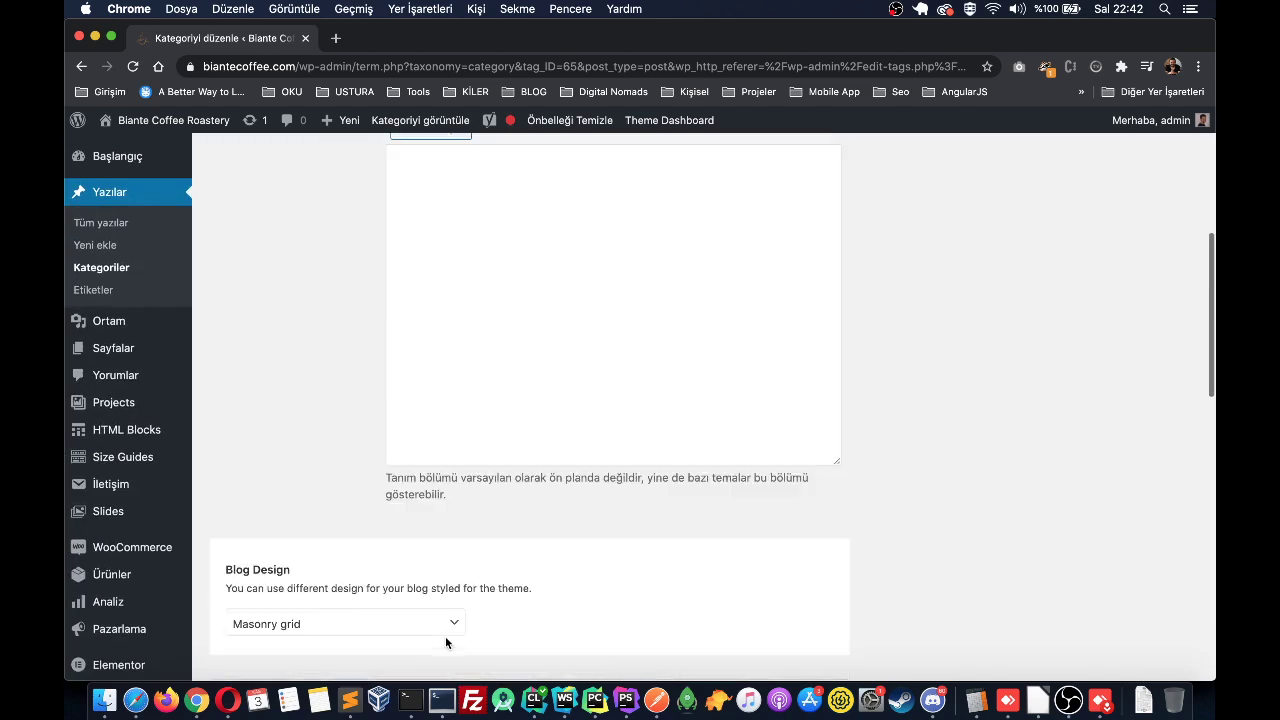
scroll(430, 510, down, 5)
click(264, 439)
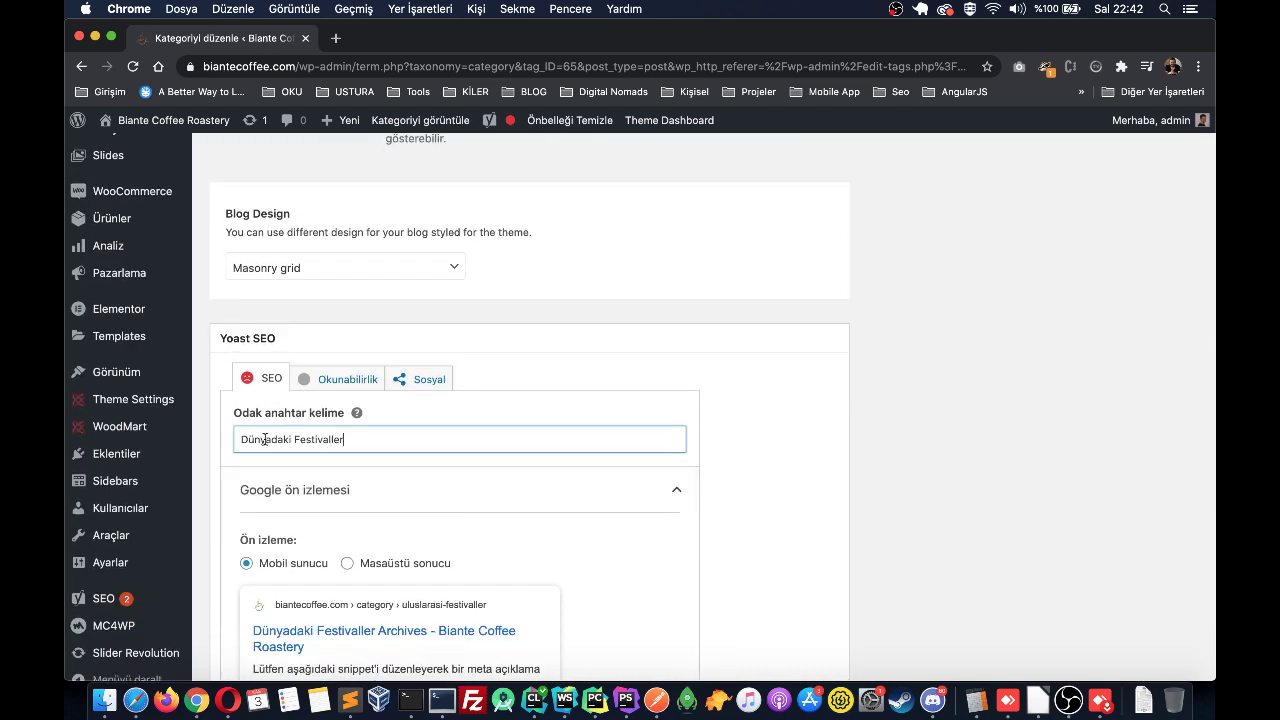
double_click(264, 439)
text(Uluslararası)
Step: Remove the word "Archives" from the category's SEO title template
scroll(368, 470, down, 4)
scroll(345, 470, down, 2)
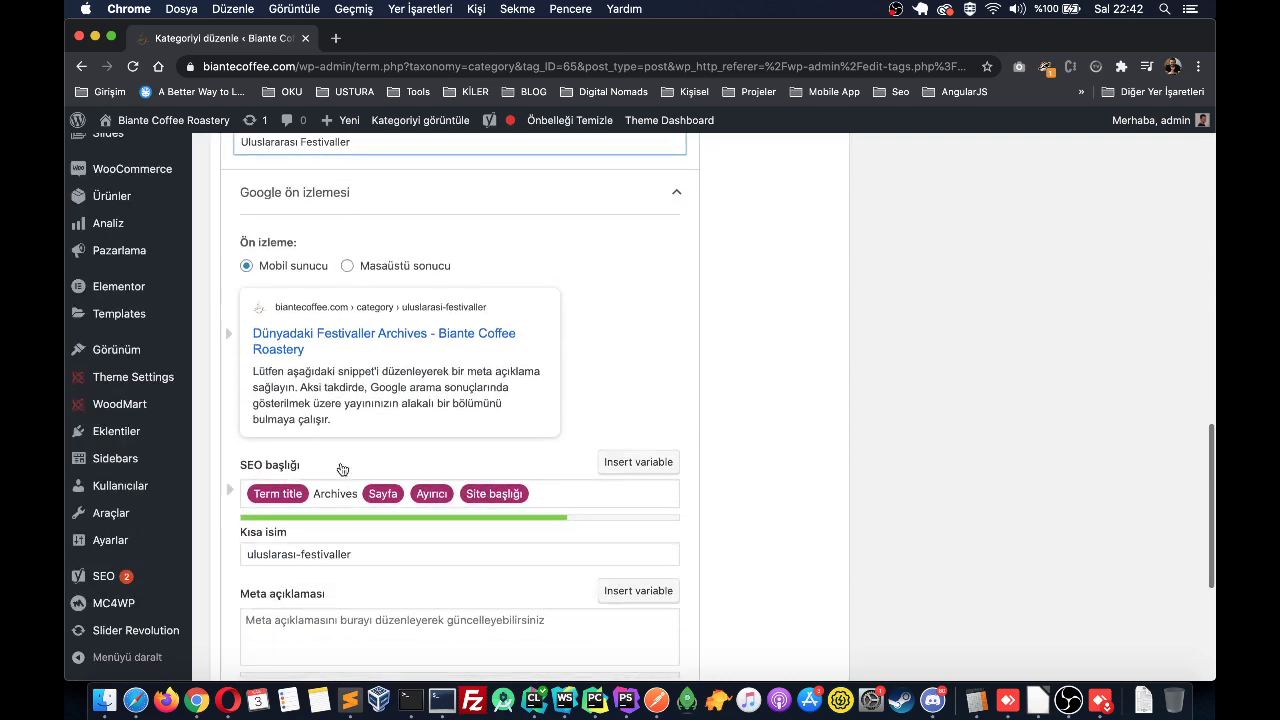
click(349, 493)
double_click(349, 493)
key(BackSpace)
Step: Check the edited category fields, save the category update and open the post tags page
scroll(330, 400, up, 3)
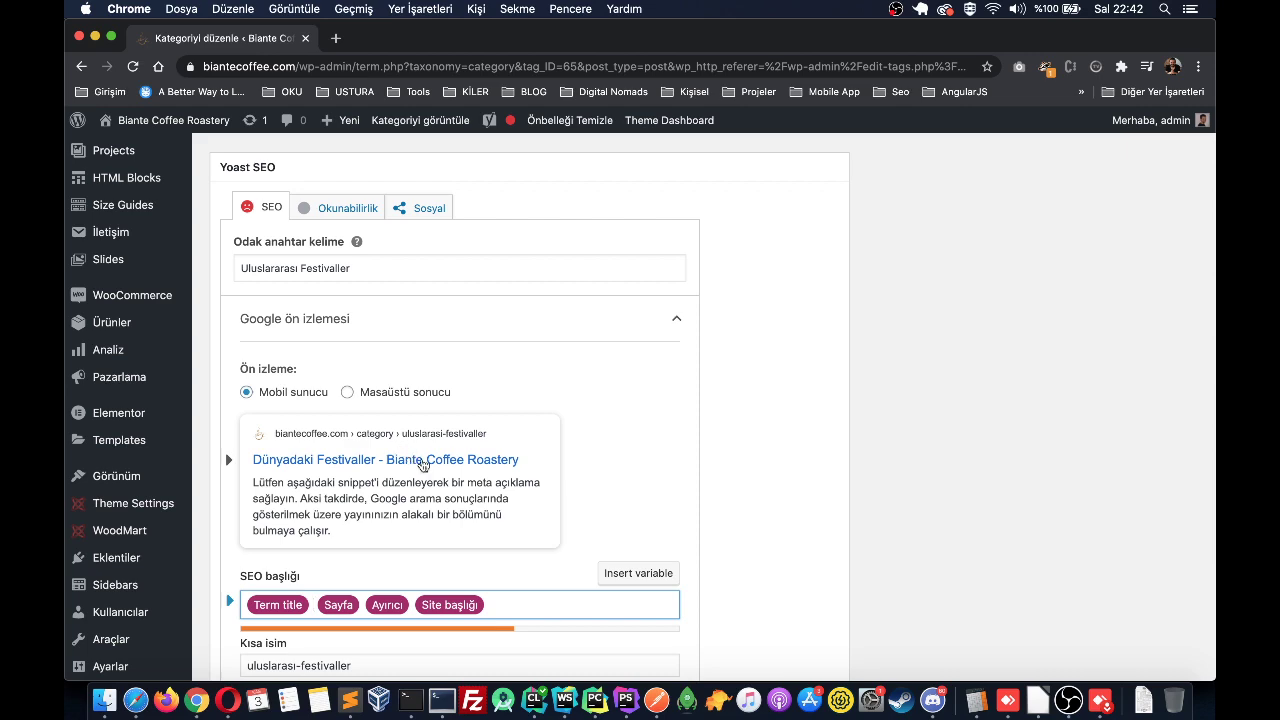
scroll(425, 467, up, 15)
scroll(424, 460, down, 5)
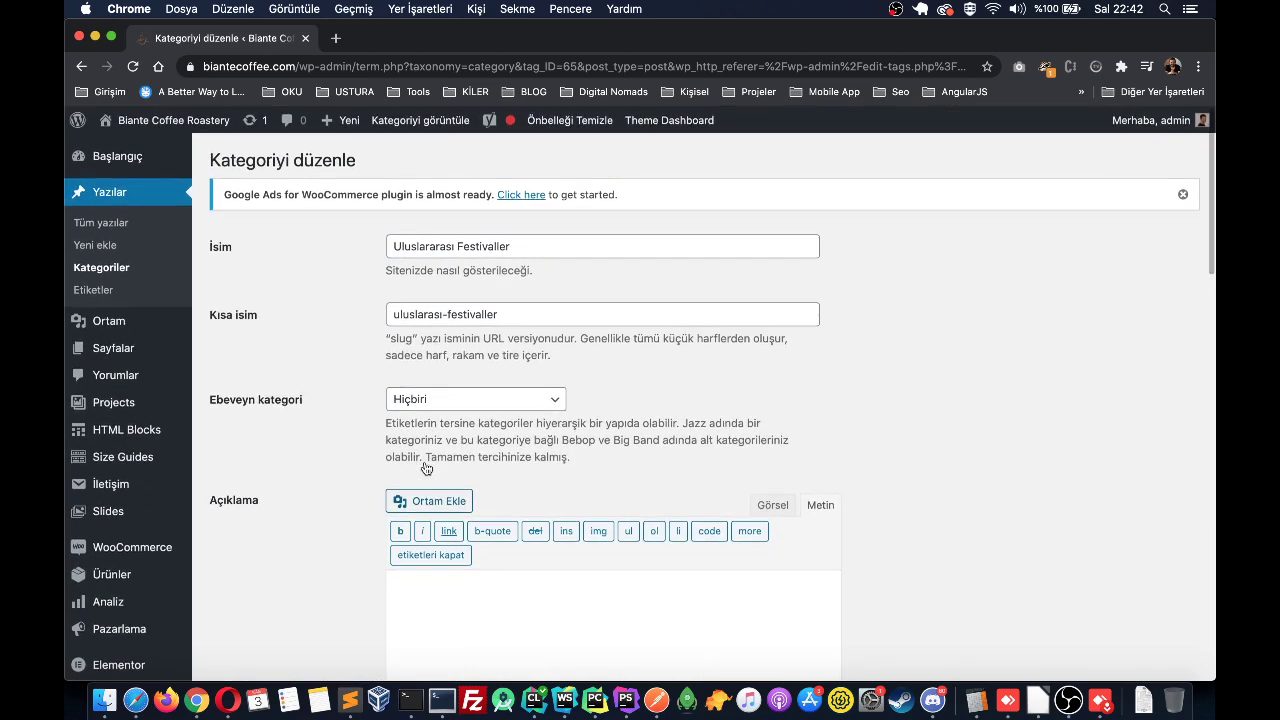
scroll(424, 460, down, 10)
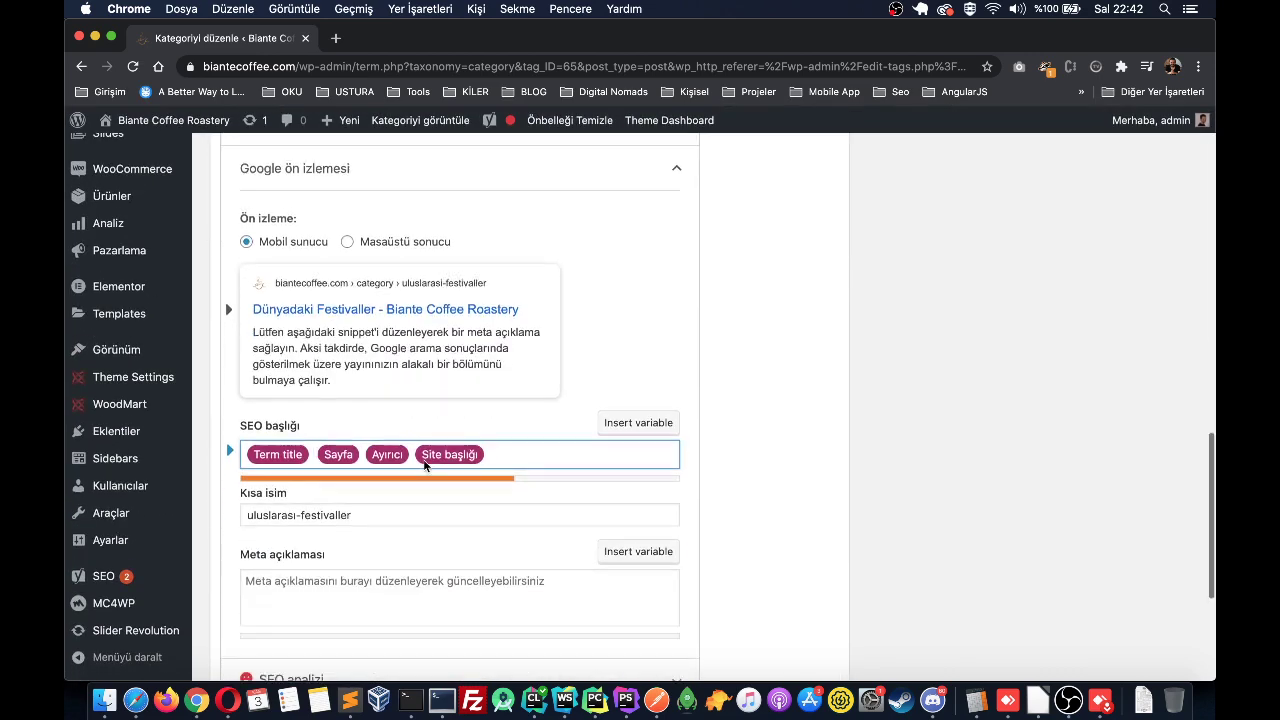
scroll(414, 560, down, 5)
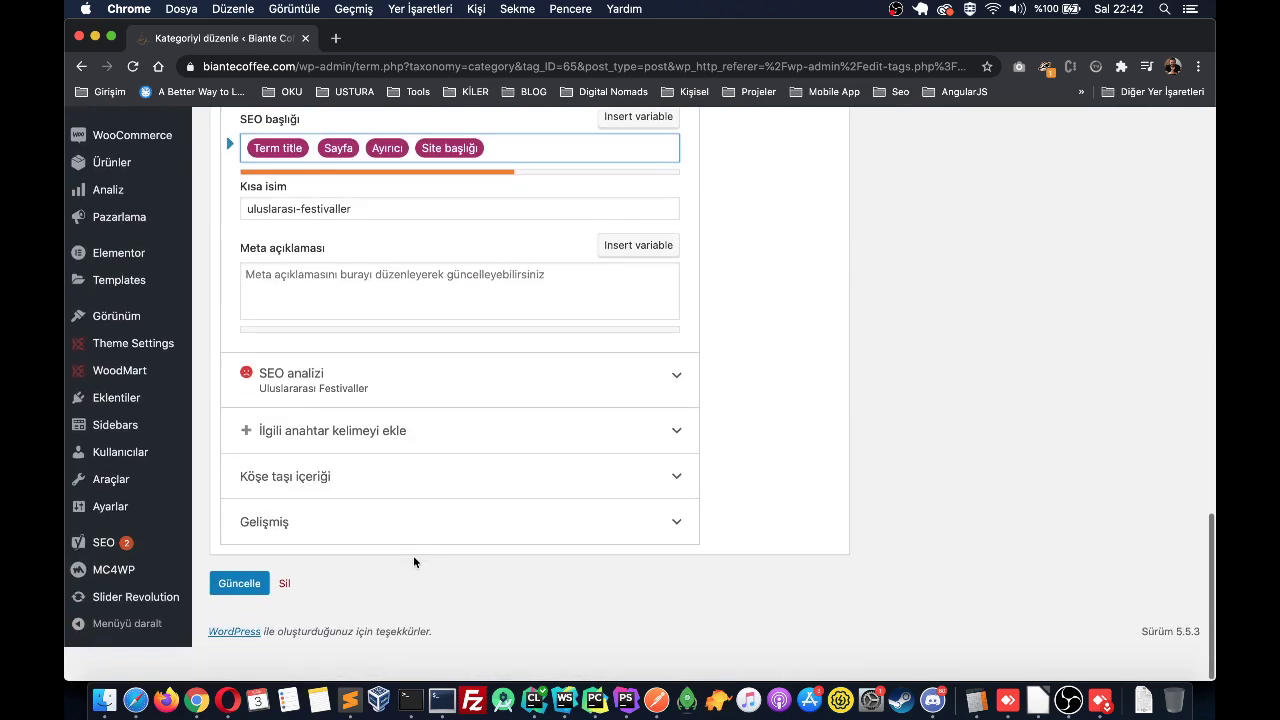
click(239, 617)
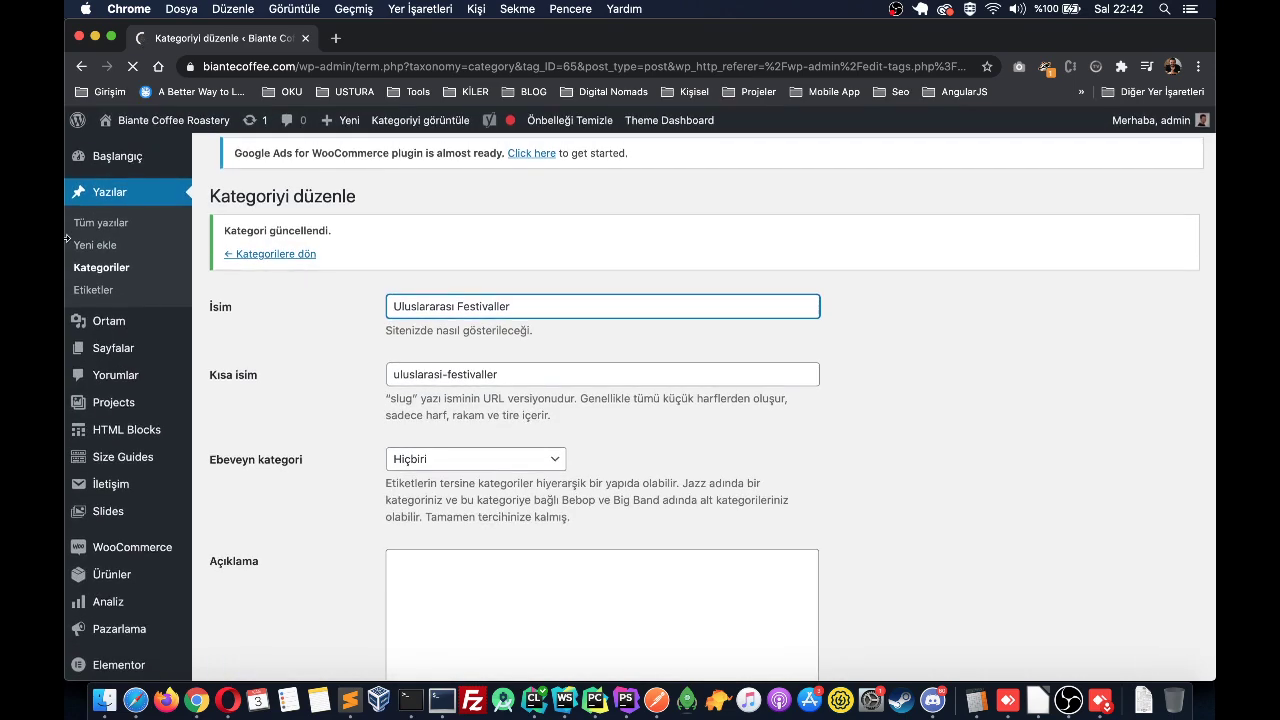
click(94, 290)
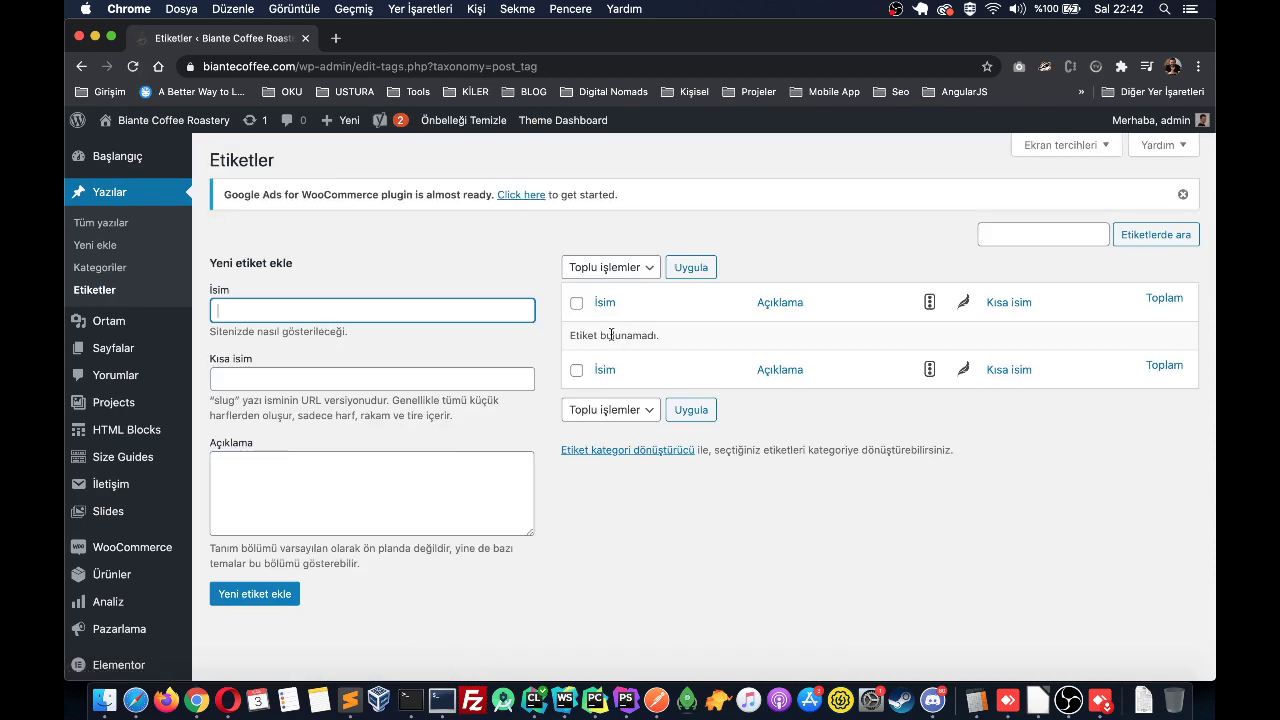
Step: Enter the person's full name as the new tag's name
click(309, 372)
click(634, 479)
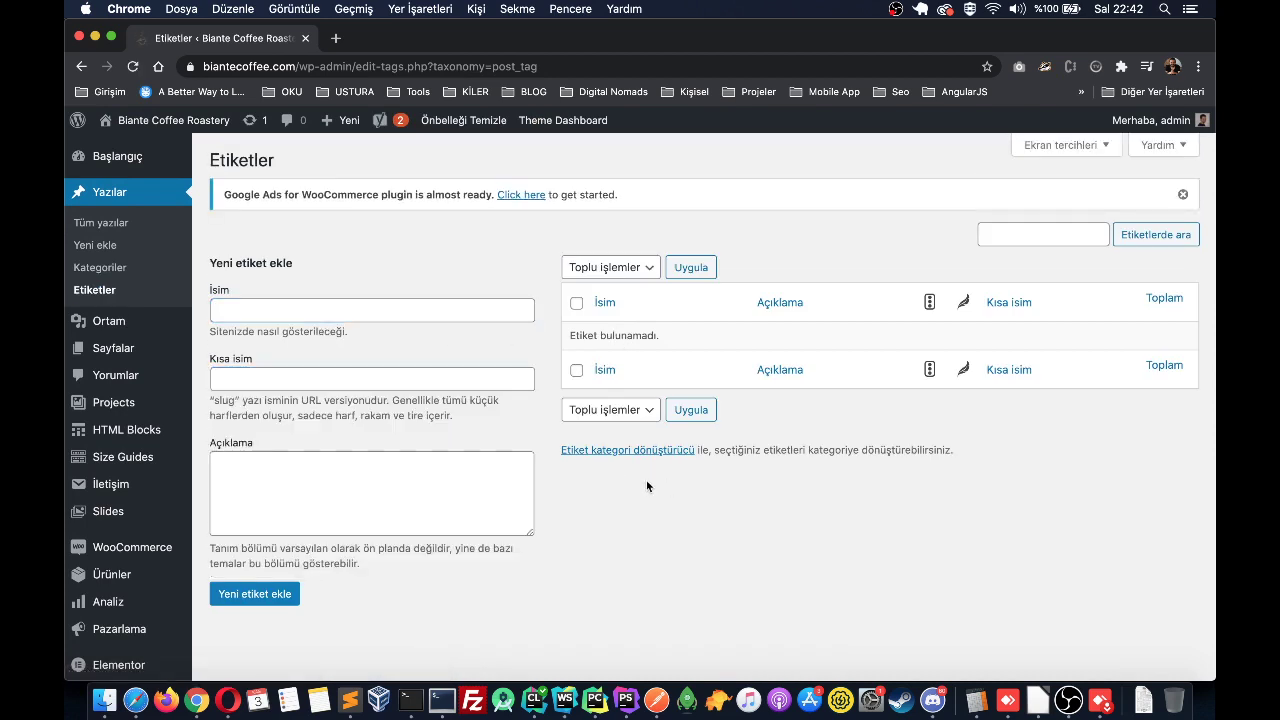
click(317, 312)
click(791, 578)
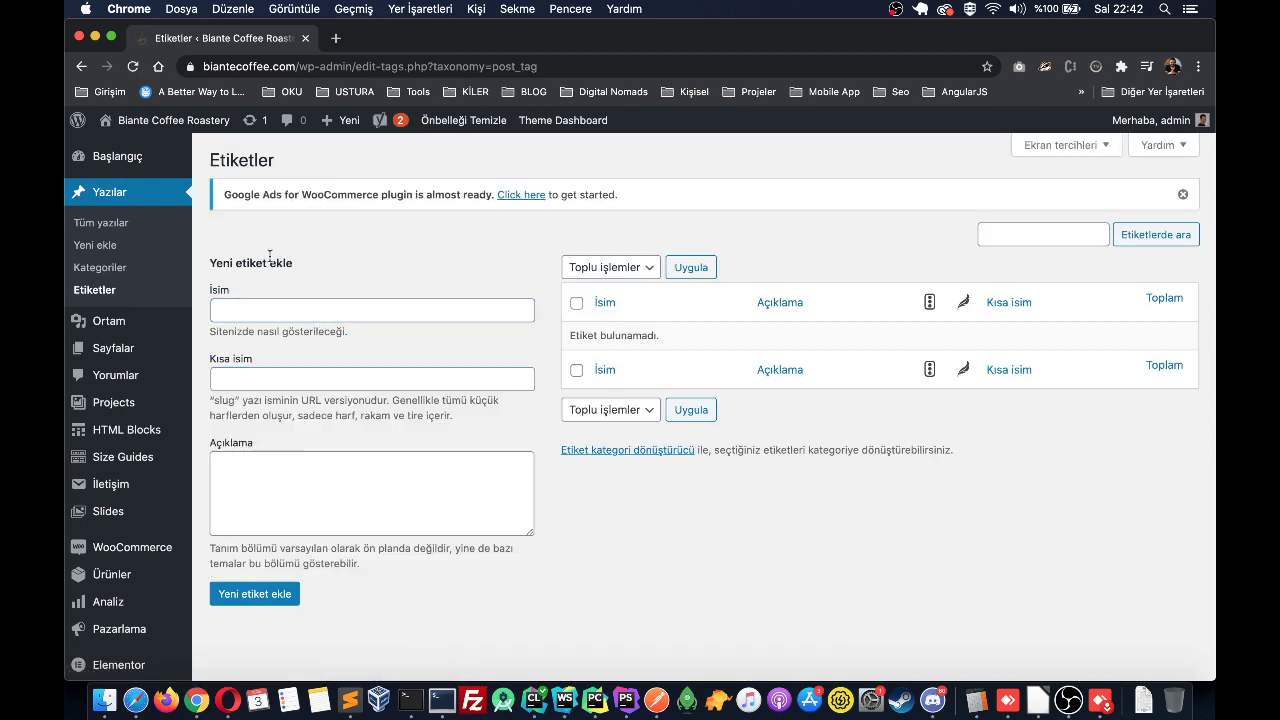
click(310, 311)
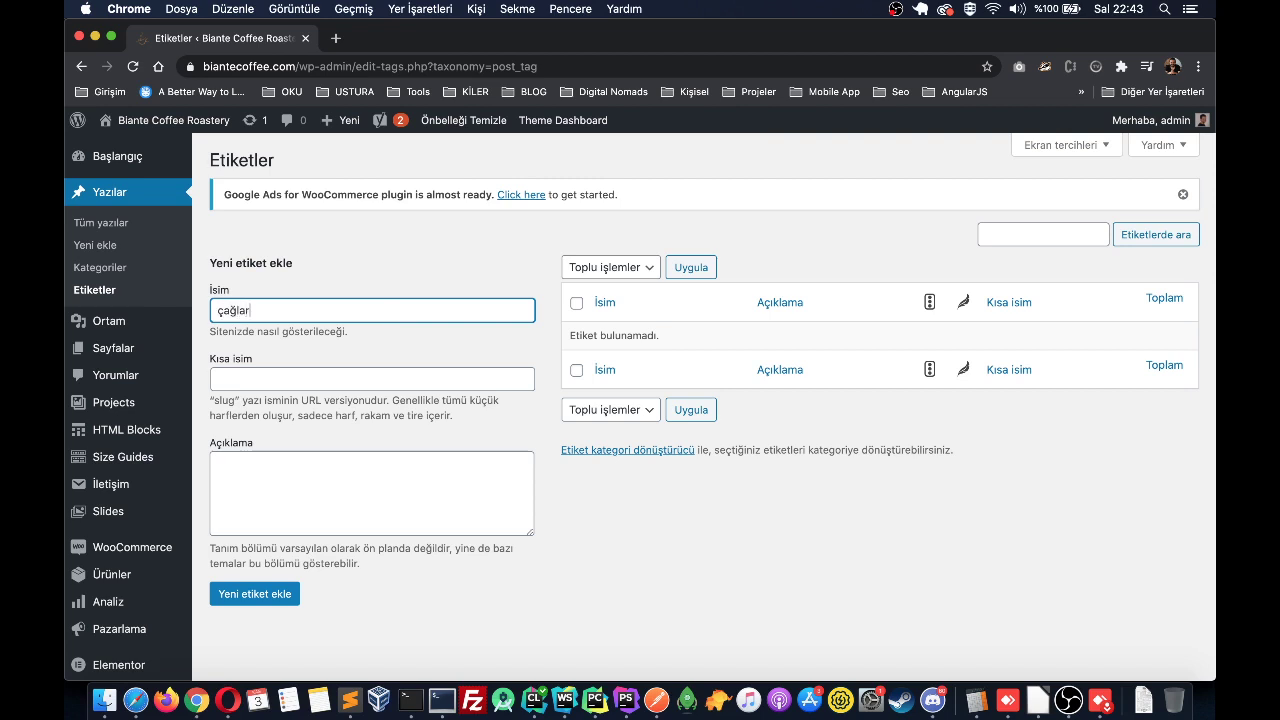
text(-)
key(super+a)
Step: Correct the spelling of the tag's name and enter its lowercase, hyphenated form without Turkish characters as the slug
click(300, 378)
text(cag)
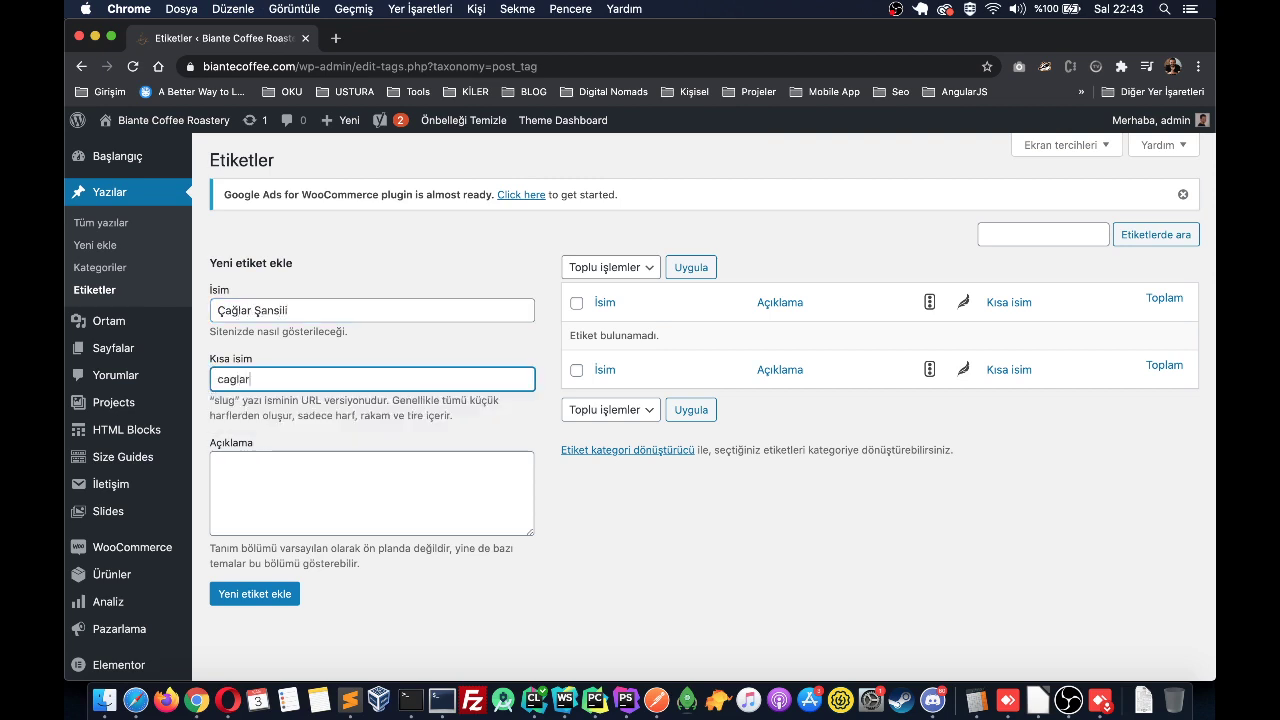
click(357, 311)
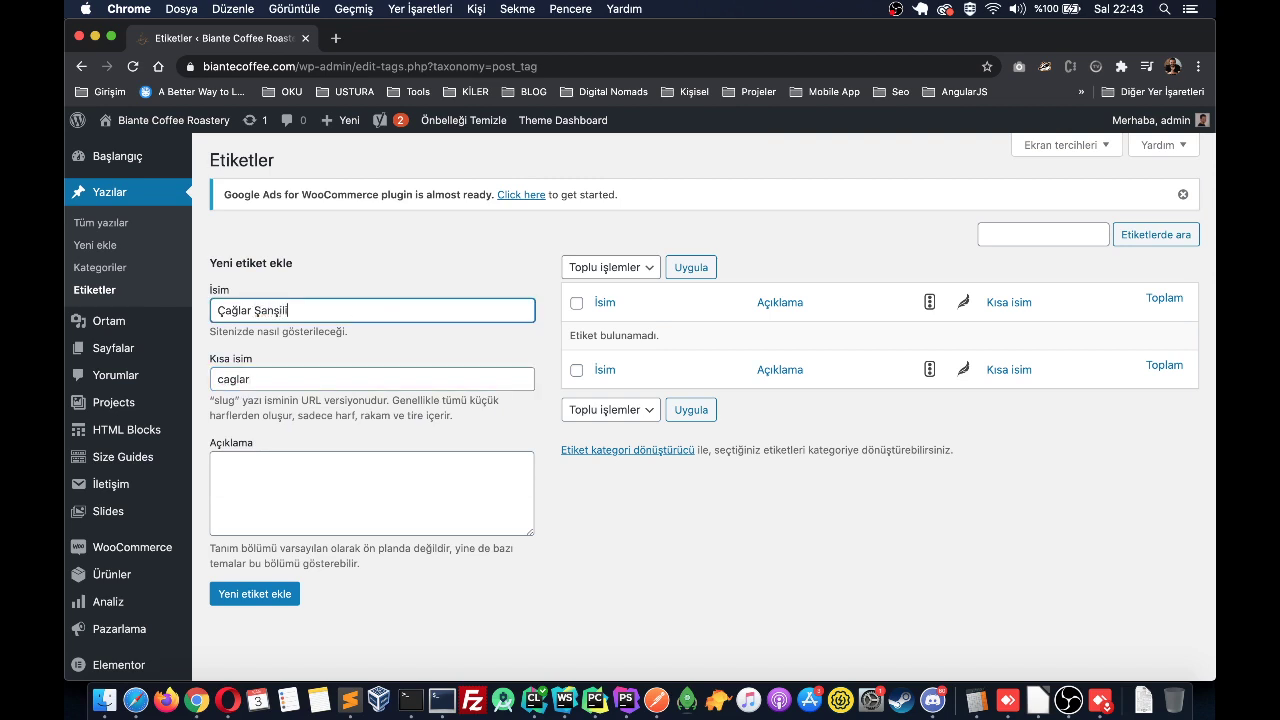
key(Tab)
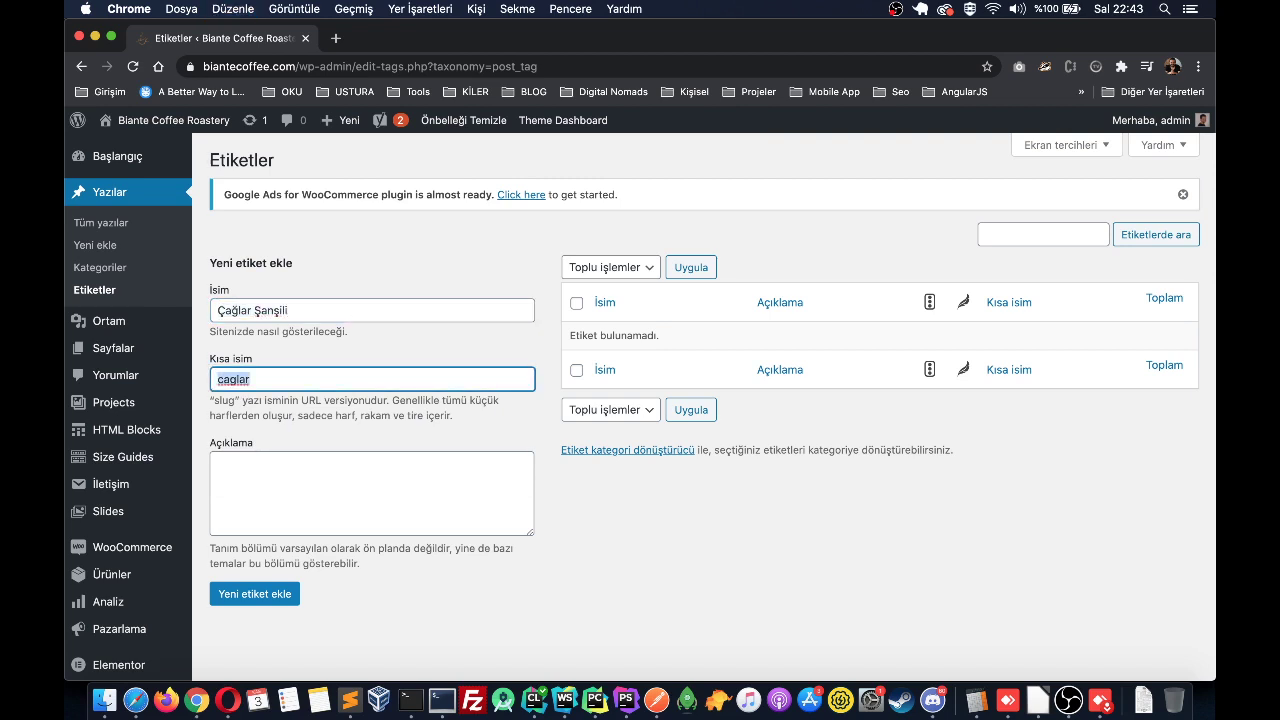
click(266, 311)
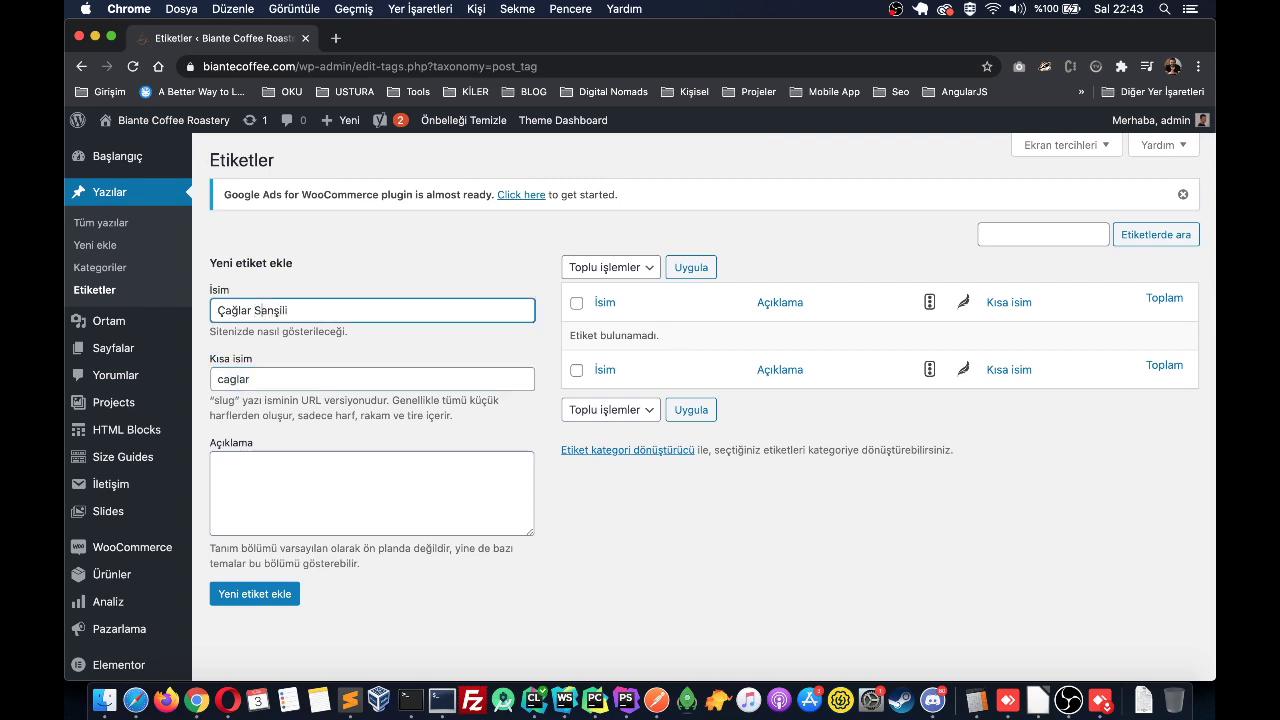
key(Tab)
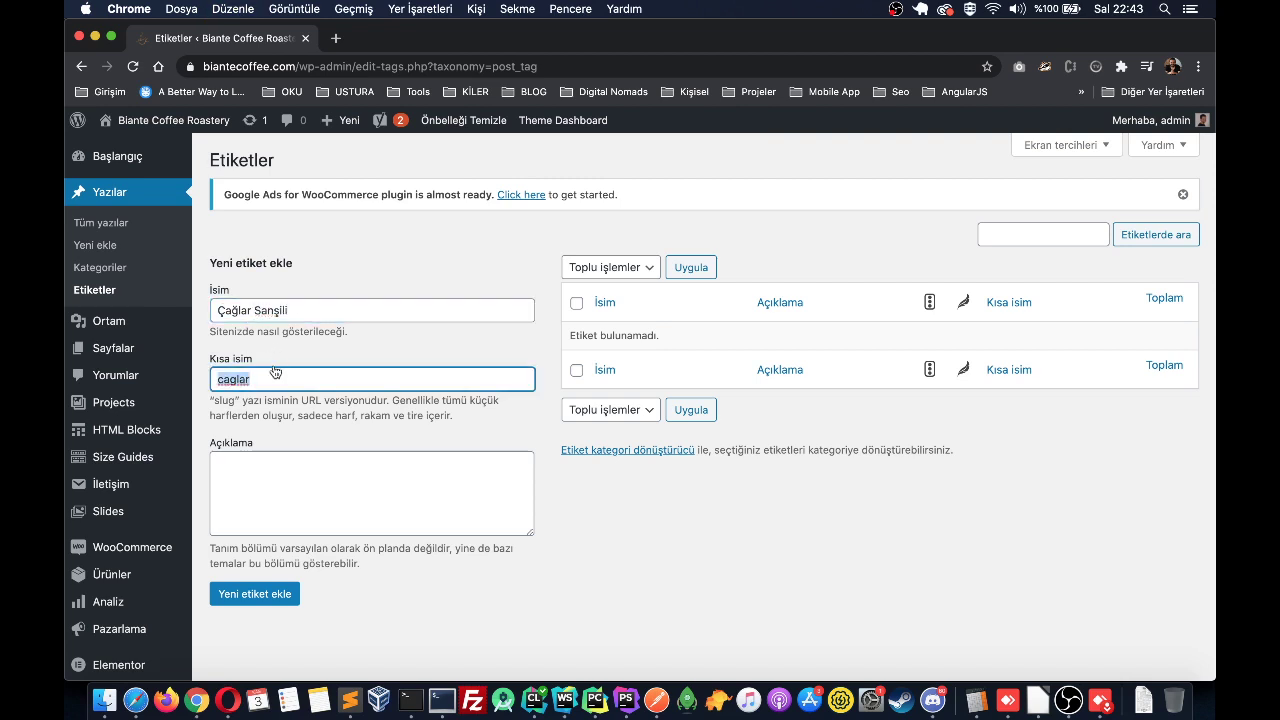
text(cagl)
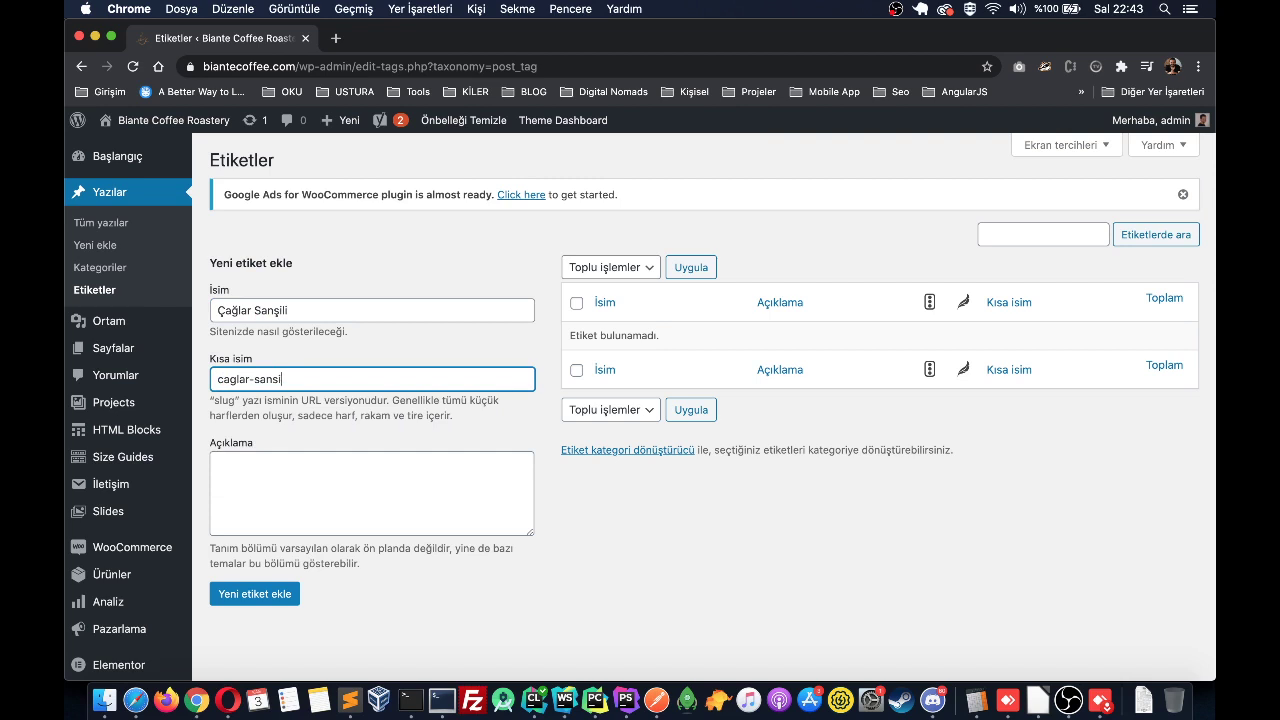
Step: Write a one-sentence biography of the person, with birth year and birthplace, as the tag description and add the tag
click(215, 462)
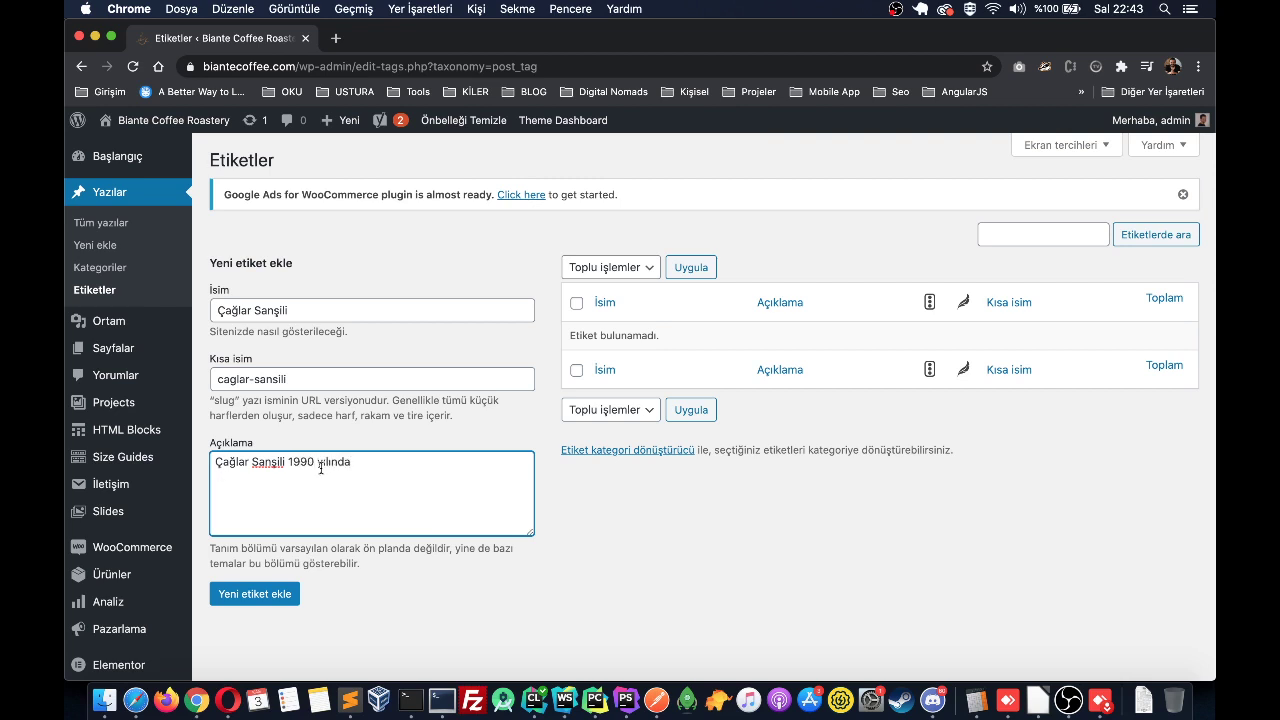
key(BackSpace)
key(BackSpace)
text(87)
key(super+Right)
key(super+a)
key(Right)
key(super+a)
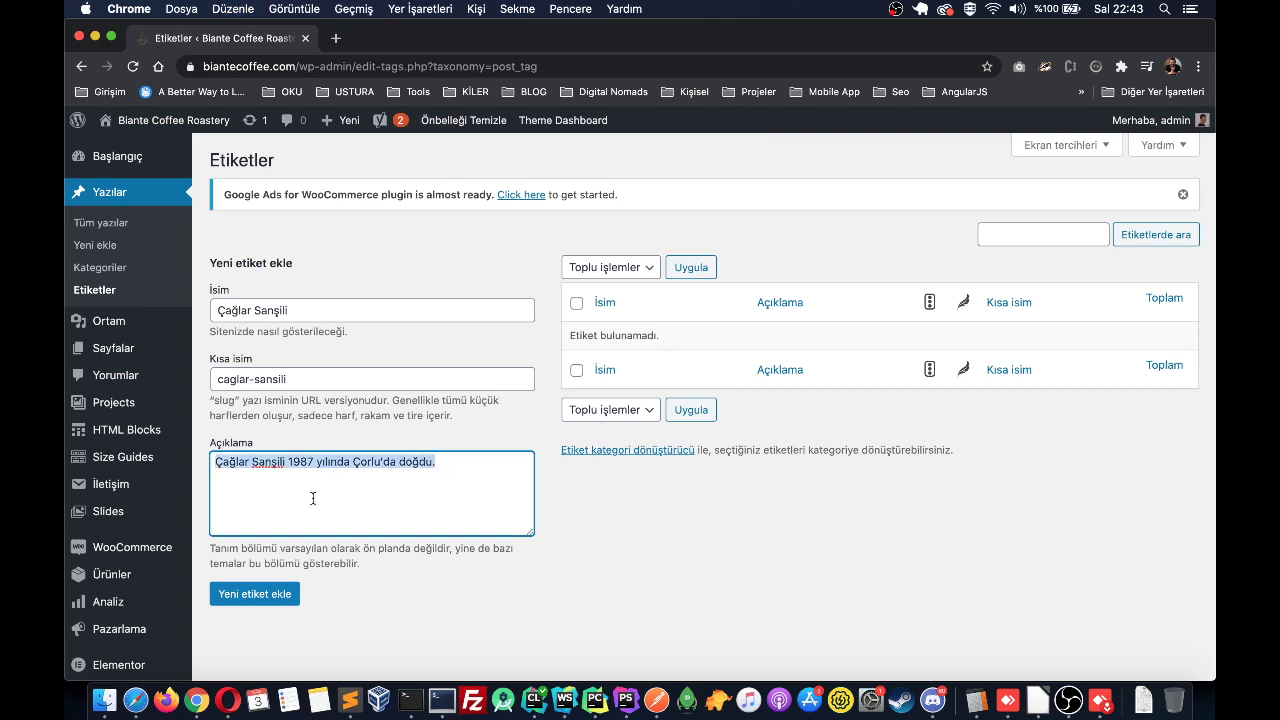
click(255, 603)
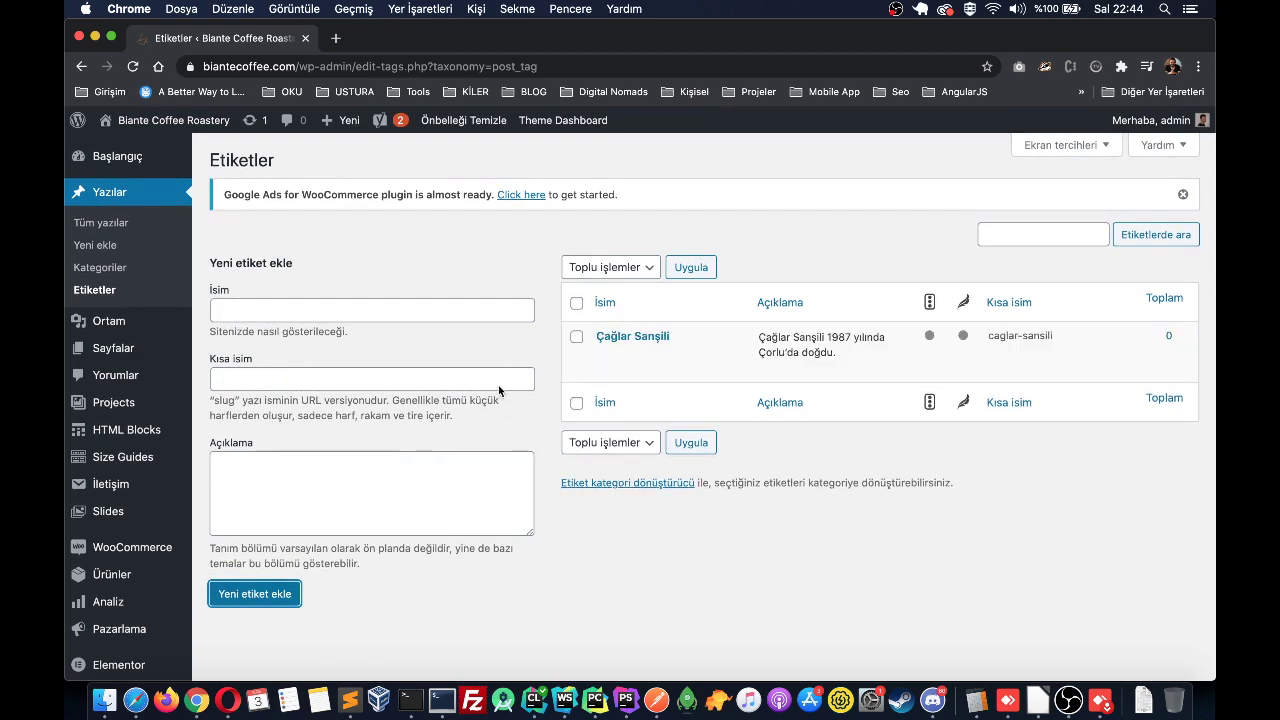
Step: Edit the new tag, replacing "Archives" with "Arşiv" in its Yoast SEO title, and save the update
click(616, 354)
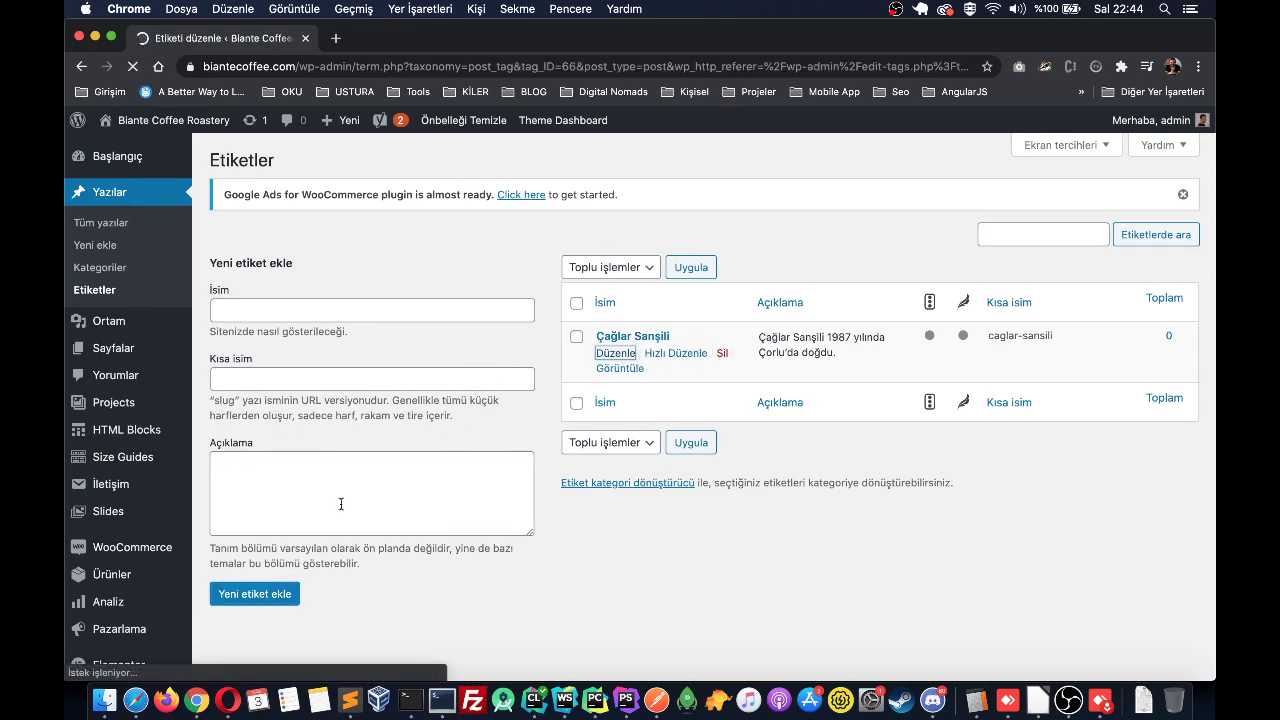
scroll(459, 483, down, 5)
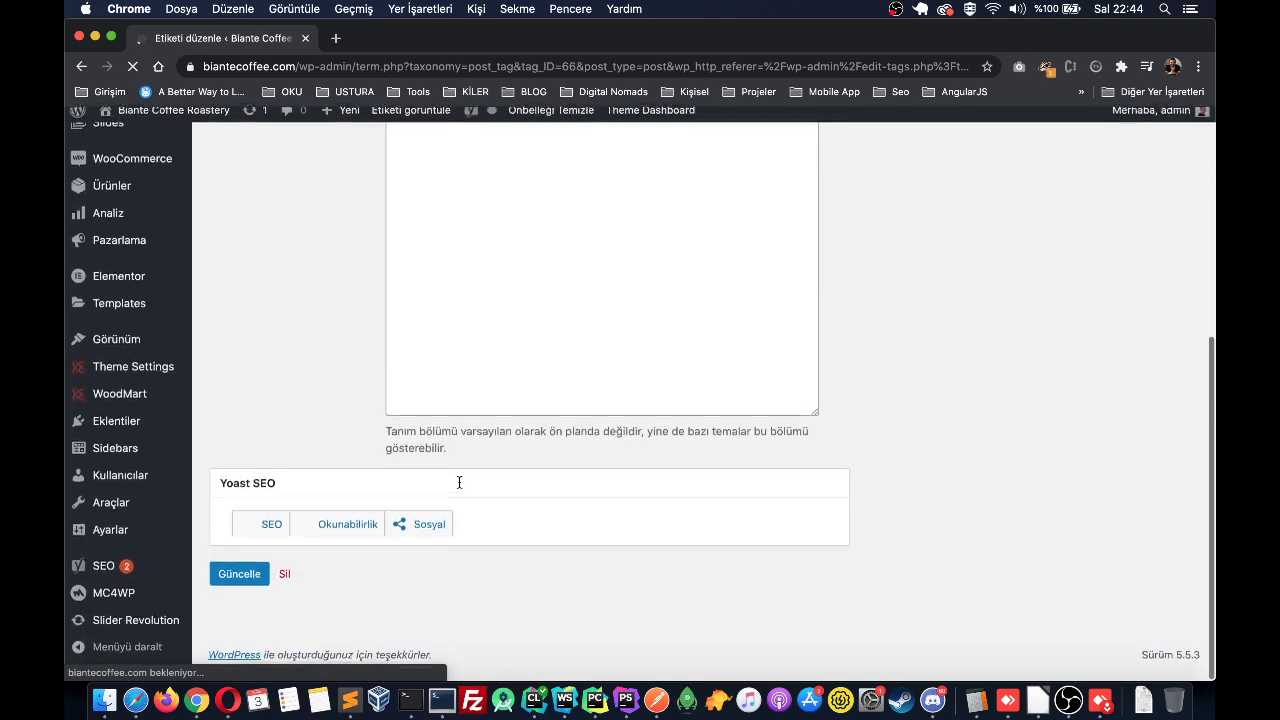
scroll(382, 410, down, 5)
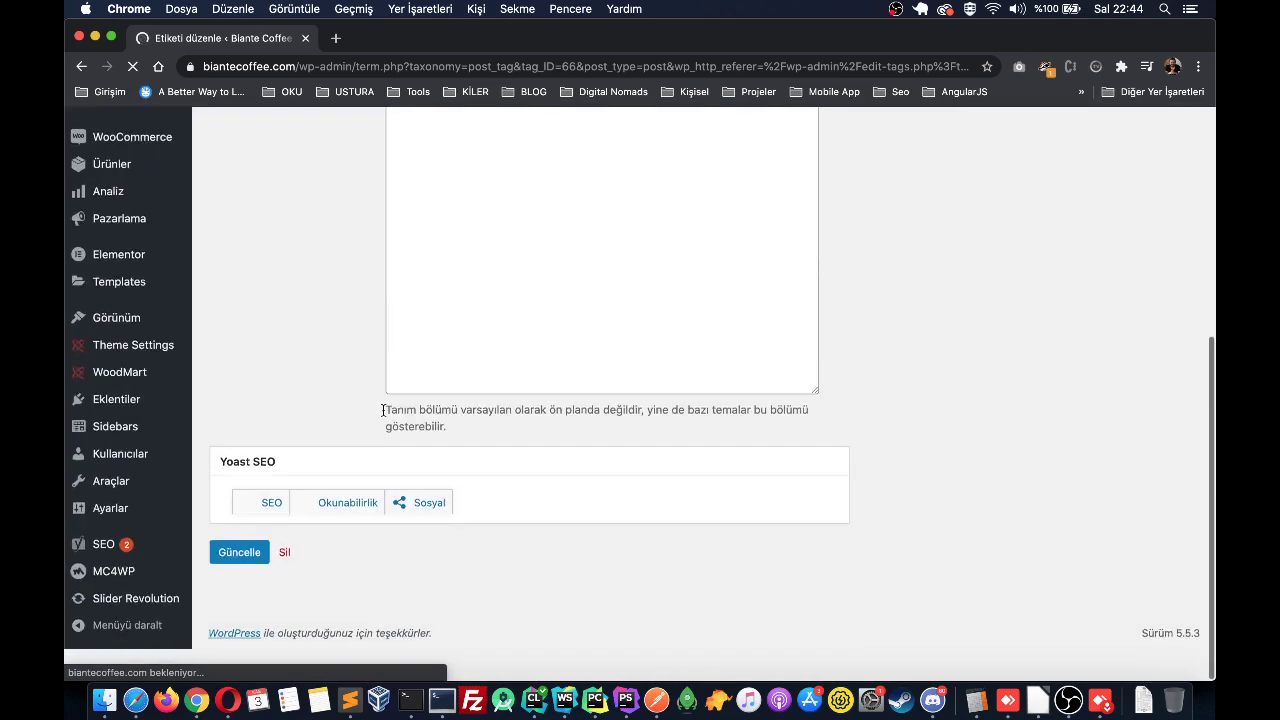
scroll(308, 535, down, 5)
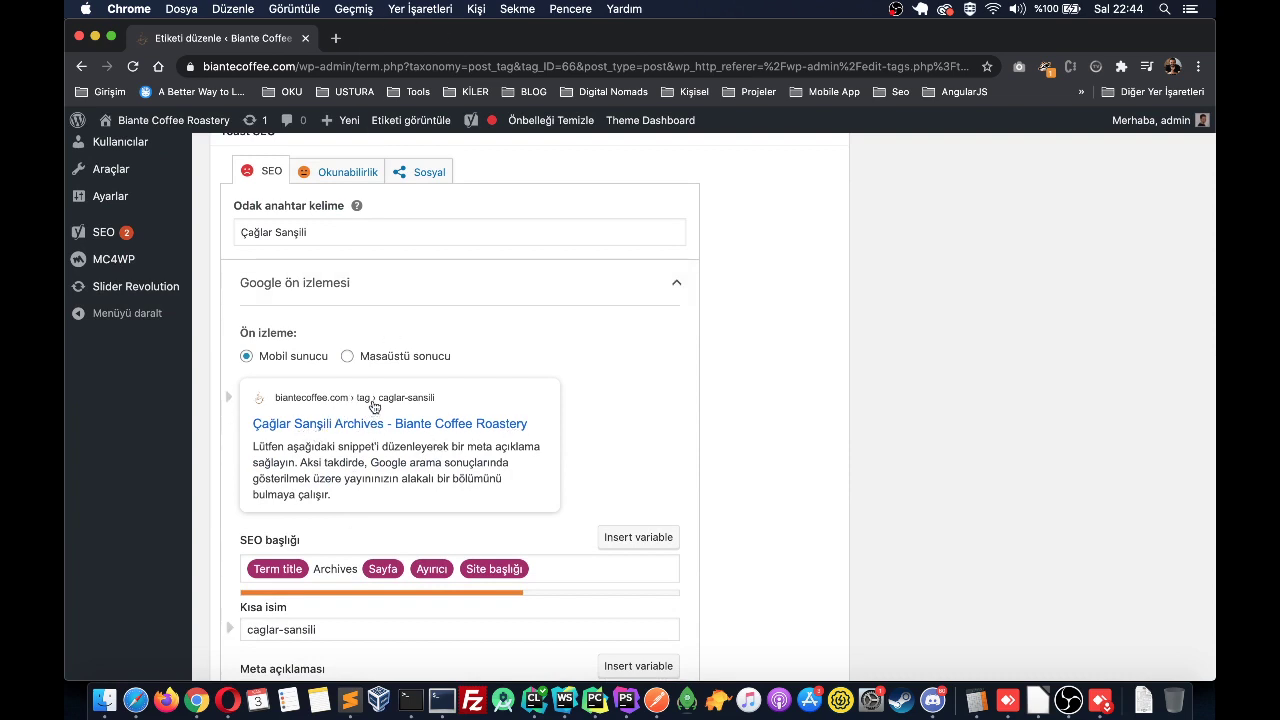
scroll(389, 403, down, 4)
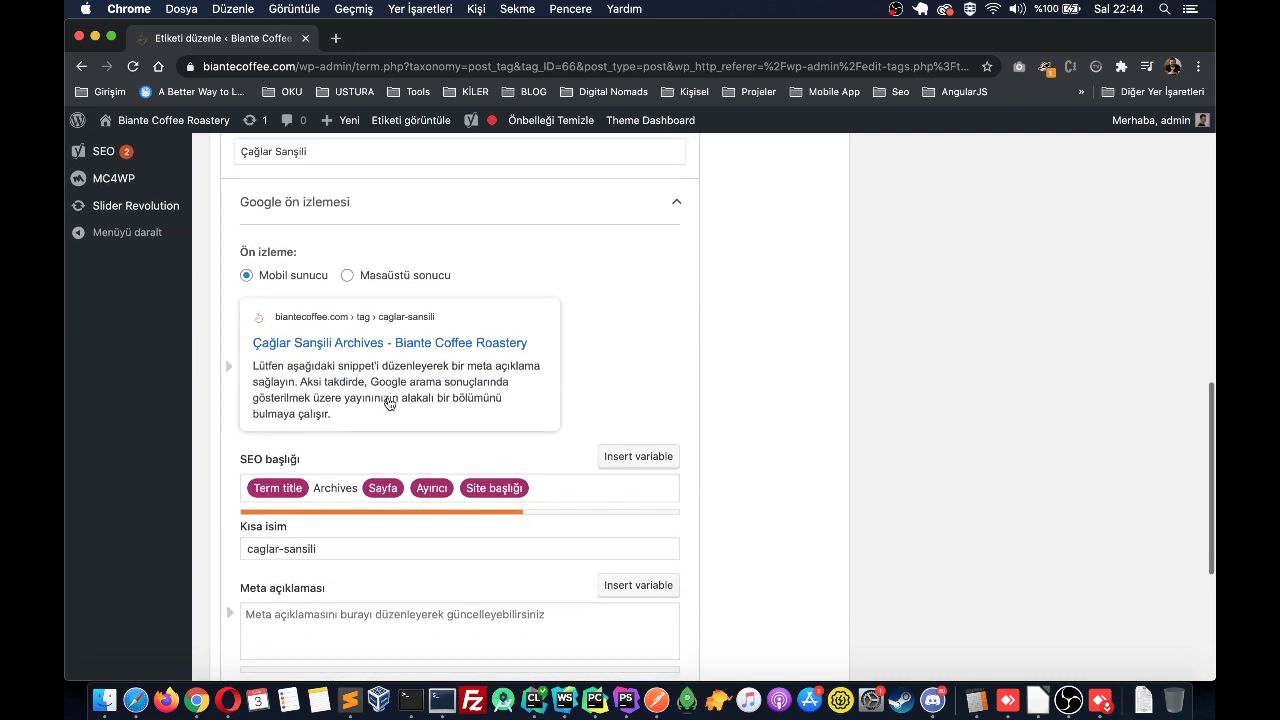
click(333, 398)
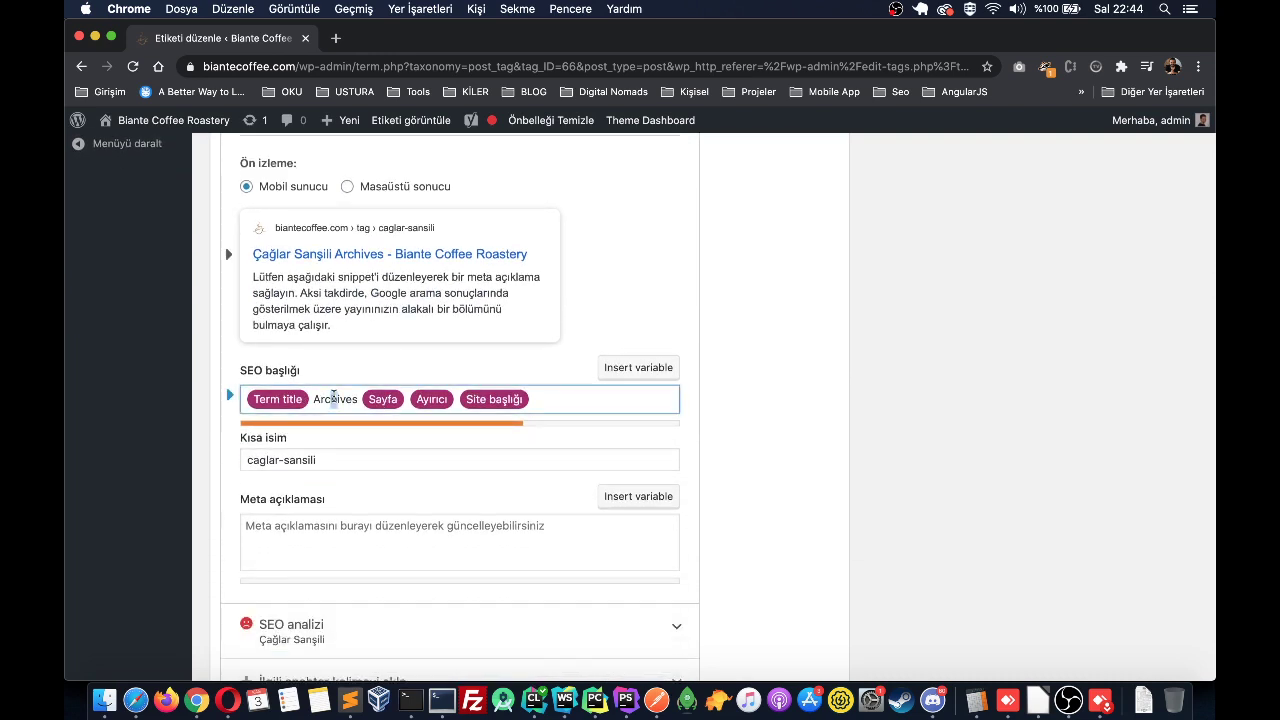
double_click(333, 398)
text(Arşiv)
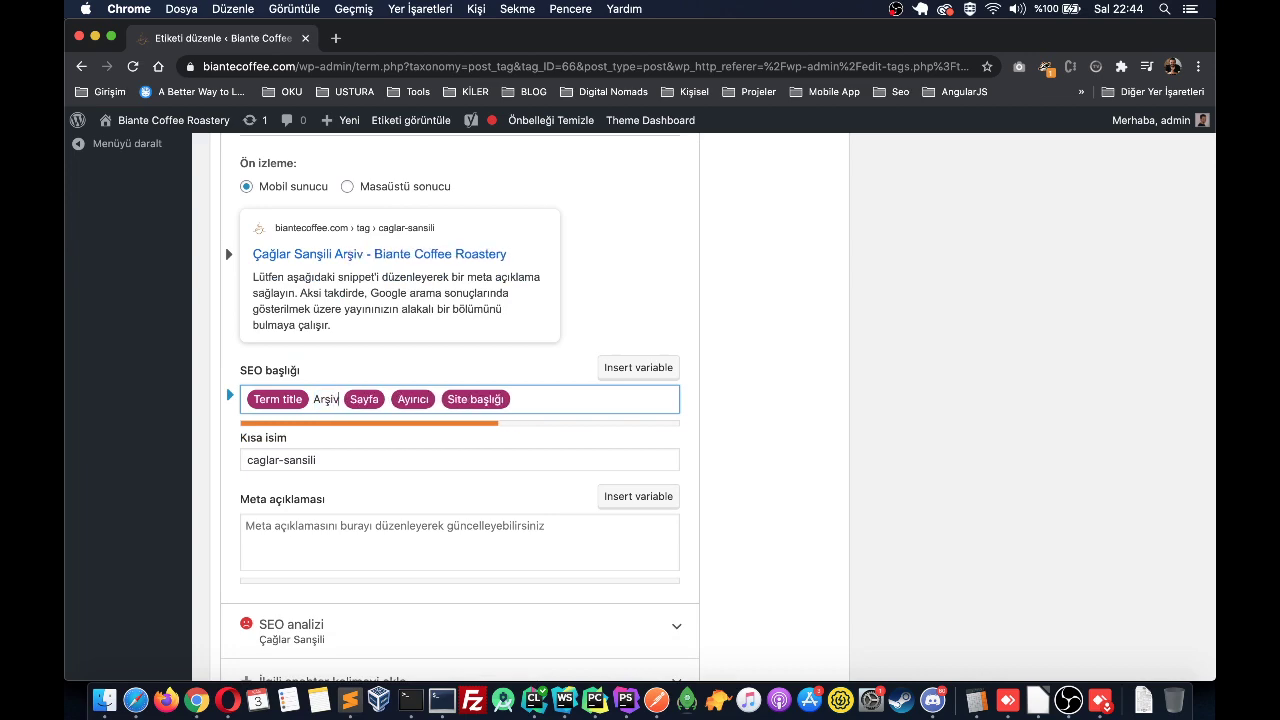
scroll(581, 626, down, 5)
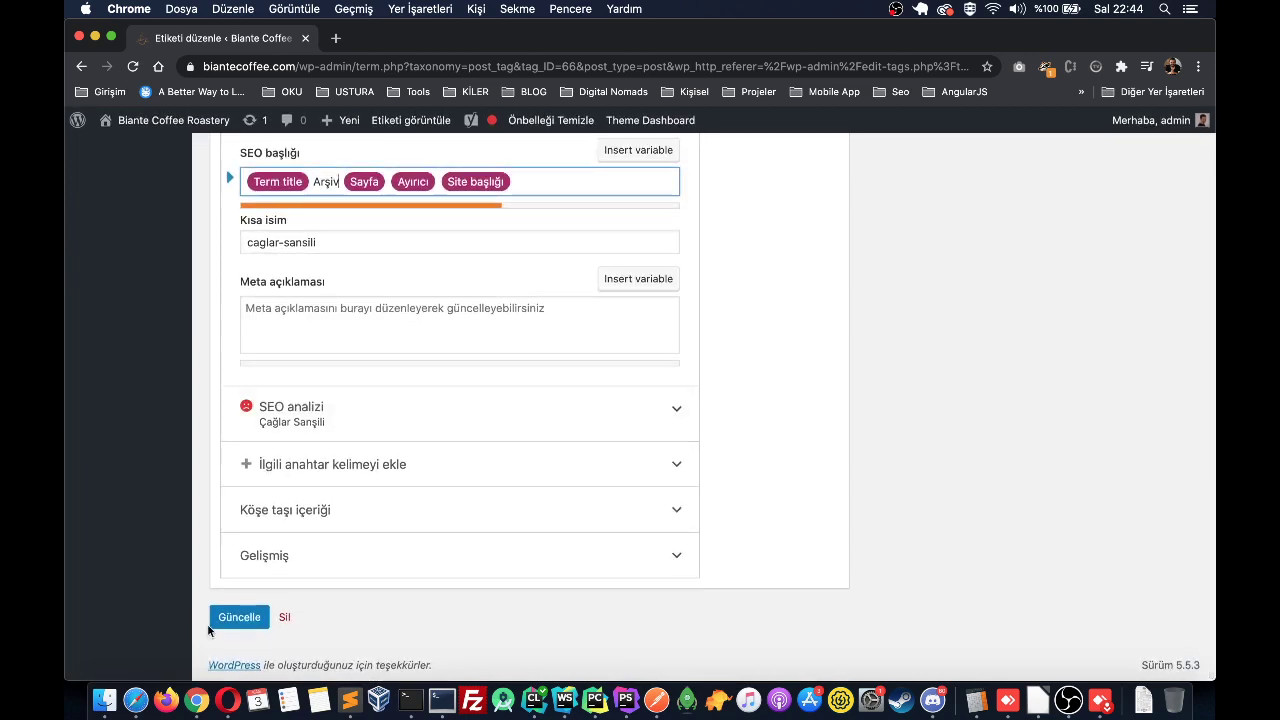
click(239, 615)
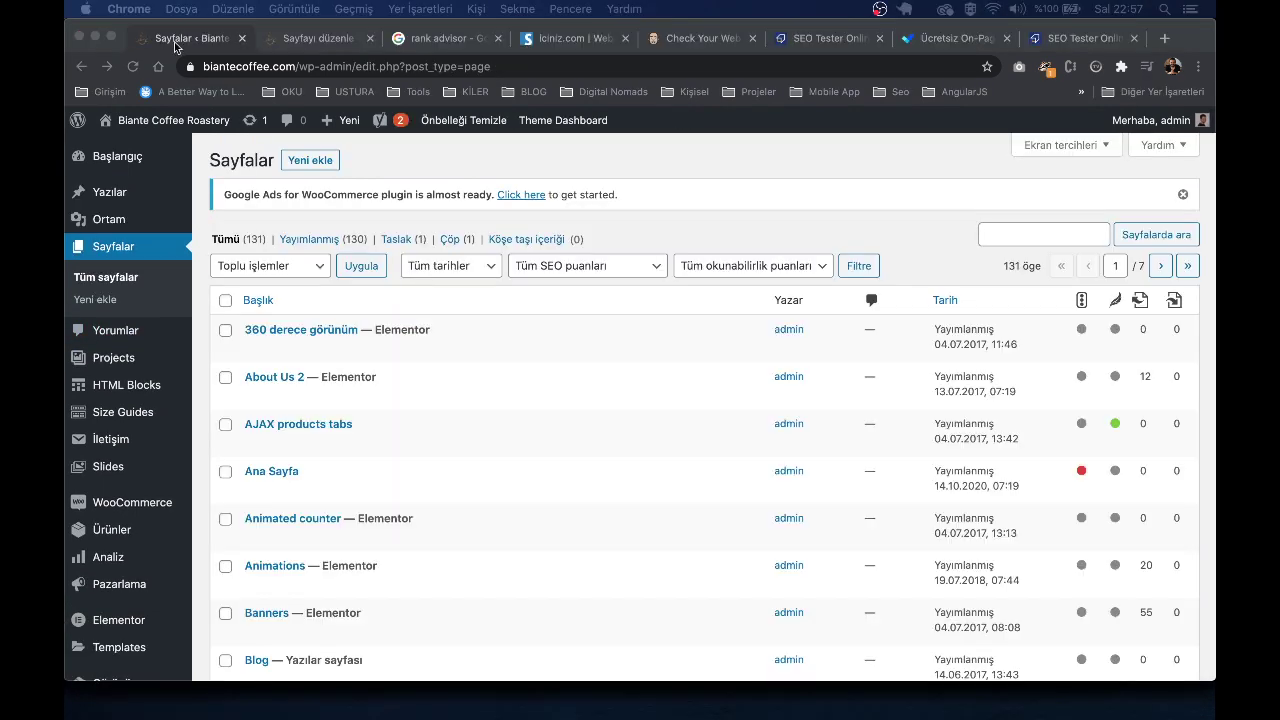
Step: Close the browser tab with the page being edited and open a new blog post in the WordPress admin
mouse_move(109, 194)
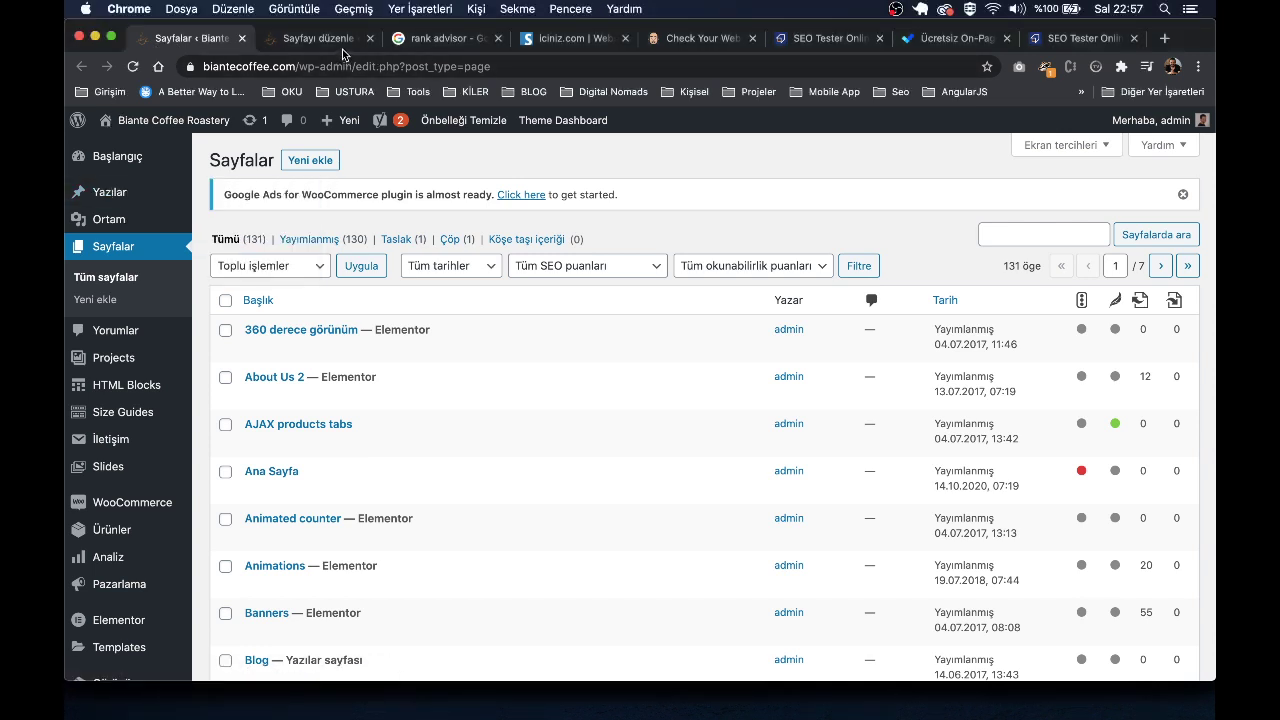
click(238, 218)
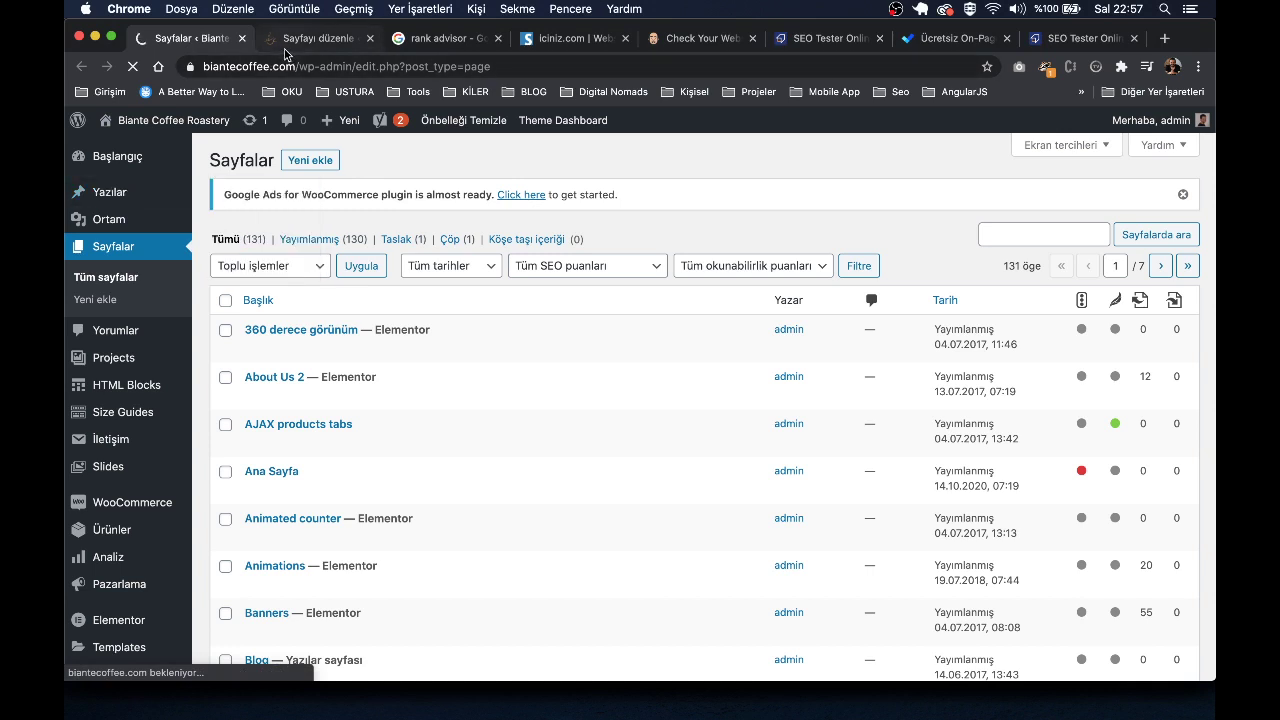
click(300, 42)
click(370, 38)
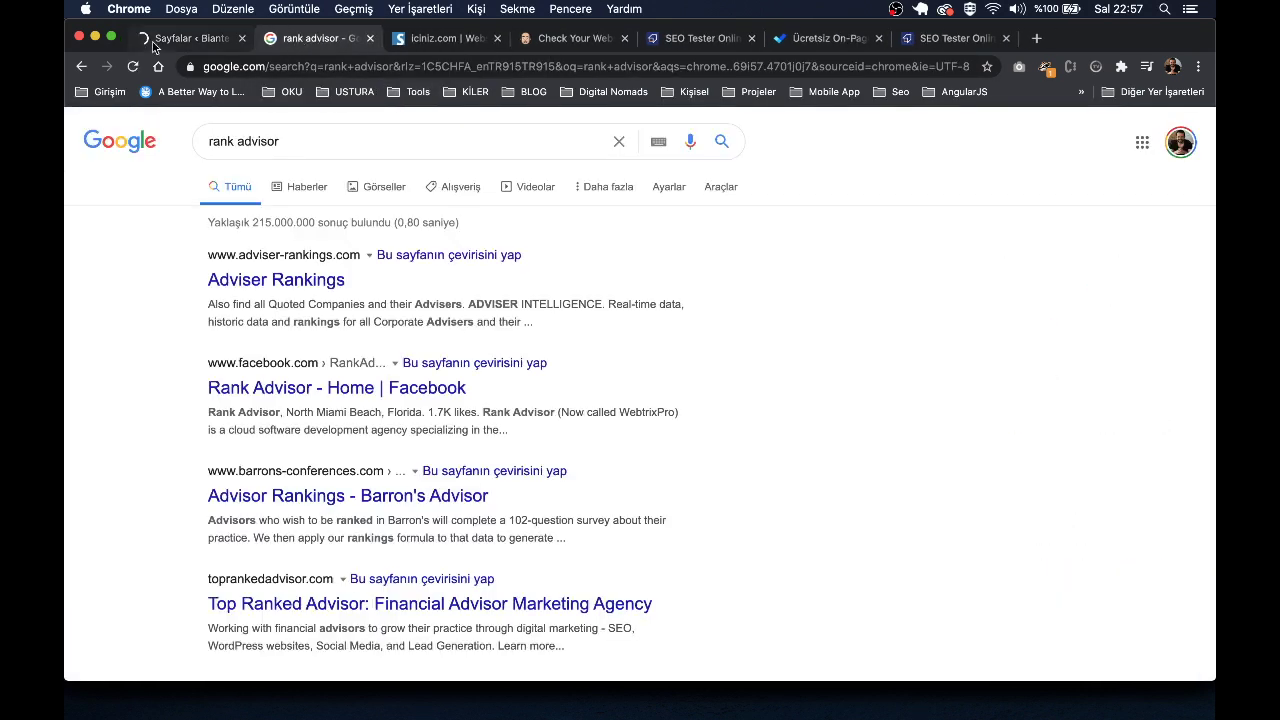
click(165, 42)
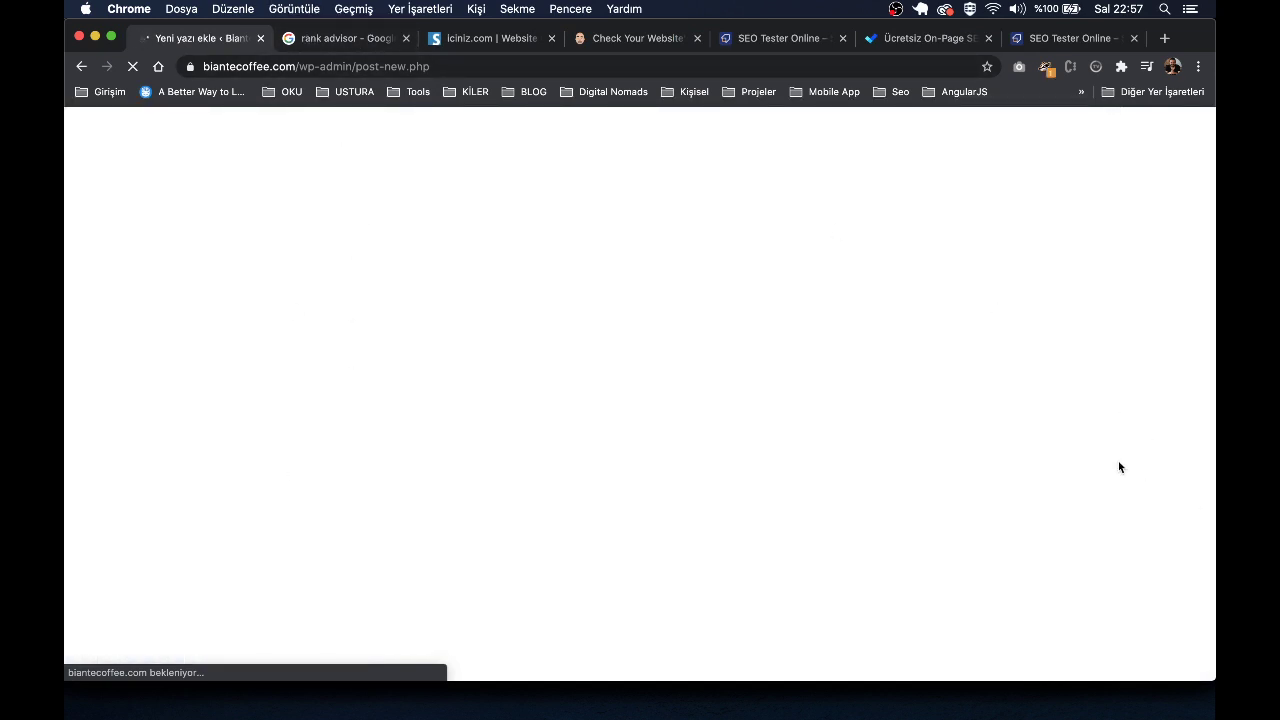
Step: Select the "Türk Kahvesi Çeşitleri" category for the new post and clear it again
scroll(1115, 462, down, 5)
scroll(1117, 477, up, 1)
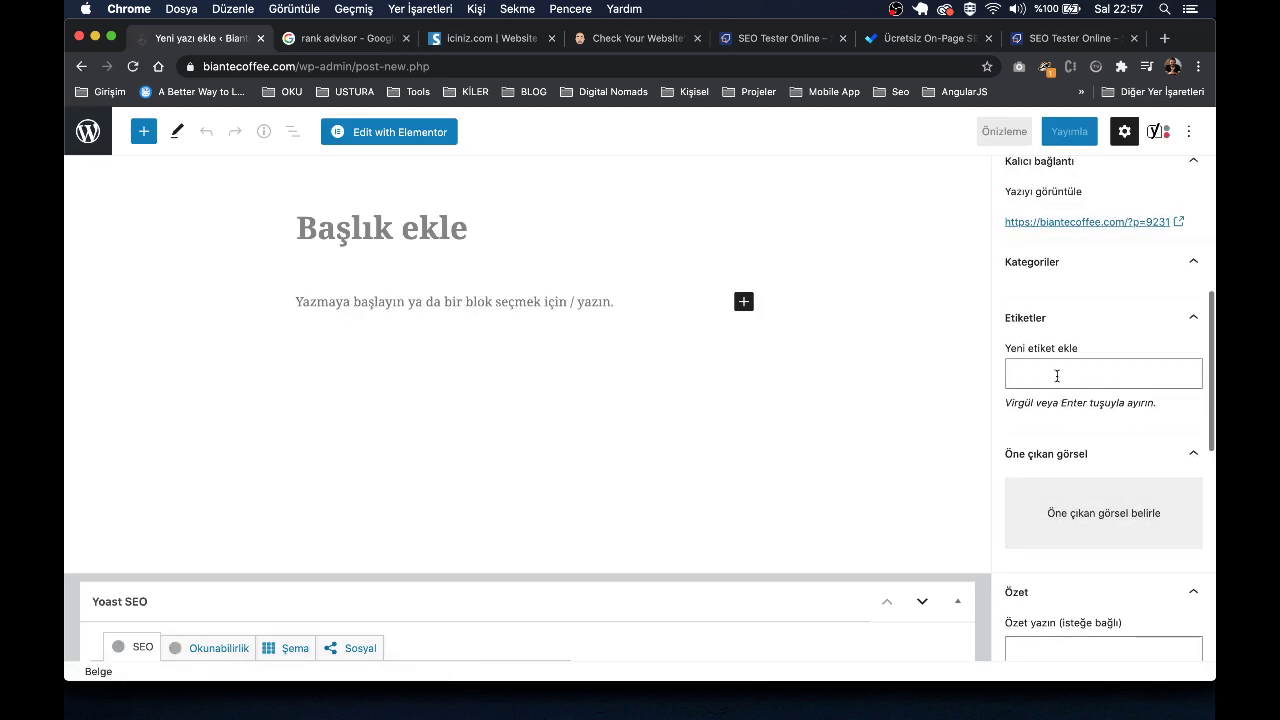
click(1058, 362)
click(1013, 362)
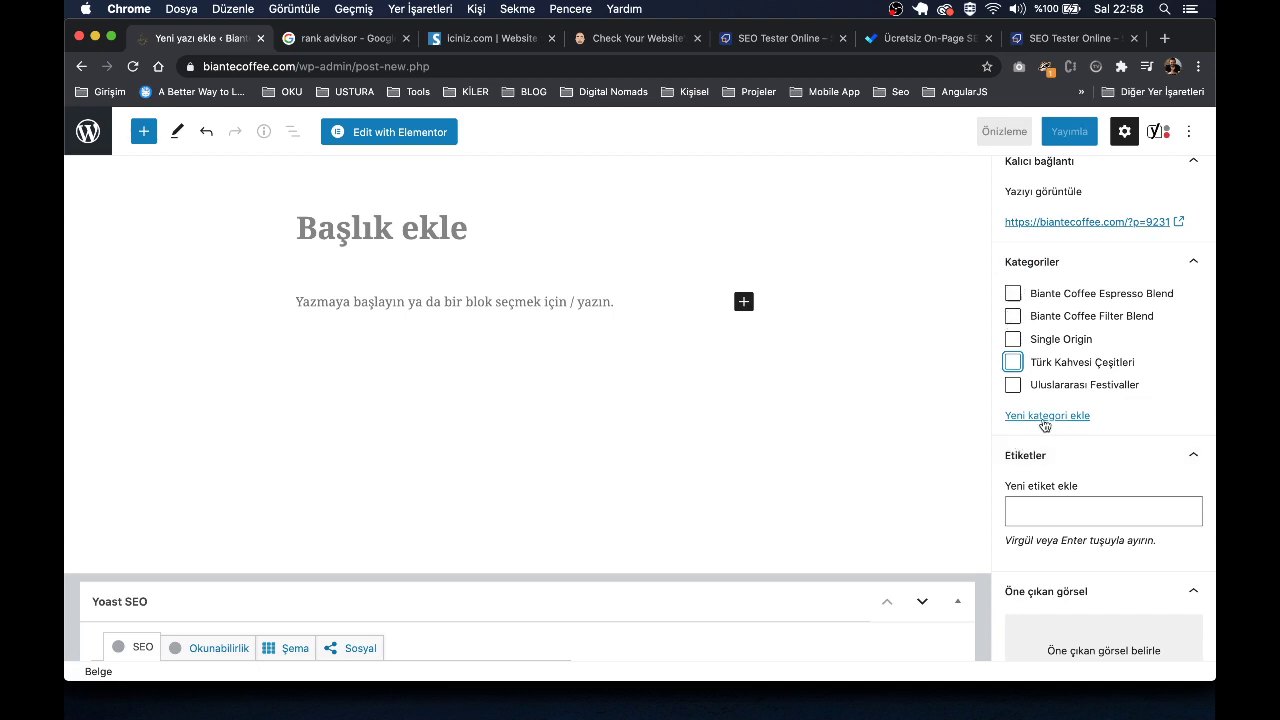
Step: Add the existing tag with the person's name to the post by picking it from the tag suggestions
click(1037, 514)
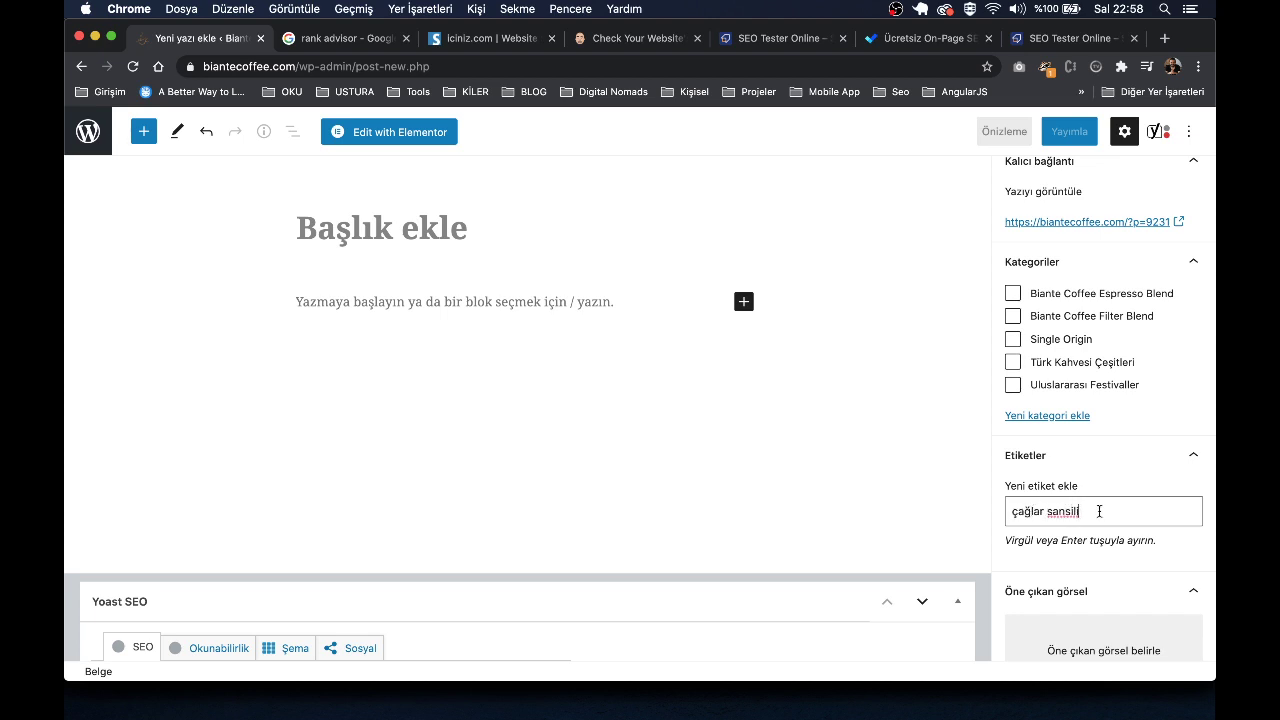
scroll(1099, 511, down, 1)
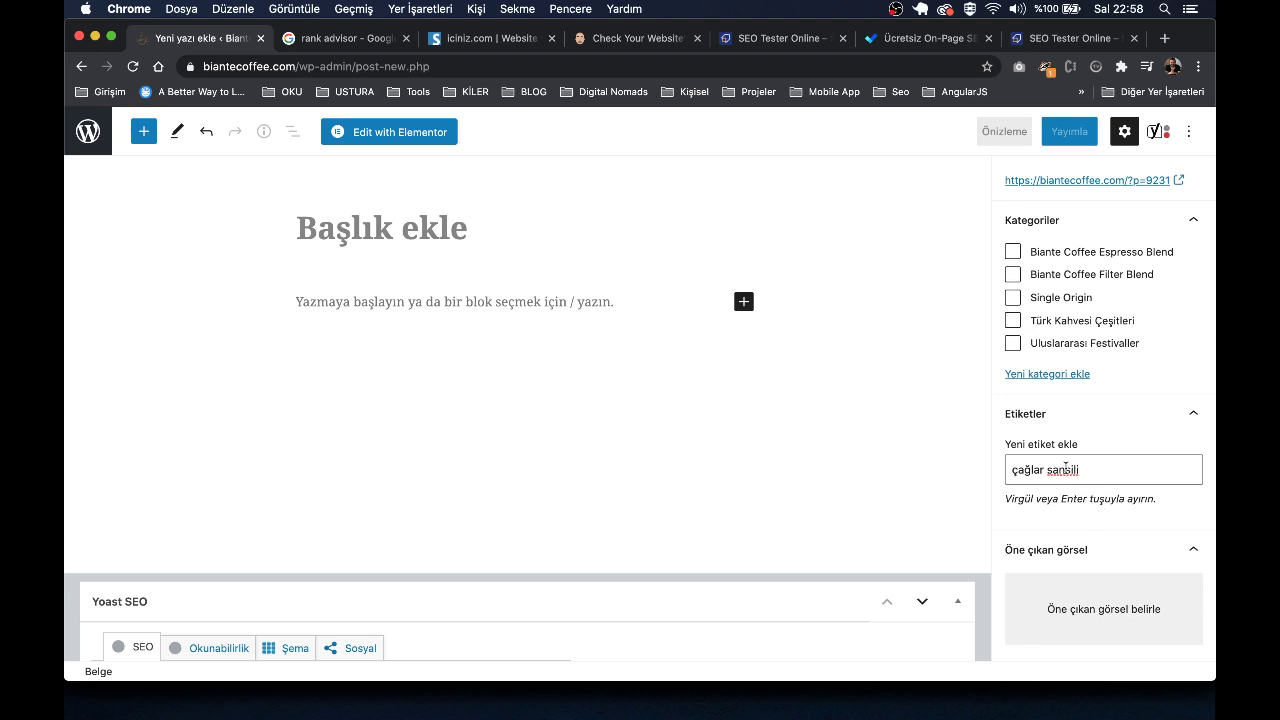
triple_click(1025, 469)
text(Çağl)
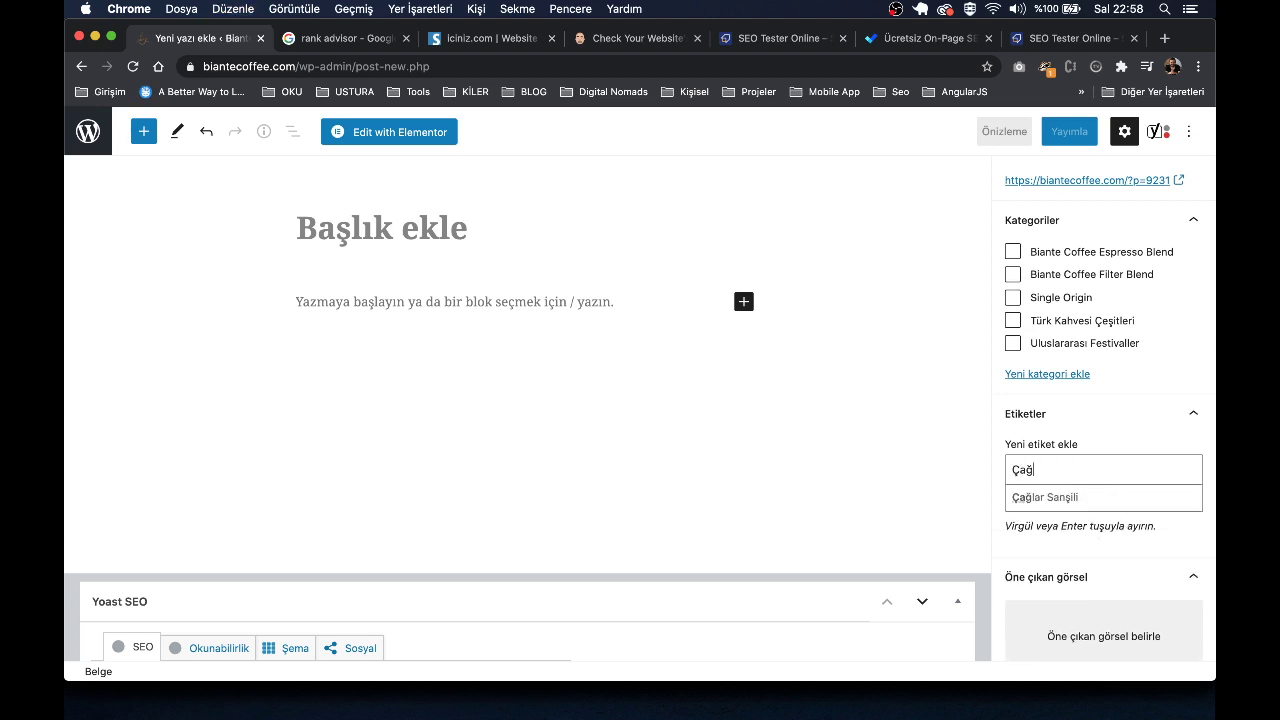
text(ar)
key(Down)
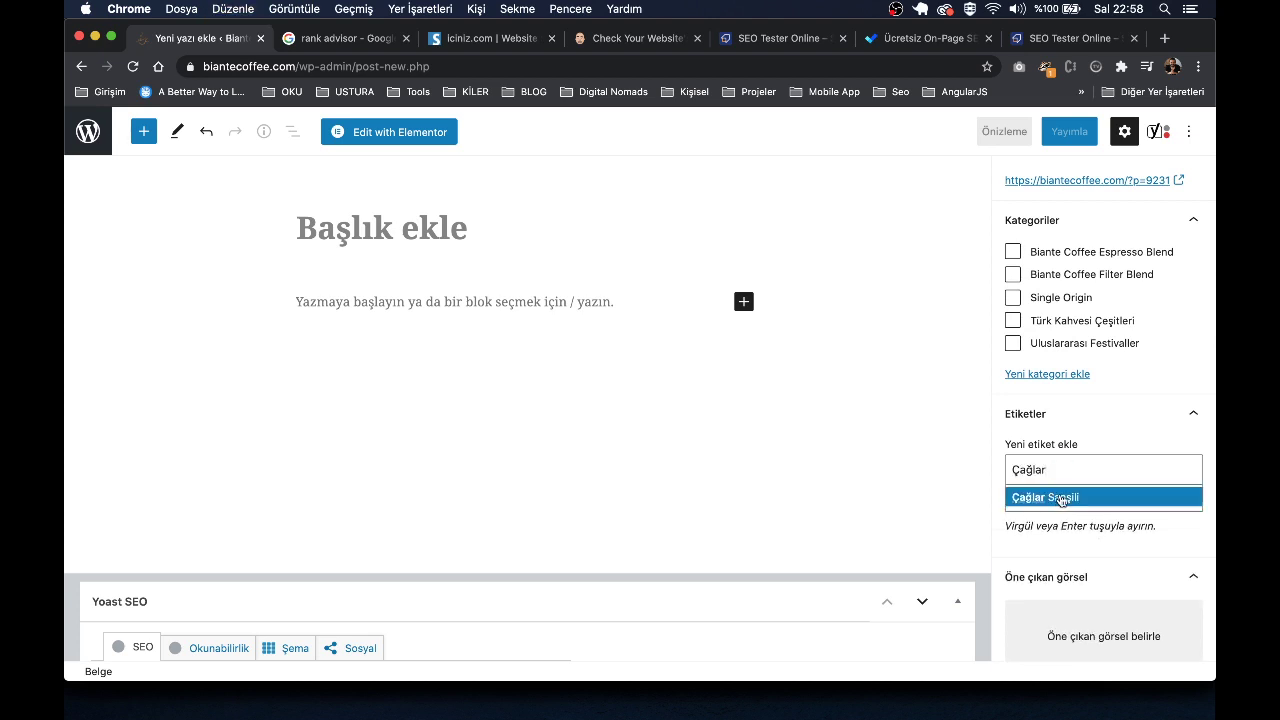
key(Return)
Step: Leave the new post and go to the admin dashboard by removing "post-new.php" from the page address
scroll(1135, 454, up, 5)
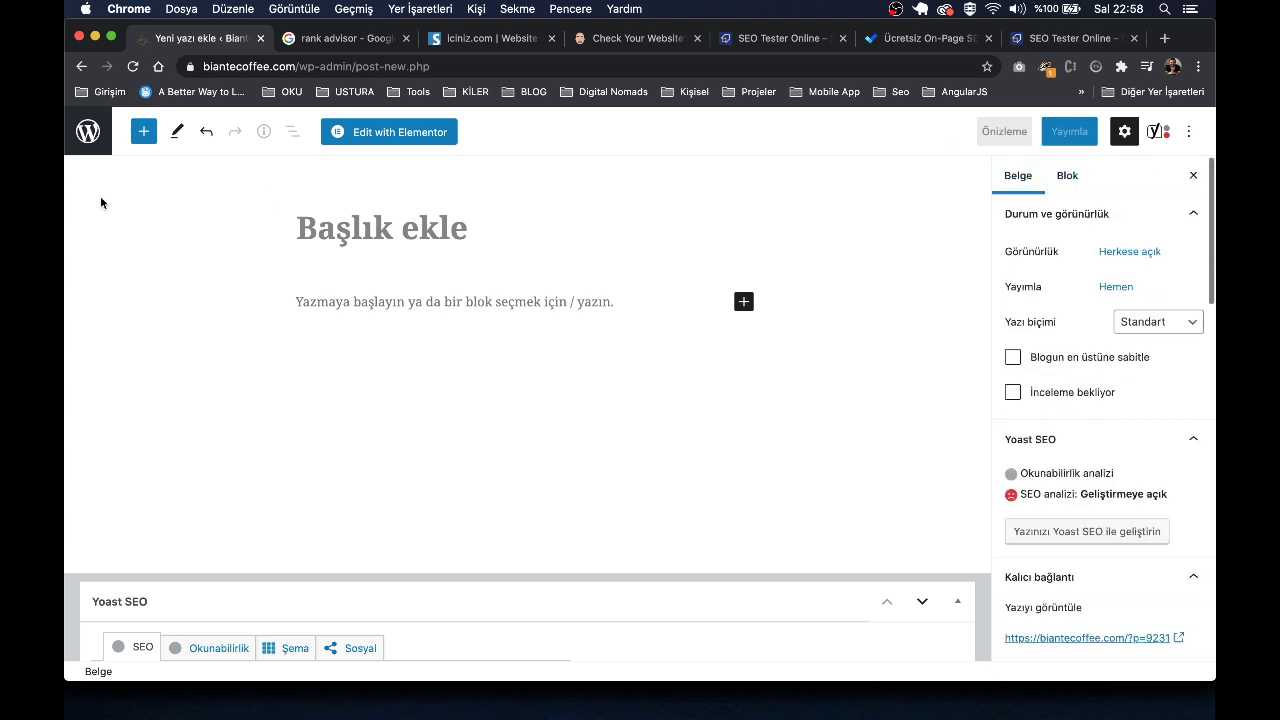
click(300, 66)
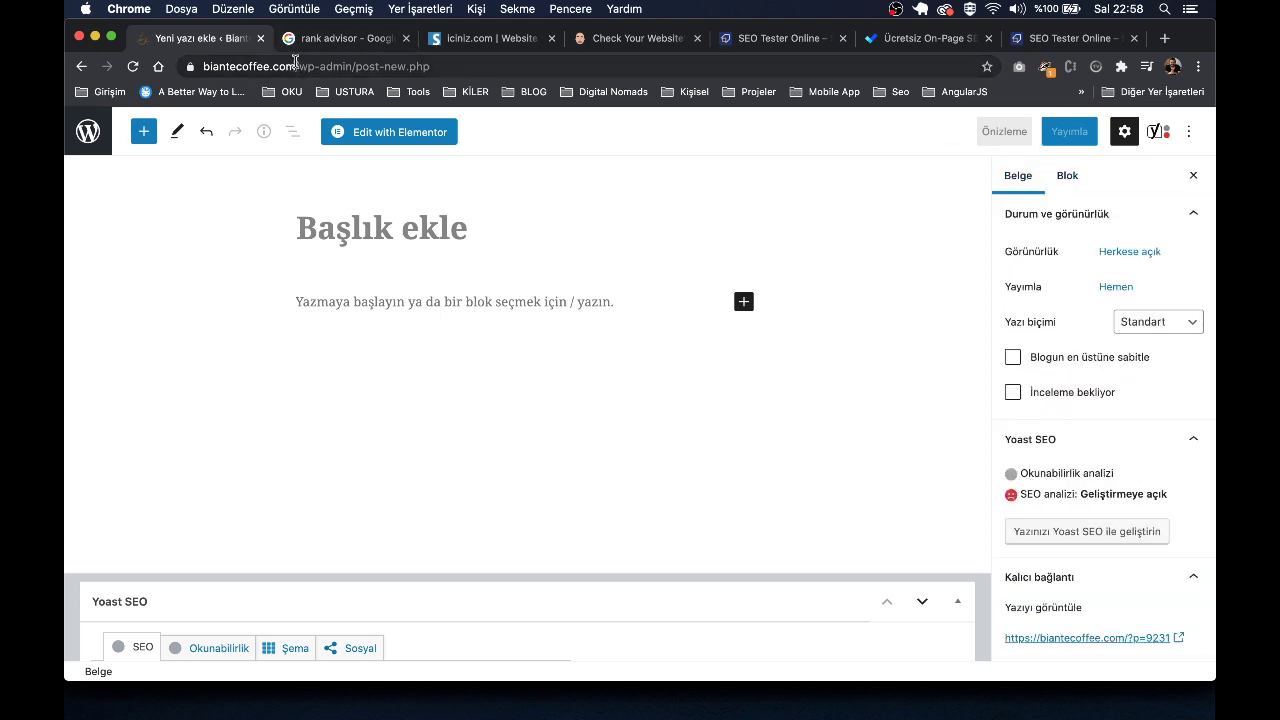
drag(299, 66, 338, 66)
drag(469, 66, 390, 66)
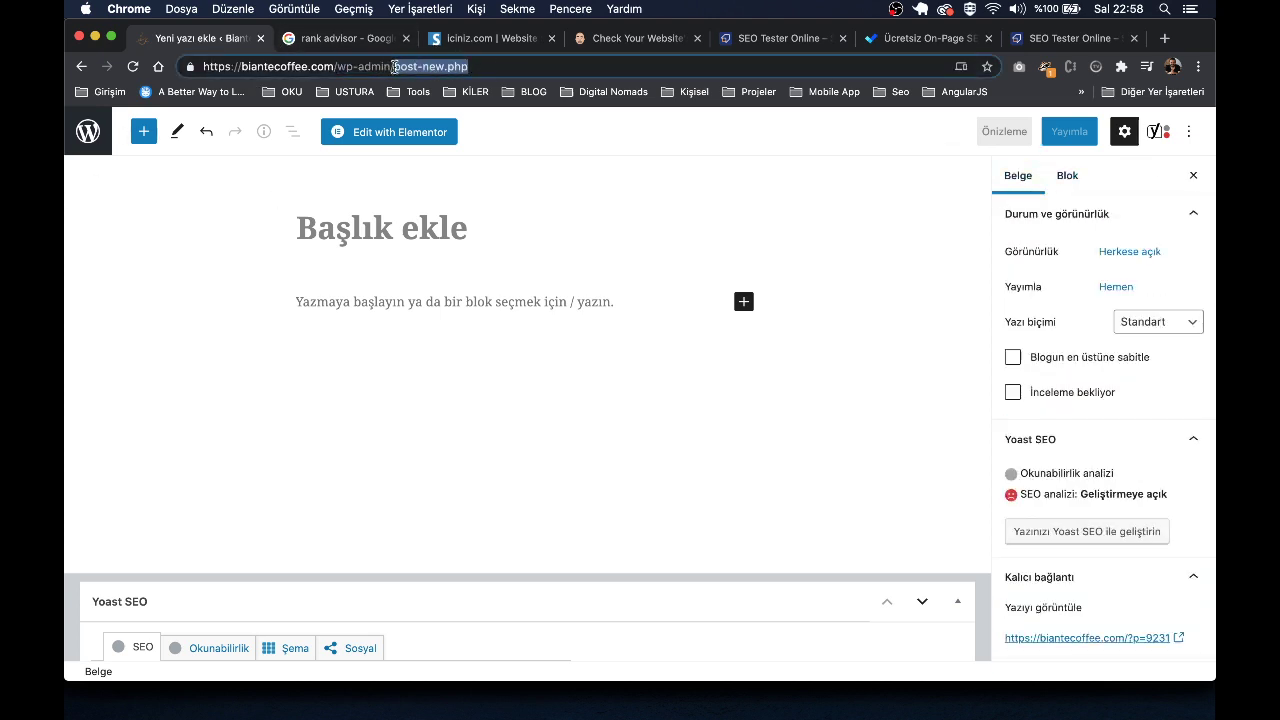
key(BackSpace)
key(Return)
click(764, 263)
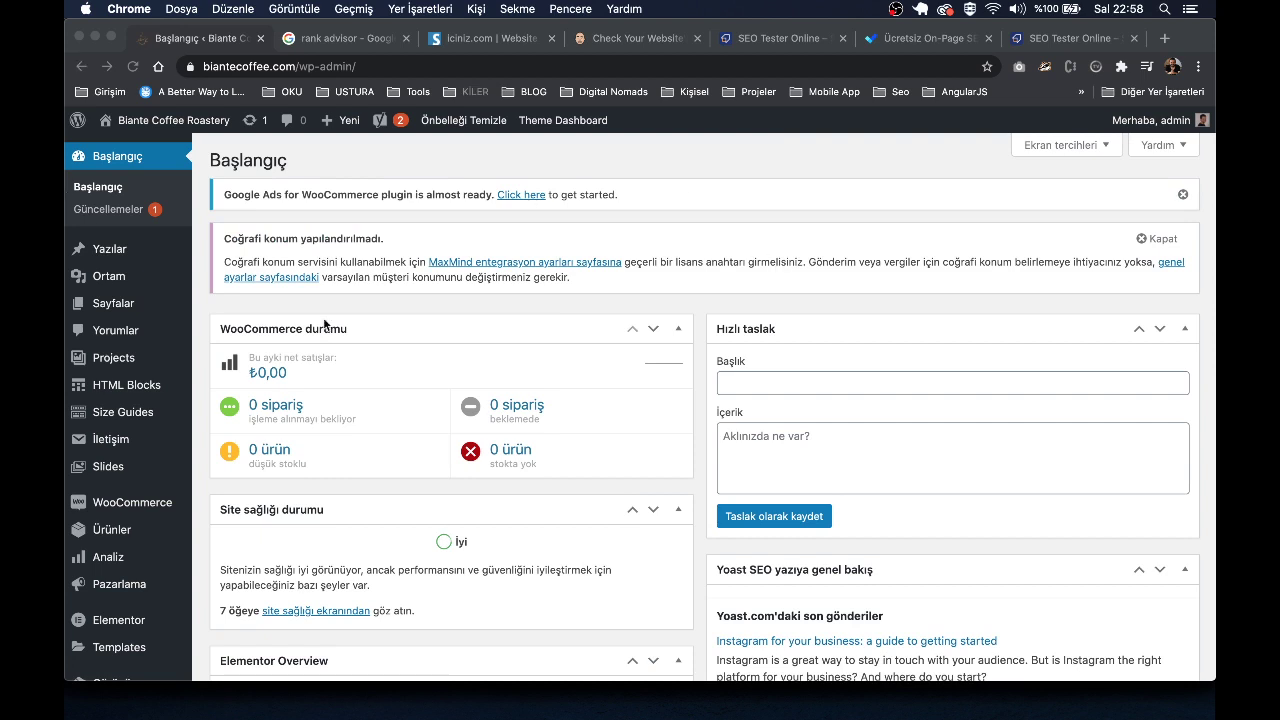
Step: Open the list of all pages in the WordPress admin
click(361, 278)
mouse_move(137, 303)
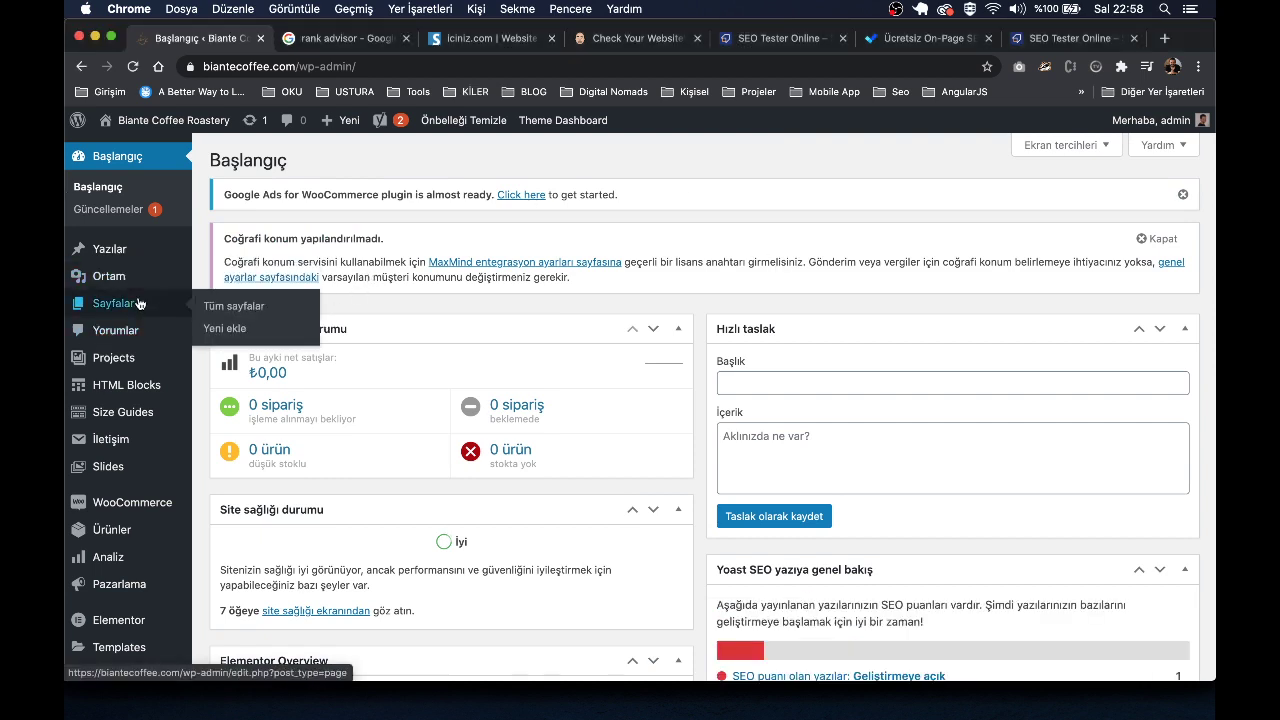
click(238, 331)
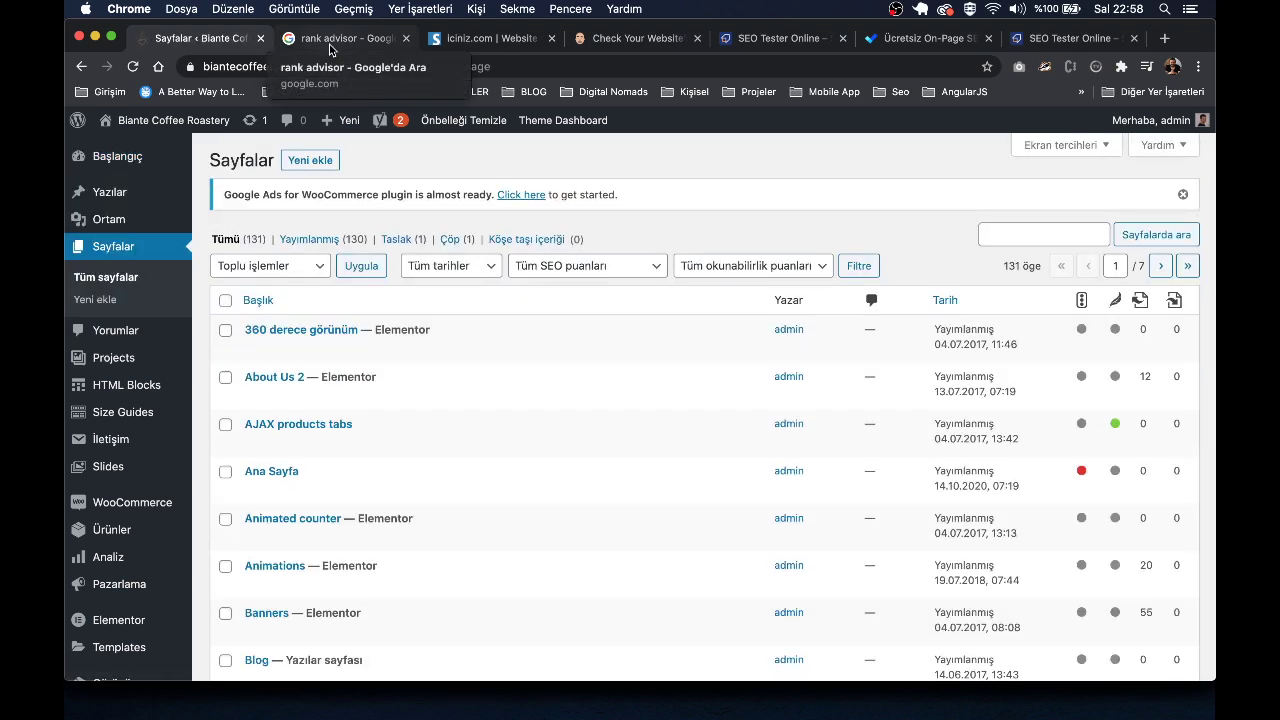
Step: Look through the titles on the first page of the site's page list, down to the Contact Us entries
scroll(491, 480, down, 5)
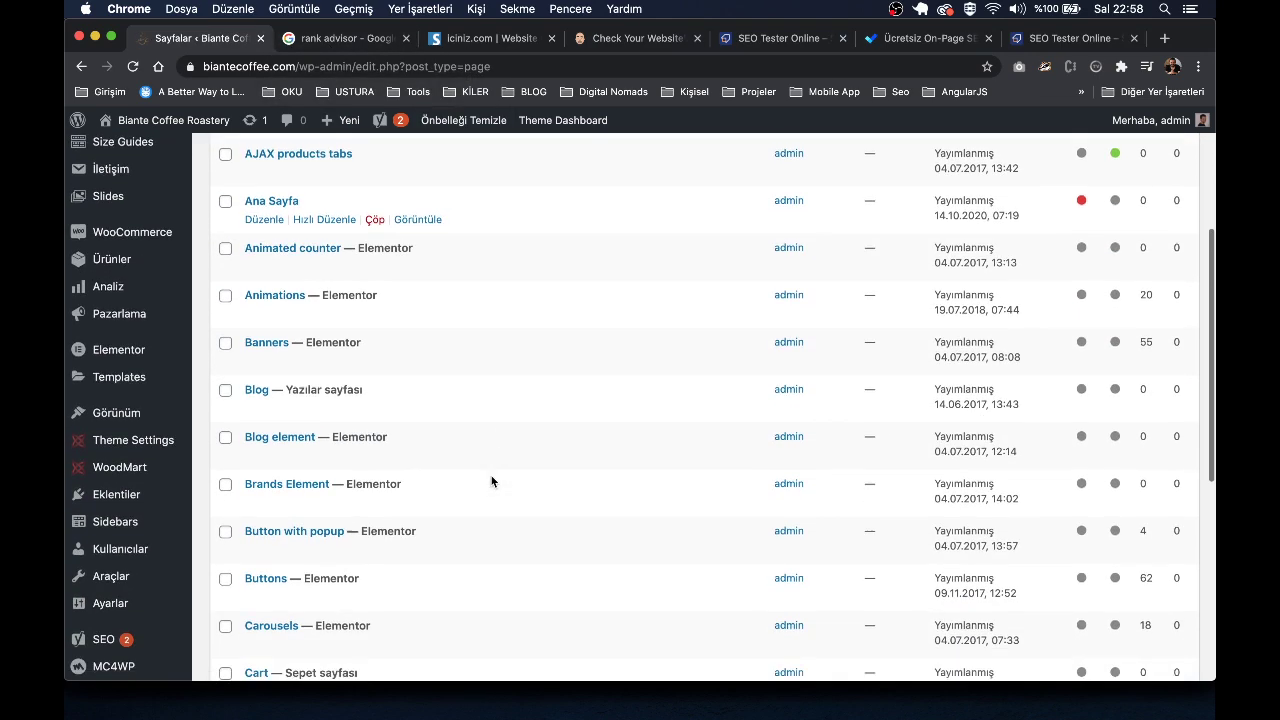
scroll(491, 481, down, 2)
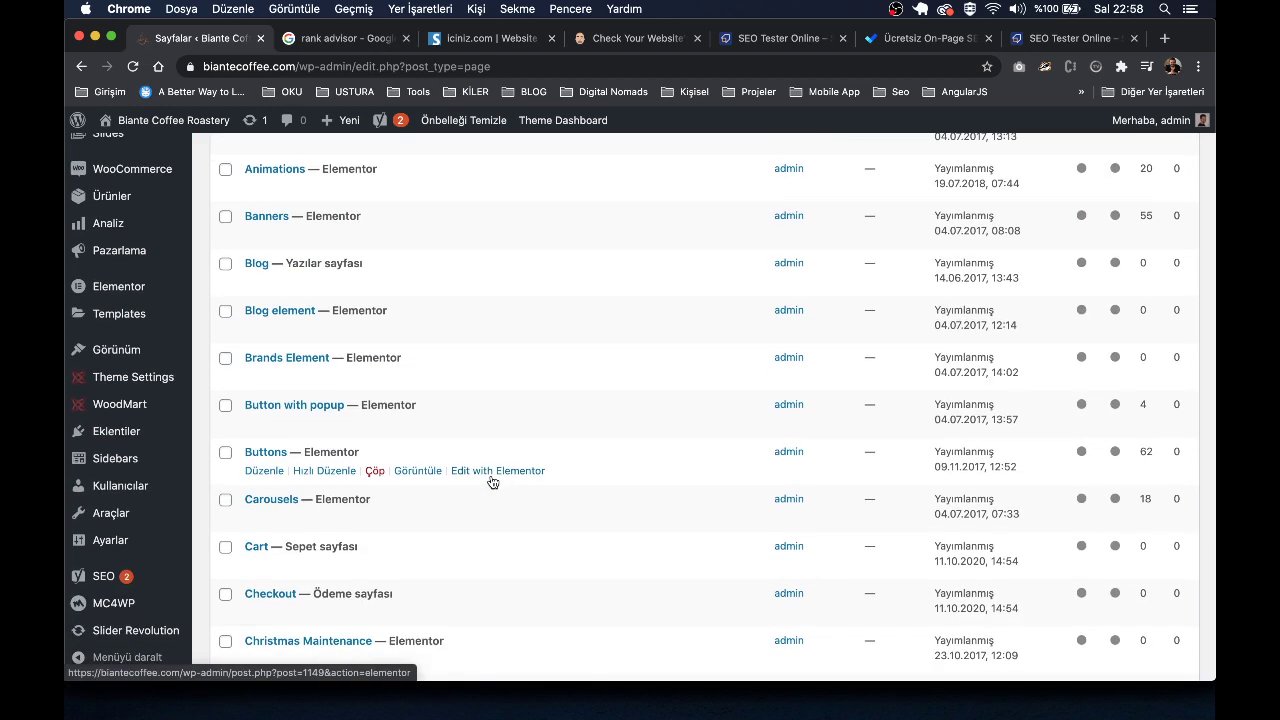
scroll(491, 481, down, 6)
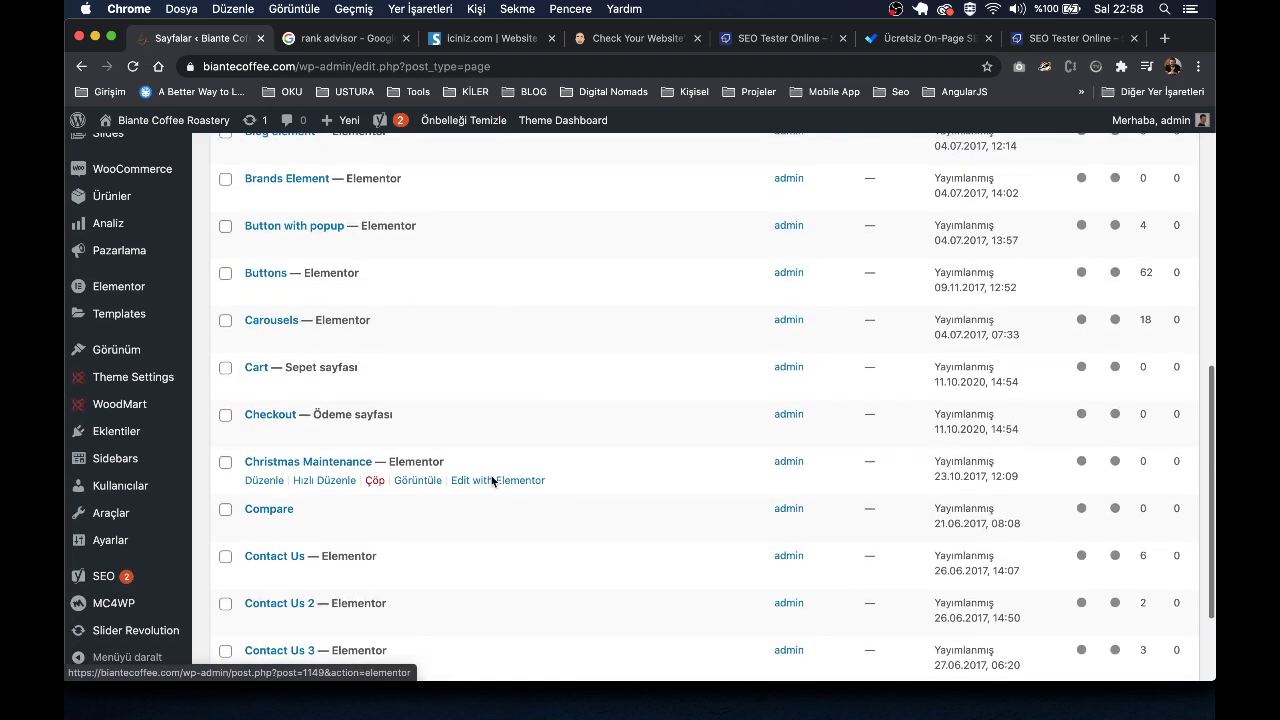
scroll(390, 403, up, 13)
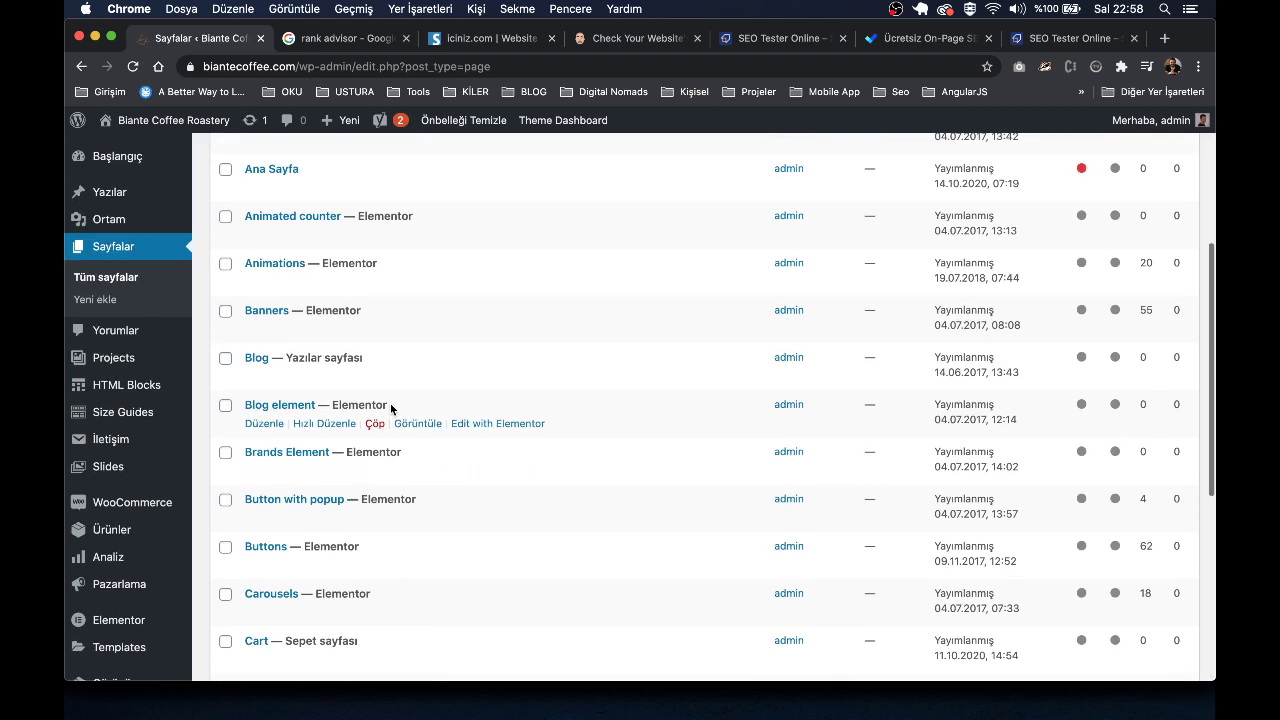
scroll(420, 530, down, 5)
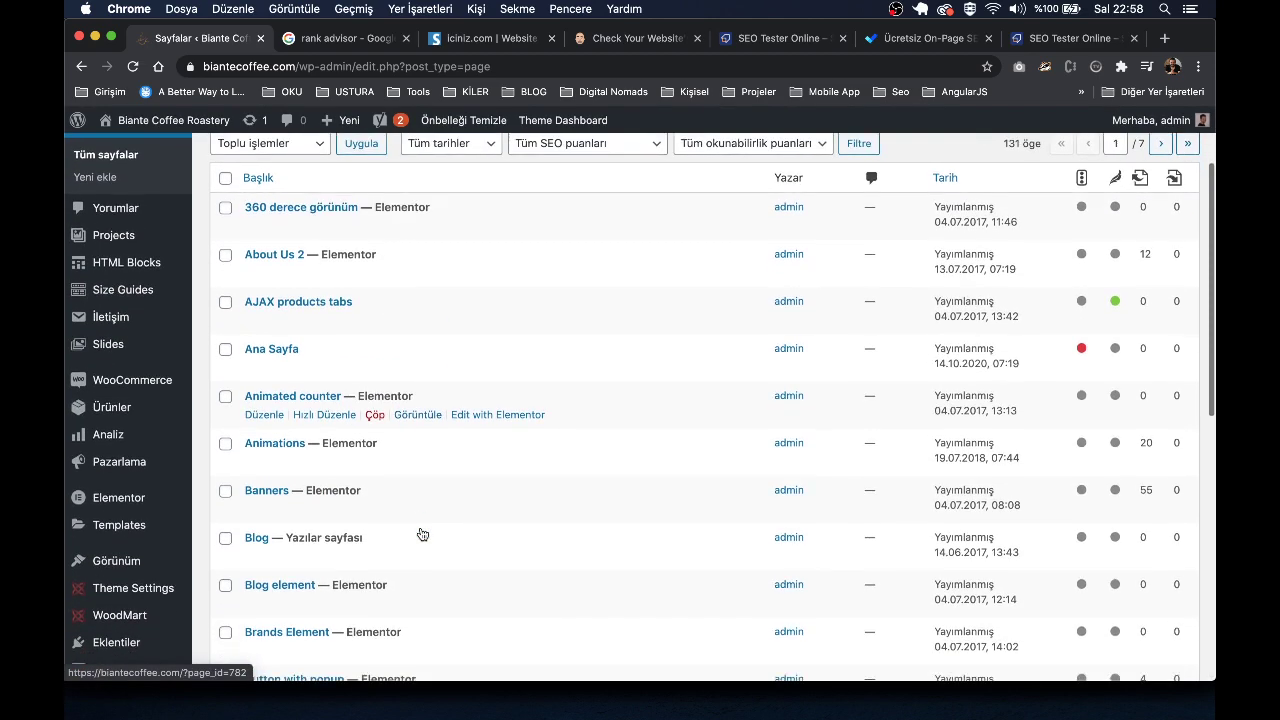
scroll(420, 530, down, 4)
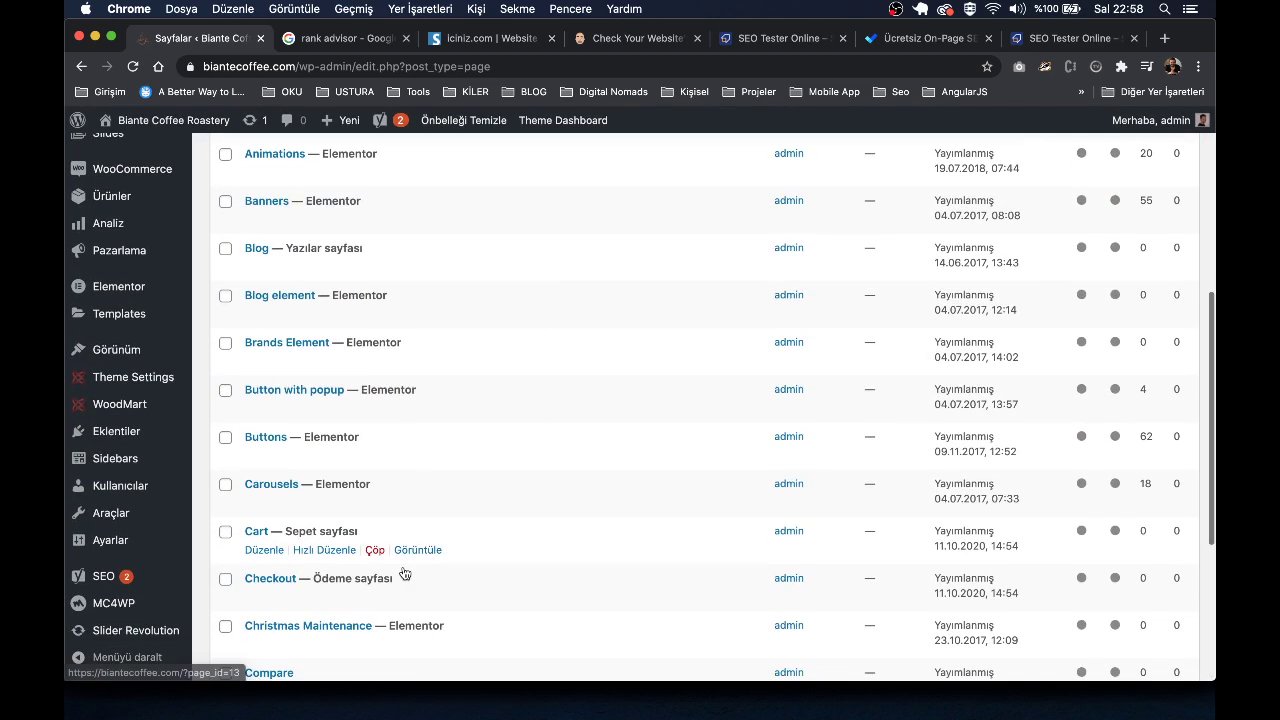
scroll(400, 568, down, 1)
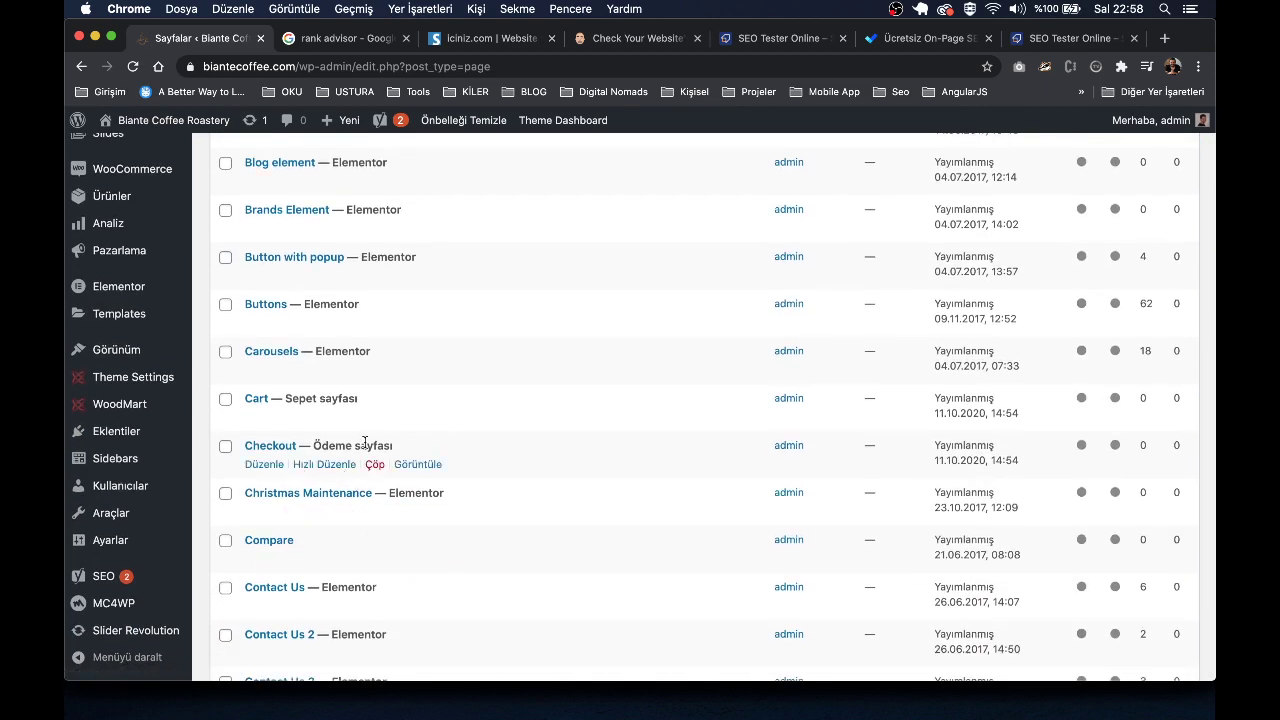
scroll(365, 443, down, 3)
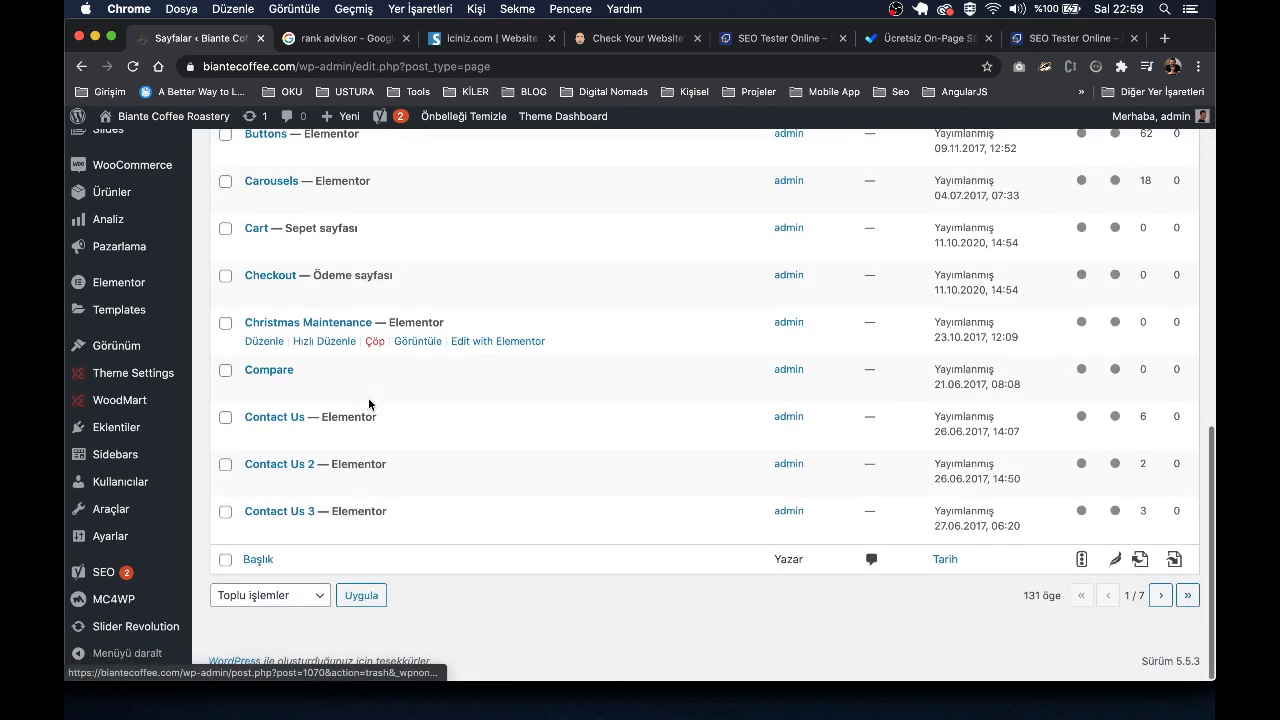
scroll(368, 397, up, 12)
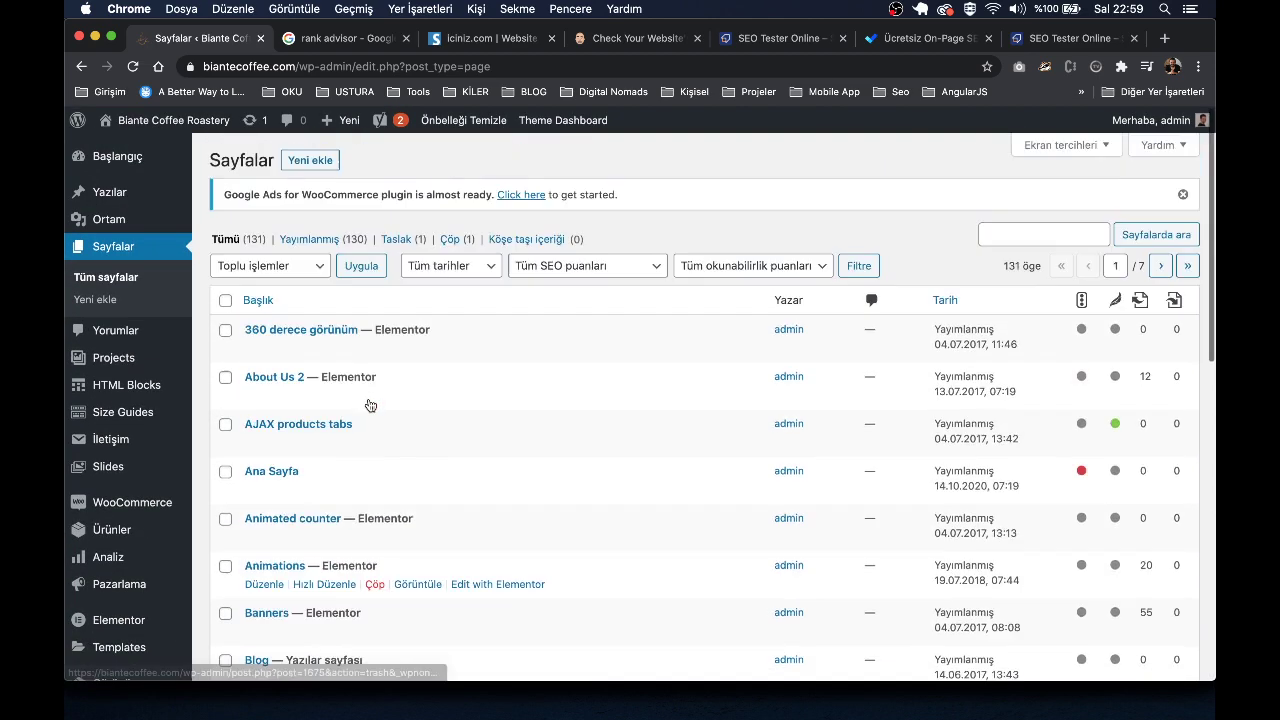
Step: Select the "360 derece görünüm" page in the list and clear the selection again
scroll(370, 404, down, 1)
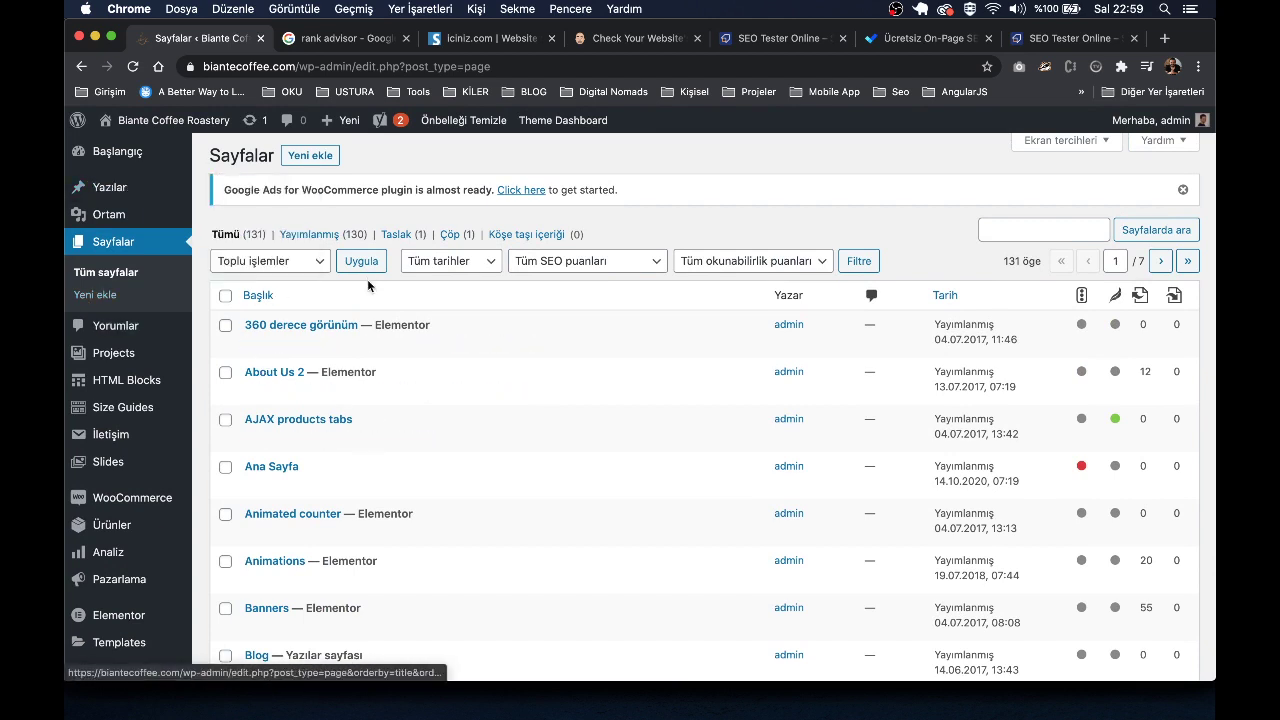
click(225, 325)
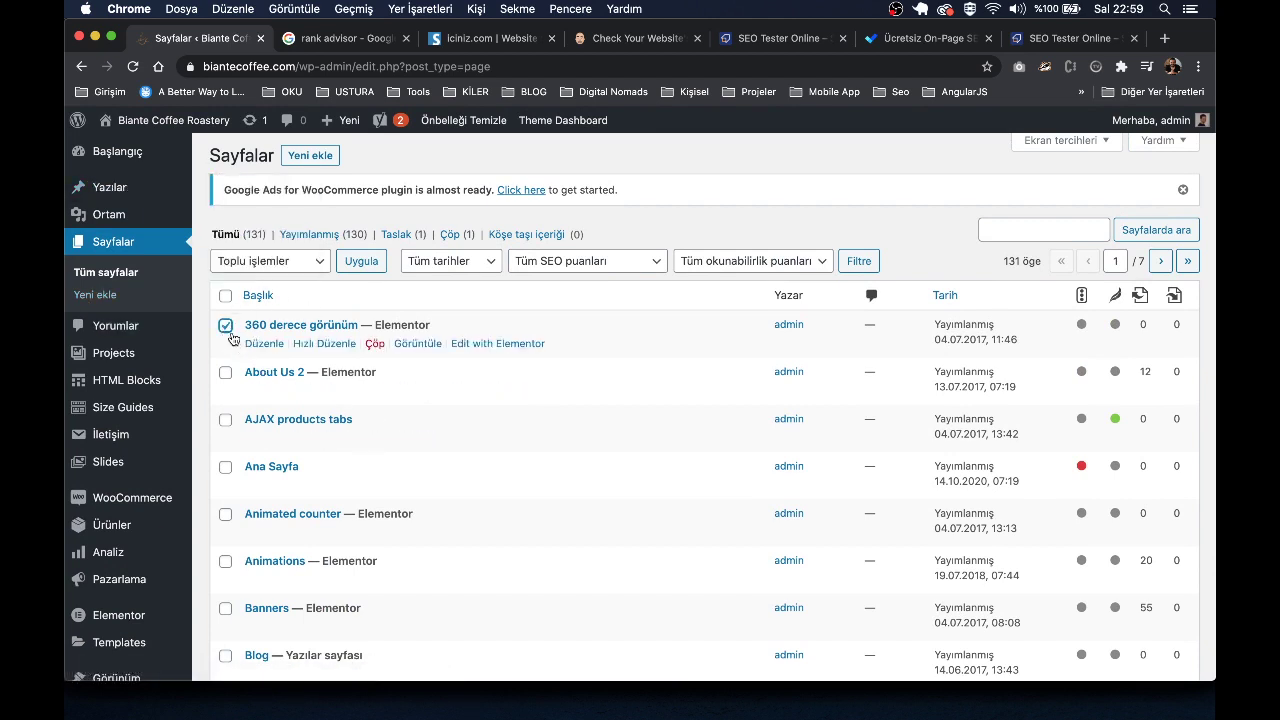
scroll(572, 426, down, 2)
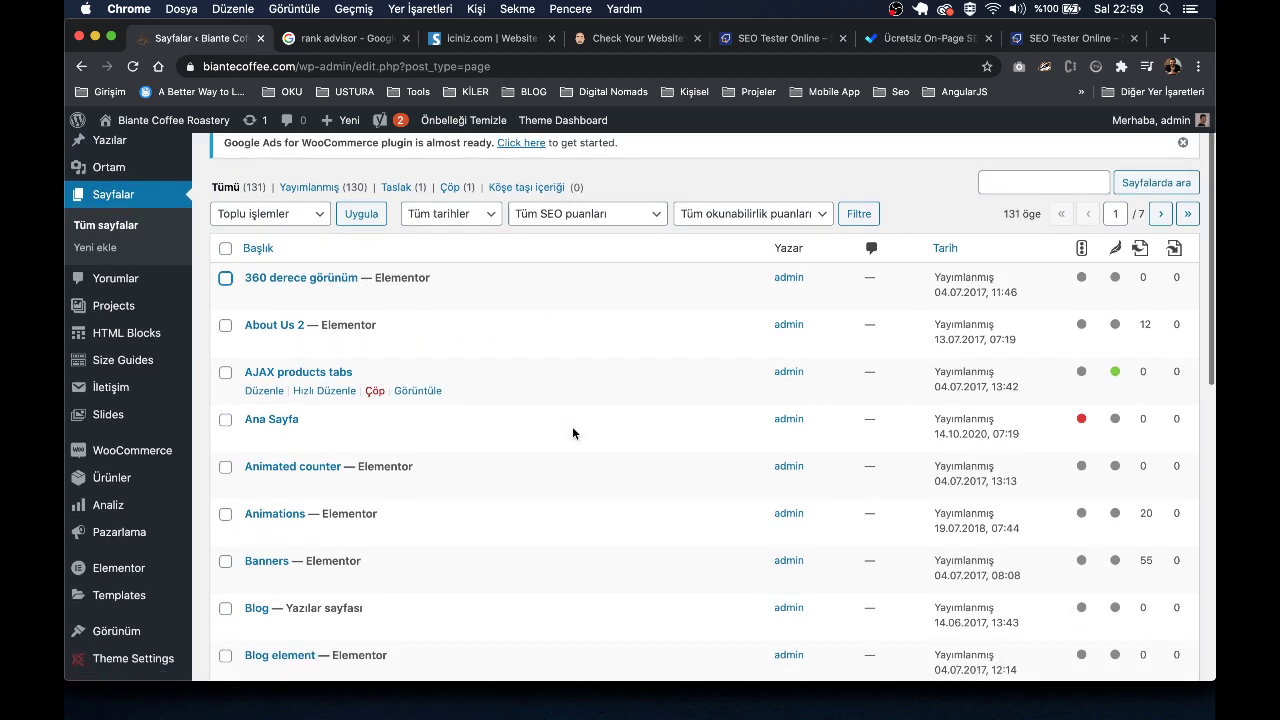
scroll(312, 408, down, 10)
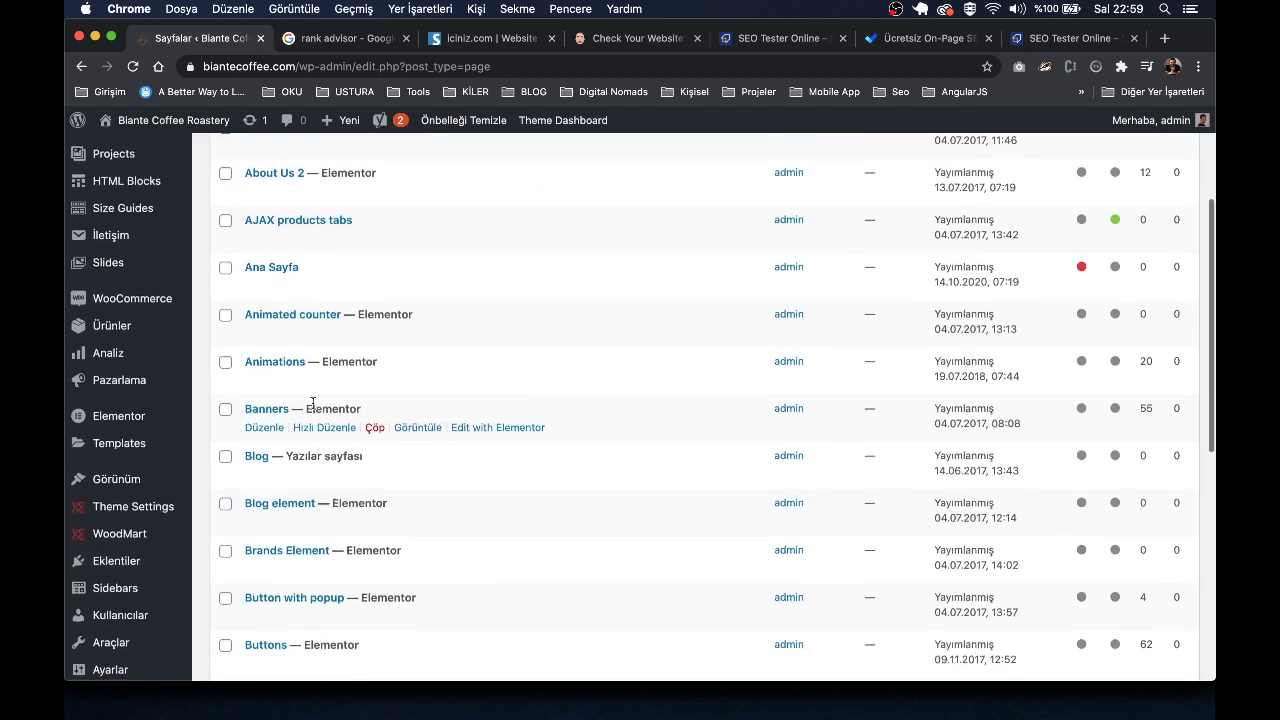
scroll(312, 408, up, 15)
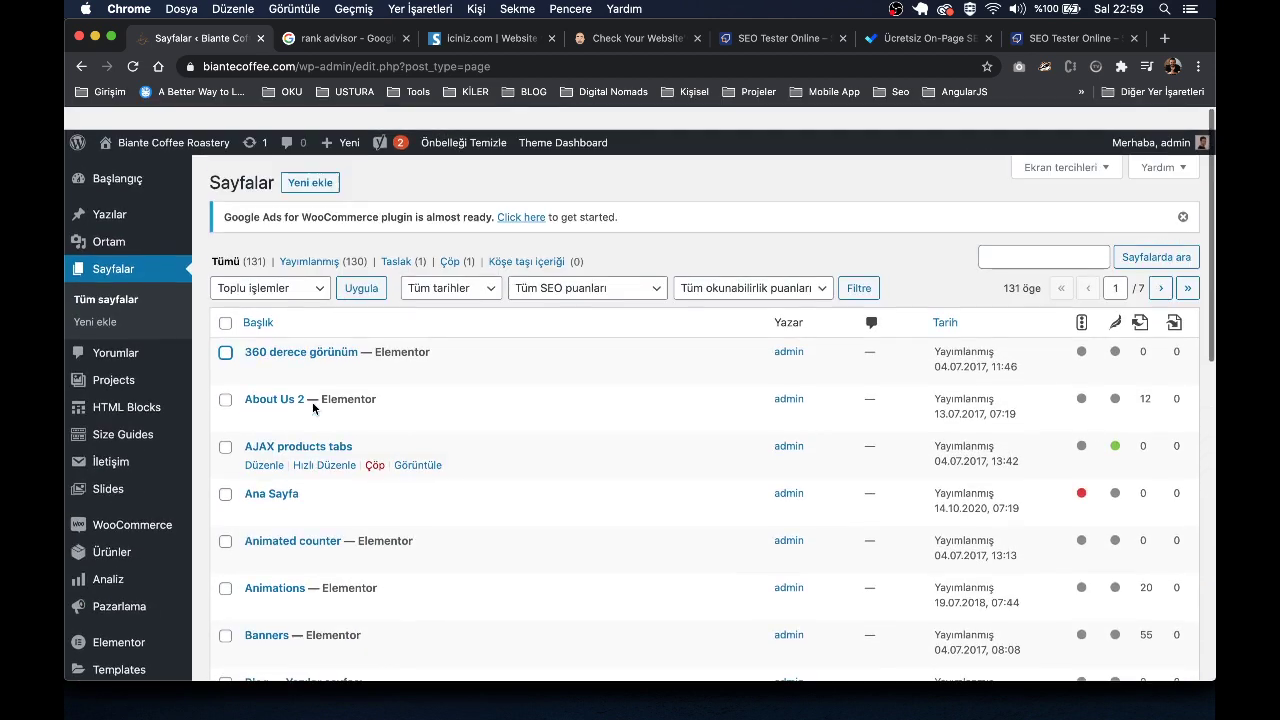
Step: View the second page of the site's page list and return to the first one
scroll(314, 409, down, 15)
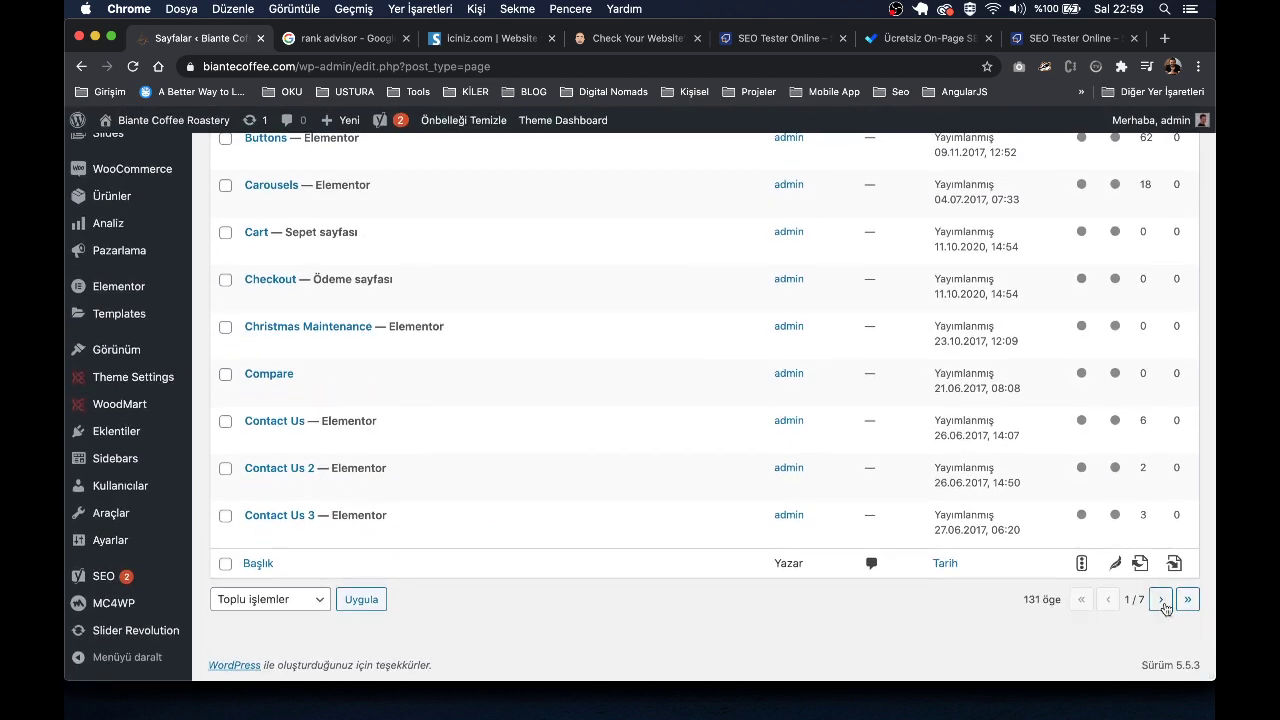
click(1161, 600)
scroll(508, 357, up, 15)
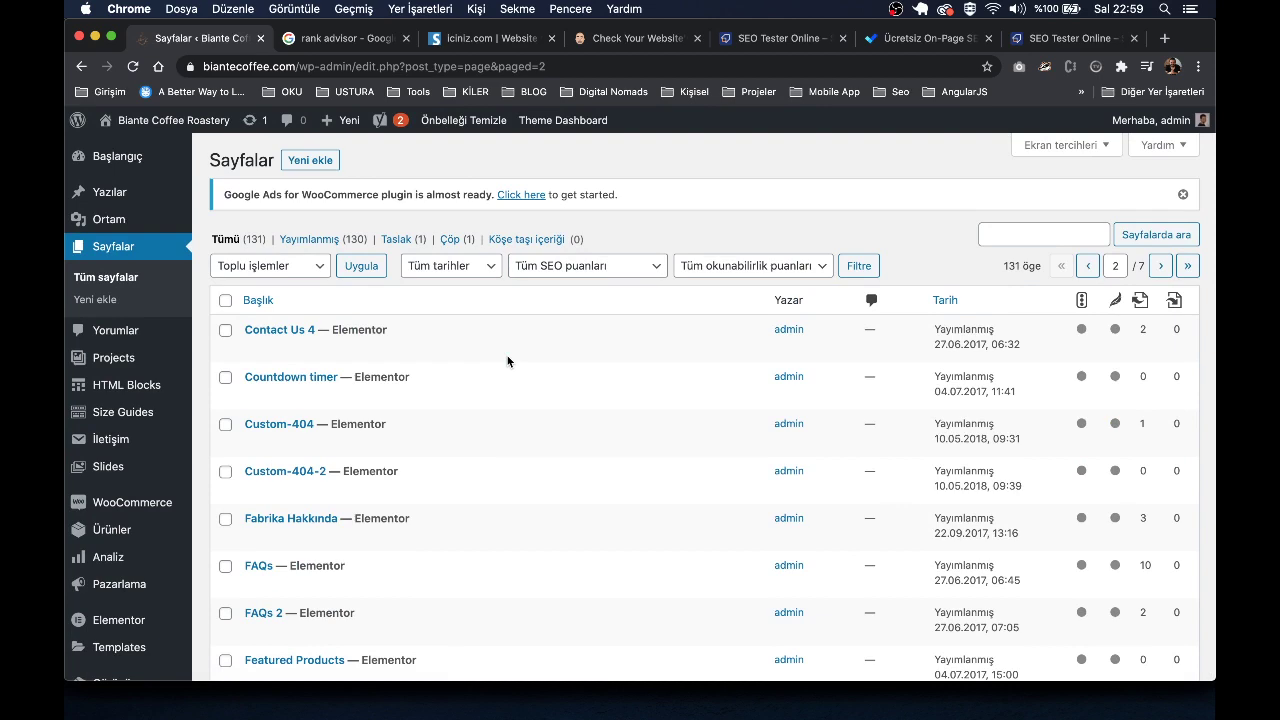
scroll(508, 361, down, 10)
click(1109, 600)
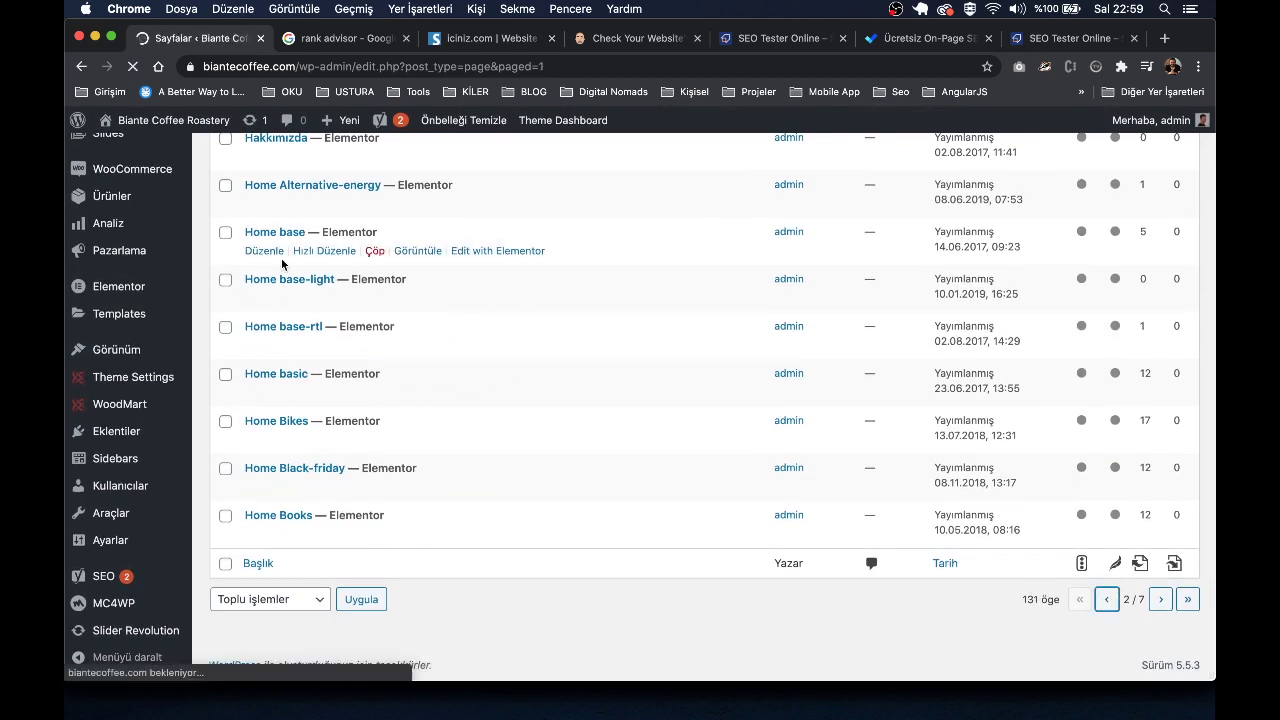
Step: Open the live views of Contact Us, Contact Us 2, Contact Us 3 and Contact Us 4 in separate browser tabs
scroll(300, 410, down, 5)
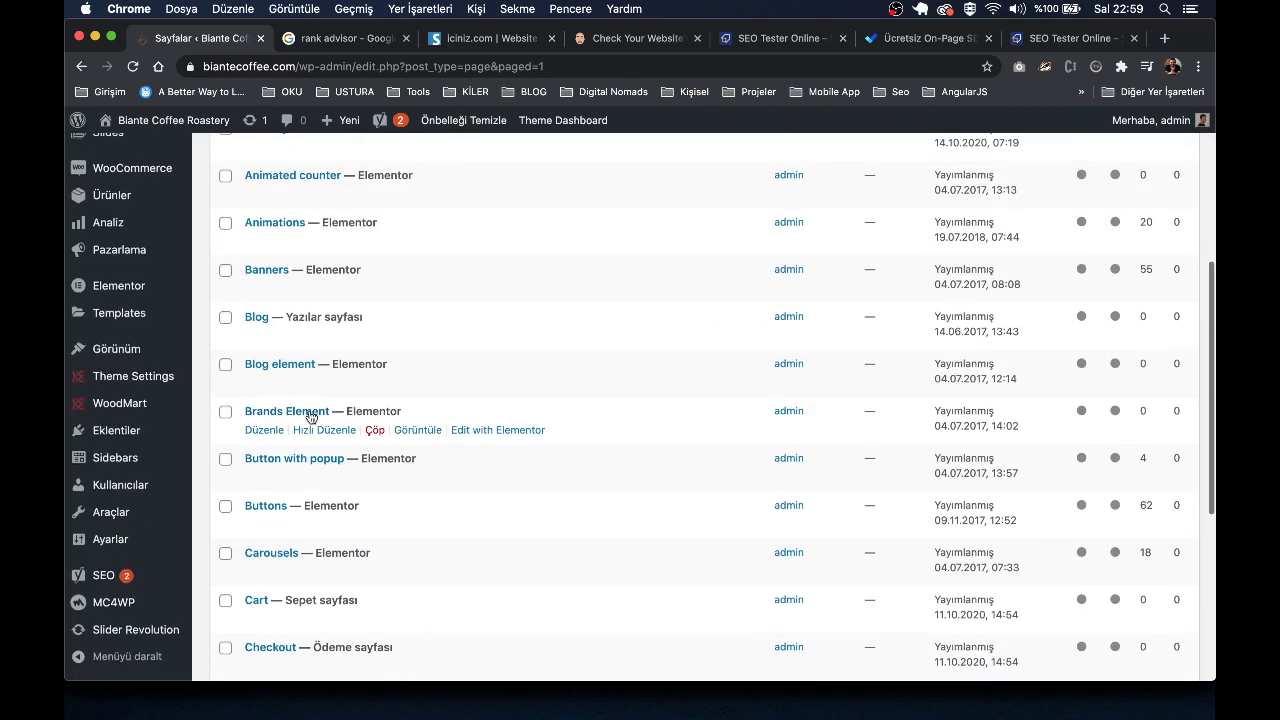
scroll(310, 416, up, 5)
scroll(286, 440, down, 4)
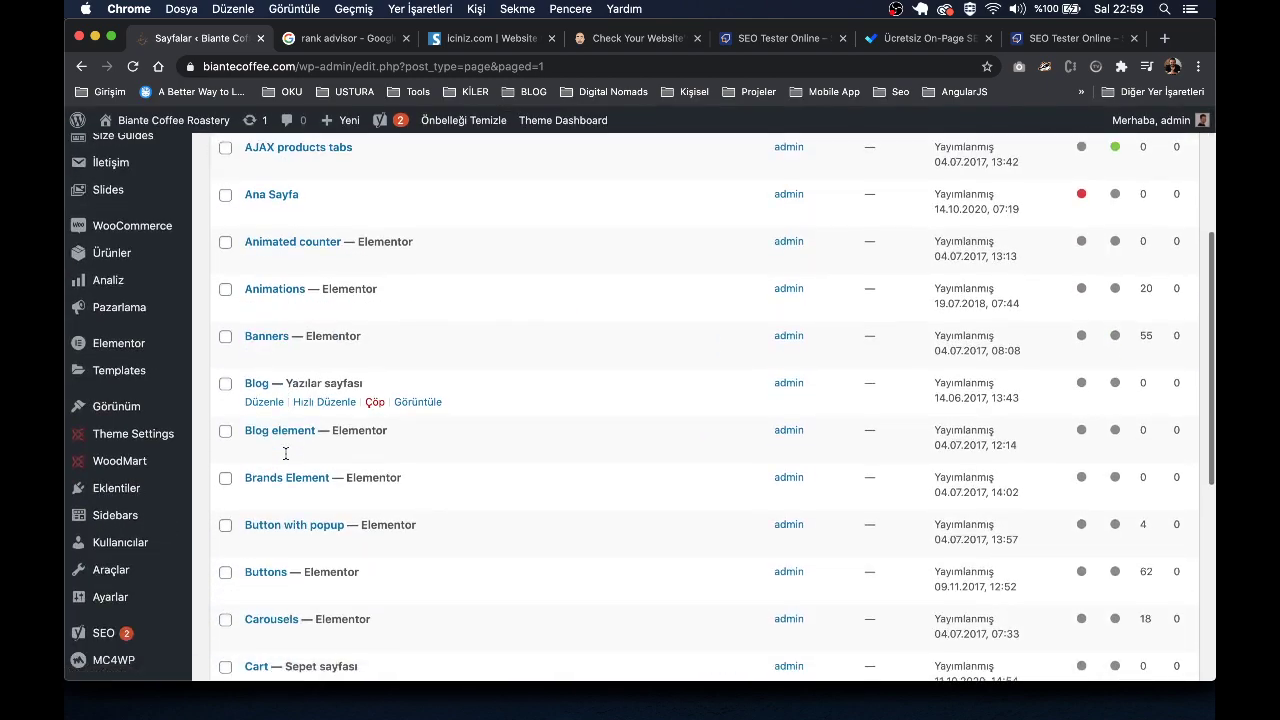
scroll(286, 453, down, 3)
scroll(286, 457, up, 5)
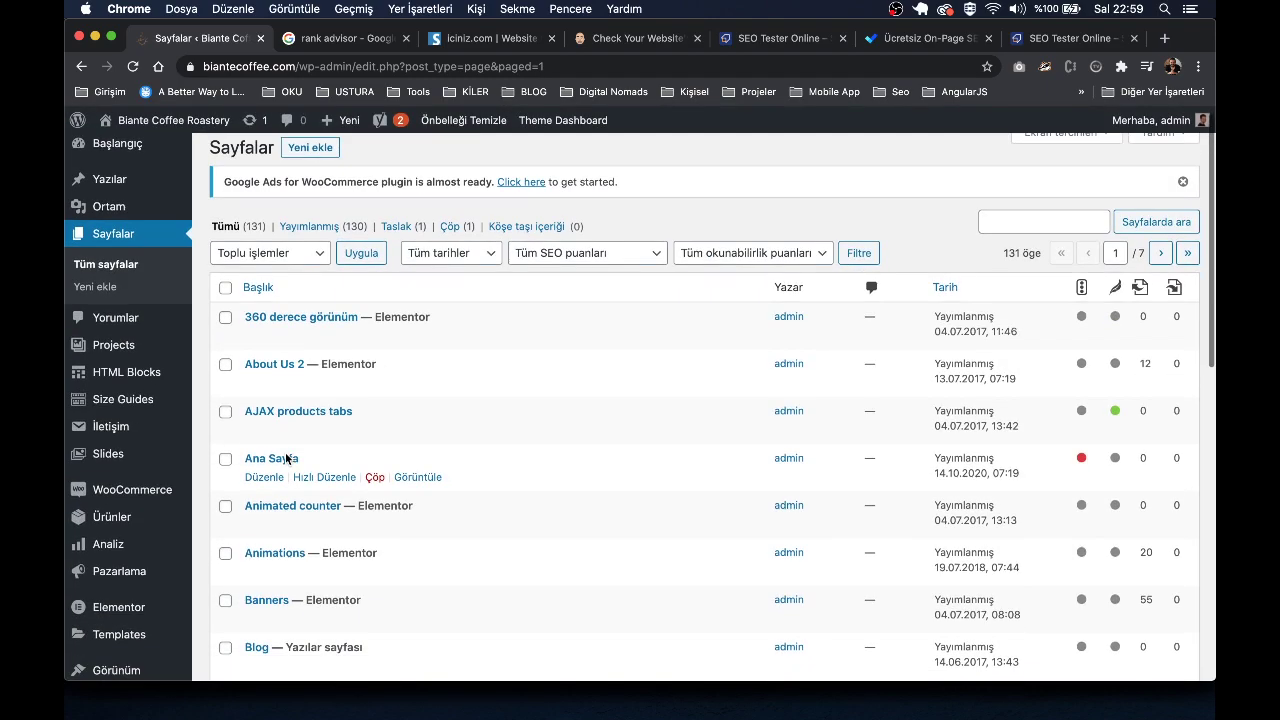
scroll(286, 458, down, 8)
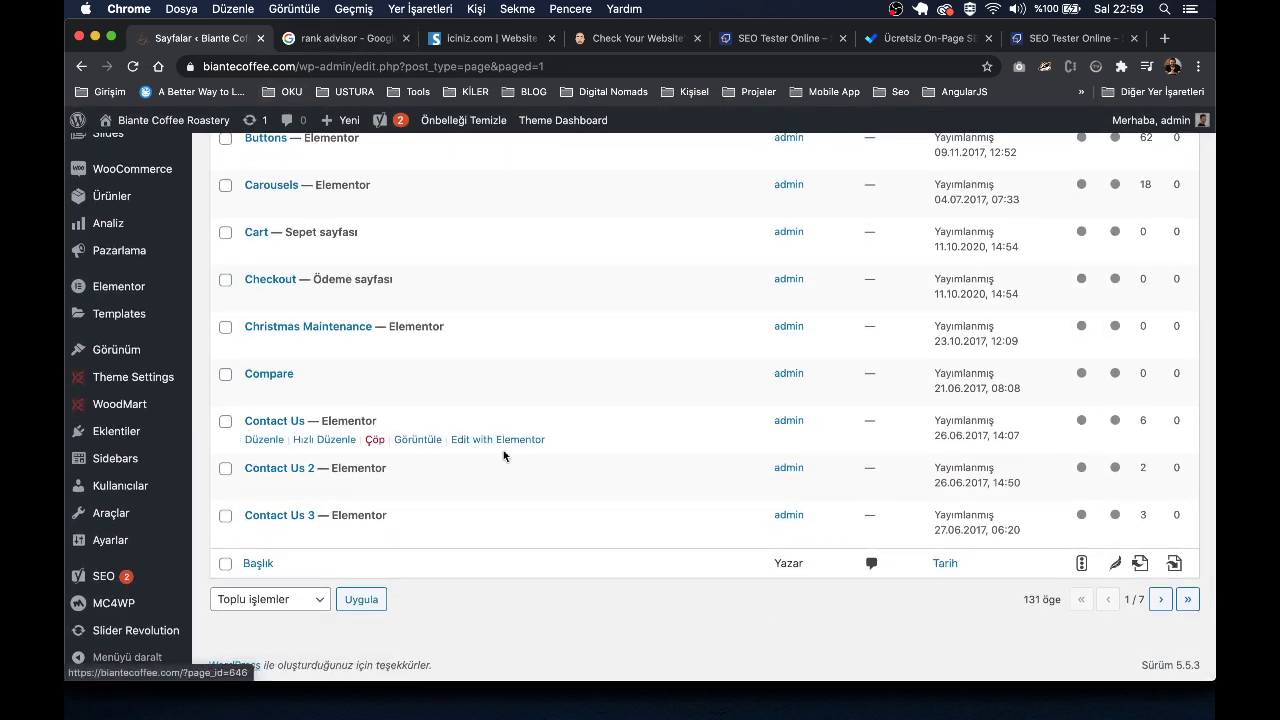
super+click(418, 440)
super+click(418, 486)
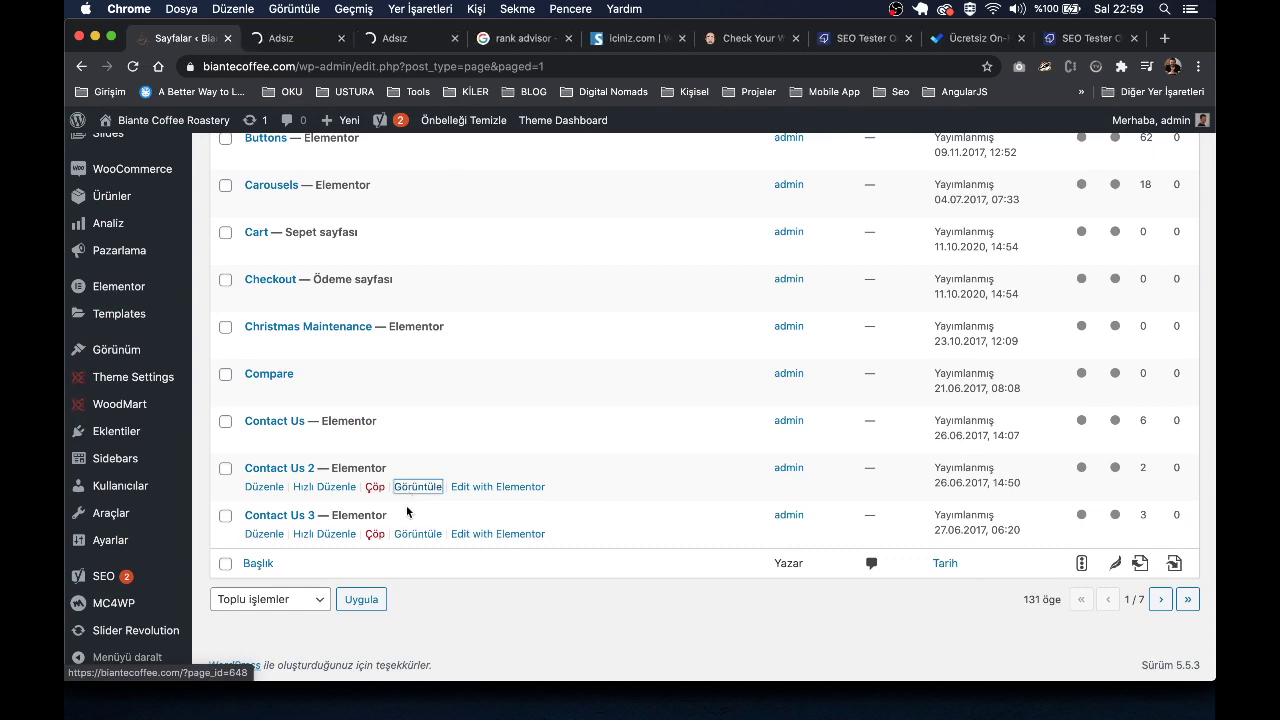
super+click(418, 534)
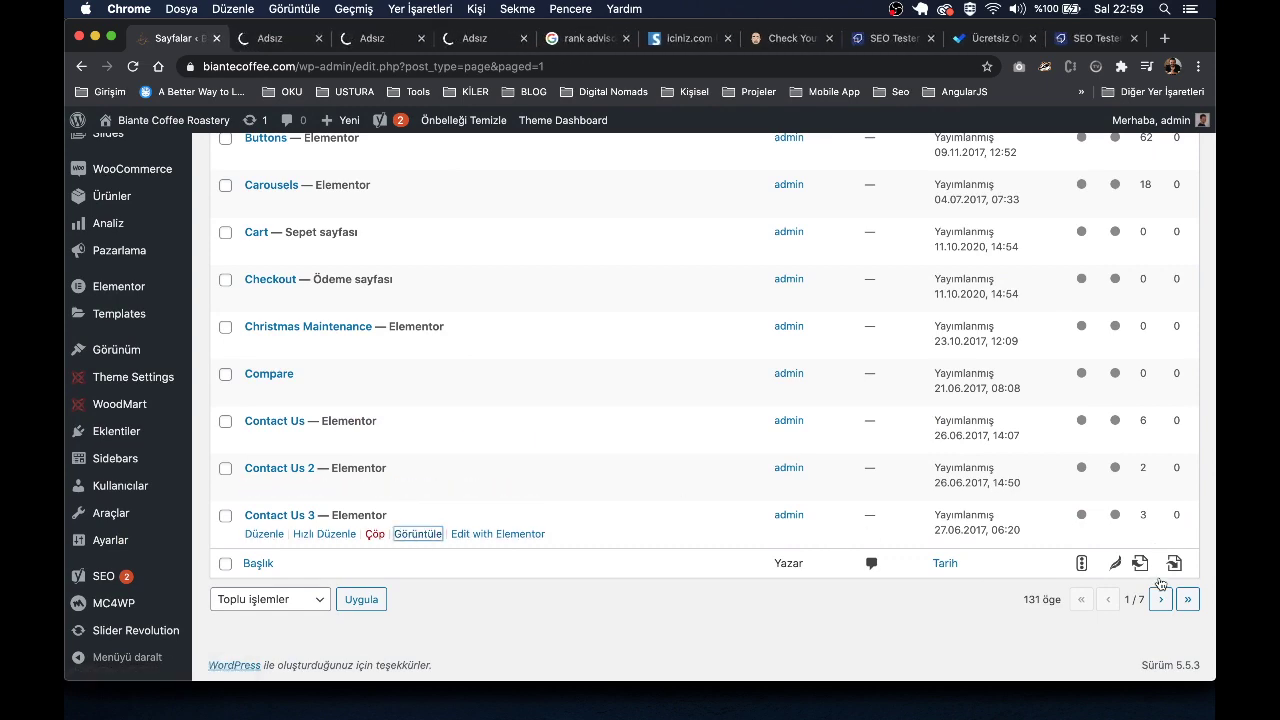
key(super+r)
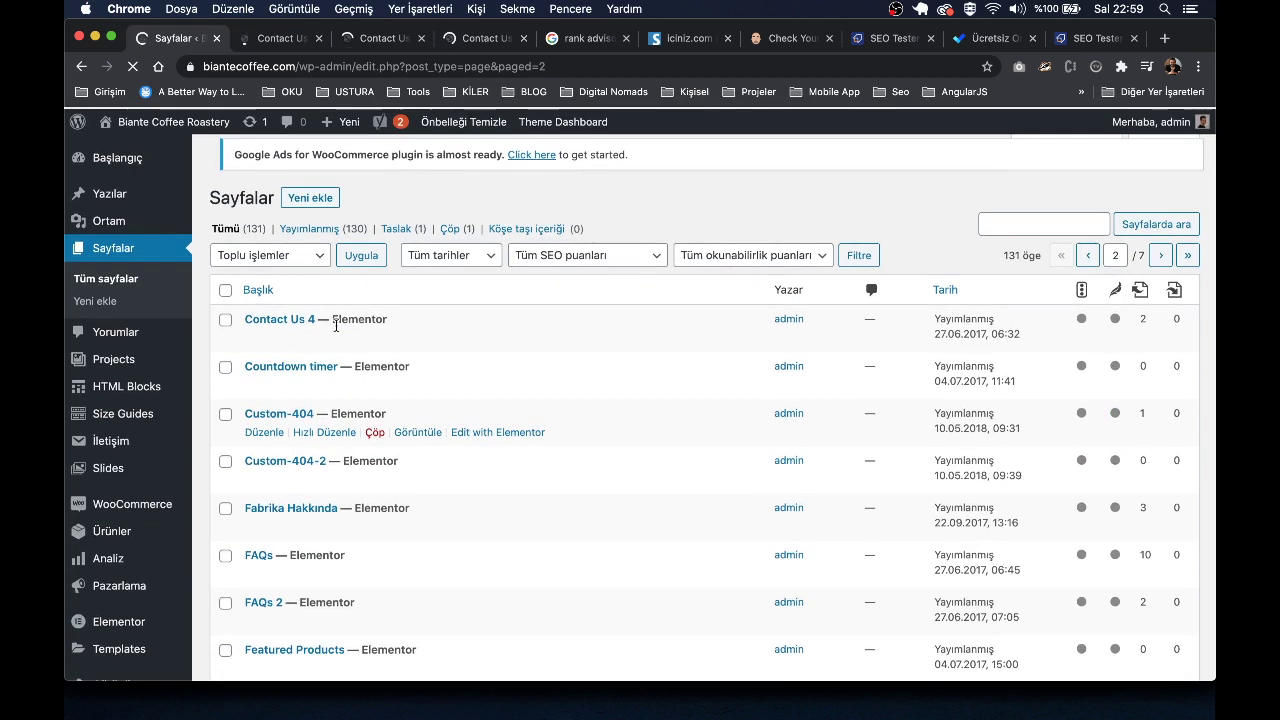
mouse_move(398, 338)
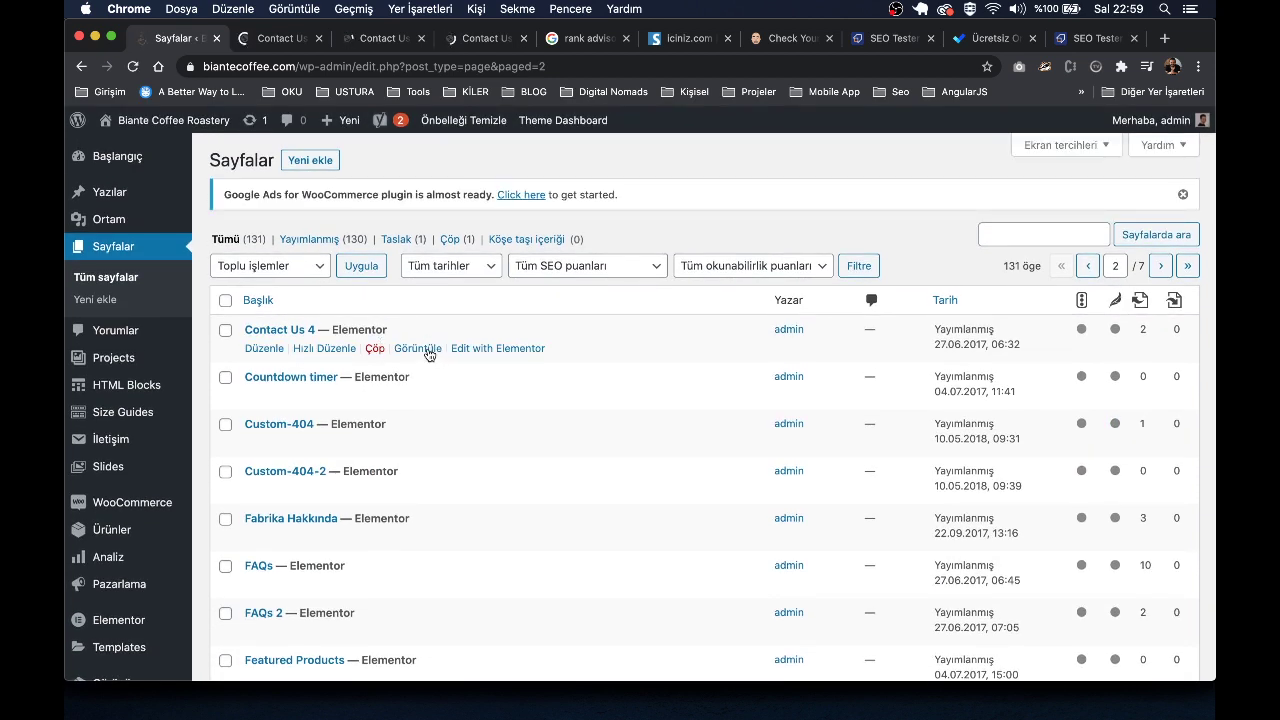
super+click(428, 354)
Step: Go through the opened contact page tabs and examine the Contact Us page's map, FAQ section and contact form
click(304, 40)
click(350, 48)
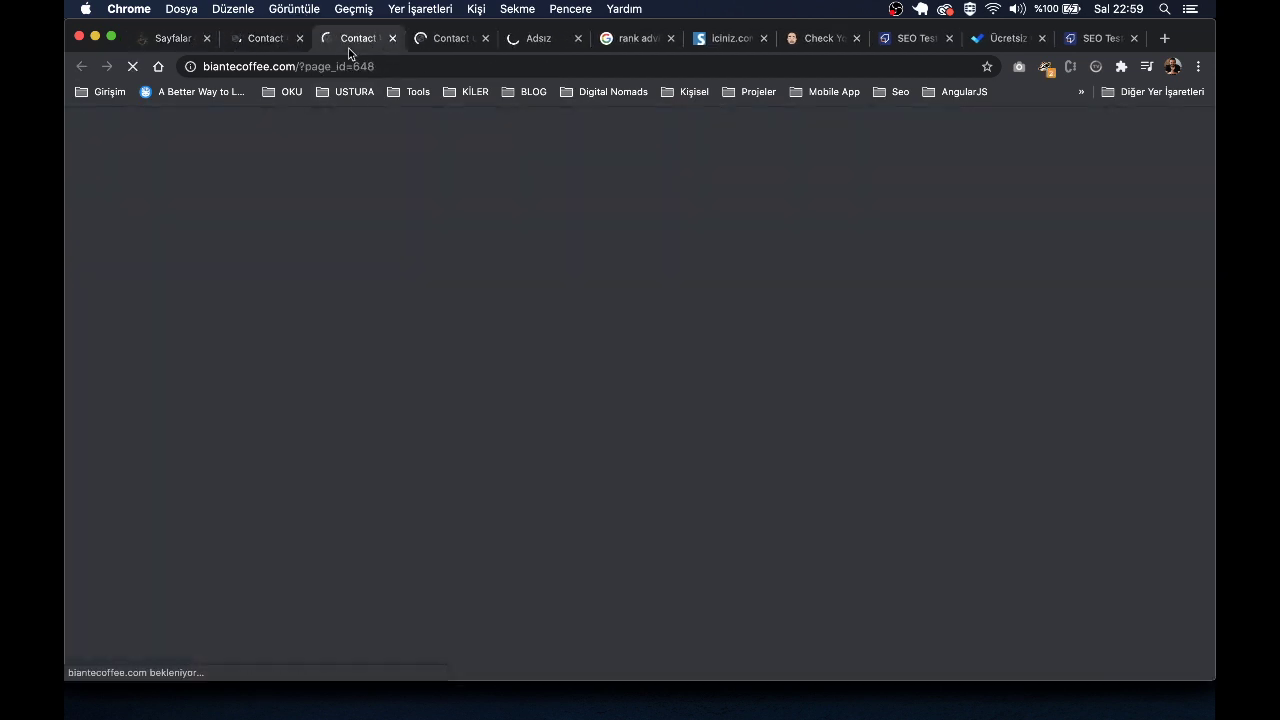
click(465, 44)
click(543, 45)
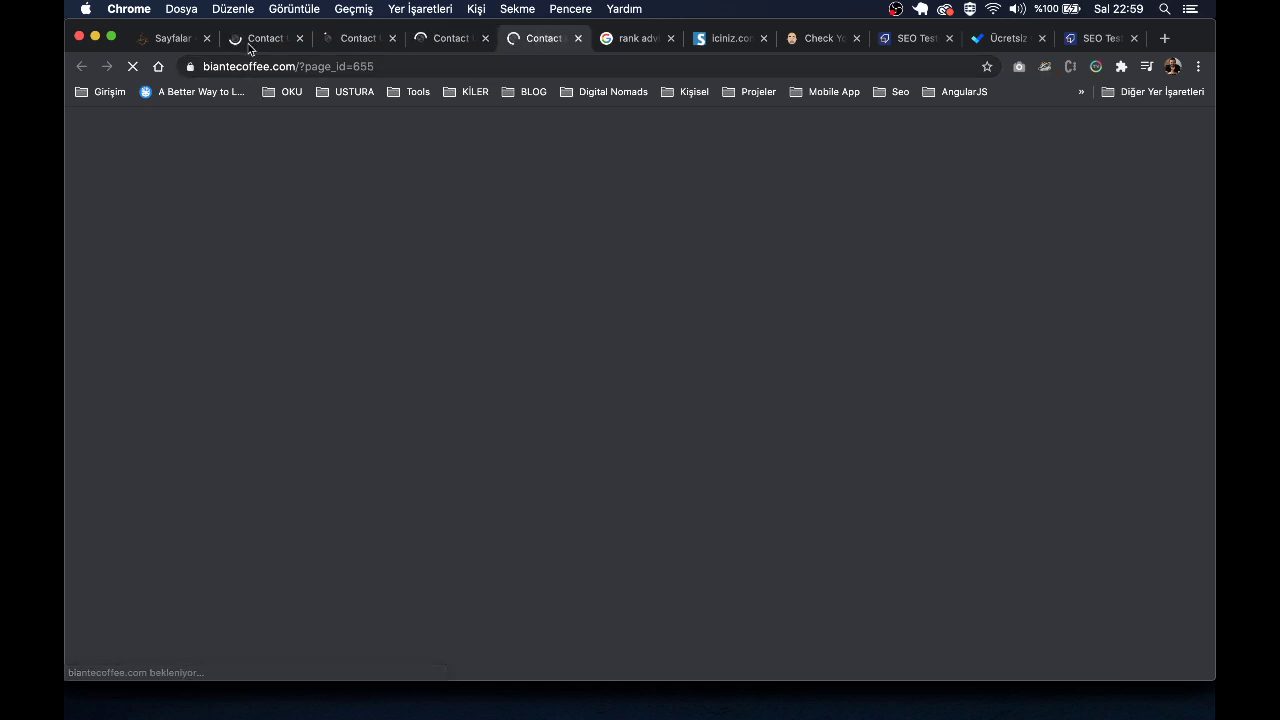
click(251, 45)
scroll(468, 370, down, 3)
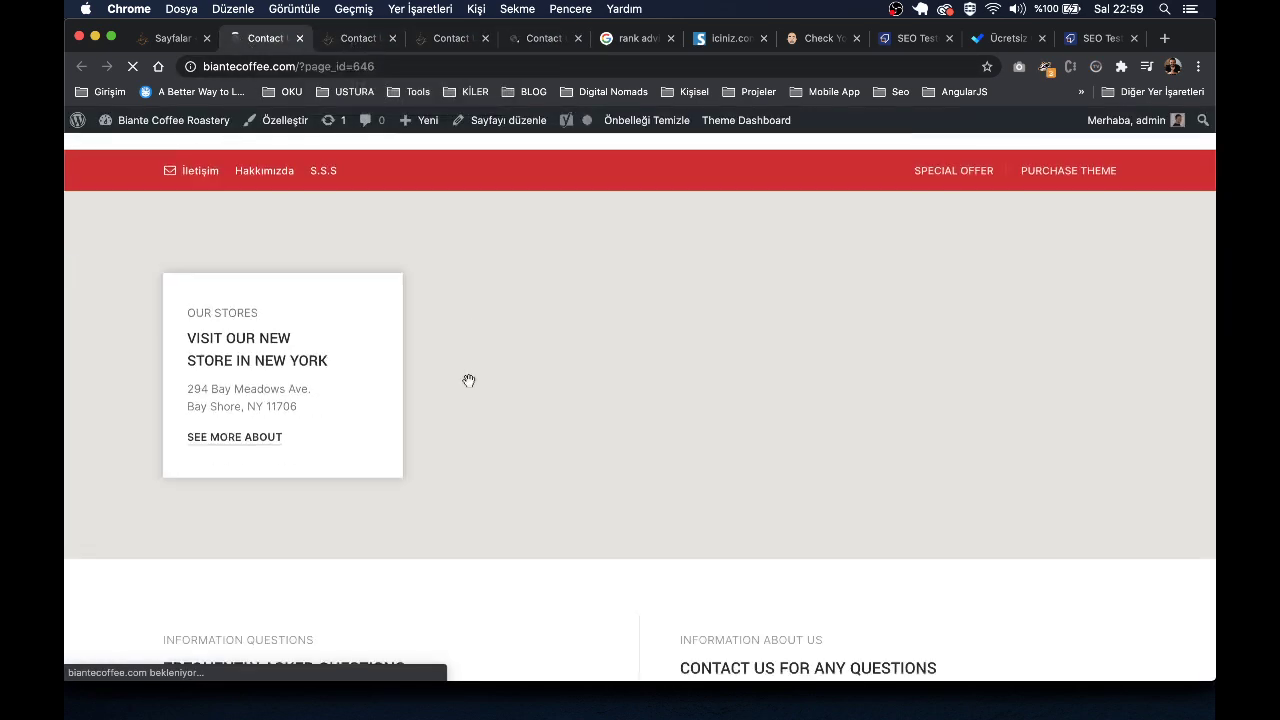
scroll(468, 380, down, 4)
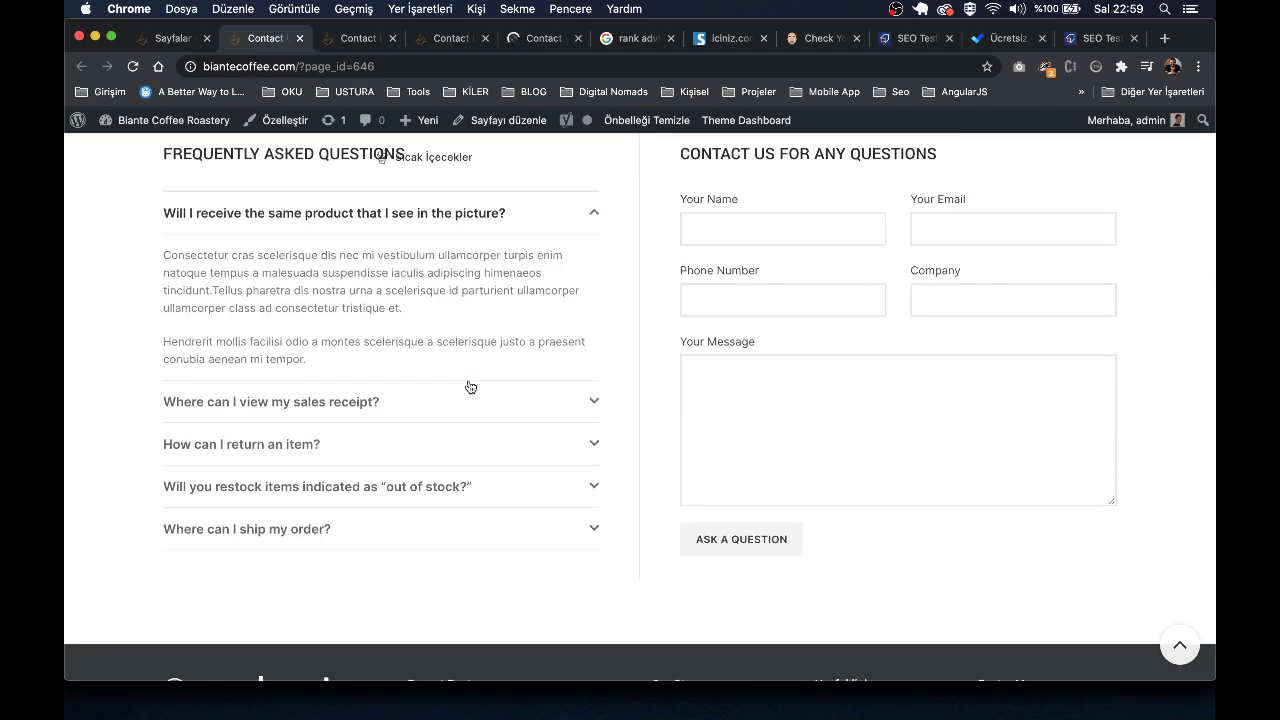
scroll(468, 383, up, 4)
scroll(470, 388, up, 3)
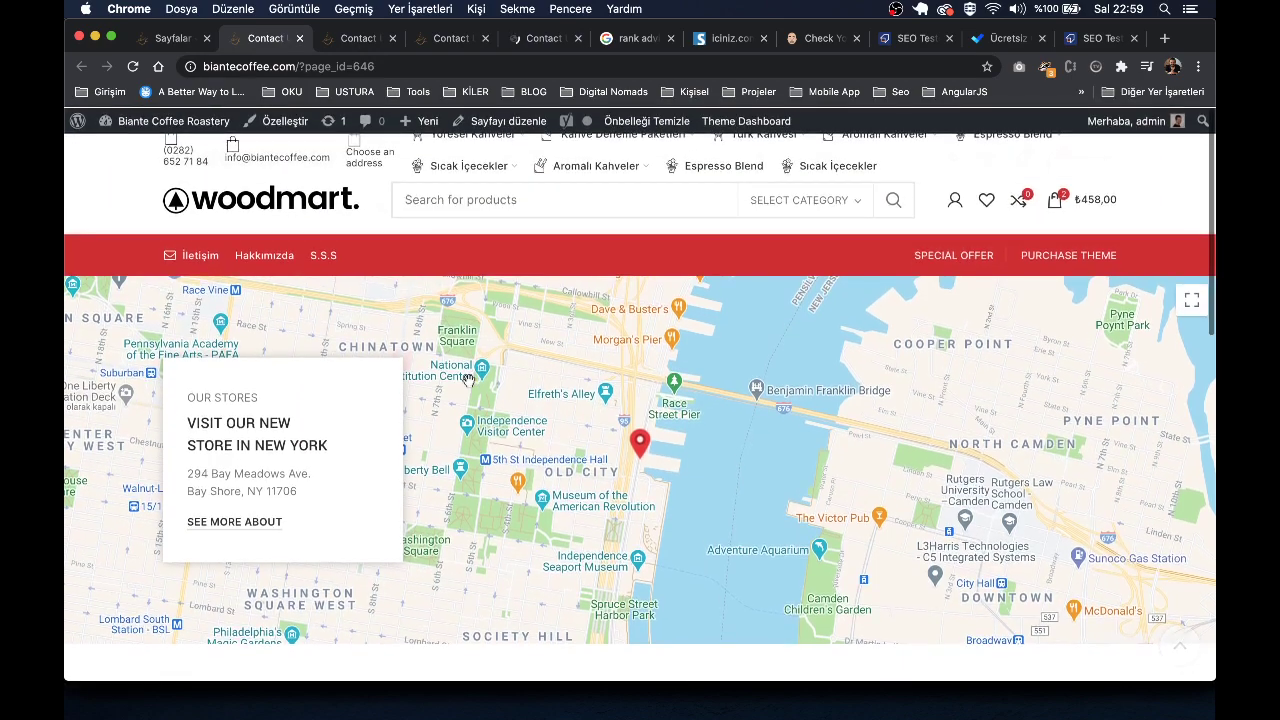
scroll(508, 532, down, 10)
scroll(509, 374, up, 5)
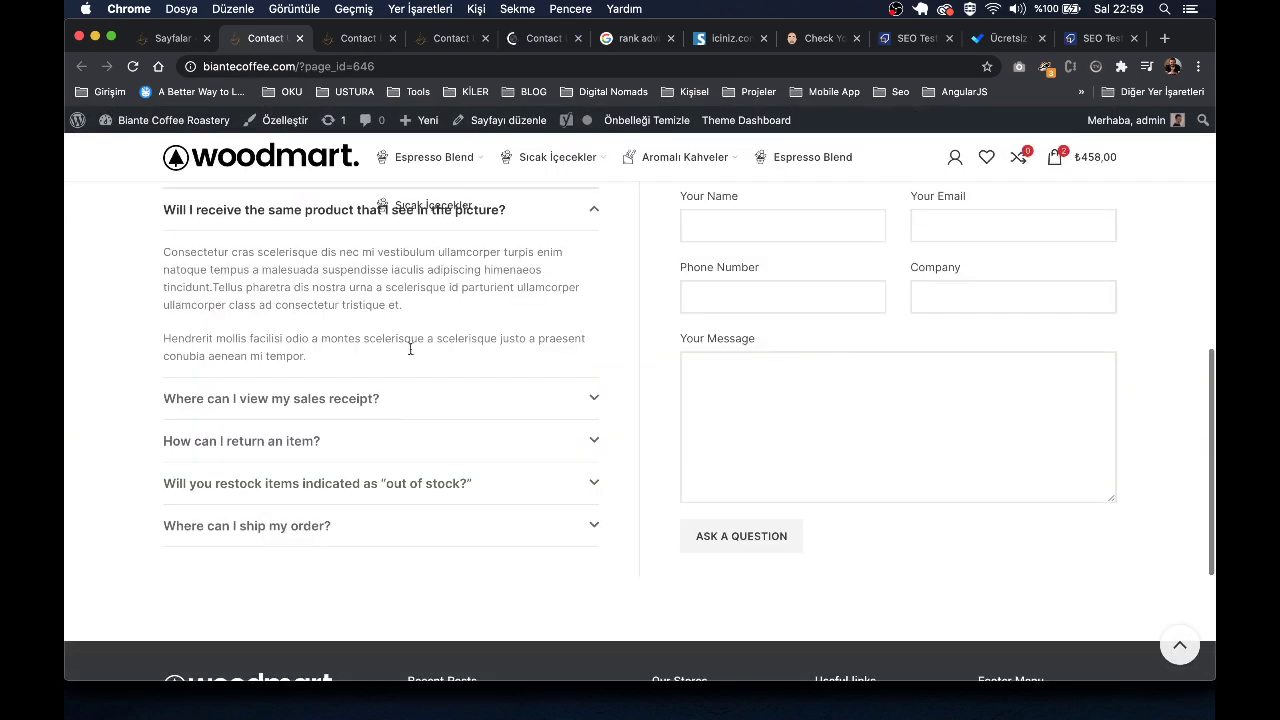
Step: Examine the layouts of the Contact Us 2 and Contact Us 3 pages, including their maps, contact details and form
key(ctrl+Tab)
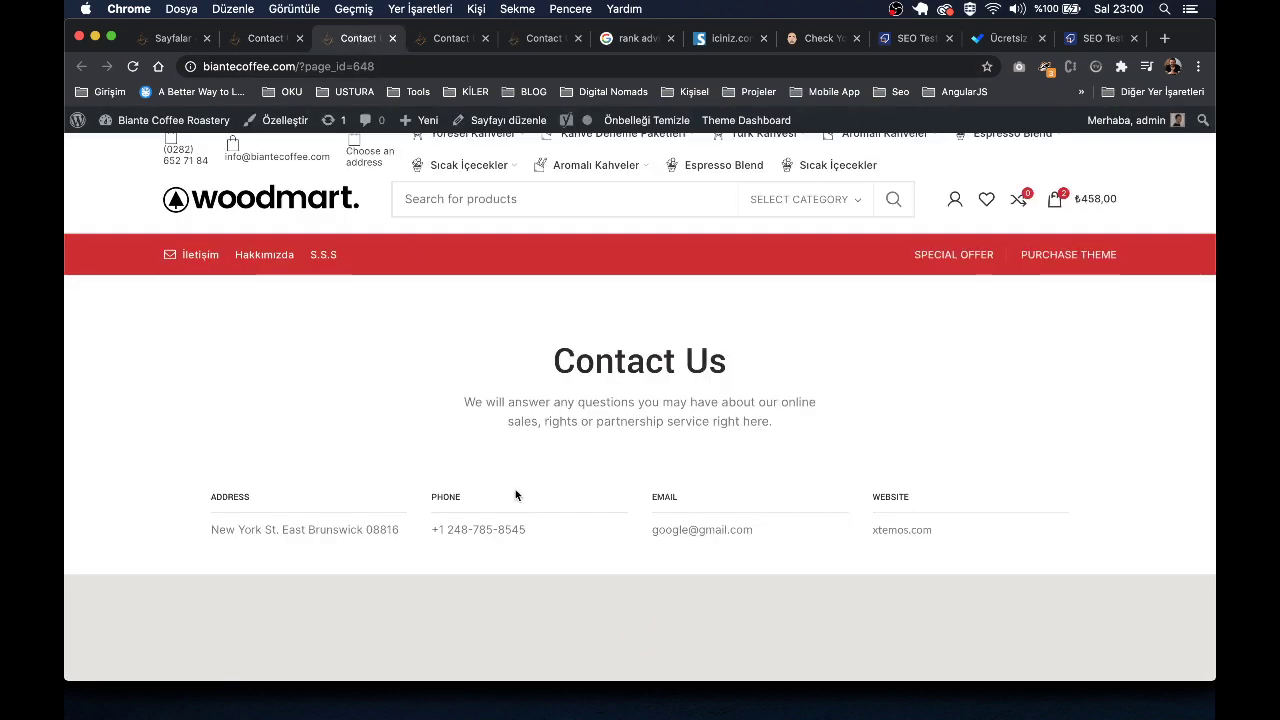
scroll(516, 489, down, 7)
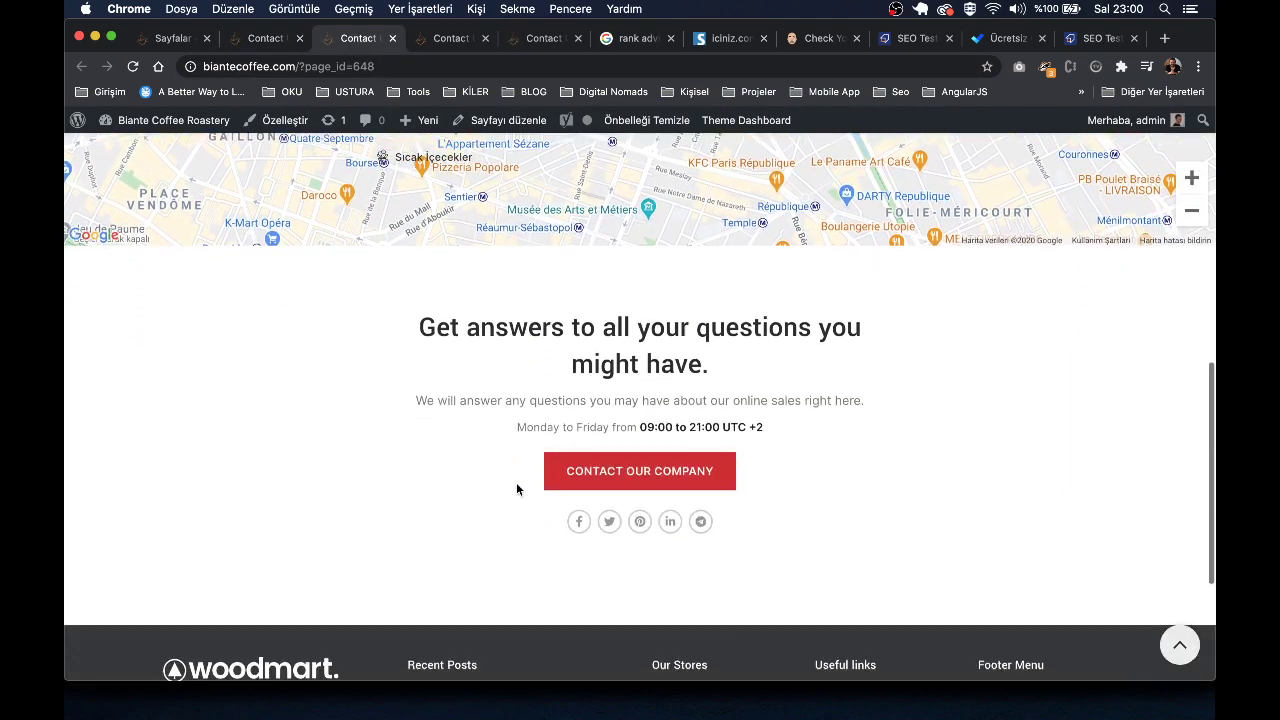
scroll(519, 489, up, 7)
key(ctrl+Tab)
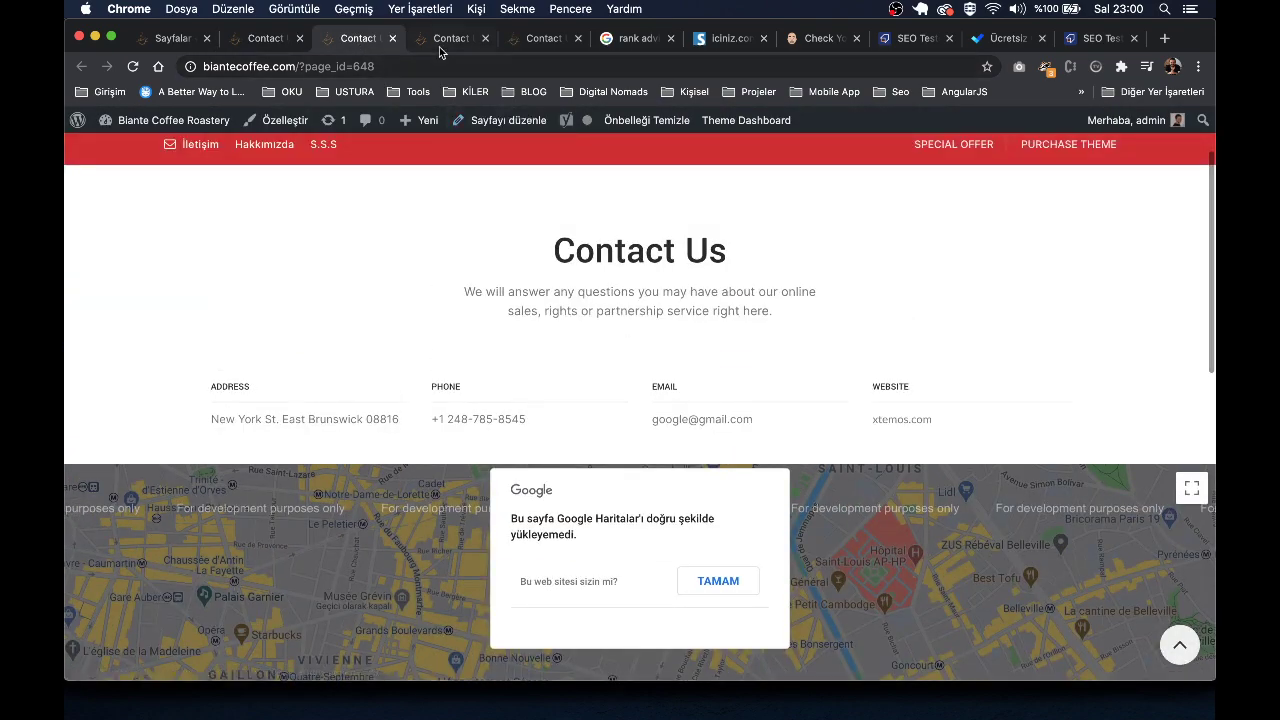
scroll(495, 542, down, 2)
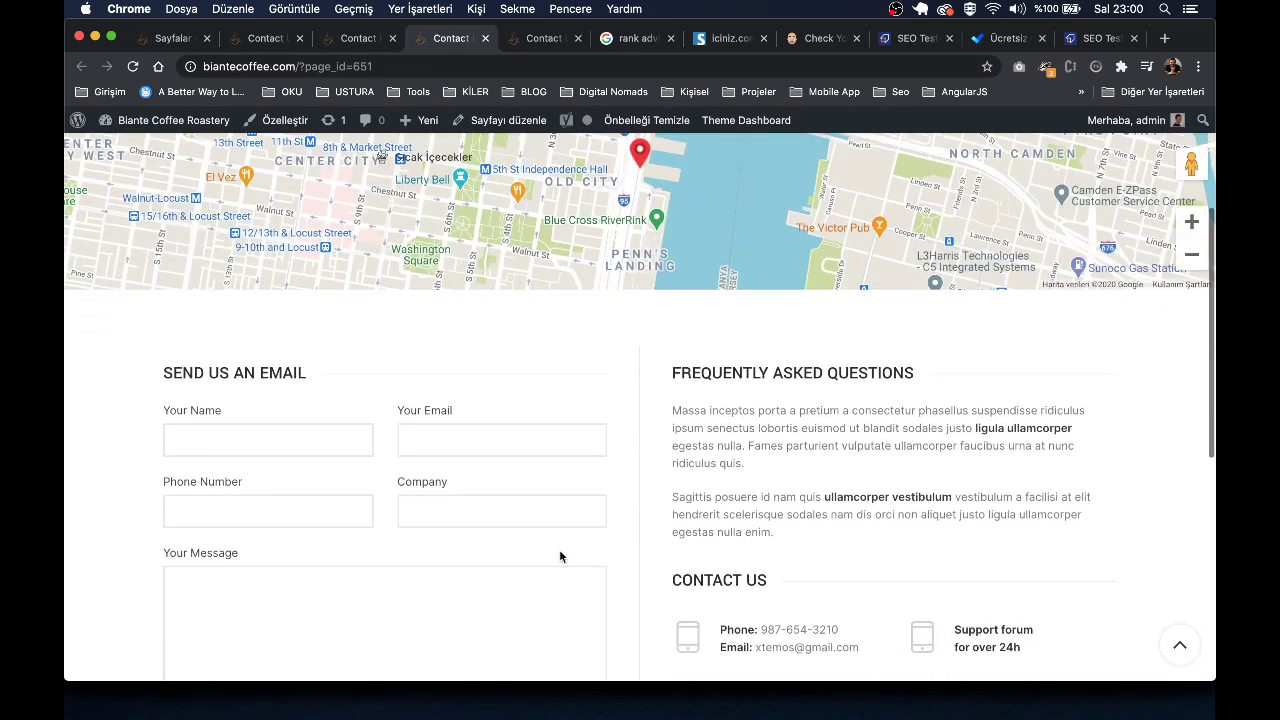
scroll(535, 263, down, 3)
scroll(628, 214, up, 6)
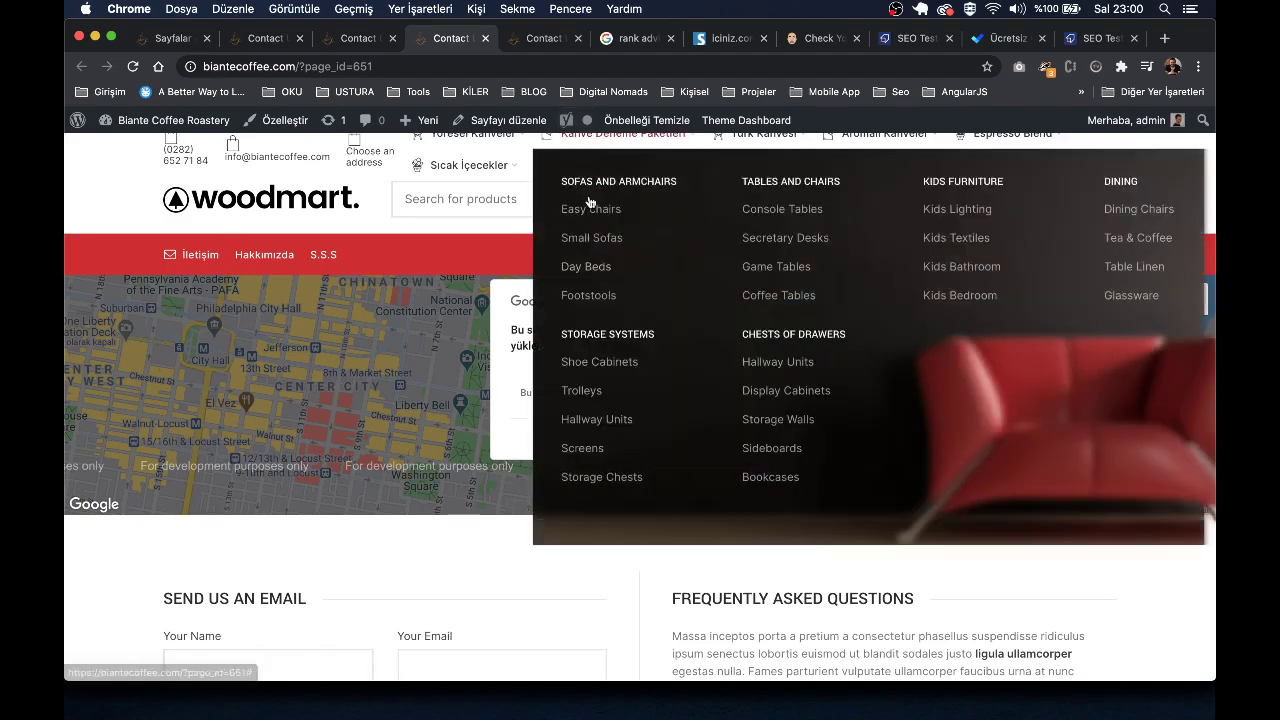
Step: Examine the Contact Us 4 page's address blocks, map and remaining content
click(544, 37)
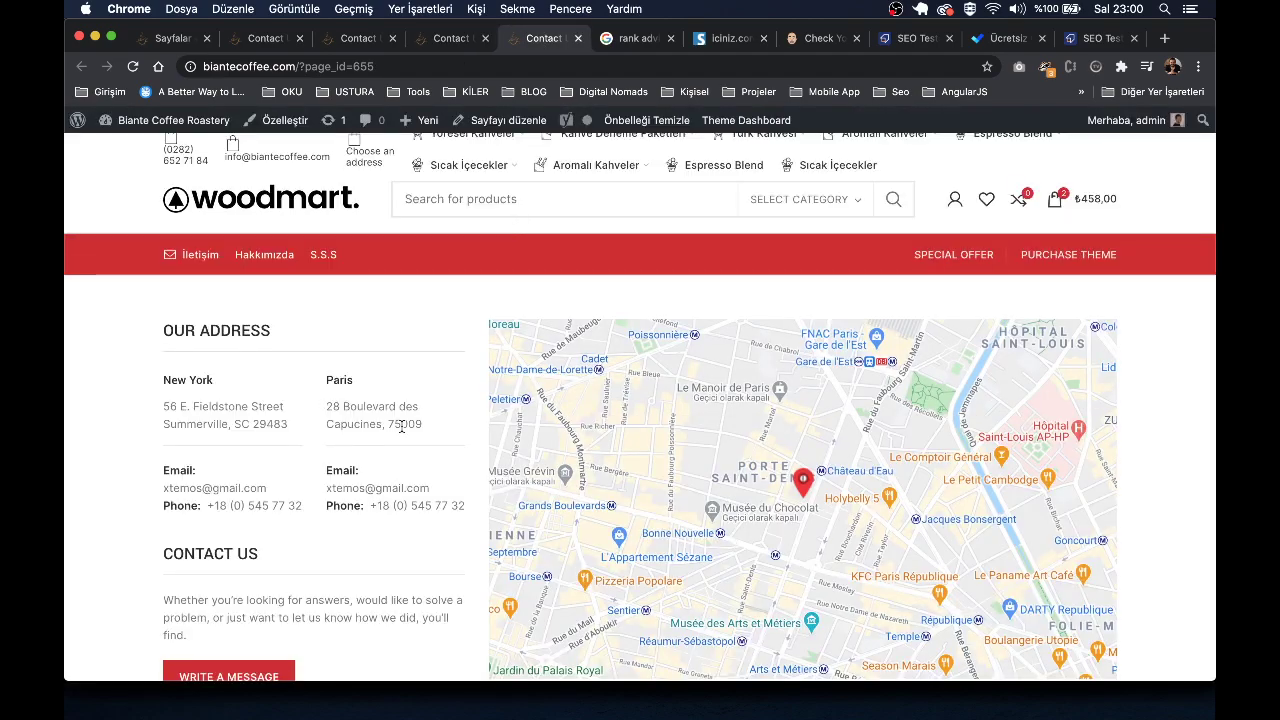
scroll(766, 489, up, 2)
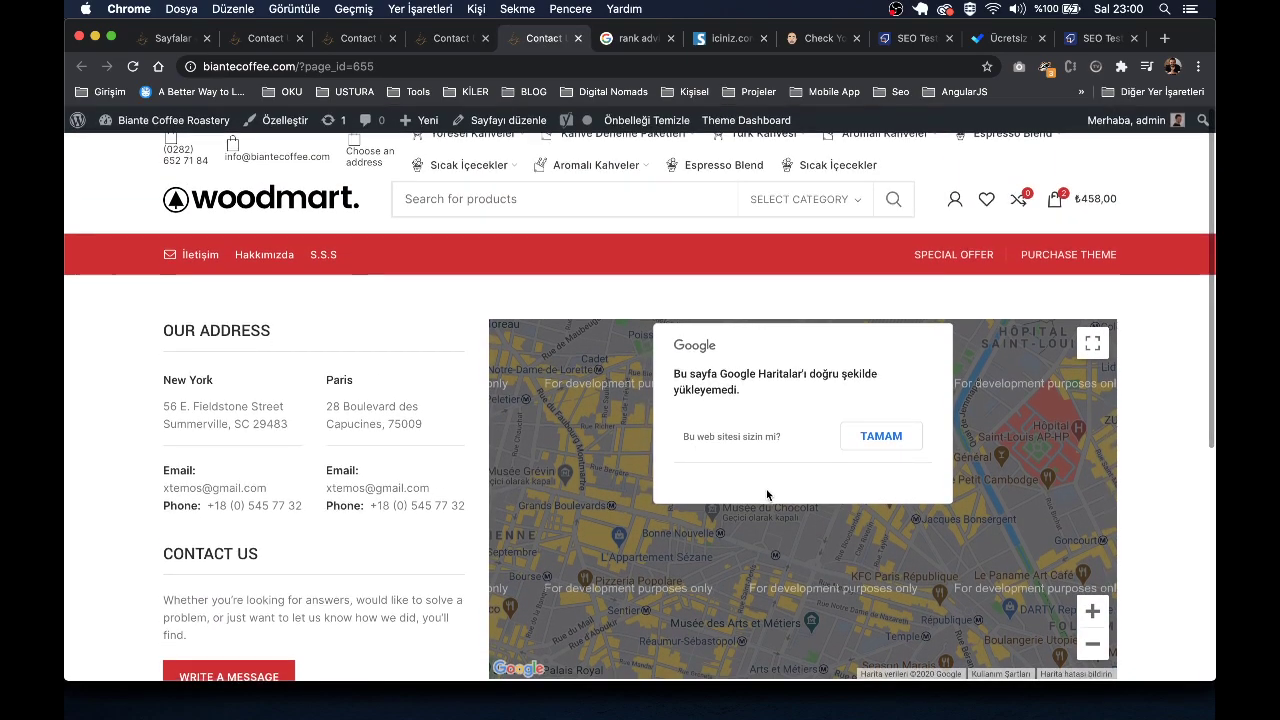
scroll(499, 484, down, 5)
scroll(499, 484, down, 2)
scroll(463, 369, up, 5)
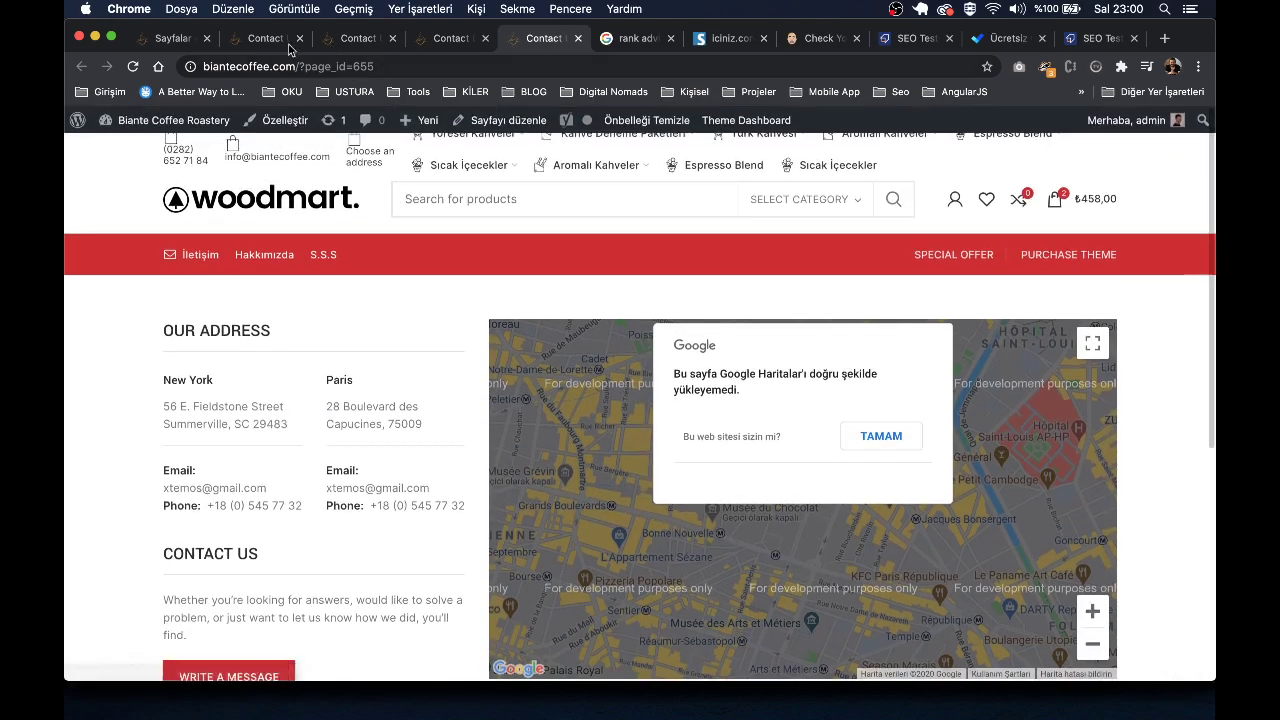
Step: Compare the Contact Us page's map, FAQ and form layout with the Contact Us 2 page again
click(267, 39)
scroll(420, 423, up, 2)
scroll(420, 423, down, 6)
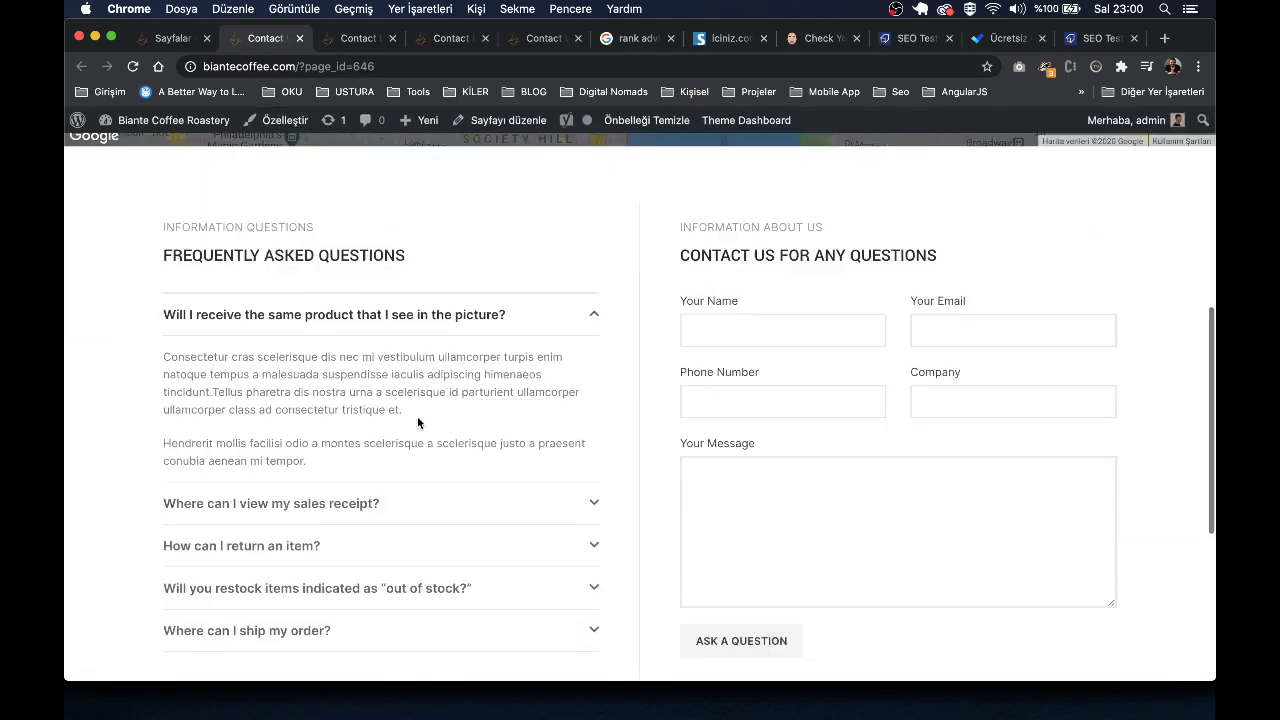
scroll(410, 400, up, 10)
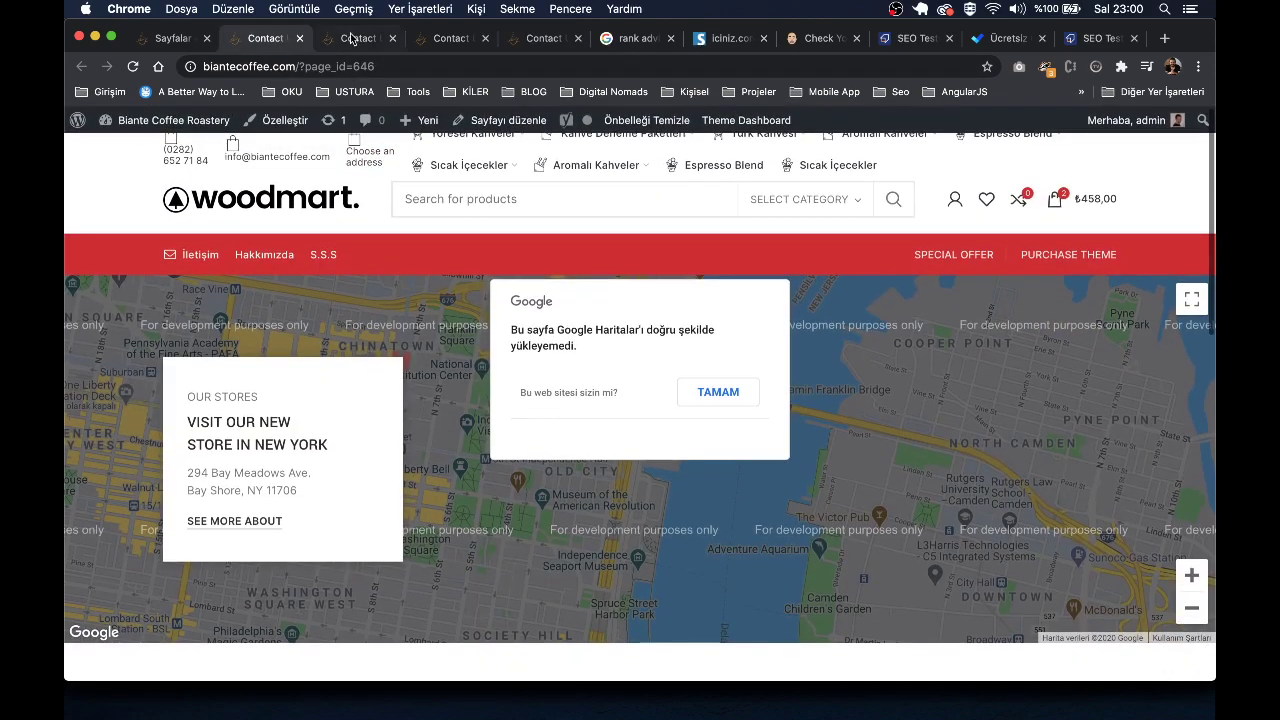
click(354, 39)
scroll(535, 346, down, 5)
scroll(535, 346, up, 5)
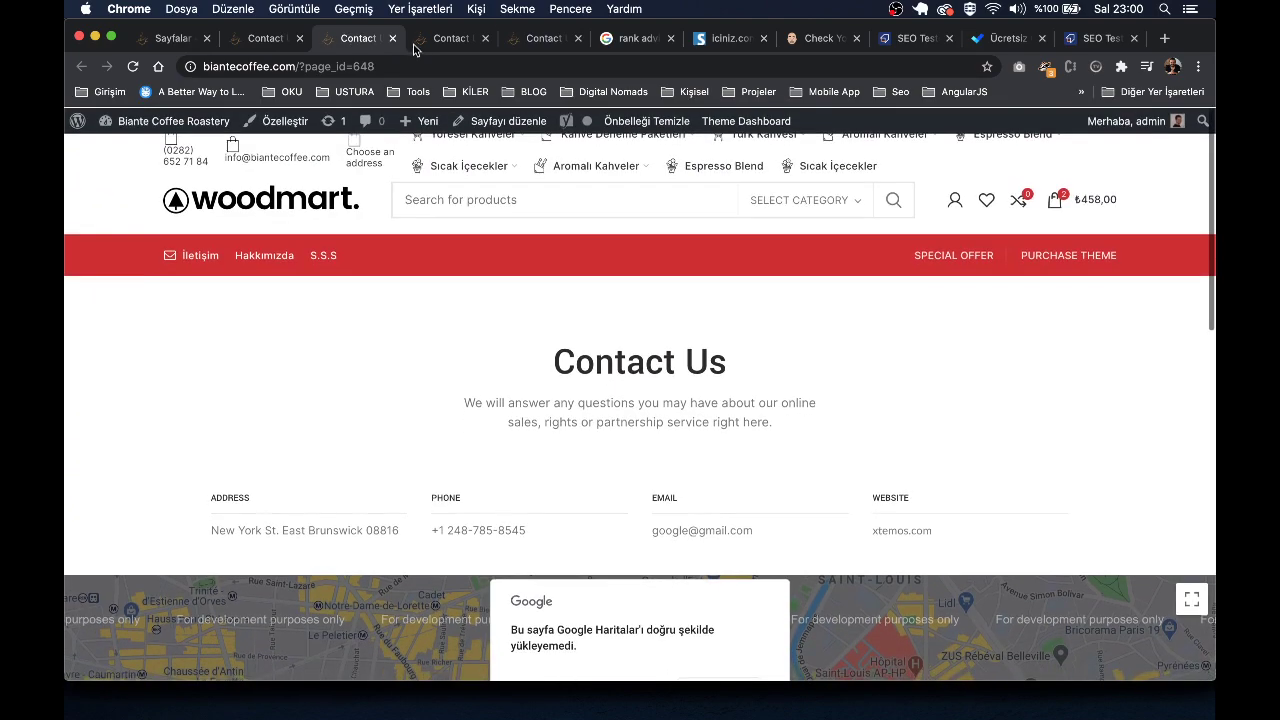
Step: Close the Contact Us 2, Contact Us 3 and Contact Us 4 browser tabs, keeping only the Contact Us page open
click(392, 38)
click(273, 45)
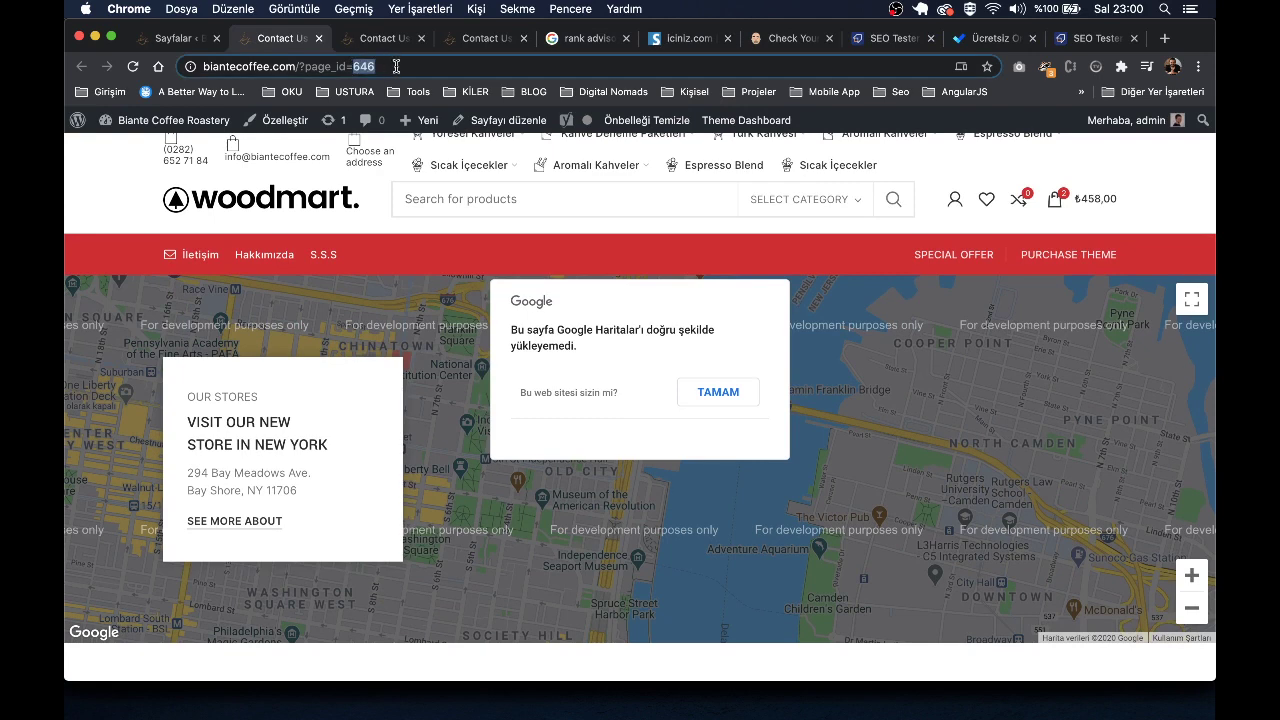
click(381, 44)
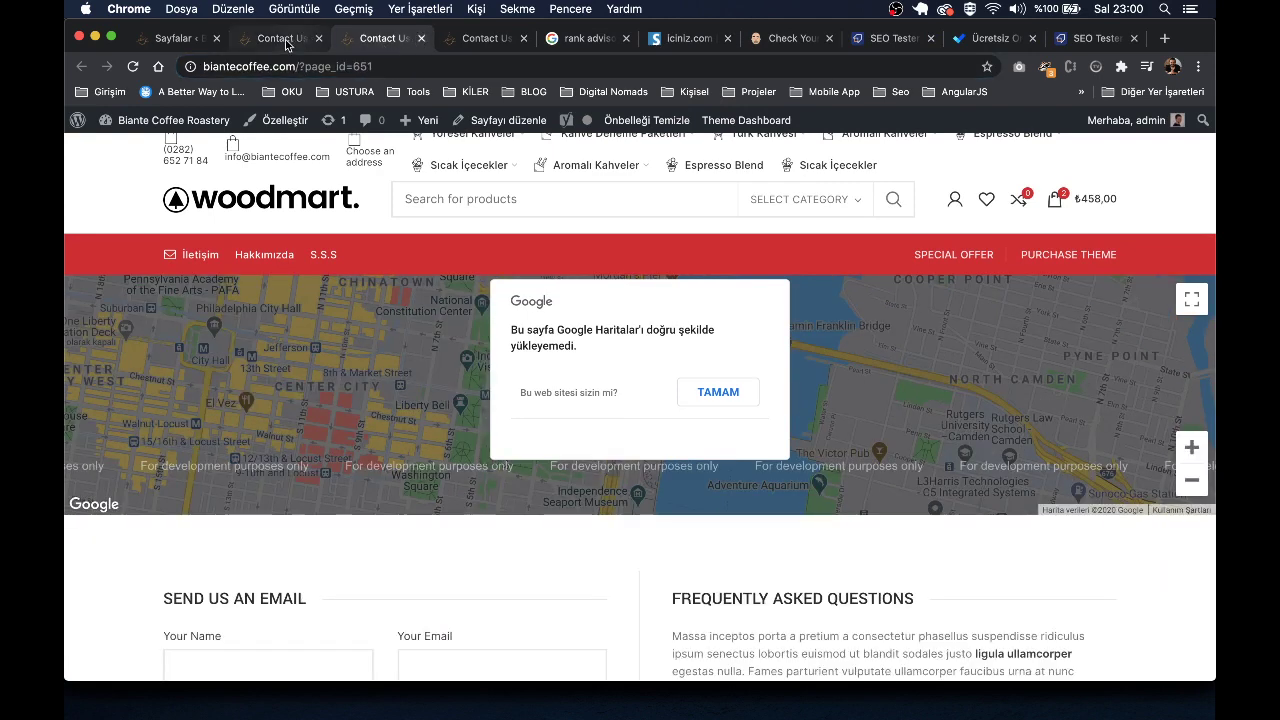
click(421, 38)
click(421, 38)
Step: Return to the WordPress page list and move the Contact Us 4 page to the trash
click(186, 40)
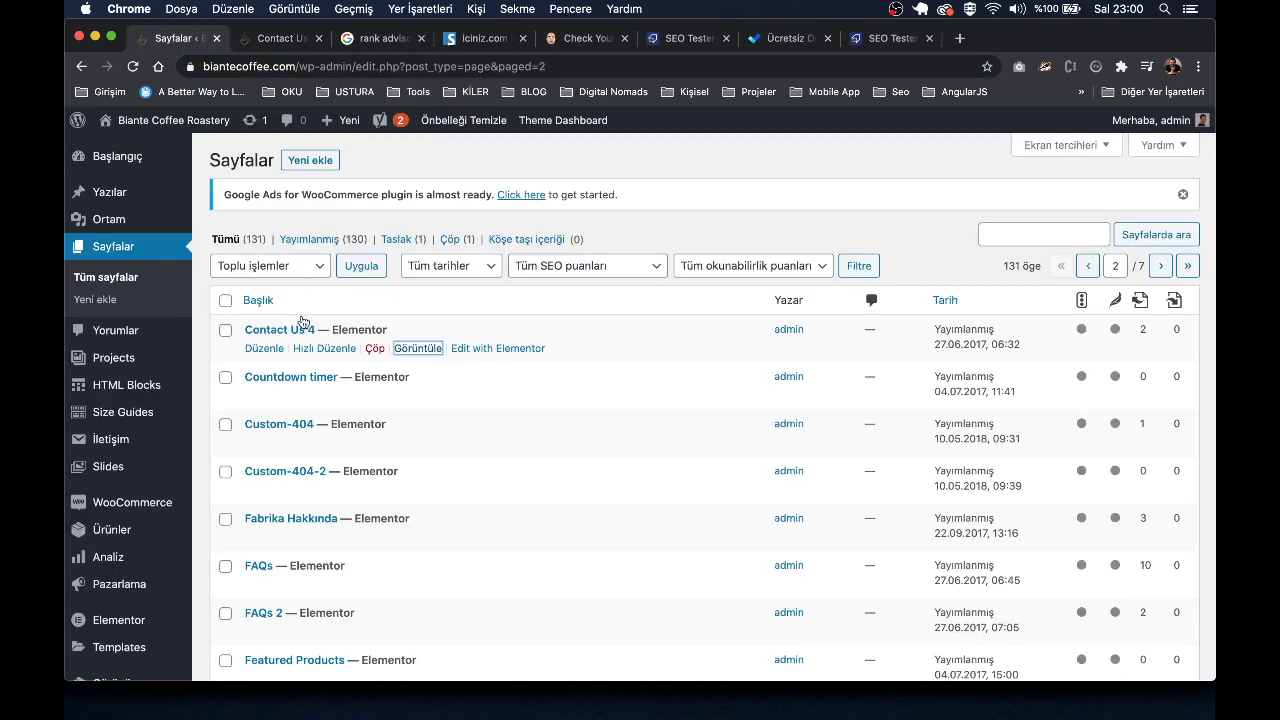
scroll(337, 491, down, 10)
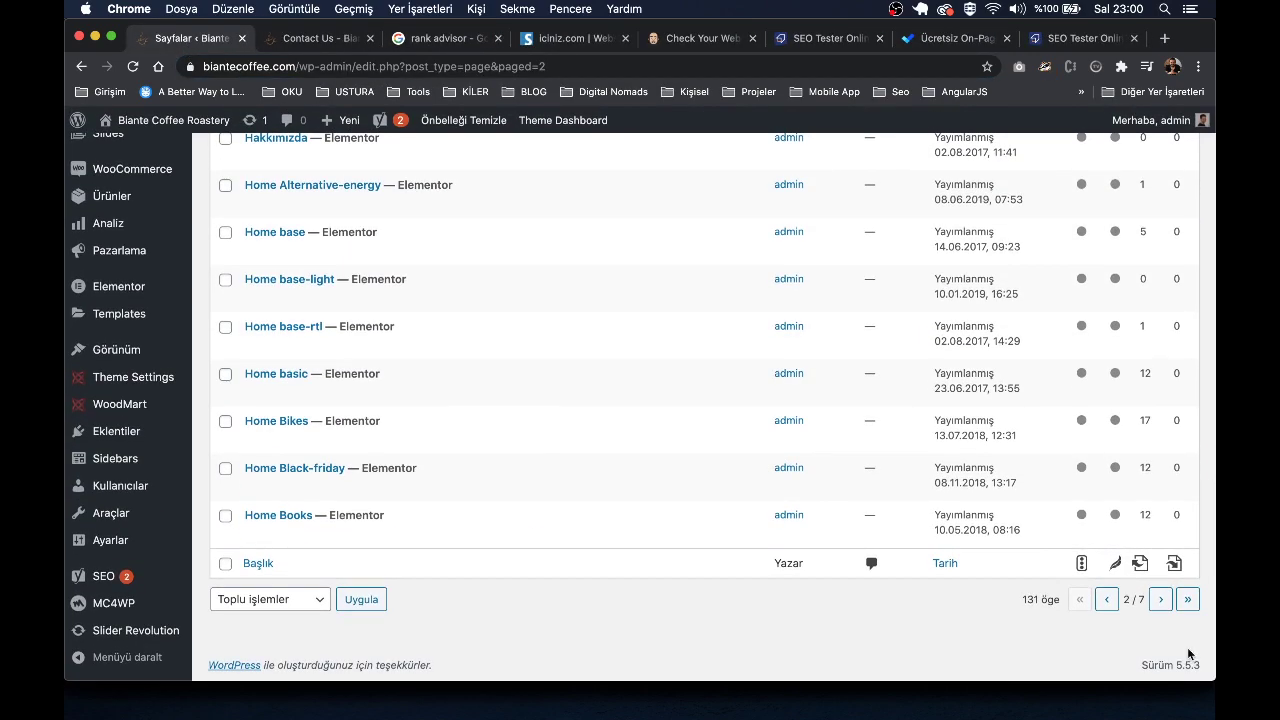
scroll(923, 488, up, 10)
click(225, 330)
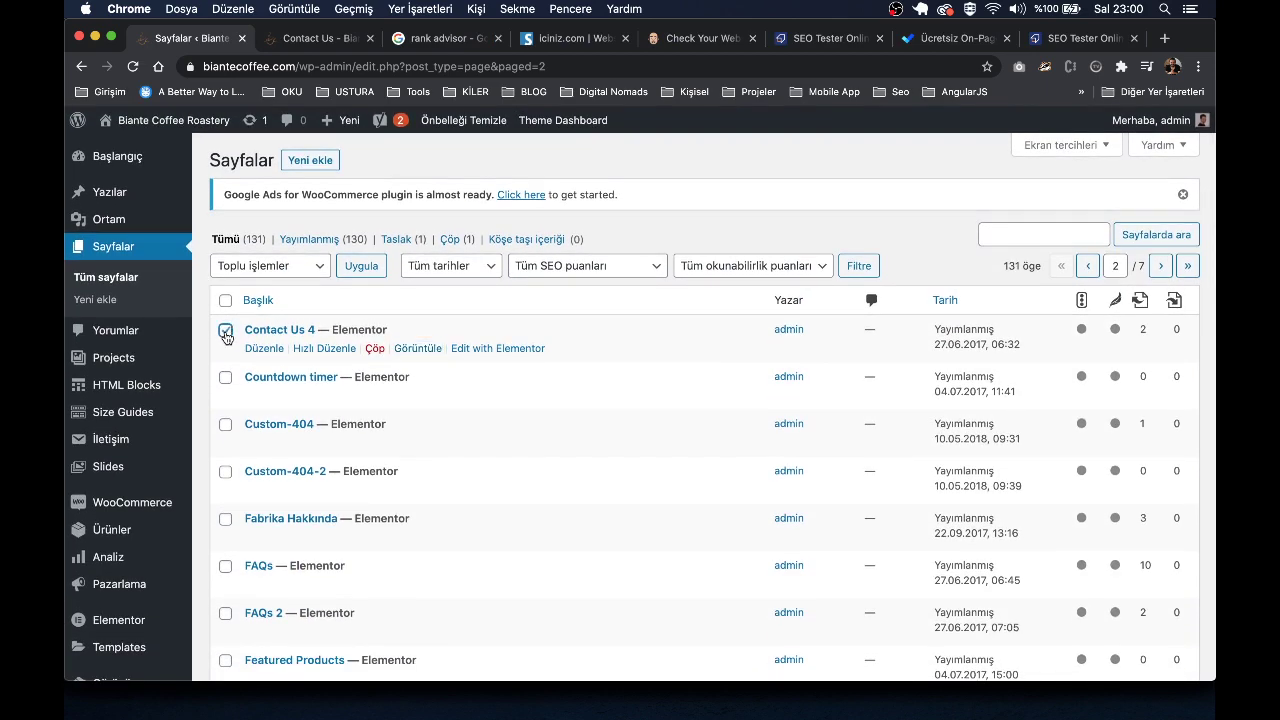
click(374, 350)
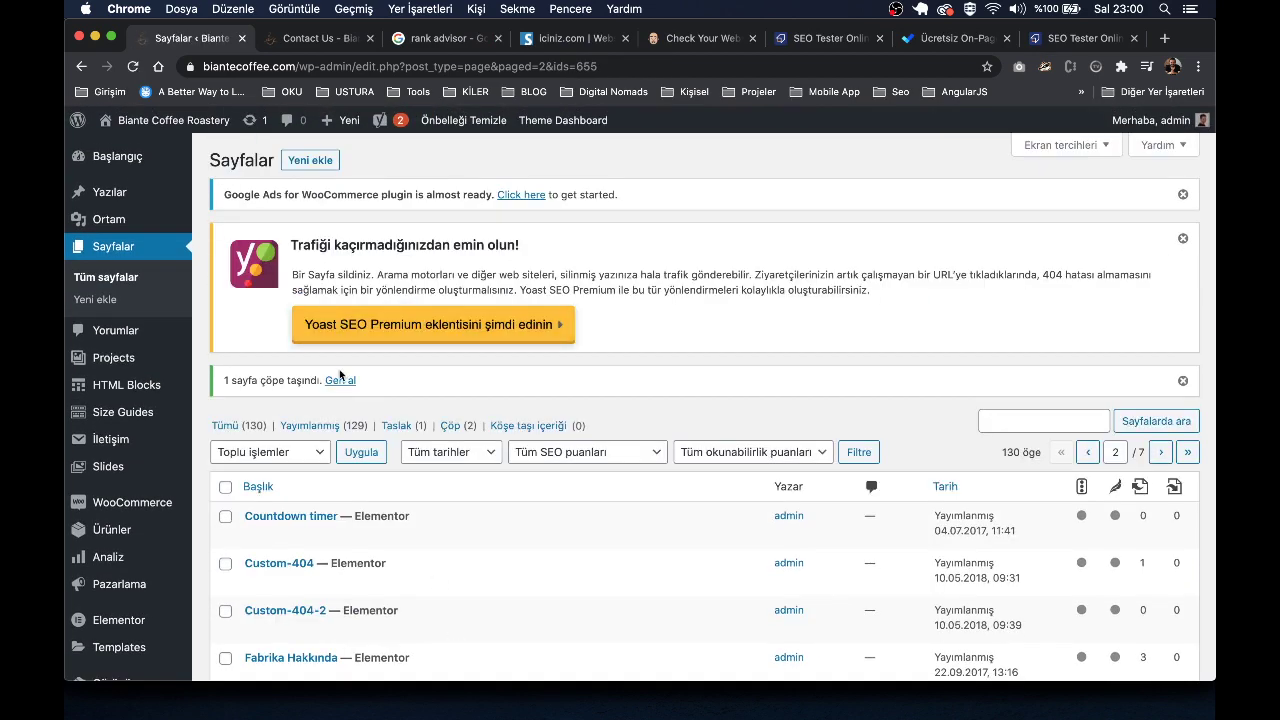
Step: Go back to the first page of the page list and locate the Contact Us entry
scroll(545, 573, down, 15)
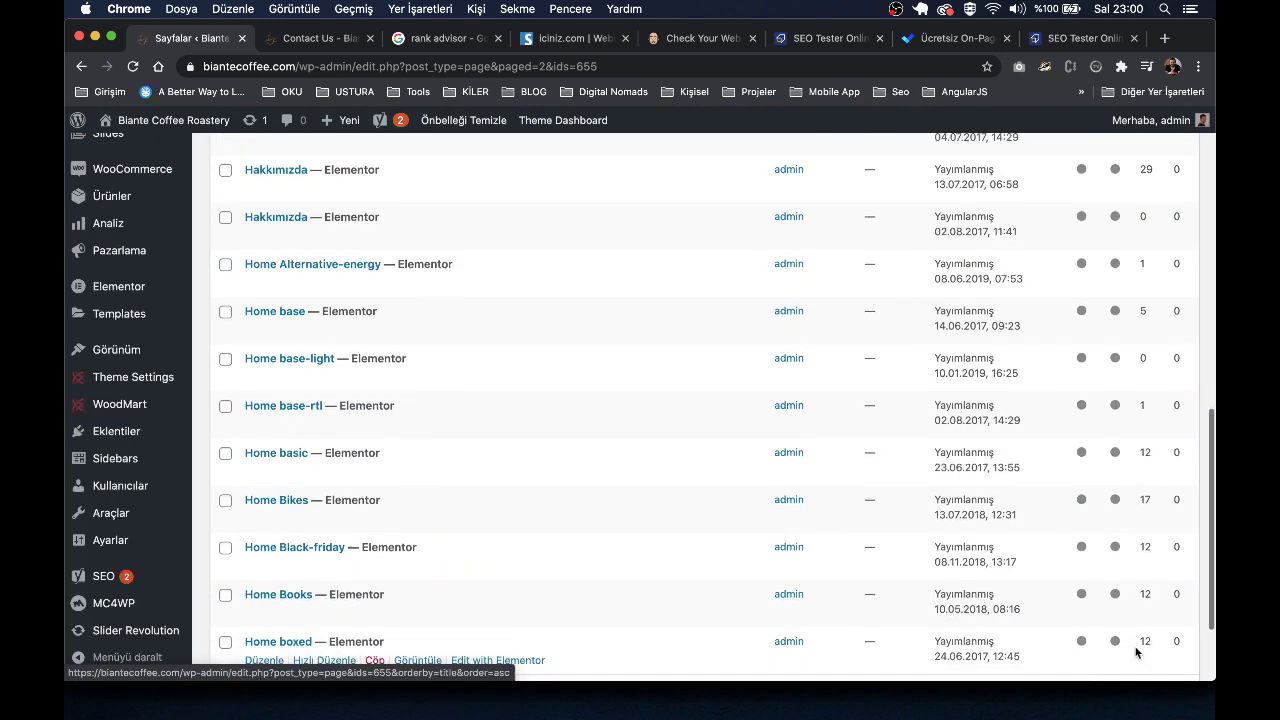
click(1108, 602)
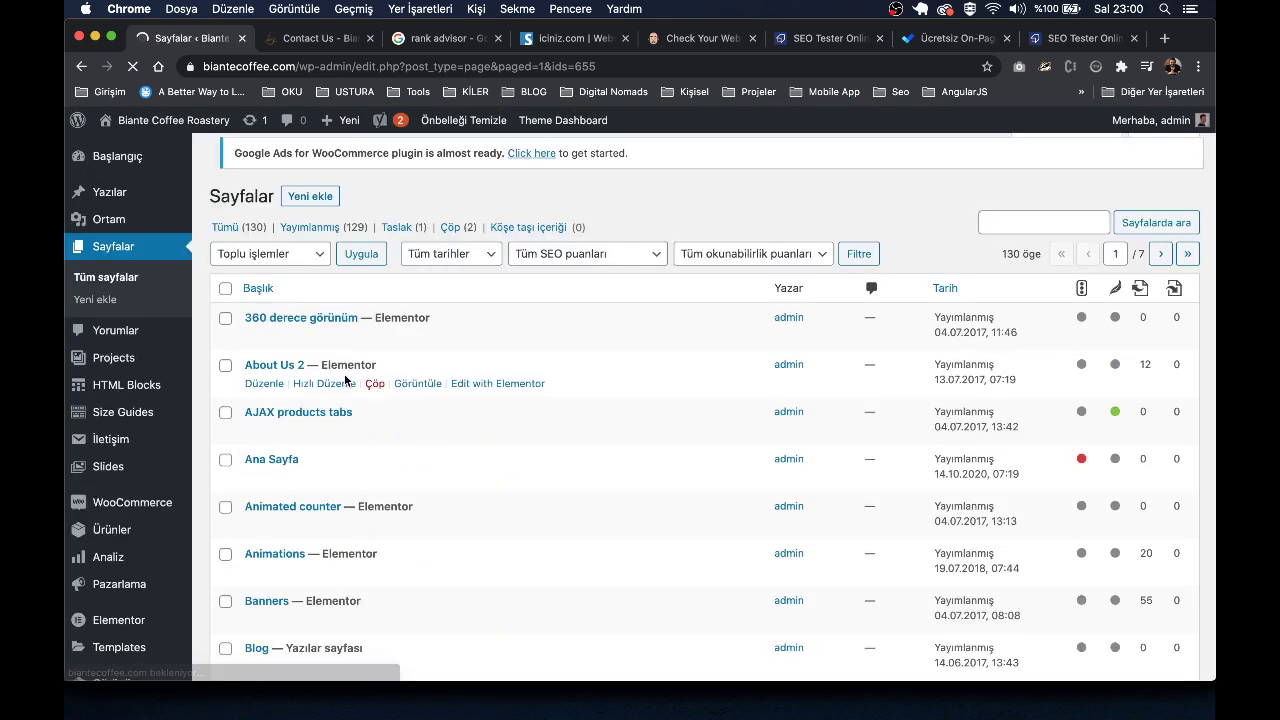
scroll(344, 373, down, 5)
scroll(300, 295, up, 2)
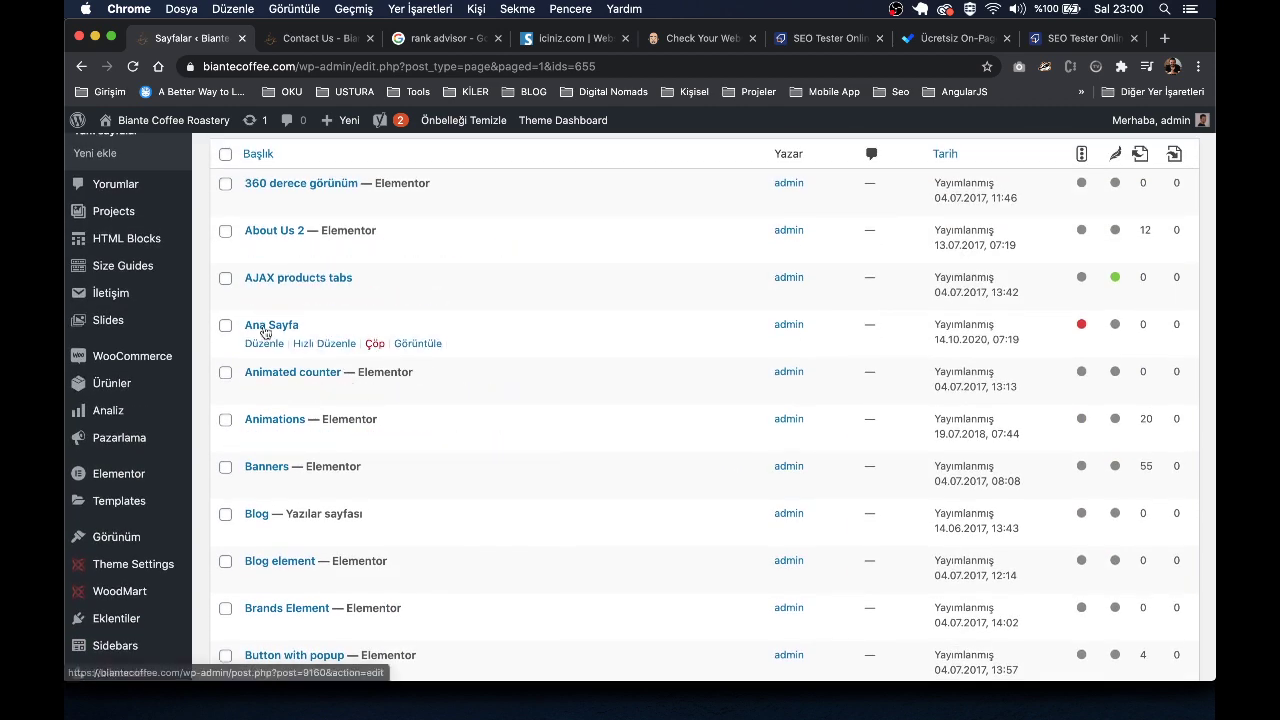
scroll(266, 331, down, 8)
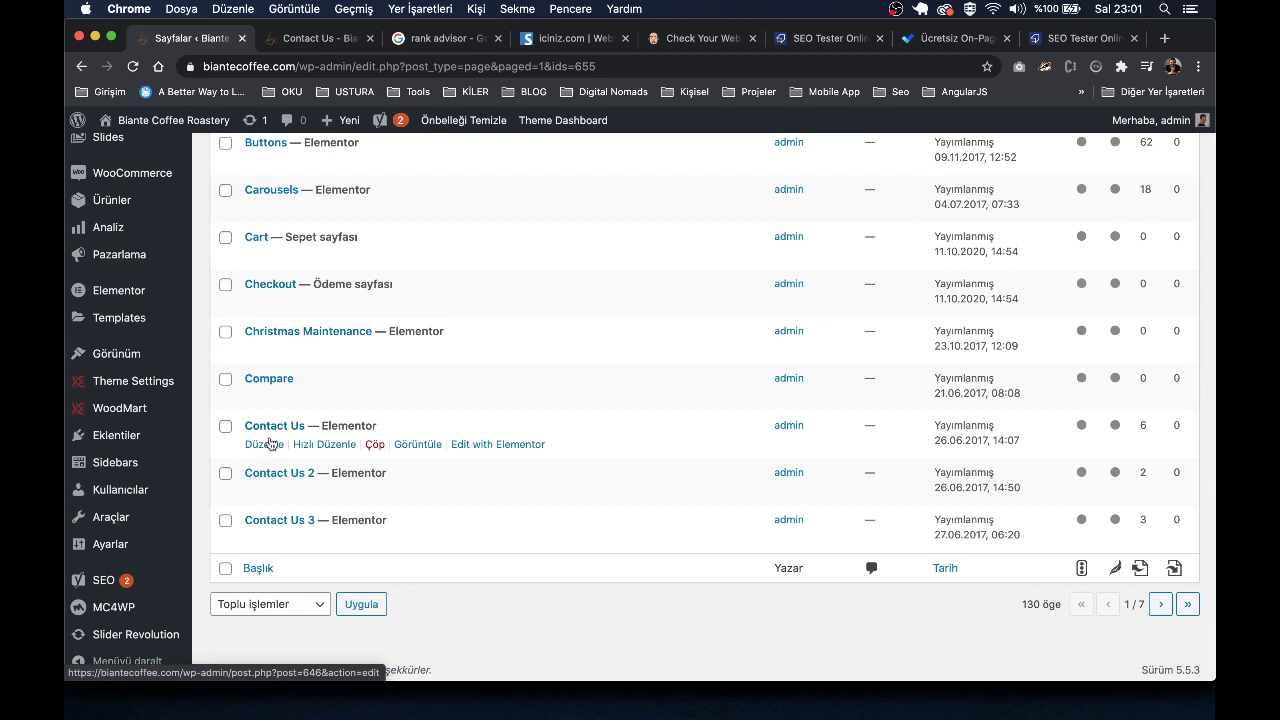
Step: Quick-edit the Contact Us page, setting its title to "İletişim" and its slug to "iletisim", and update it
click(309, 445)
double_click(297, 450)
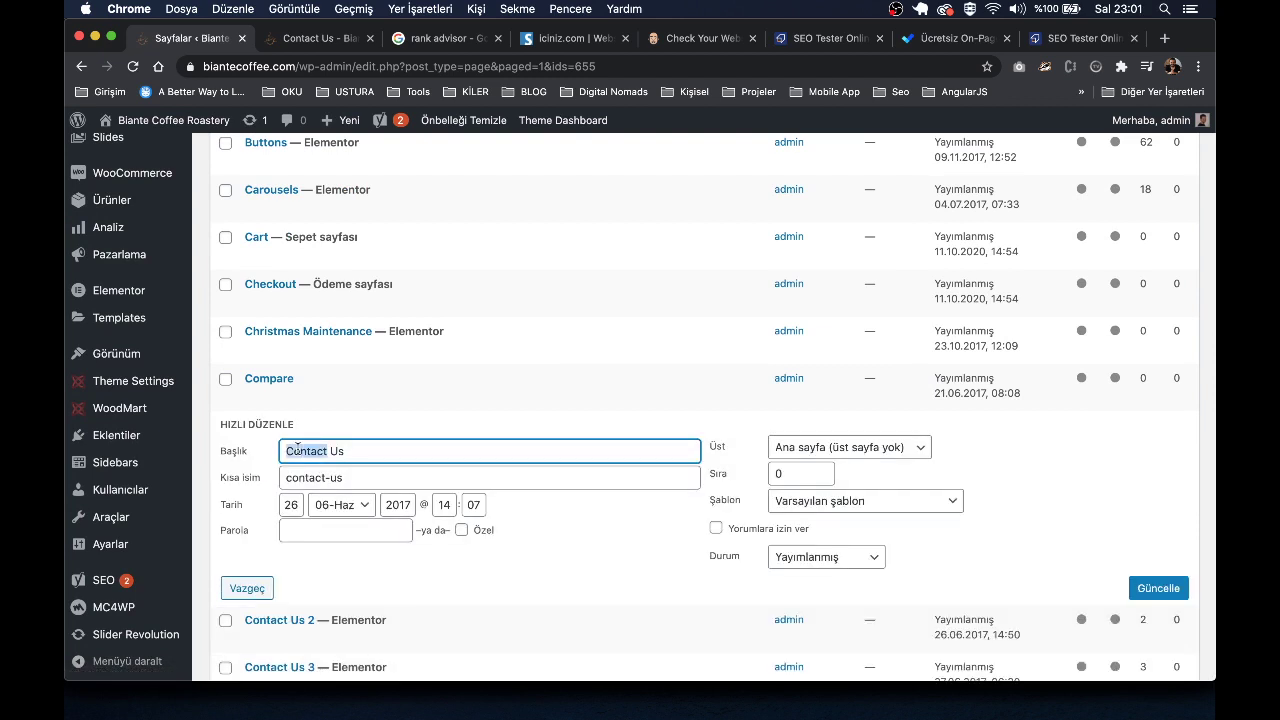
text(İletişim)
key(Tab)
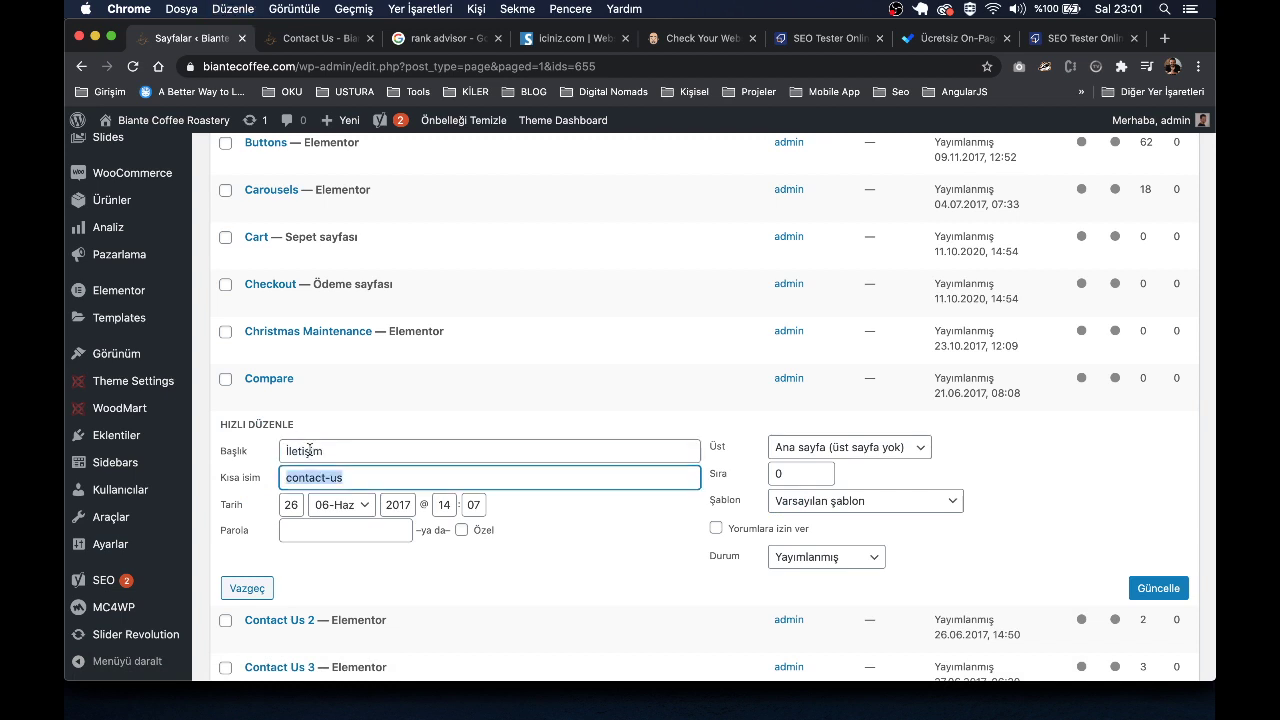
text(iletisim)
key(super+a)
click(1160, 590)
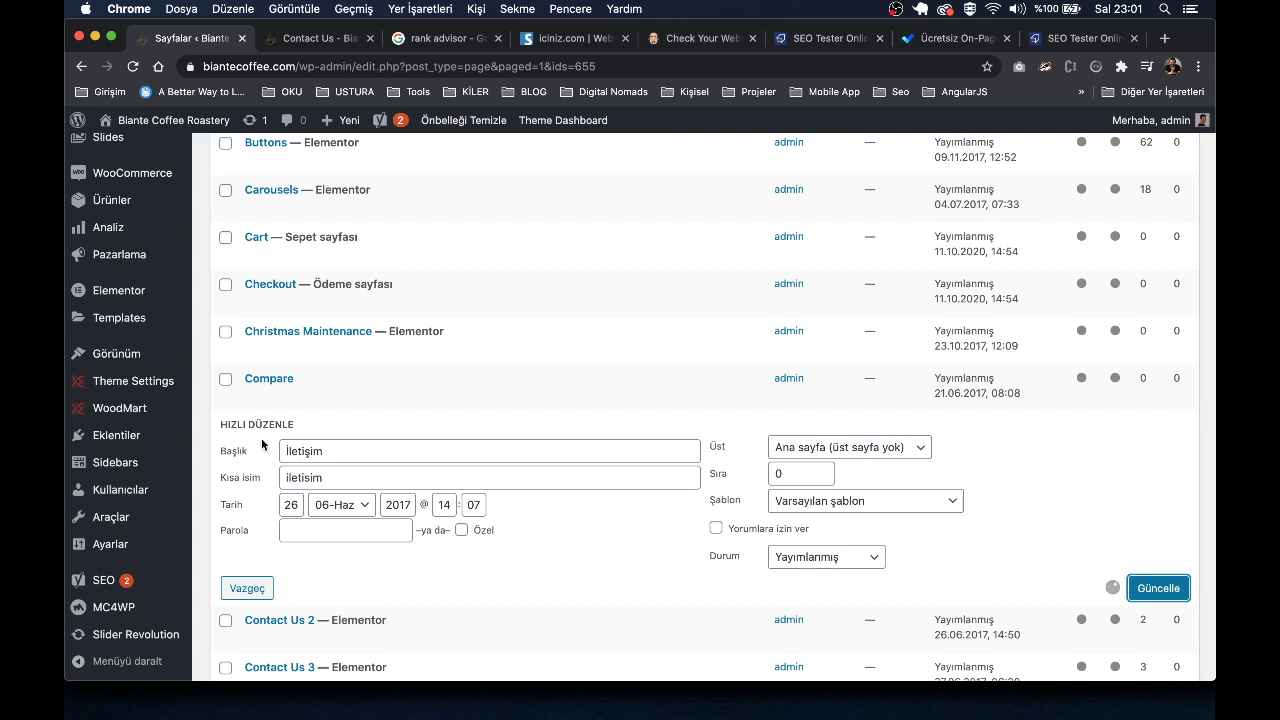
Step: Look through the first page of the page list, from 360 derece görünüm down to Contact Us 3
scroll(342, 459, up, 4)
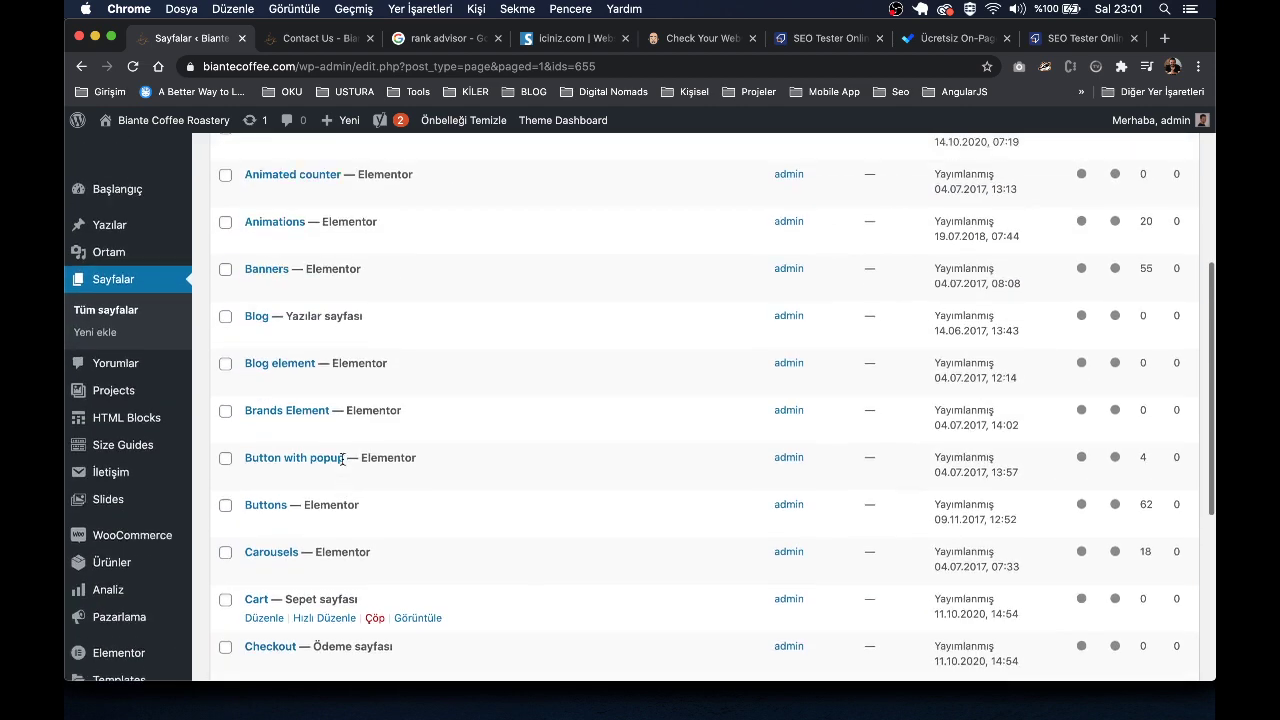
scroll(342, 459, up, 2)
scroll(343, 457, down, 10)
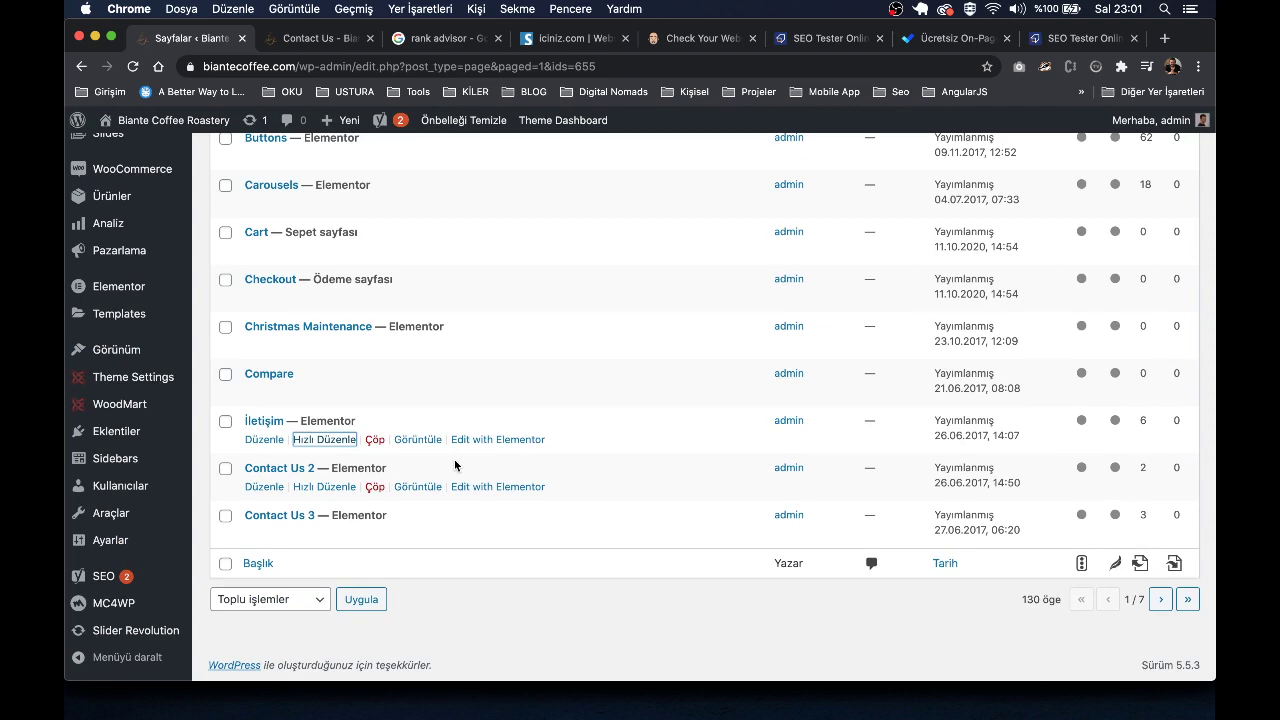
scroll(455, 465, up, 8)
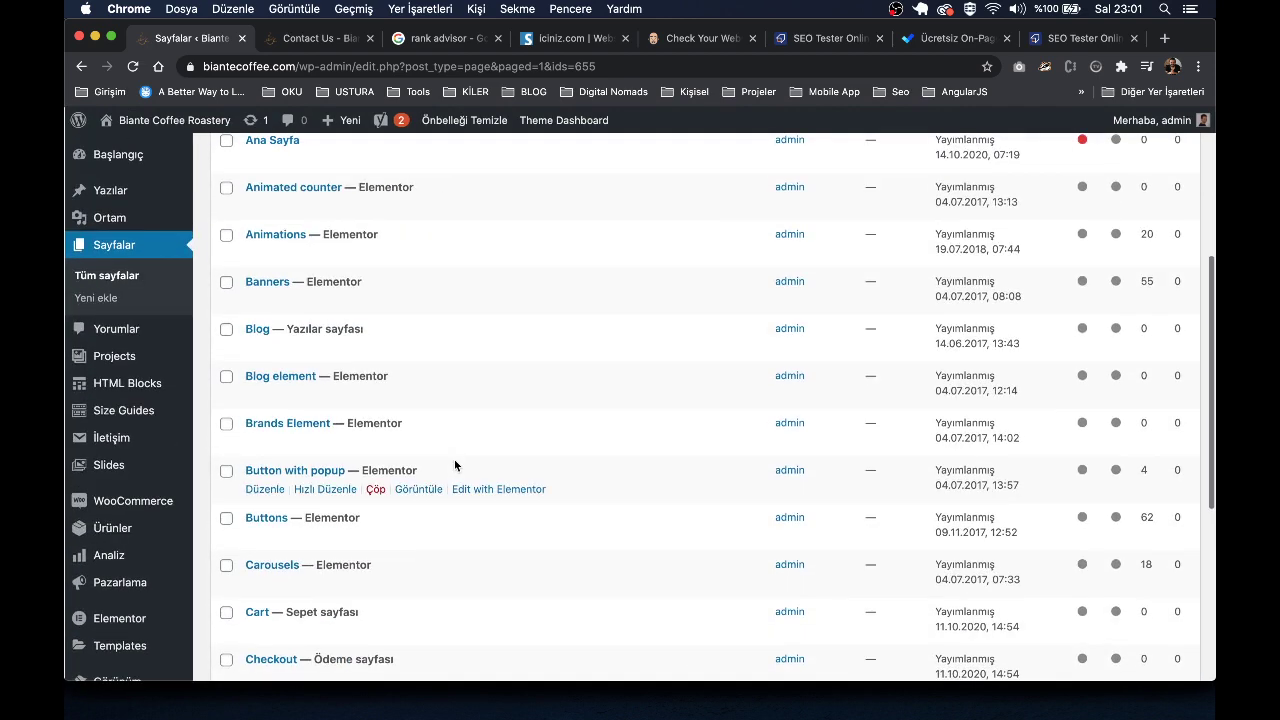
scroll(450, 462, up, 5)
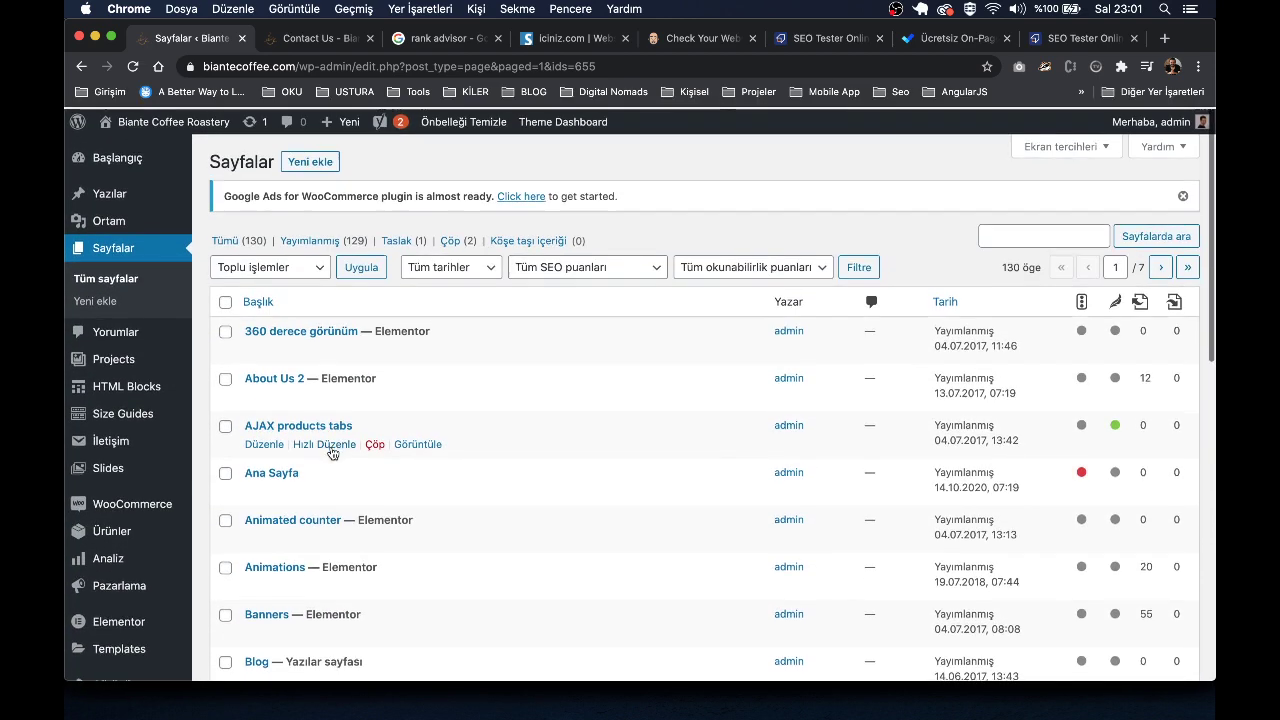
scroll(333, 453, down, 10)
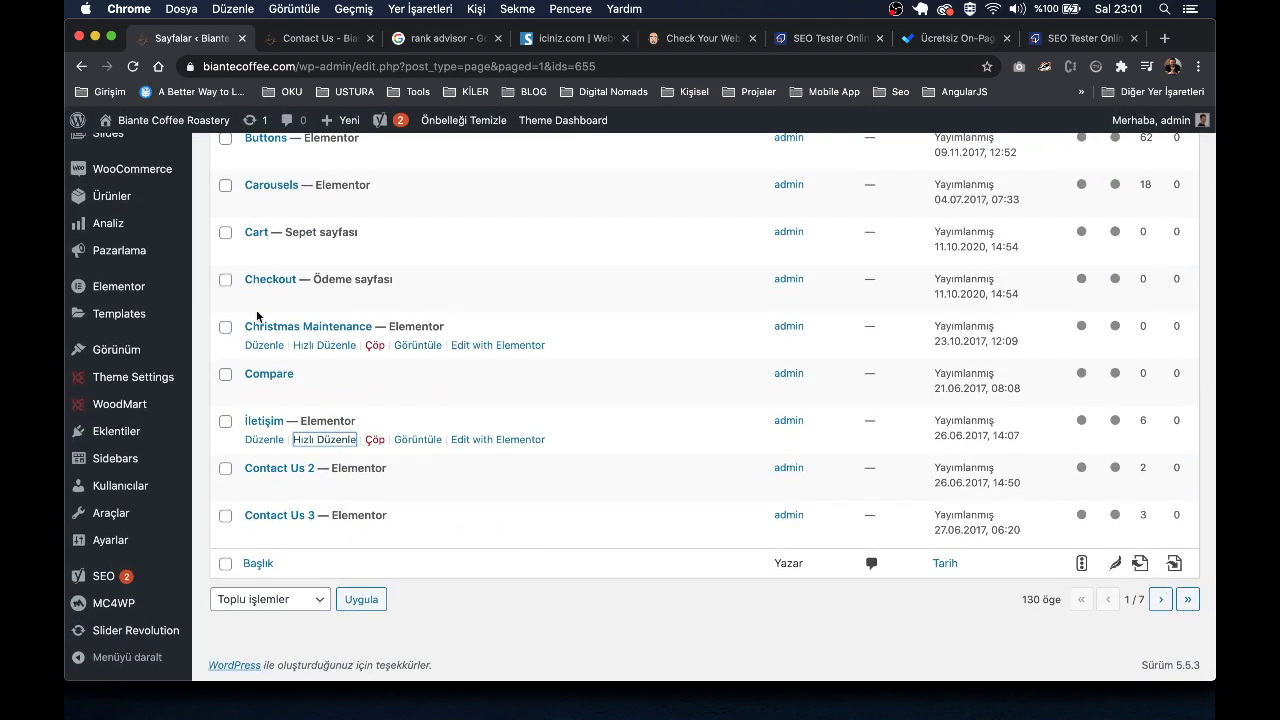
scroll(257, 316, up, 10)
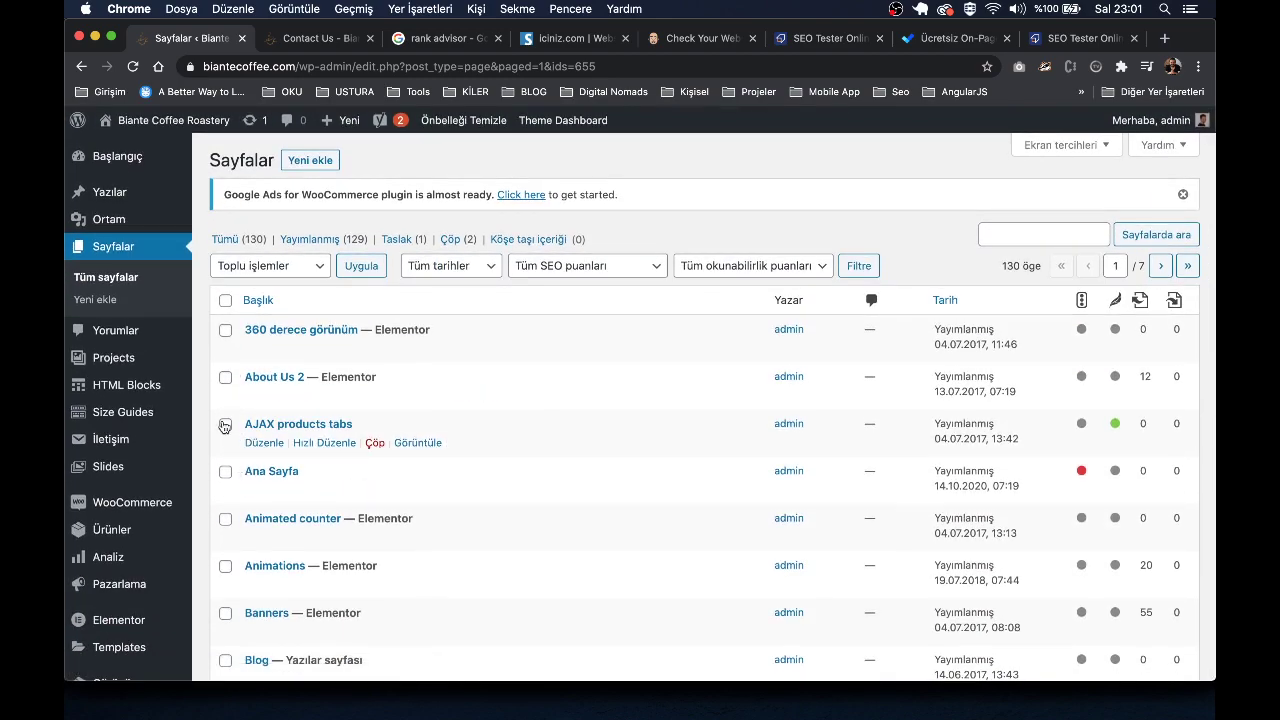
scroll(225, 427, down, 10)
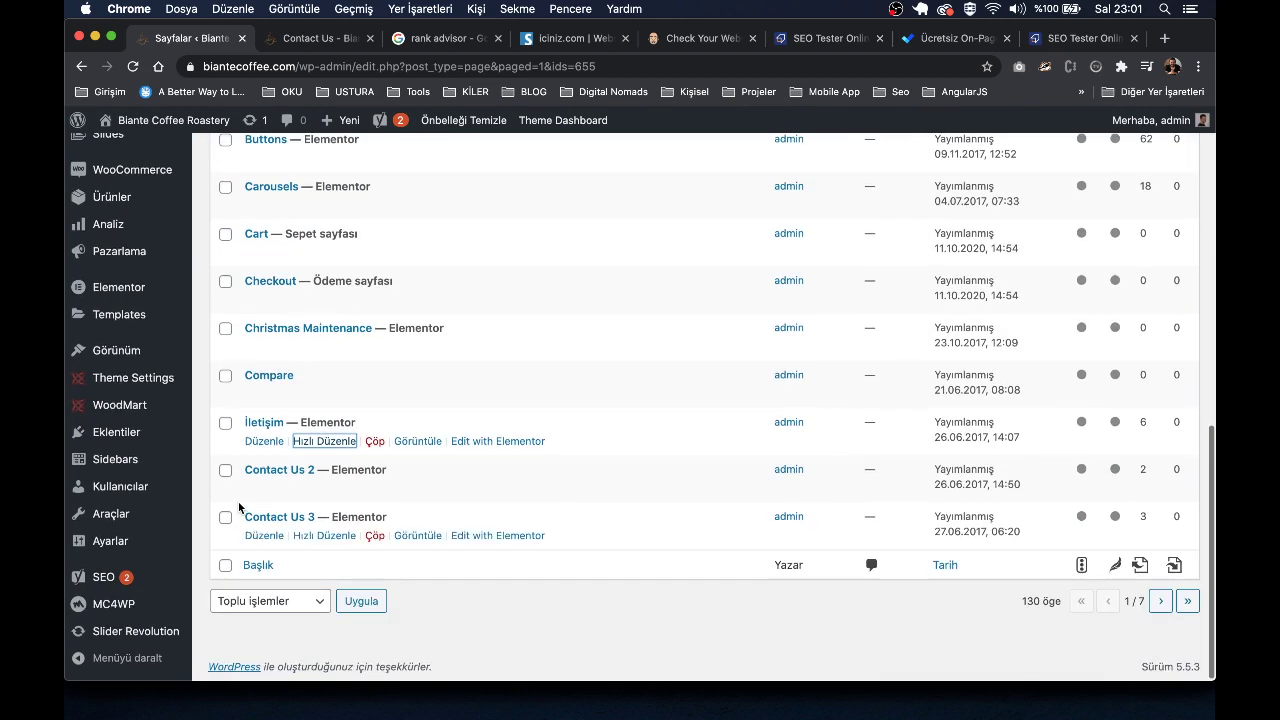
scroll(337, 573, up, 10)
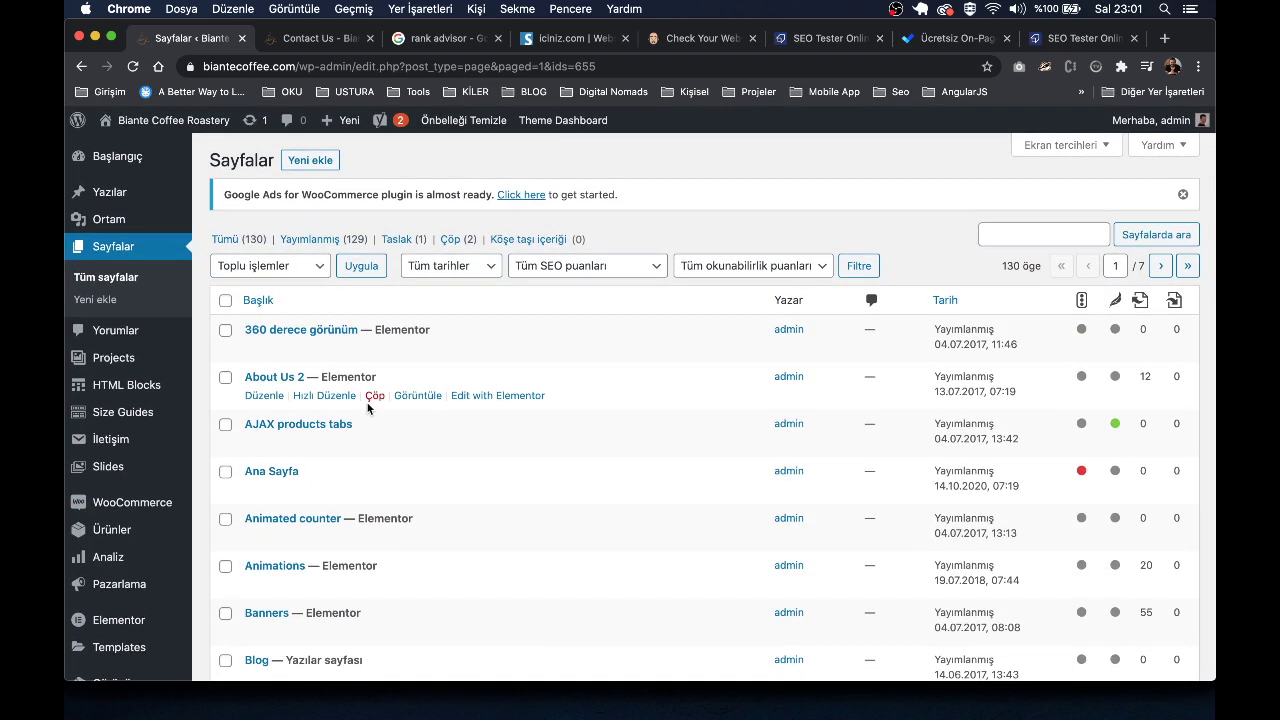
scroll(368, 405, down, 10)
scroll(368, 408, up, 9)
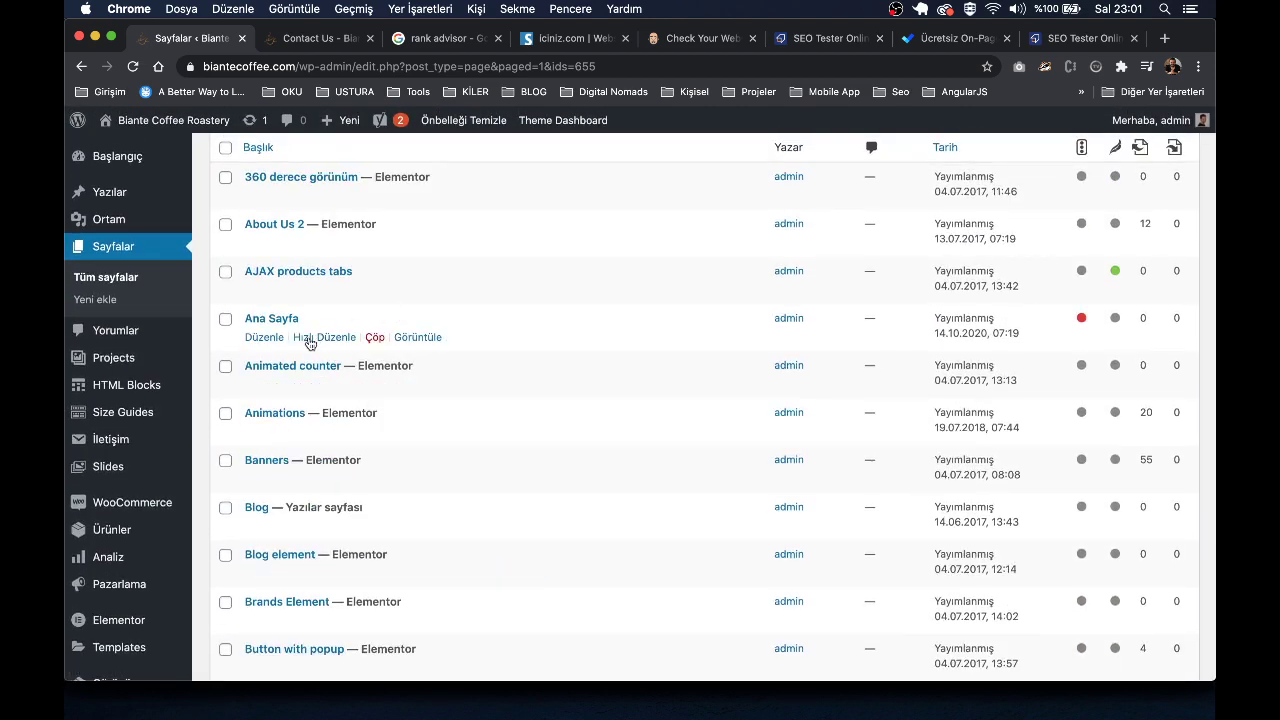
Step: Open the İletişim page for editing
scroll(310, 343, down, 10)
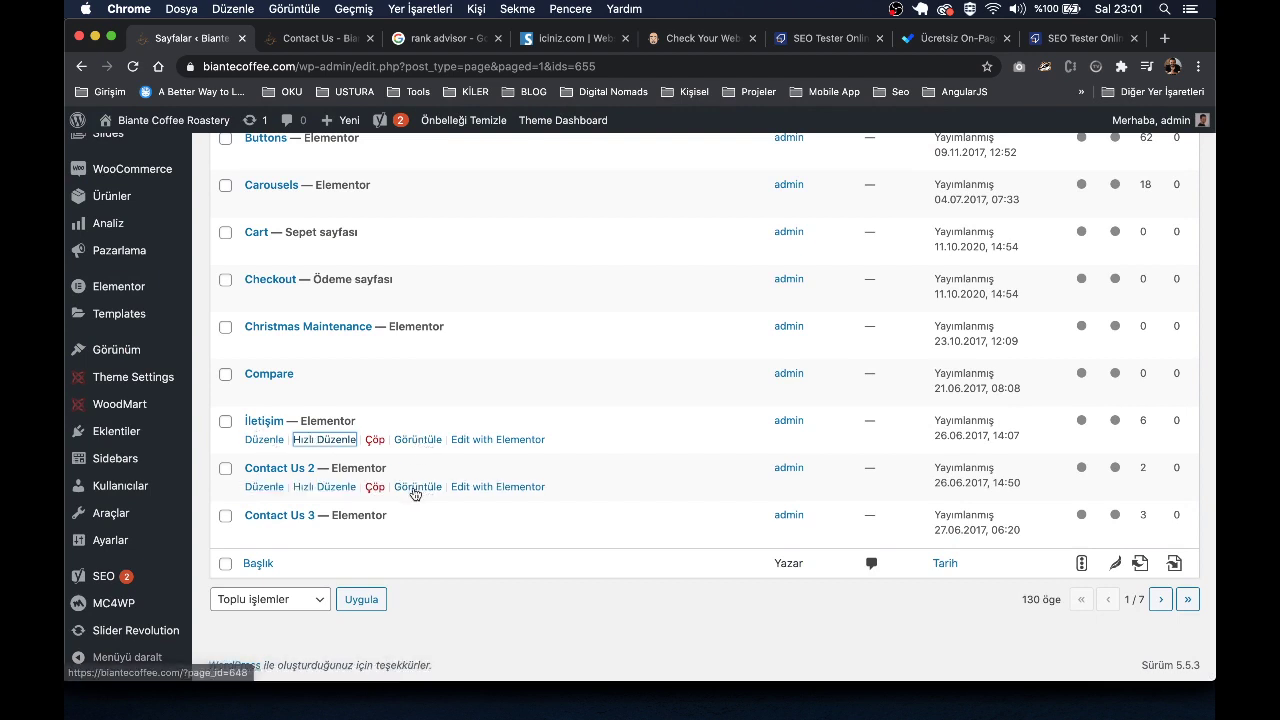
click(264, 440)
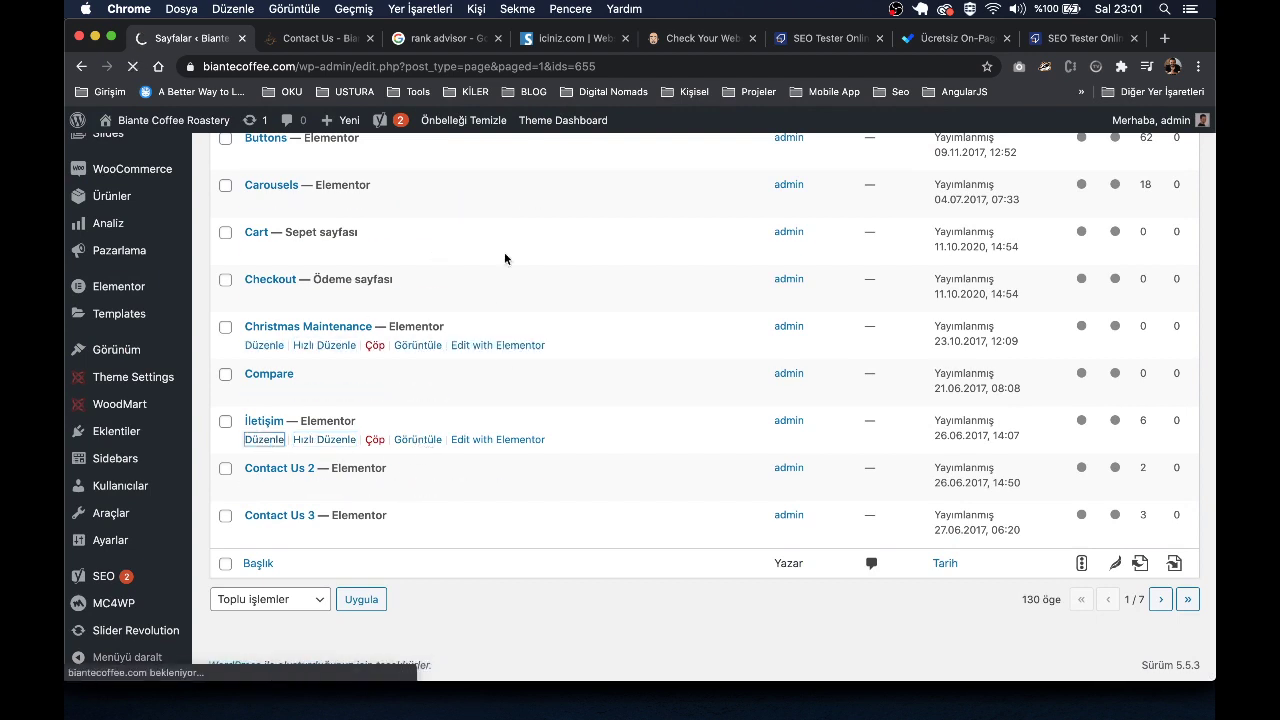
Step: Set the İletişim page's Yoast SEO focus keyphrase to "İletişim"
scroll(471, 330, up, 3)
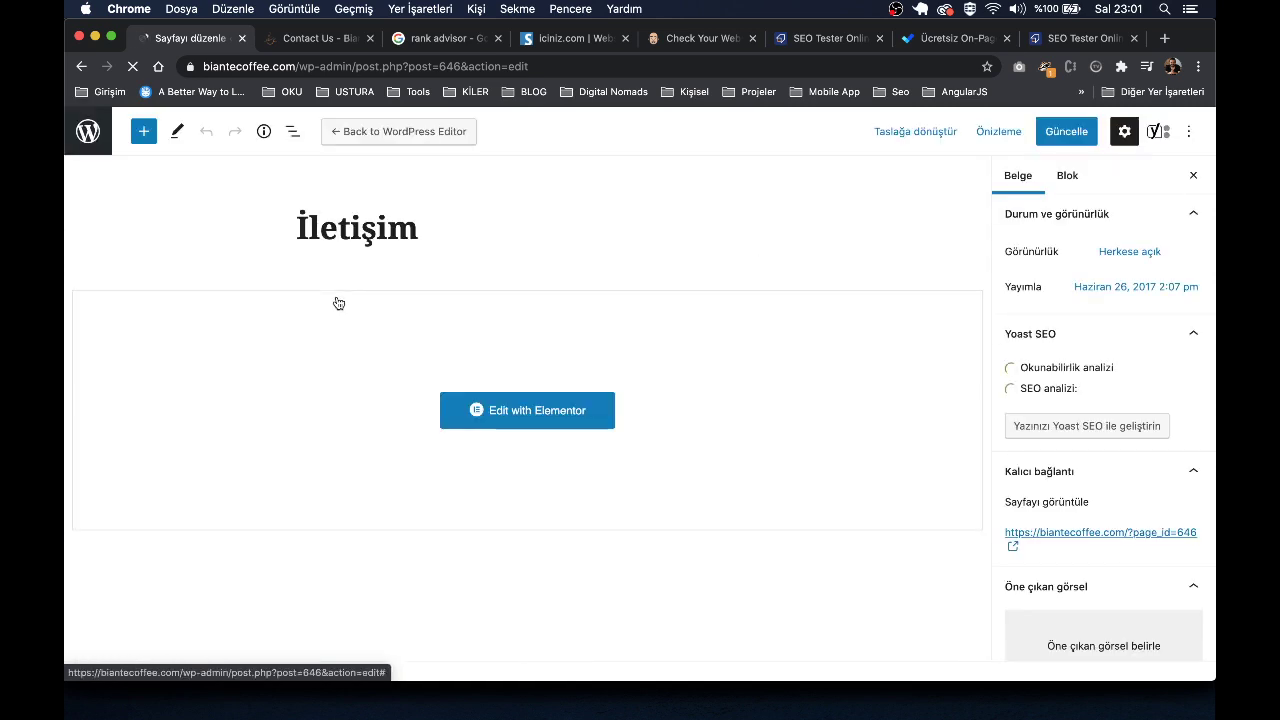
scroll(420, 444, down, 15)
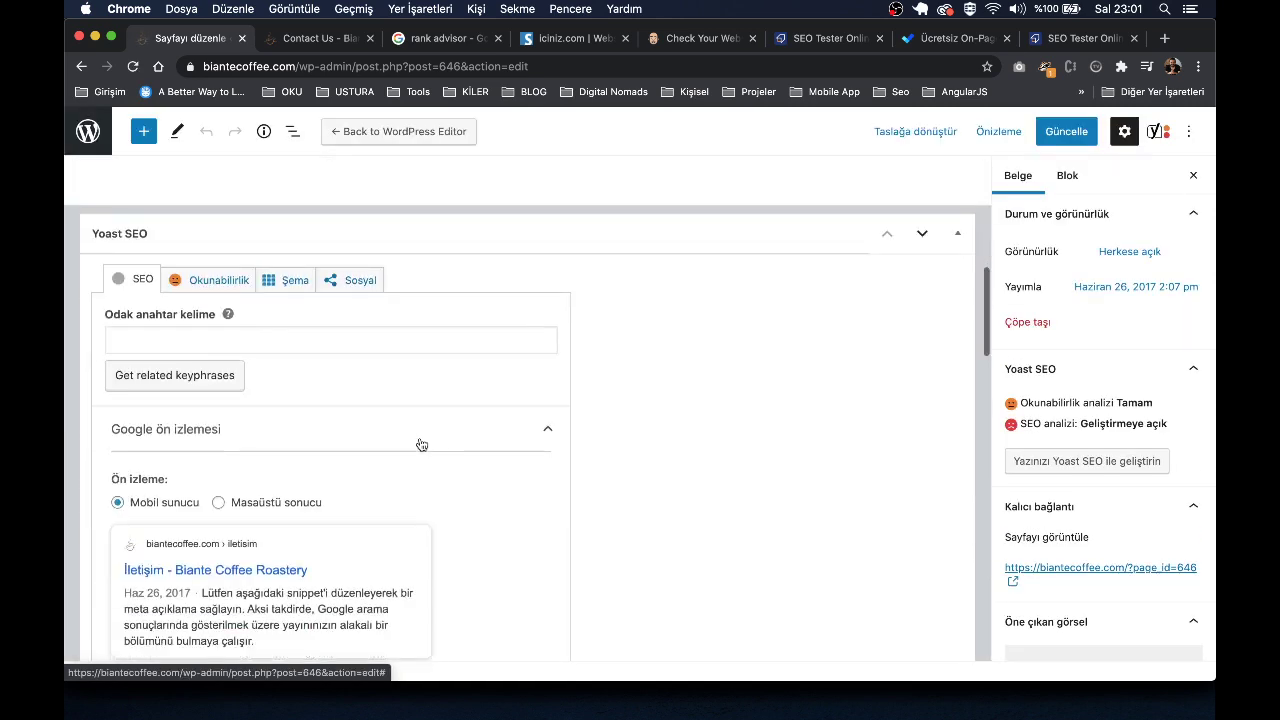
scroll(420, 444, down, 5)
scroll(420, 444, up, 20)
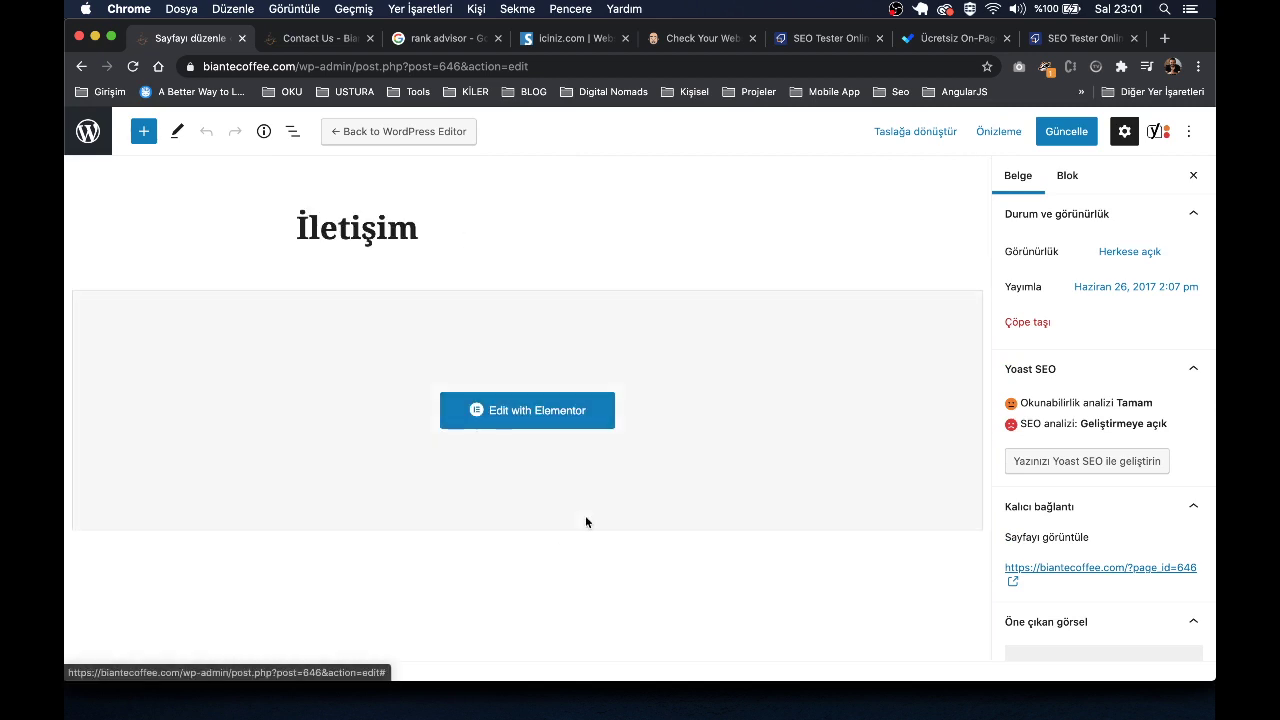
scroll(421, 443, down, 2)
scroll(421, 443, up, 2)
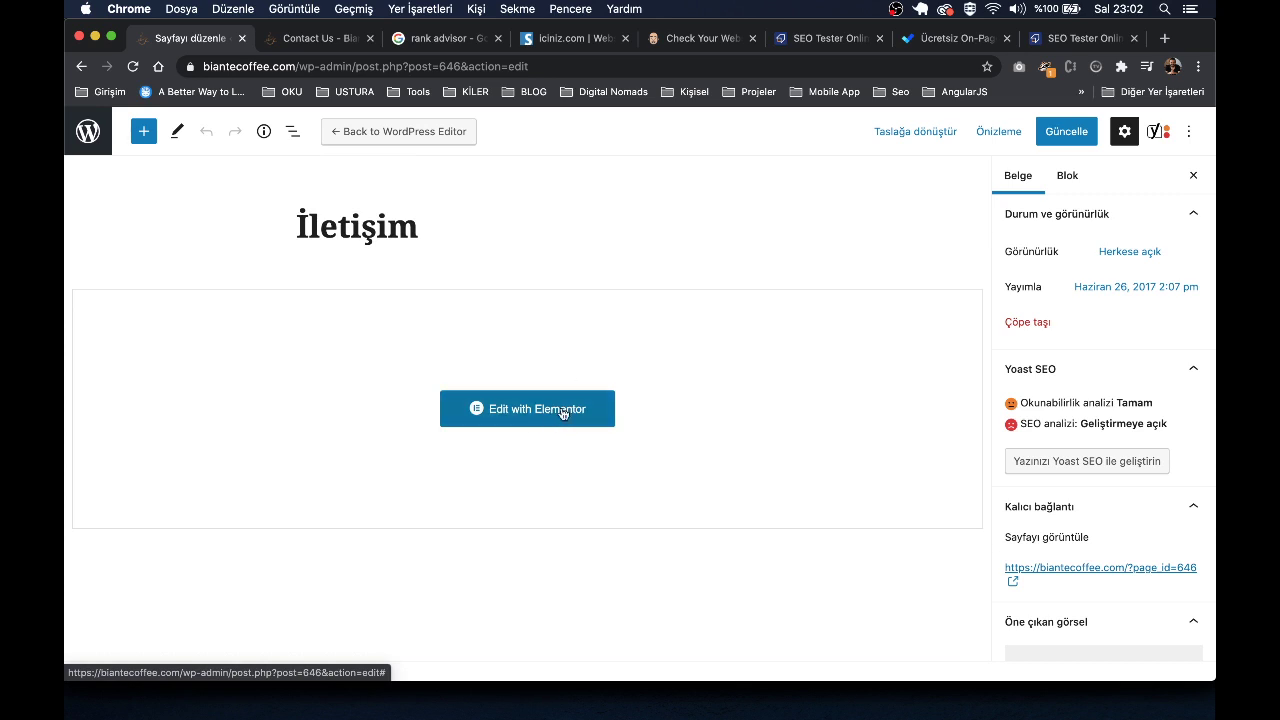
scroll(526, 449, down, 10)
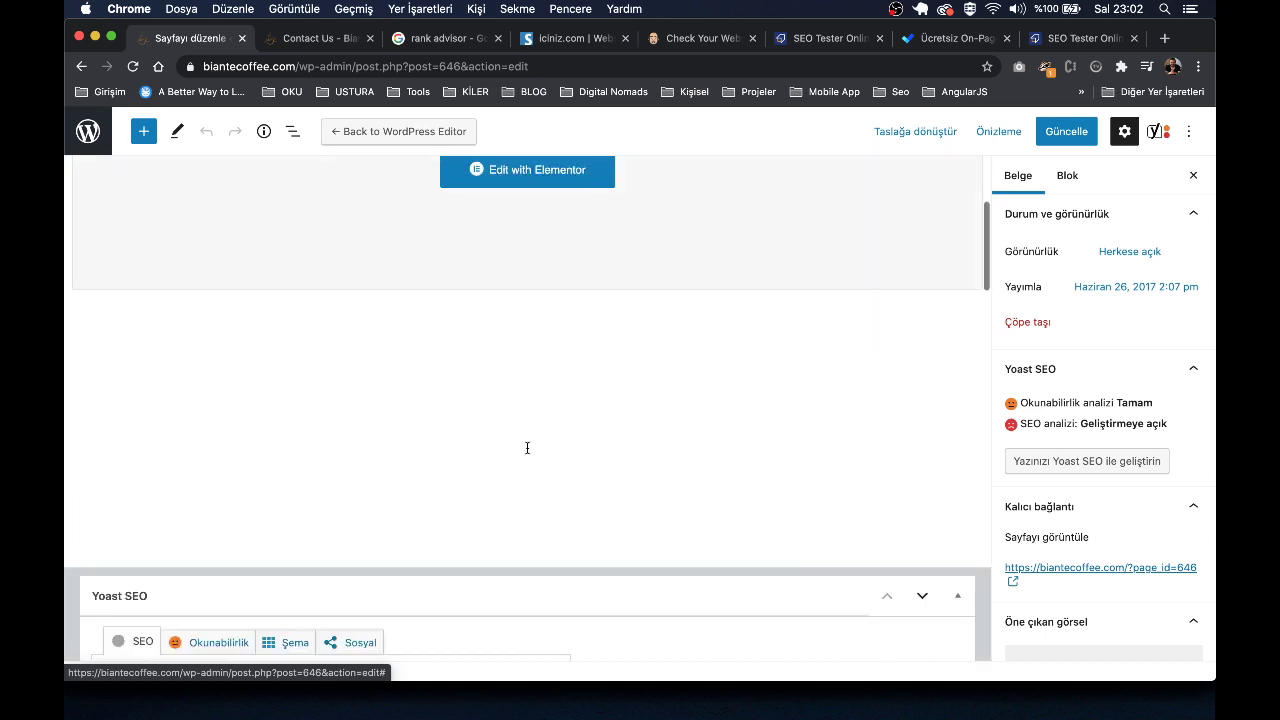
click(298, 395)
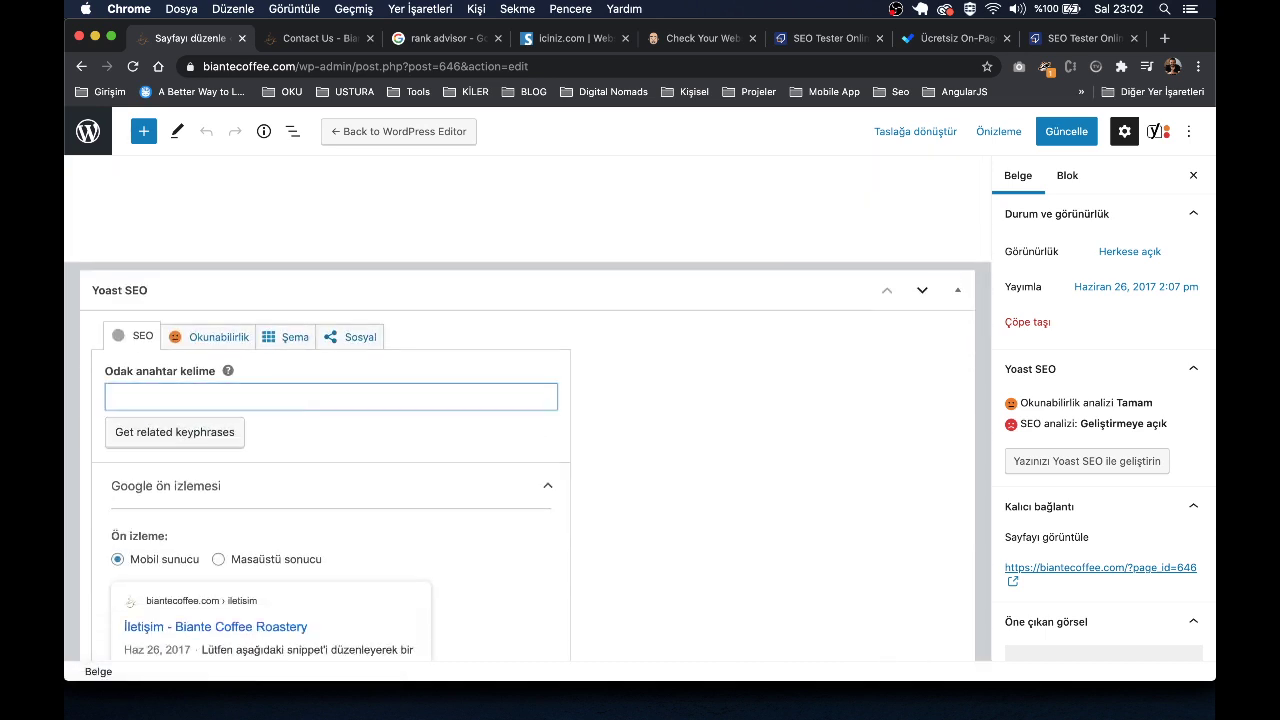
text(İletişim)
double_click(302, 396)
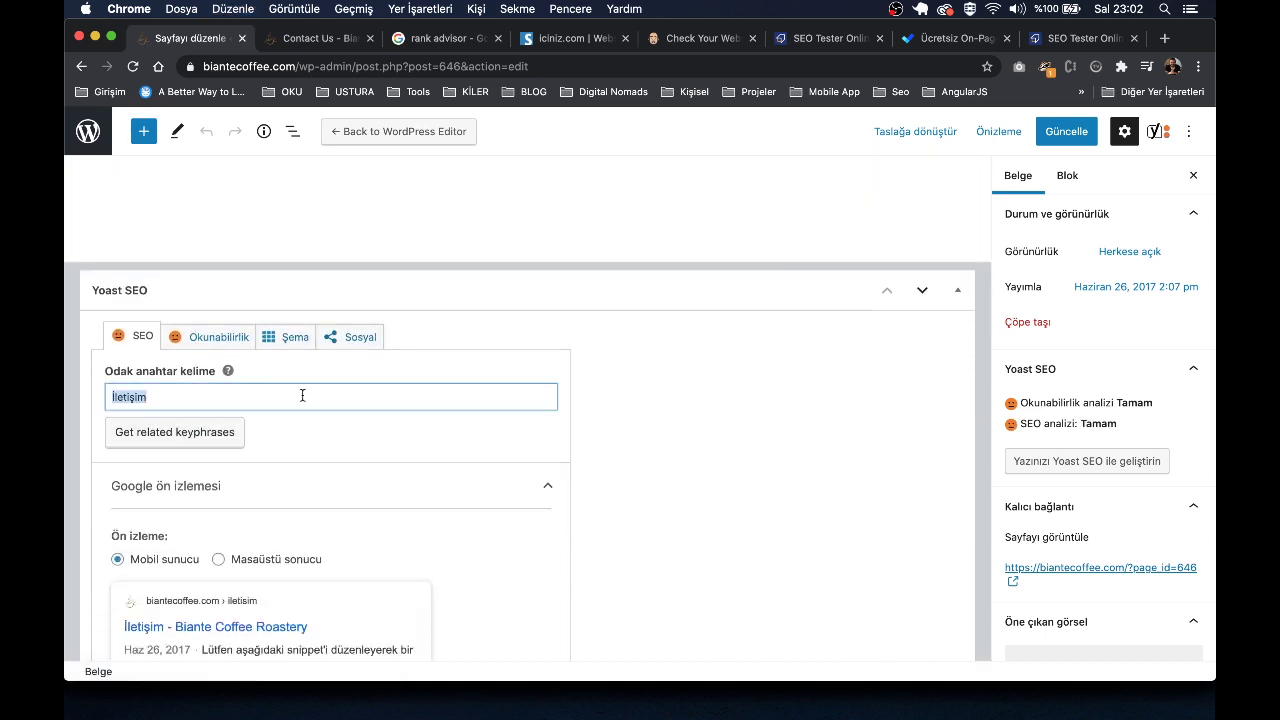
Step: Try appending "Bizimle İletişime Geçmekten Çekinmeyin" after the site title variable in the SEO title, and remove that wording
scroll(304, 395, down, 3)
scroll(316, 410, down, 5)
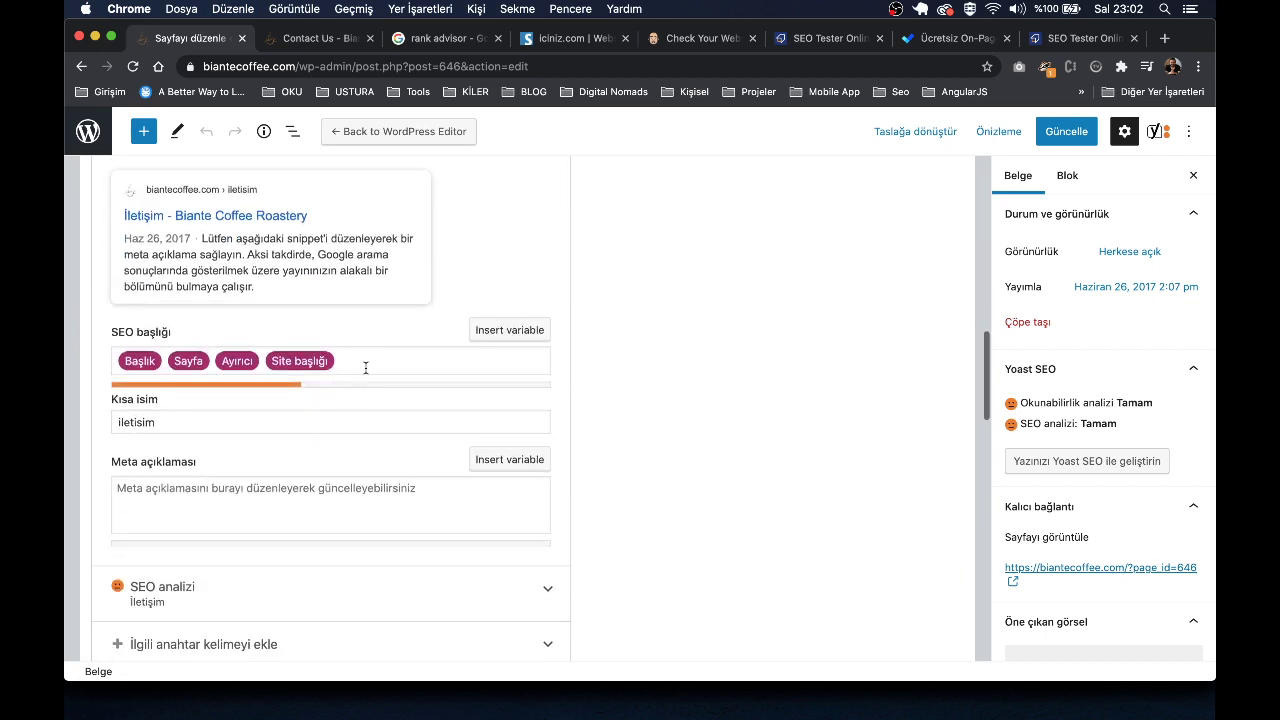
click(367, 364)
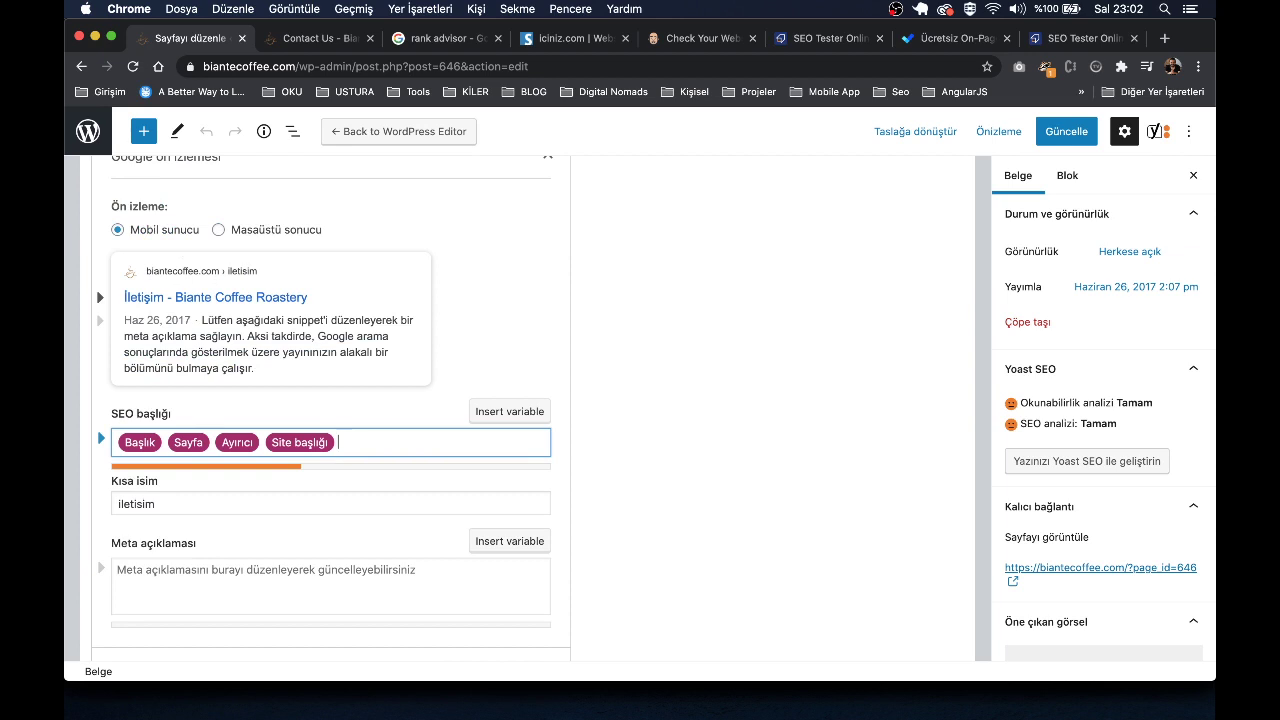
text(Bizimle İletişi)
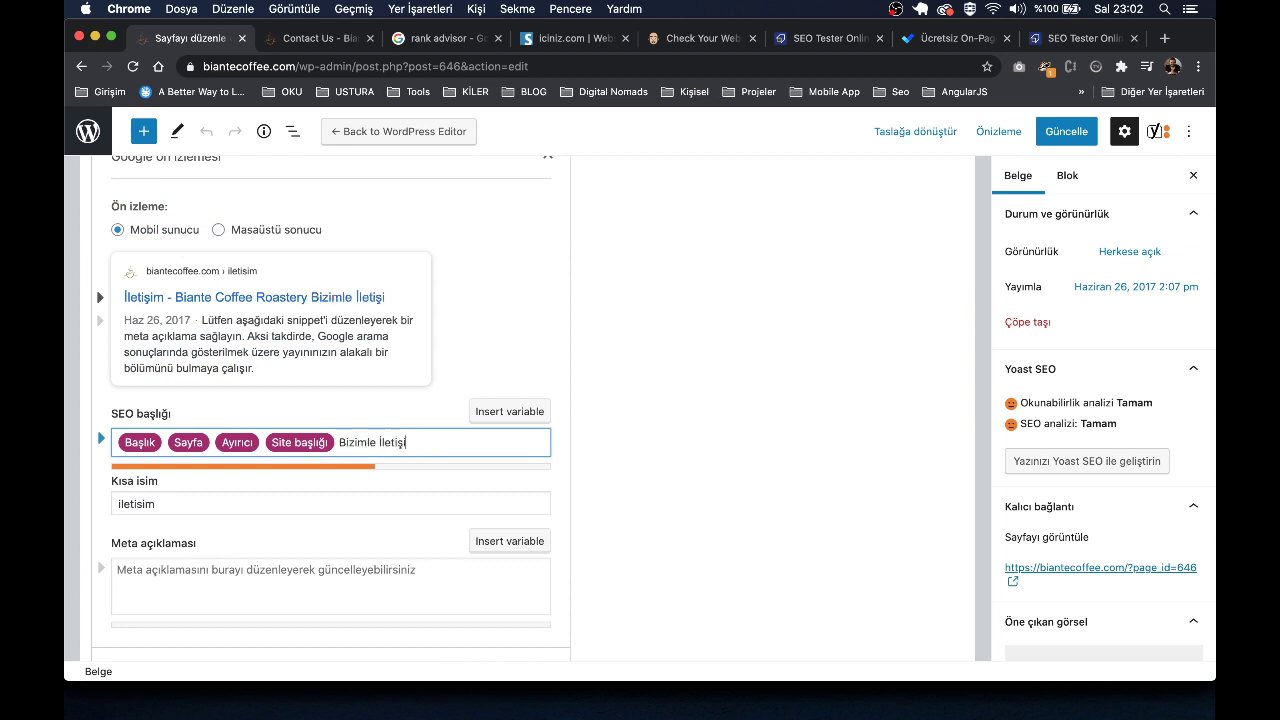
text(me Geçmekten Ç)
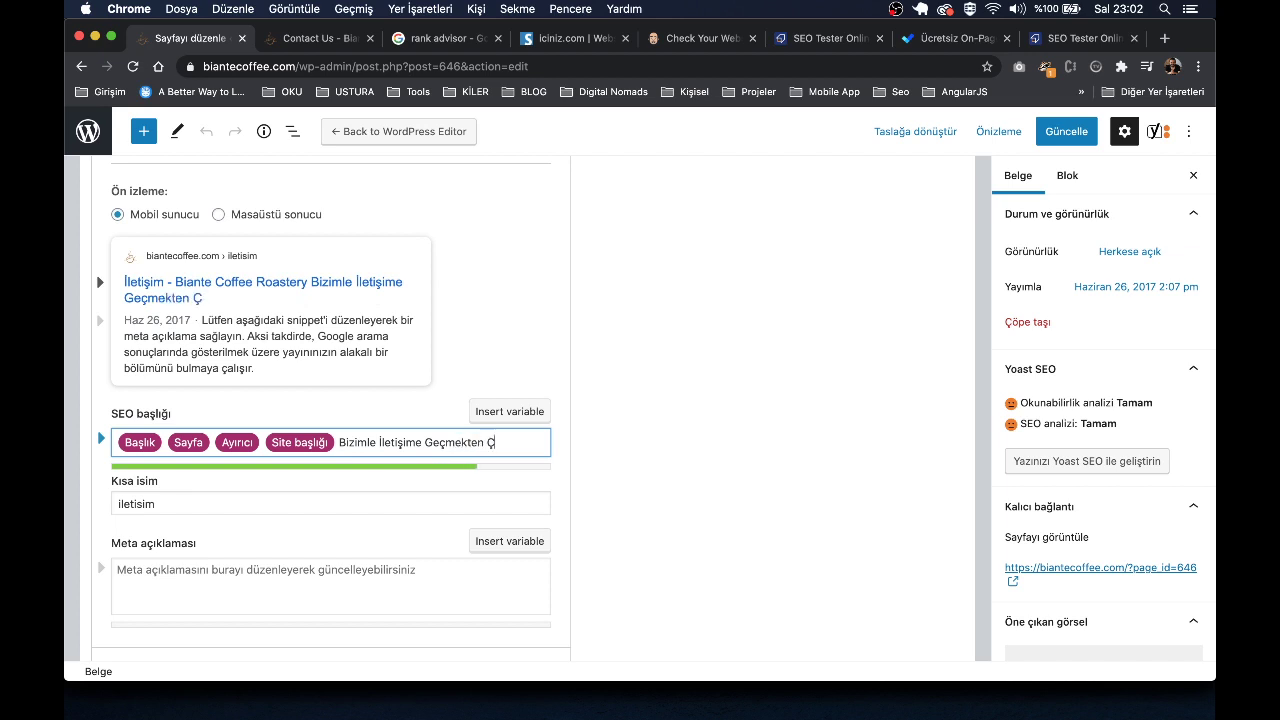
text(ekinmeyin)
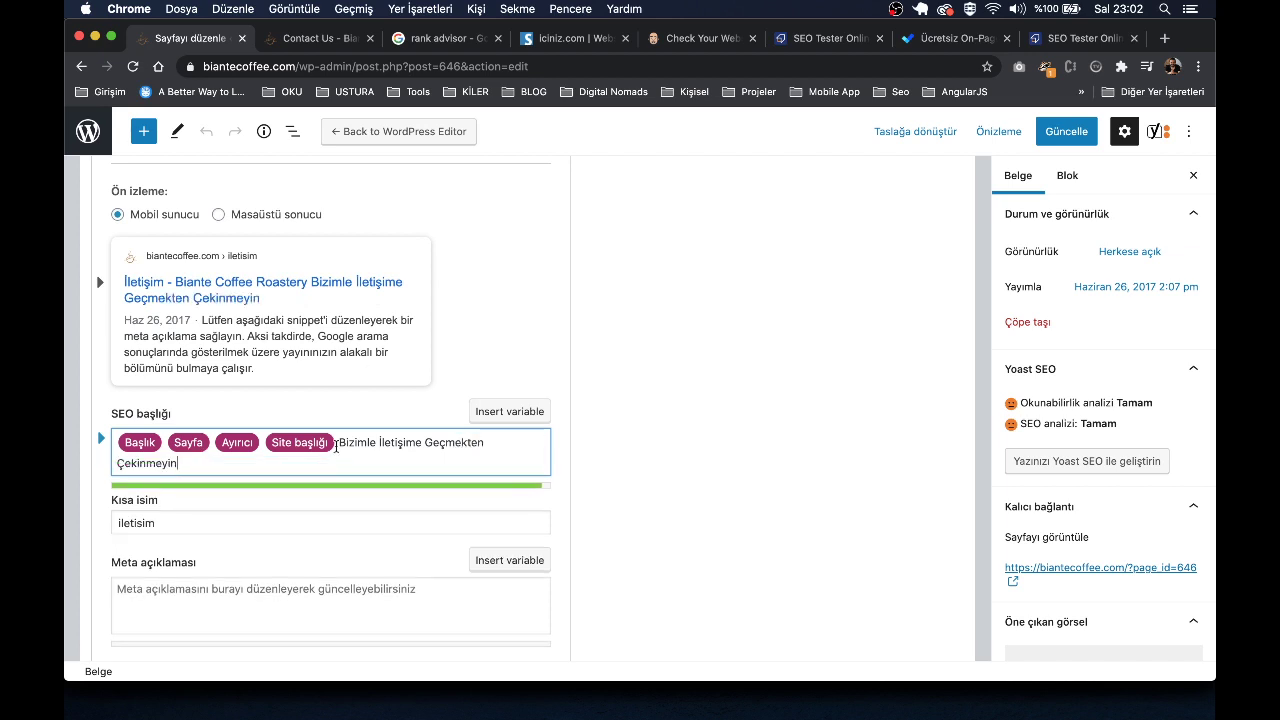
shift+click(336, 446)
key(BackSpace)
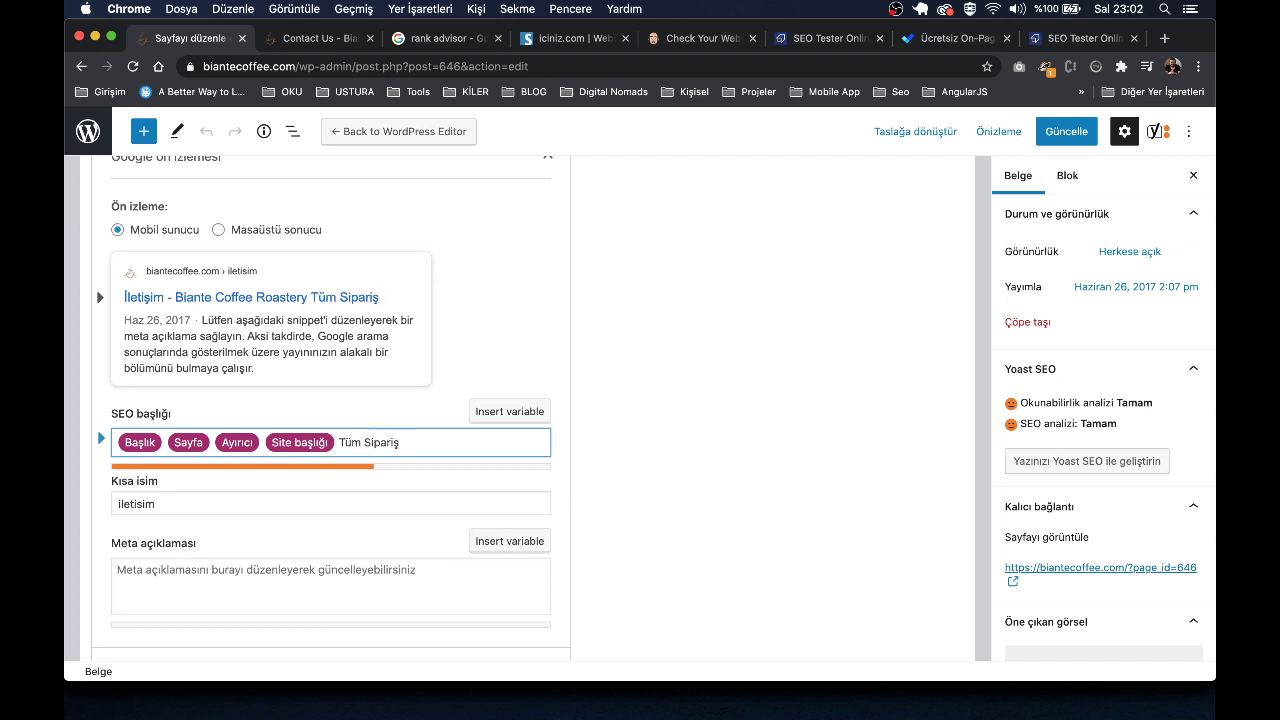
Step: Append "Tüm Sipariş, Destek ve Sorun Talepleri" after the site title variable in the page's SEO title
text(Tüm Sipariş, Destek)
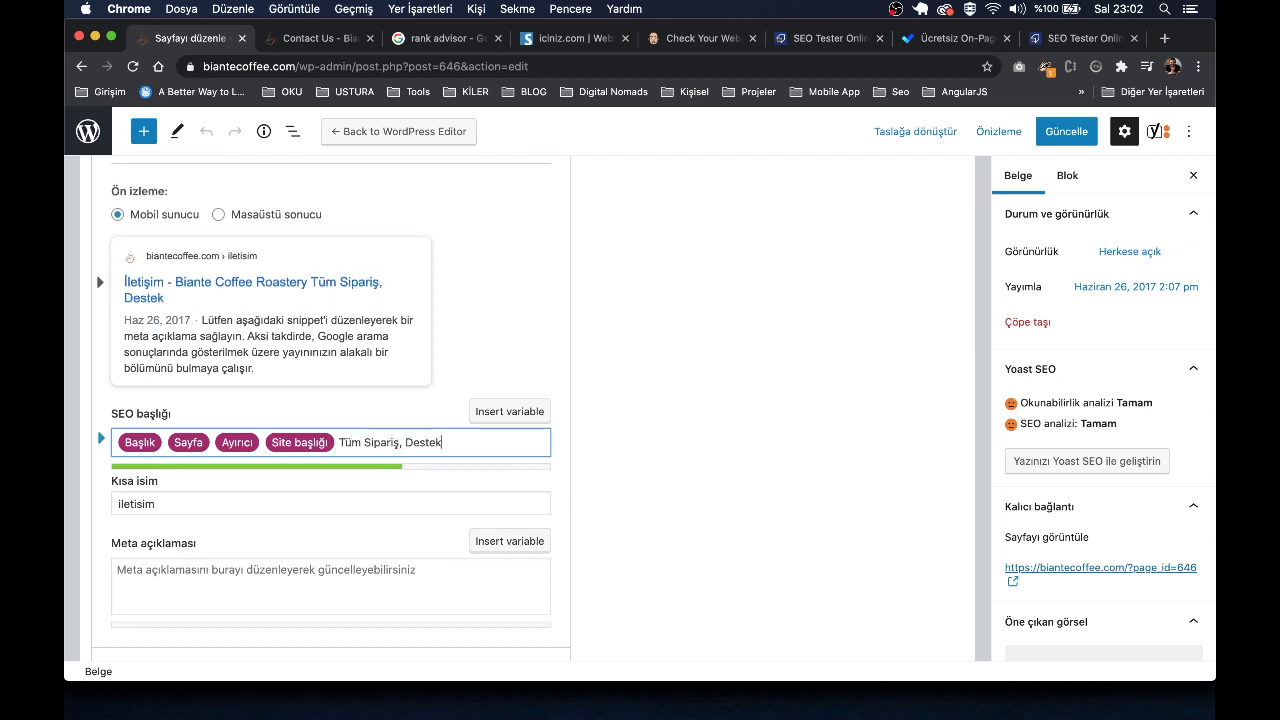
text( ve Sorun Ta)
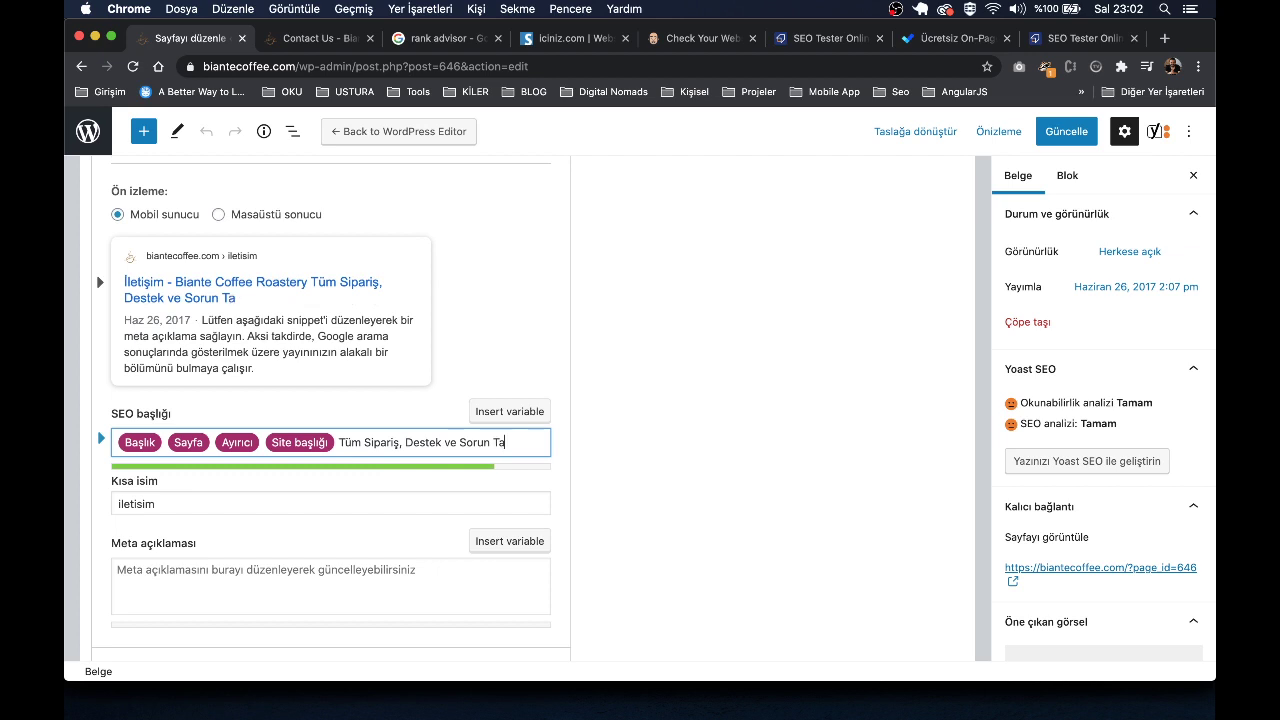
text(lepleriniz B)
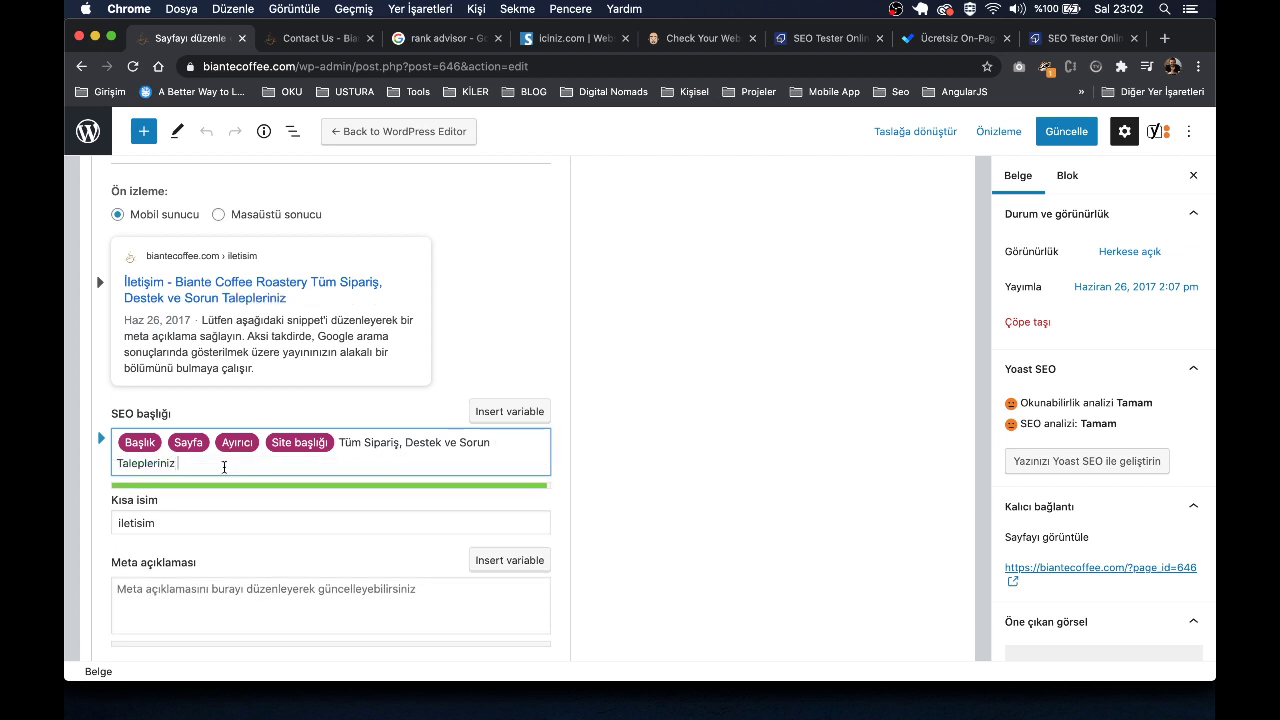
text(izi)
key(BackSpace)
key(BackSpace)
key(BackSpace)
key(BackSpace)
key(BackSpace)
key(BackSpace)
key(BackSpace)
key(BackSpace)
key(BackSpace)
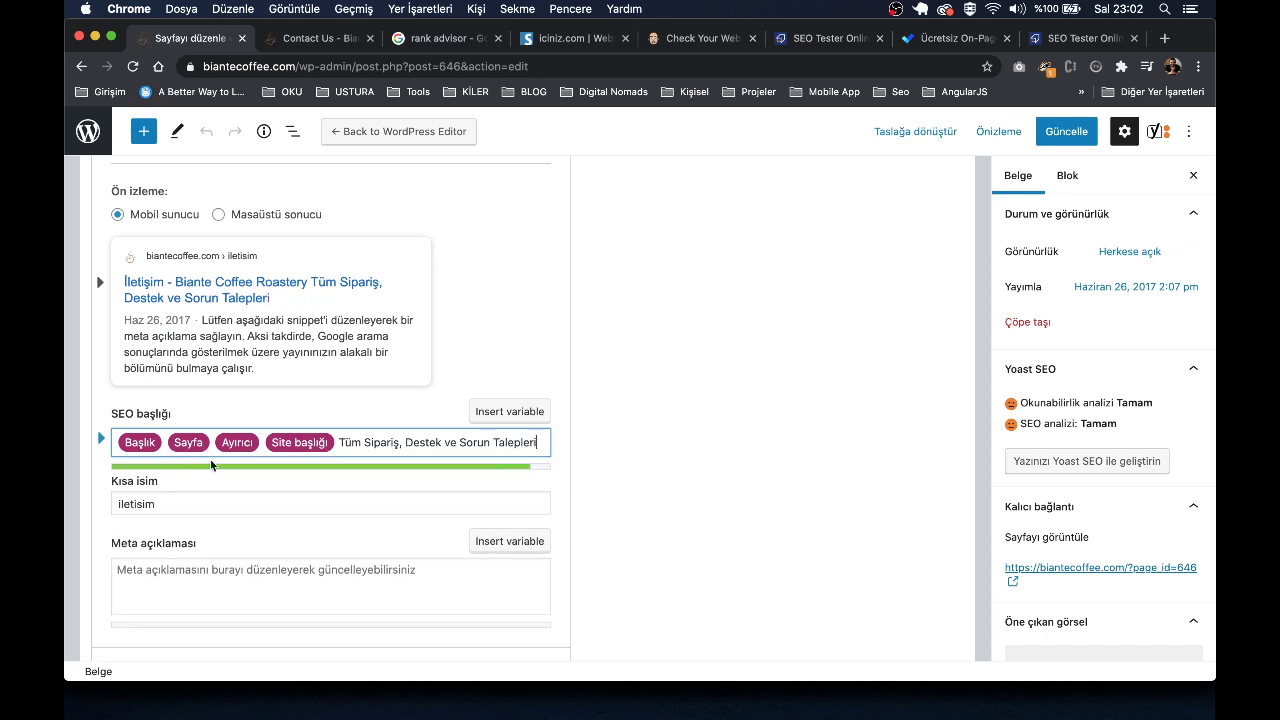
Step: Look over the empty meta description field and the theme's page settings down to the footer options
scroll(211, 465, down, 3)
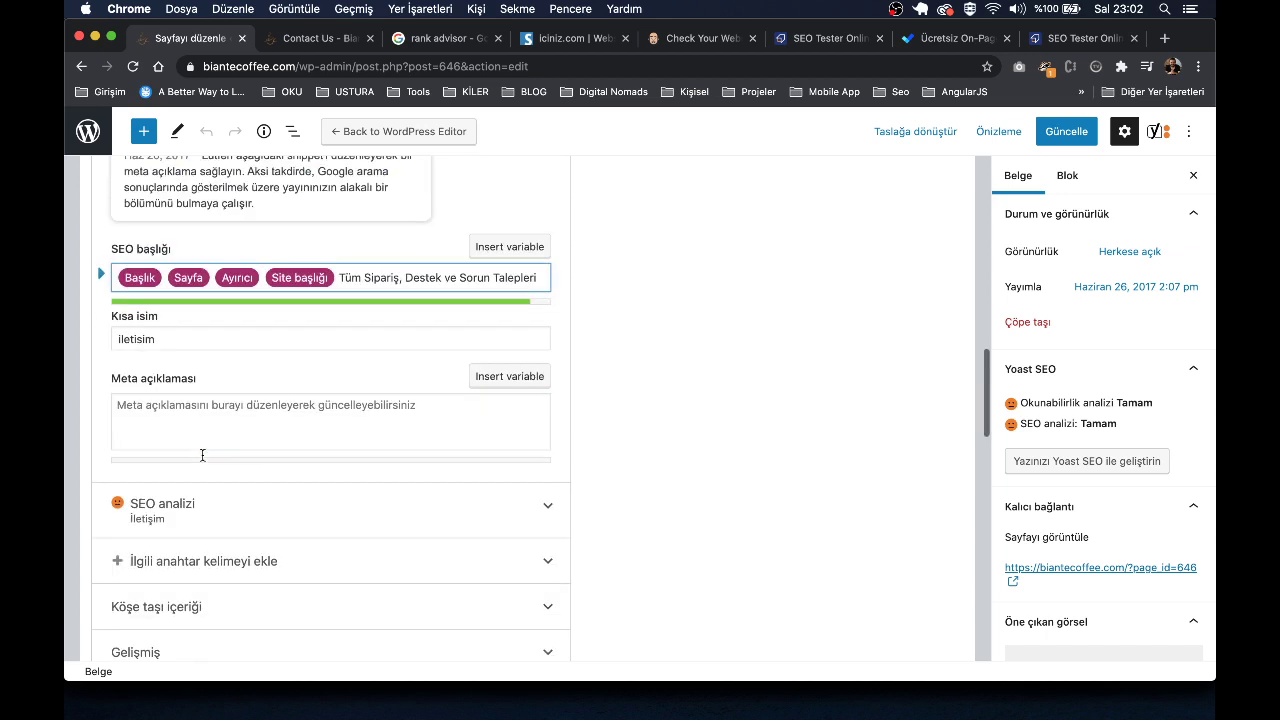
click(238, 403)
scroll(240, 405, up, 1)
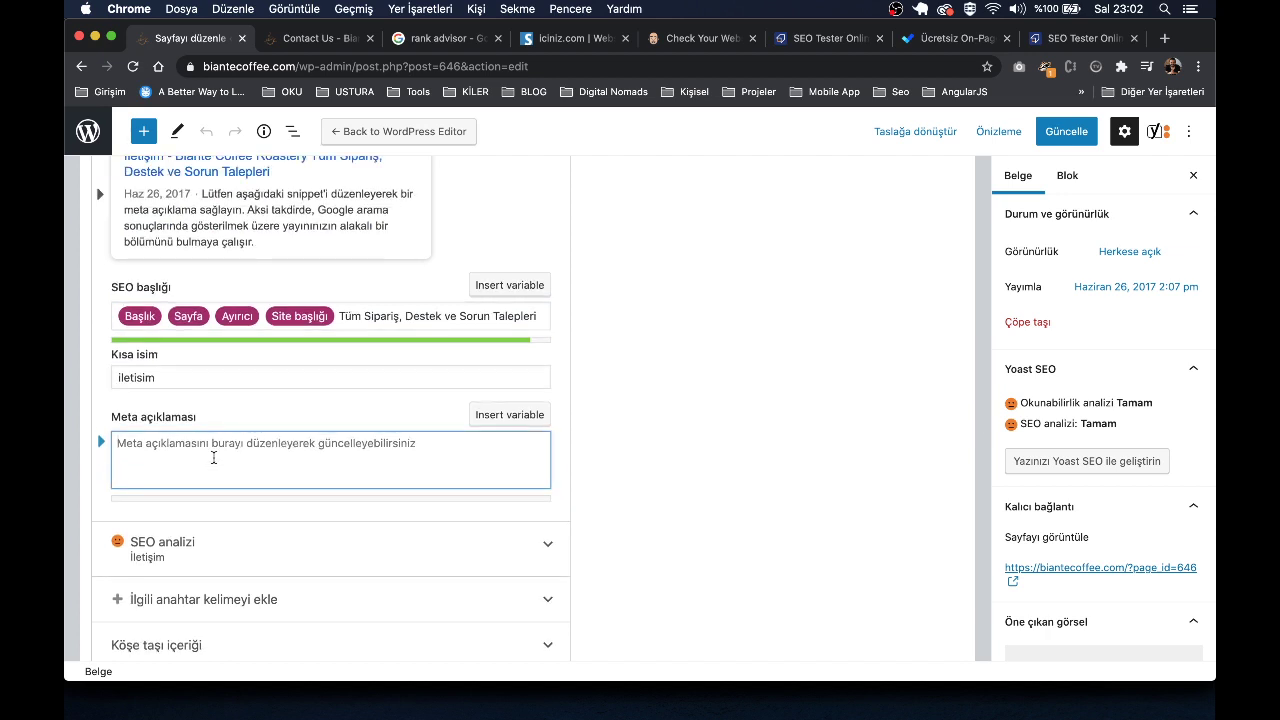
scroll(152, 305, up, 2)
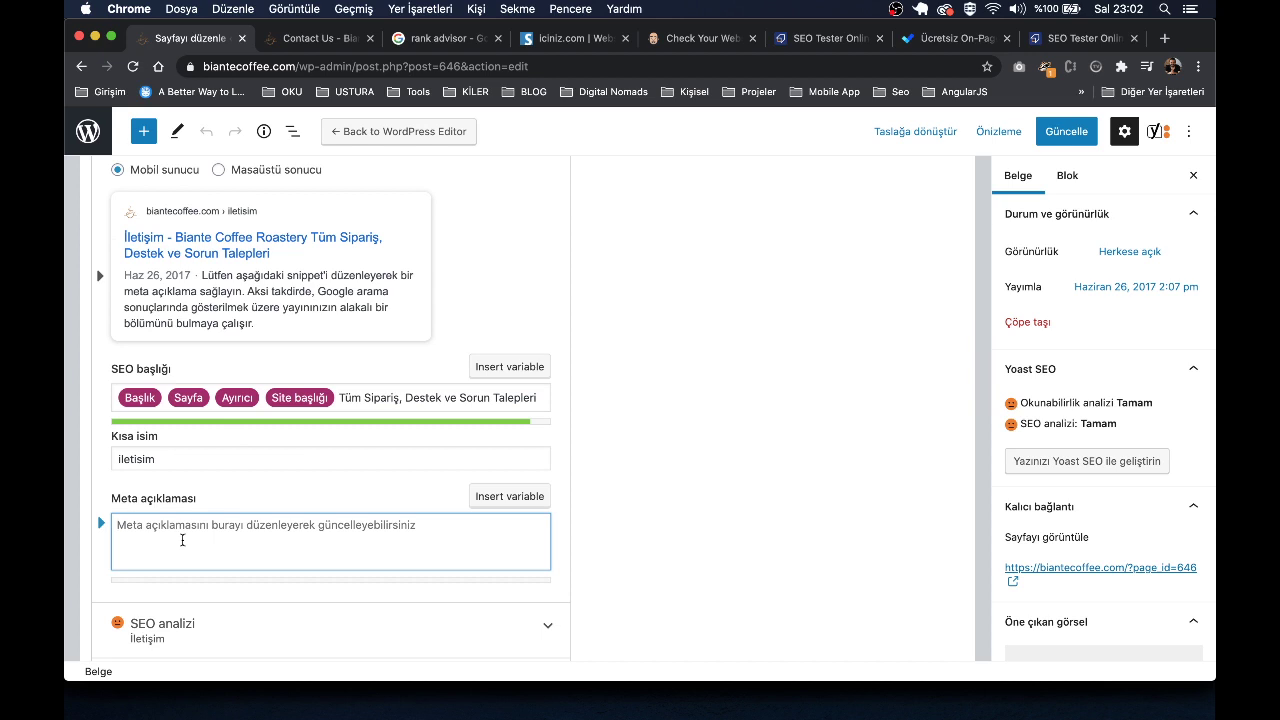
scroll(190, 530, down, 10)
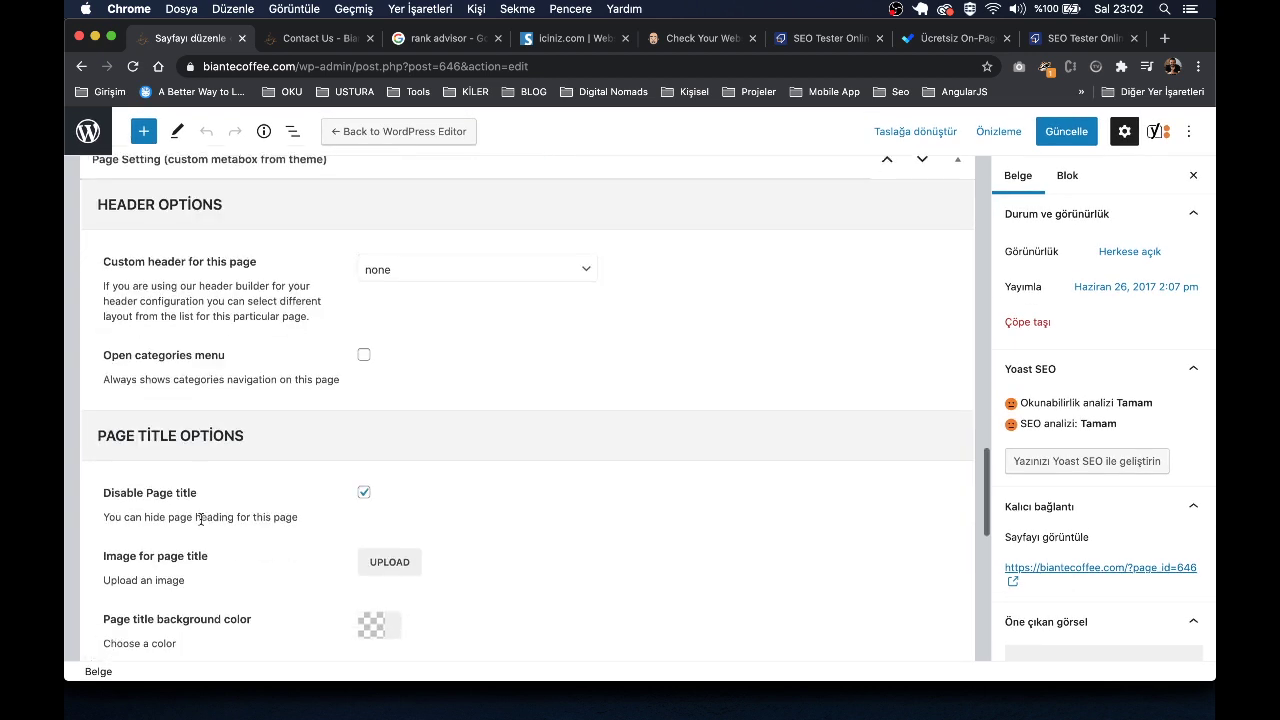
scroll(184, 322, up, 3)
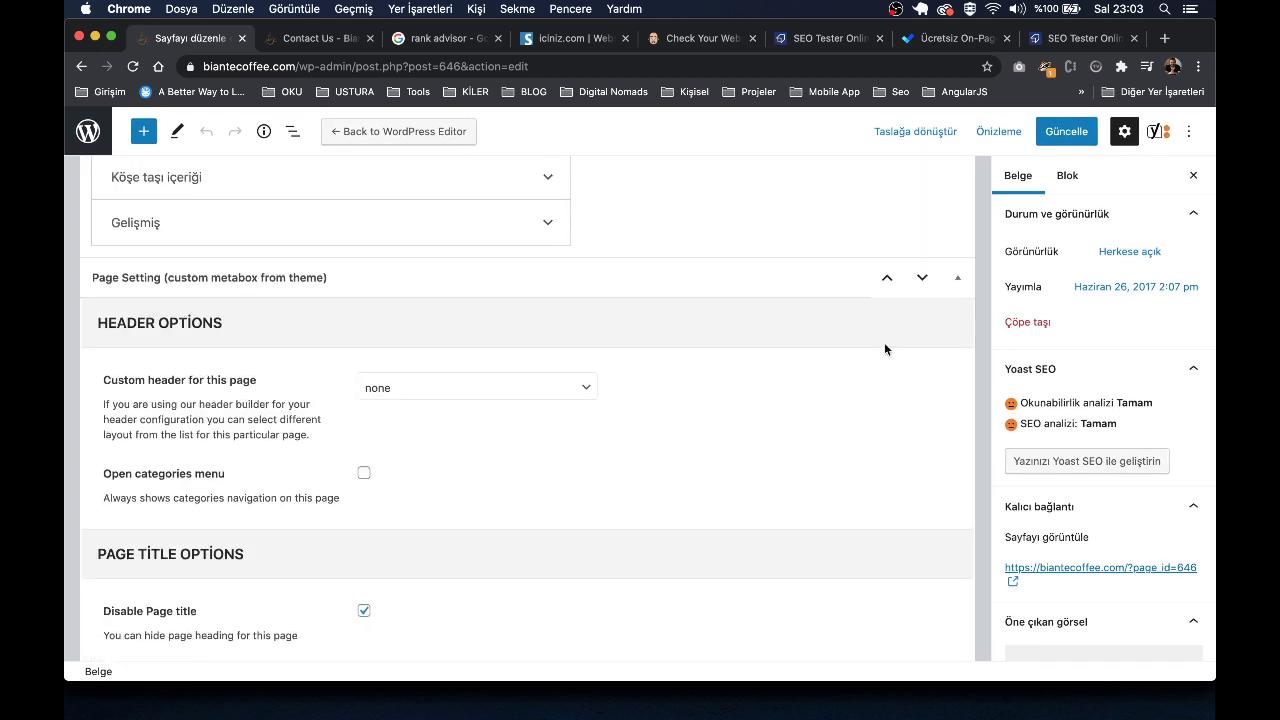
scroll(151, 408, down, 8)
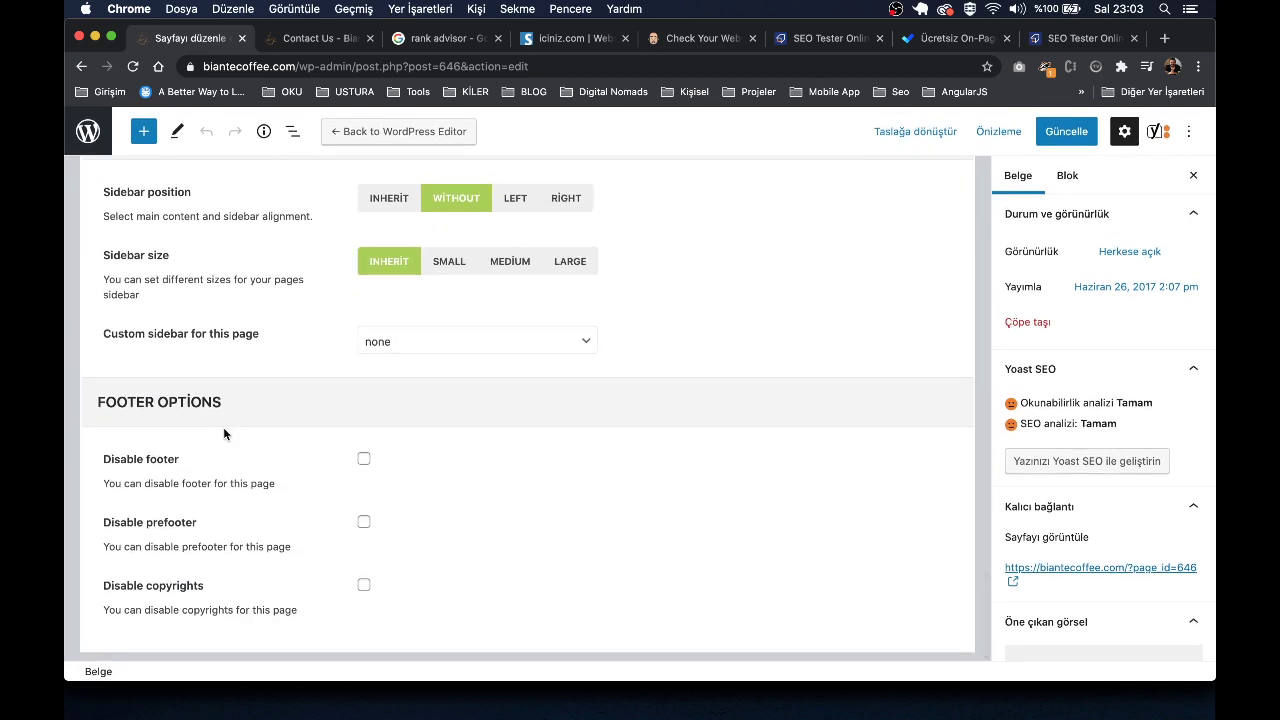
scroll(223, 431, up, 6)
scroll(225, 432, up, 3)
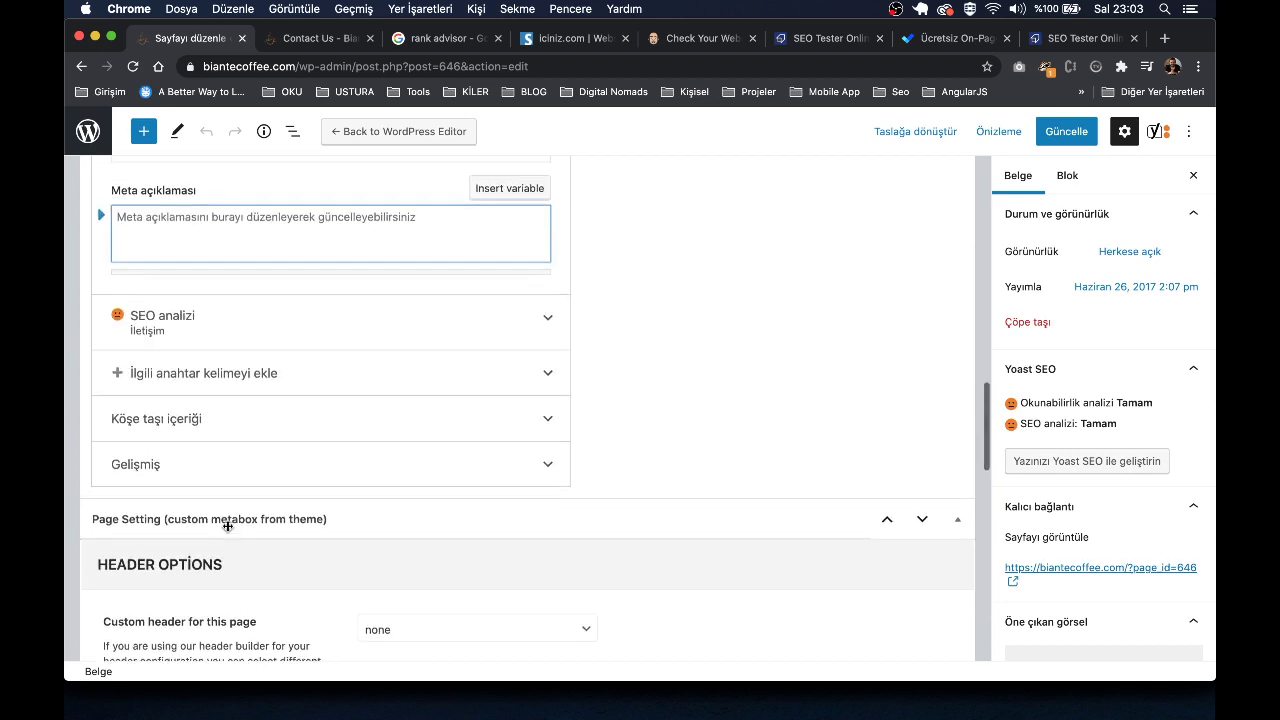
Step: Examine the theme's header, page title and sidebar options for the İletişim page
scroll(228, 527, down, 2)
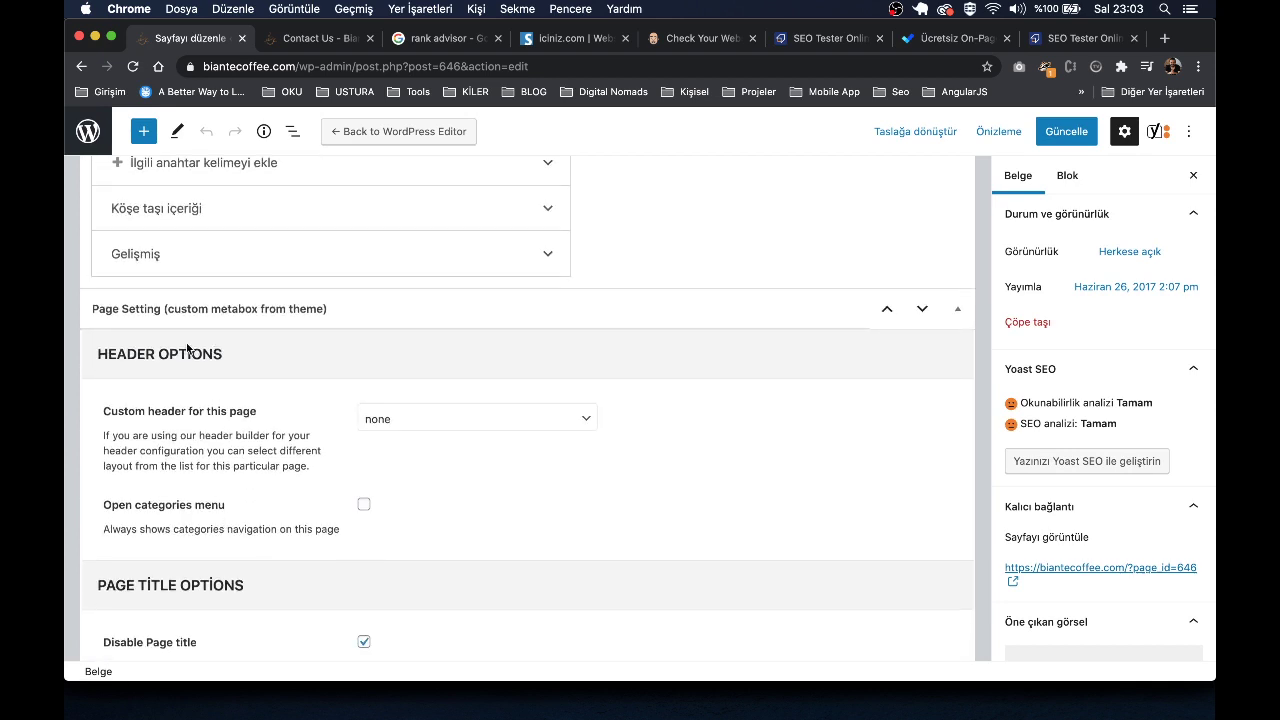
scroll(631, 458, down, 1)
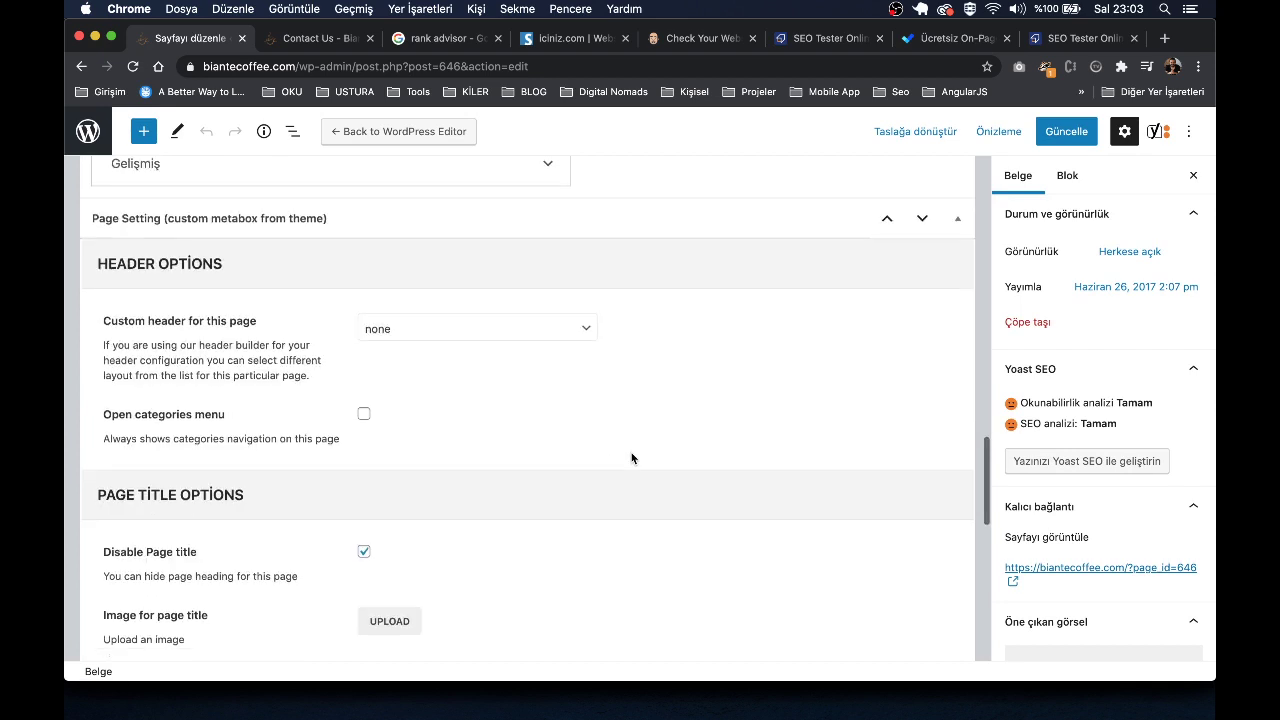
scroll(375, 571, down, 1)
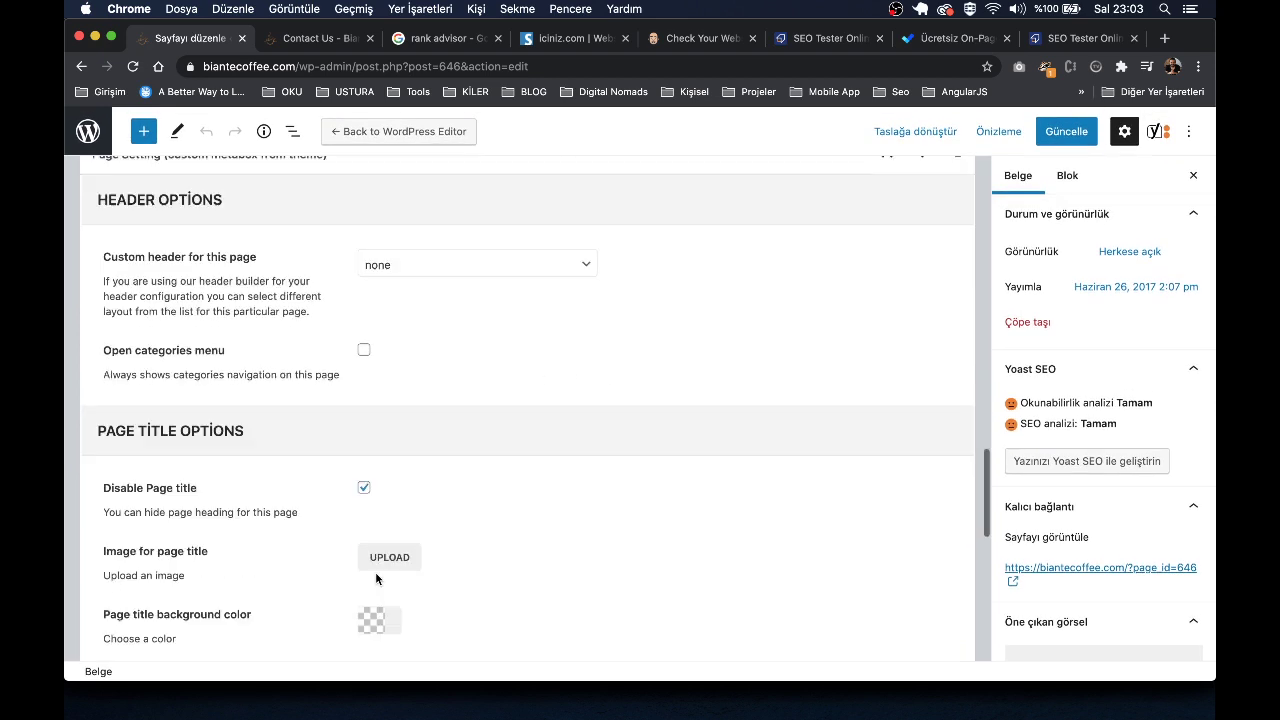
scroll(299, 330, up, 1)
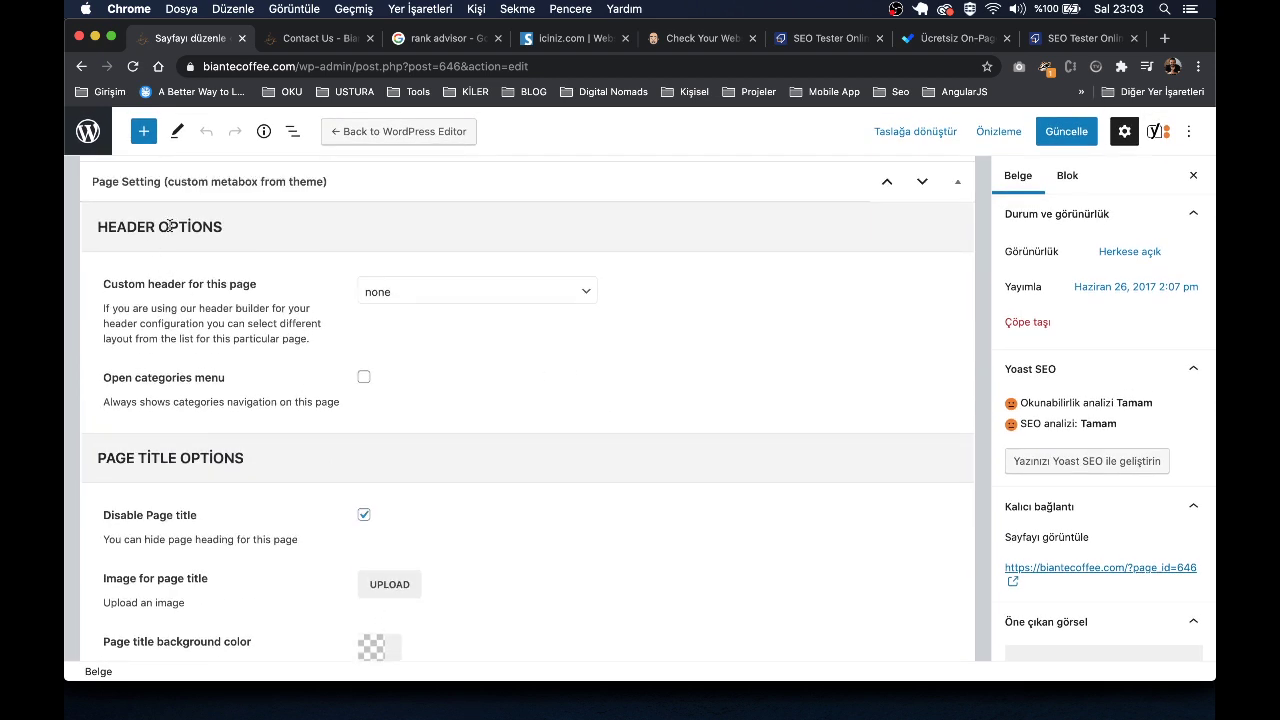
scroll(182, 283, up, 10)
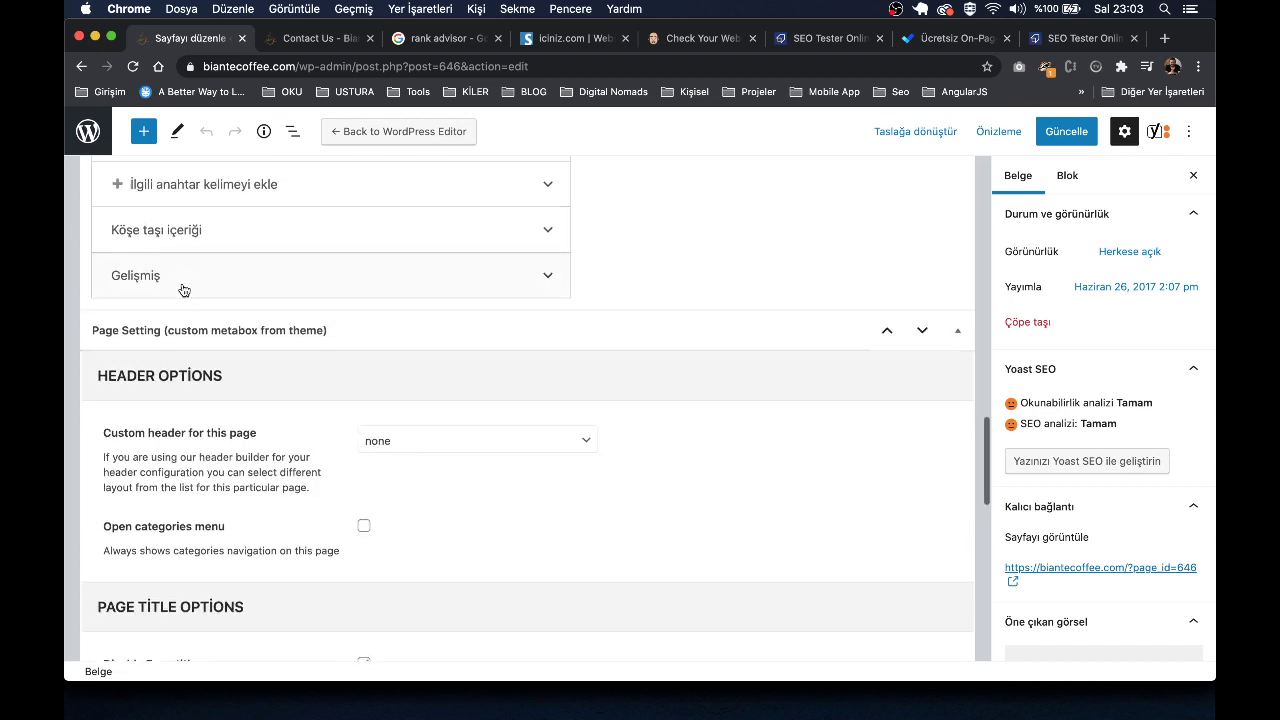
scroll(274, 331, down, 10)
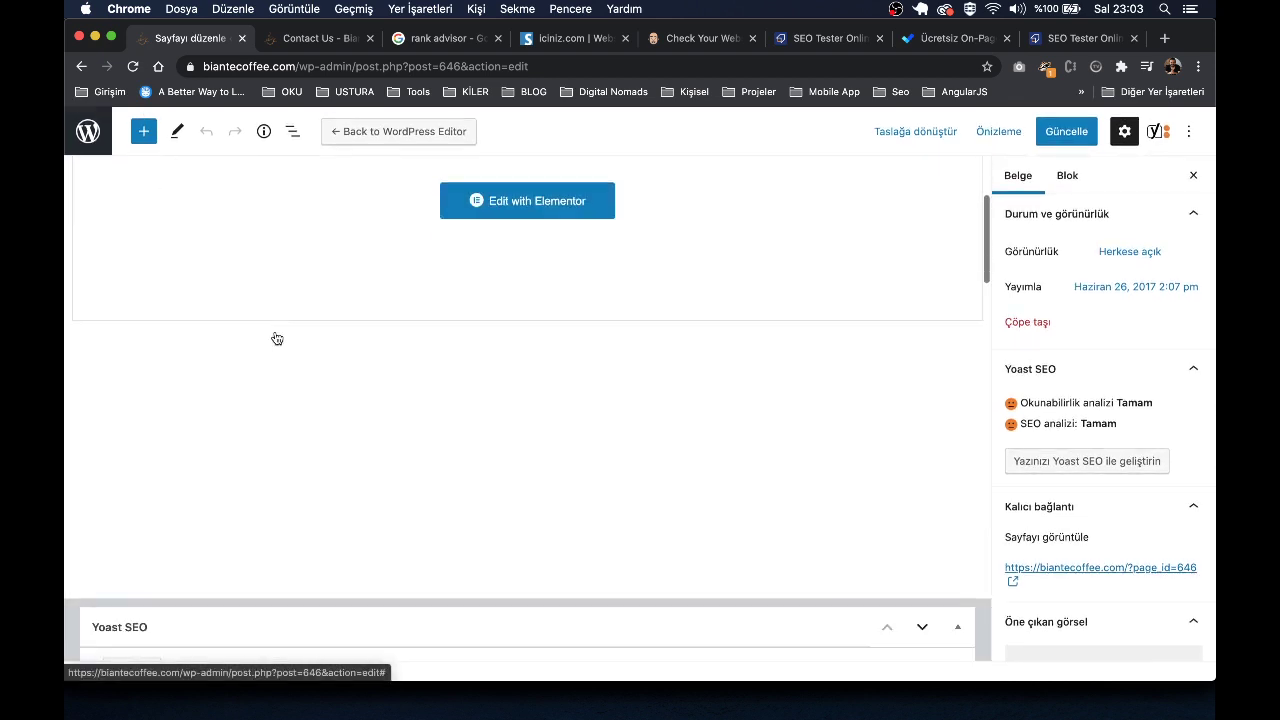
scroll(276, 337, down, 8)
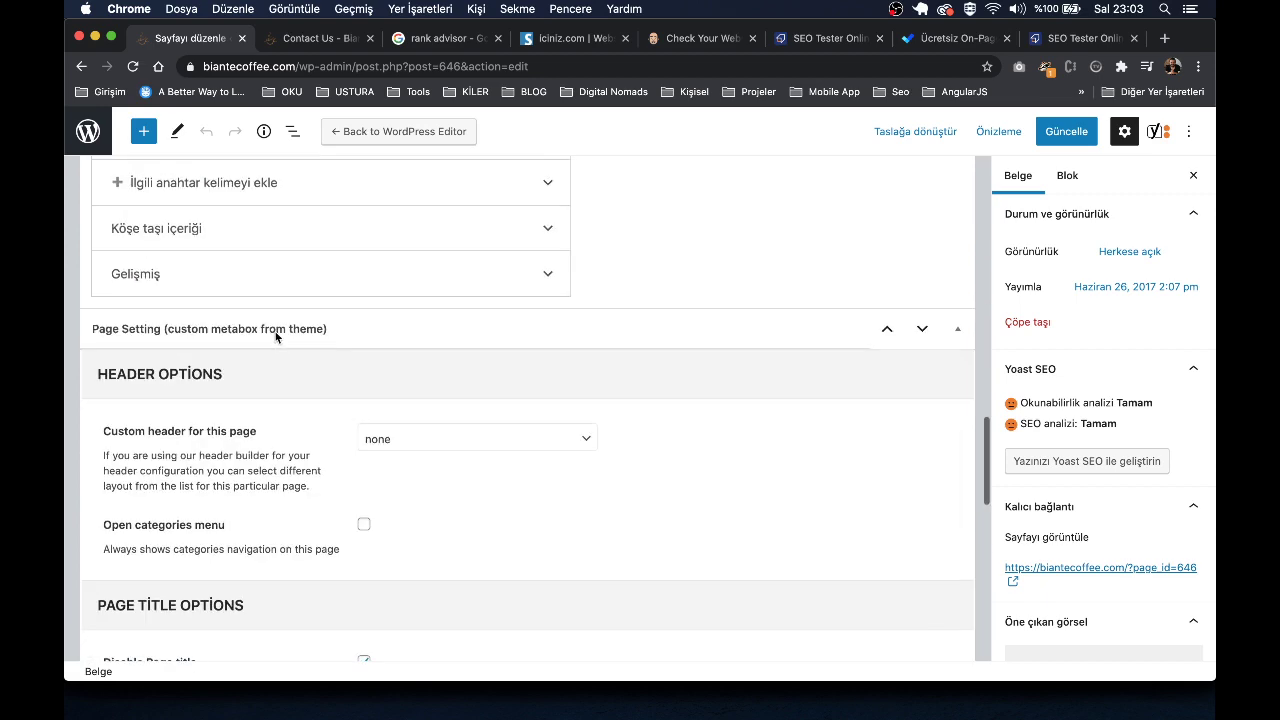
scroll(320, 478, down, 15)
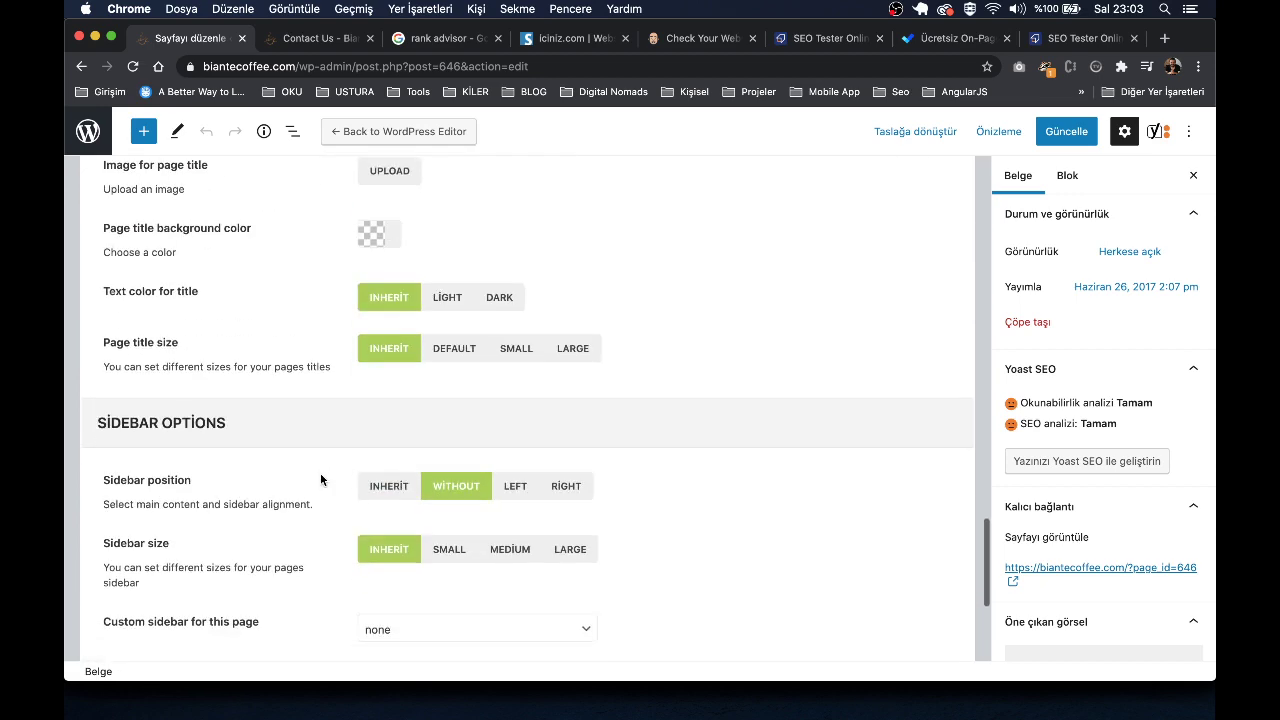
scroll(320, 480, up, 1)
scroll(311, 463, up, 10)
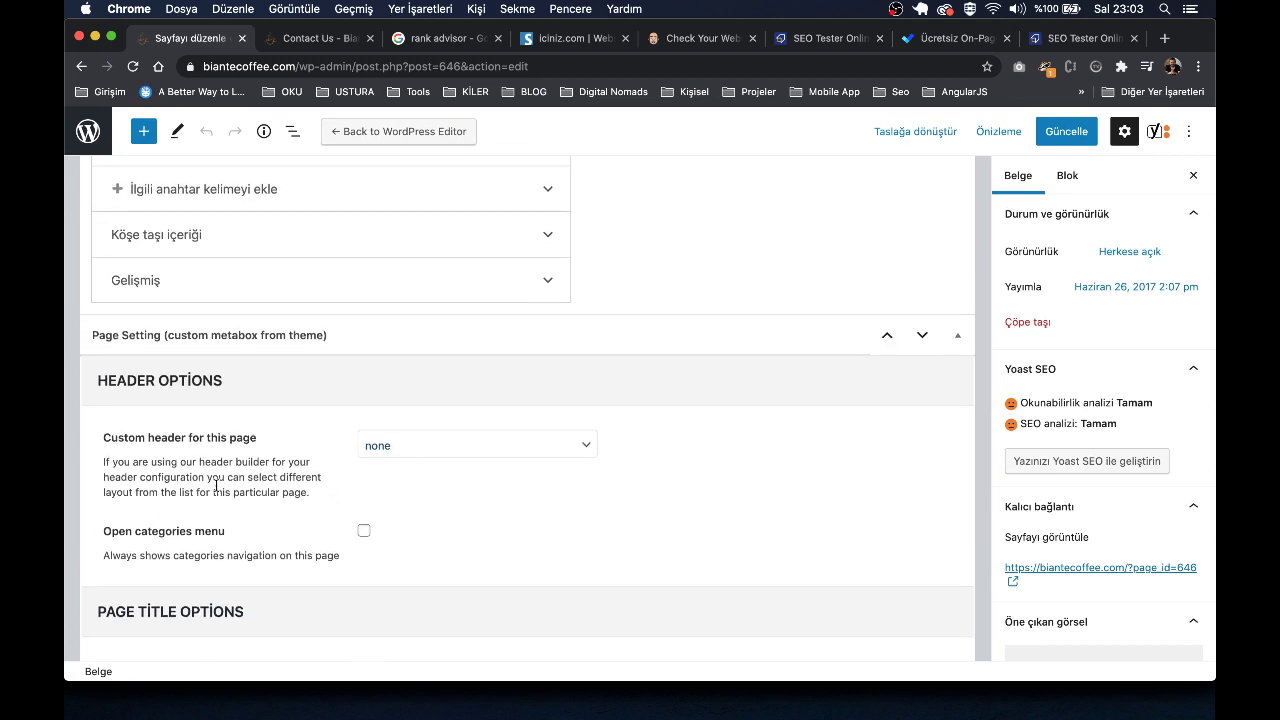
Step: View the custom header layouts available for this page, keeping the choice at none
scroll(285, 435, down, 2)
click(398, 375)
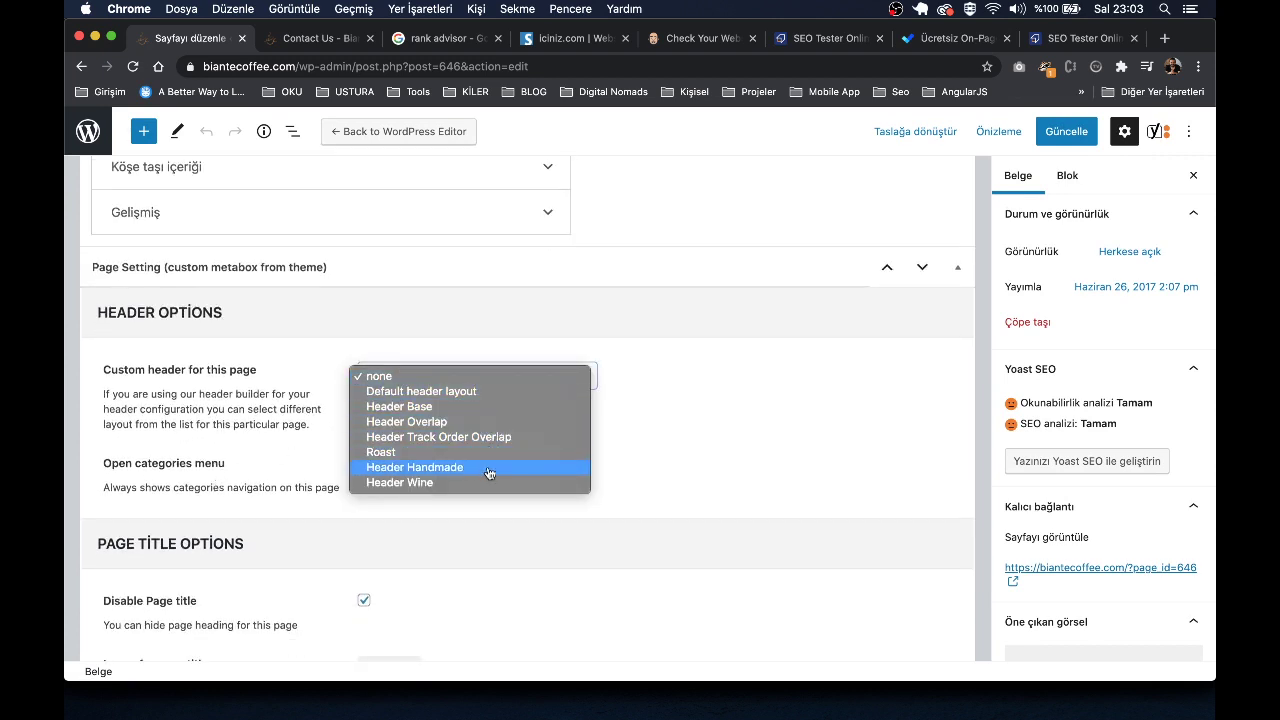
click(200, 414)
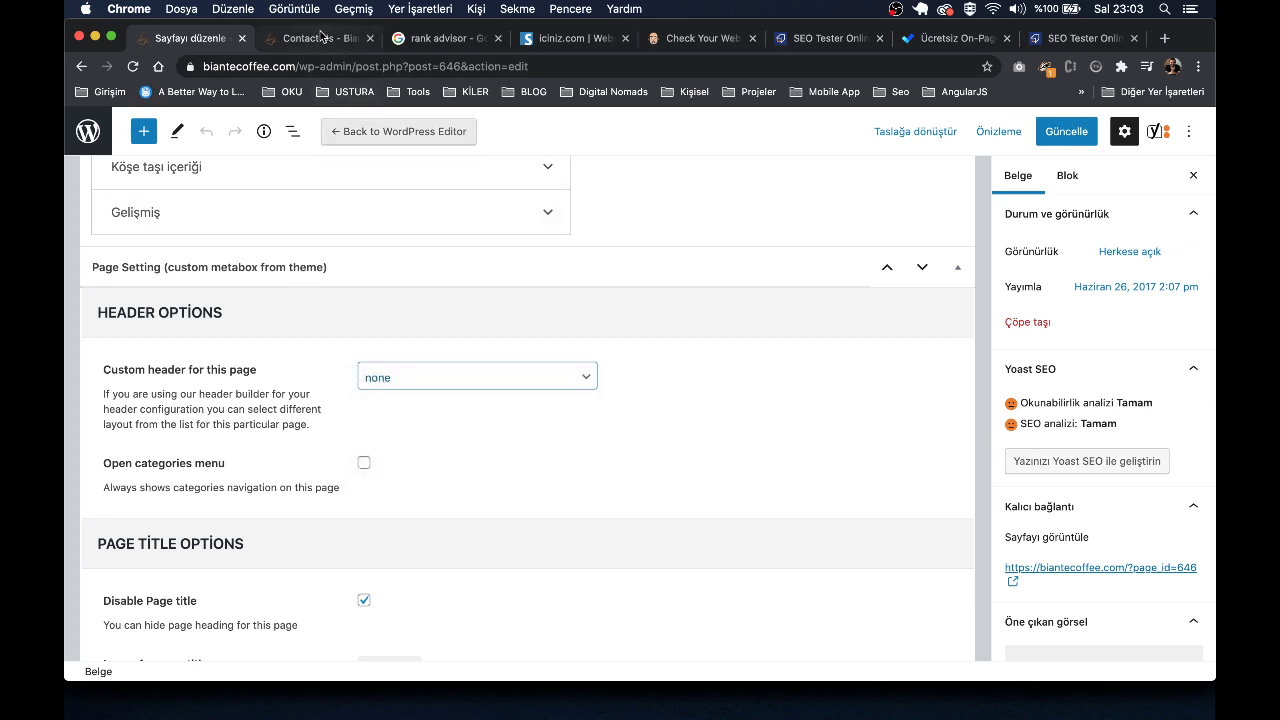
Step: Compare the custom header layouts offered for the İletişim page with the header on the live contact page, leaving the choice at none
click(322, 38)
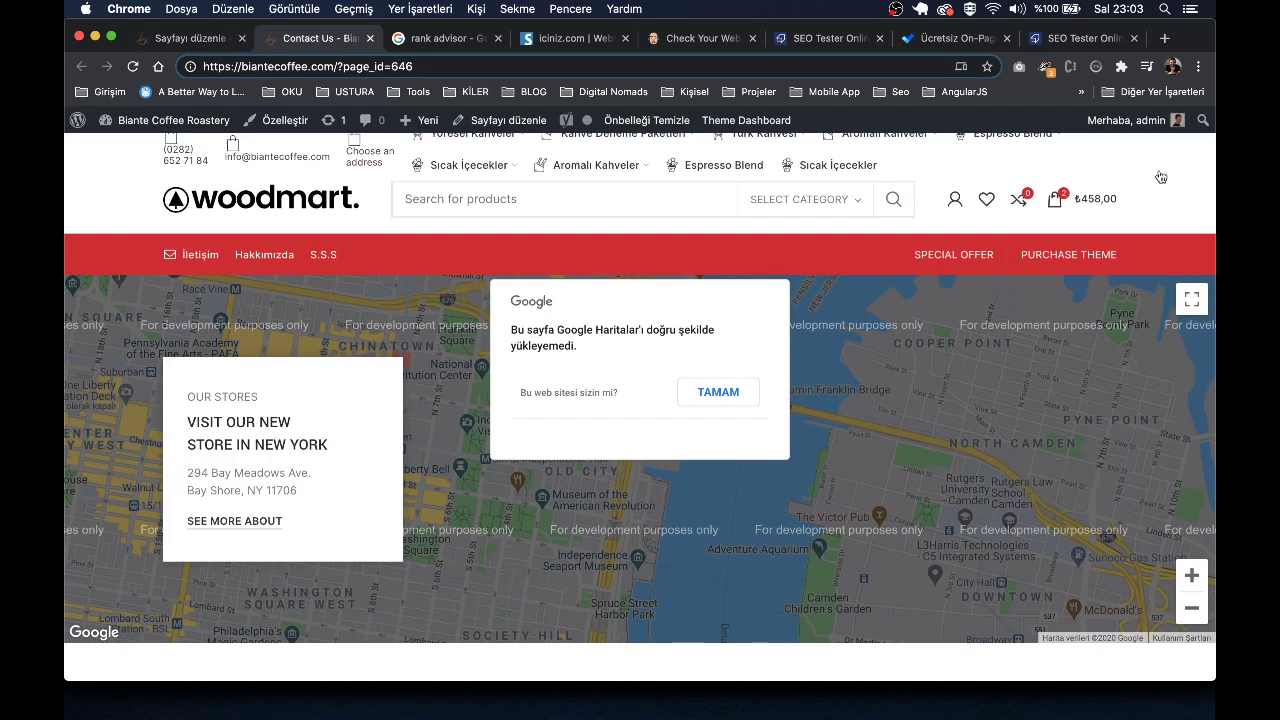
key(super+alt+Left)
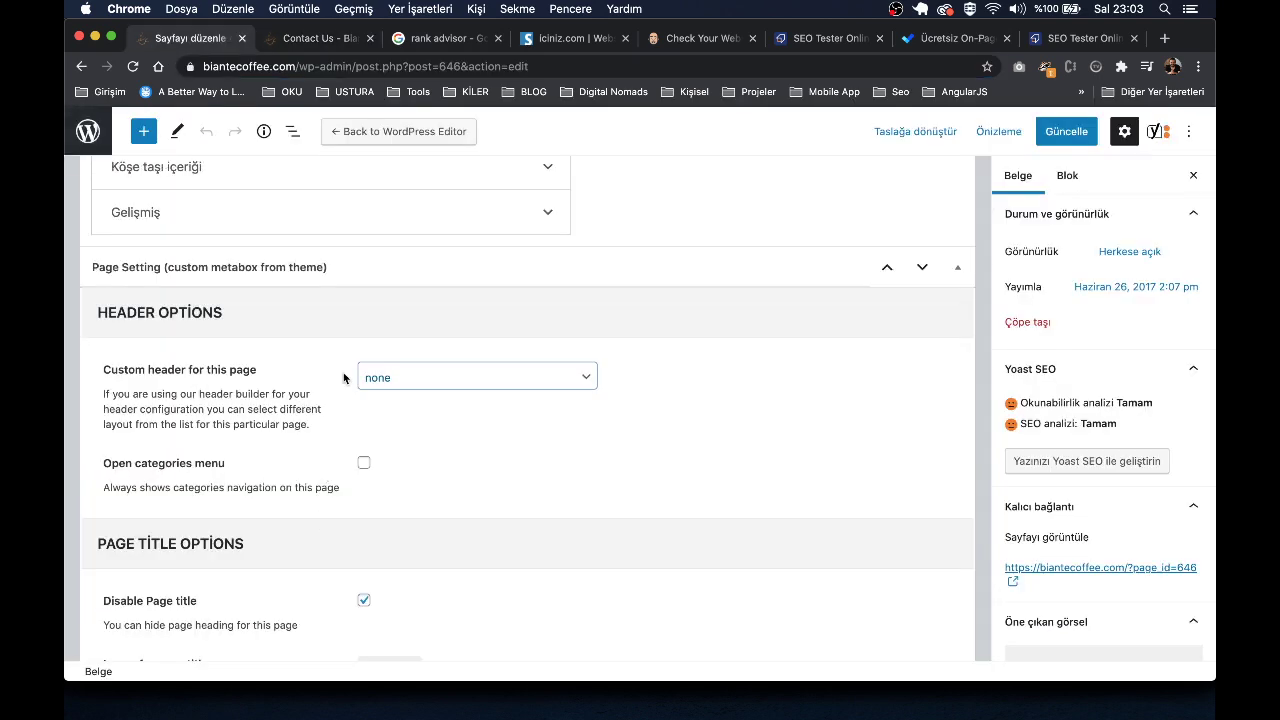
click(481, 384)
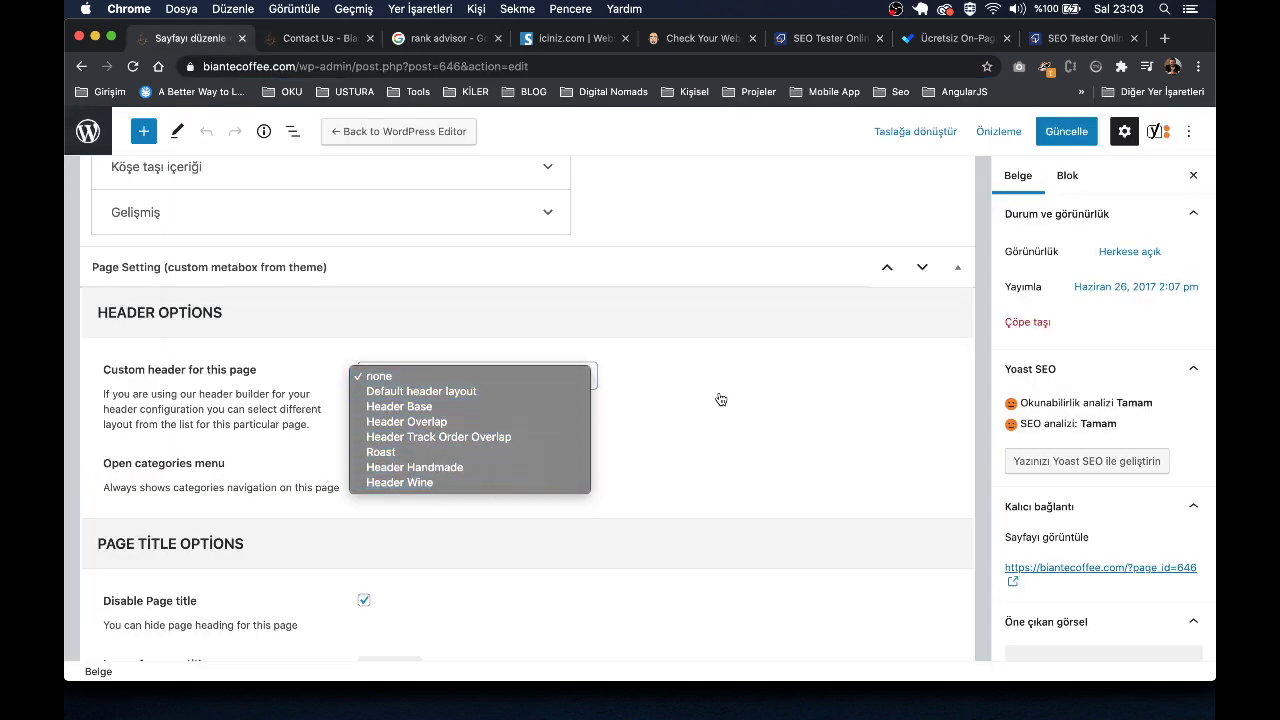
click(823, 388)
click(461, 376)
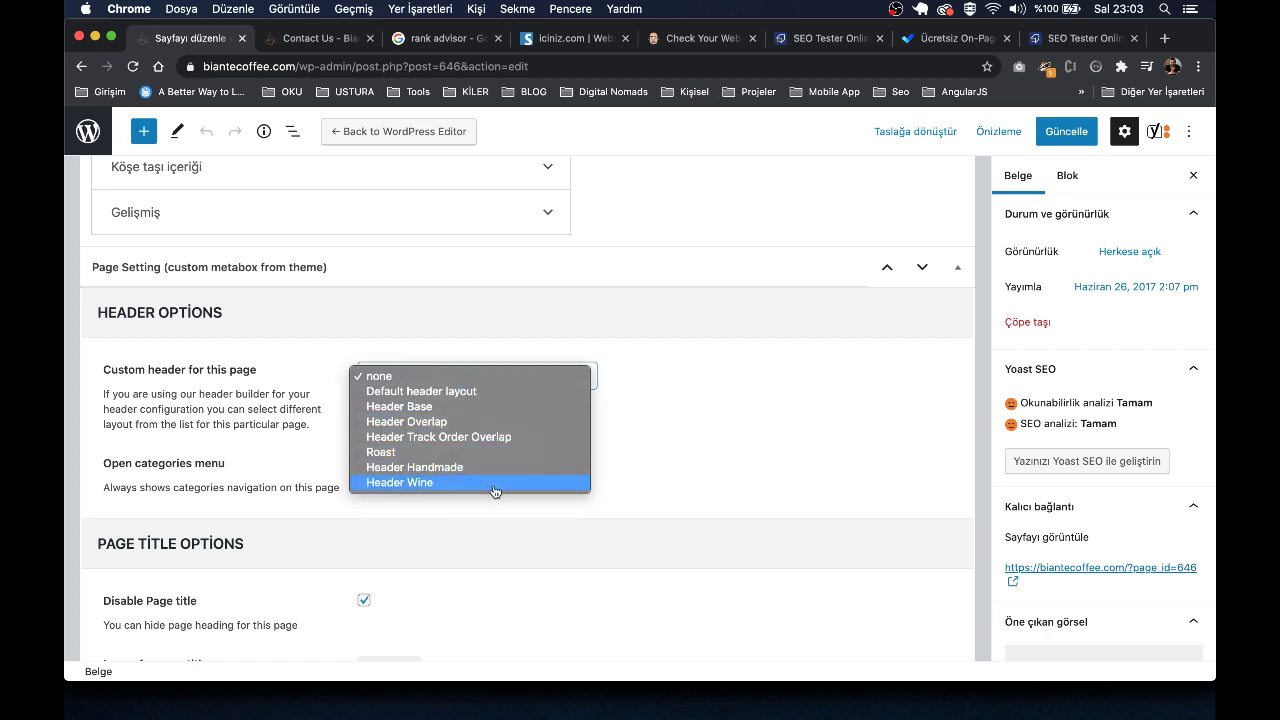
click(628, 333)
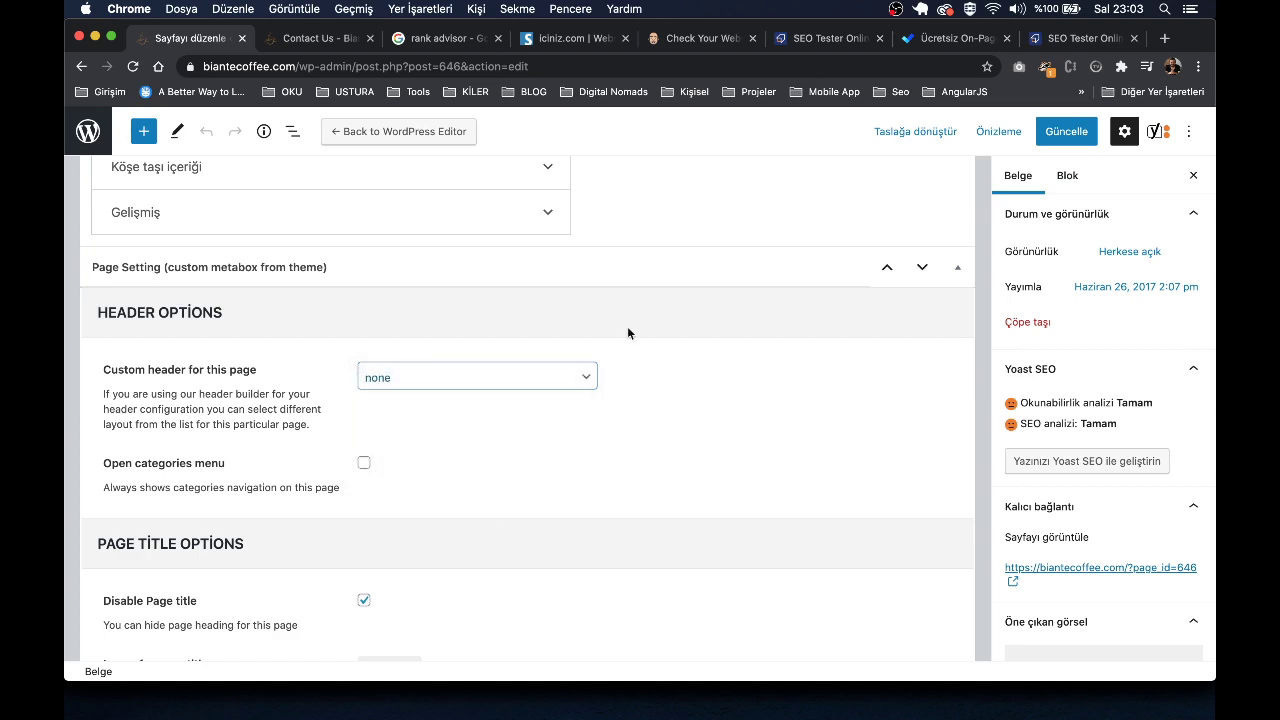
click(304, 39)
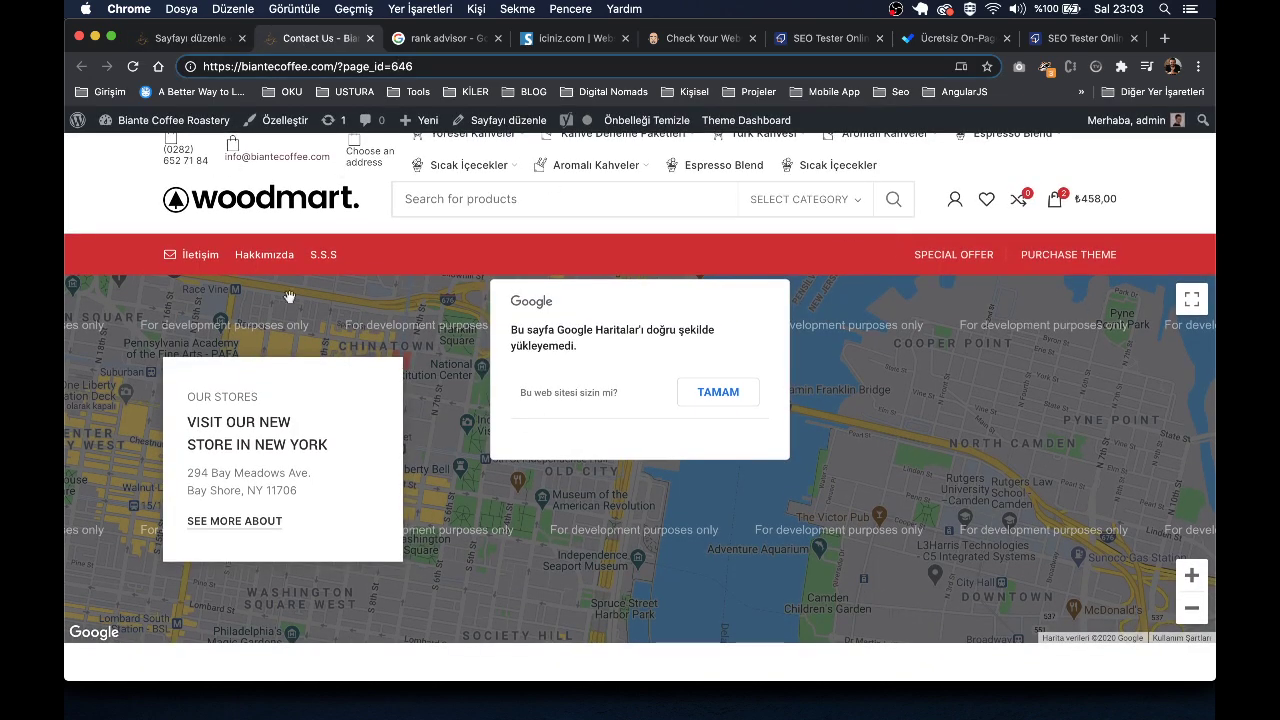
click(185, 38)
Step: Examine the page title options alongside the live contact page's map, frequently asked questions and contact form
scroll(457, 515, down, 3)
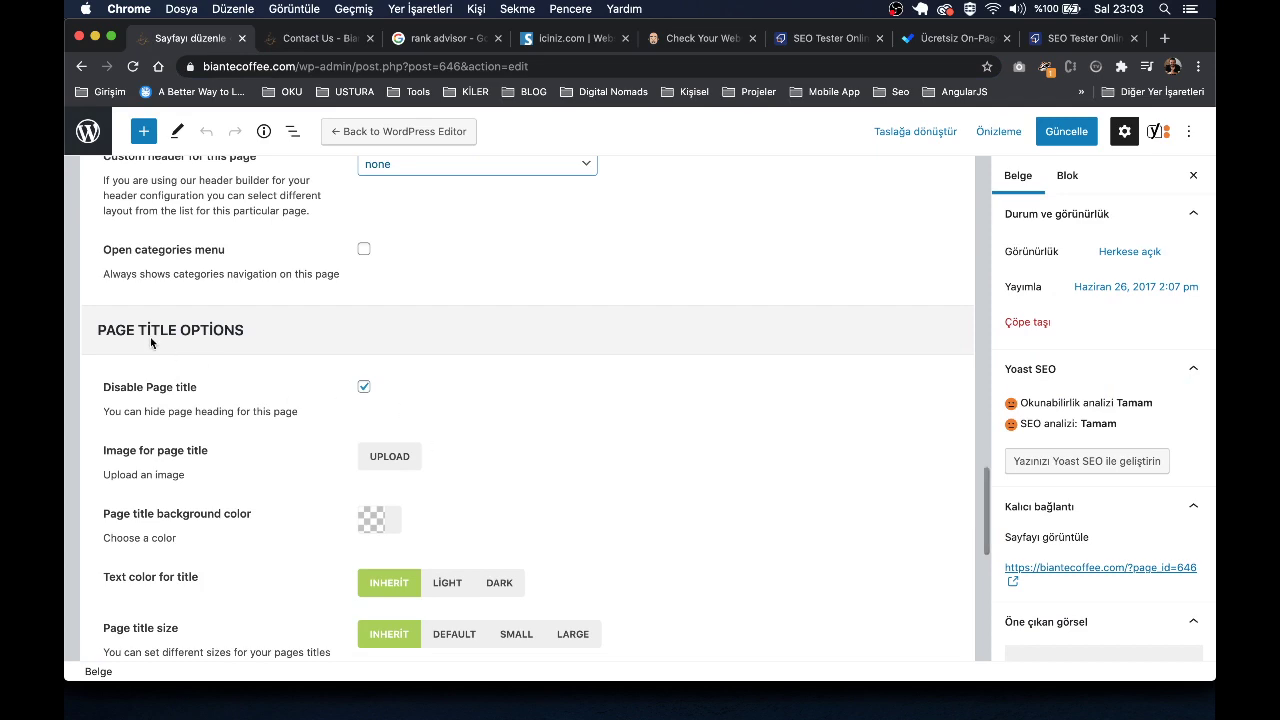
scroll(174, 385, down, 3)
scroll(174, 385, down, 4)
scroll(188, 360, up, 4)
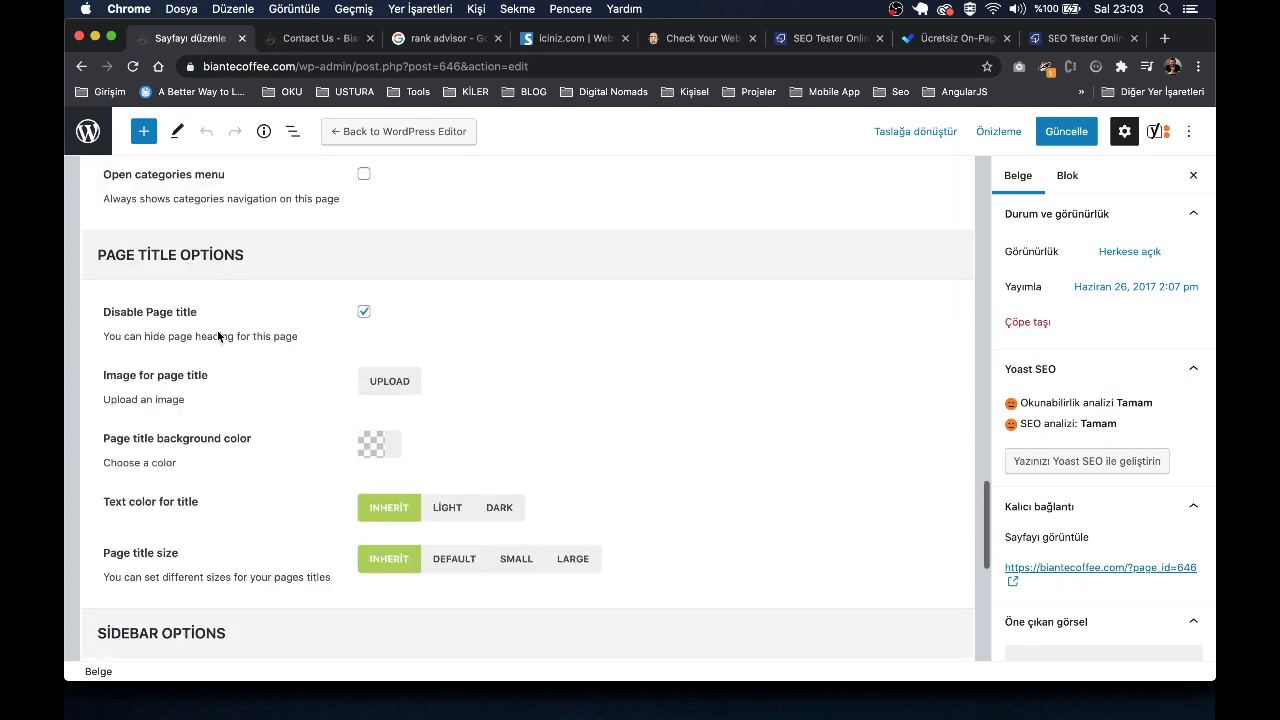
click(303, 47)
scroll(395, 413, down, 5)
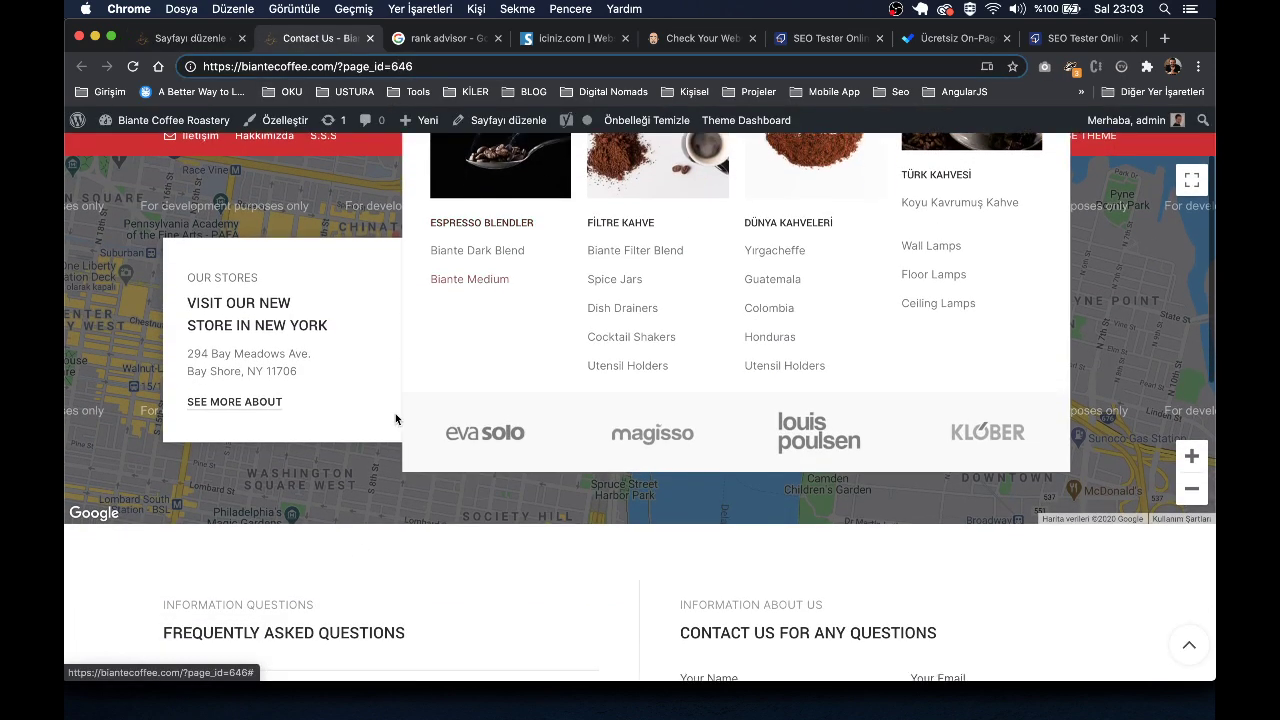
scroll(540, 404, up, 5)
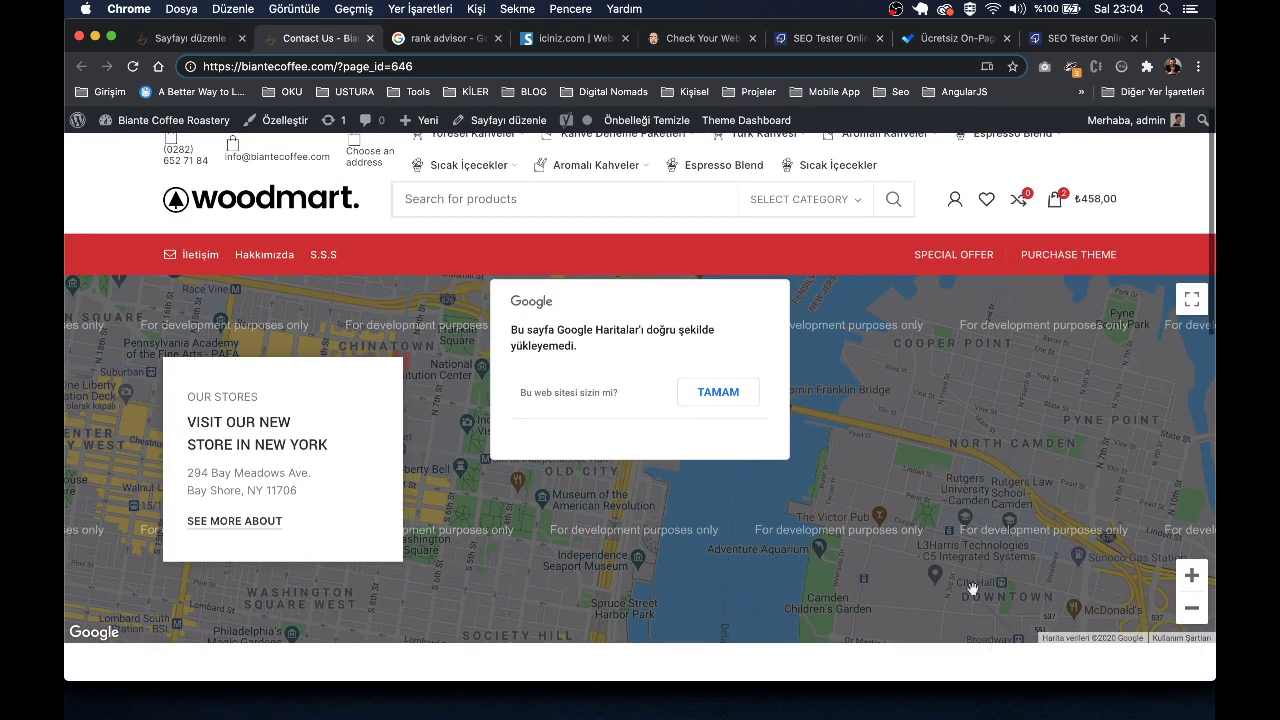
scroll(656, 546, down, 3)
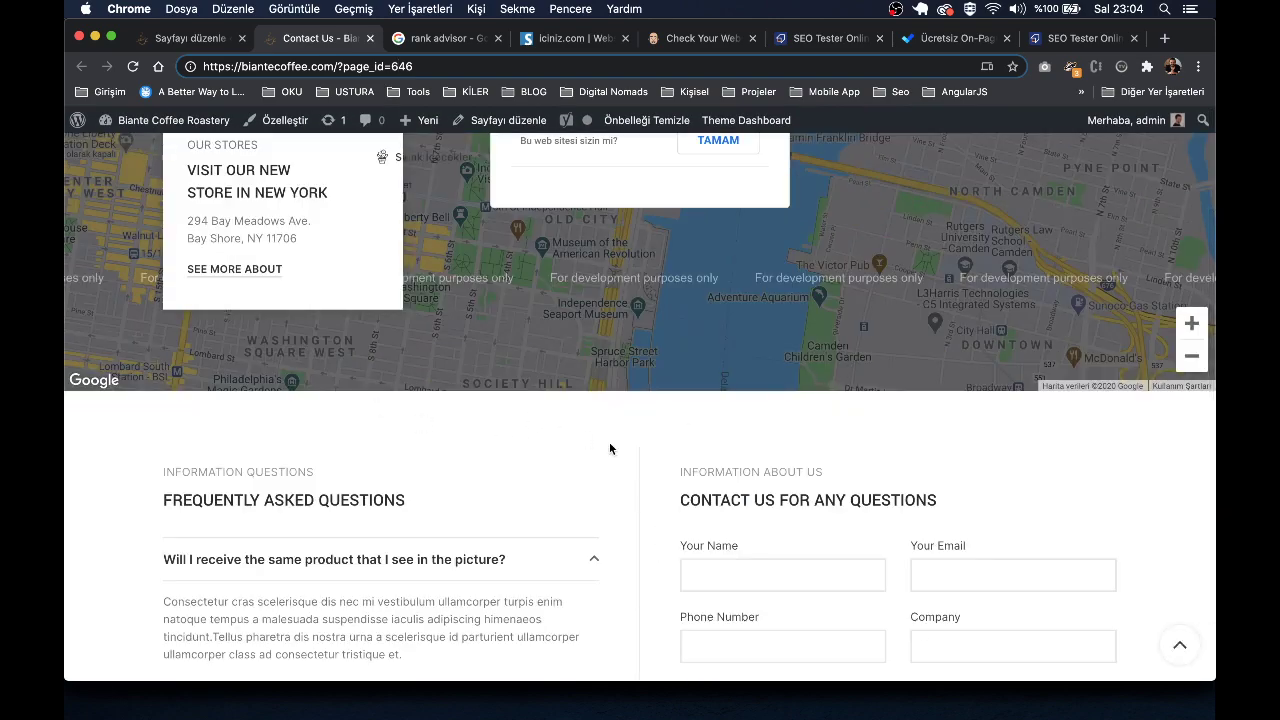
scroll(609, 449, up, 3)
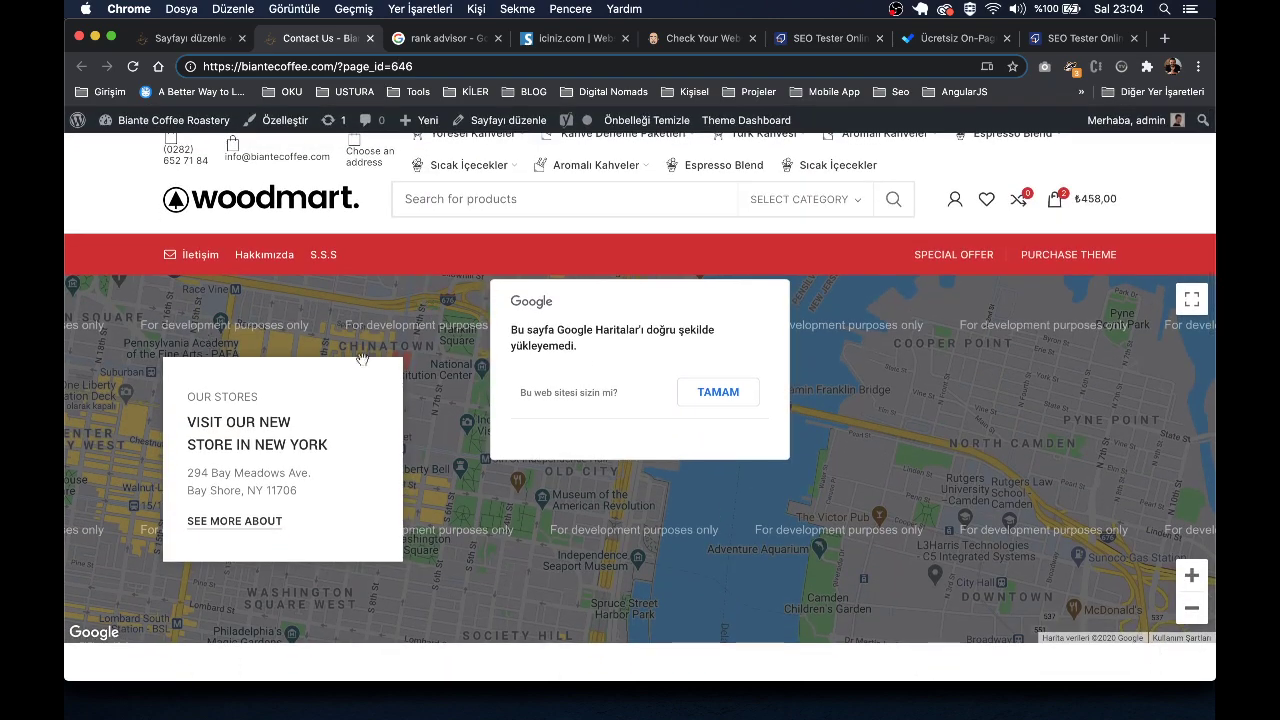
Step: Review the remaining page title options and the sidebar position, size and custom sidebar settings in the page editor
click(175, 43)
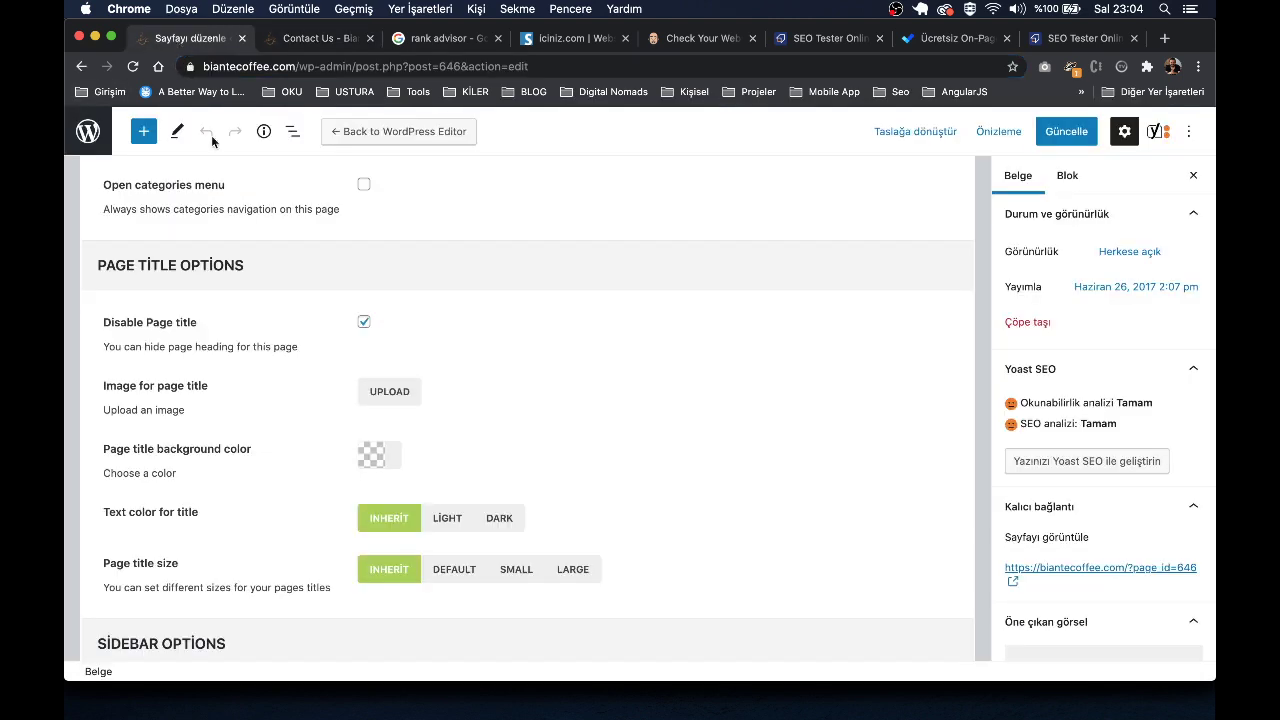
scroll(245, 317, down, 3)
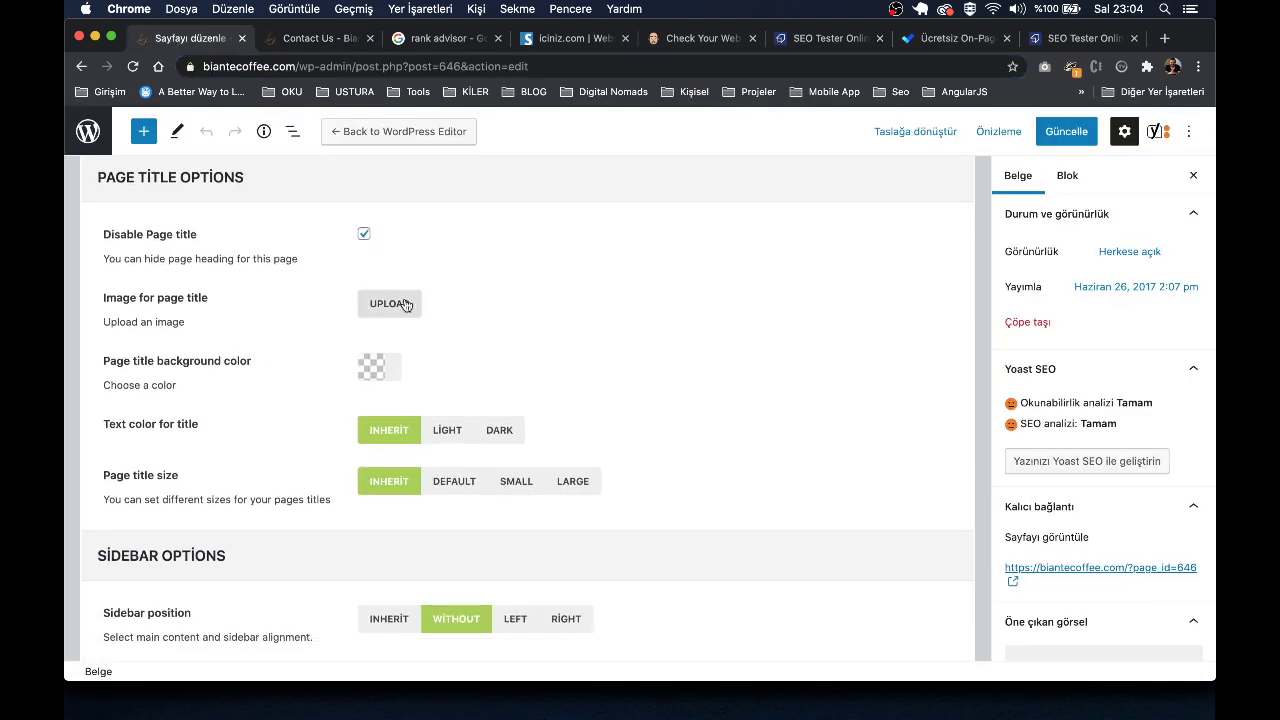
scroll(324, 499, down, 3)
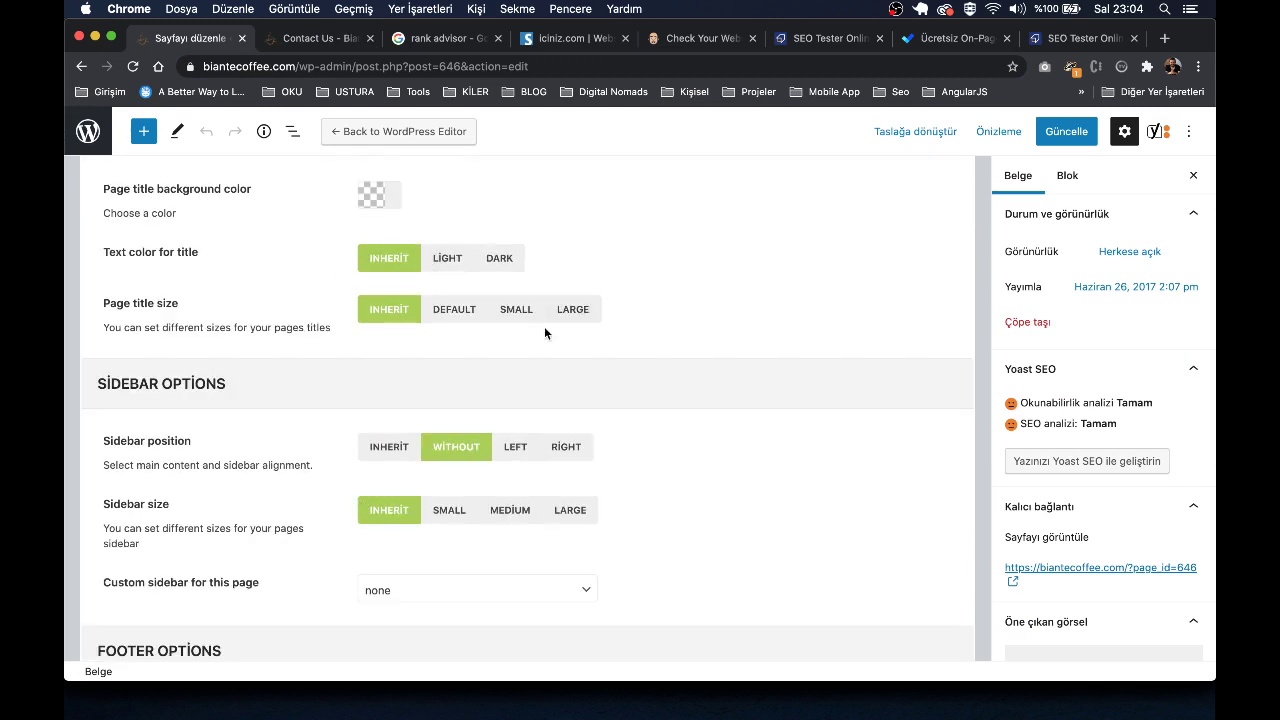
scroll(253, 443, down, 3)
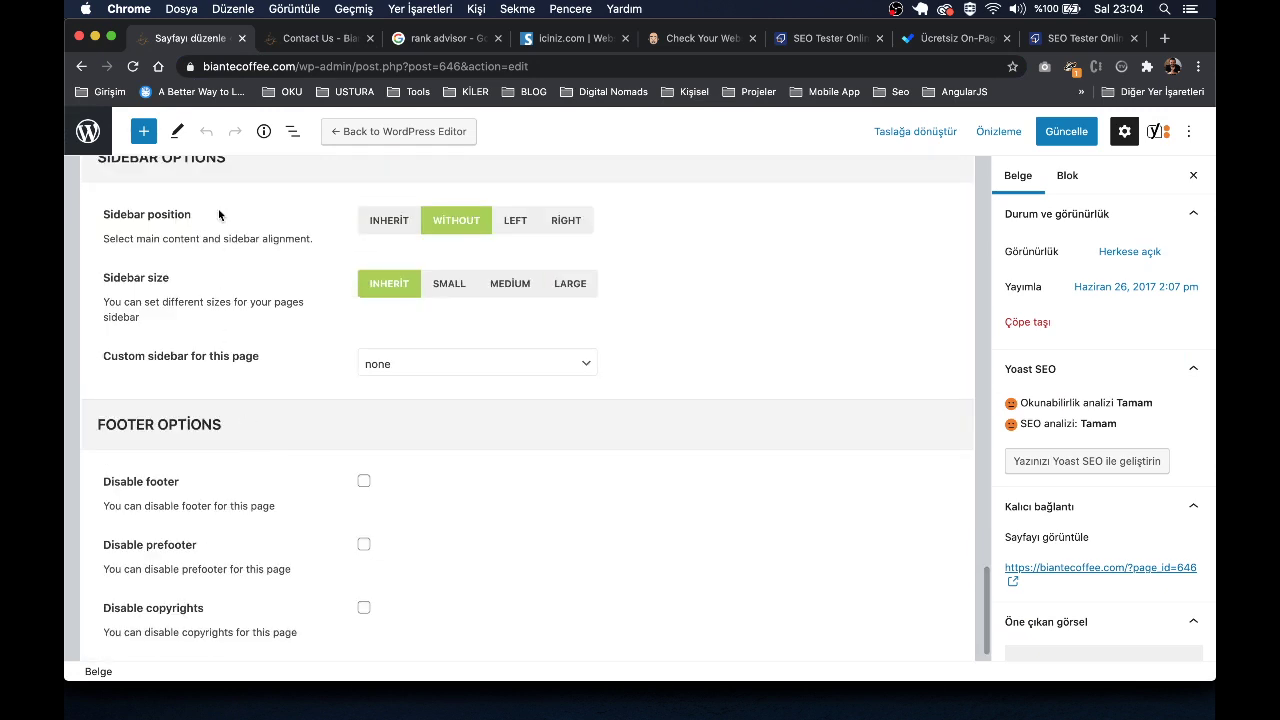
scroll(220, 214, up, 1)
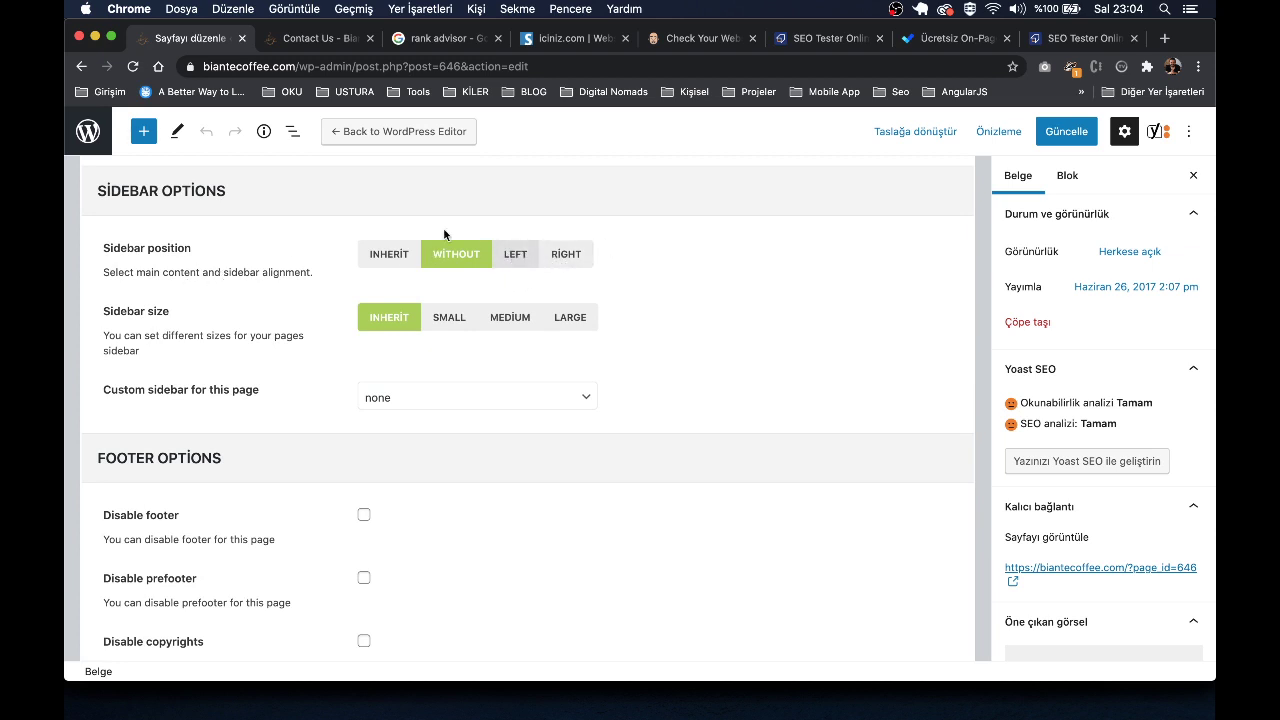
Step: Open the New York, London SF and Cockfosters BP store links from the live contact page's footer in separate tabs
click(326, 41)
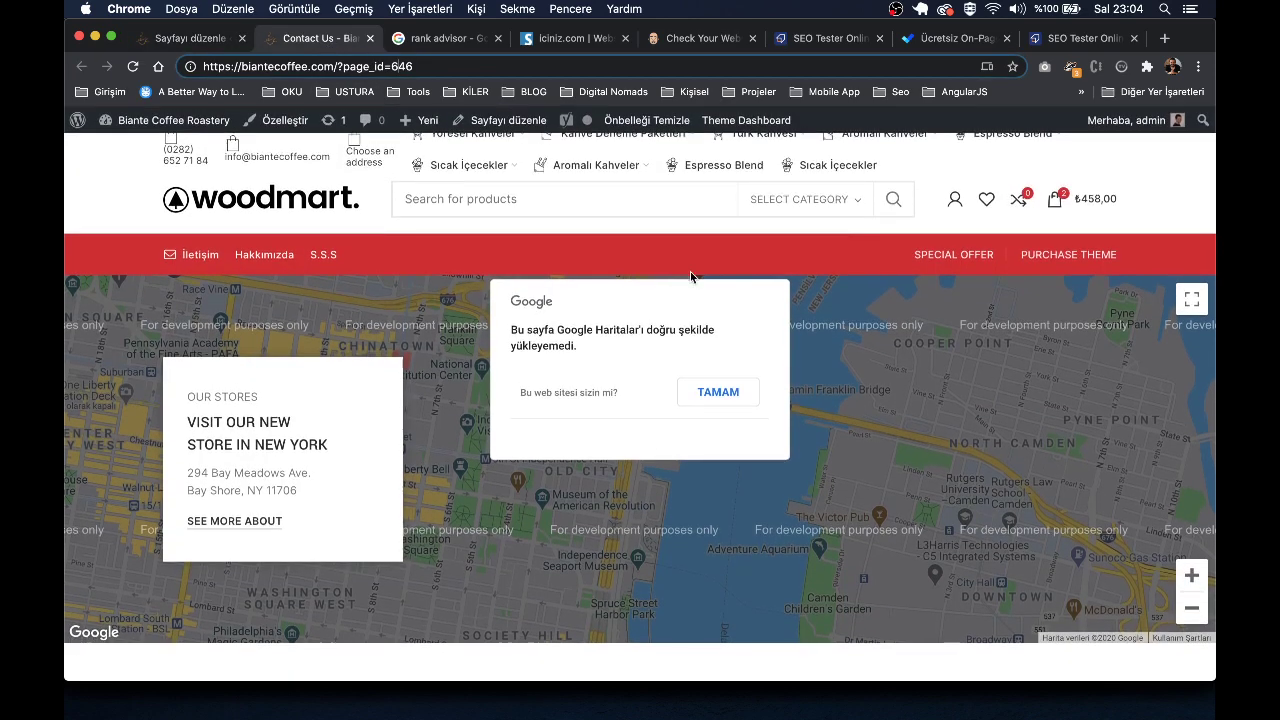
scroll(690, 277, down, 15)
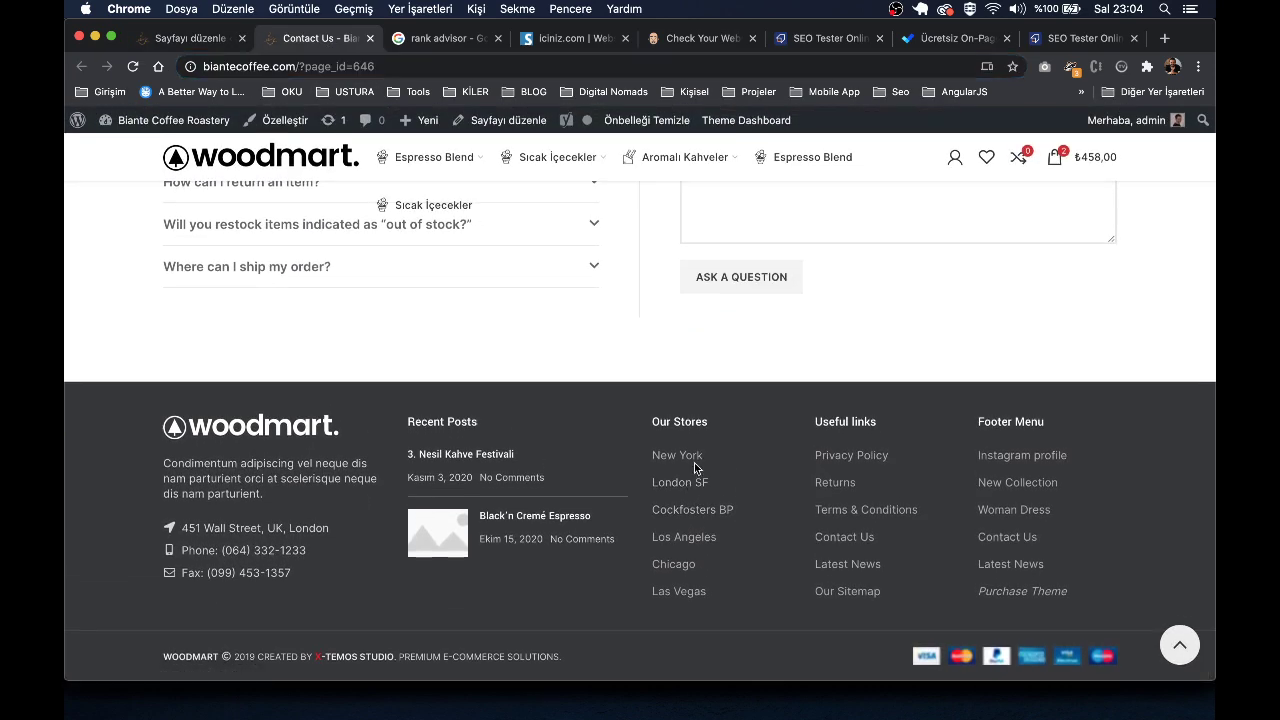
super+click(678, 457)
super+click(680, 482)
super+click(690, 509)
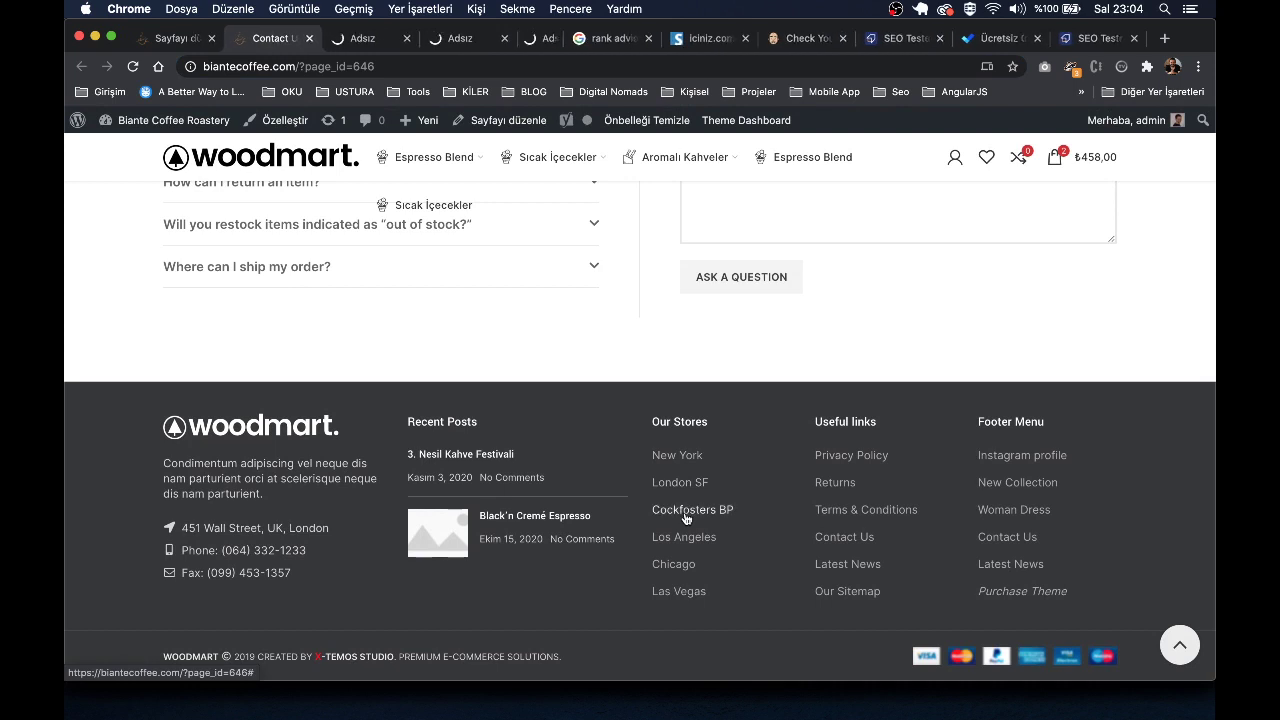
Step: Check the pages opened from the footer store links, and close all three tabs
scroll(1051, 464, up, 3)
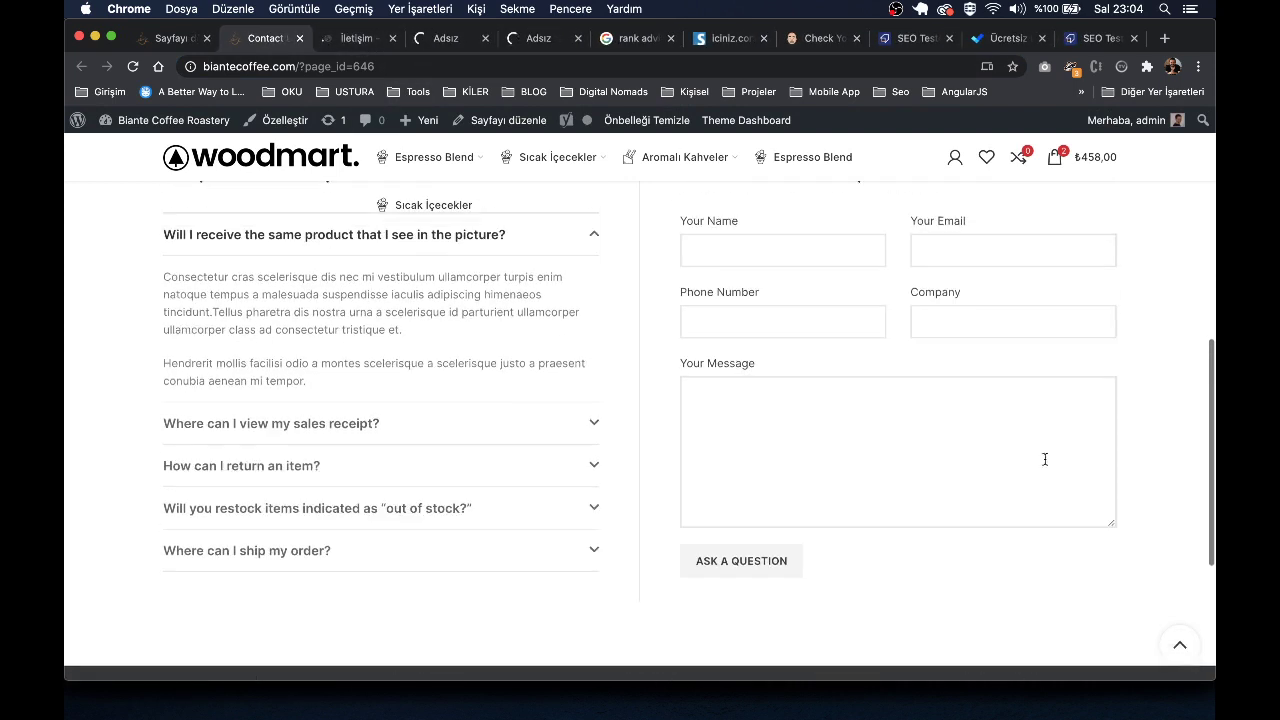
click(347, 40)
click(445, 49)
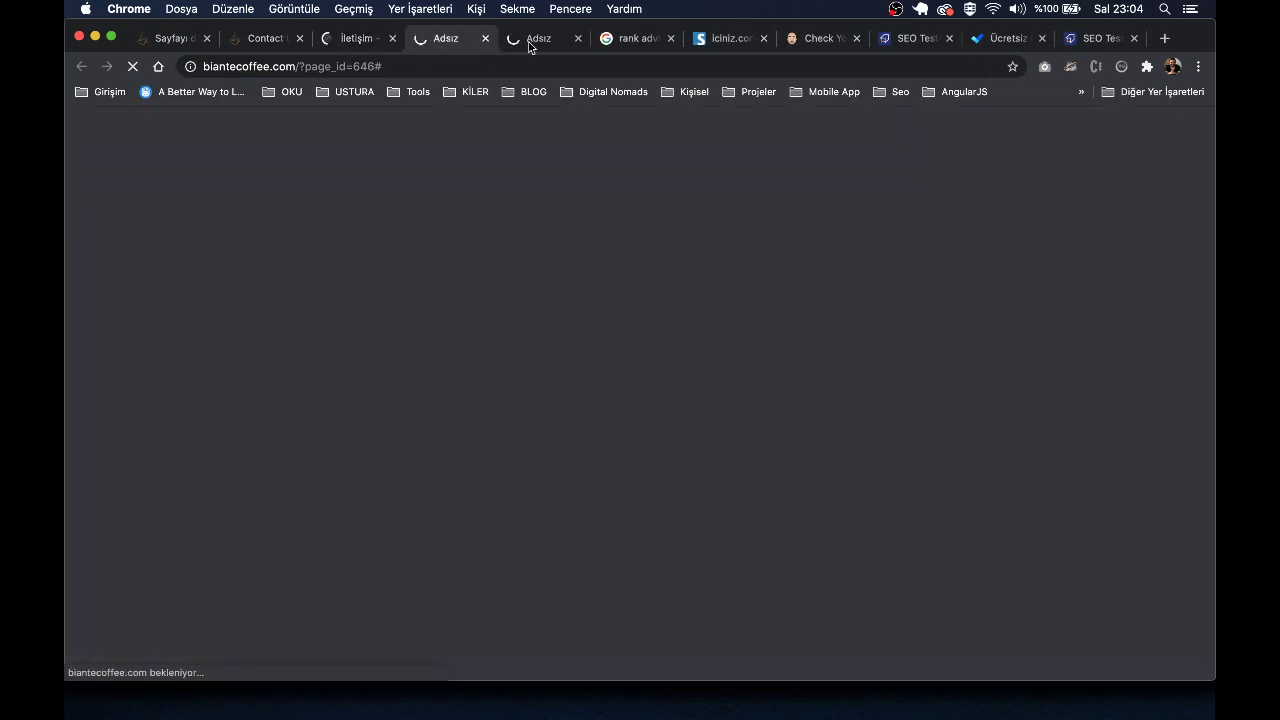
click(341, 41)
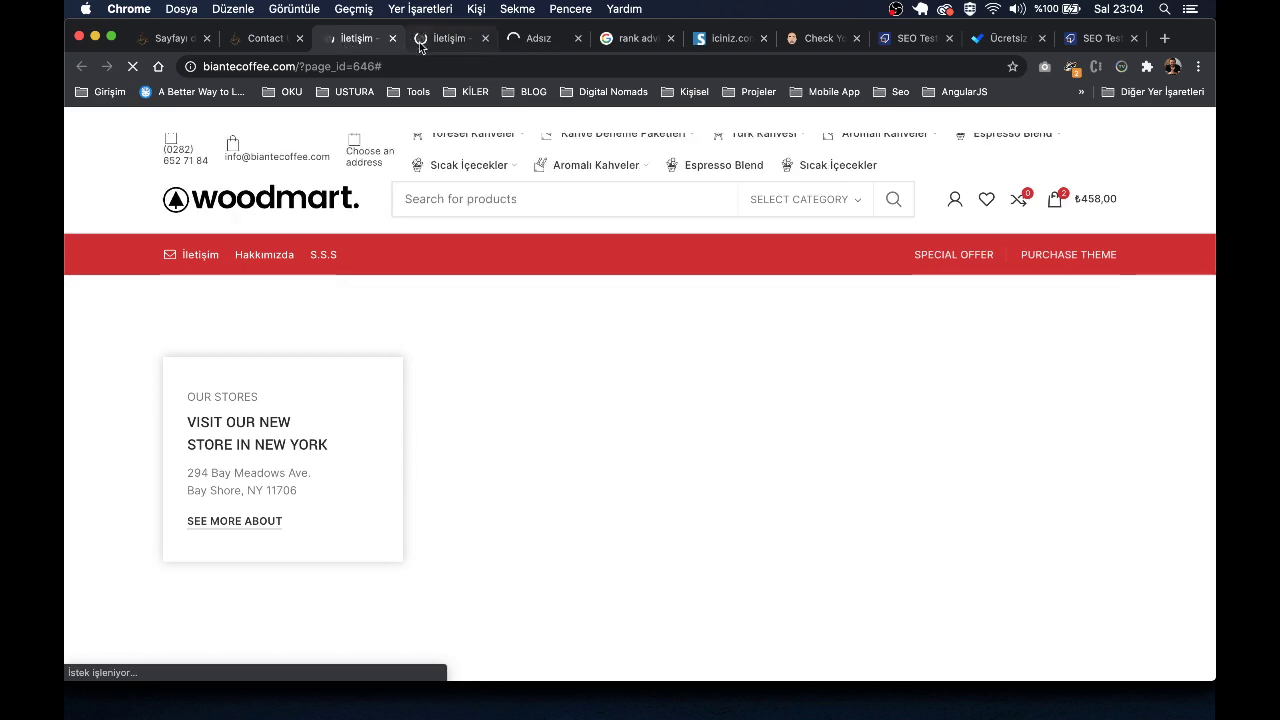
click(392, 38)
click(485, 38)
click(392, 38)
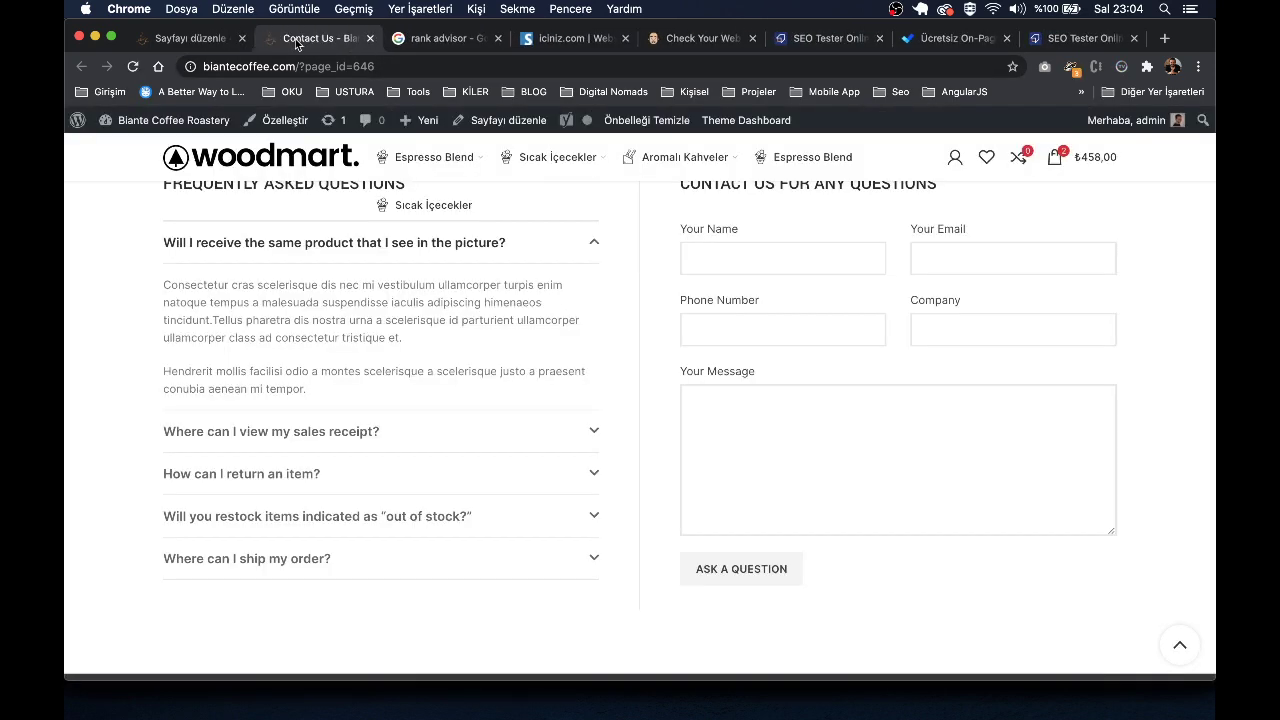
Step: Open the Hakkımızda, Türk Kahvesi and Yöresel Kahveler links from the site's header in separate tabs
scroll(250, 280, up, 5)
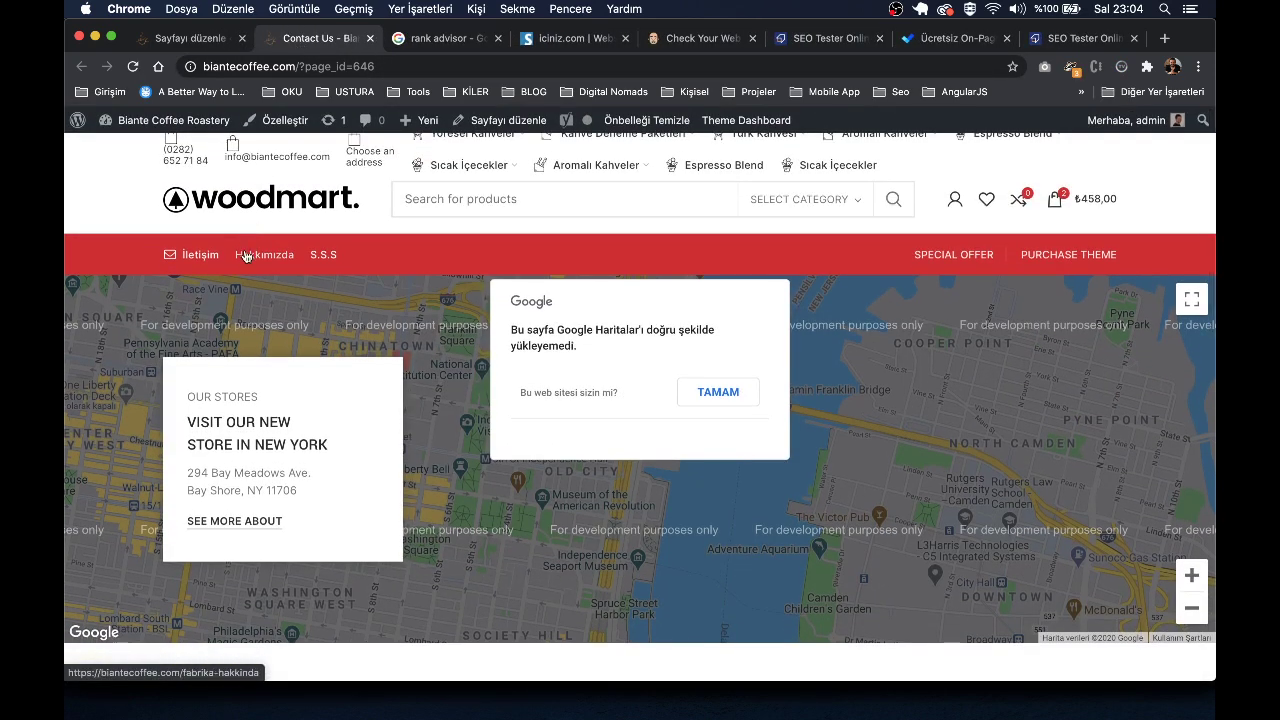
super+click(245, 257)
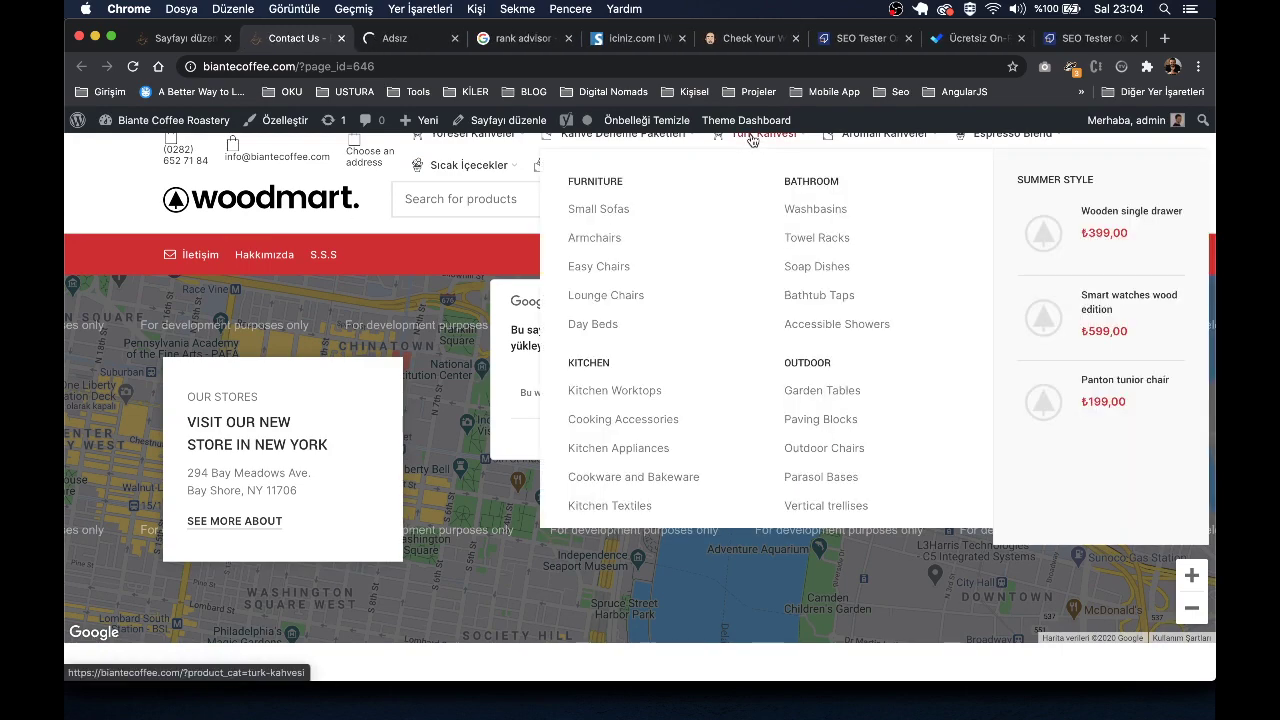
super+click(752, 140)
super+click(482, 140)
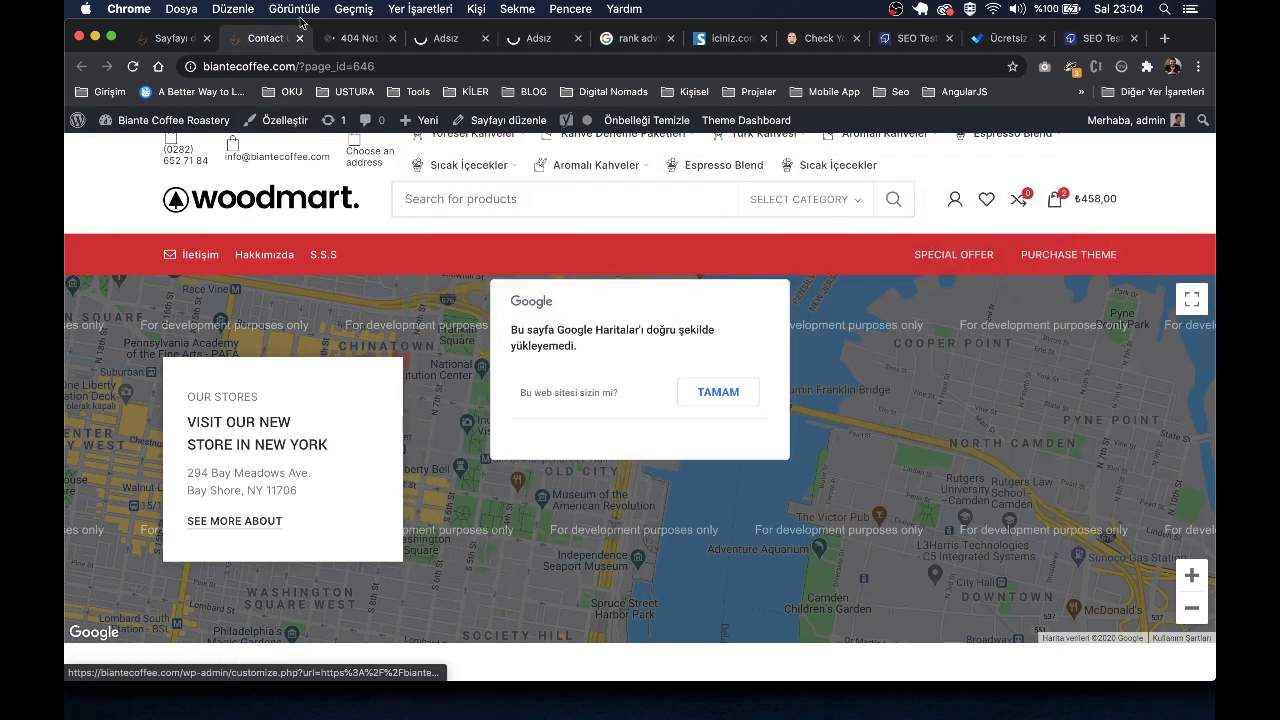
Step: Close the Hakkımızda tab and bring up the Türk Kahvesi category page
click(370, 38)
key(super+w)
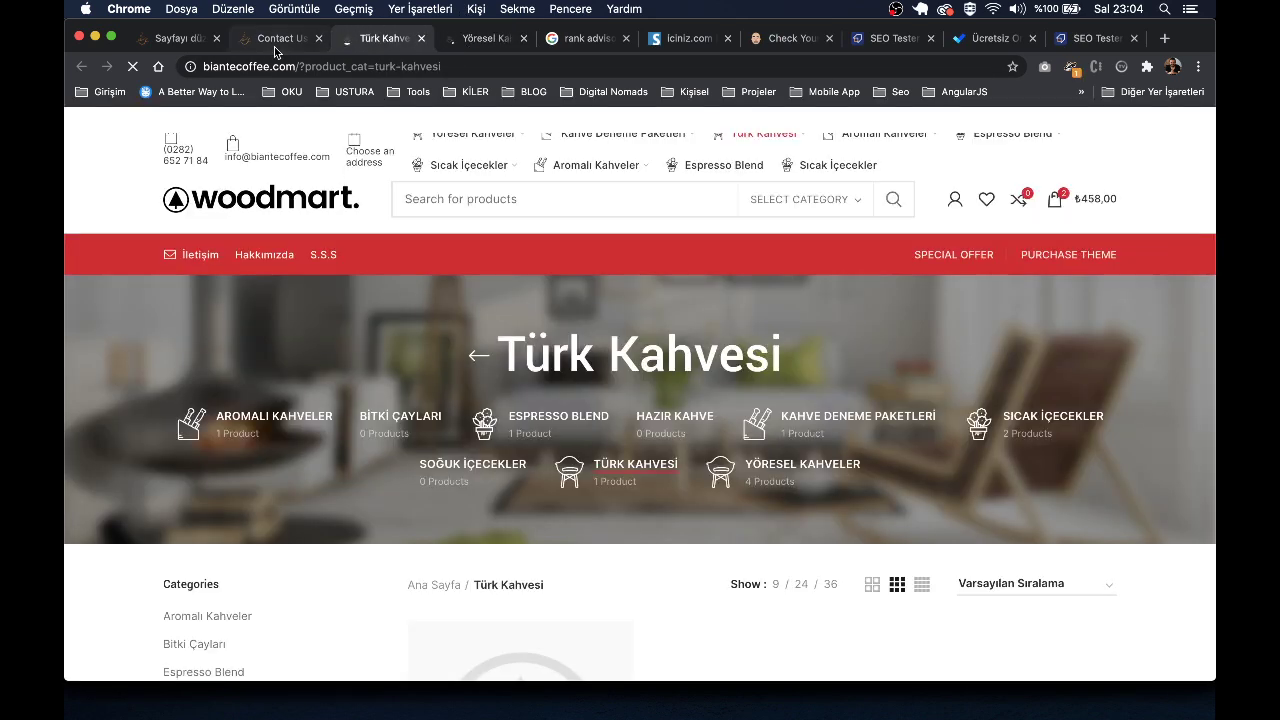
key(super+alt+Left)
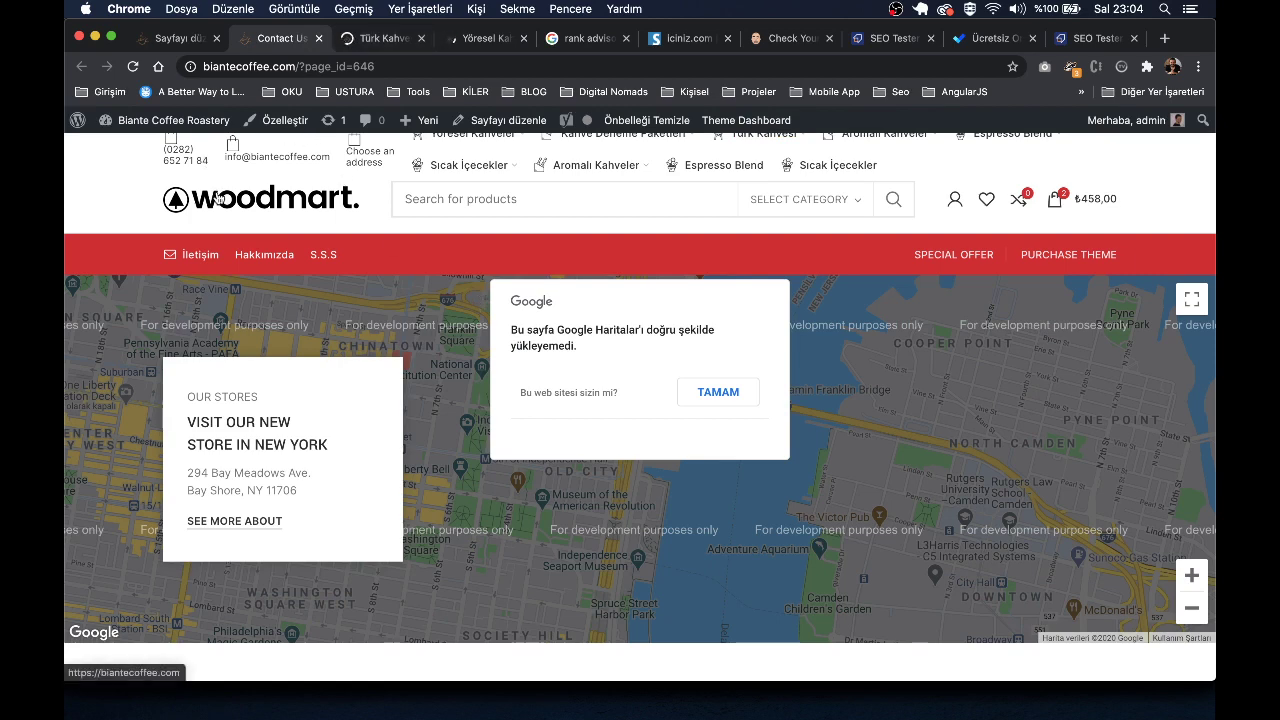
key(super+alt+Right)
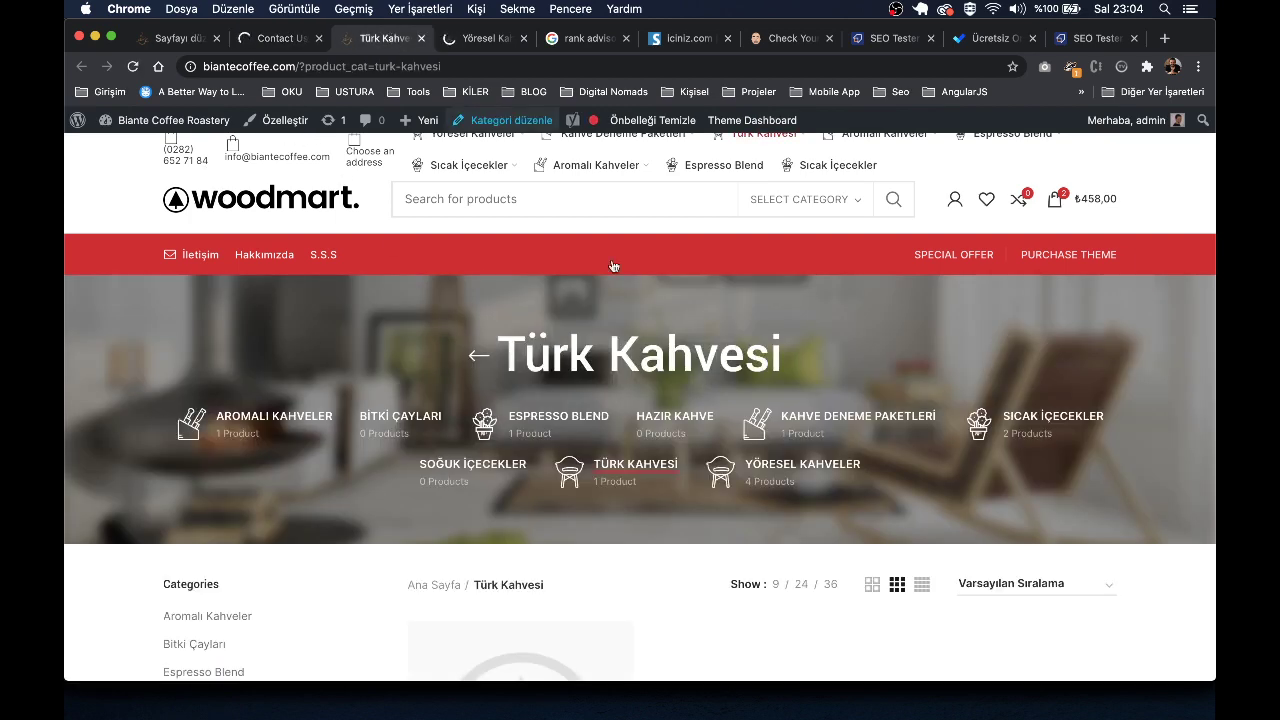
Step: Examine the Türk Kahvesi category page's banner, category list, price filter, sidebar products and footer
scroll(624, 279, down, 5)
scroll(563, 257, up, 5)
scroll(283, 451, down, 5)
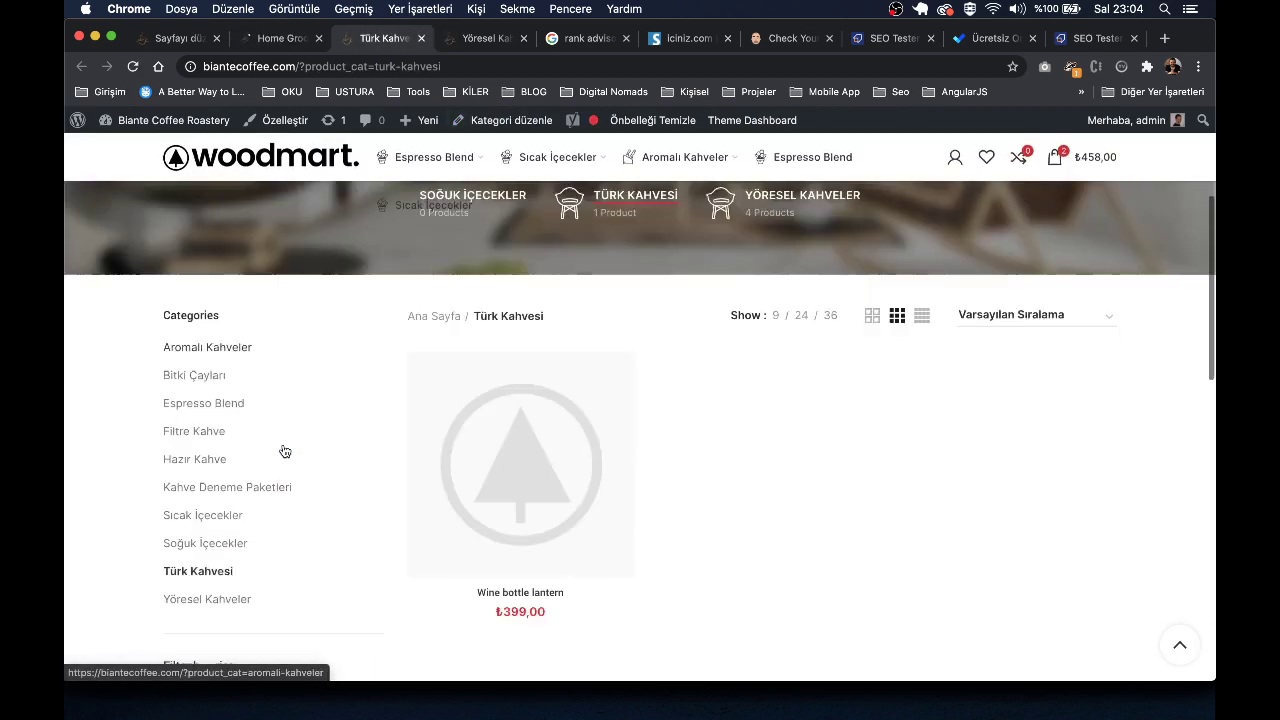
scroll(283, 451, down, 10)
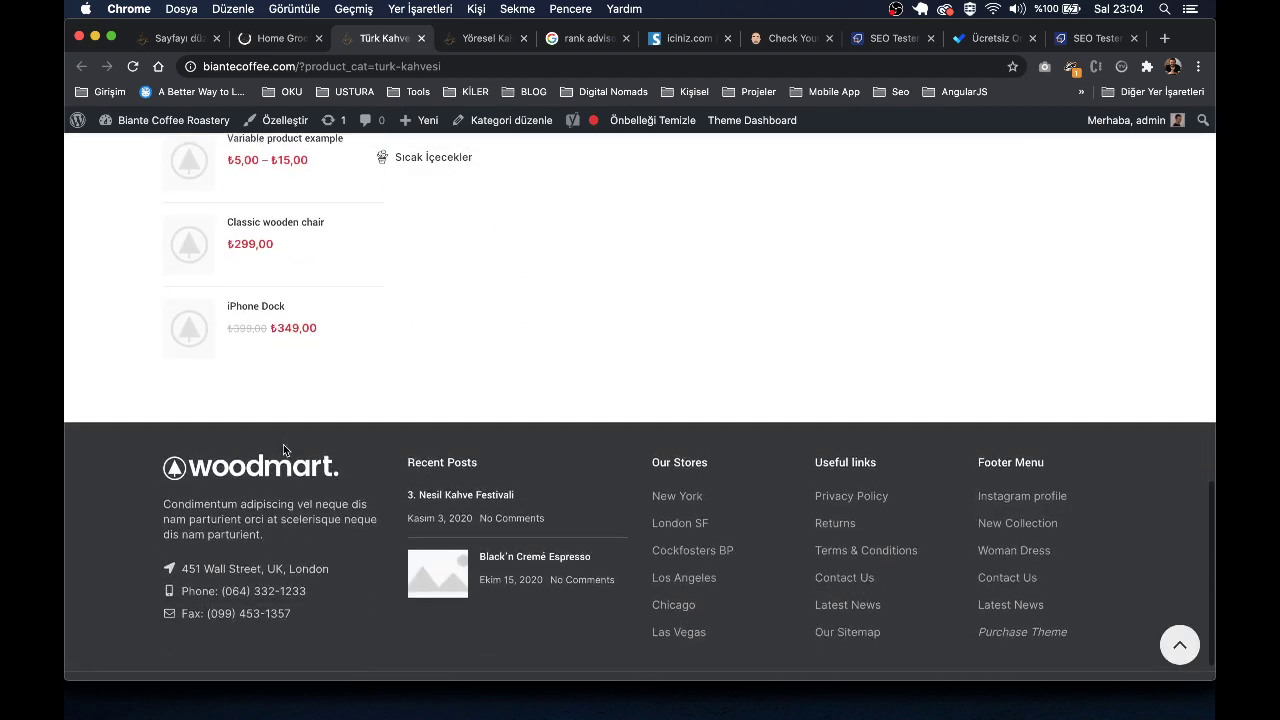
scroll(283, 451, up, 10)
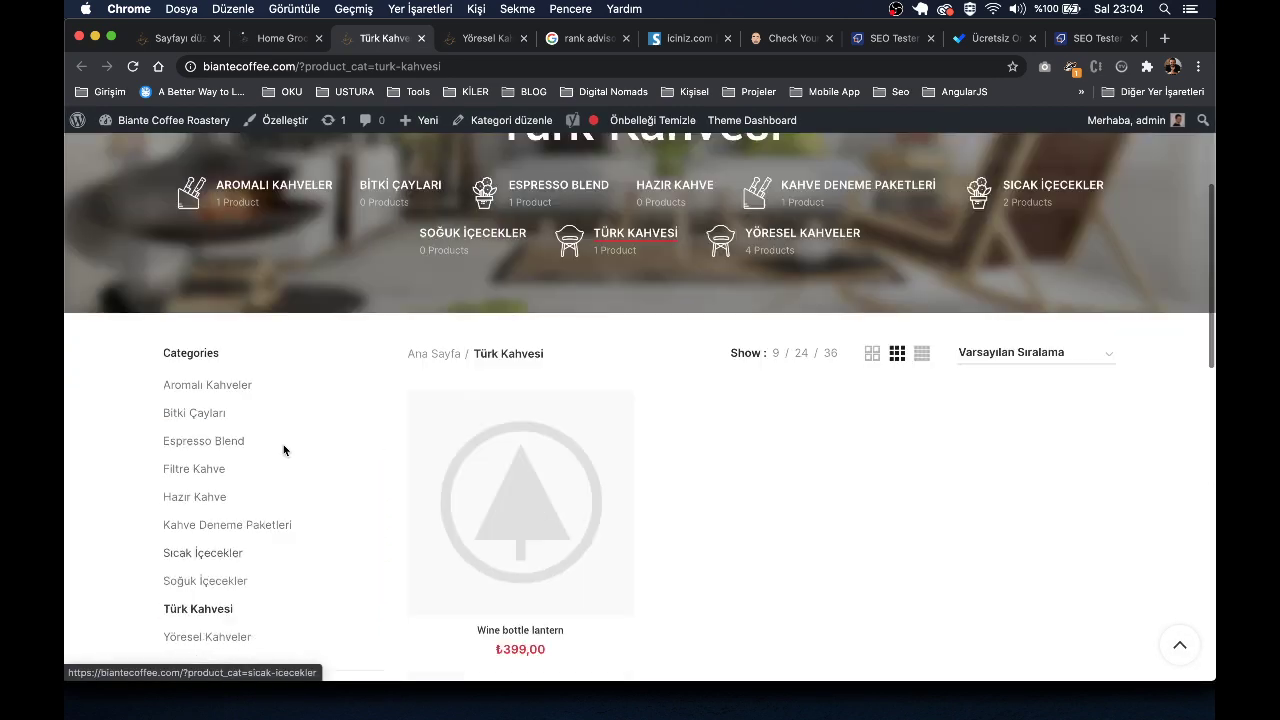
scroll(722, 646, down, 2)
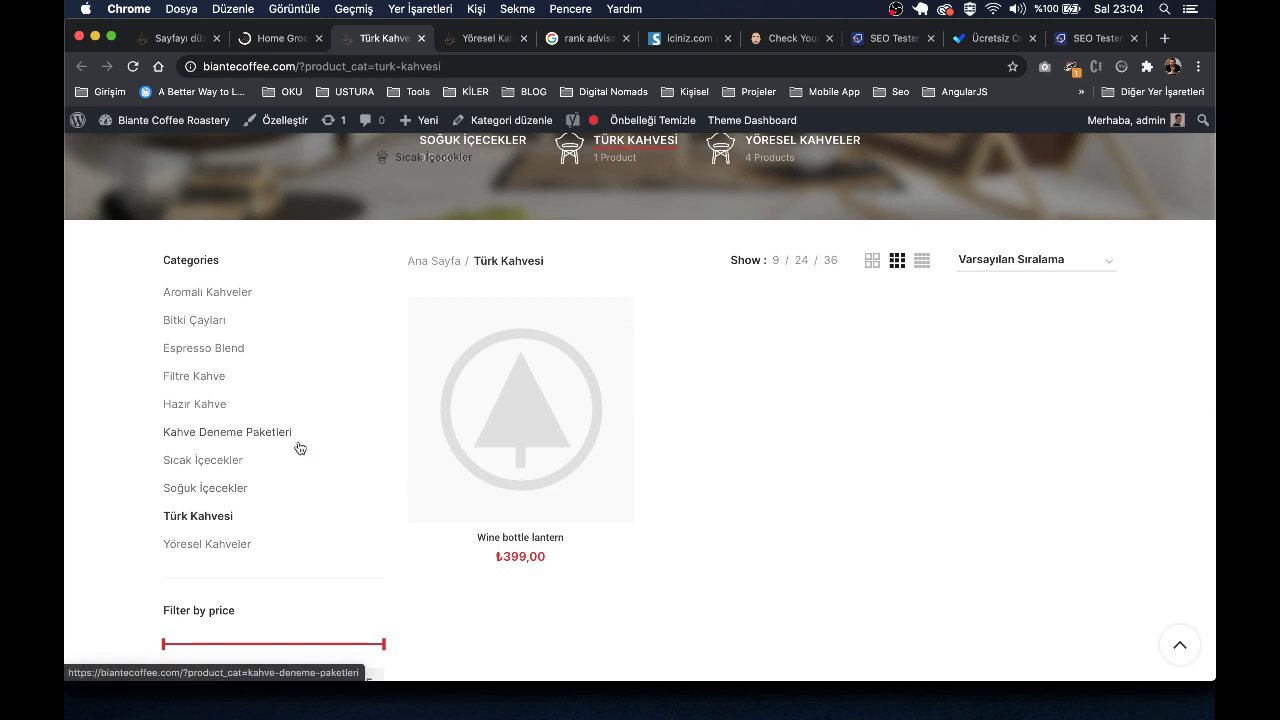
scroll(298, 447, down, 2)
scroll(298, 447, down, 3)
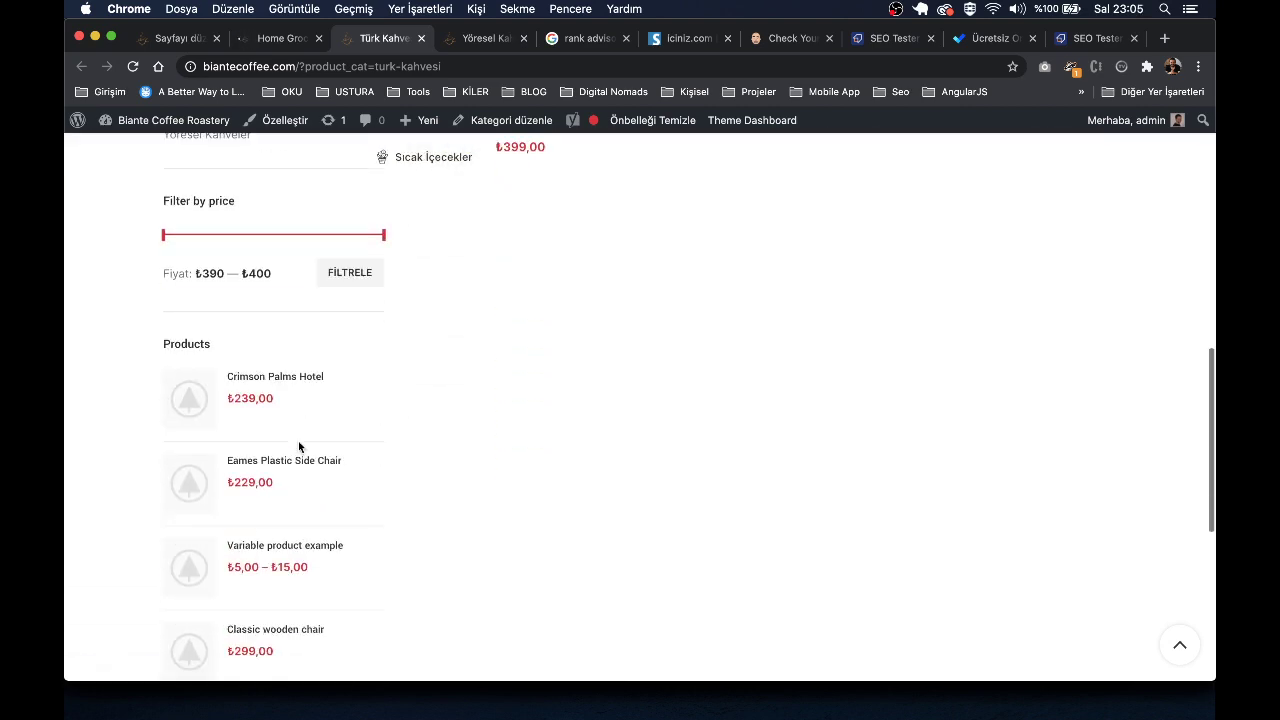
Step: Close the Türk Kahvesi tab and examine the Yöresel Kahveler category page from banner to footer
scroll(298, 447, up, 8)
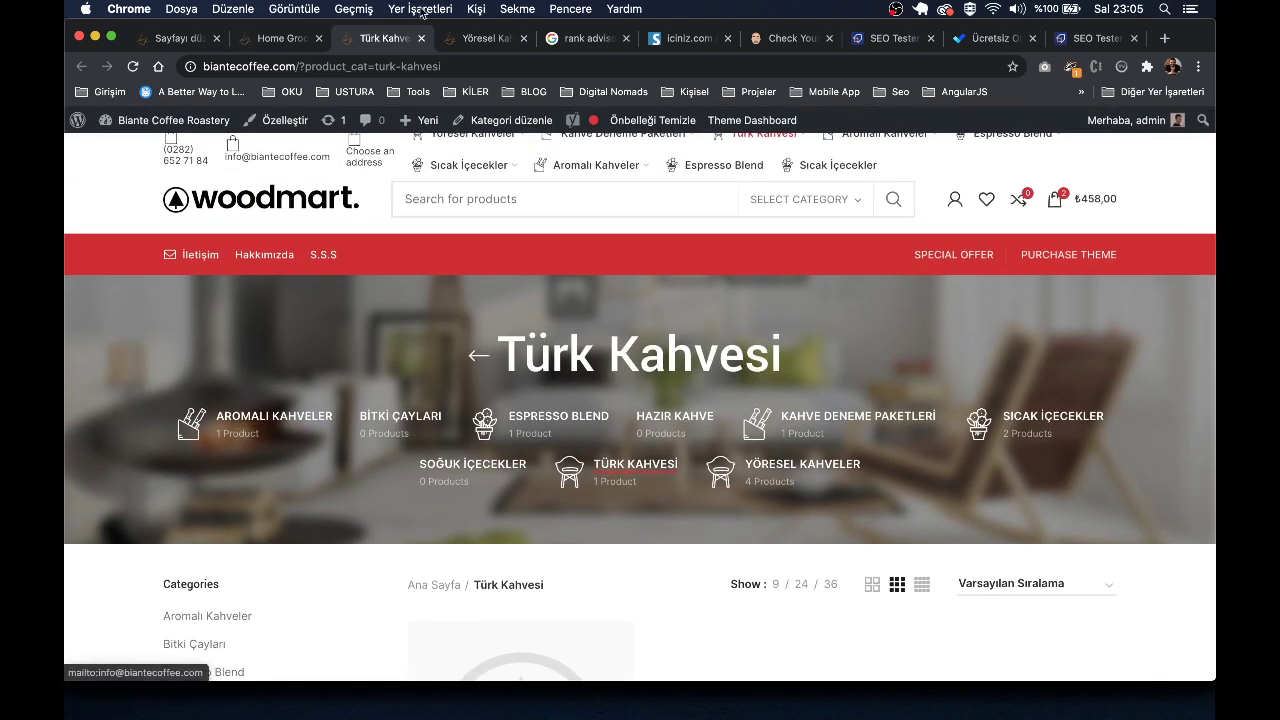
click(421, 40)
scroll(397, 474, down, 6)
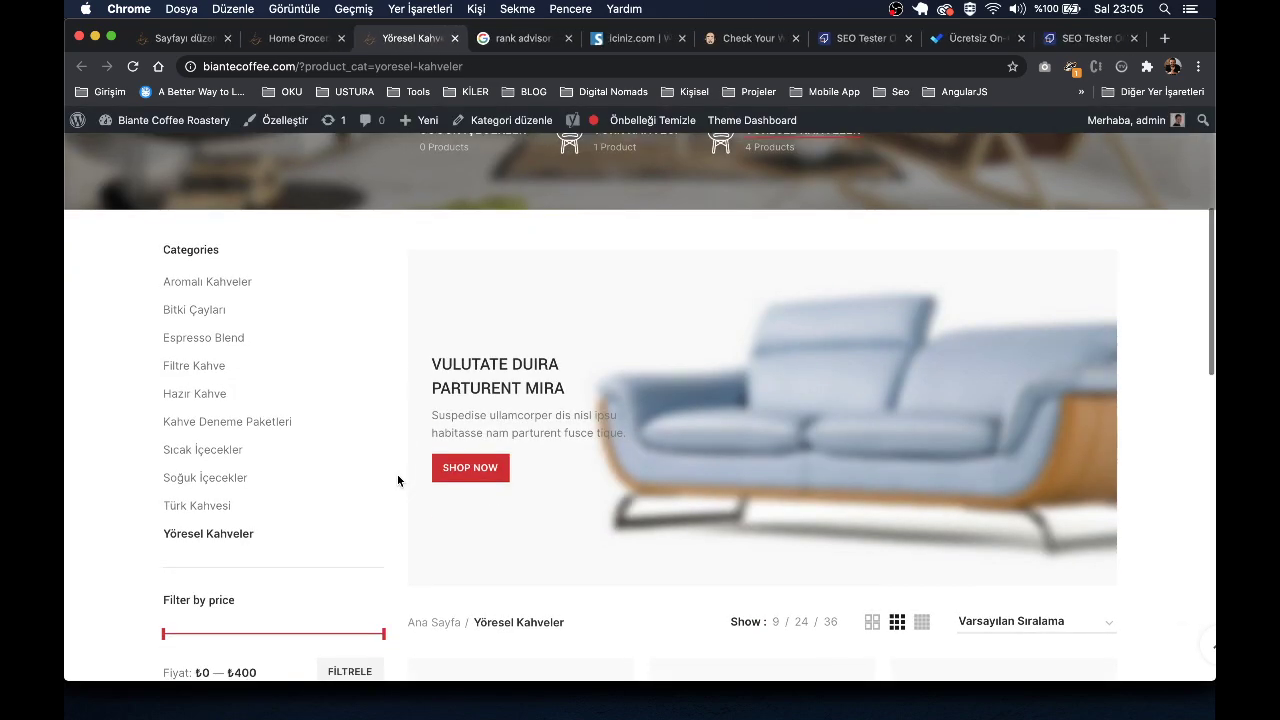
scroll(397, 481, down, 5)
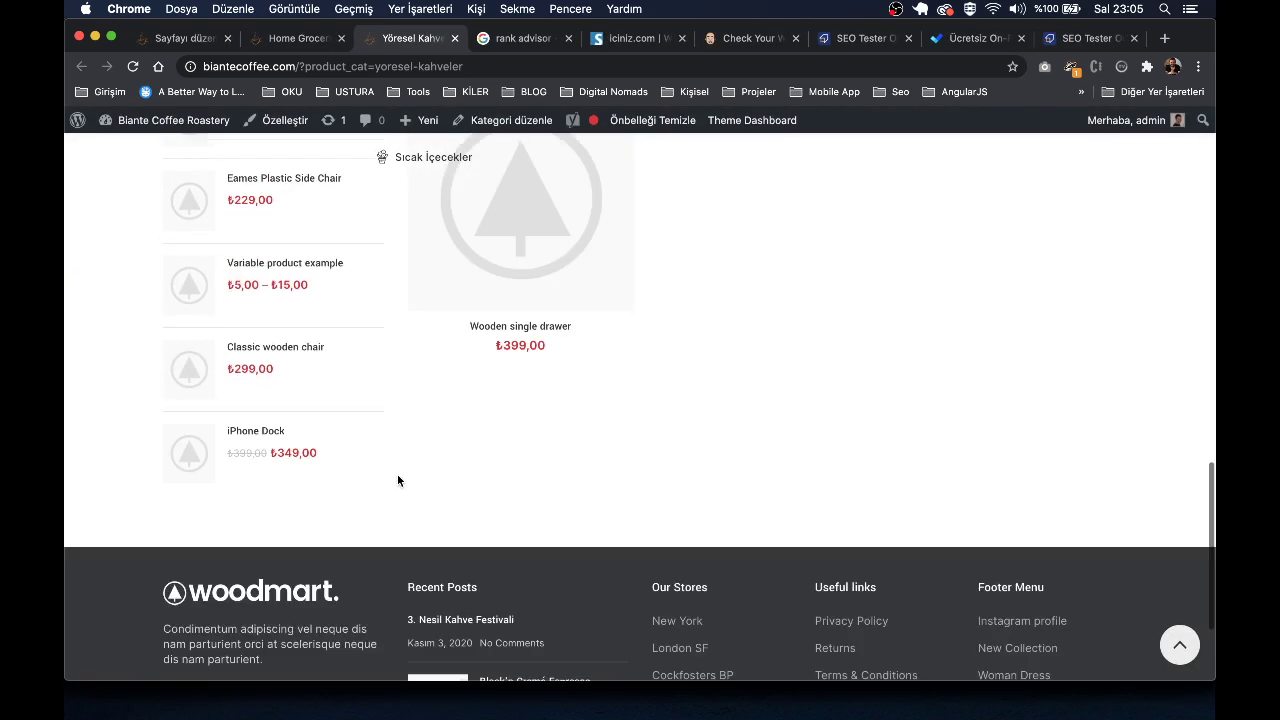
scroll(397, 481, up, 8)
scroll(397, 474, up, 6)
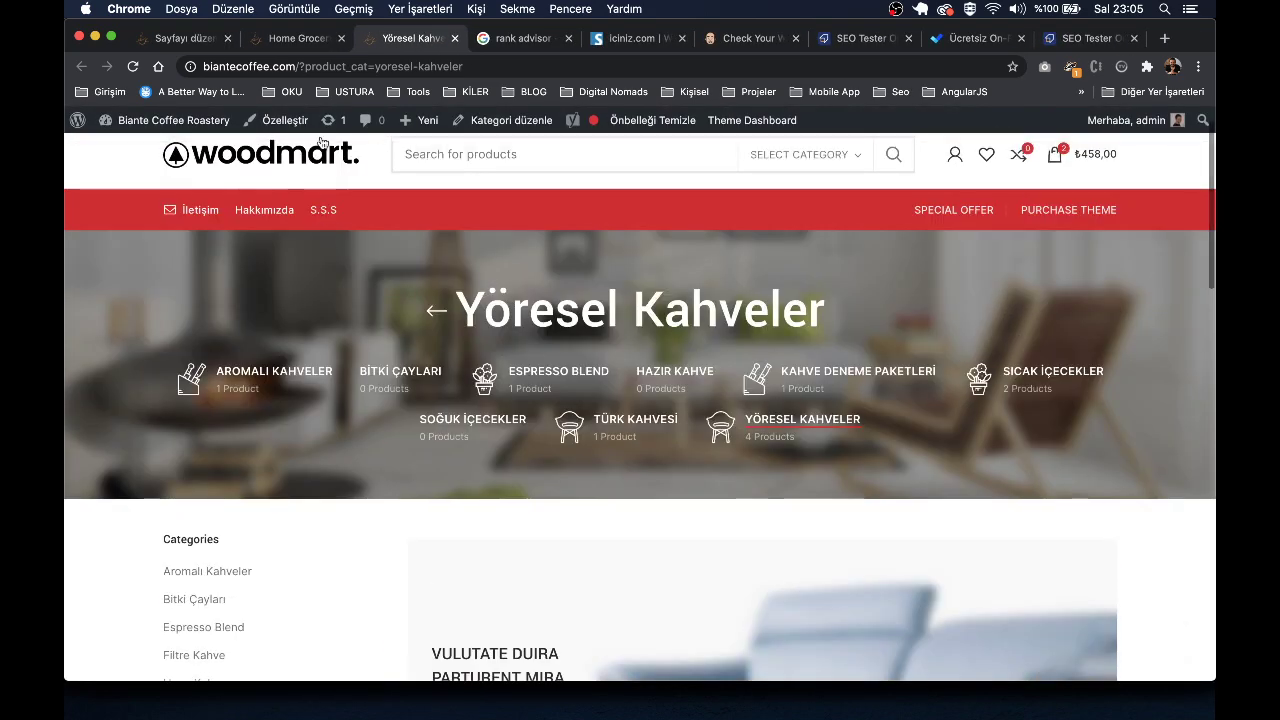
Step: Open the list of all blog posts in the WordPress dashboard from the site's home tab, and close the Yöresel Kahveler tab
click(295, 46)
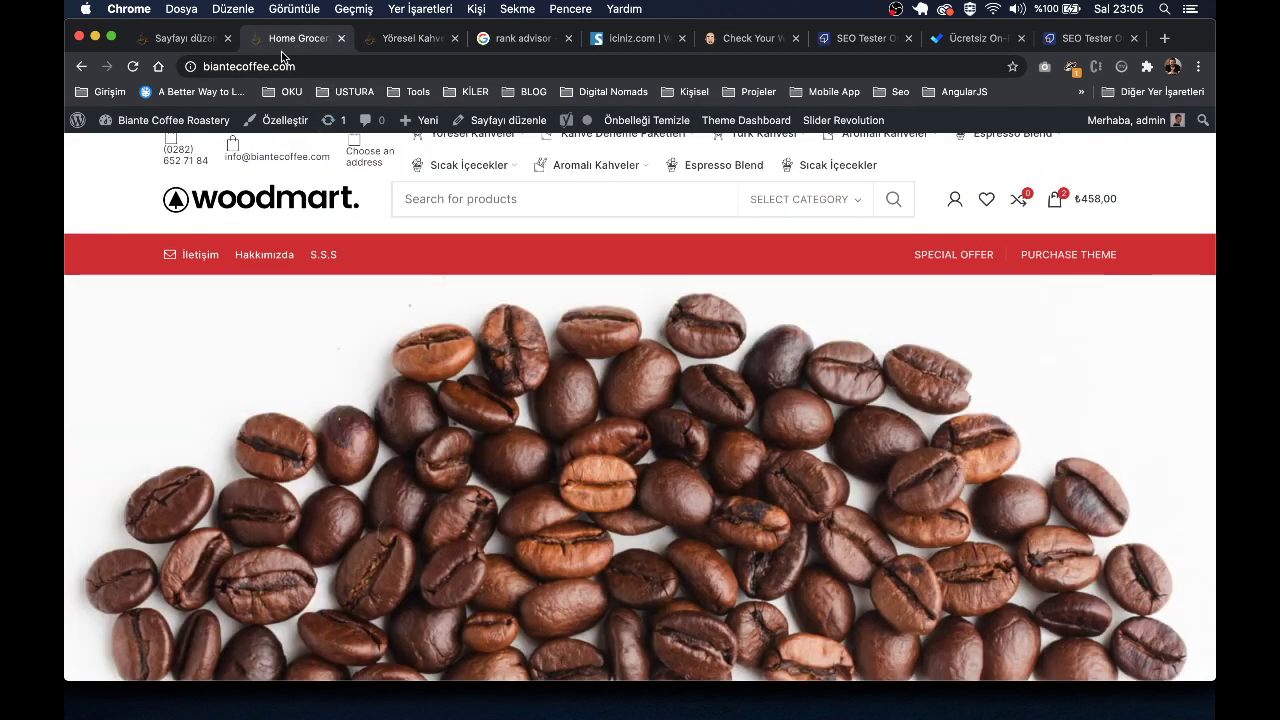
click(189, 47)
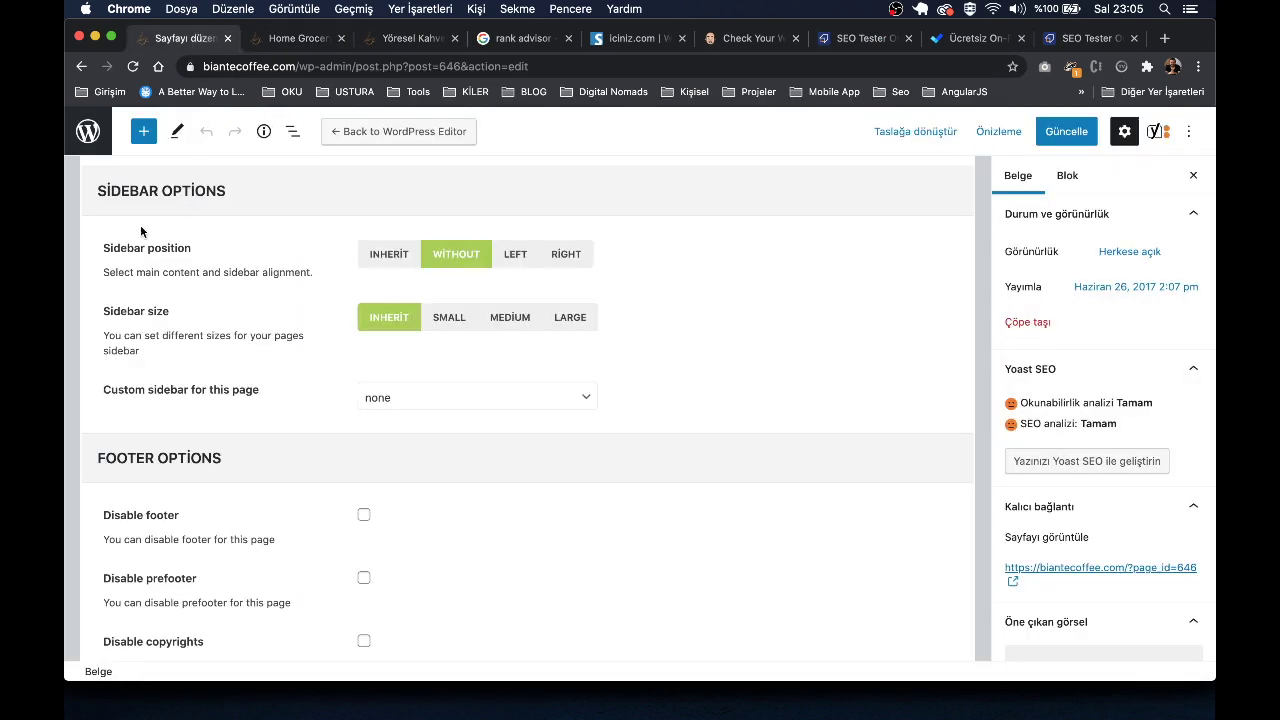
click(298, 38)
mouse_move(160, 121)
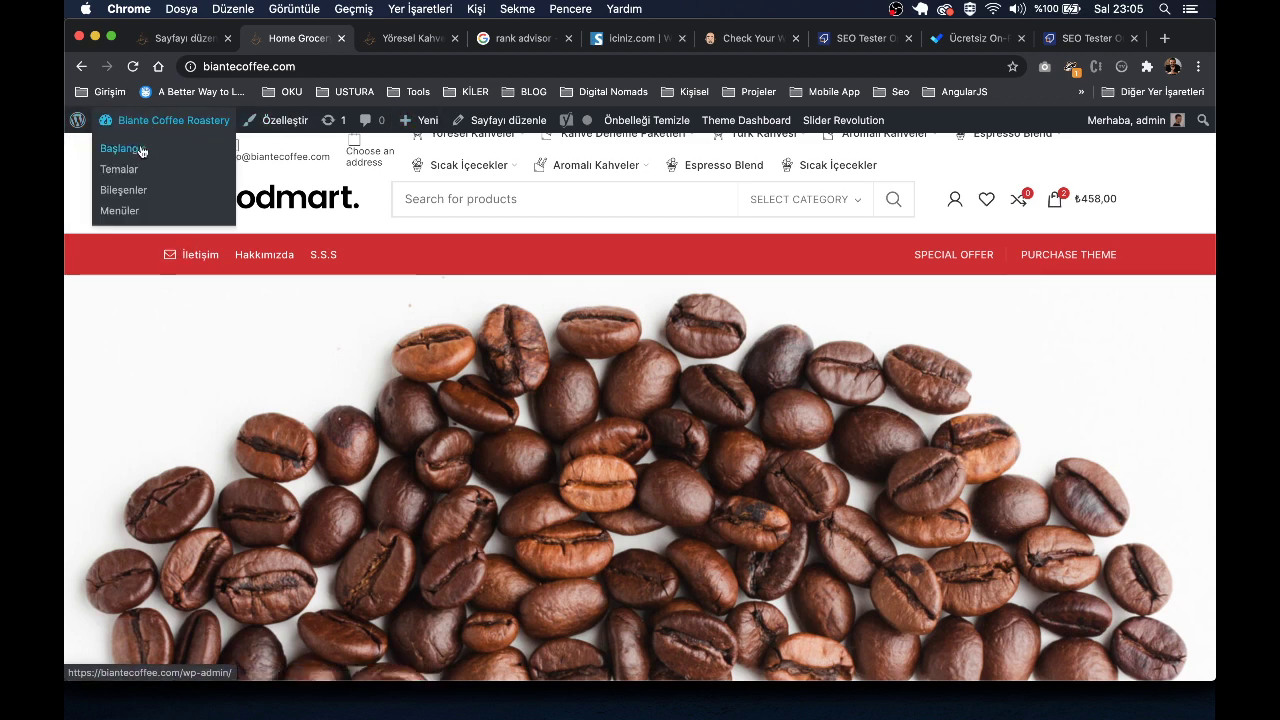
click(145, 149)
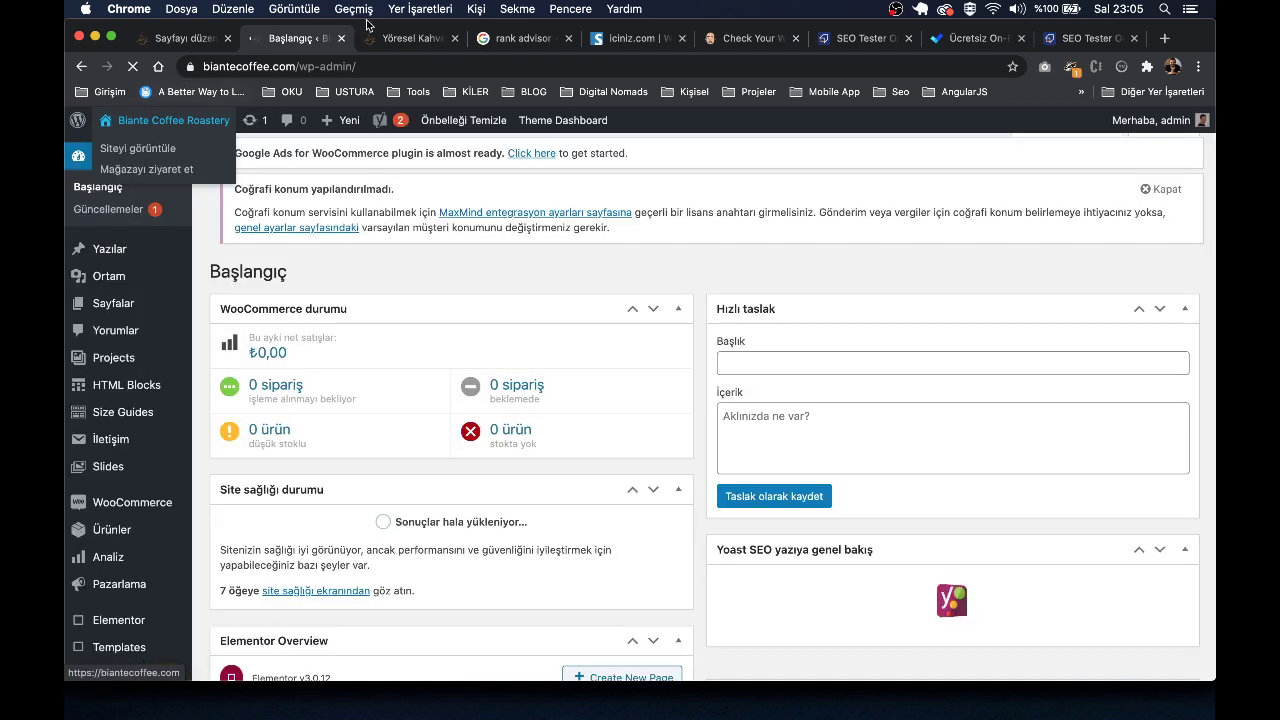
mouse_move(130, 252)
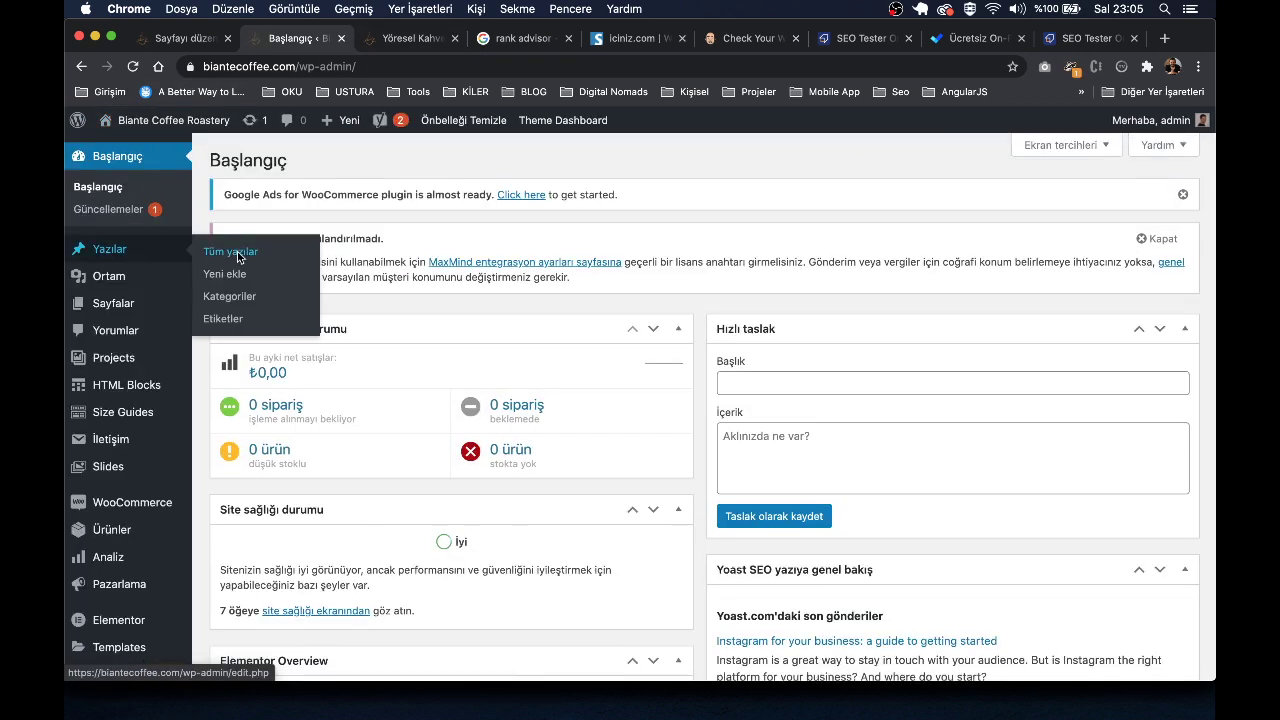
click(237, 251)
click(408, 38)
click(300, 40)
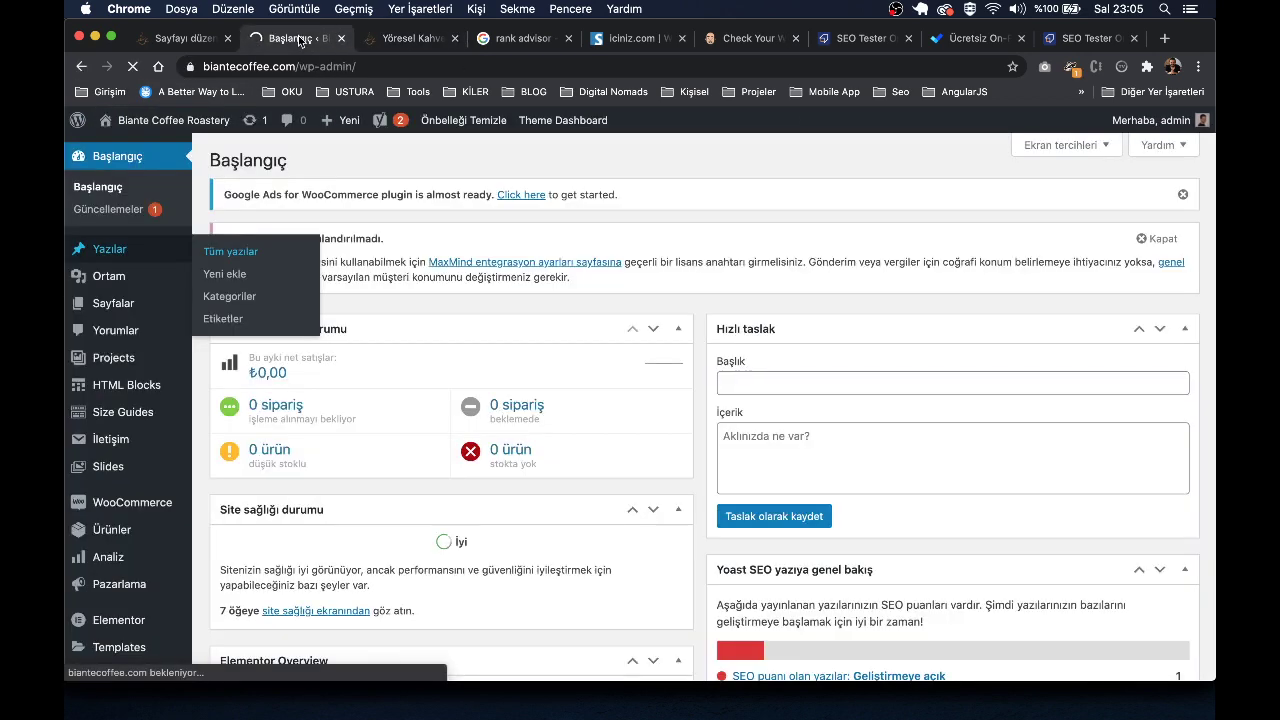
click(462, 39)
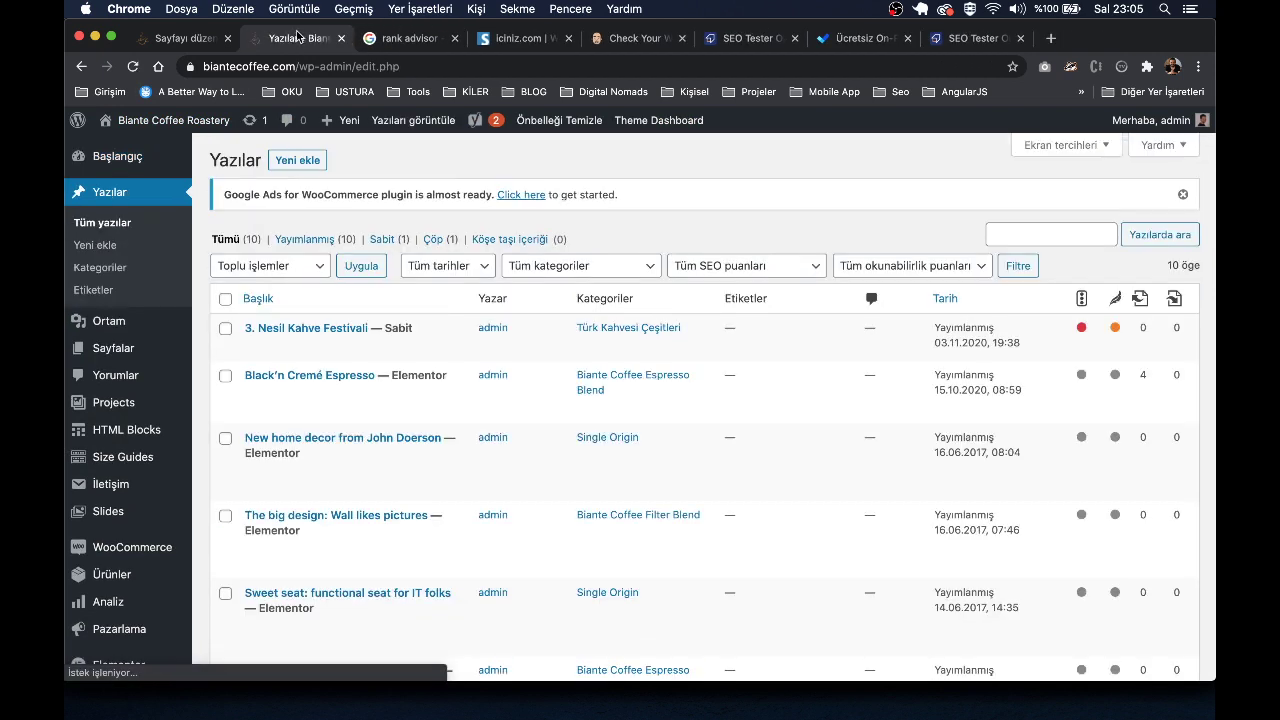
Step: View the 3. Nesil Kahve Festivali post on the live site and examine its title banner, content and sidebar
click(417, 346)
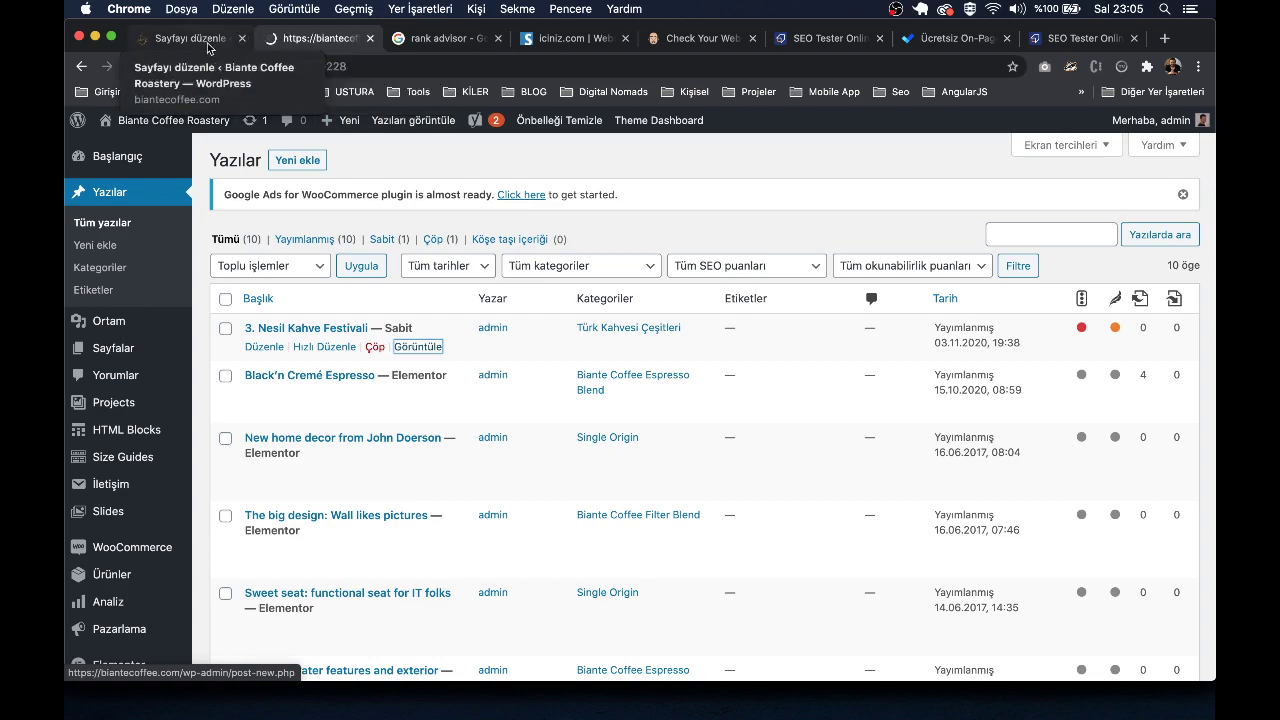
click(195, 38)
click(306, 38)
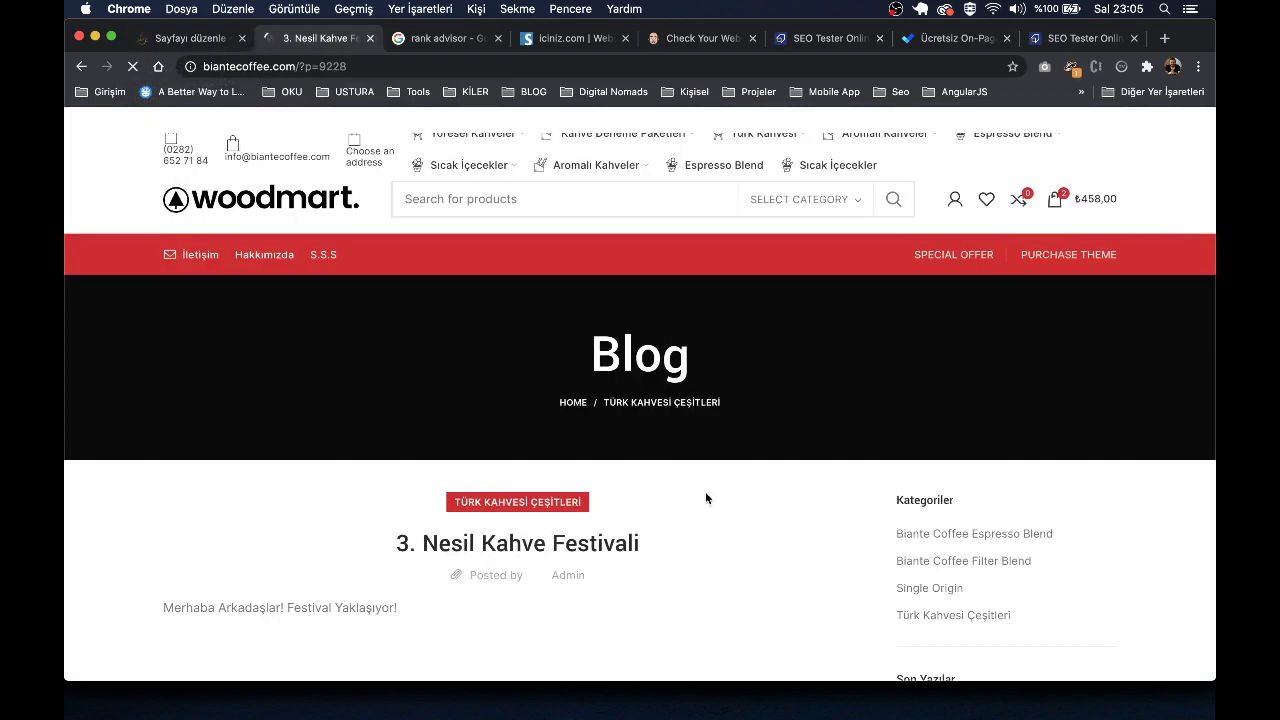
scroll(860, 385, down, 4)
scroll(895, 240, down, 2)
scroll(953, 379, down, 3)
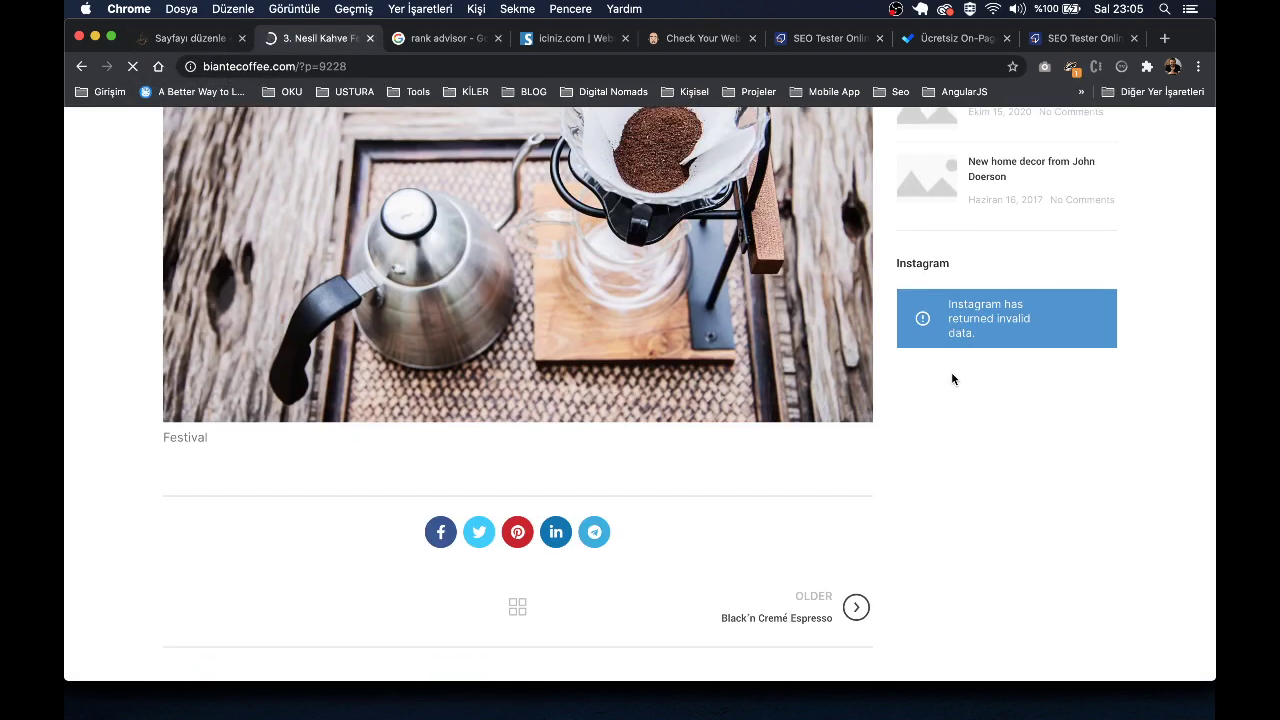
scroll(900, 380, up, 7)
Step: Reload the 3. Nesil Kahve Festivali post and check its footer area against the İletişim page's footer options
click(198, 38)
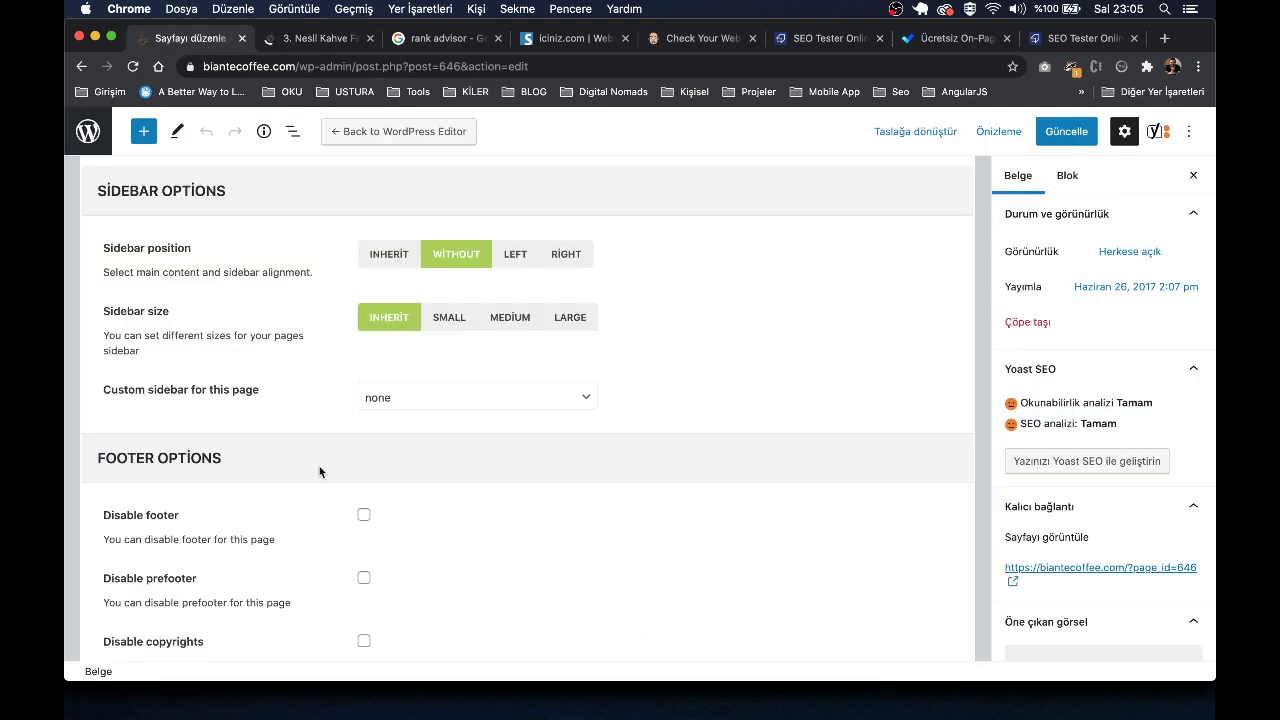
scroll(319, 466, down, 1)
click(300, 39)
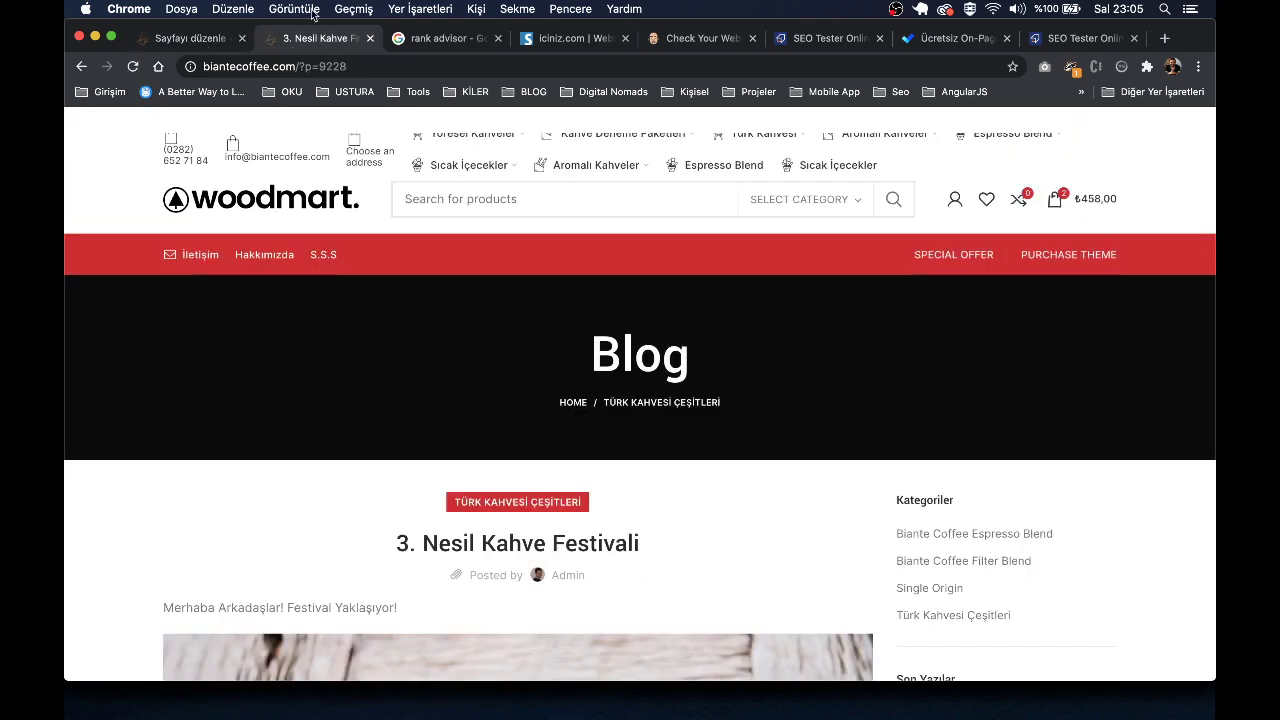
key(super+r)
scroll(403, 451, down, 15)
drag(116, 390, 800, 466)
click(198, 362)
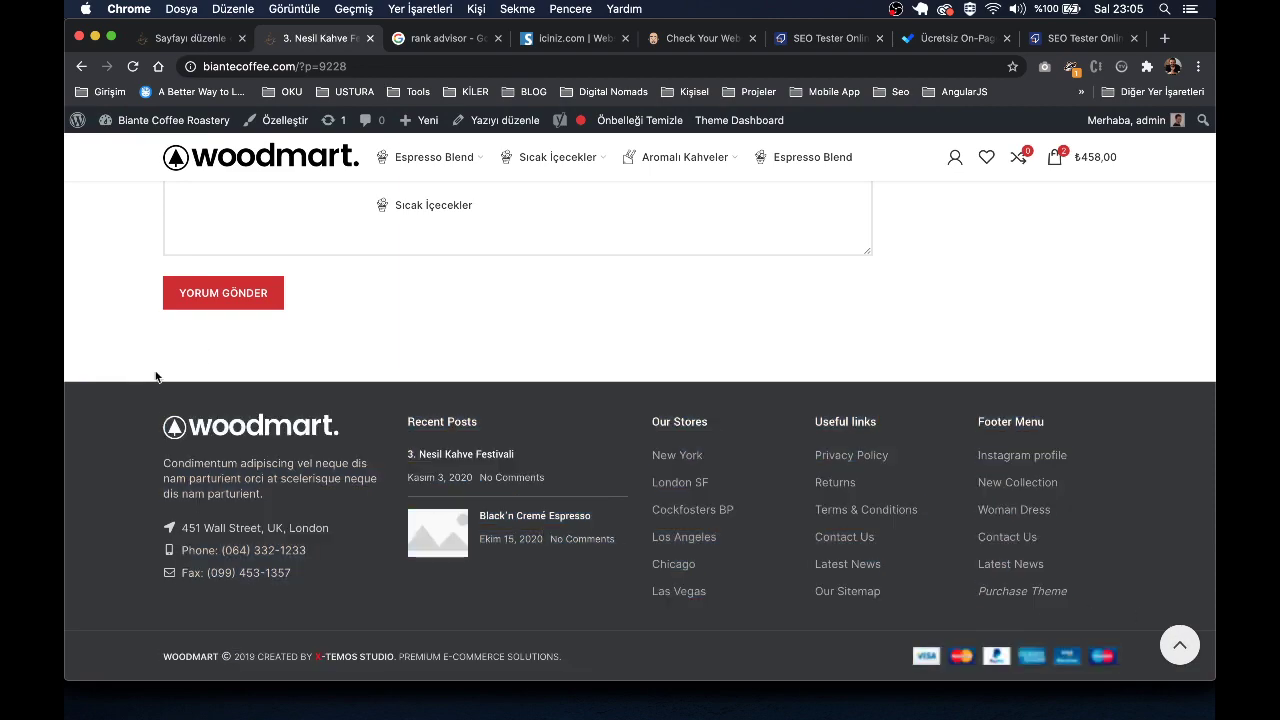
scroll(155, 370, up, 15)
scroll(155, 376, down, 15)
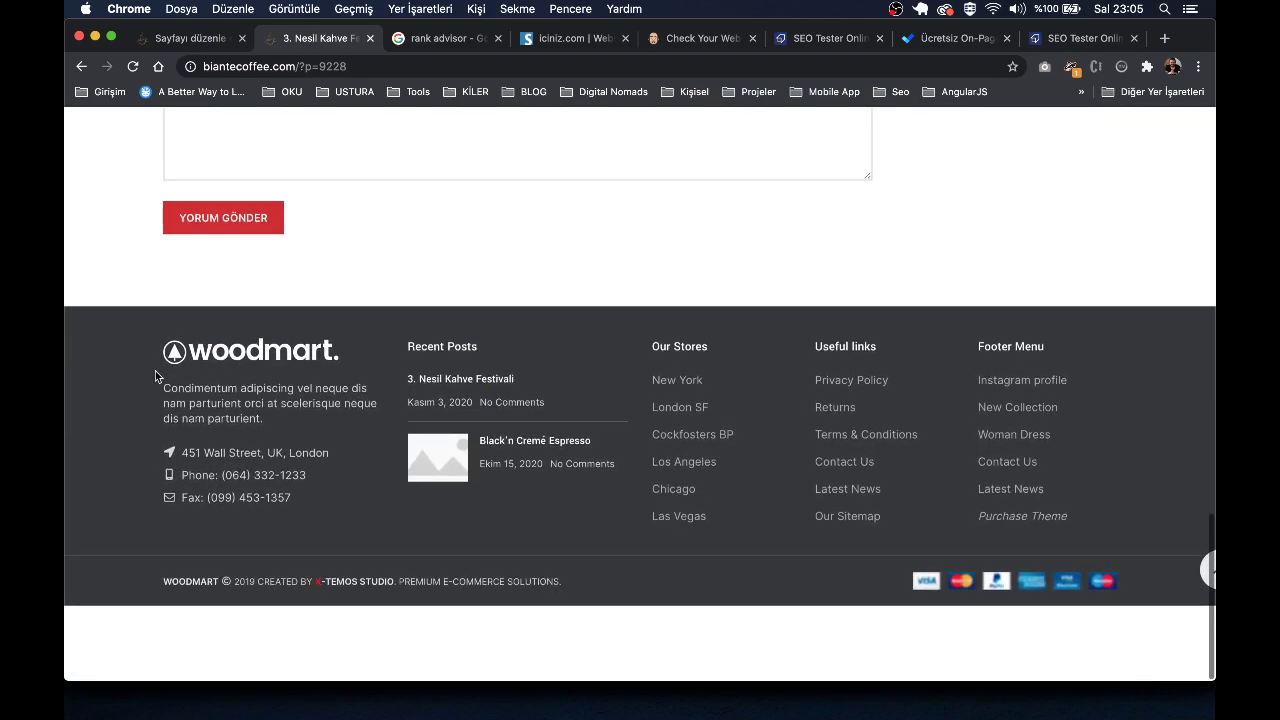
Step: Compare the Disable copyrights option with the copyright line and payment logos at the end of the live post
key(super+alt+Left)
scroll(236, 358, down, 2)
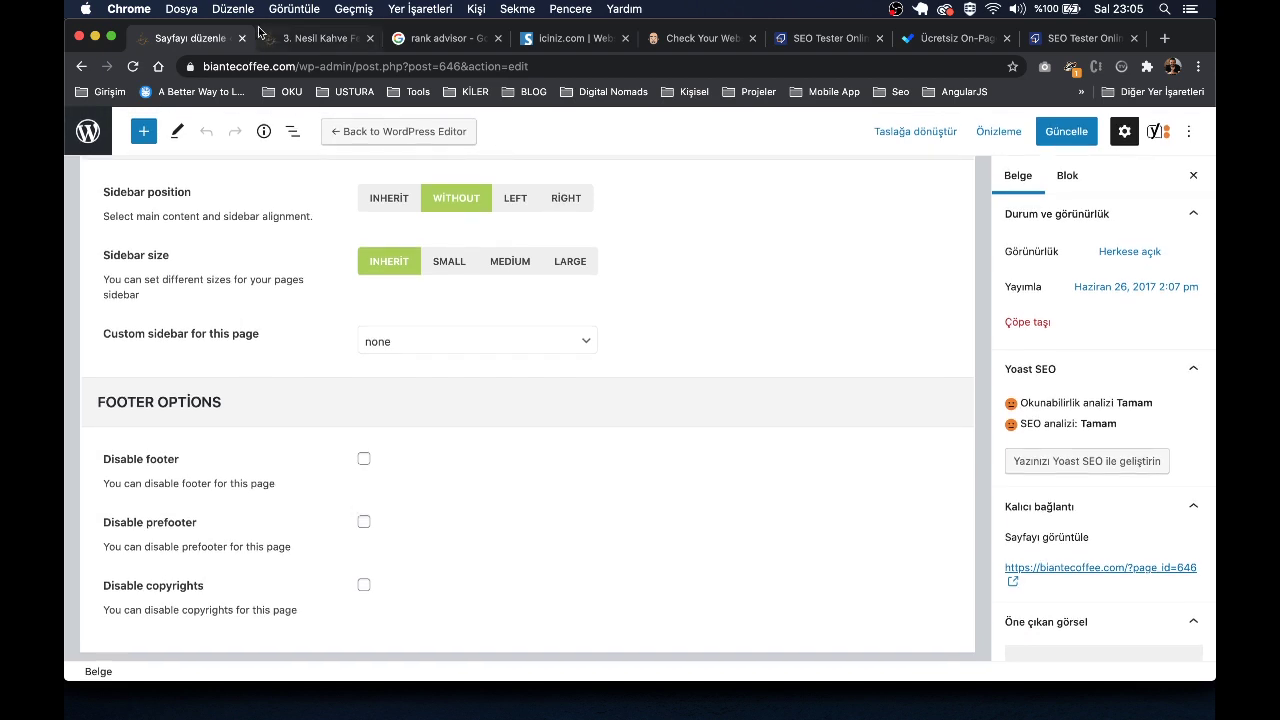
click(302, 43)
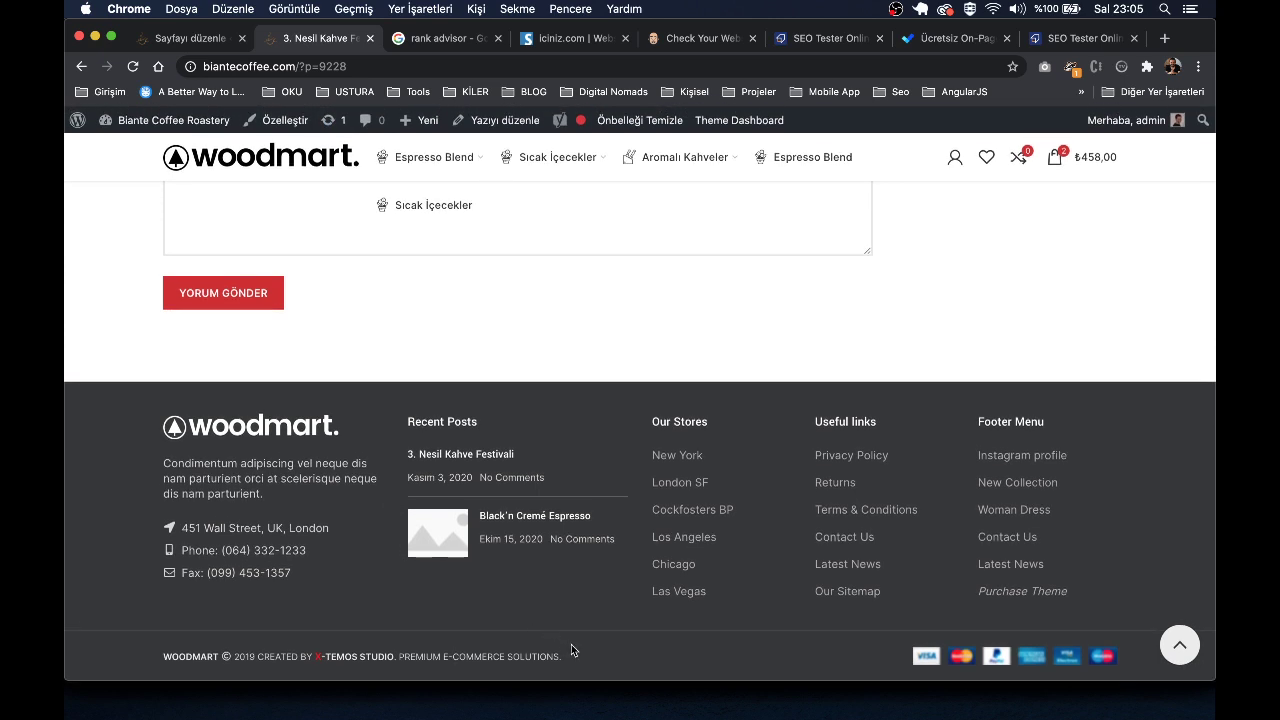
click(166, 42)
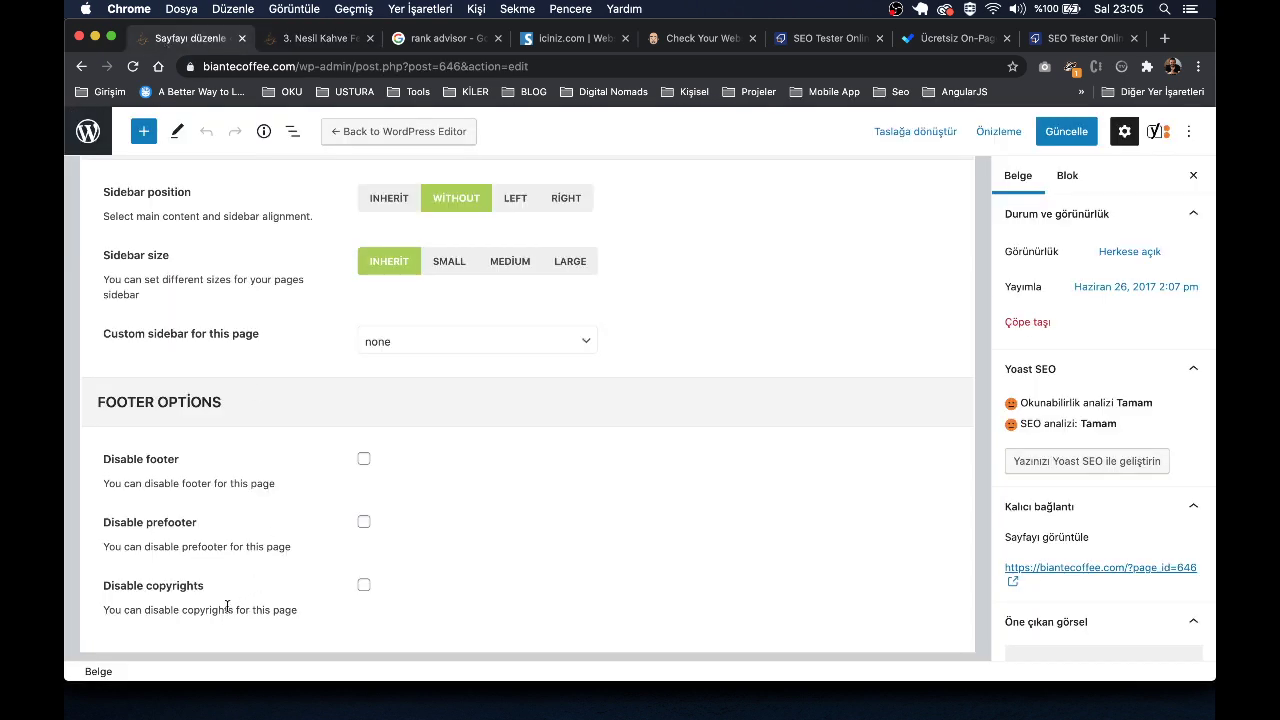
click(316, 41)
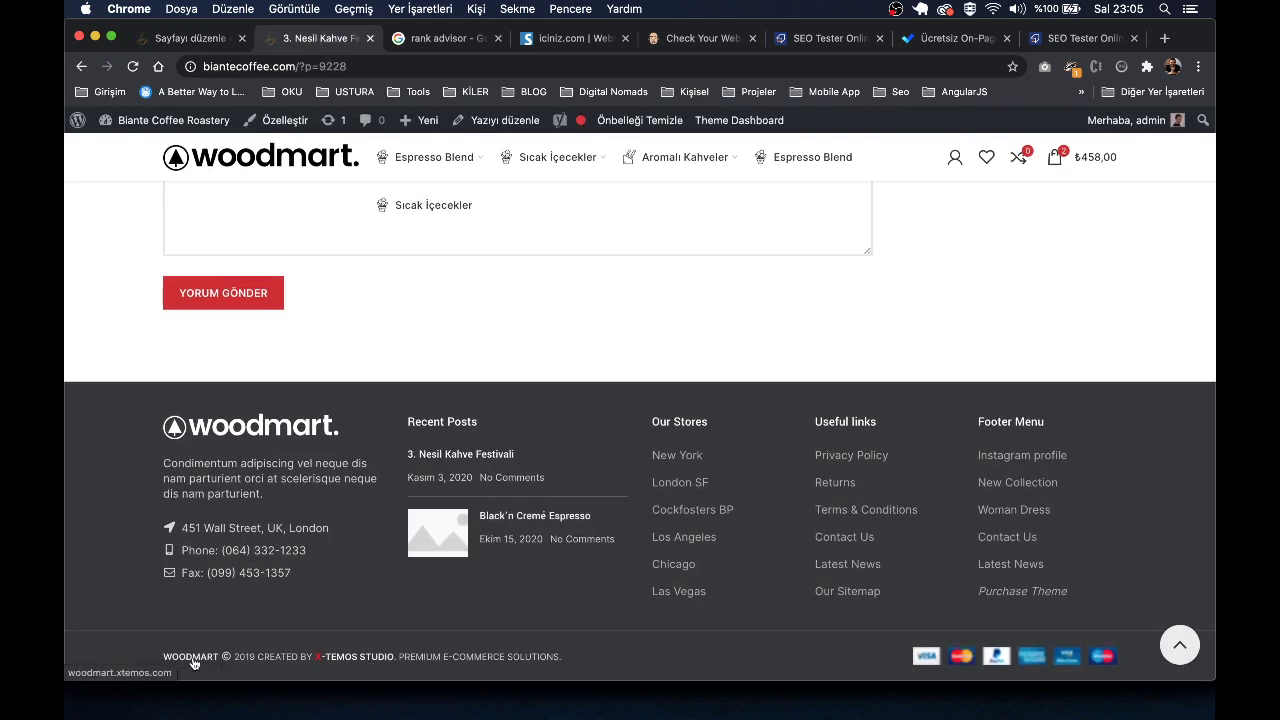
triple_click(130, 661)
click(543, 669)
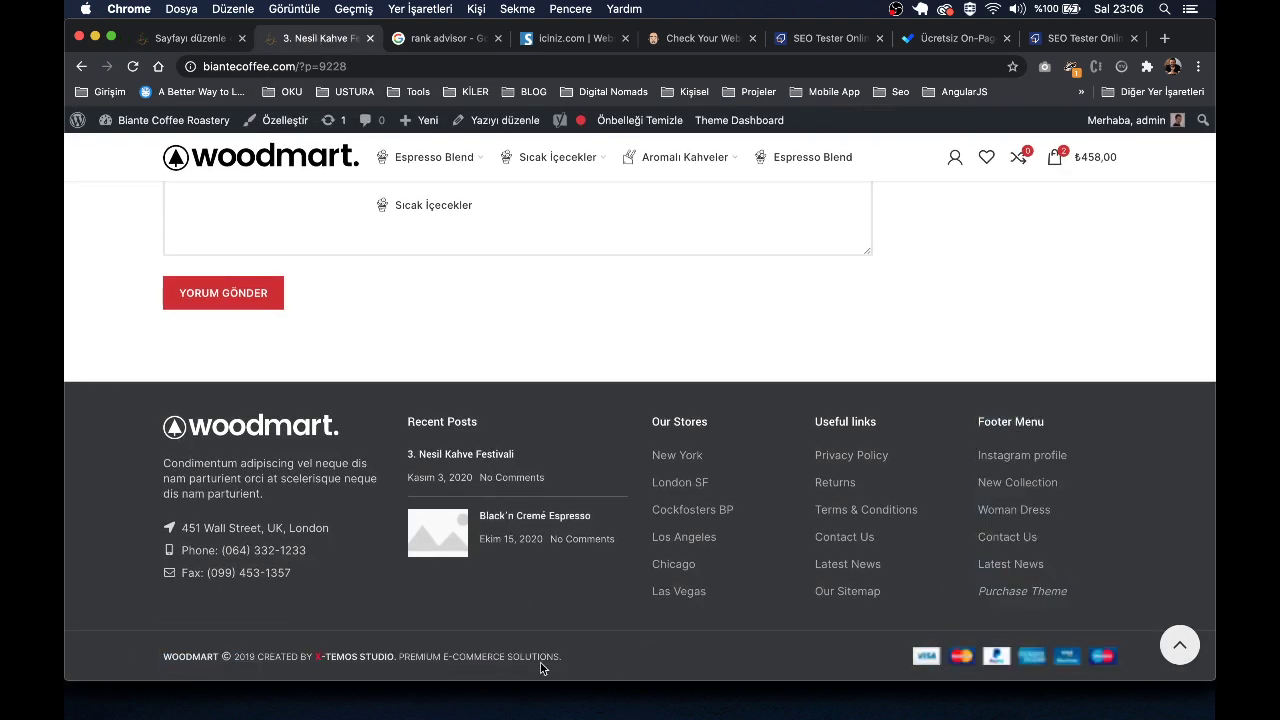
triple_click(560, 653)
triple_click(590, 668)
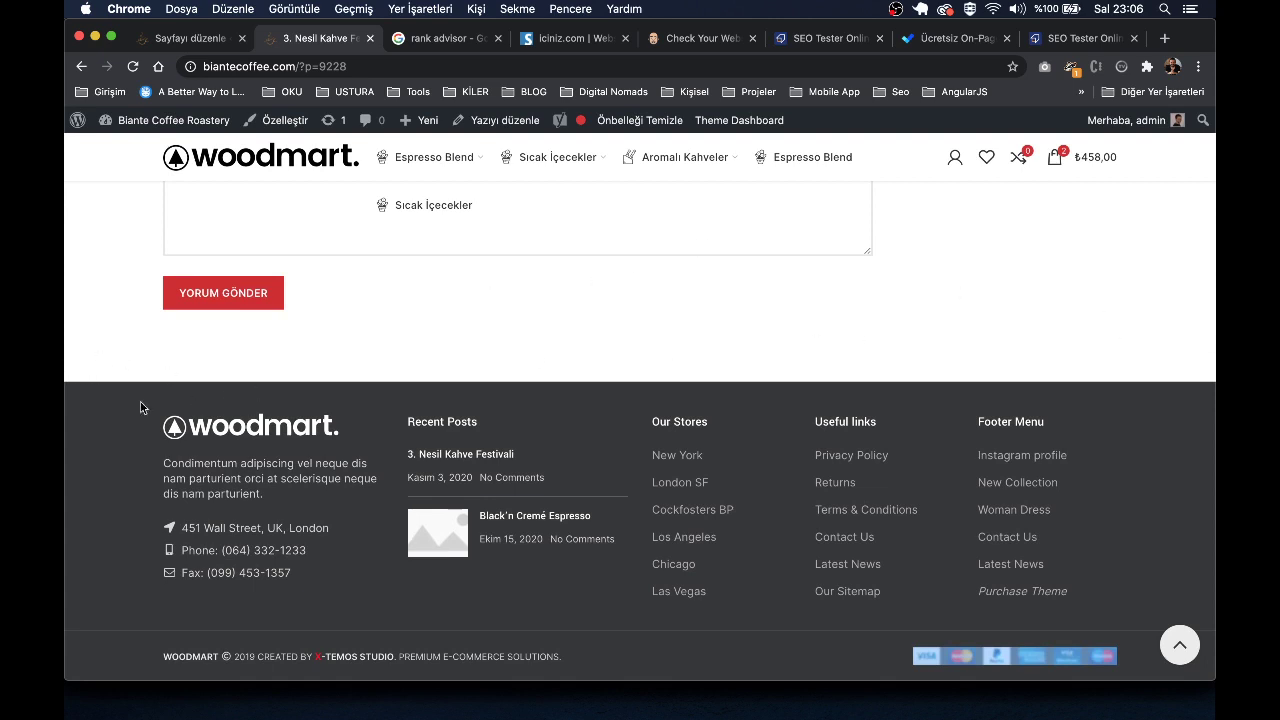
Step: Review the İletişim page's editor once more, covering its Yoast SEO fields, theme page settings and document settings
click(190, 38)
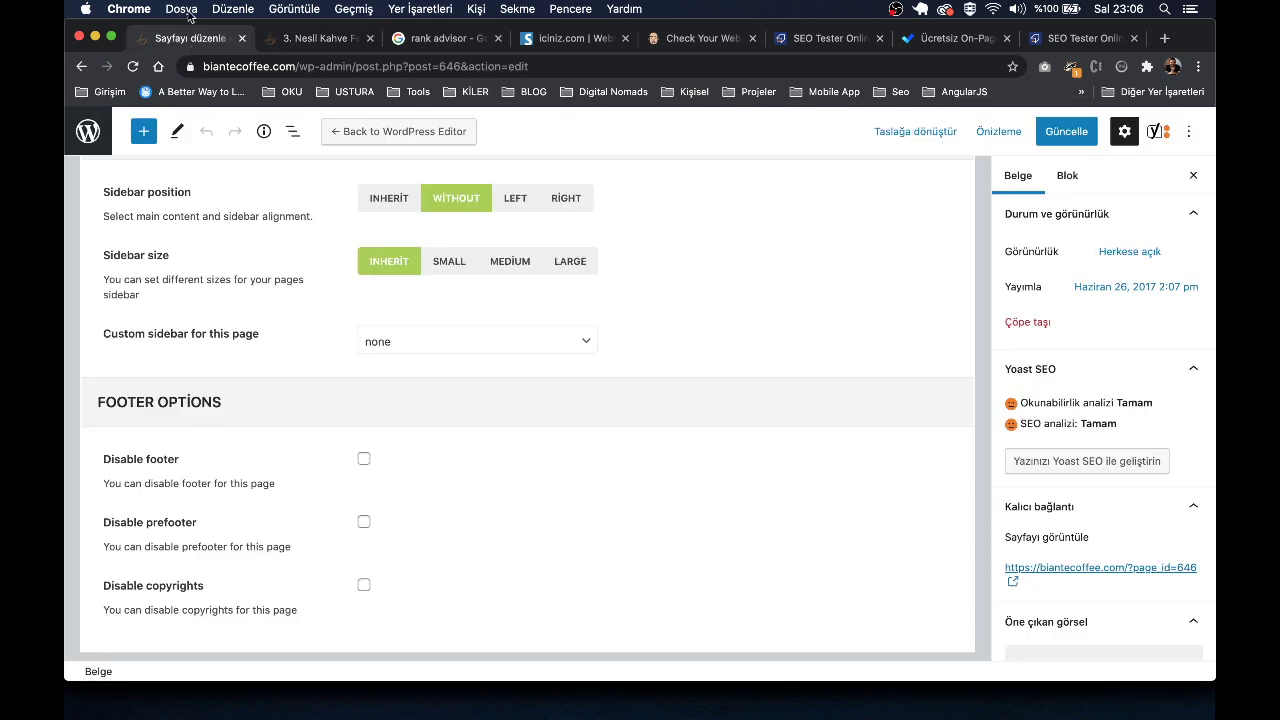
scroll(643, 418, up, 3)
scroll(643, 418, up, 15)
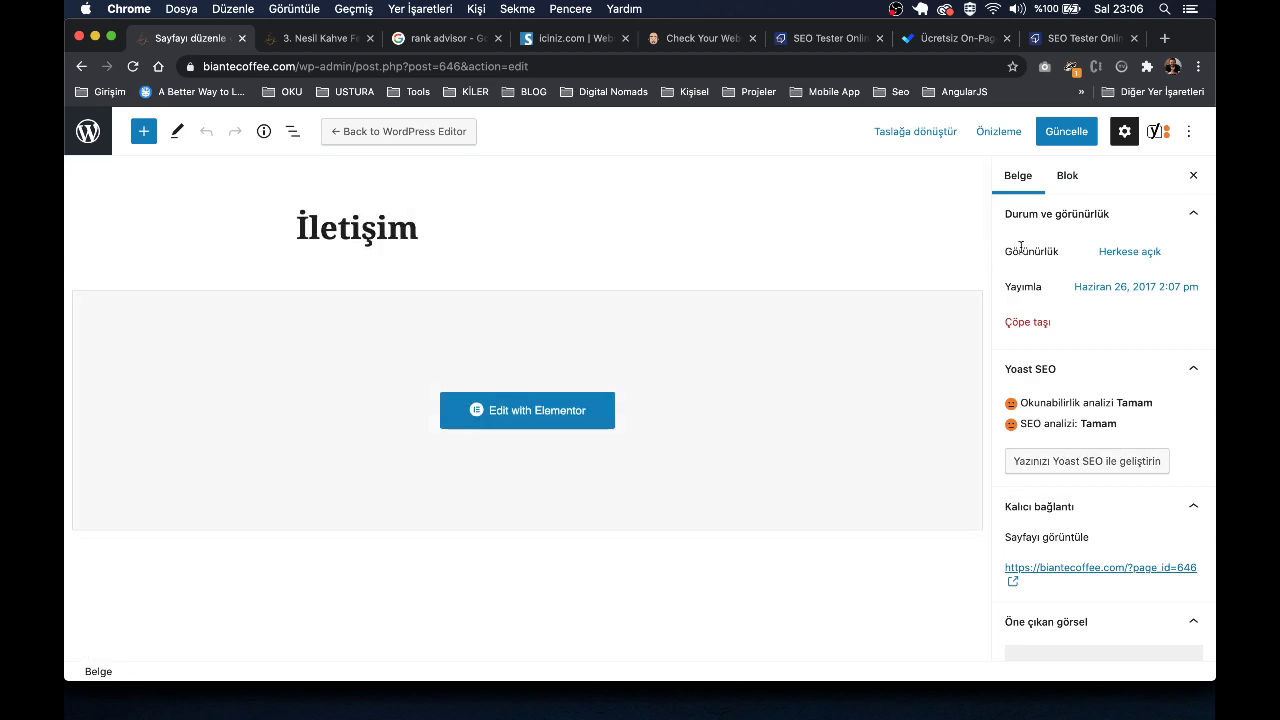
scroll(873, 444, down, 10)
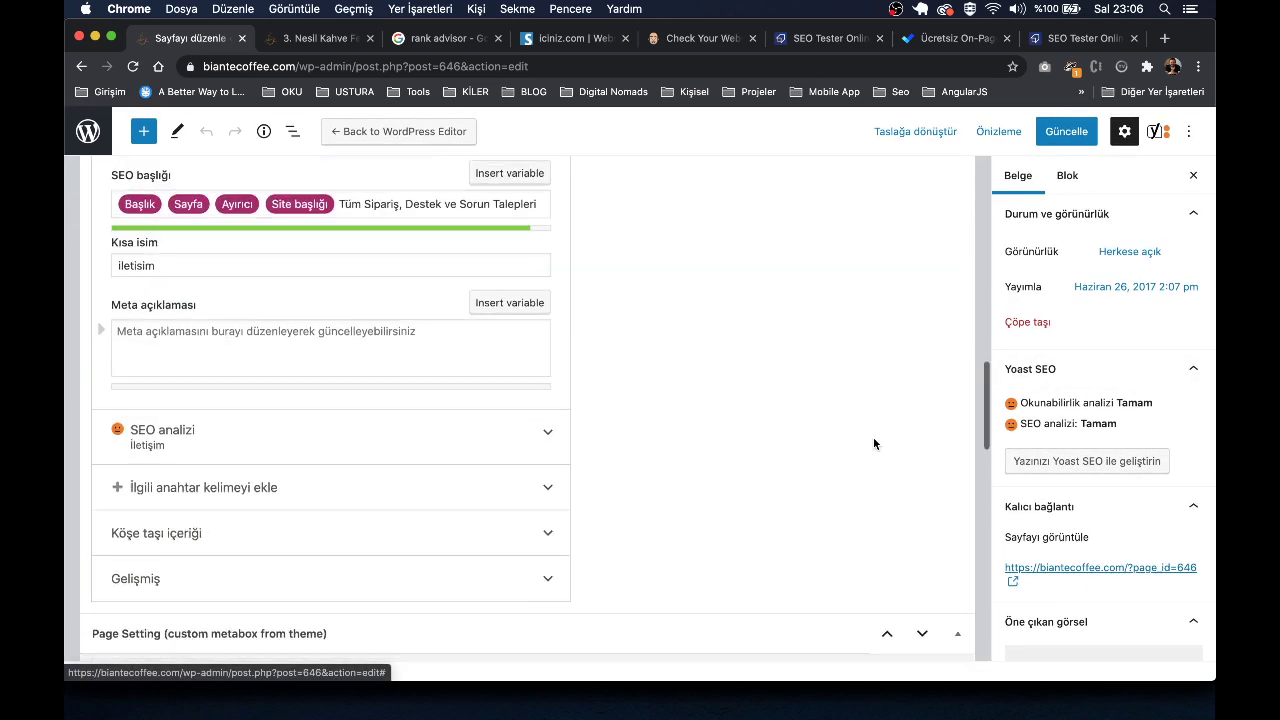
scroll(873, 437, down, 15)
scroll(1045, 425, down, 10)
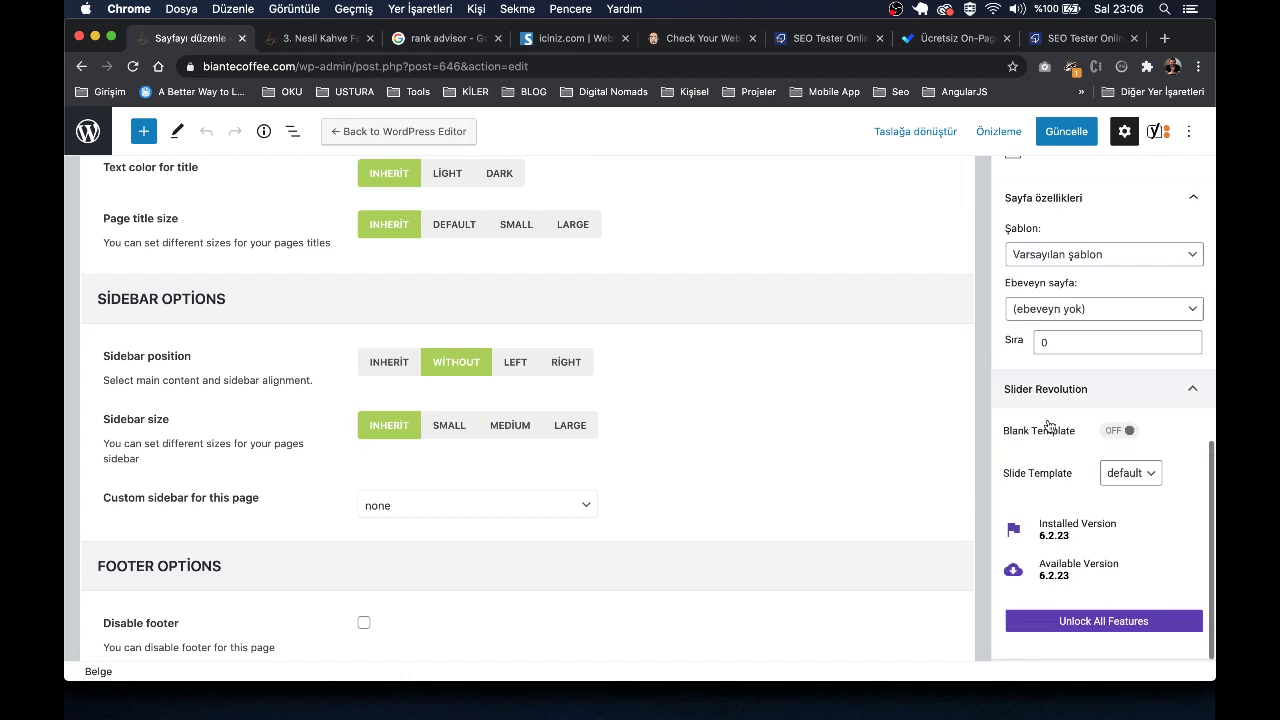
scroll(1047, 427, up, 10)
scroll(712, 340, up, 15)
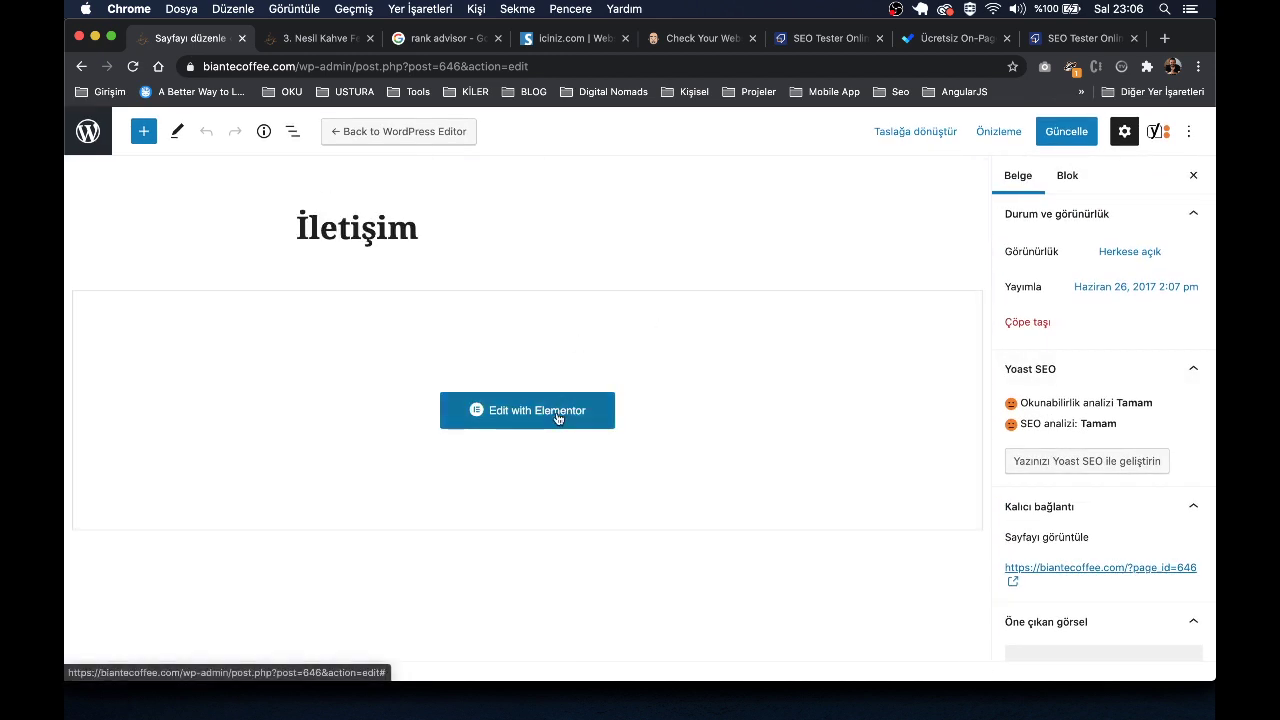
Step: Open the İletişim page in Elementor and look over its map, store box, FAQ and contact form sections
click(557, 416)
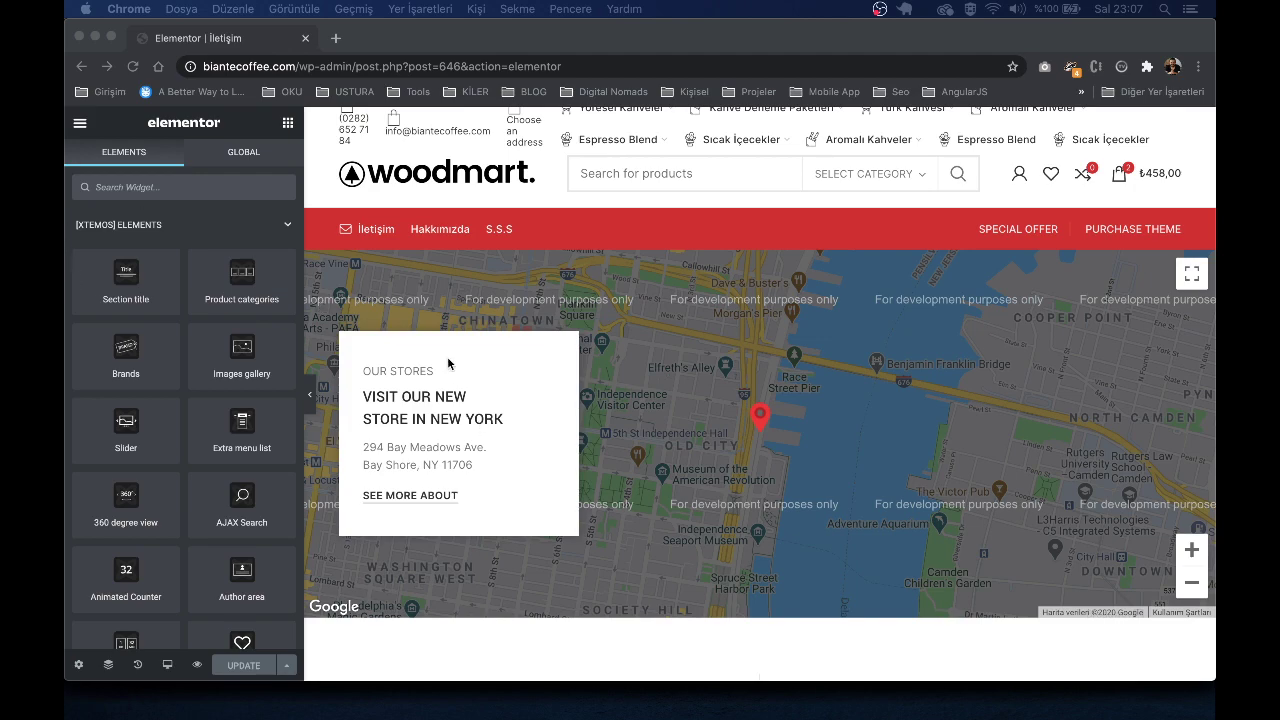
scroll(448, 364, down, 15)
scroll(448, 364, up, 20)
scroll(1123, 313, down, 5)
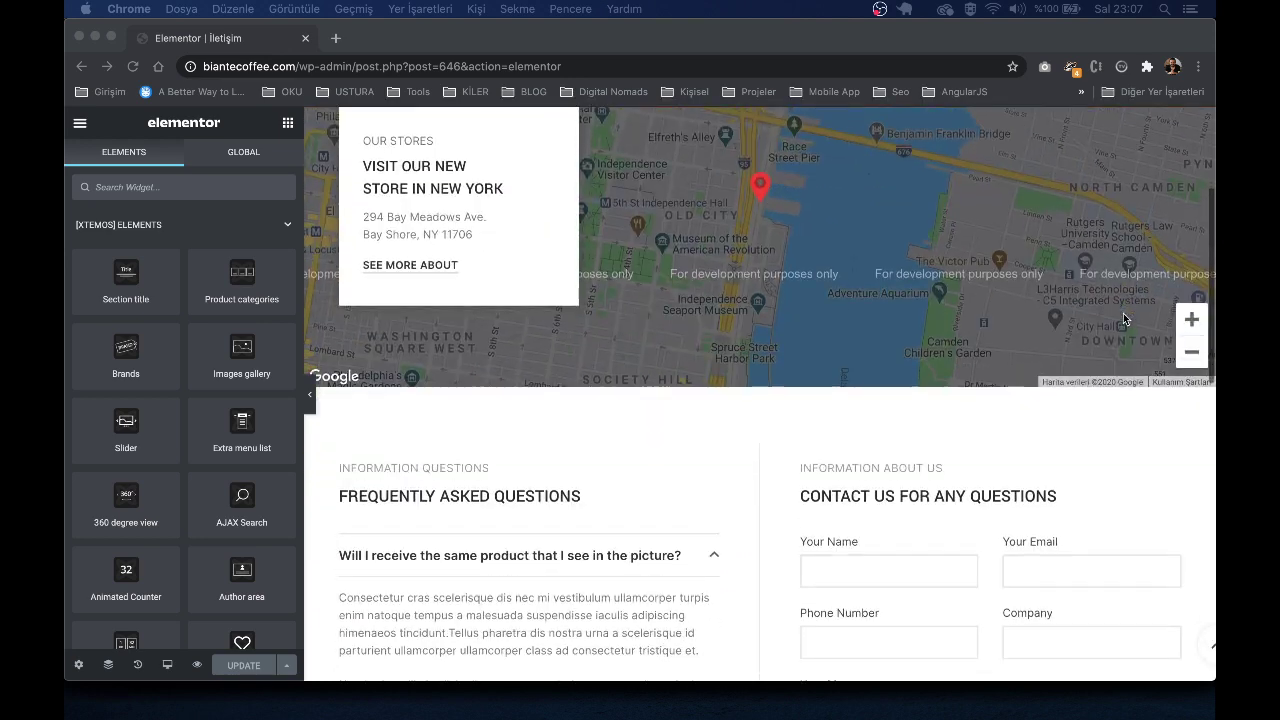
scroll(484, 403, down, 7)
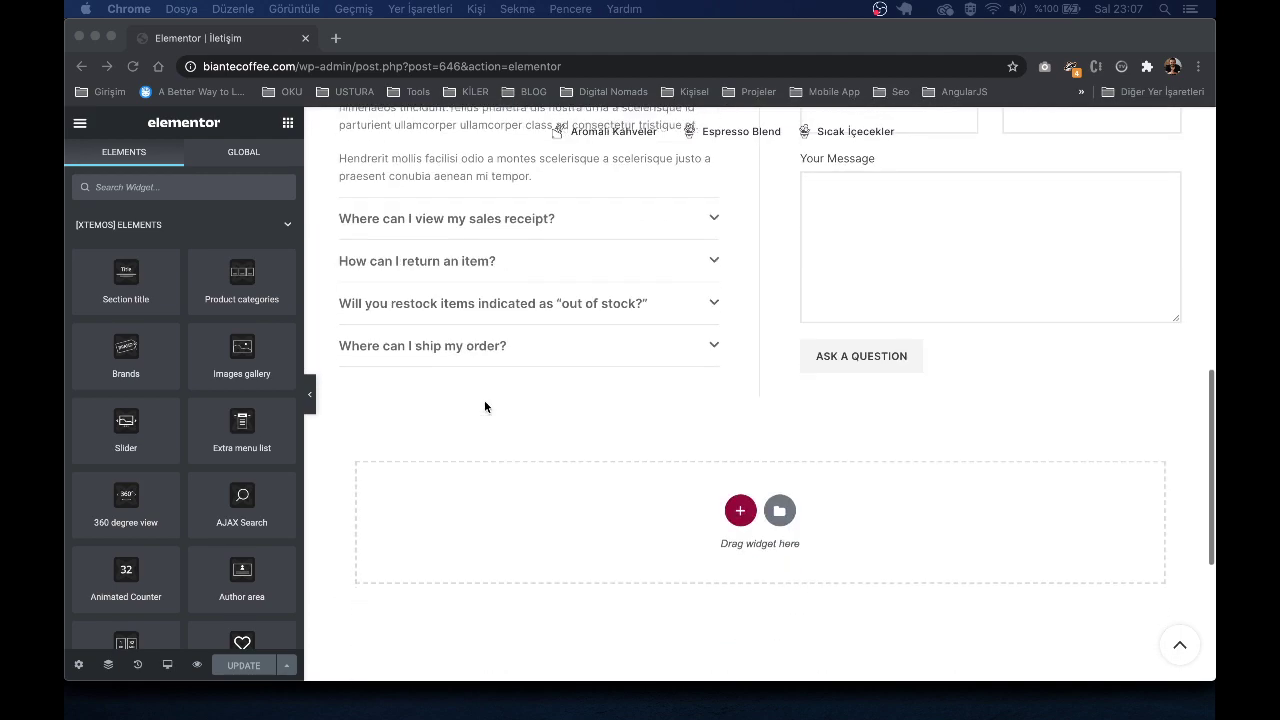
scroll(484, 406, up, 15)
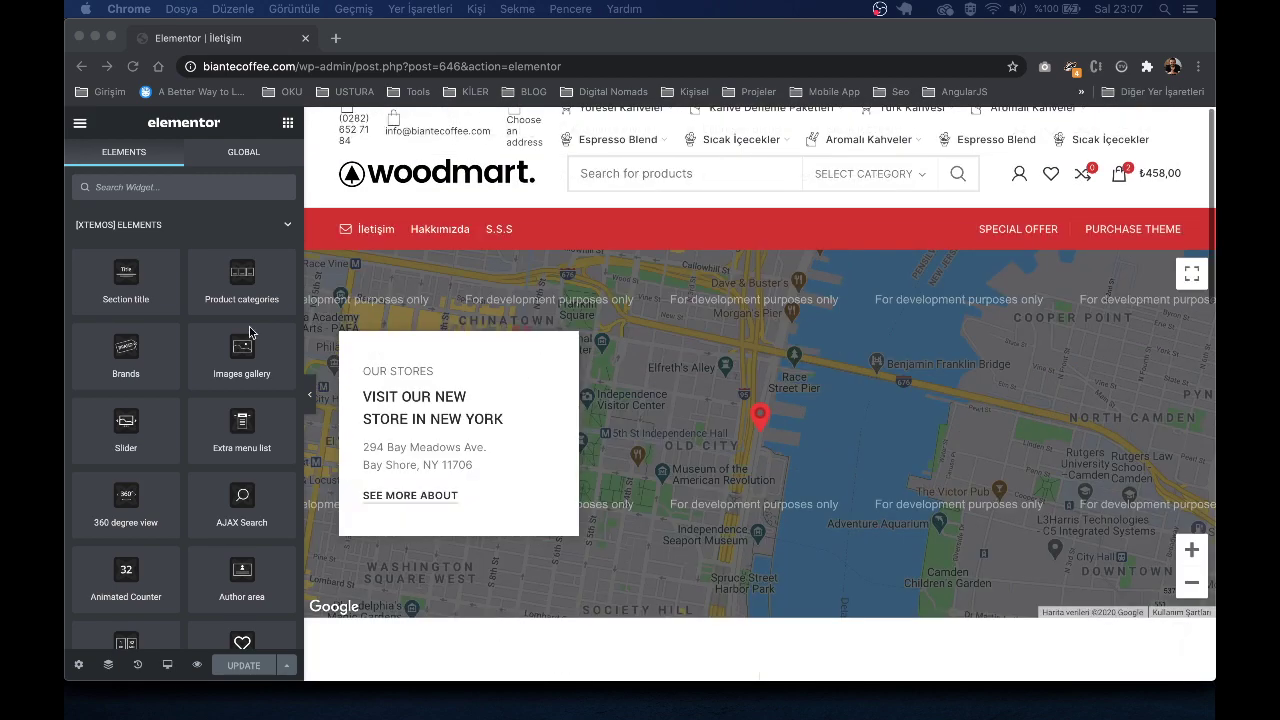
Step: Look over the first [XTEMOS] Elements widgets and the İletişim page's map, FAQ and contact form sections
click(214, 222)
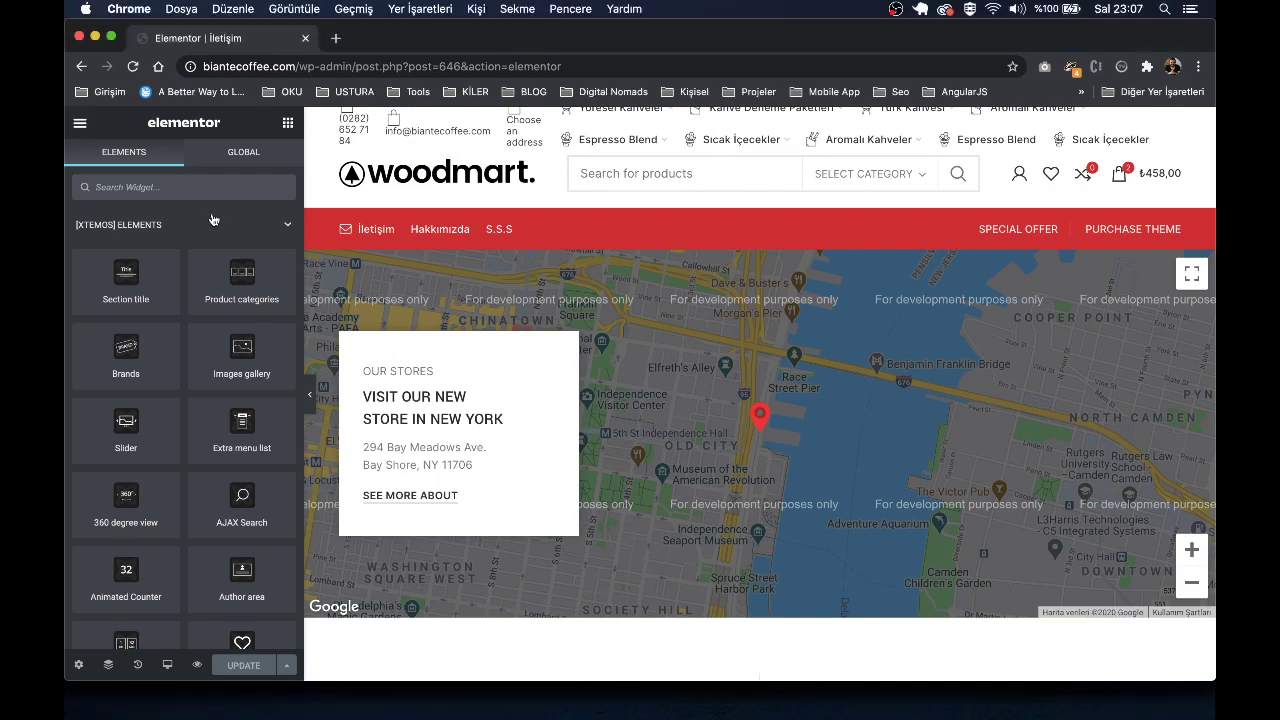
scroll(214, 222, down, 2)
scroll(222, 424, down, 3)
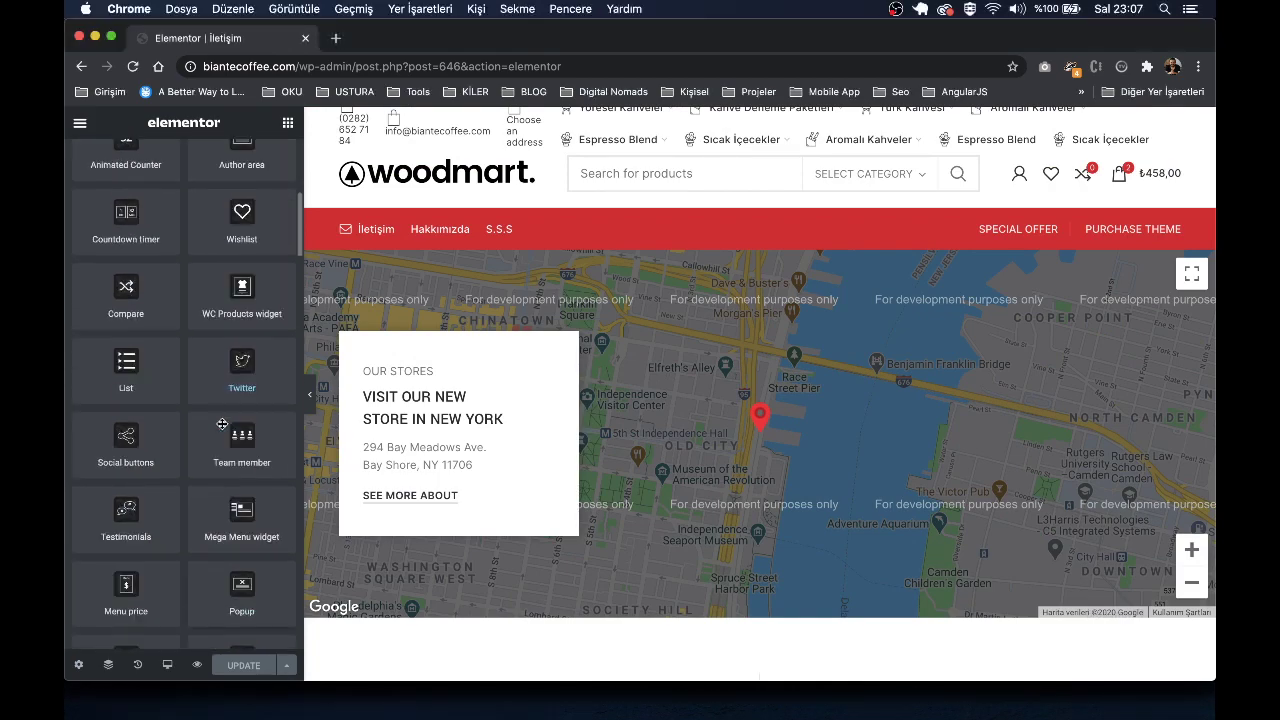
scroll(760, 451, down, 5)
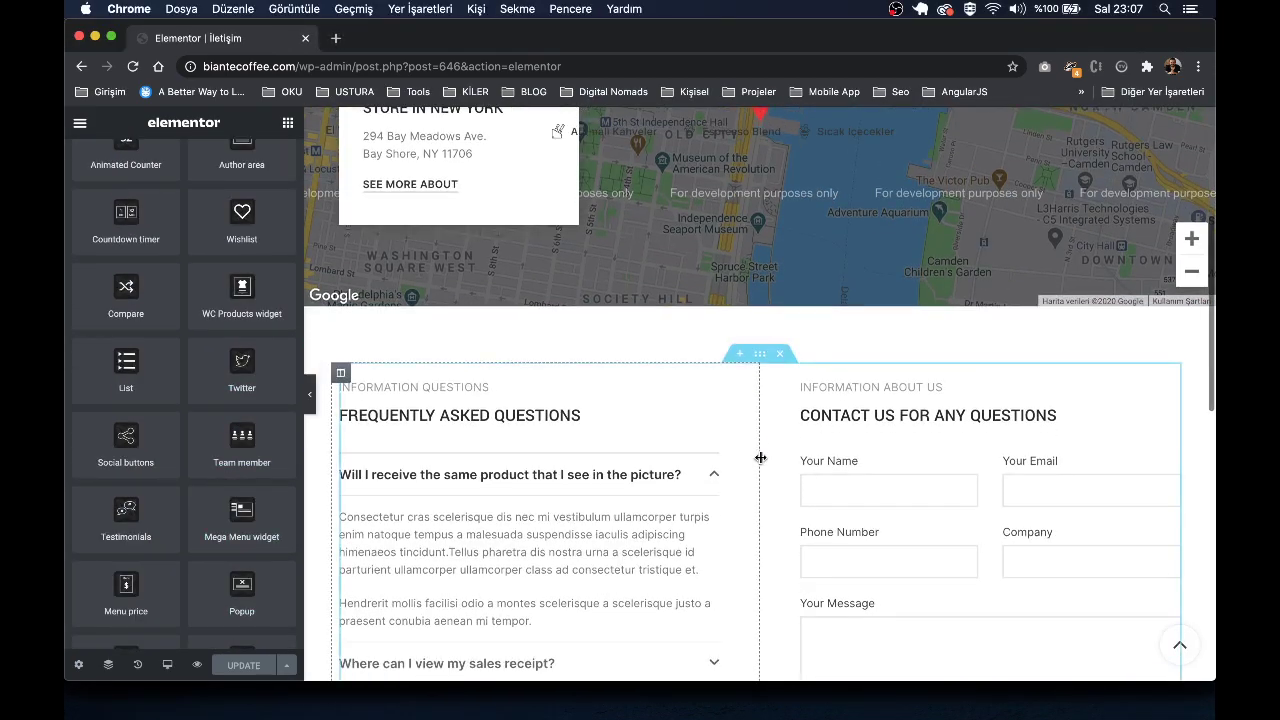
scroll(719, 566, down, 4)
scroll(711, 545, up, 9)
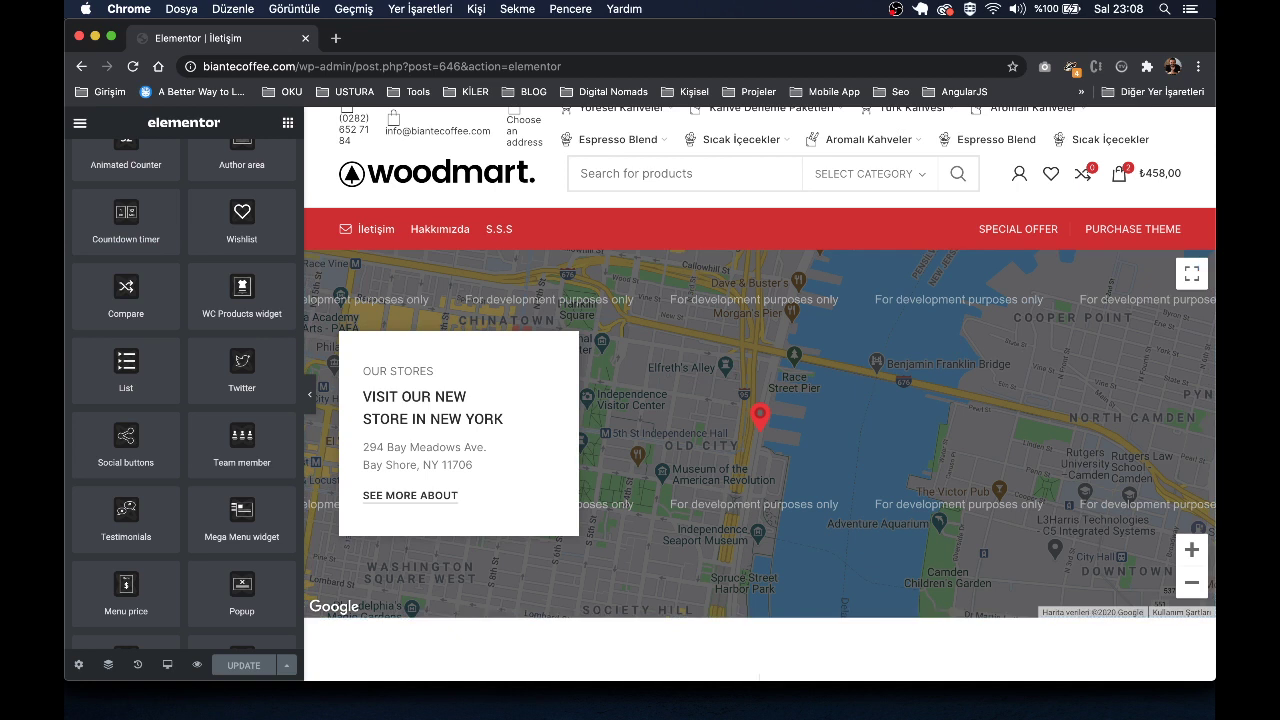
Step: Browse the widget library through its [XTEMOS] Elements, Pro and General groups, and check the İletişim page preview again
key(super+Tab)
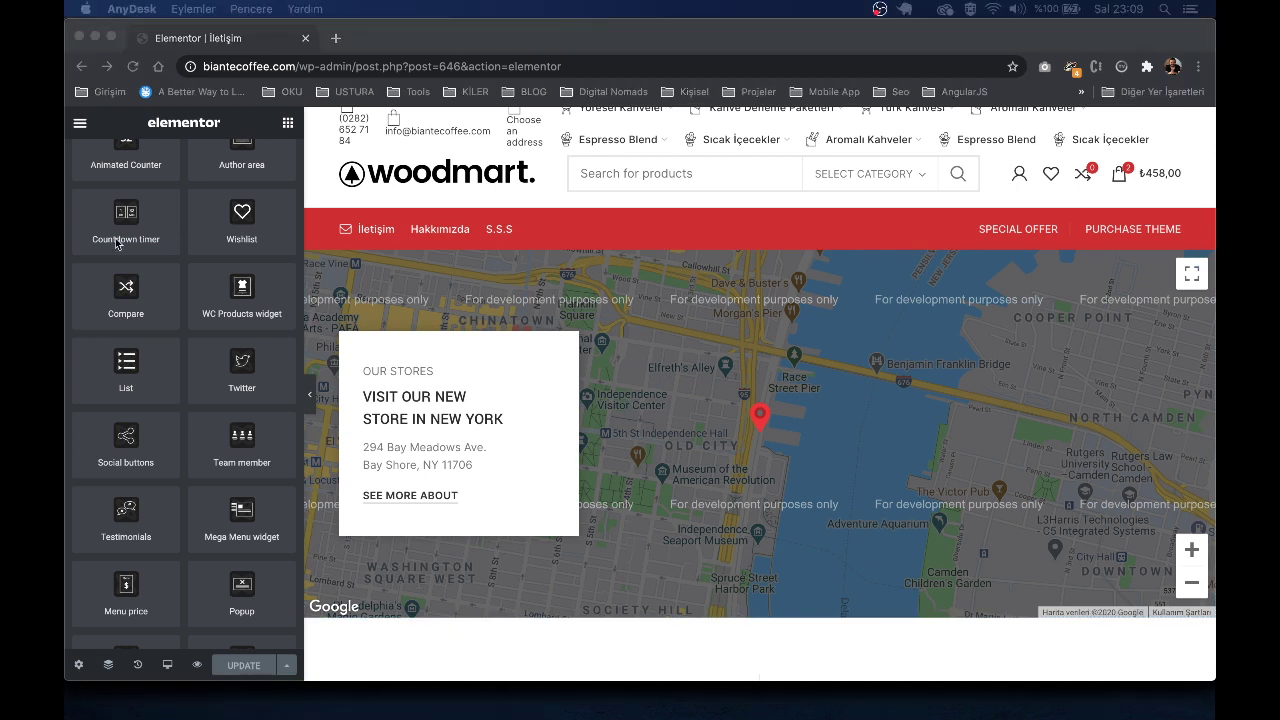
scroll(157, 389, up, 5)
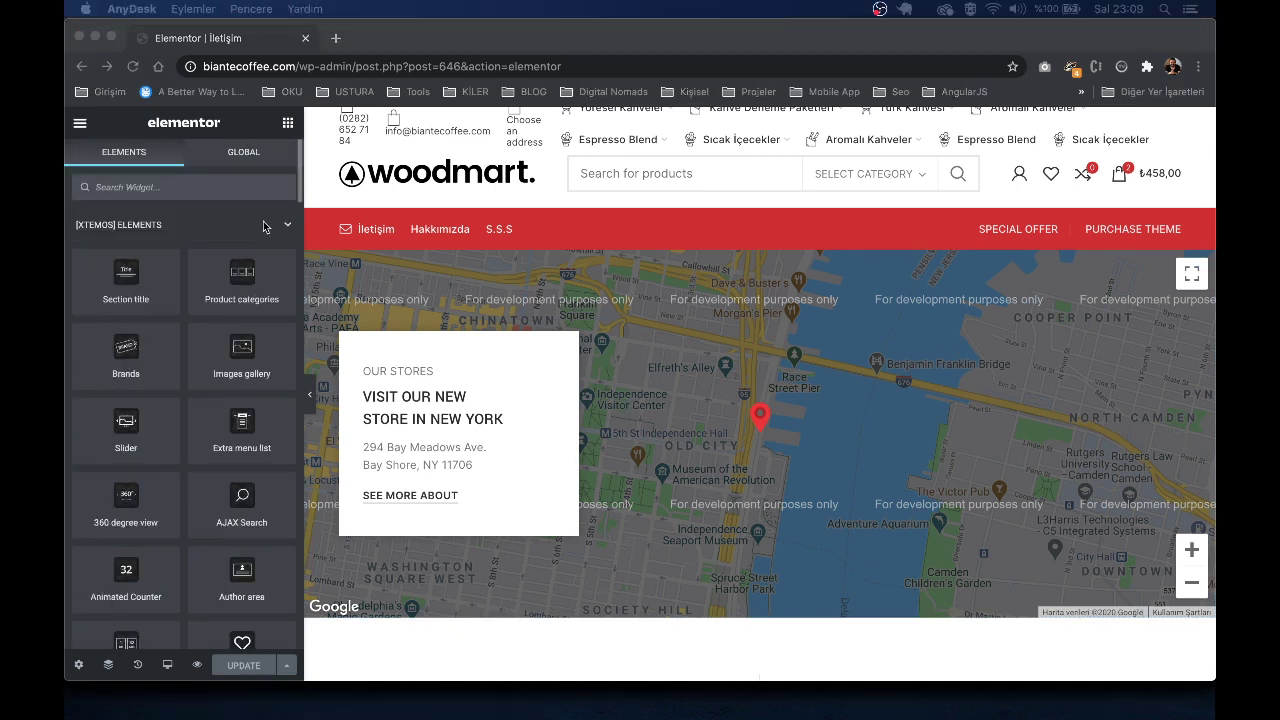
scroll(197, 335, down, 8)
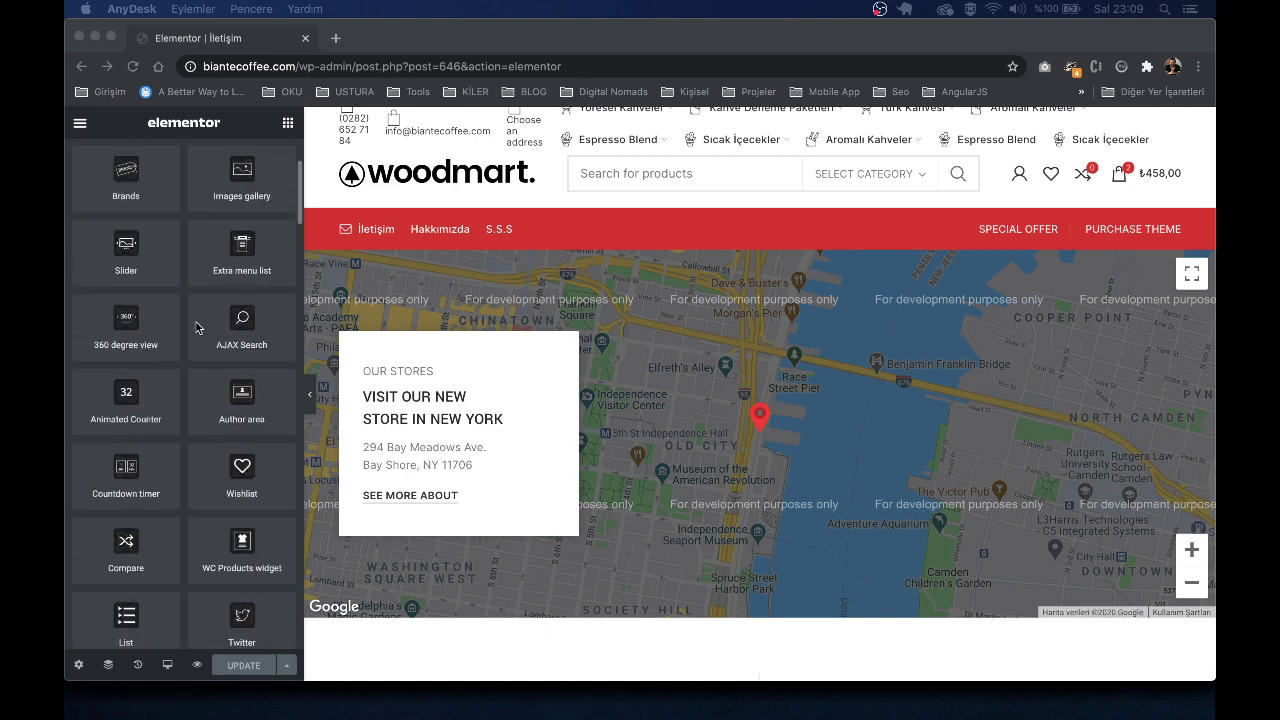
scroll(197, 327, down, 15)
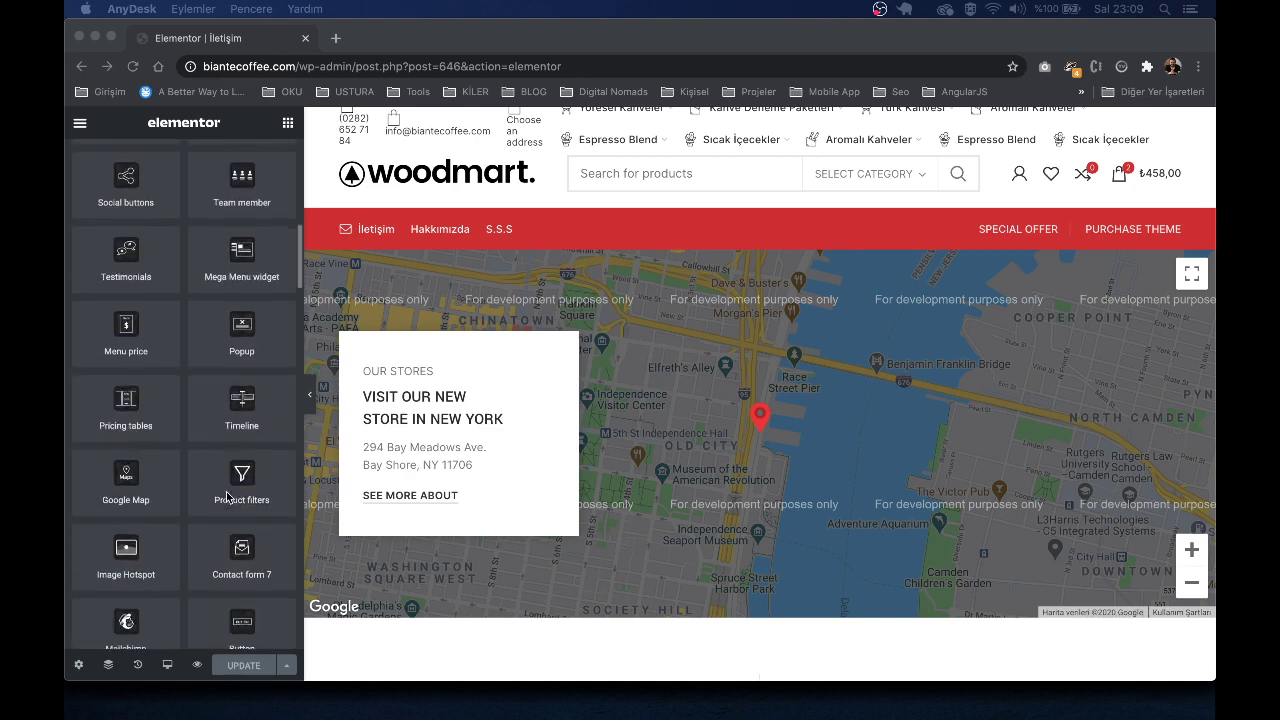
scroll(226, 497, down, 20)
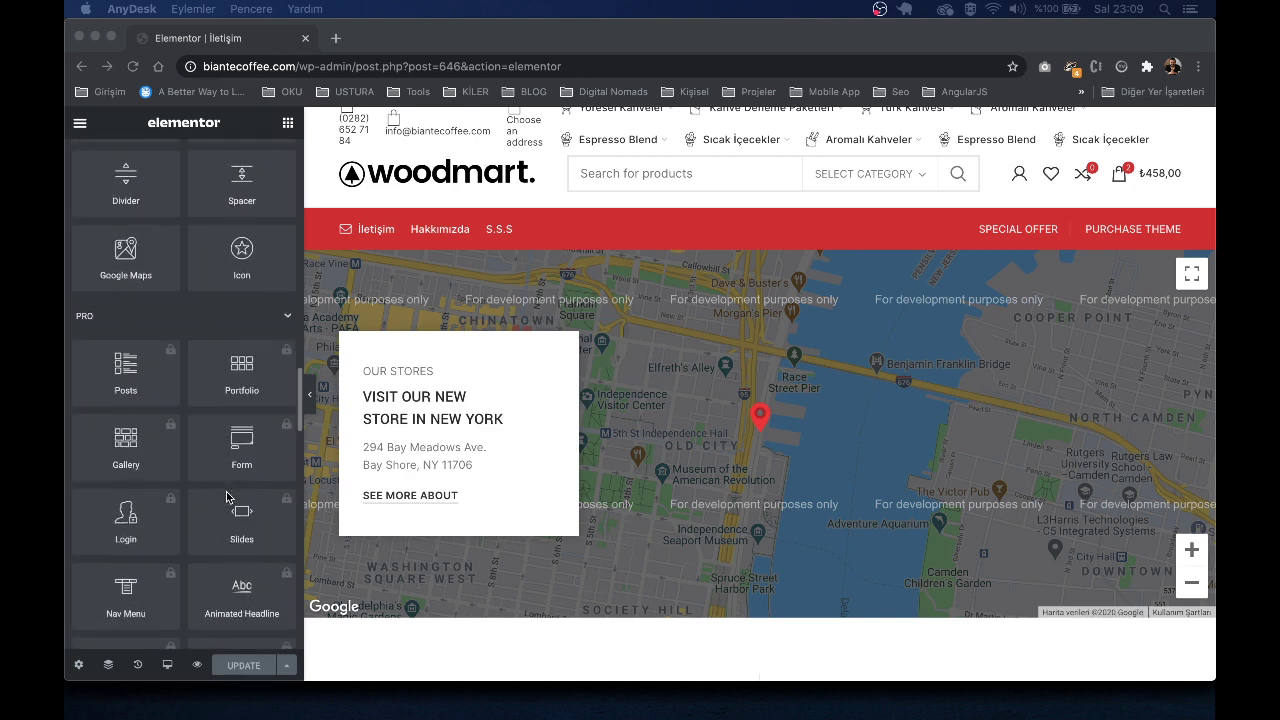
scroll(226, 497, up, 20)
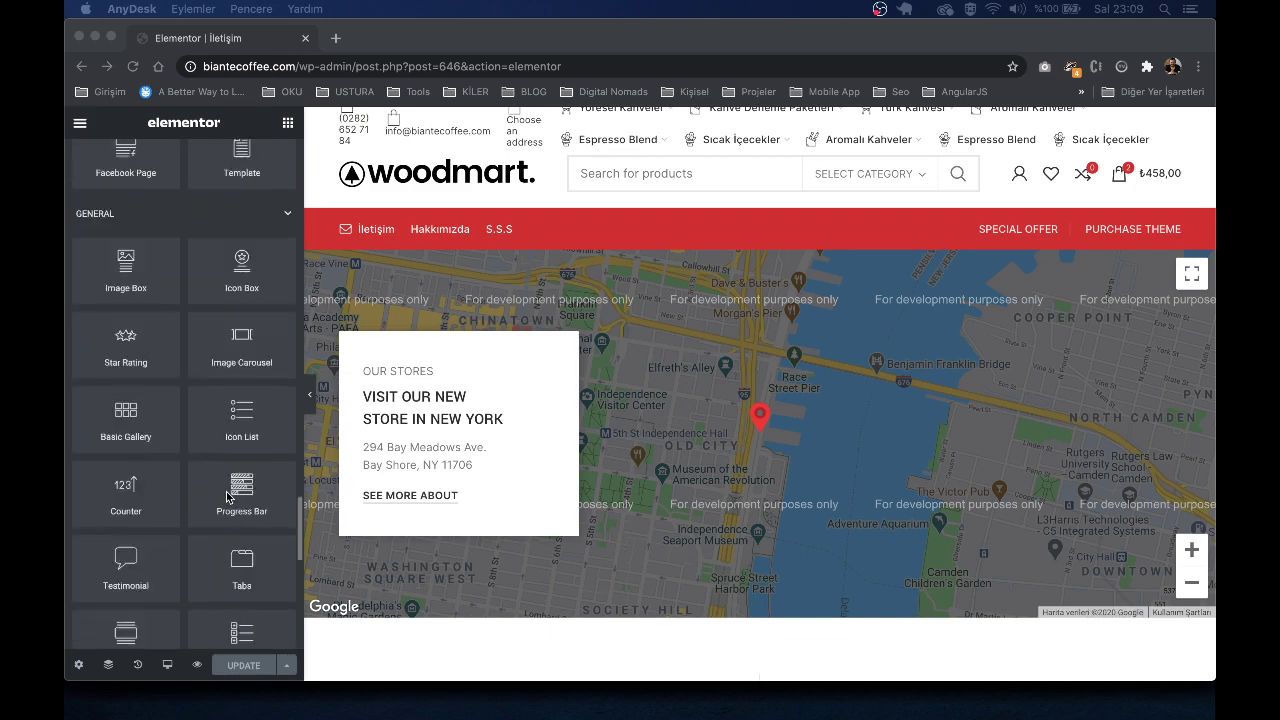
scroll(226, 497, up, 5)
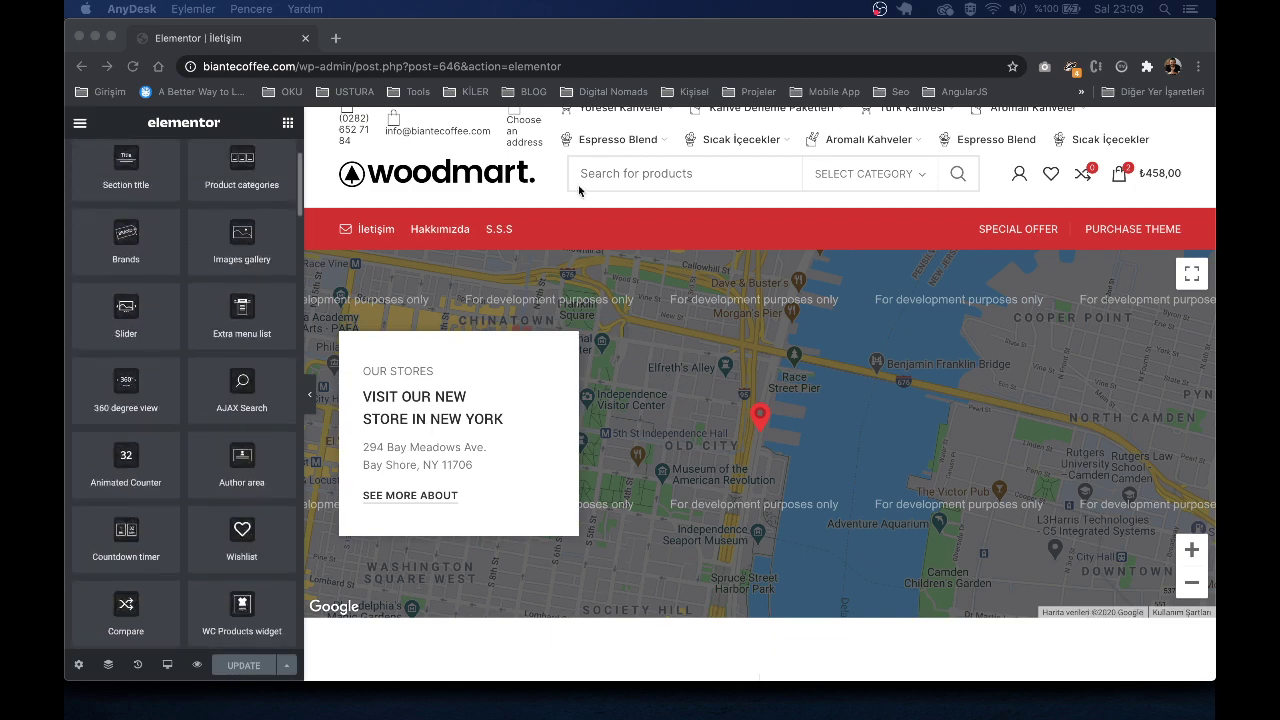
scroll(643, 380, down, 10)
scroll(645, 378, up, 8)
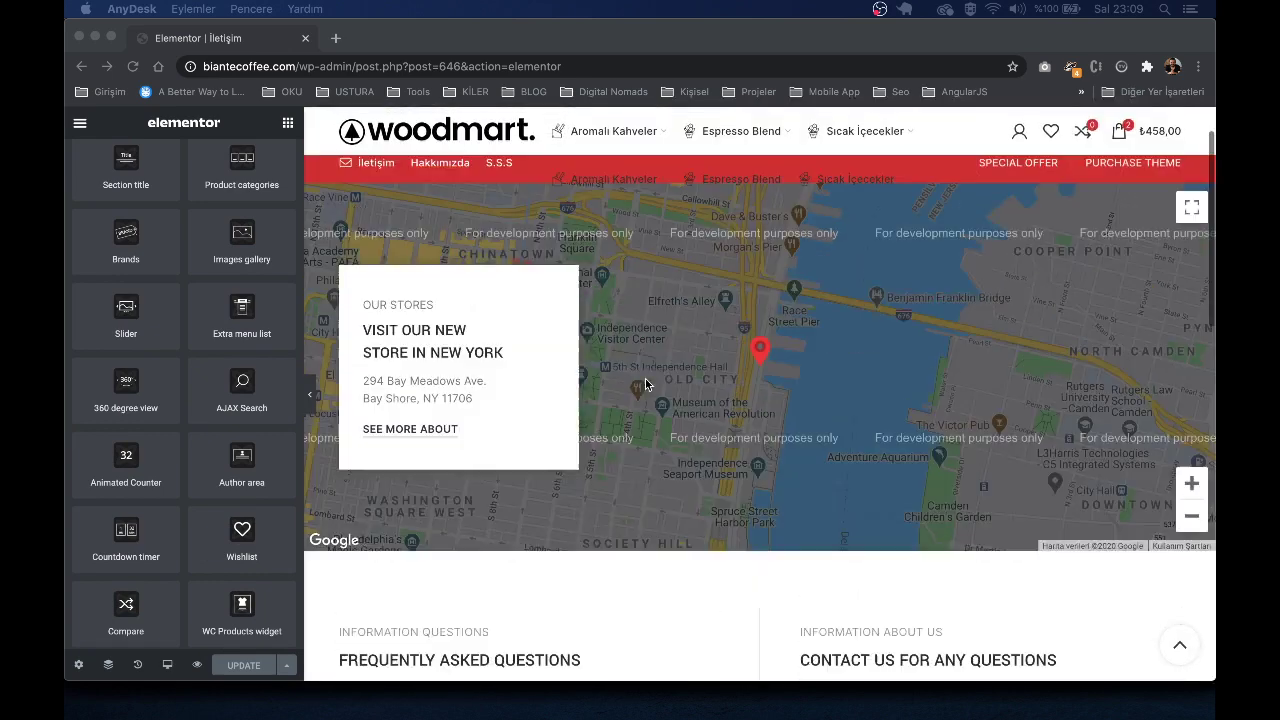